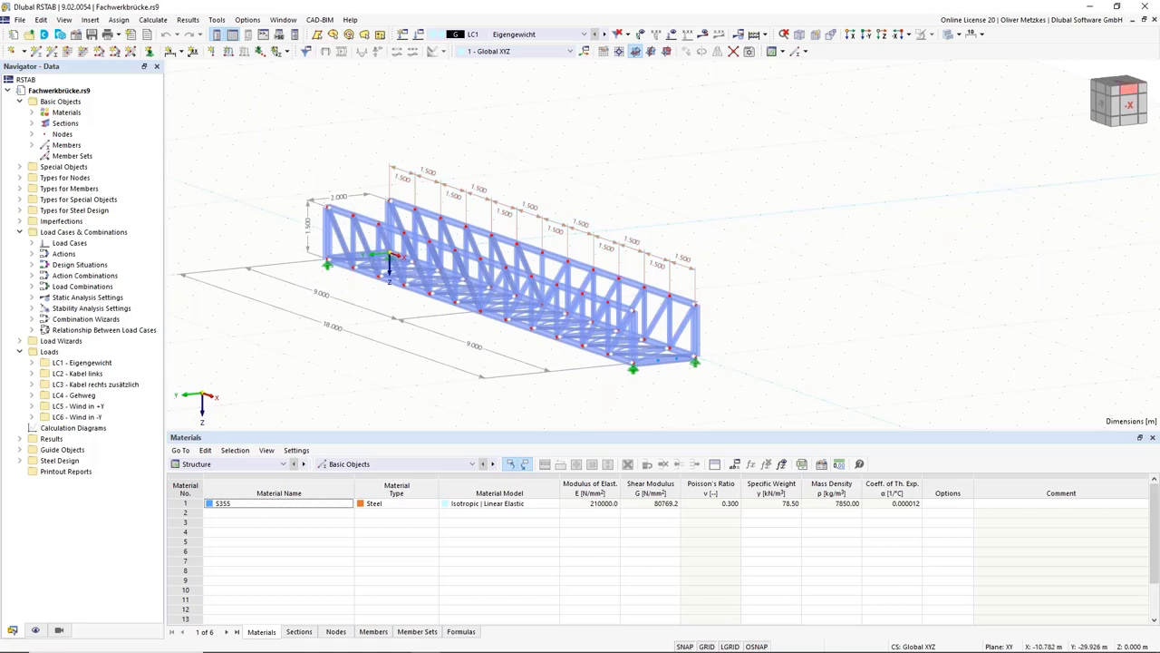
# Examine the existing truss bridge model in 3D from its end and along its side, including the dimensioned bays and supports
pyautogui.hotkey('ctrl', '2')
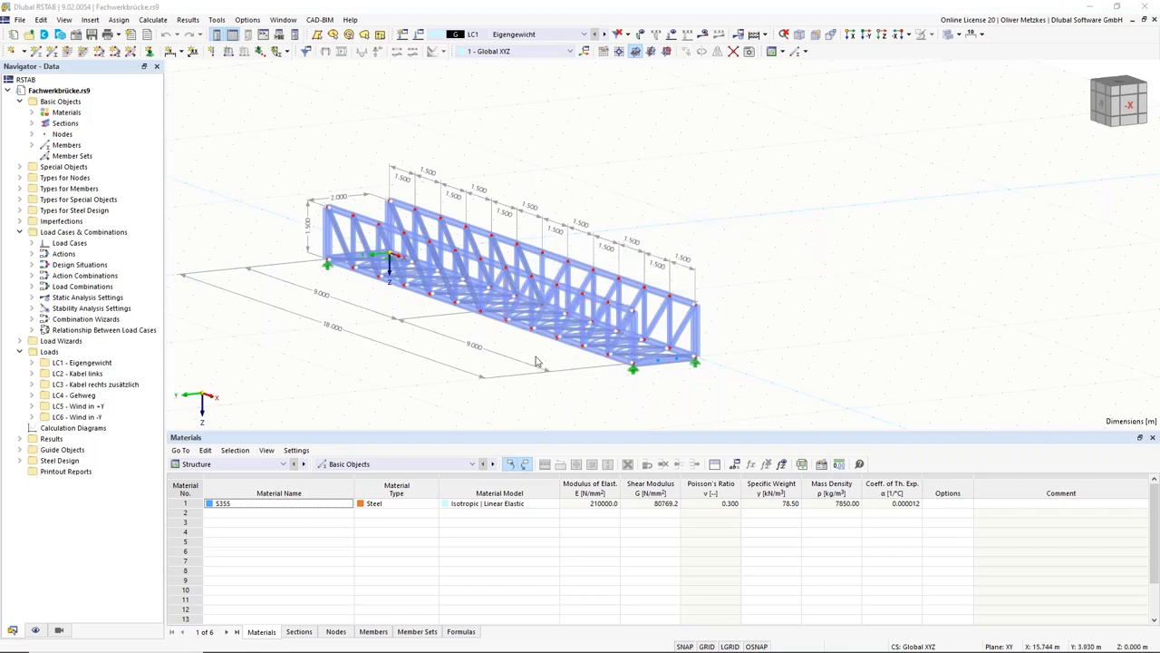
pyautogui.keyDown('ctrl'); pyautogui.moveTo(535, 361); pyautogui.dragTo(470, 347, button='middle'); pyautogui.keyUp('ctrl')
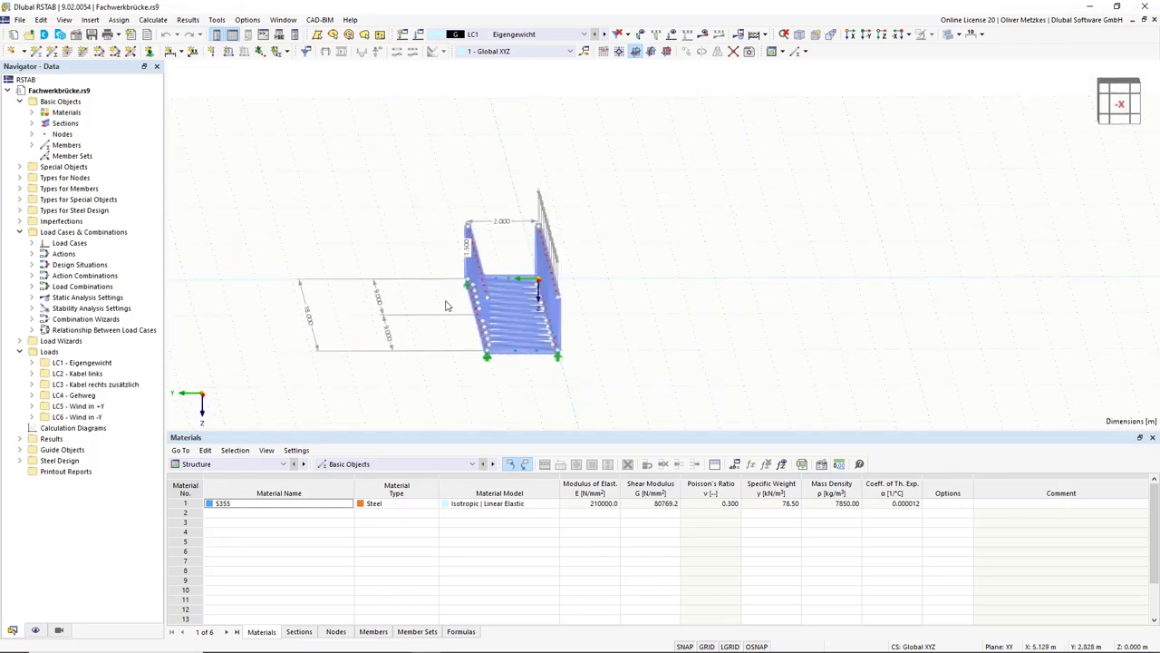
pyautogui.keyDown('ctrl'); pyautogui.moveTo(445, 322); pyautogui.dragTo(485, 276, button='middle'); pyautogui.keyUp('ctrl')
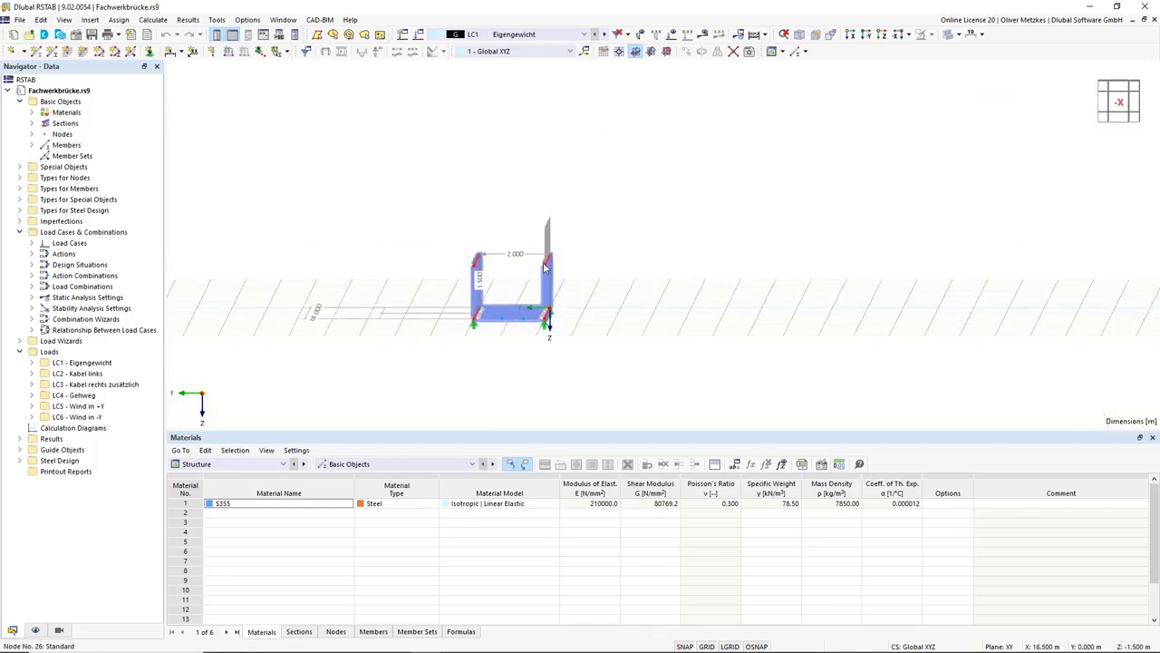
pyautogui.scroll(1, 532, 267)
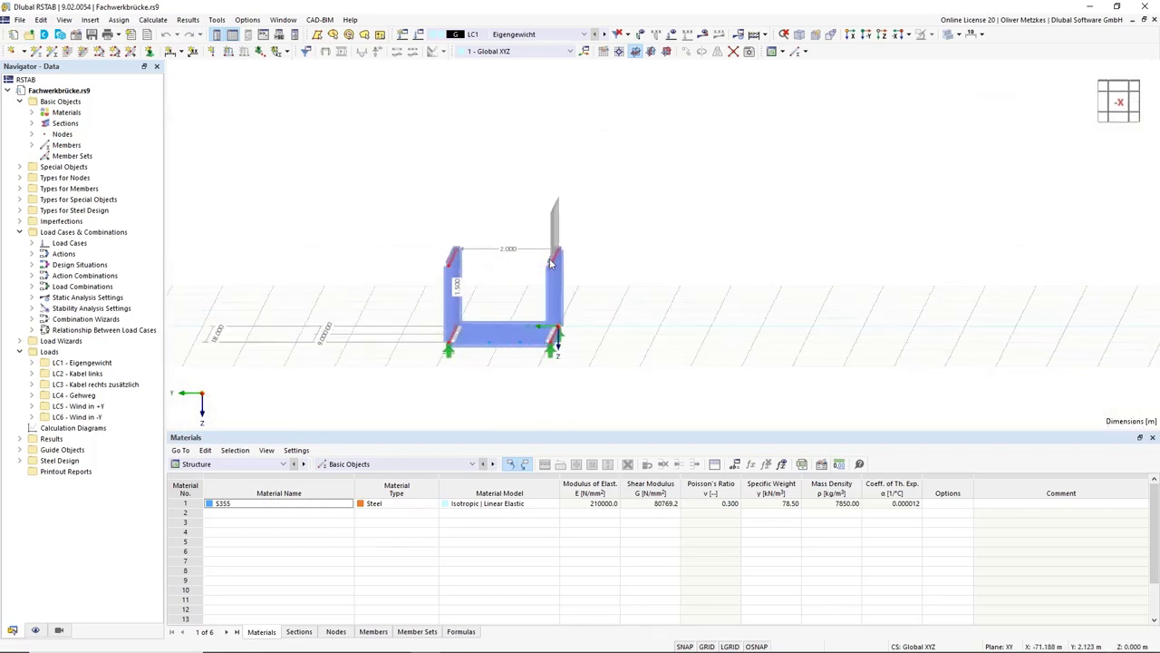
pyautogui.keyDown('ctrl'); pyautogui.moveTo(500, 281); pyautogui.dragTo(552, 289, button='middle'); pyautogui.keyUp('ctrl')
pyautogui.scroll(6, 552, 289)
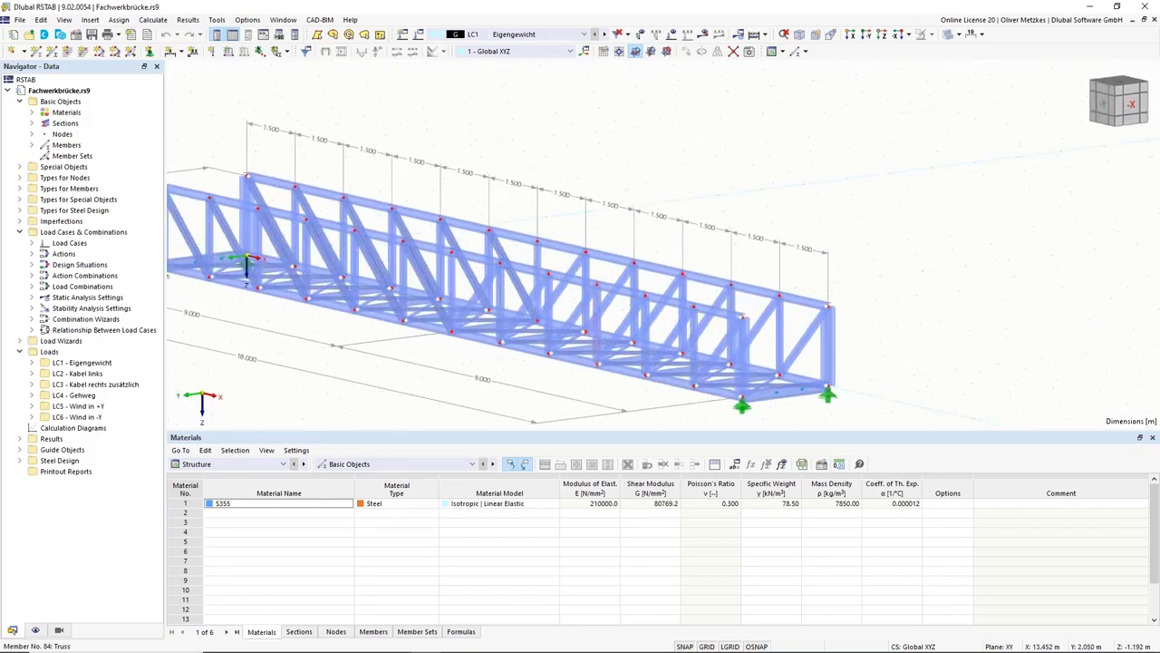
pyautogui.scroll(-6, 560, 293)
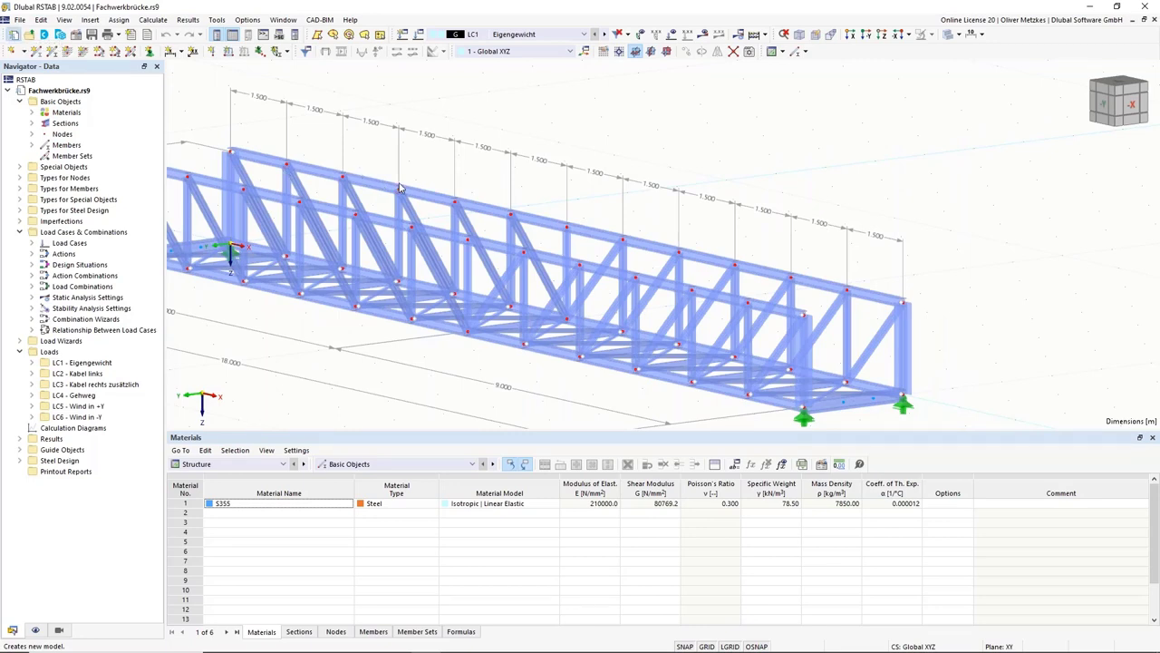
# Start a new 3D model named "truss" with the Structure Stability and Steel Design add-ons activated
pyautogui.hotkey('ctrl', 'n')
pyautogui.write('trus')
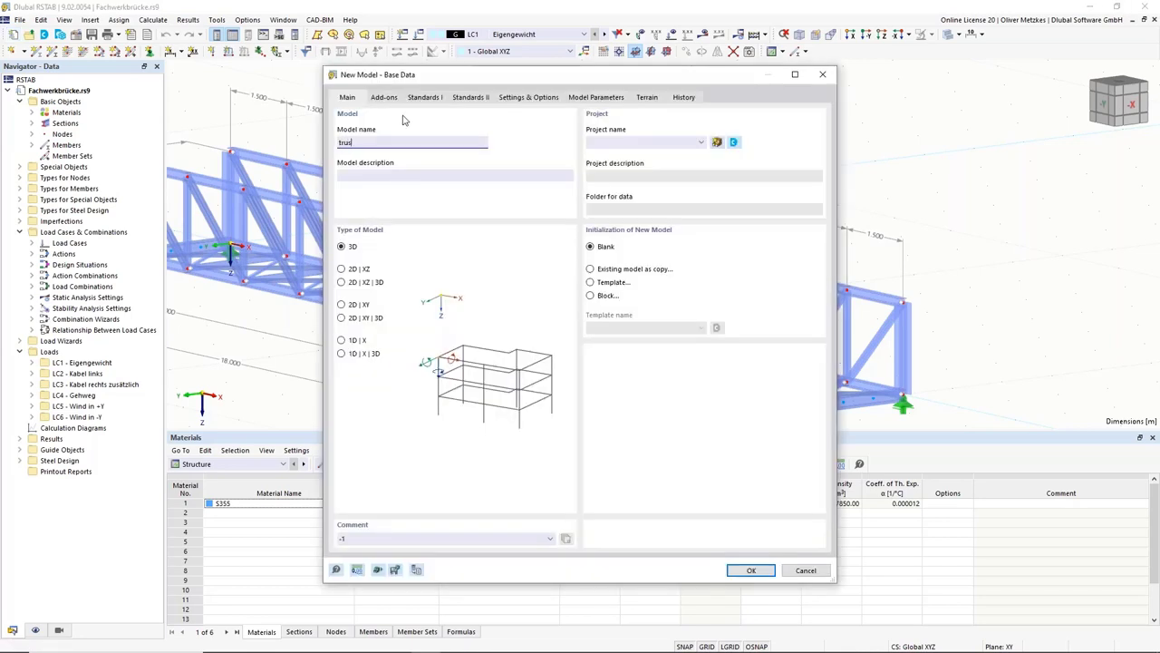
pyautogui.write('s')
pyautogui.click(385, 98)
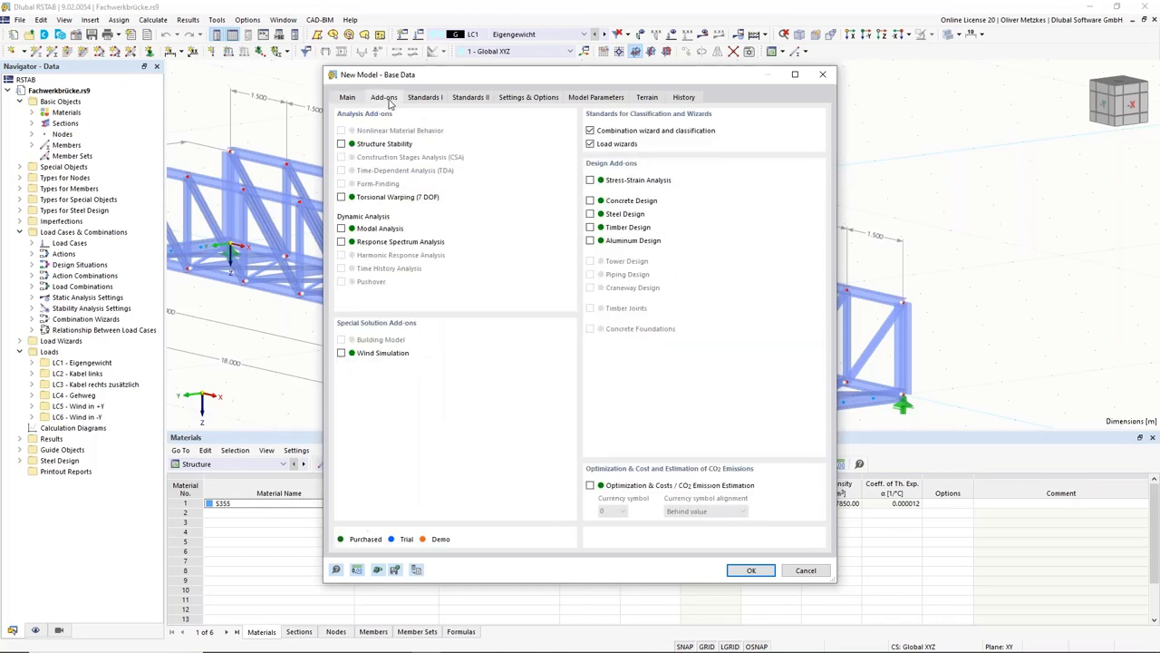
pyautogui.click(376, 147)
# Use EN 1993 with the CEN | 2015-06 national annex for steel design and create the model
pyautogui.click(422, 98)
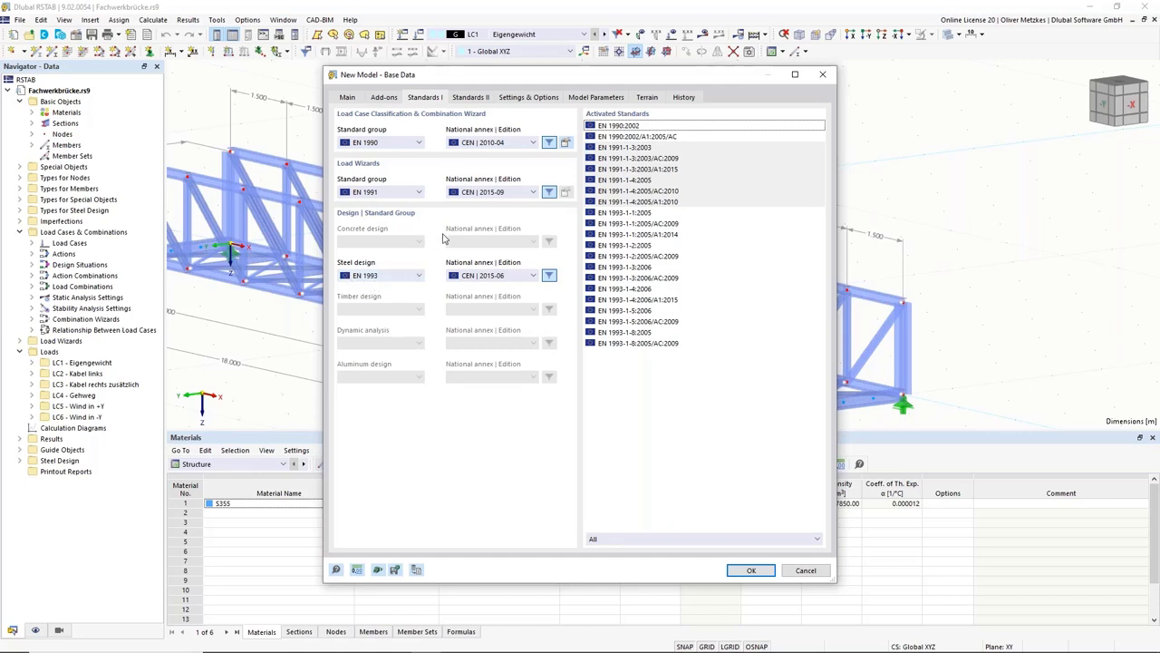
pyautogui.click(509, 278)
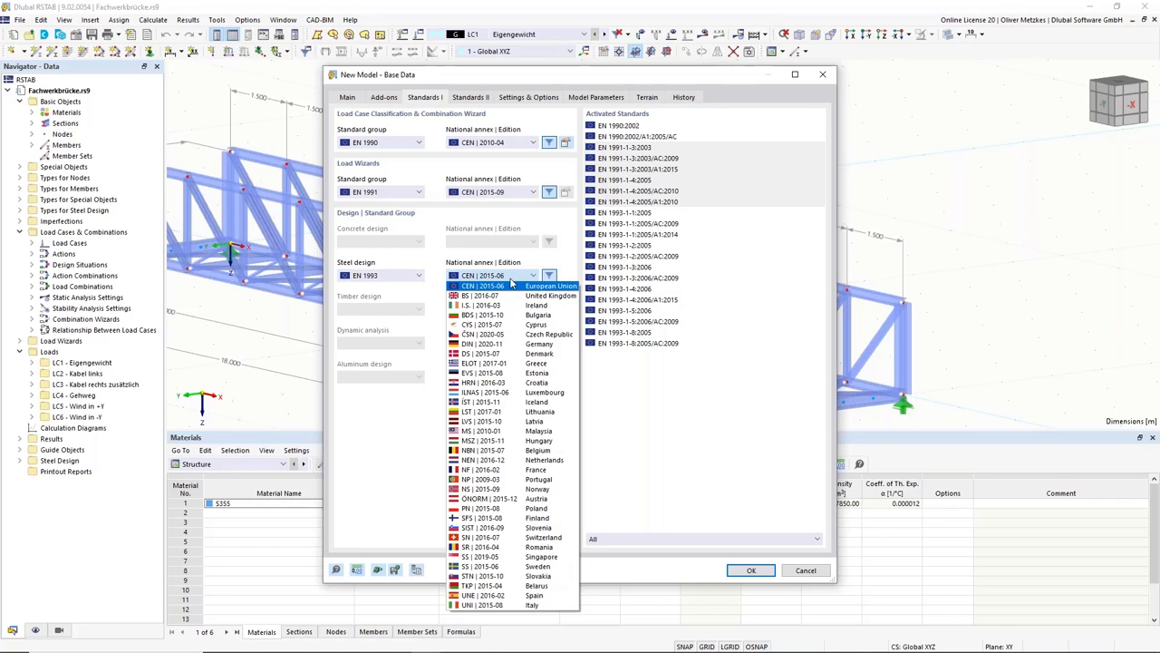
pyautogui.click(494, 289)
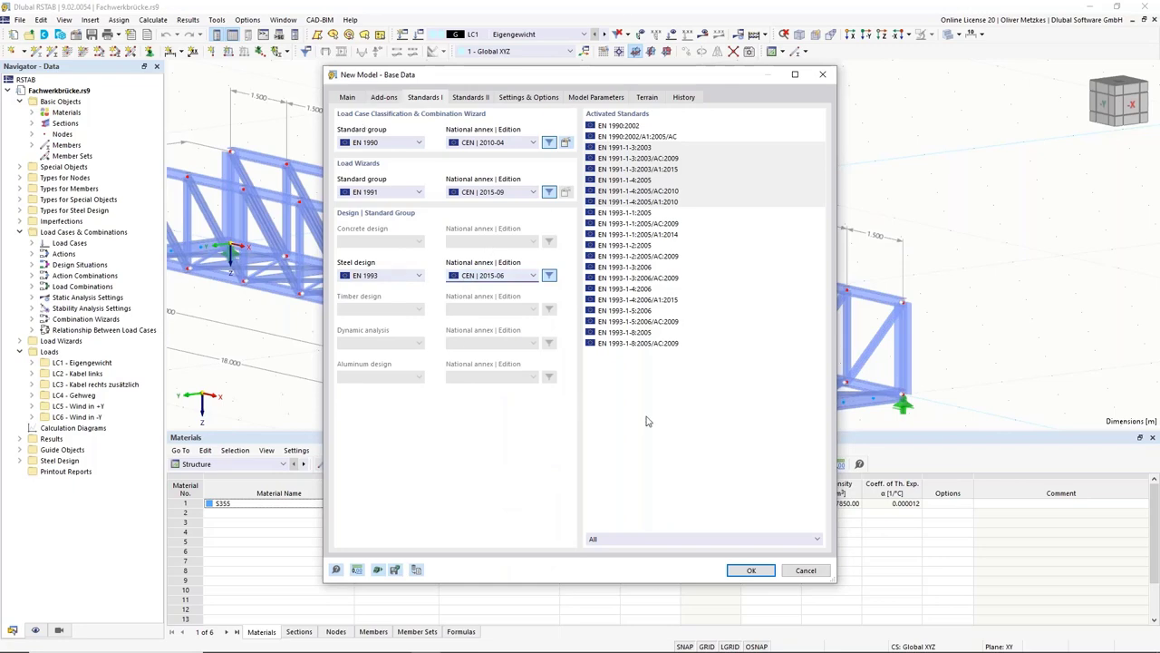
pyautogui.click(751, 570)
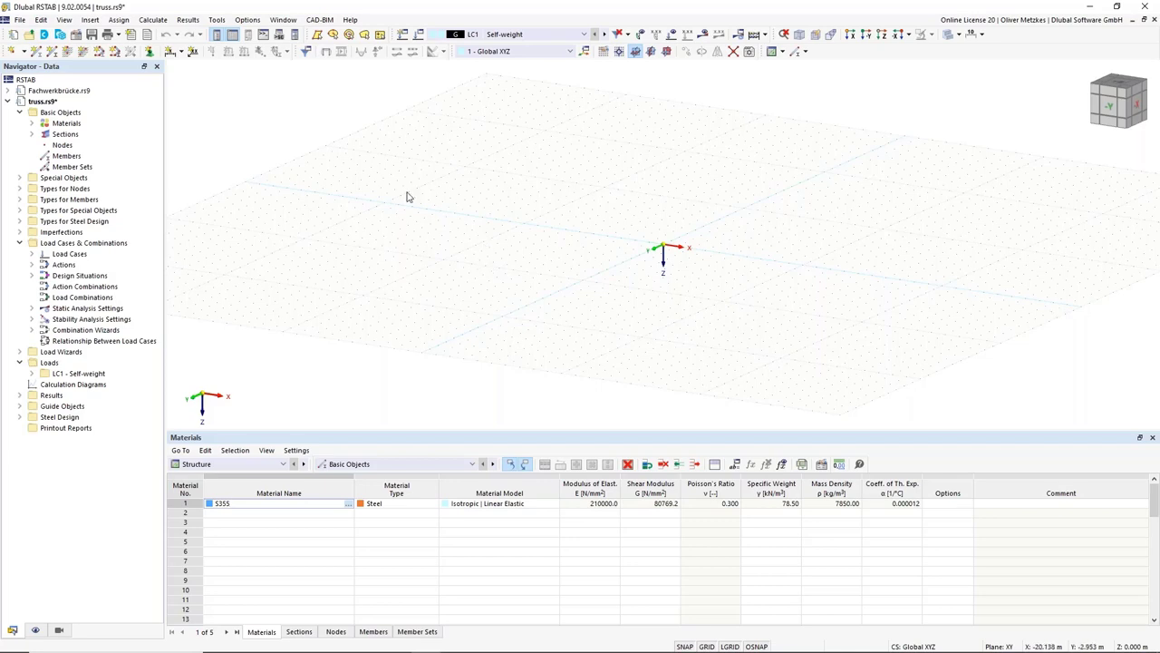
# Delete all predefined materials from the truss model
pyautogui.click(67, 124)
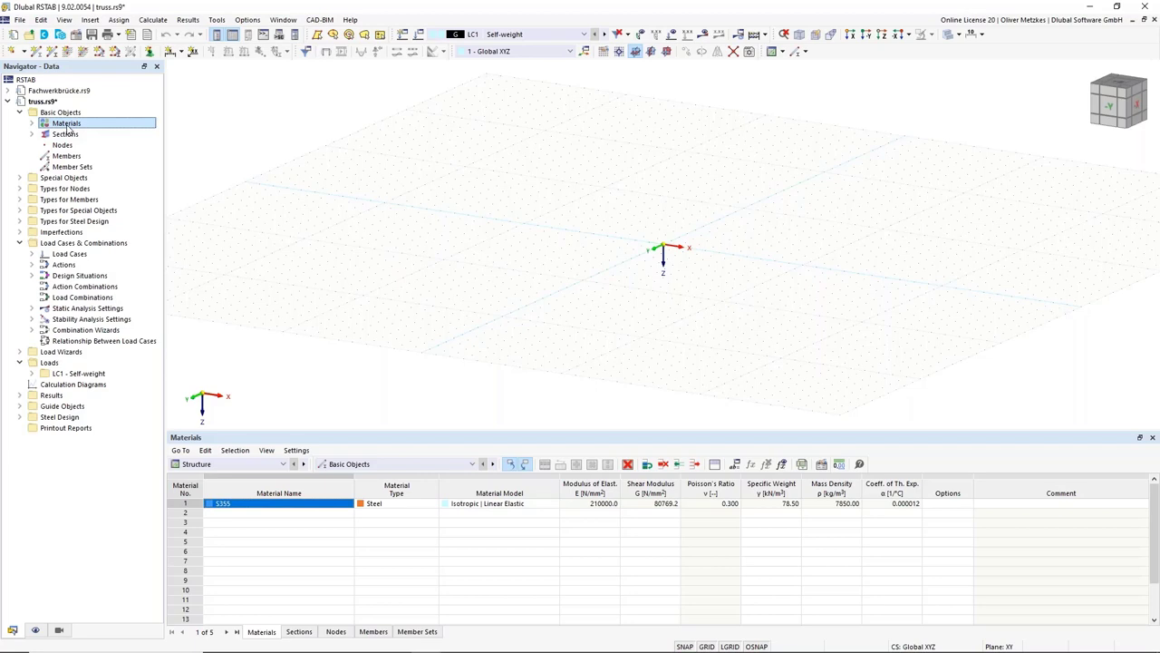
pyautogui.rightClick(68, 129)
pyautogui.click(122, 181)
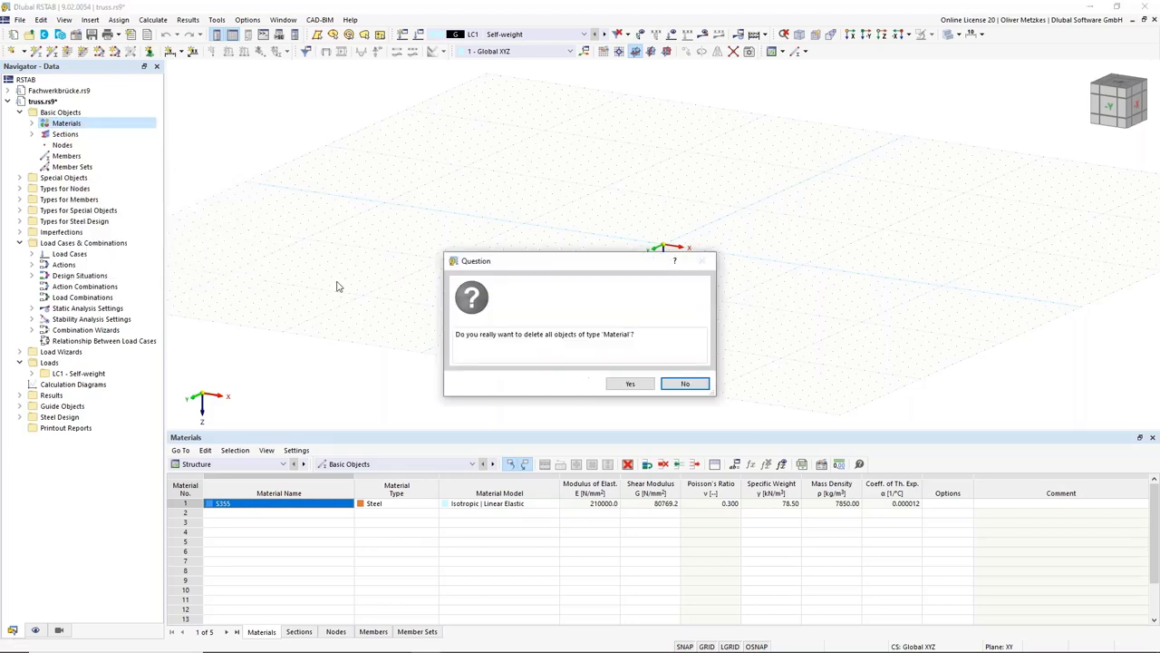
pyautogui.click(630, 383)
# Delete all predefined sections from the truss model
pyautogui.click(64, 134)
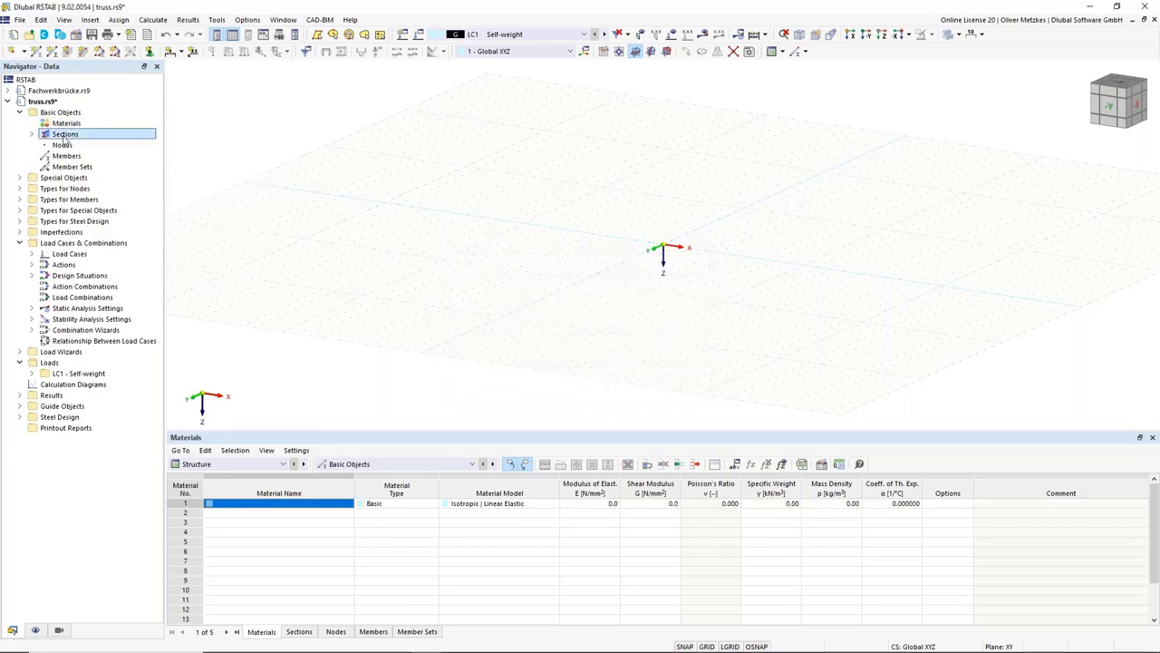
pyautogui.rightClick(64, 136)
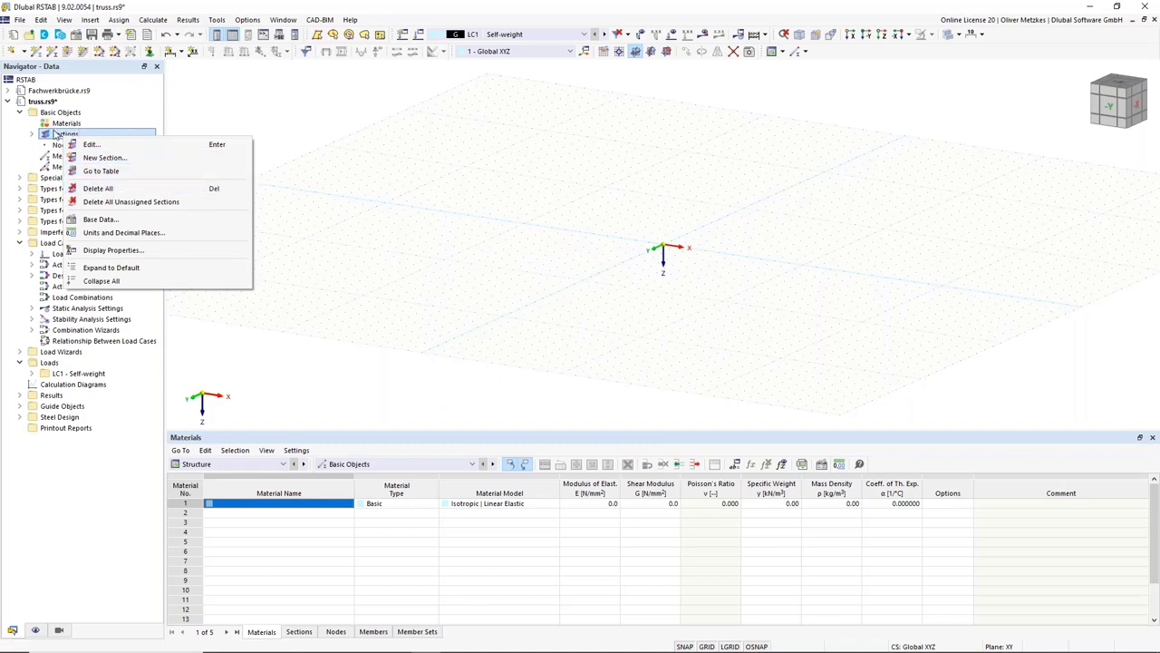
pyautogui.click(109, 192)
pyautogui.click(629, 384)
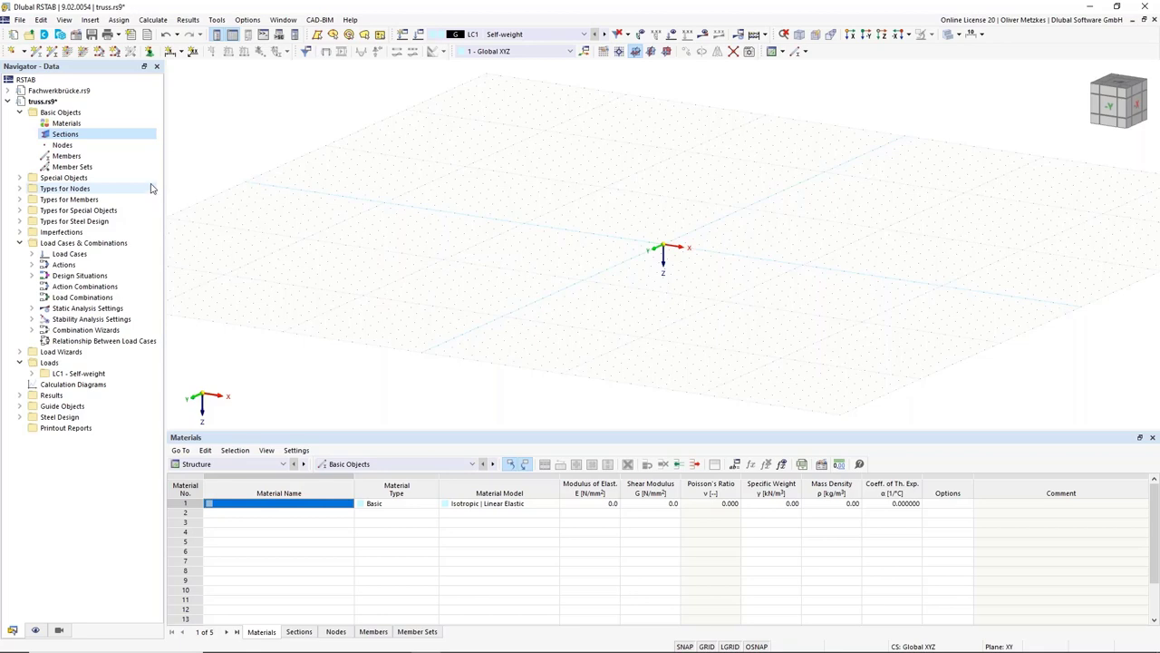
# Start a new section and open the library of standardized steel I-sections for it
pyautogui.rightClick(62, 136)
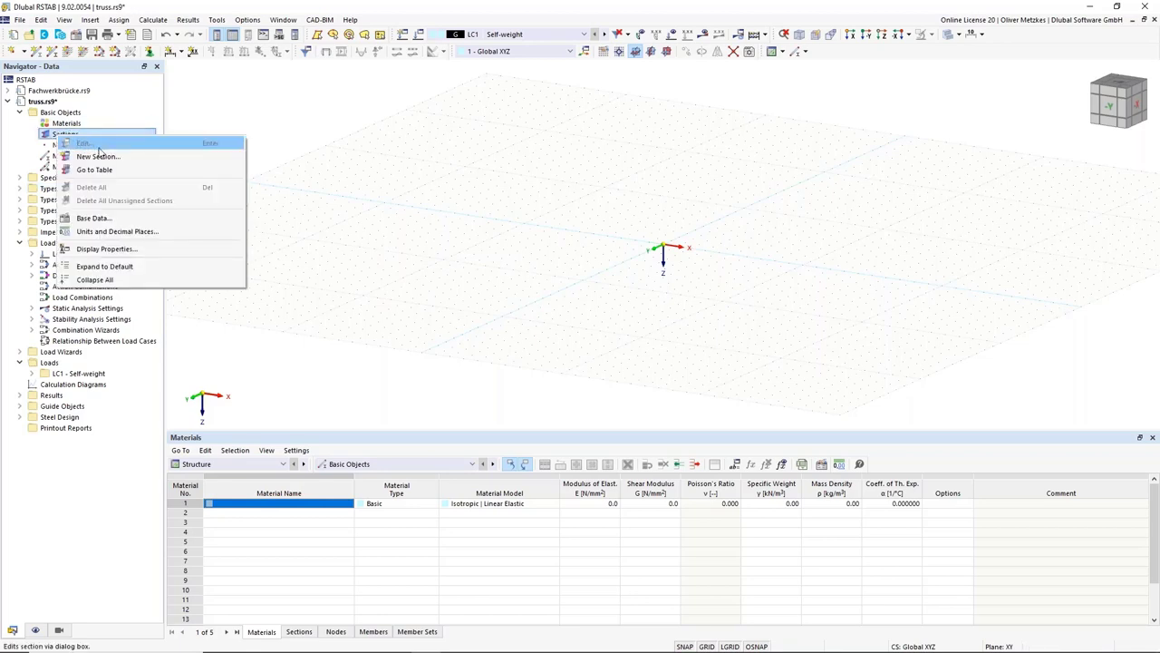
pyautogui.click(101, 158)
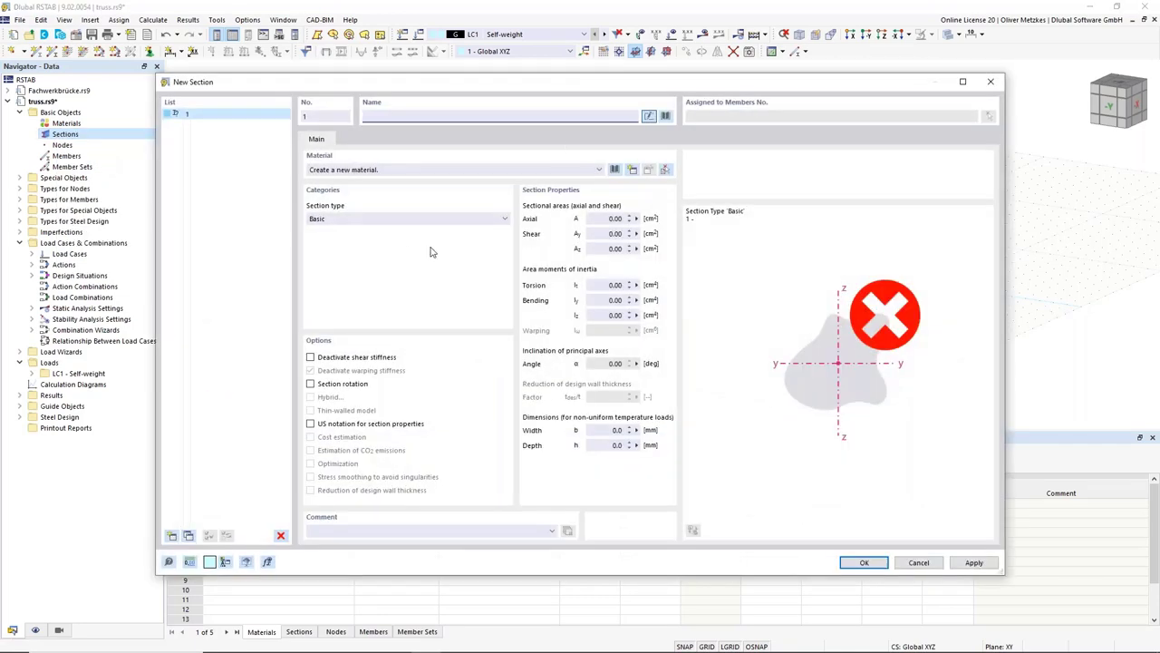
pyautogui.click(667, 118)
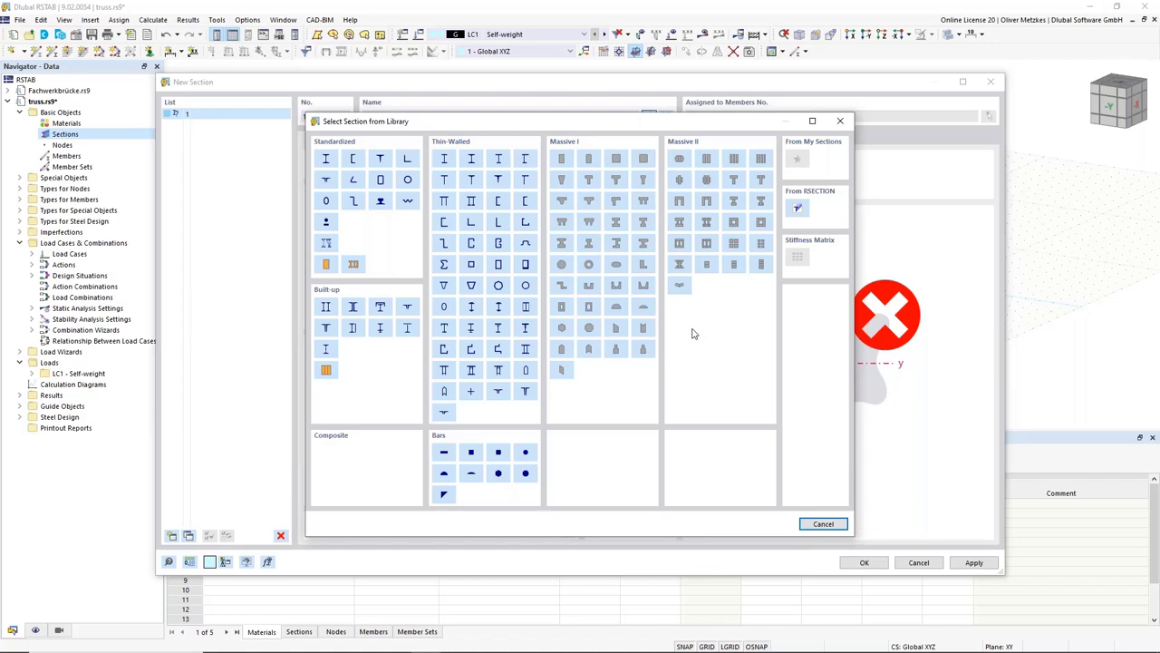
pyautogui.click(332, 163)
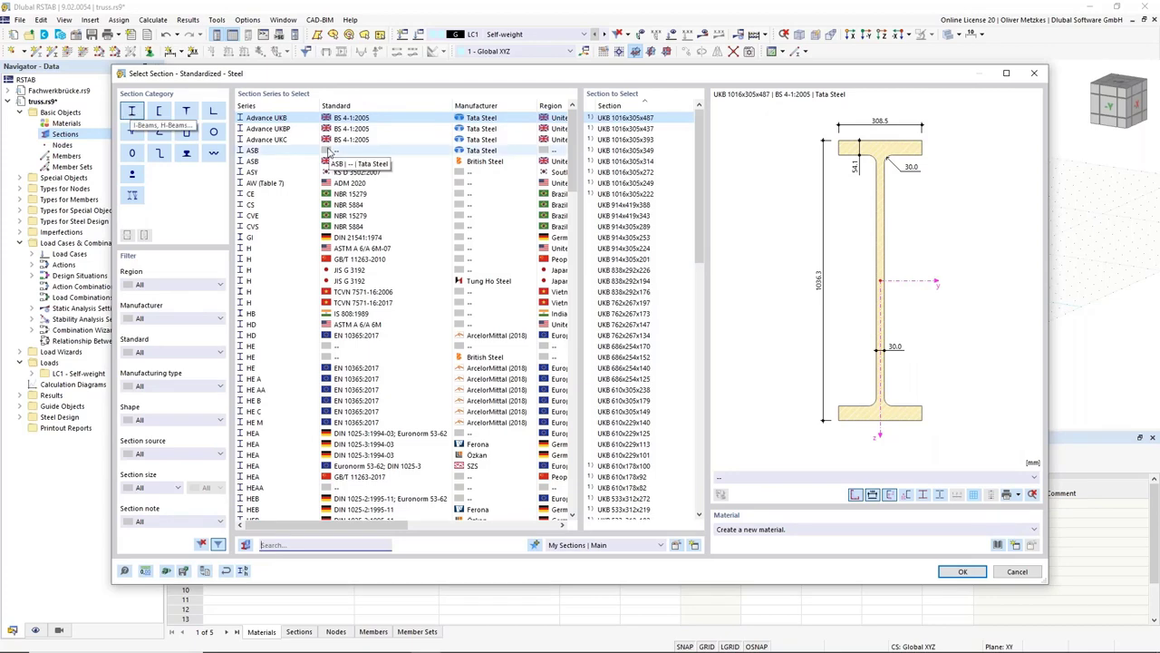
# Filter the section series to the European Union region and select HEB 140 from the DIN 1025-2:1995-11; Euronorm 53-62 series
pyautogui.scroll(-12, 419, 154)
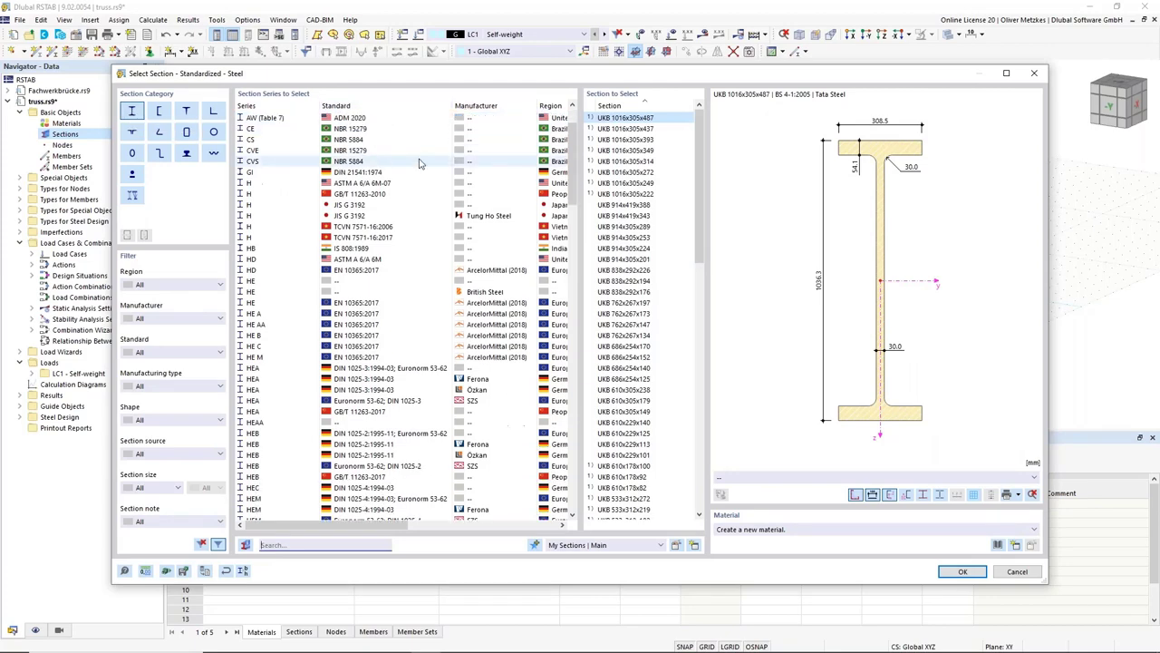
pyautogui.scroll(-8, 415, 172)
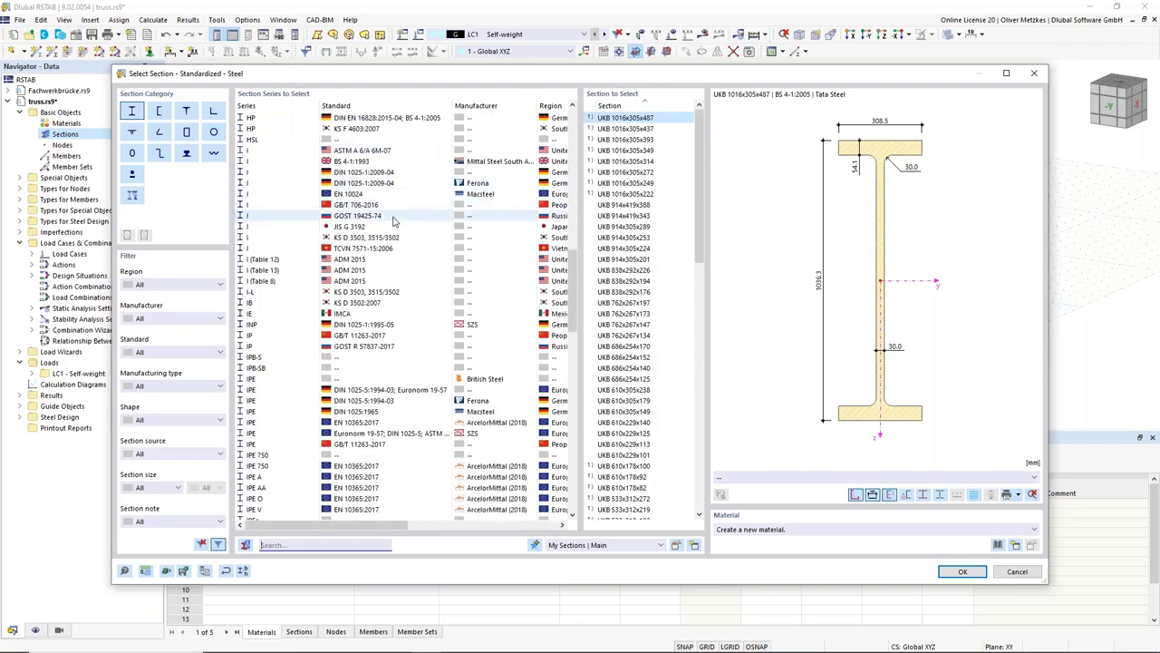
pyautogui.scroll(-4, 415, 311)
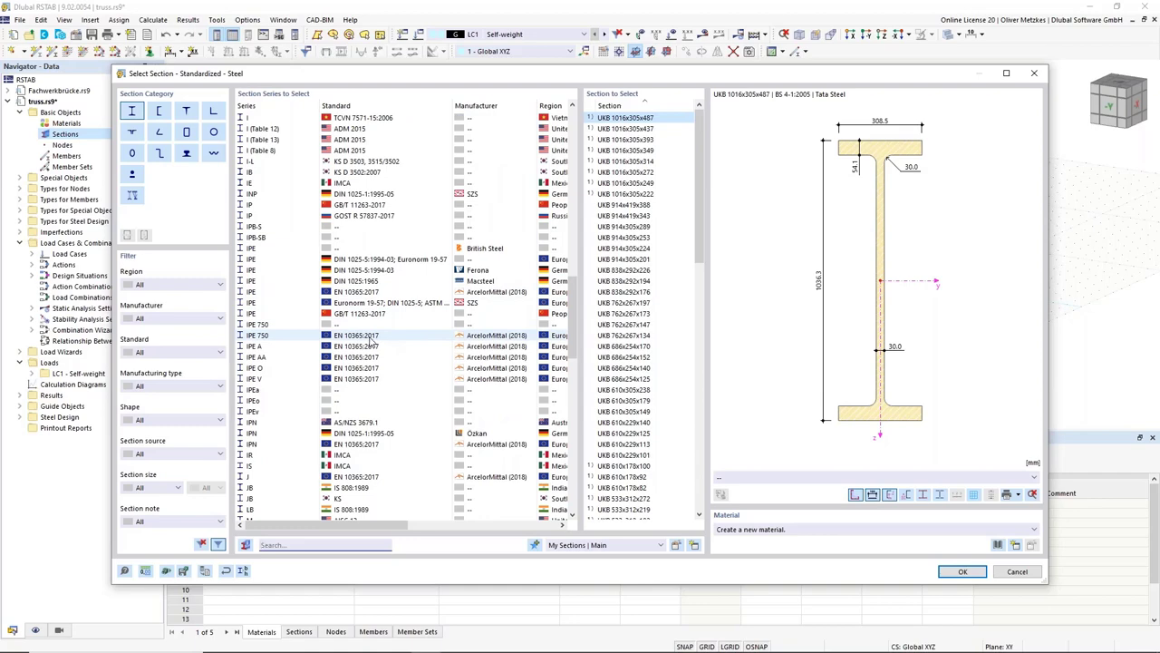
pyautogui.scroll(20, 370, 341)
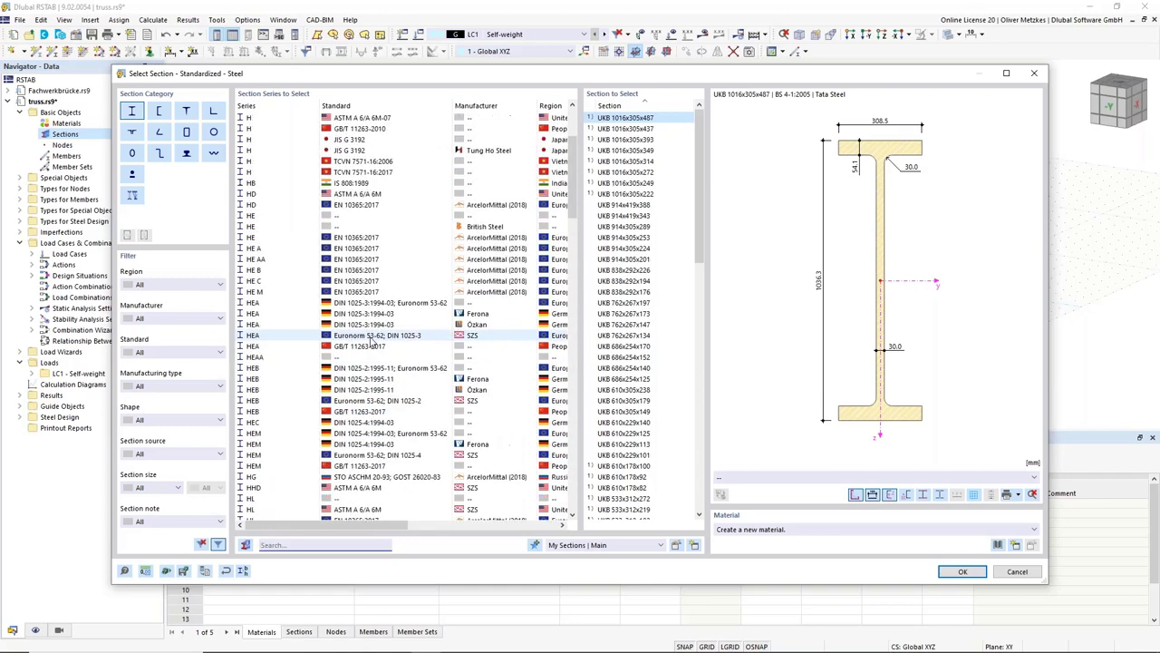
pyautogui.scroll(4, 376, 338)
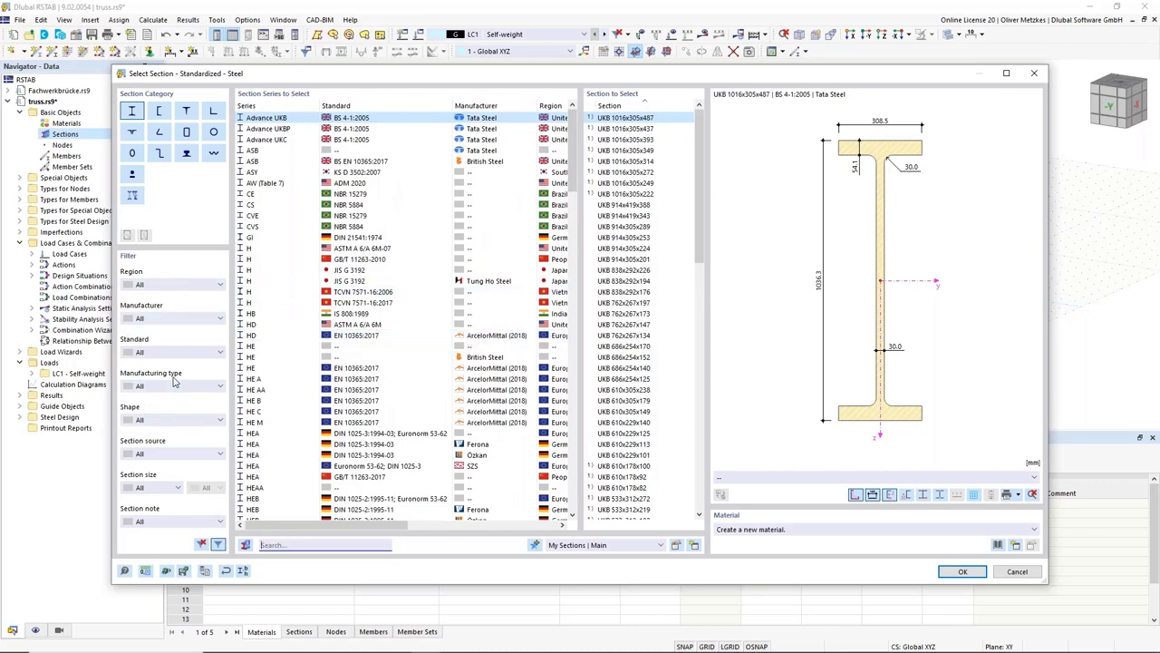
pyautogui.click(155, 286)
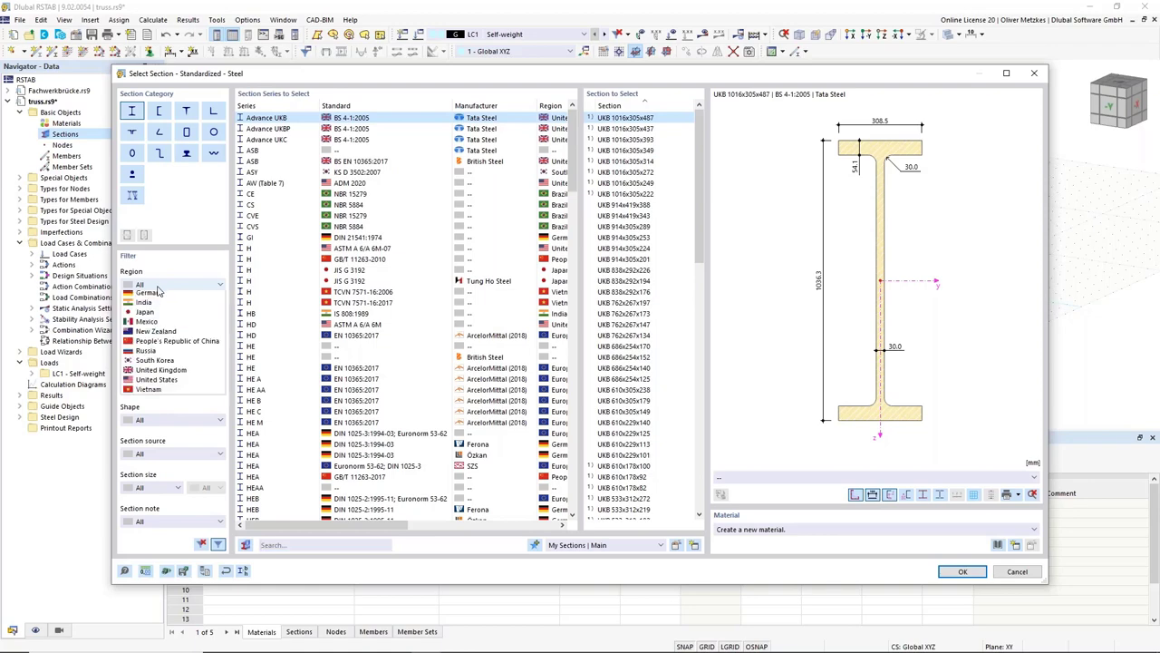
pyautogui.click(156, 345)
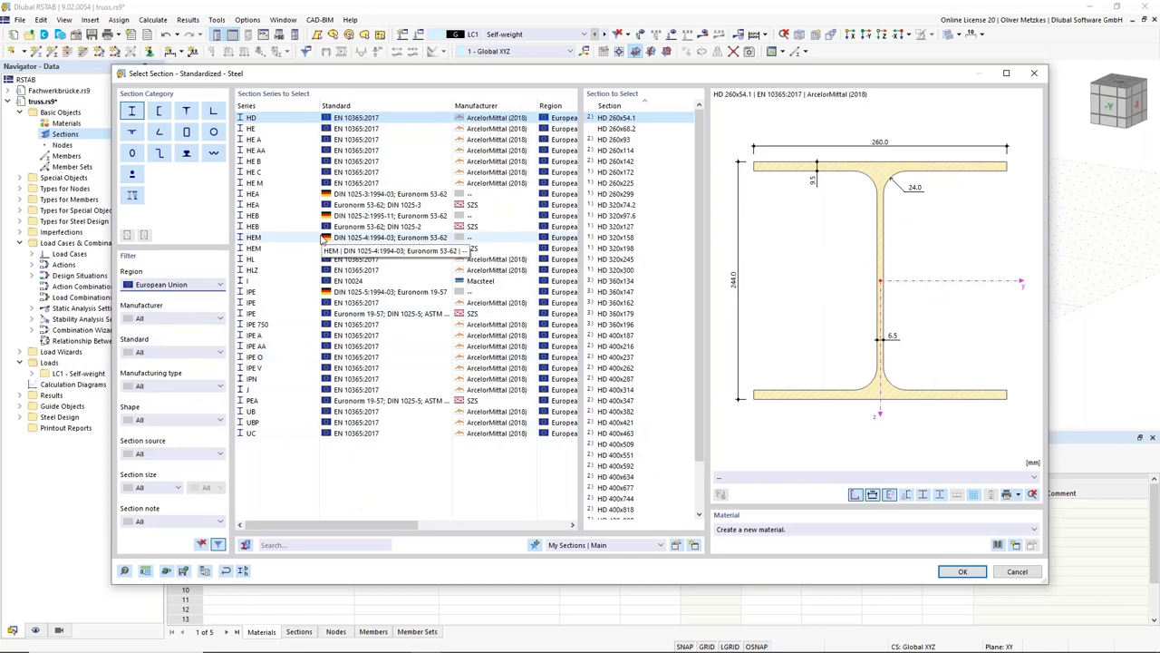
pyautogui.click(263, 217)
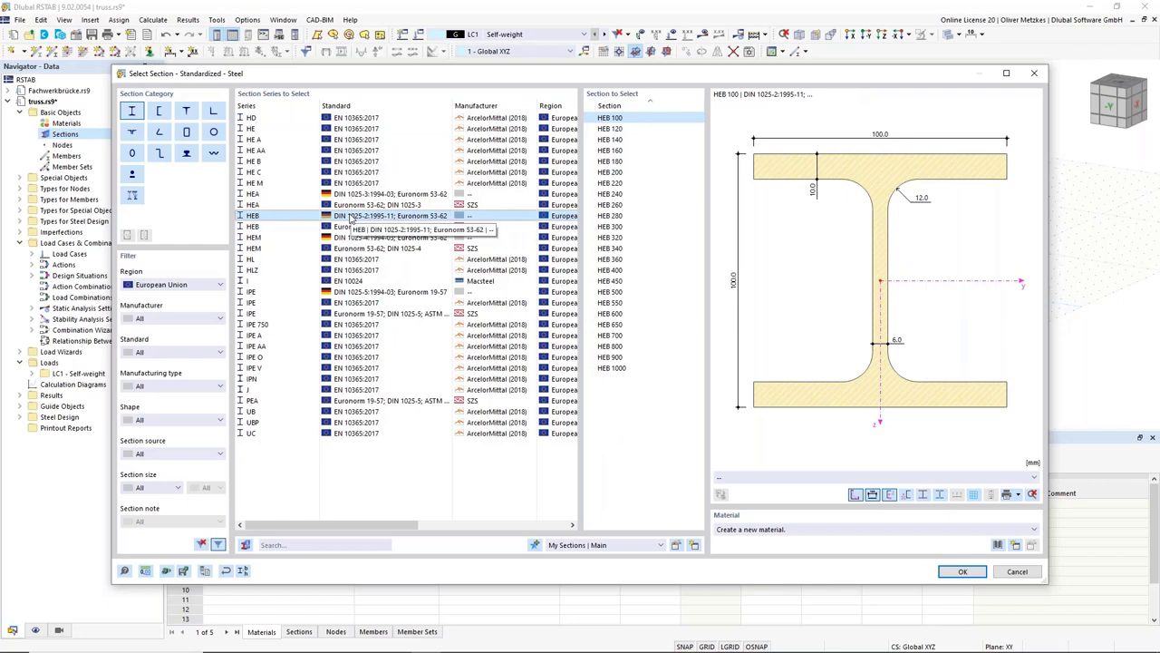
pyautogui.click(627, 139)
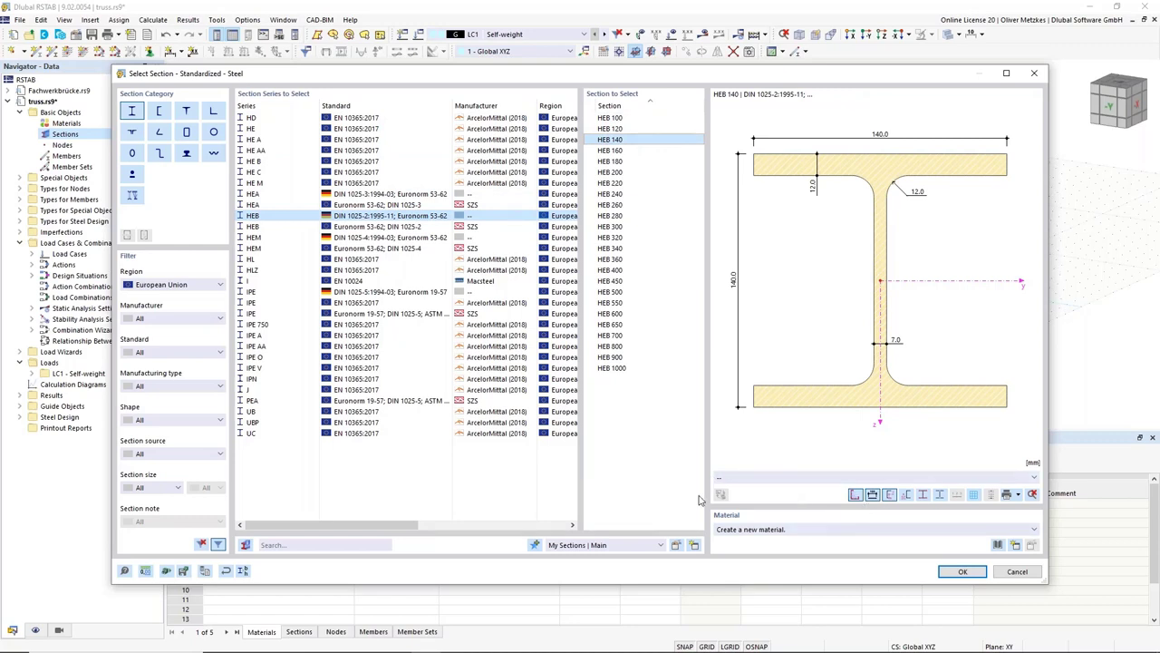
# Open the material library for the new section and set its standard filter to All
pyautogui.click(998, 545)
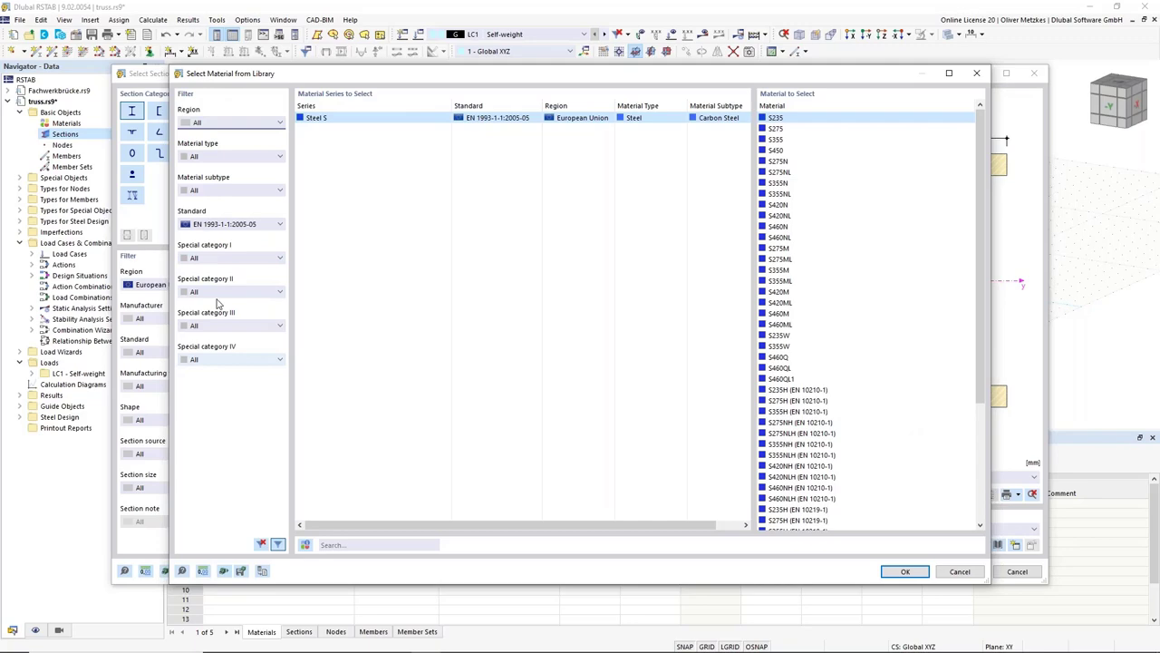
pyautogui.click(217, 223)
pyautogui.scroll(10, 219, 272)
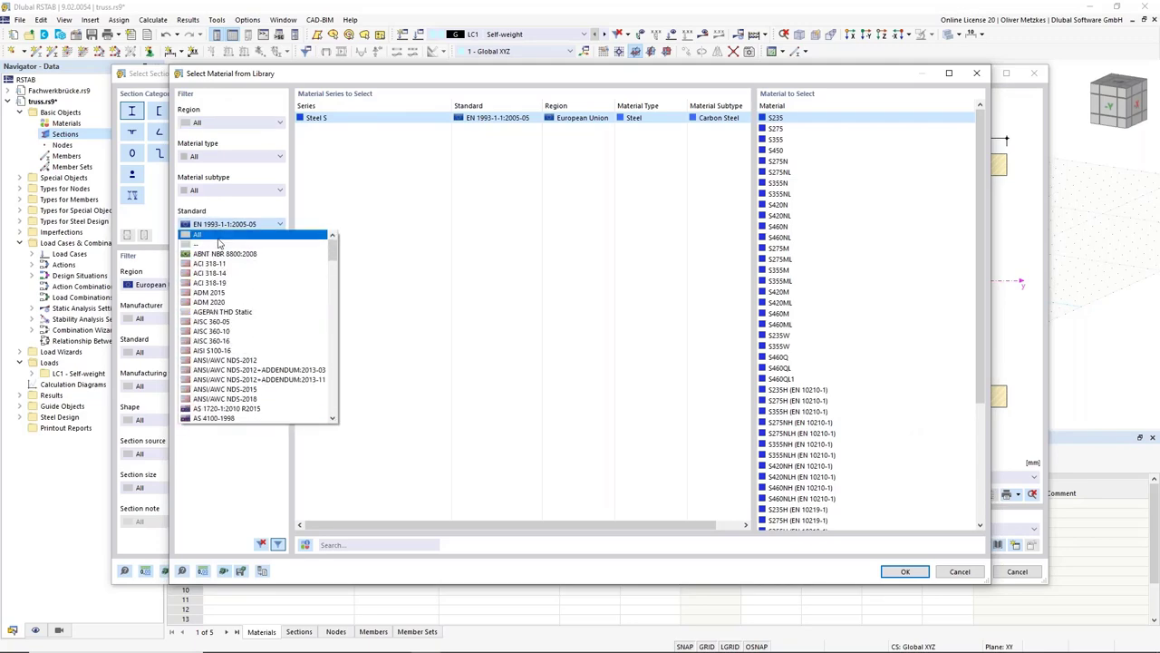
pyautogui.click(217, 235)
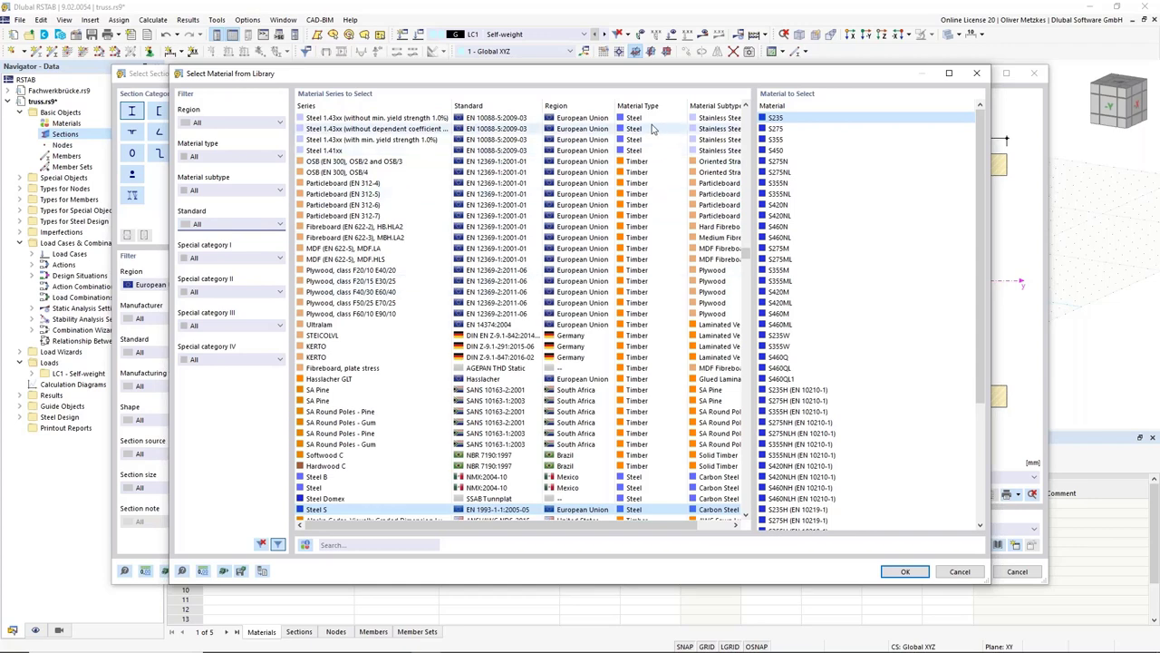
pyautogui.scroll(-4, 639, 433)
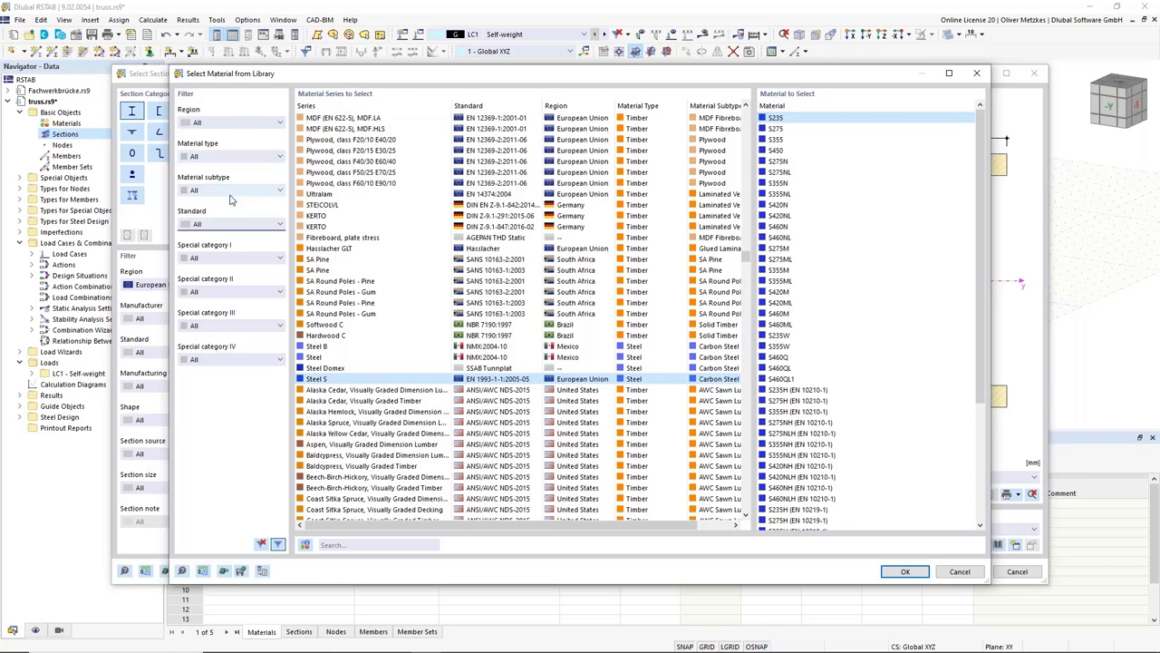
# Filter the material library to standard EN 1993-1-1:2005-05 and assign steel S355 from the Steel S series to the section
pyautogui.click(215, 226)
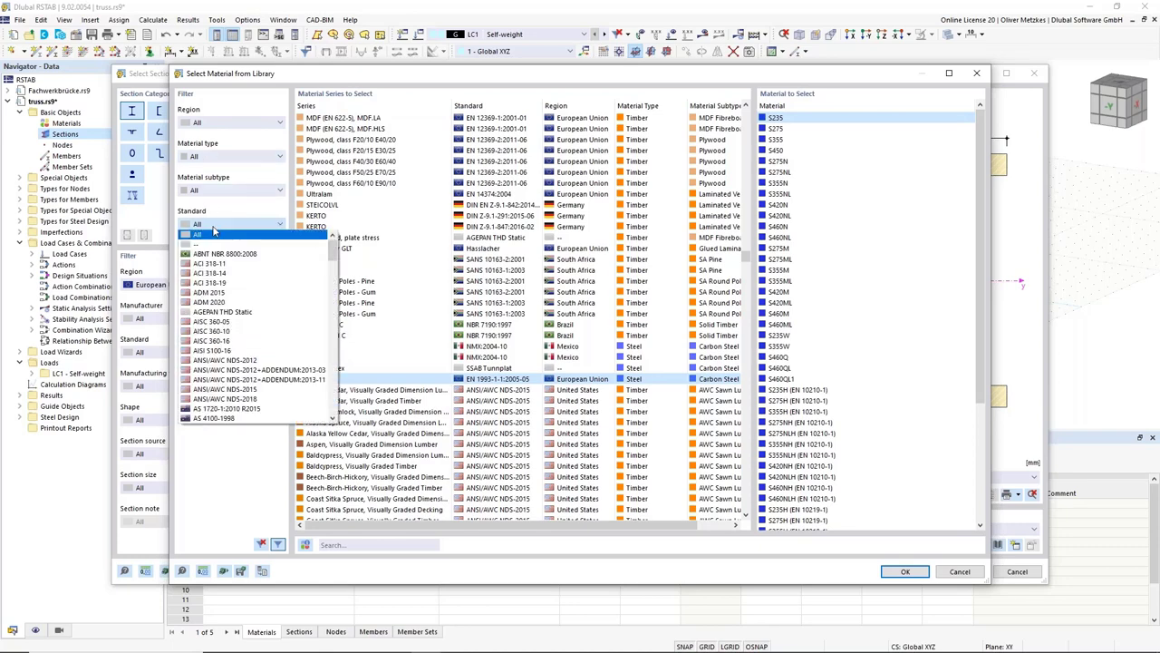
pyautogui.scroll(-10, 227, 290)
pyautogui.scroll(15, 233, 295)
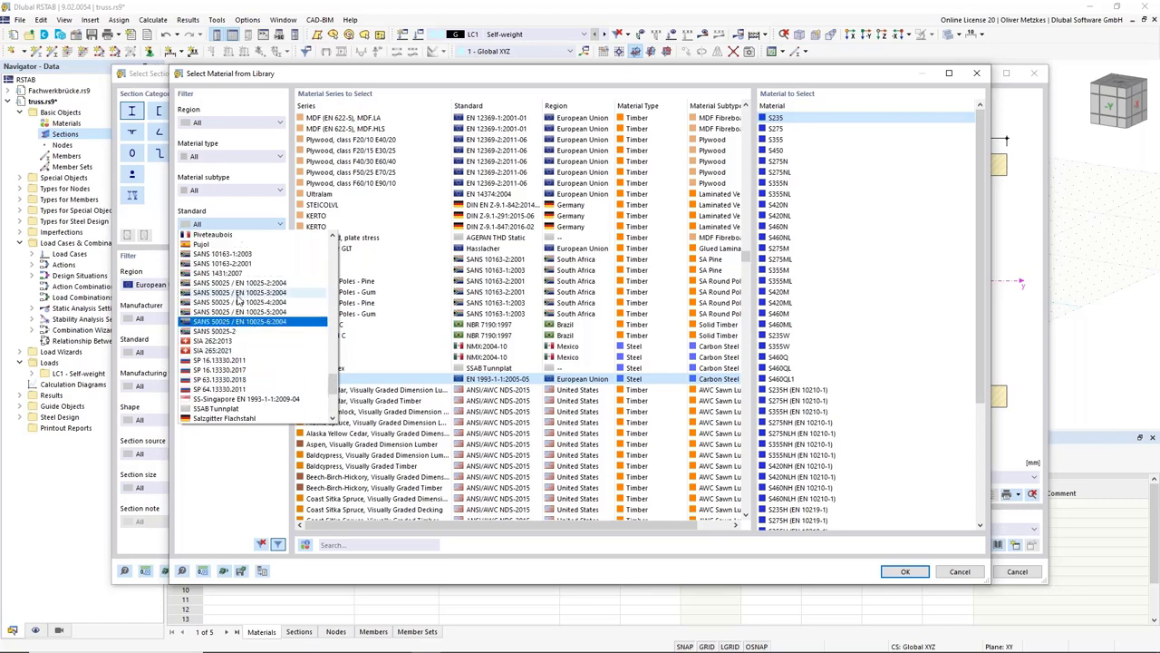
pyautogui.scroll(6, 336, 353)
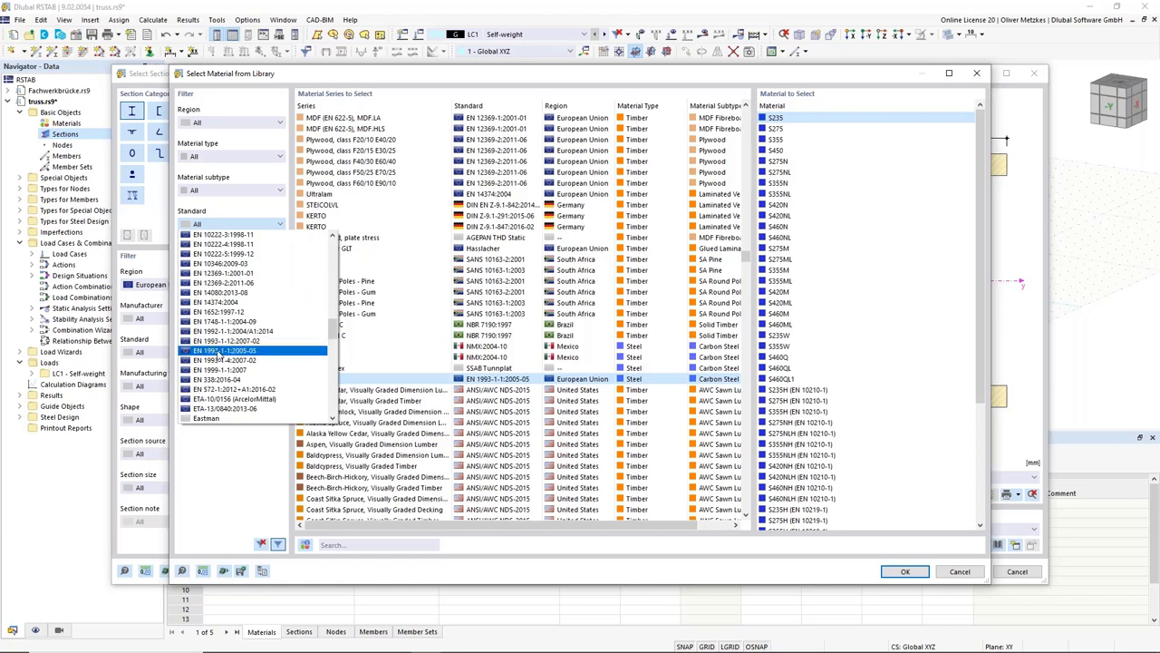
pyautogui.click(227, 351)
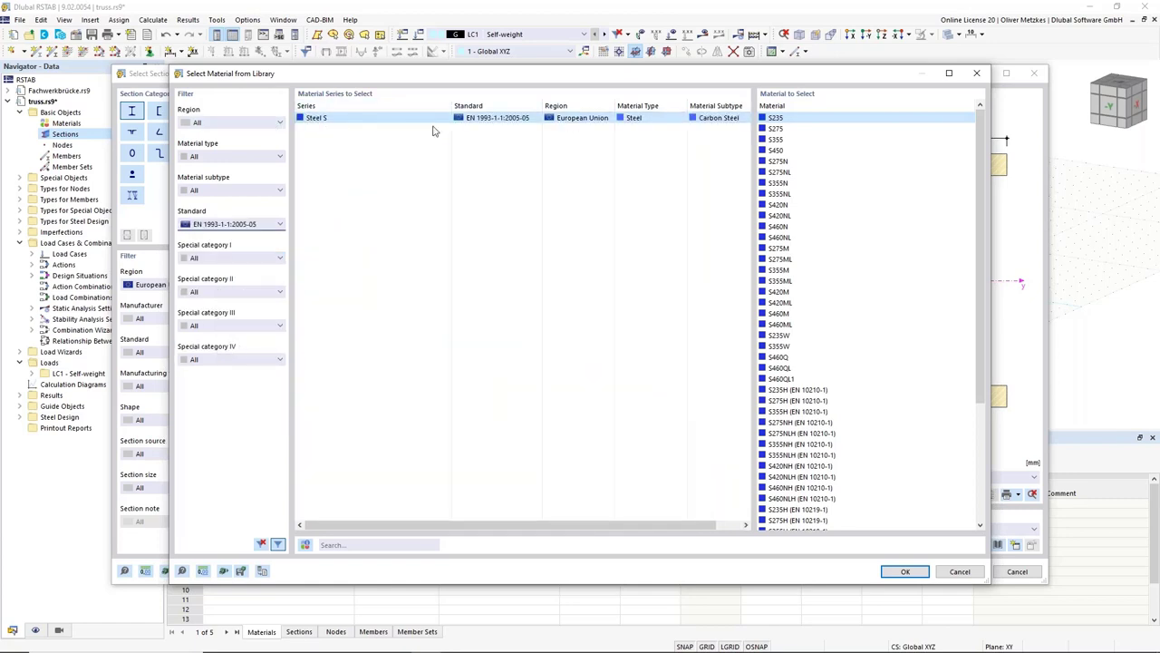
pyautogui.click(786, 140)
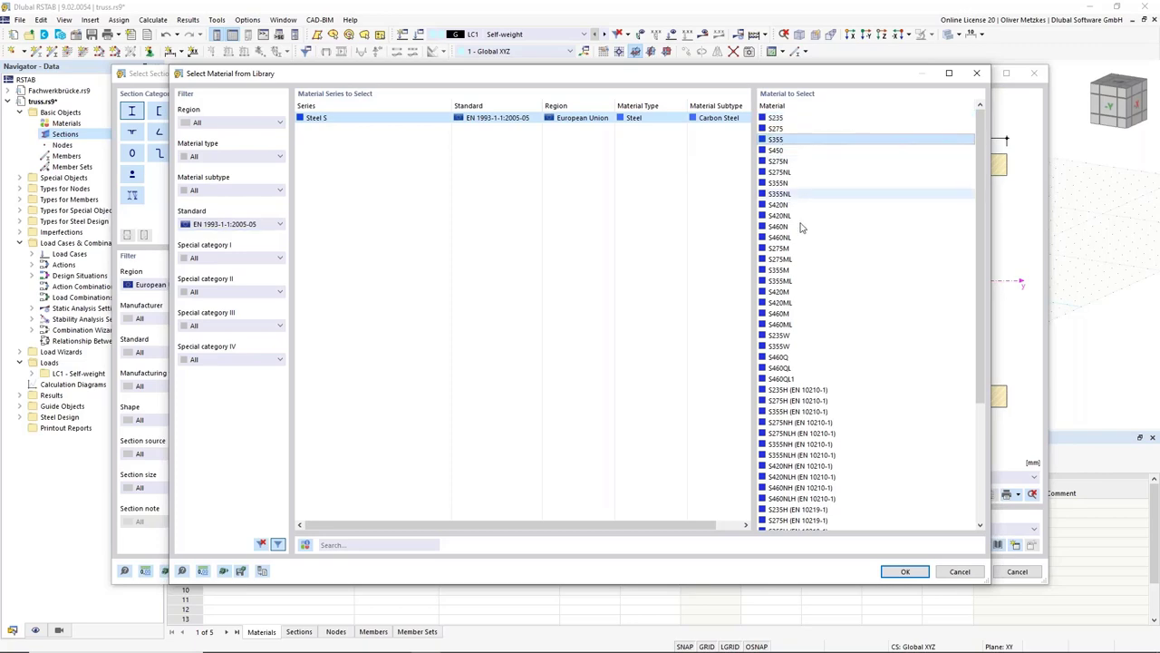
pyautogui.click(905, 571)
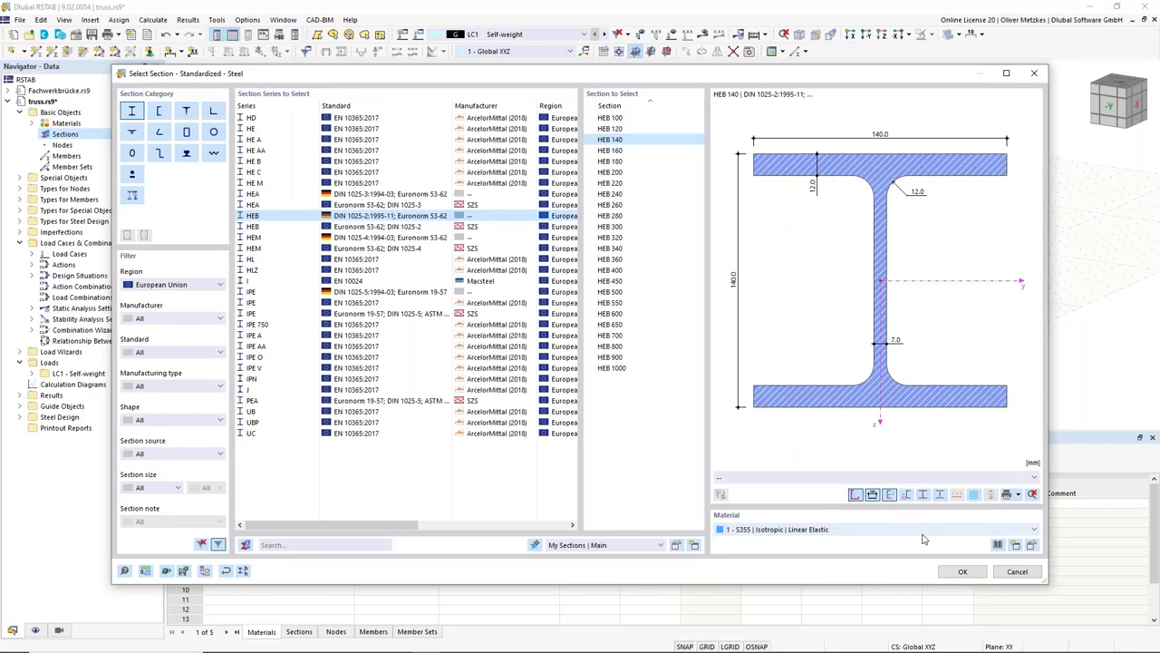
# Accept the HEB 140 selection and enter the comment "chords" for this section
pyautogui.click(960, 572)
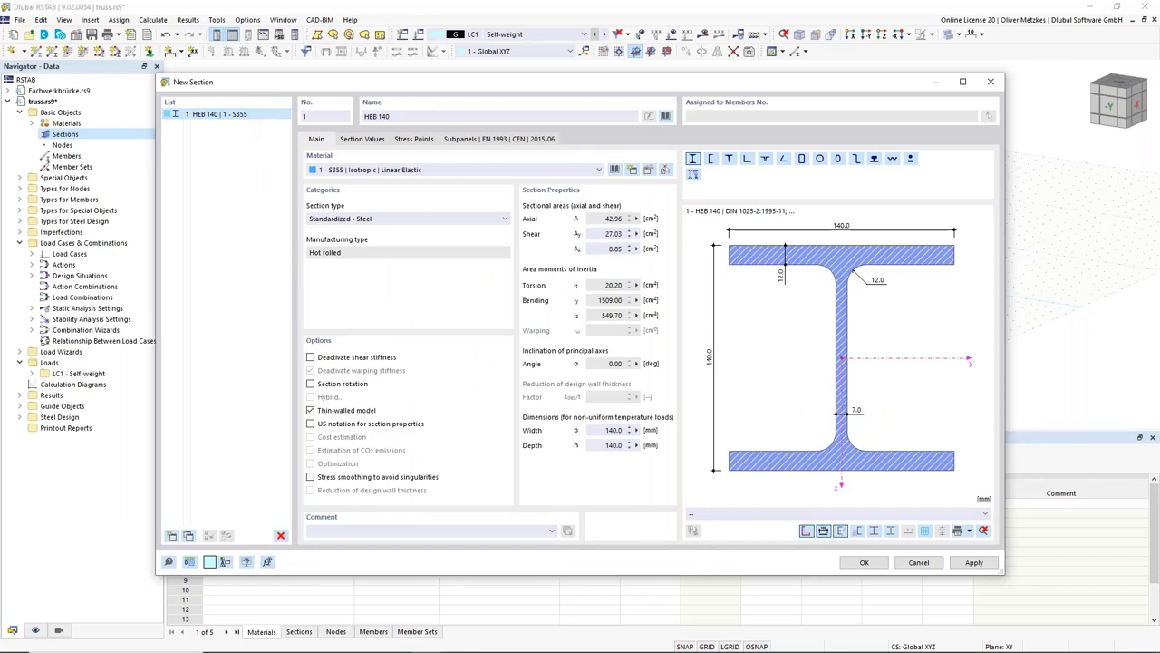
pyautogui.click(433, 533)
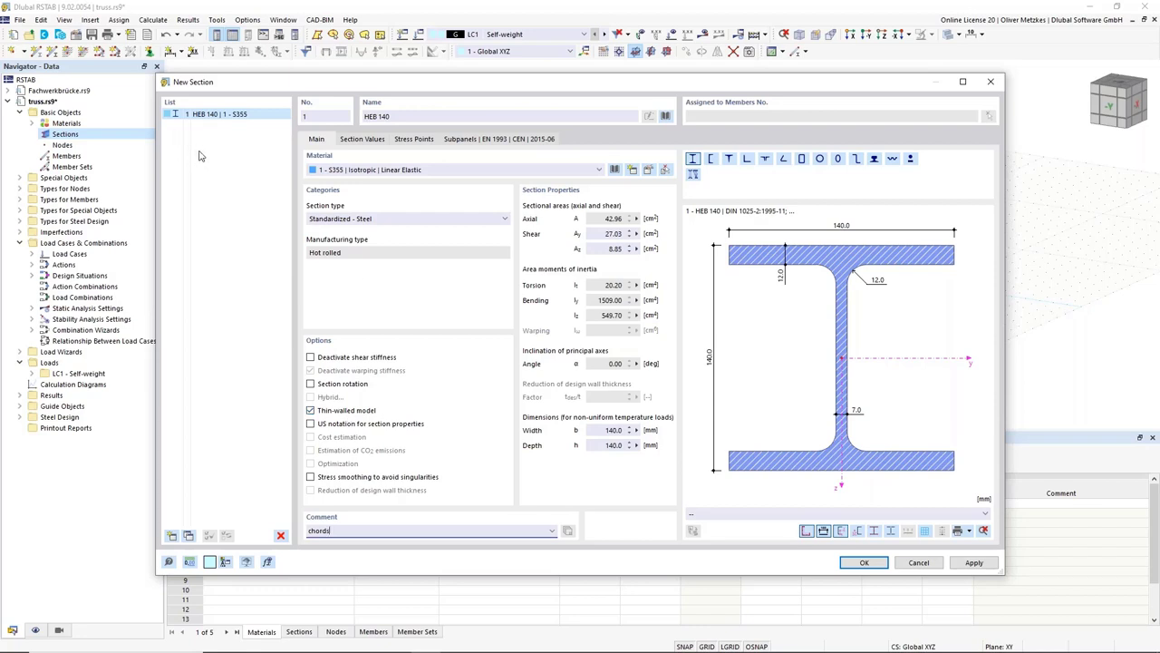
pyautogui.click(207, 436)
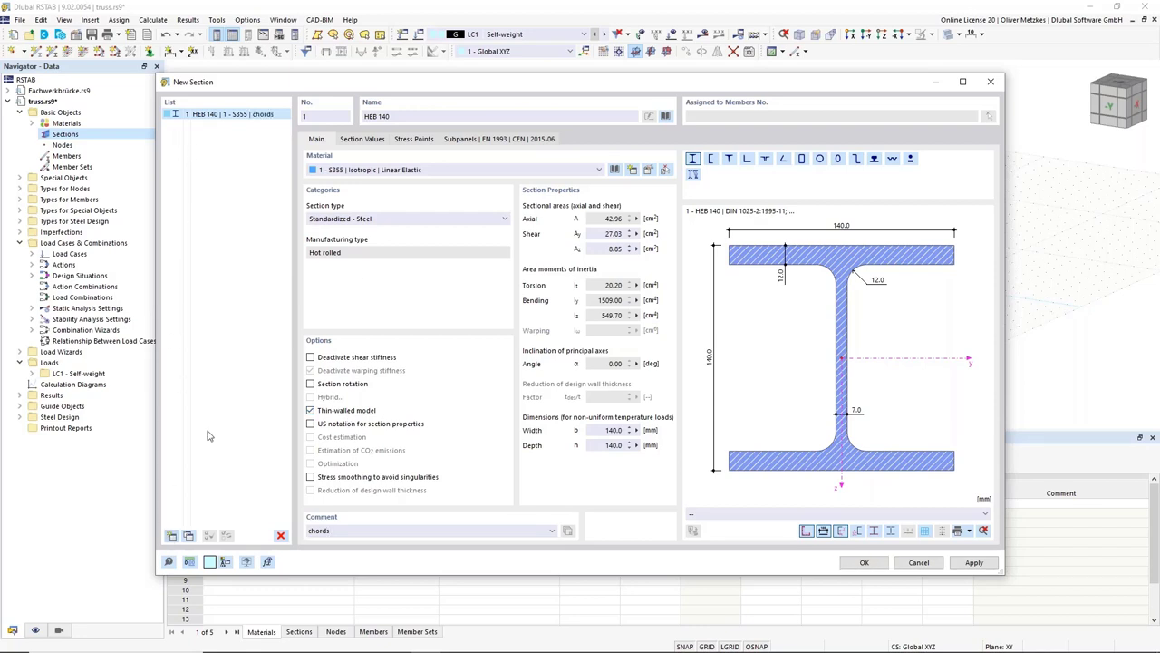
# Create a second section and save all HEA sizes of the DIN 1025-3:1994-03; Euronorm 53-62 series to My Sections | Main from the I-section library
pyautogui.doubleClick(231, 380)
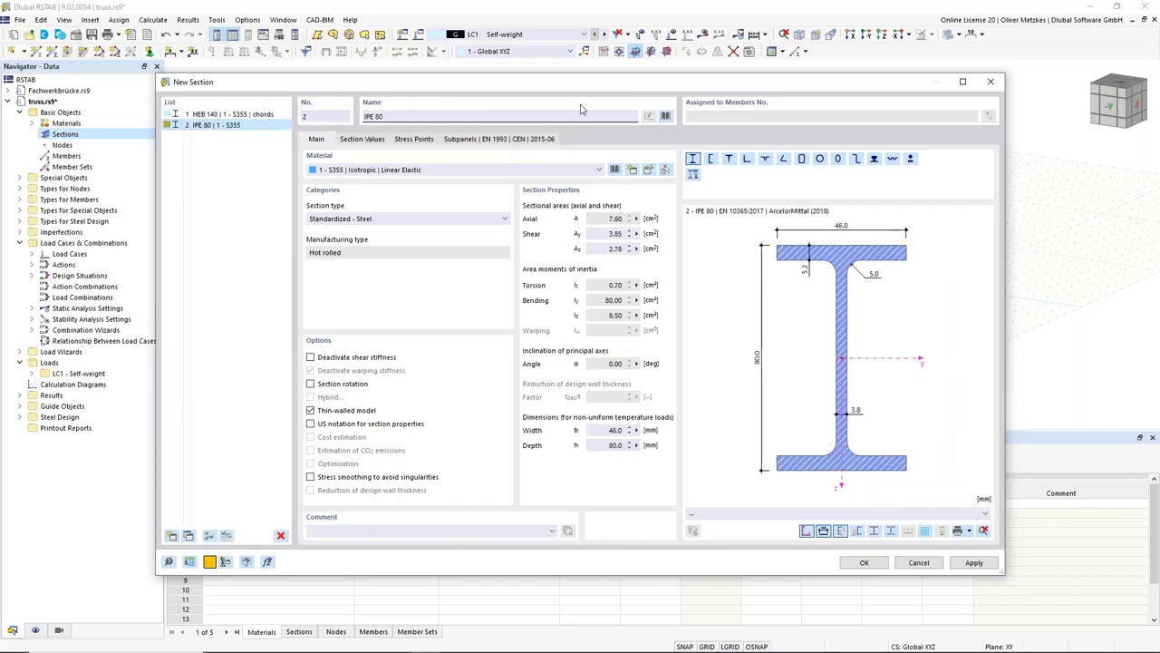
pyautogui.click(666, 117)
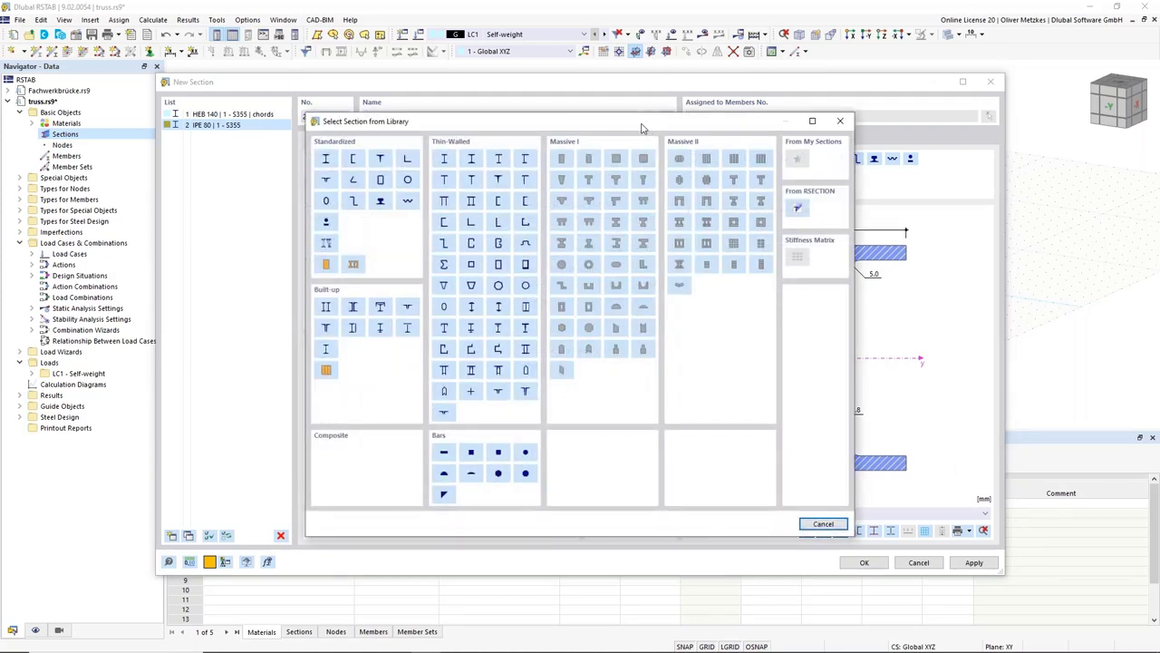
pyautogui.click(324, 160)
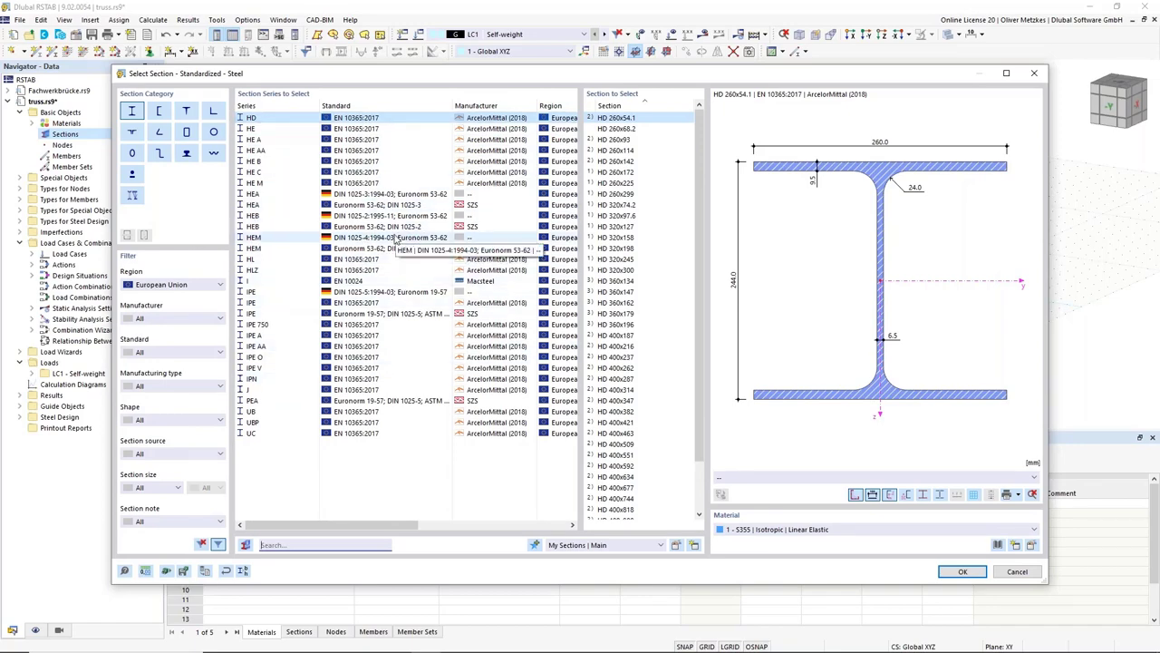
pyautogui.click(376, 194)
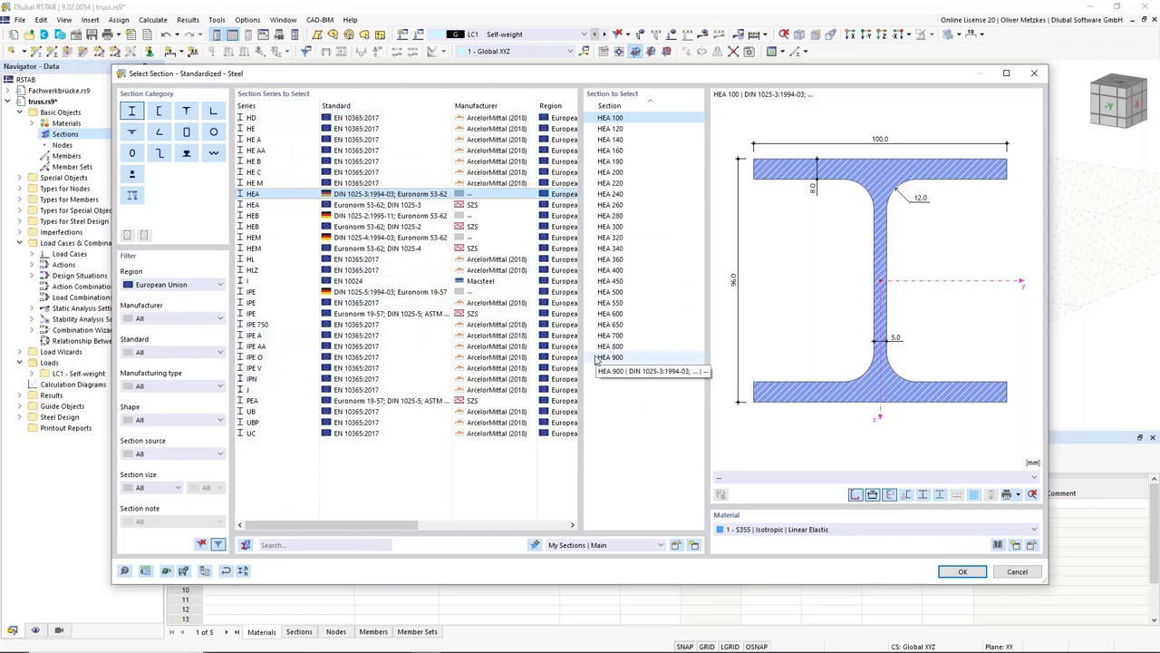
pyautogui.hotkey('ctrl', 'a')
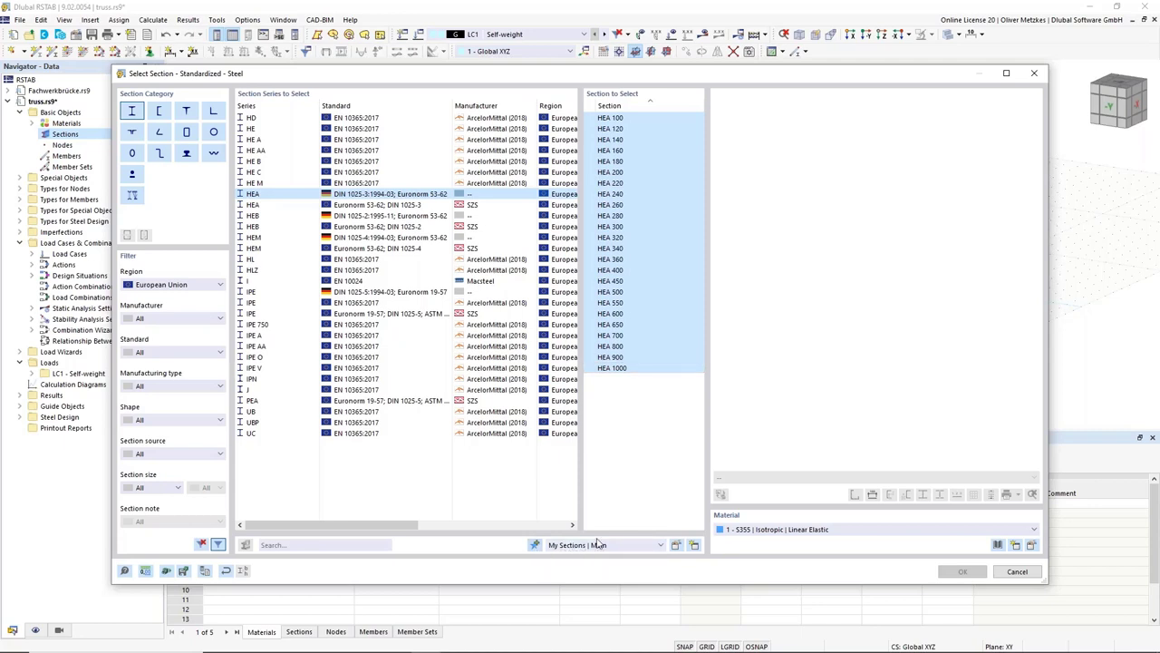
pyautogui.click(1017, 571)
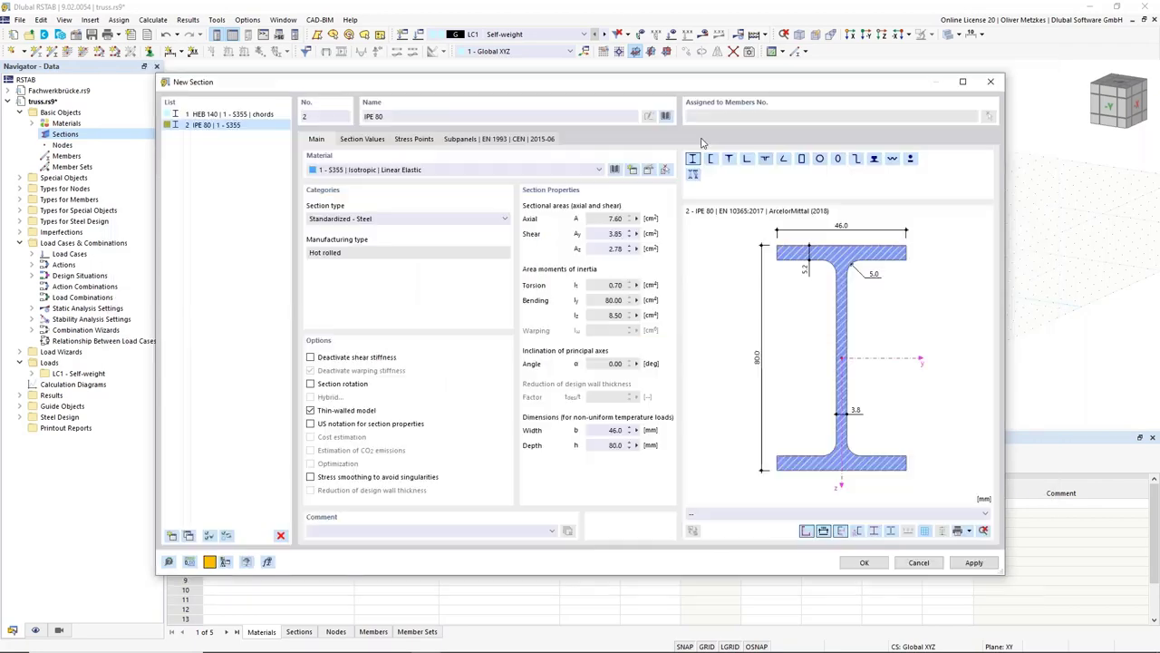
# Set the second section to HEA 100 from My Sections and give it the comment "verticals"
pyautogui.click(665, 118)
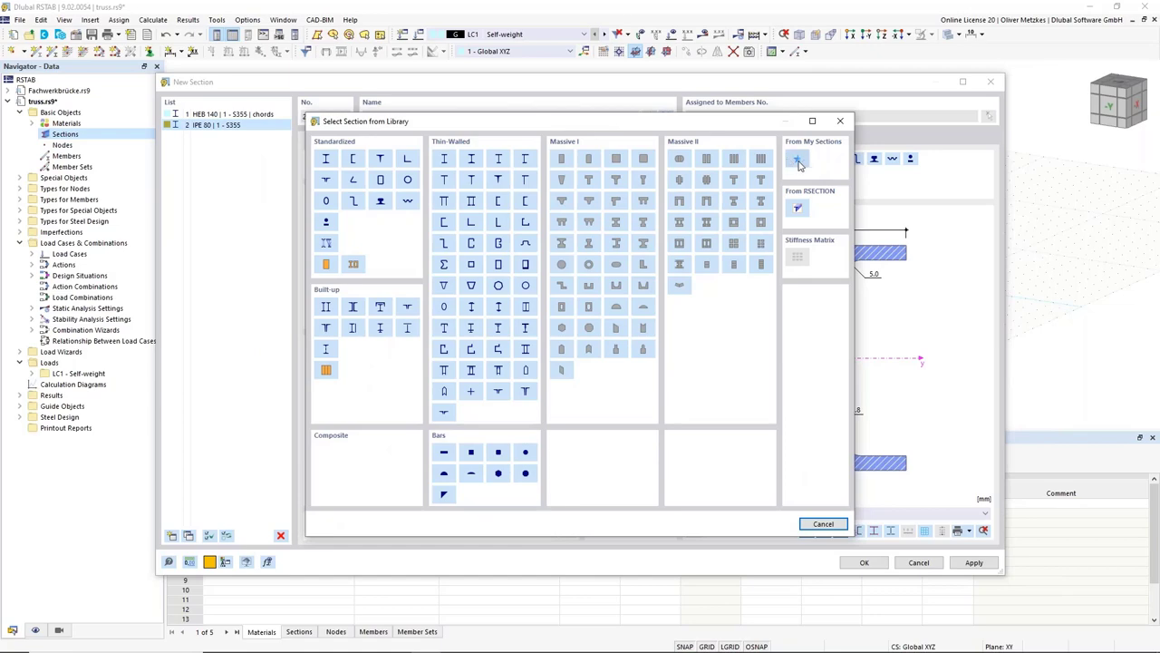
pyautogui.click(797, 162)
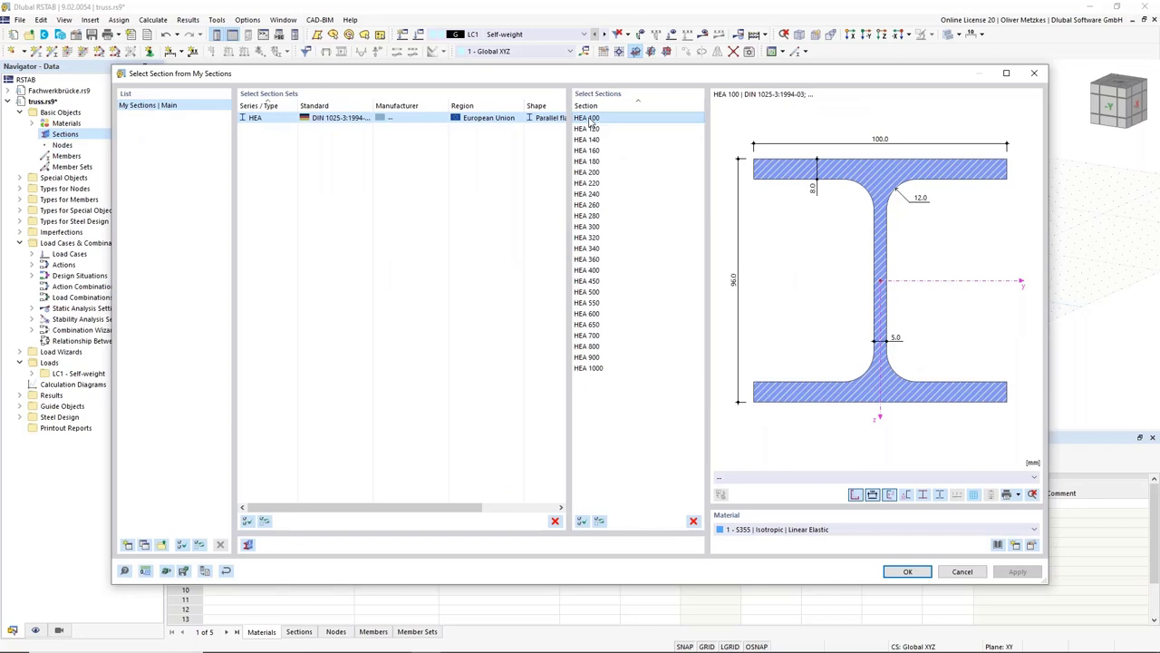
pyautogui.click(908, 571)
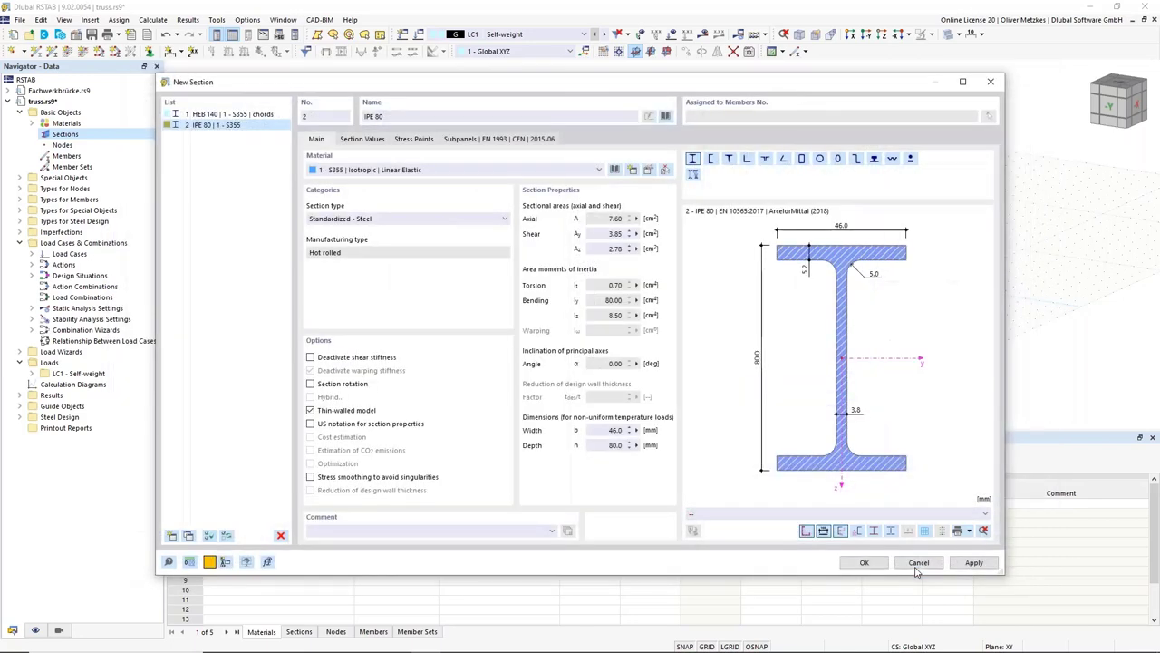
pyautogui.click(515, 531)
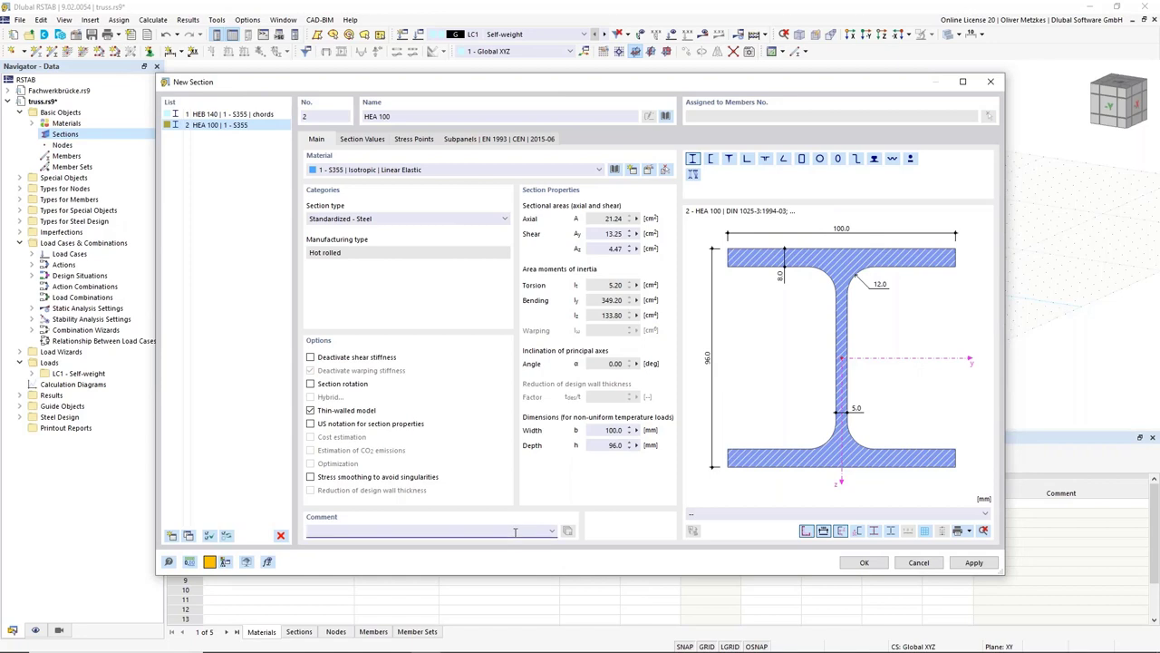
pyautogui.write('verticals')
pyautogui.click(410, 126)
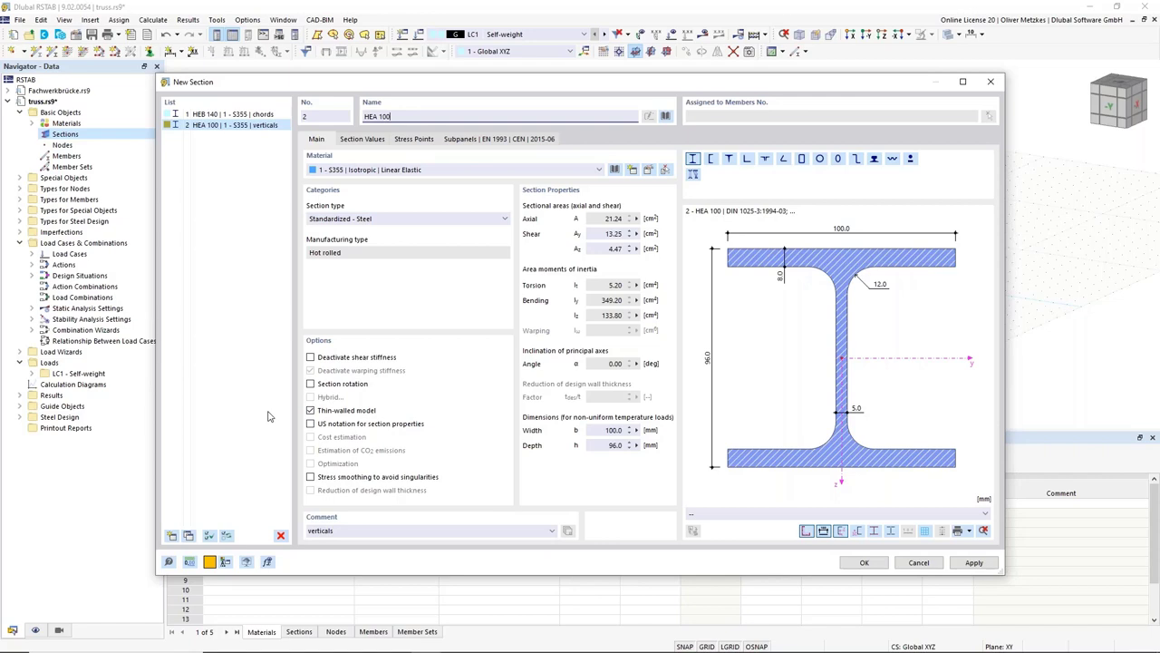
# Copy the HEA 100 verticals section and change the copy's comment to "diagonals"
pyautogui.click(190, 535)
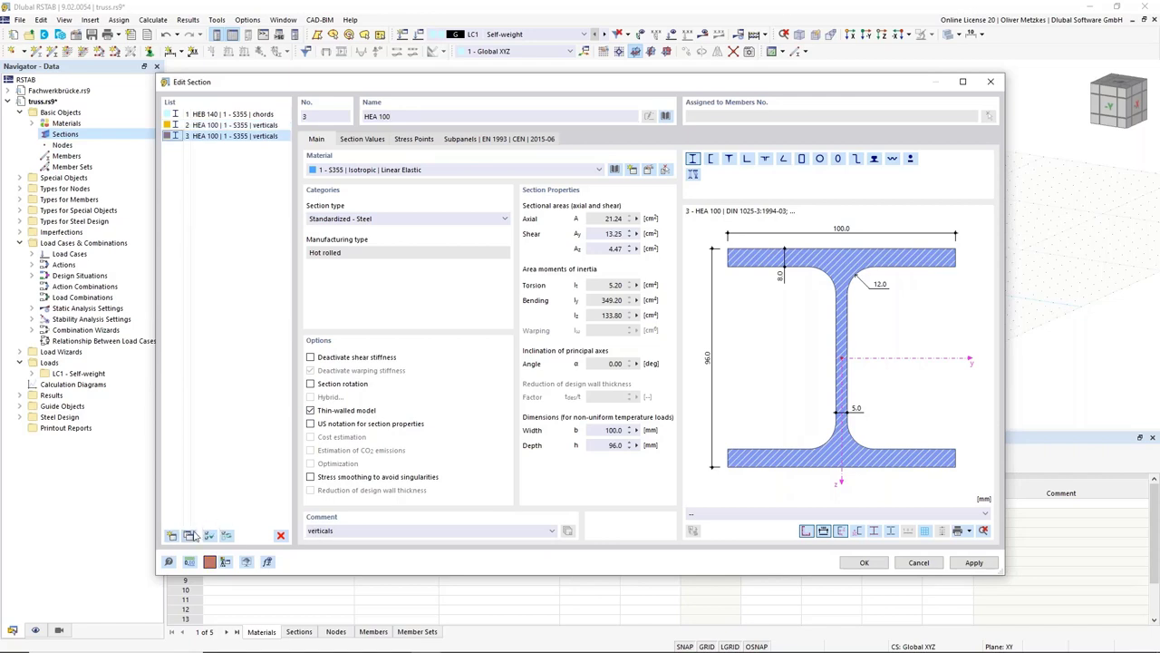
pyautogui.click(335, 530)
pyautogui.write('diagonals')
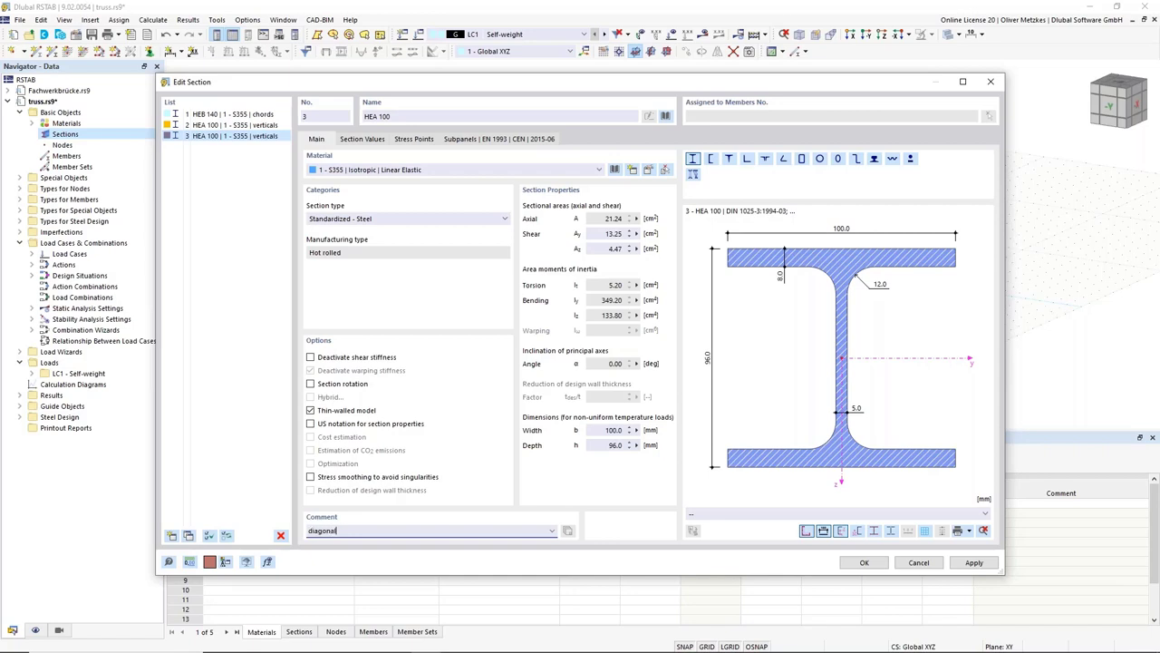
pyautogui.click(180, 299)
# Create a fourth section with the British Steel IPE 100 profile and give it the comment "cross beams"
pyautogui.click(173, 536)
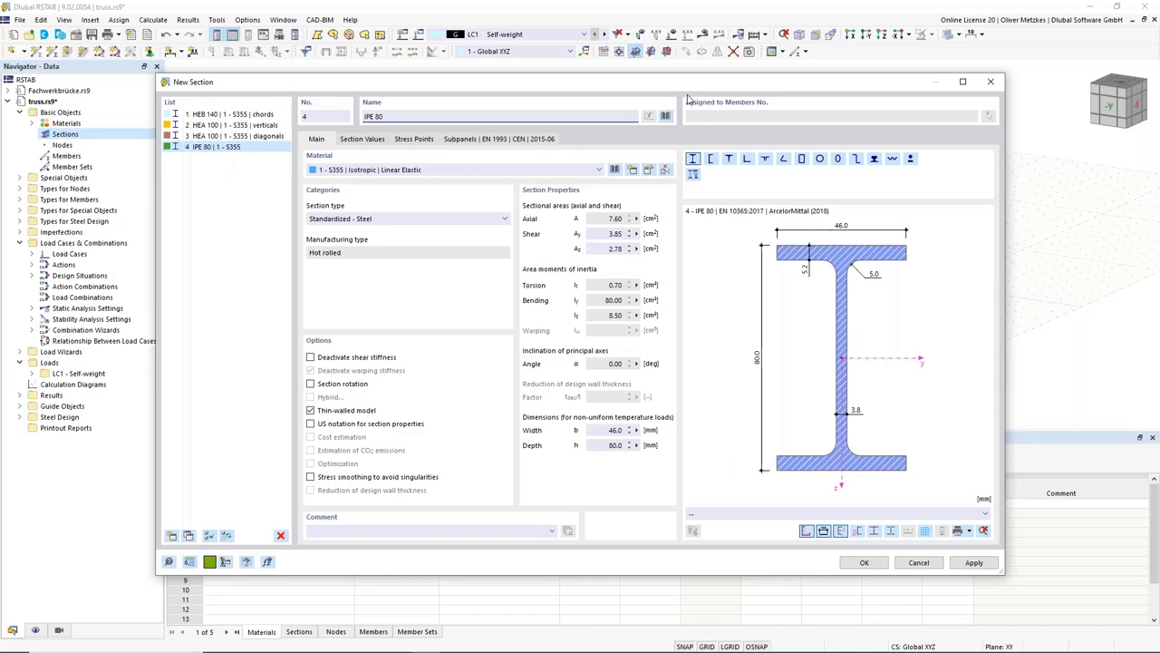
pyautogui.moveTo(394, 118); pyautogui.dragTo(363, 119)
pyautogui.write('IPE')
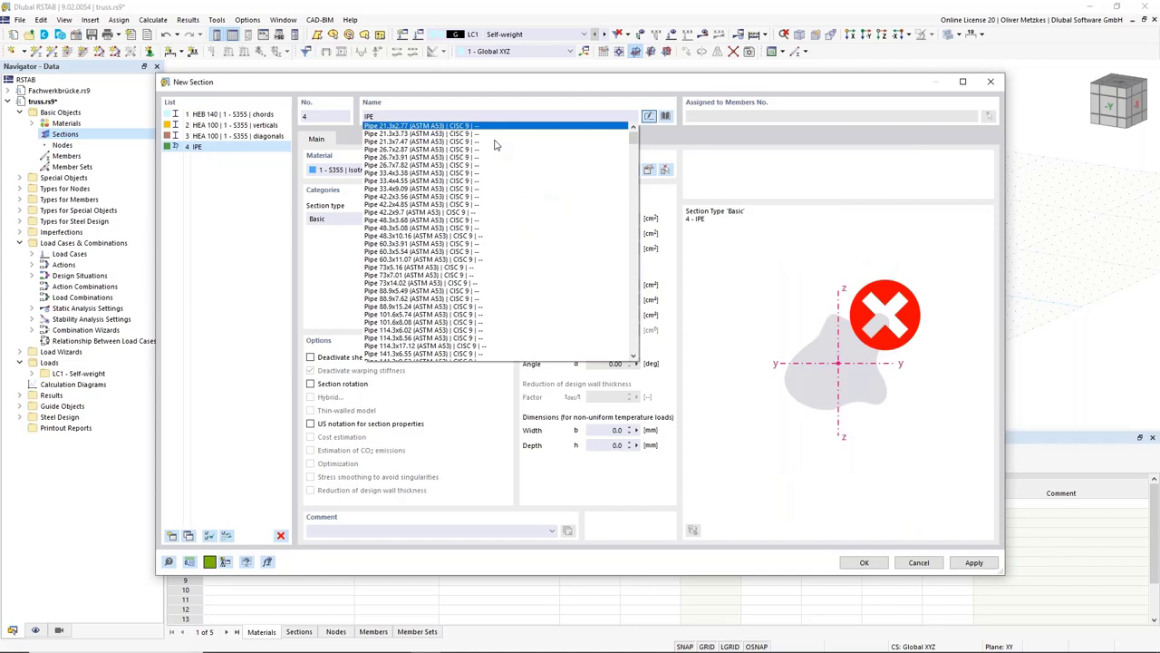
pyautogui.write(' 100')
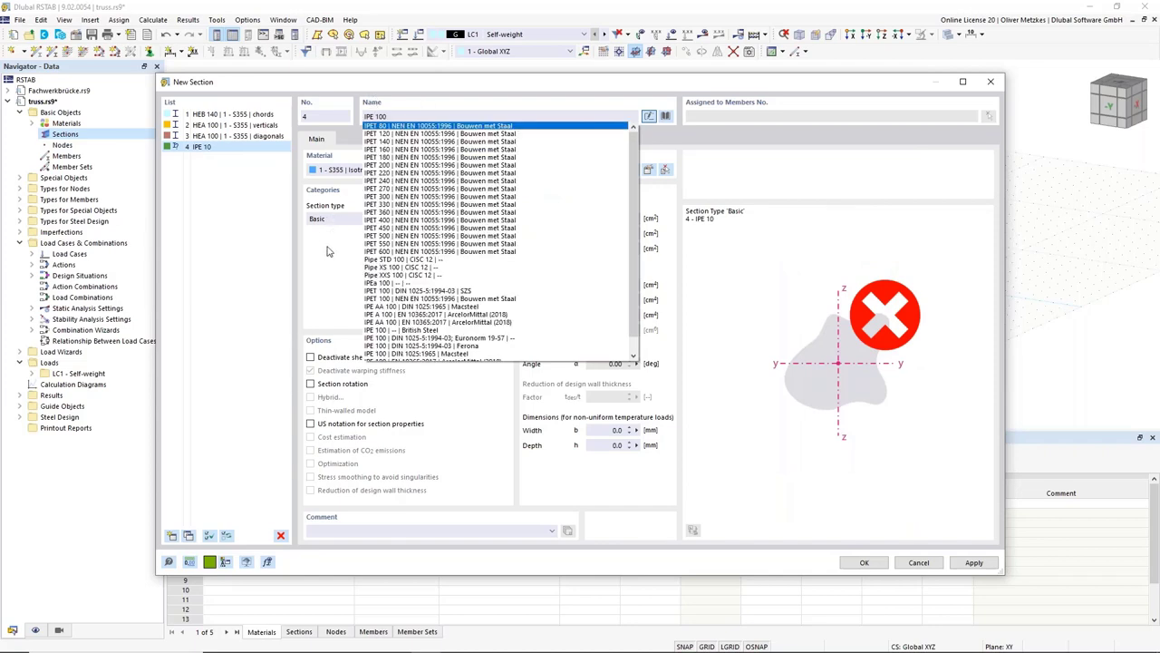
pyautogui.press('Return')
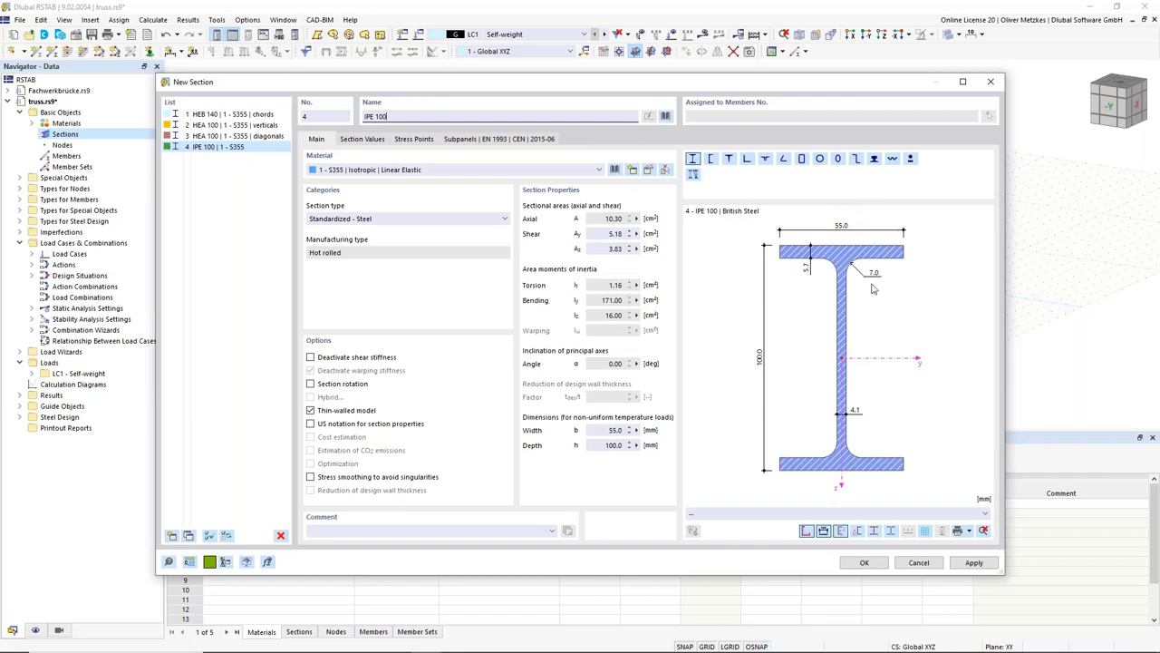
pyautogui.click(330, 531)
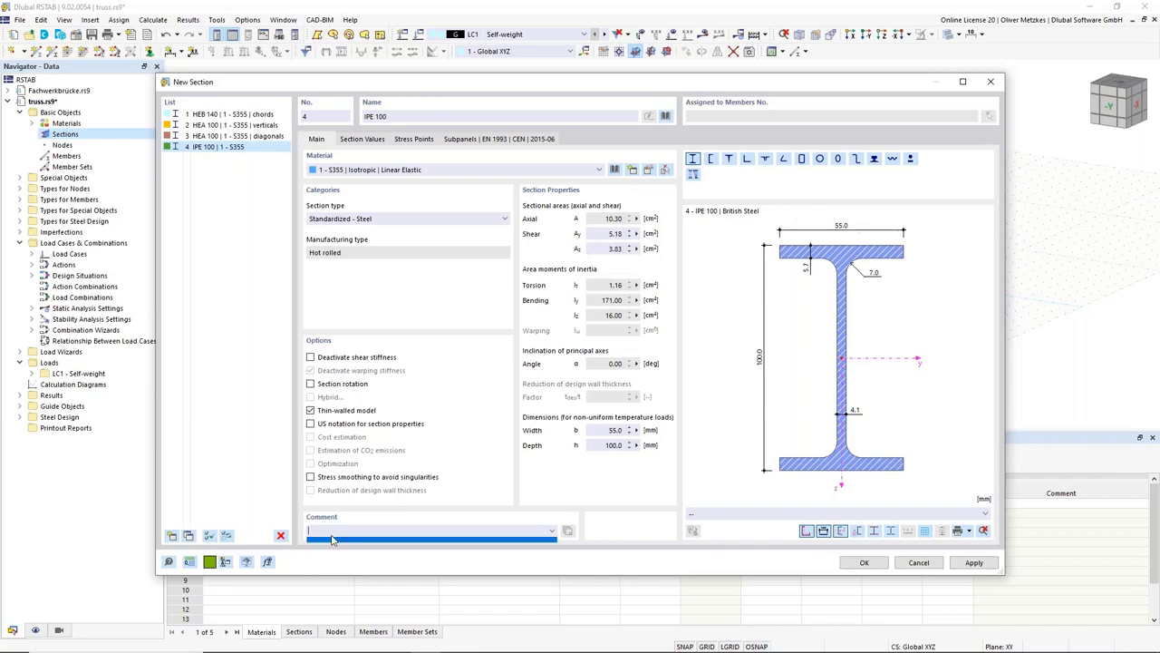
pyautogui.write('beams')
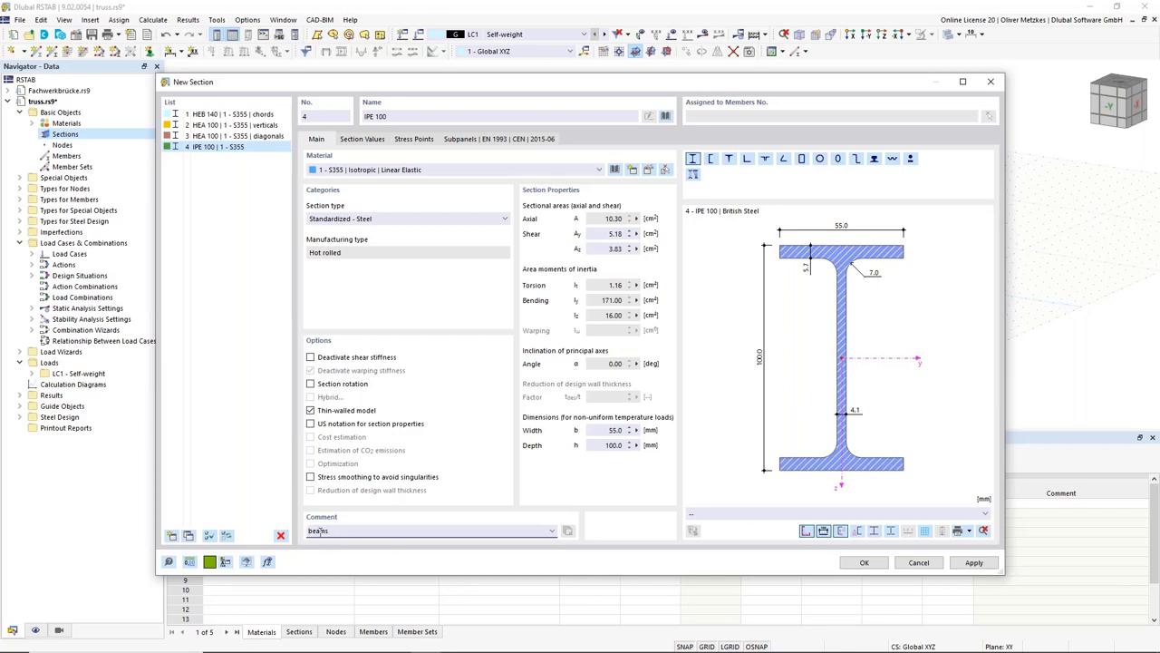
pyautogui.click(238, 324)
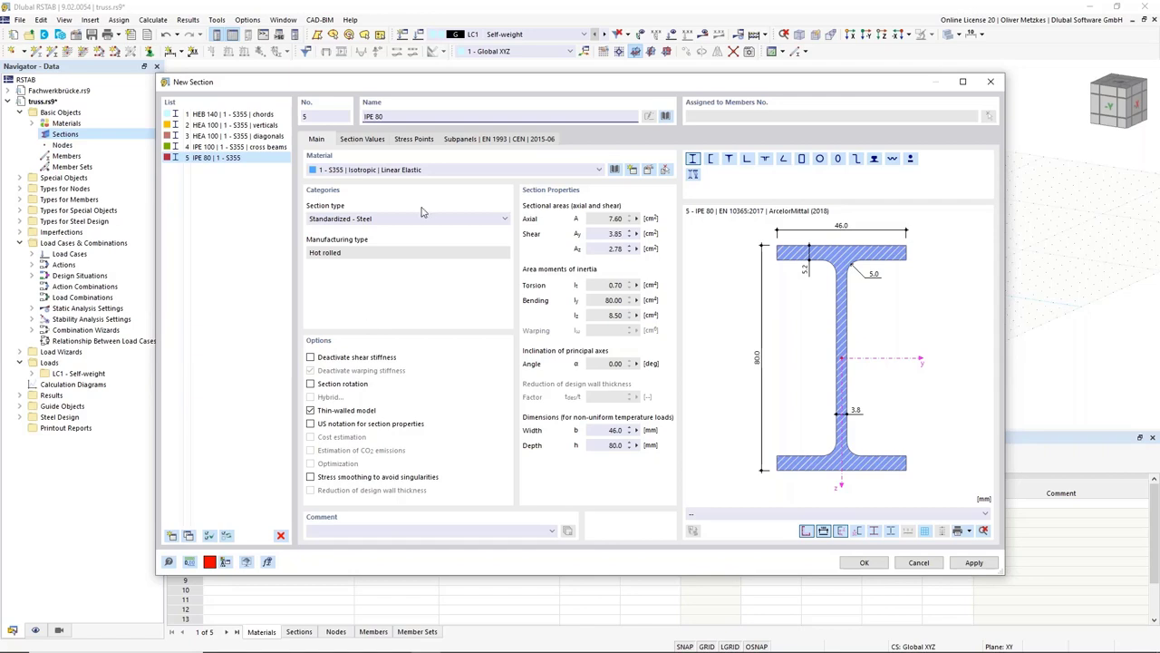
# Define the fifth section as the steel angle L 65x50x6 from the Macsteel EN 10056 series
pyautogui.click(746, 161)
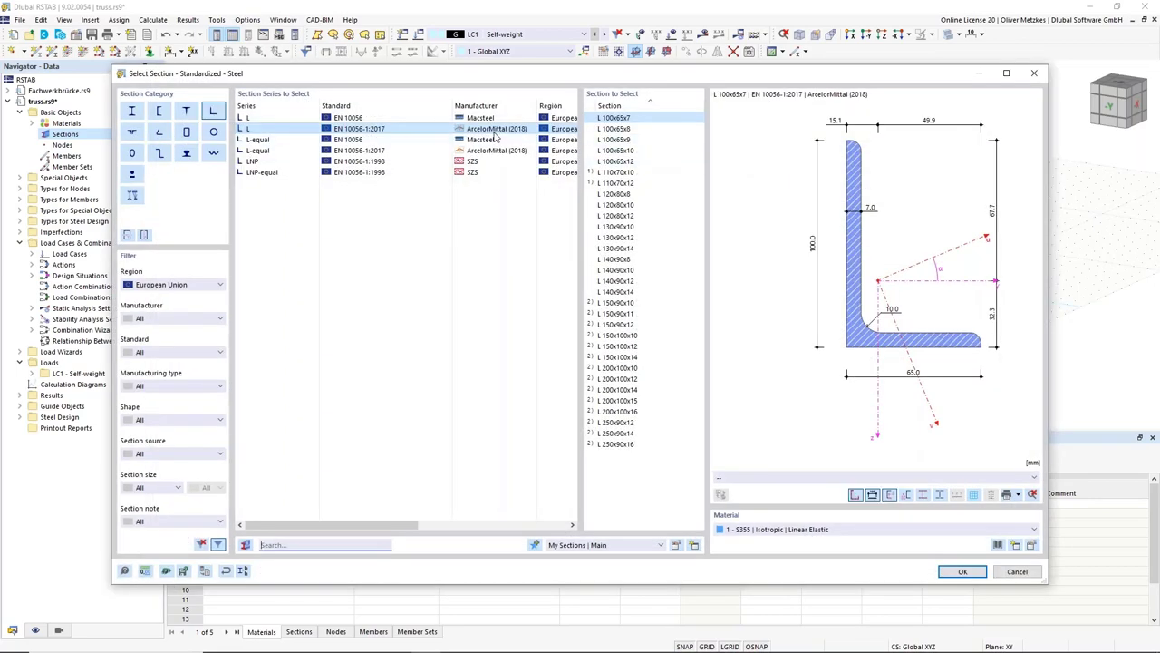
pyautogui.click(440, 118)
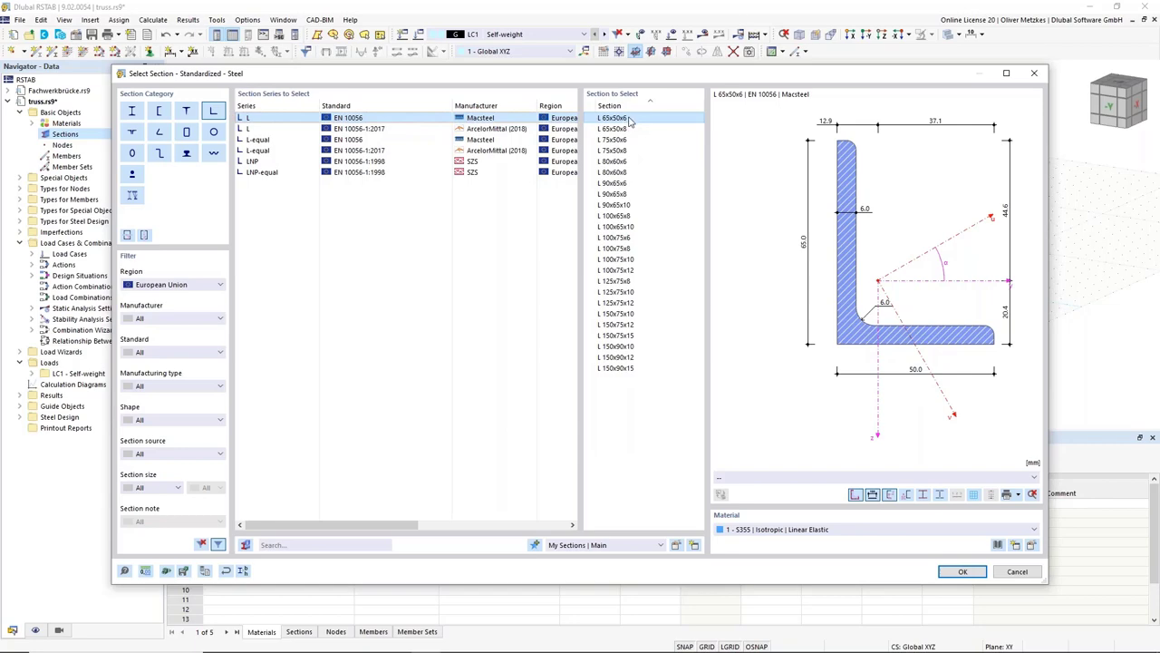
pyautogui.click(964, 571)
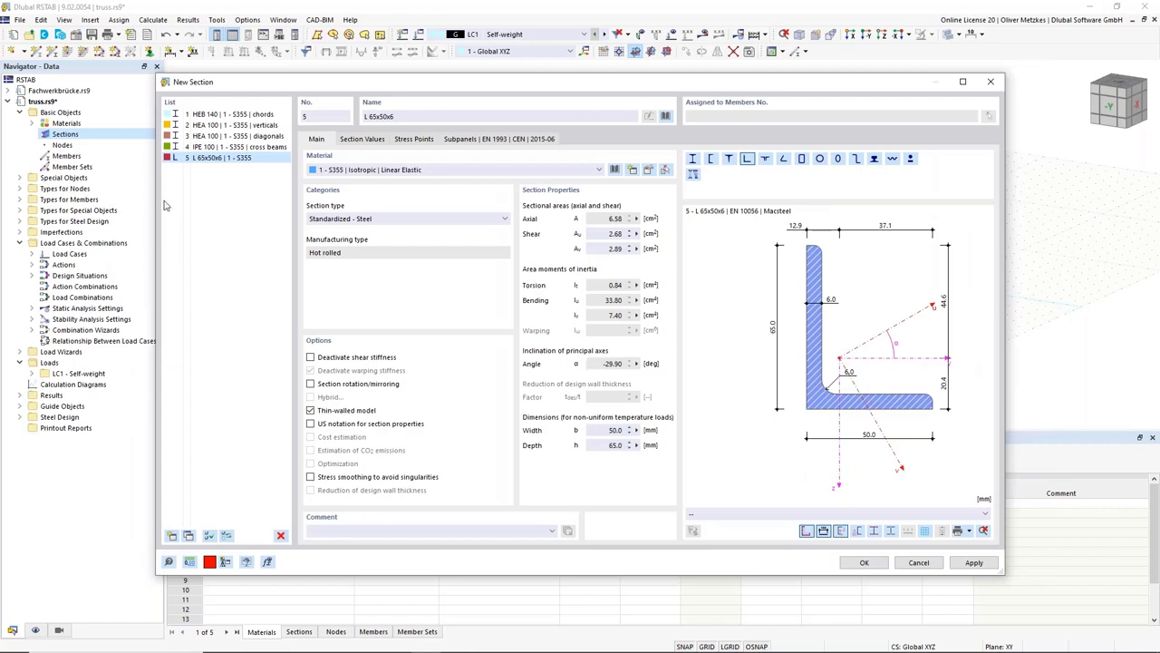
# Create a sixth section with the HEB 200 profile from DIN 1025-2:1995-11, comment it "end frames", and accept all sections
pyautogui.click(171, 534)
pyautogui.click(363, 116)
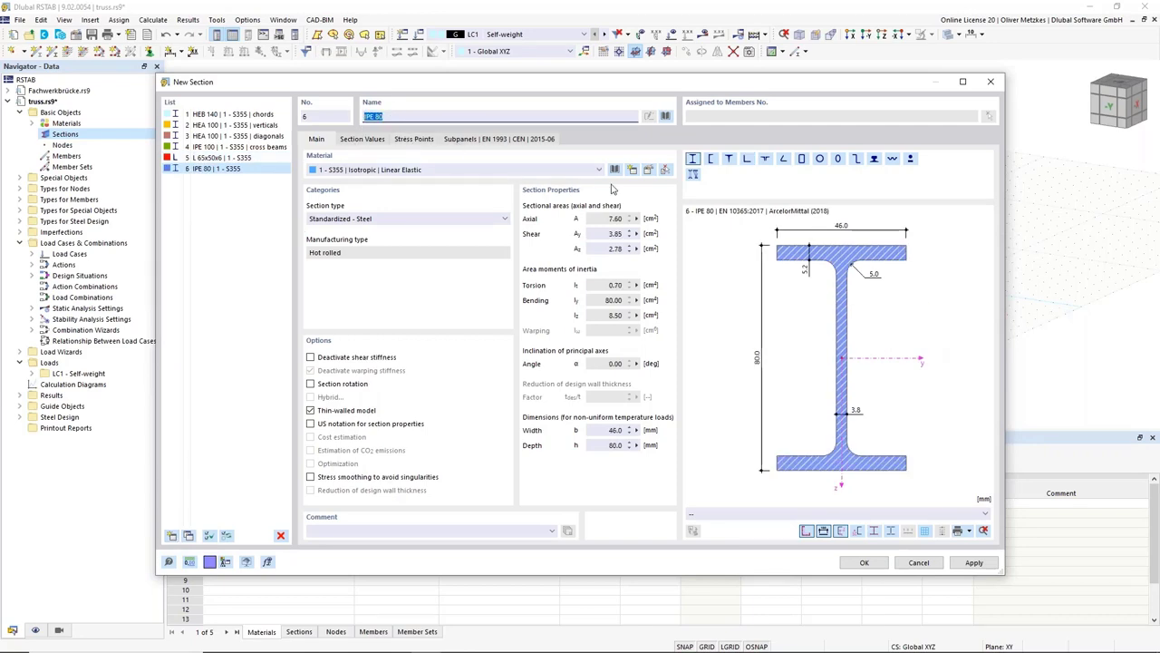
pyautogui.write('HEB')
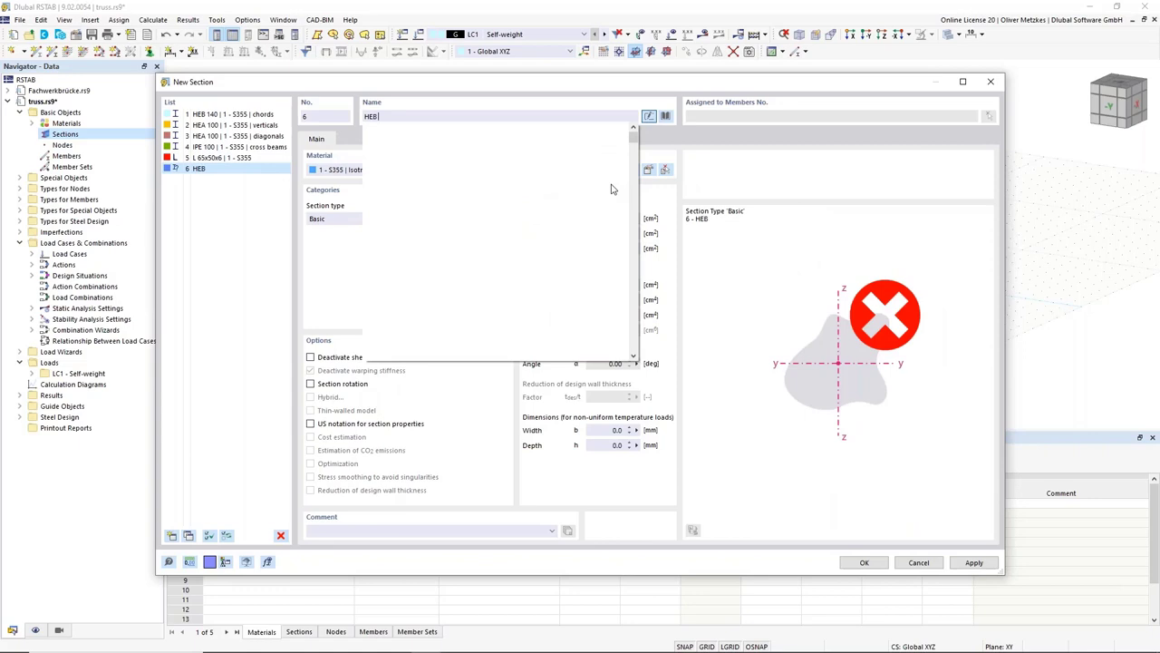
pyautogui.write(' 200')
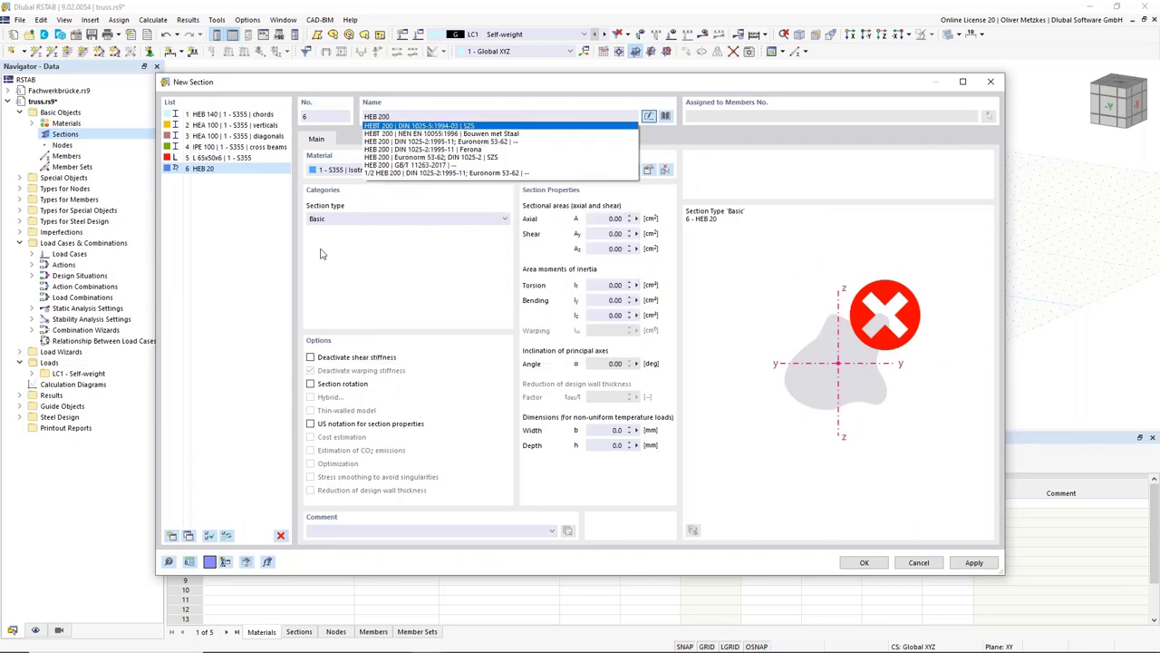
pyautogui.press('Return')
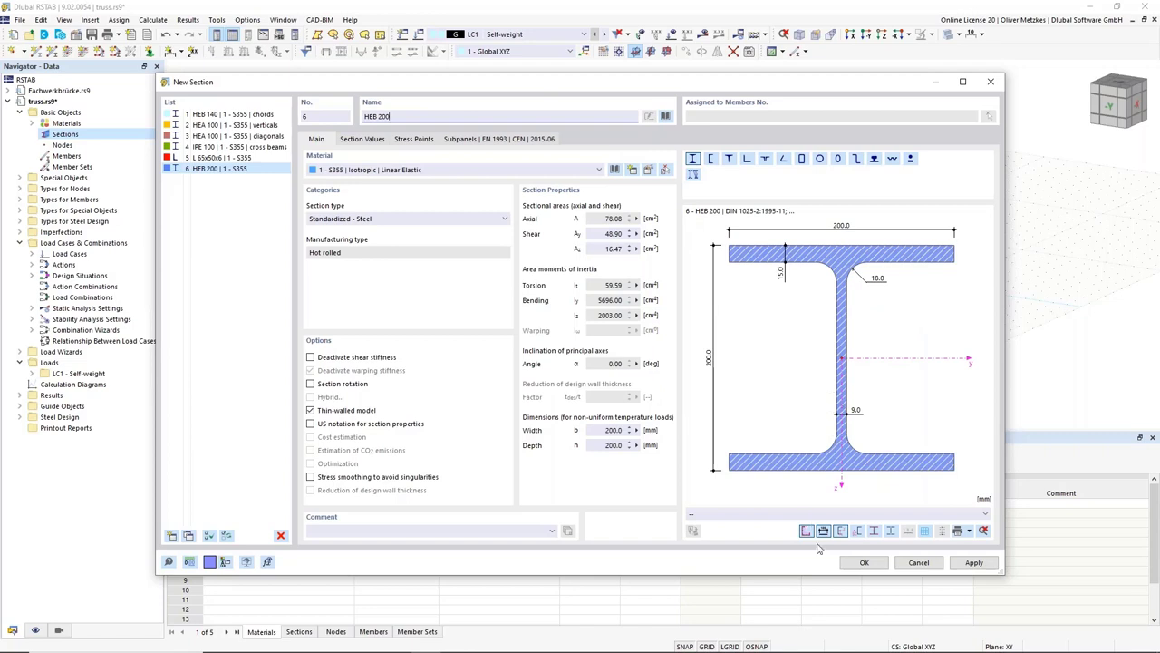
pyautogui.click(471, 534)
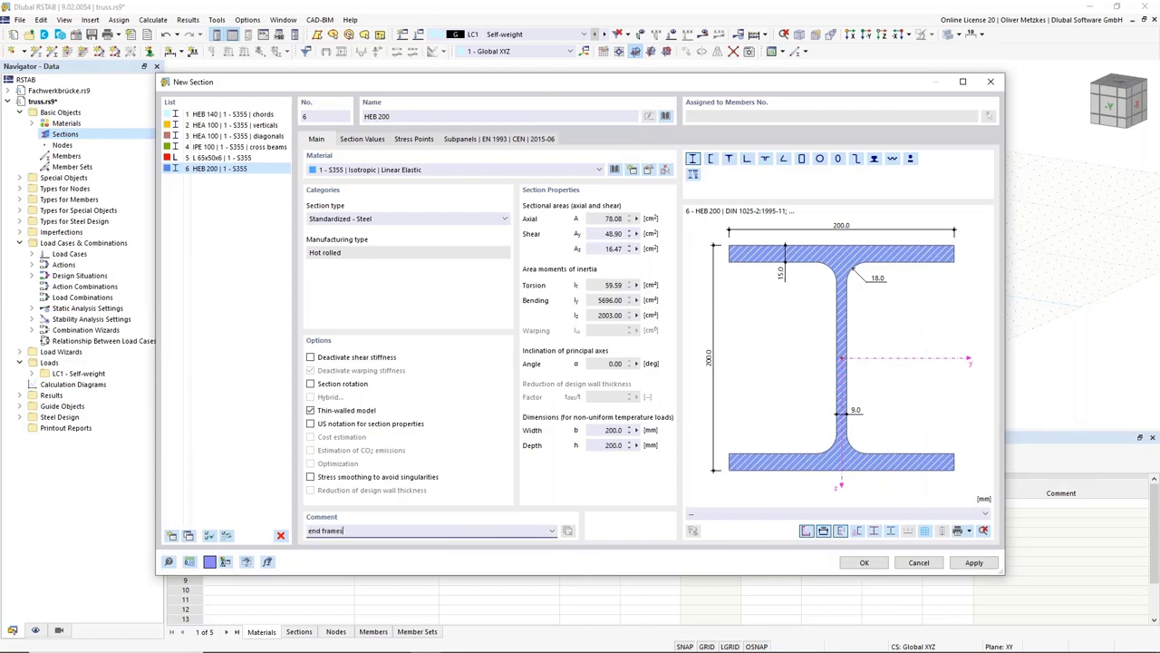
pyautogui.click(872, 564)
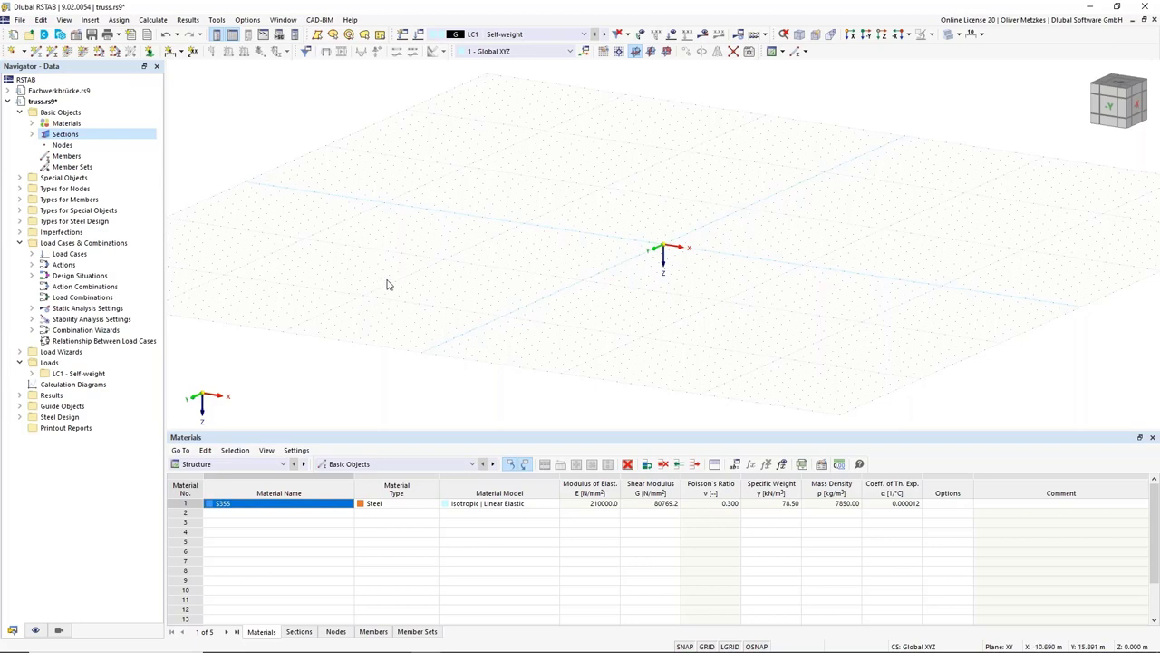
# Examine the geometry and dimensions of the finished bridge in the Fachwerkbrücke.rs9 model, and return to the truss.rs9 model
pyautogui.moveTo(688, 212); pyautogui.dragTo(505, 185, button='middle')
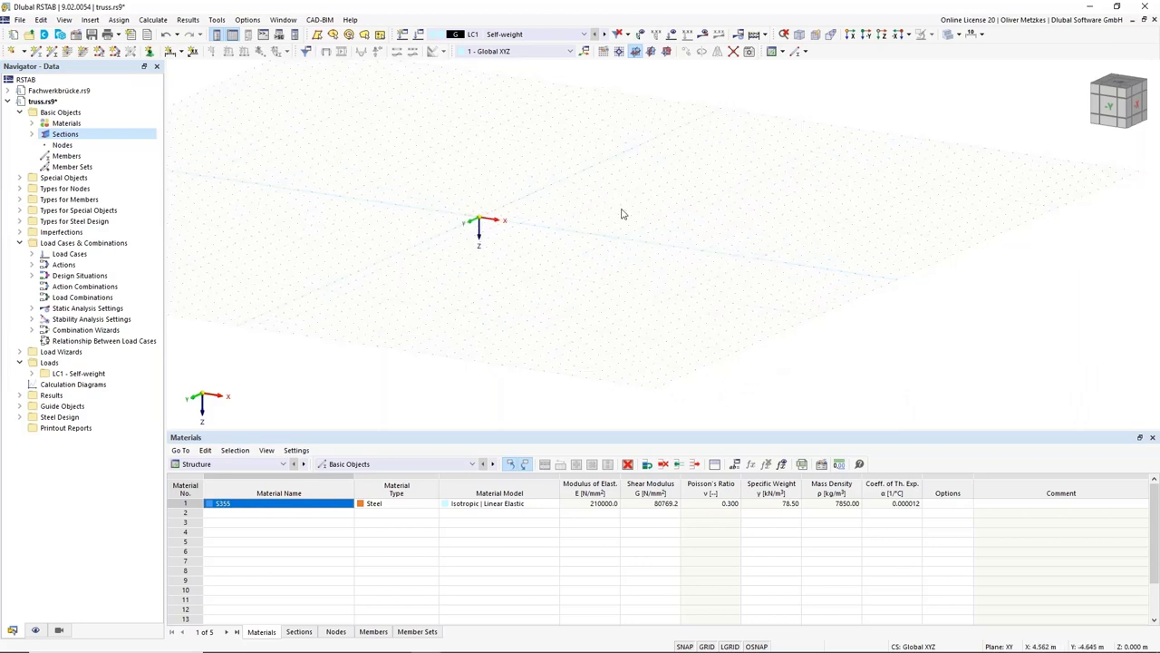
pyautogui.moveTo(637, 202); pyautogui.dragTo(624, 206, button='middle')
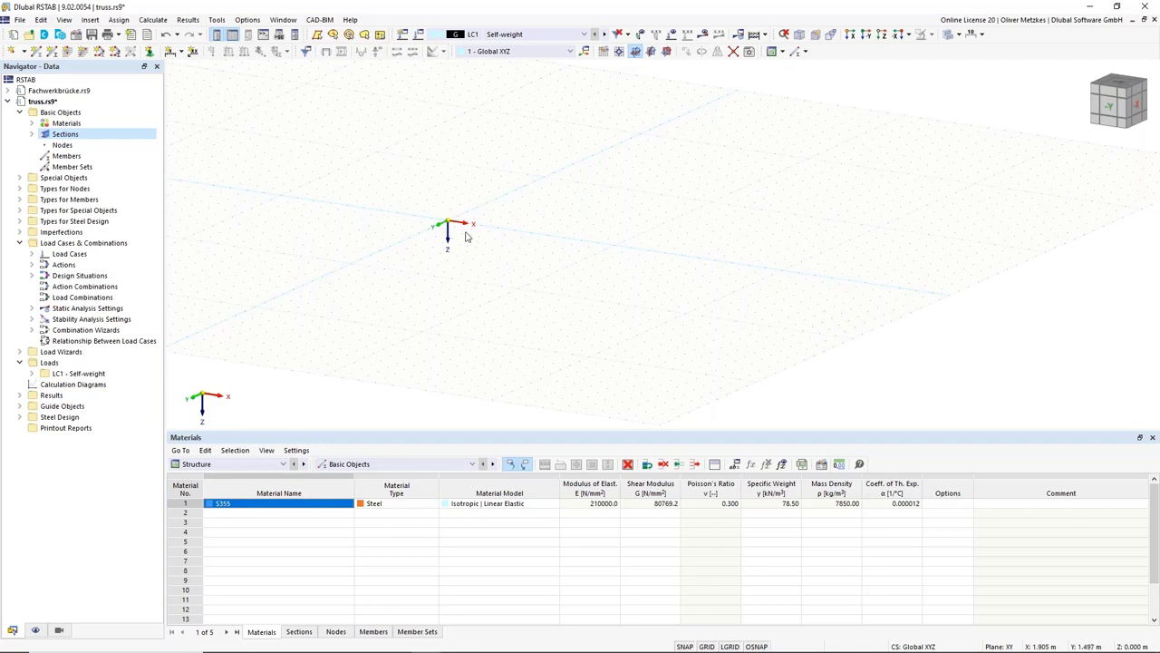
pyautogui.scroll(1, 492, 227)
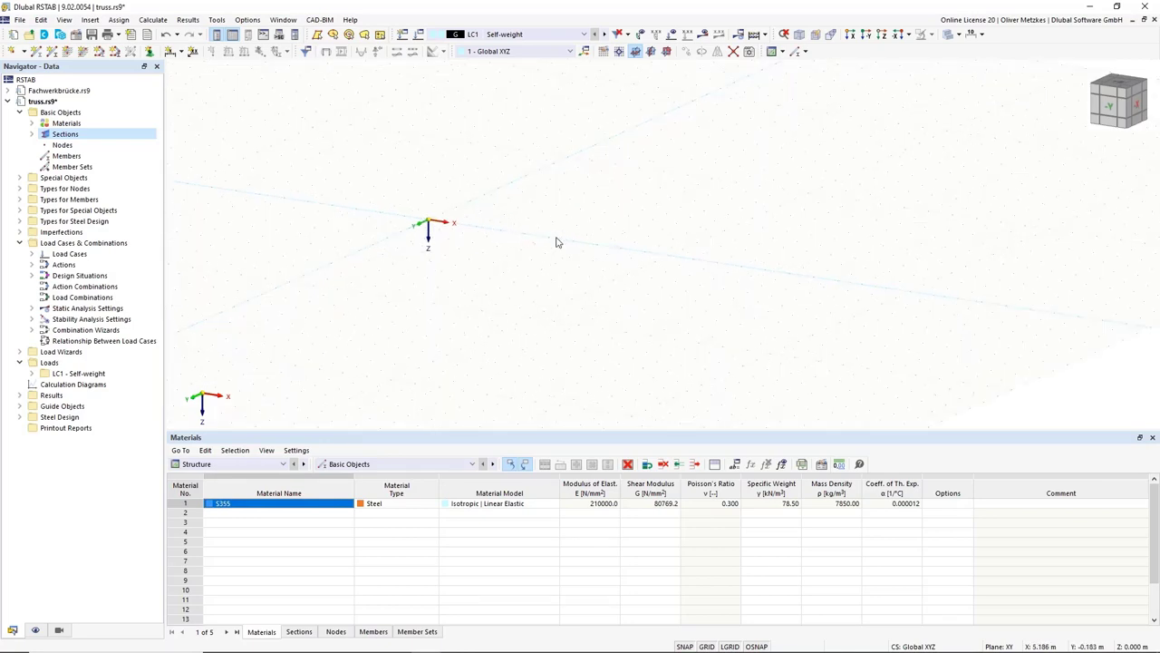
pyautogui.click(283, 19)
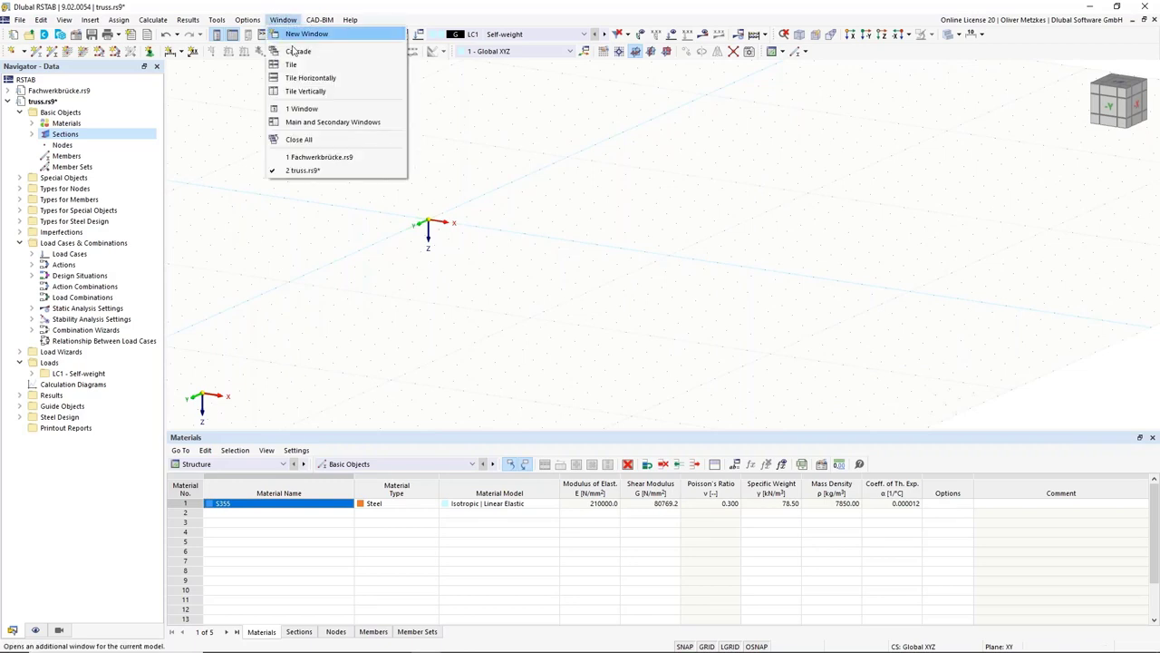
pyautogui.click(313, 158)
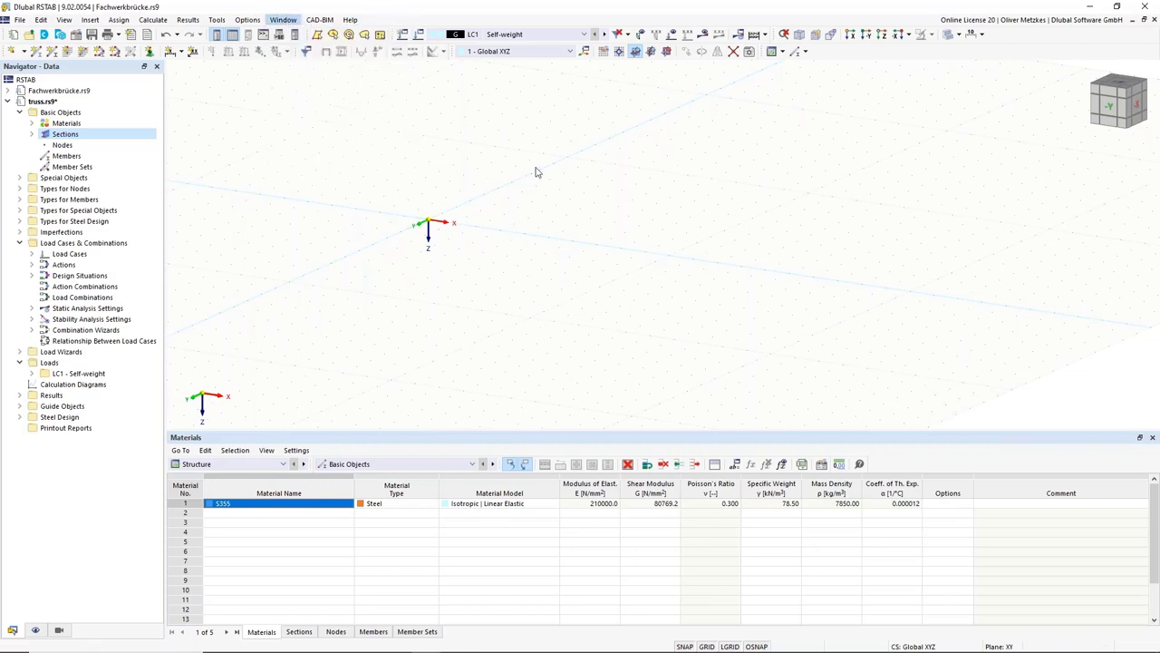
pyautogui.scroll(-2, 435, 254)
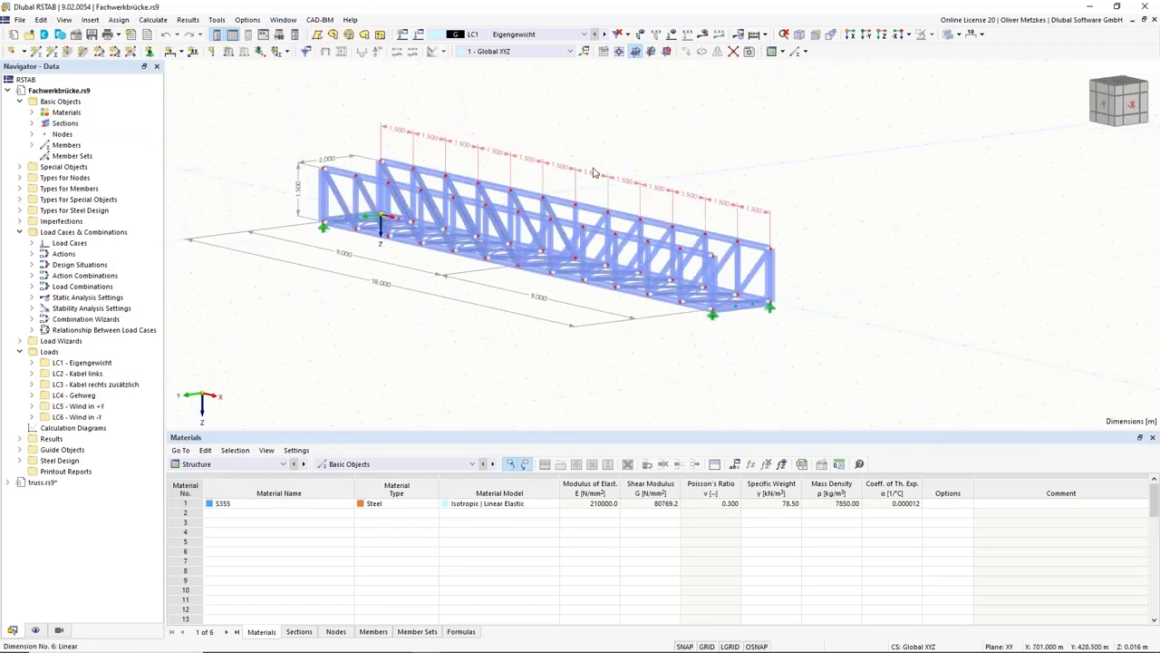
pyautogui.moveTo(386, 292); pyautogui.dragTo(480, 282, button='right')
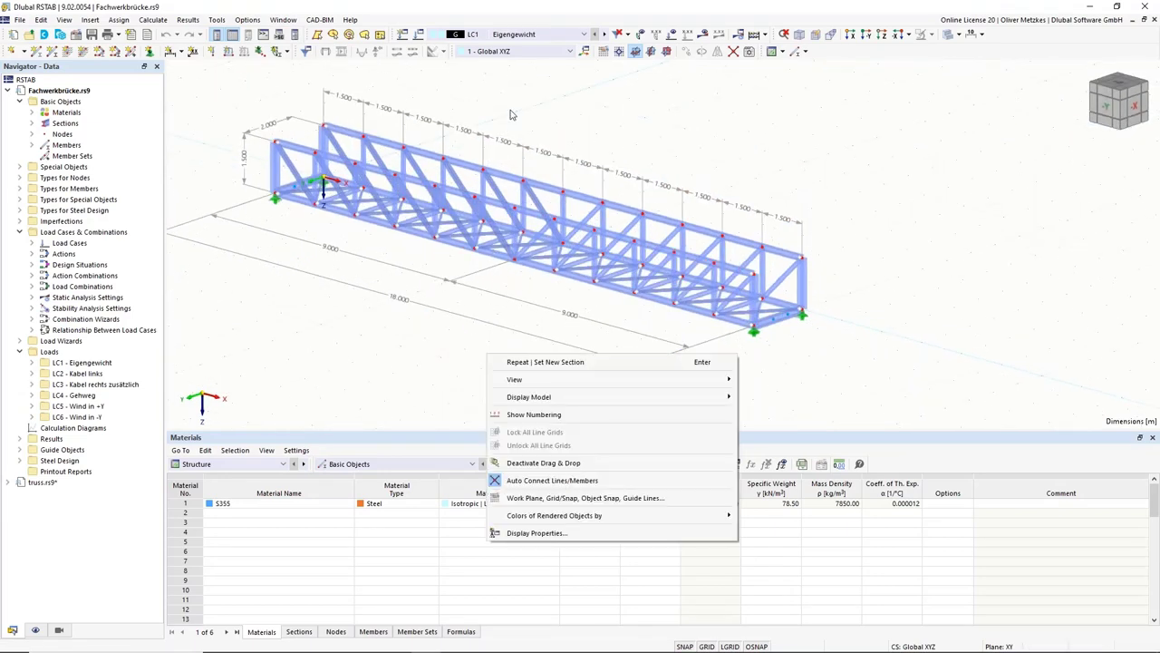
pyautogui.press('Escape')
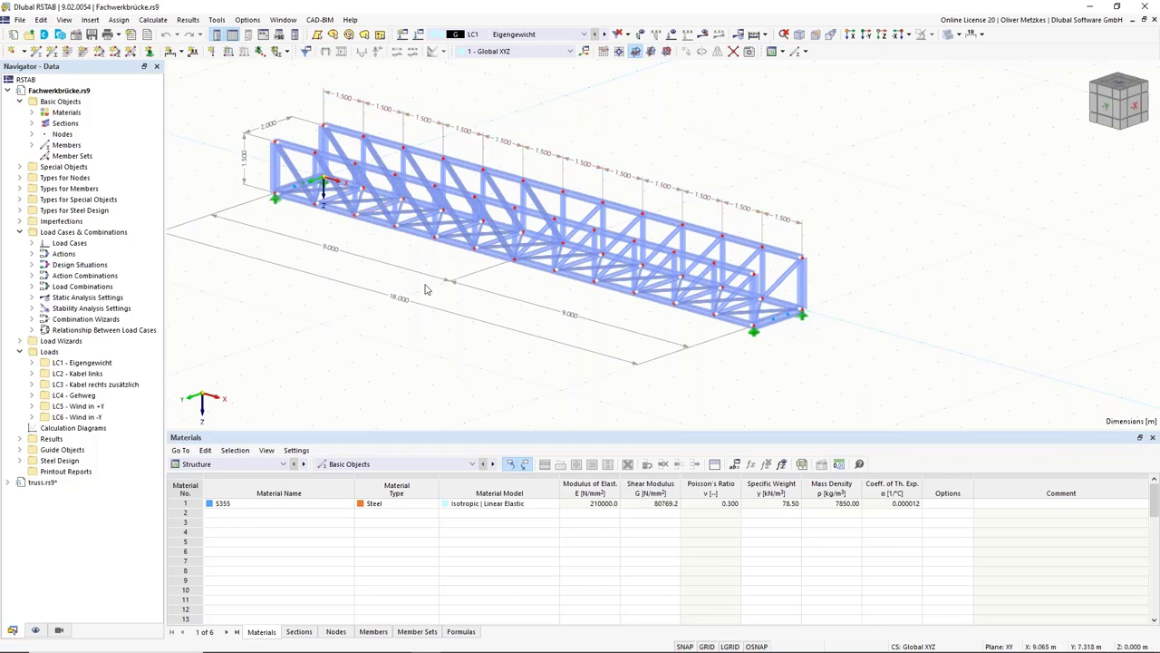
pyautogui.click(284, 20)
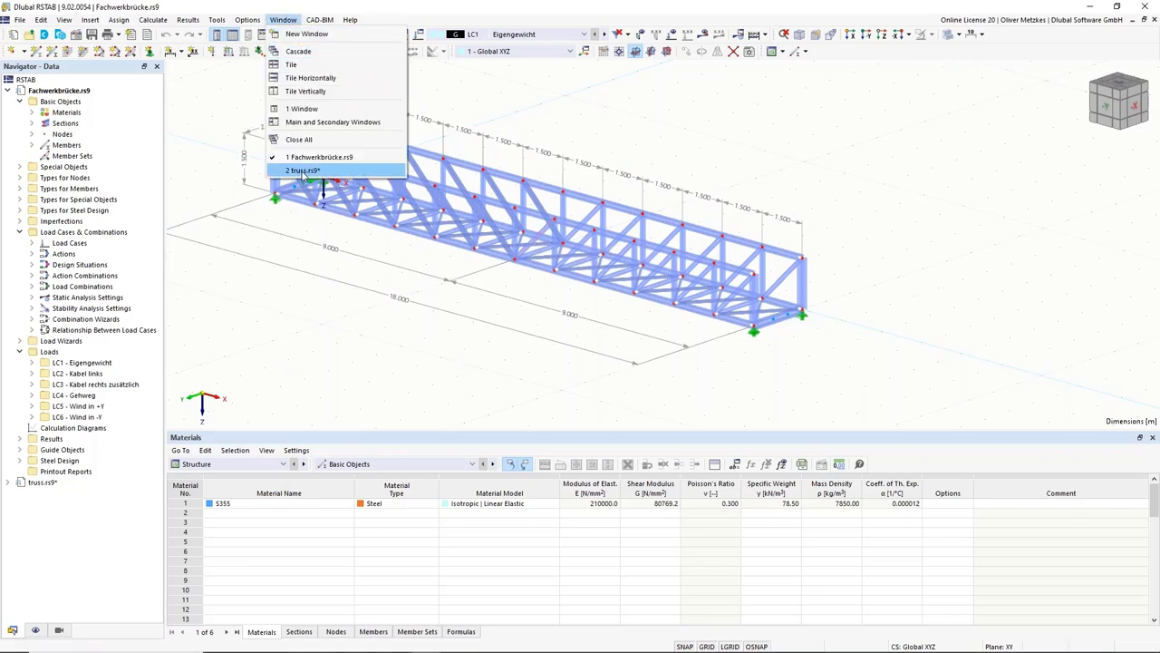
pyautogui.click(304, 171)
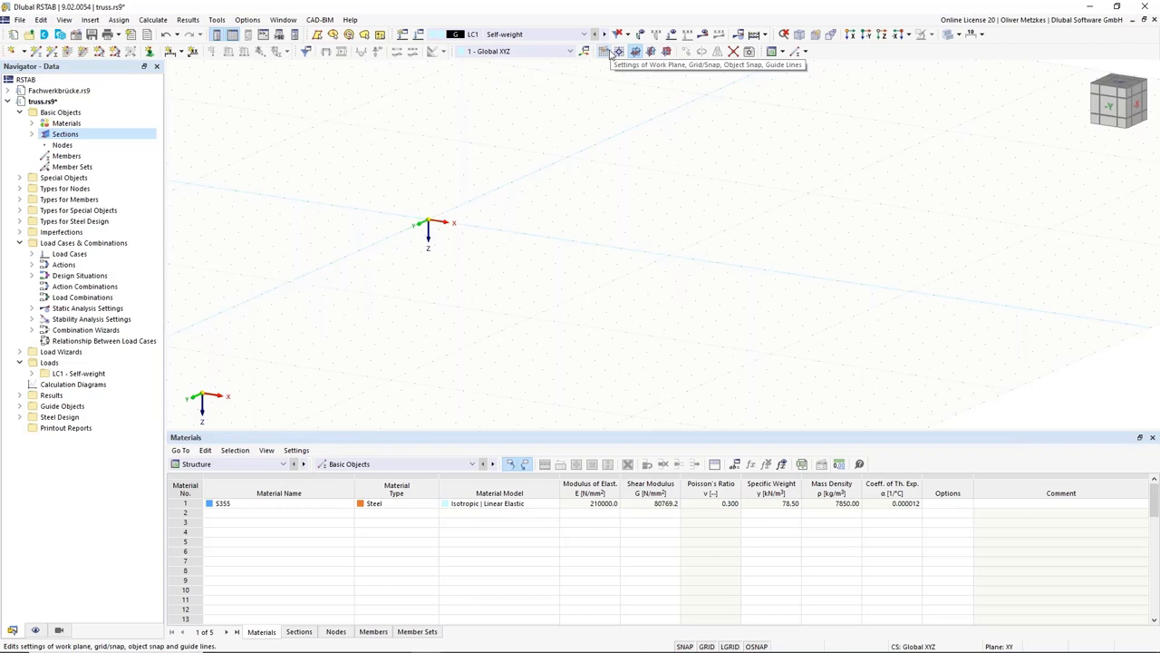
# Set the work plane's grid point spacing b to 1.5 m
pyautogui.click(612, 53)
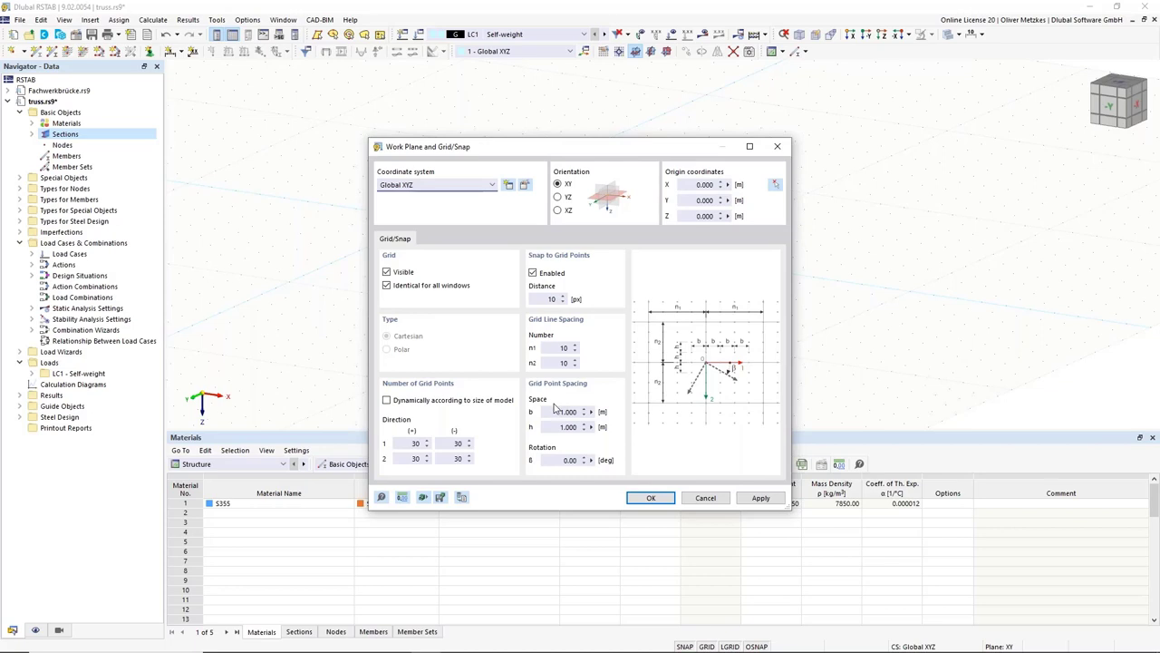
pyautogui.moveTo(554, 411); pyautogui.dragTo(613, 413)
pyautogui.write('1,5')
pyautogui.click(562, 347)
pyautogui.click(659, 501)
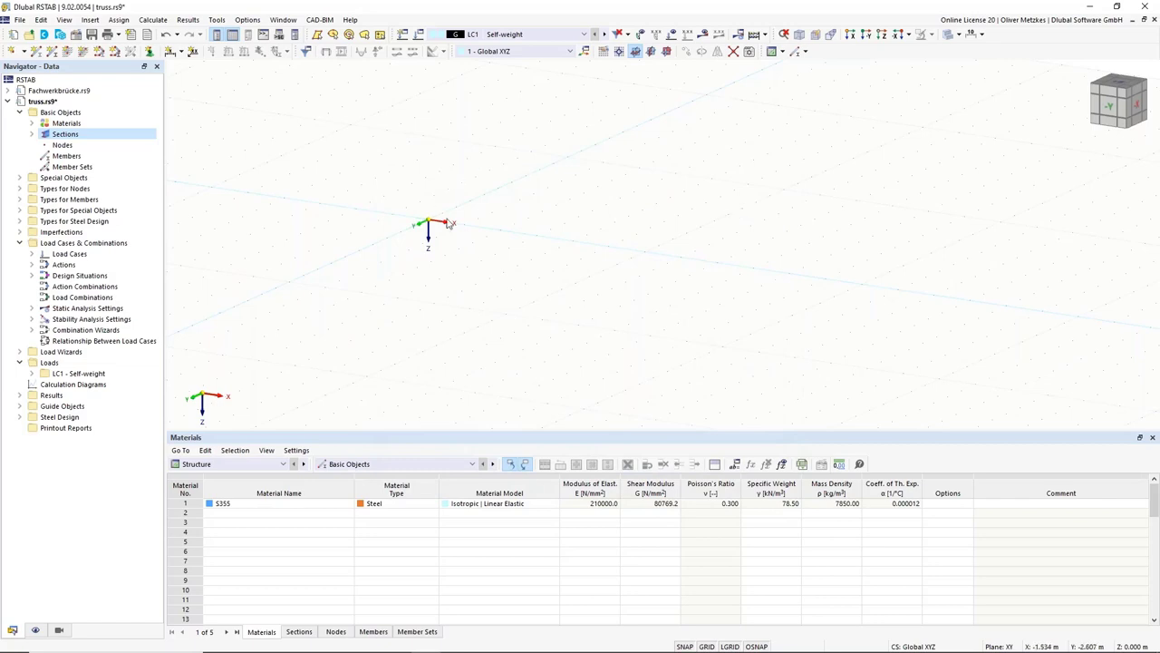
# Create a single straight beam member with the HEB 140 chords section from the origin to X 18 m, Y 0, Z 0
pyautogui.moveTo(658, 264); pyautogui.dragTo(628, 264, button='middle')
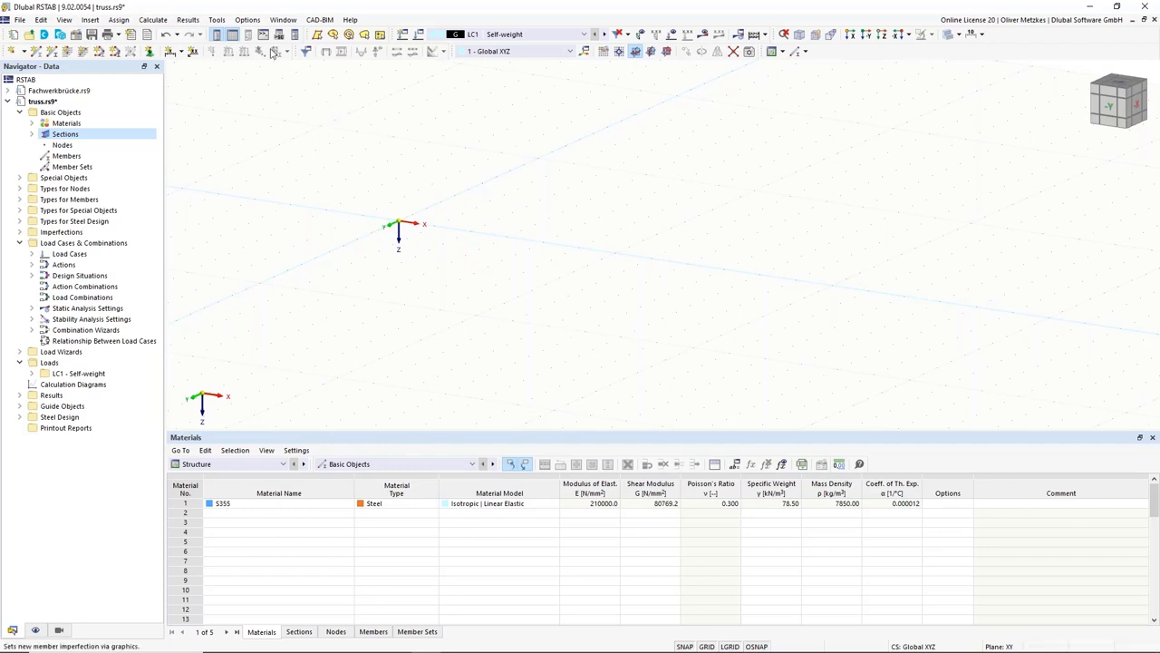
pyautogui.click(36, 51)
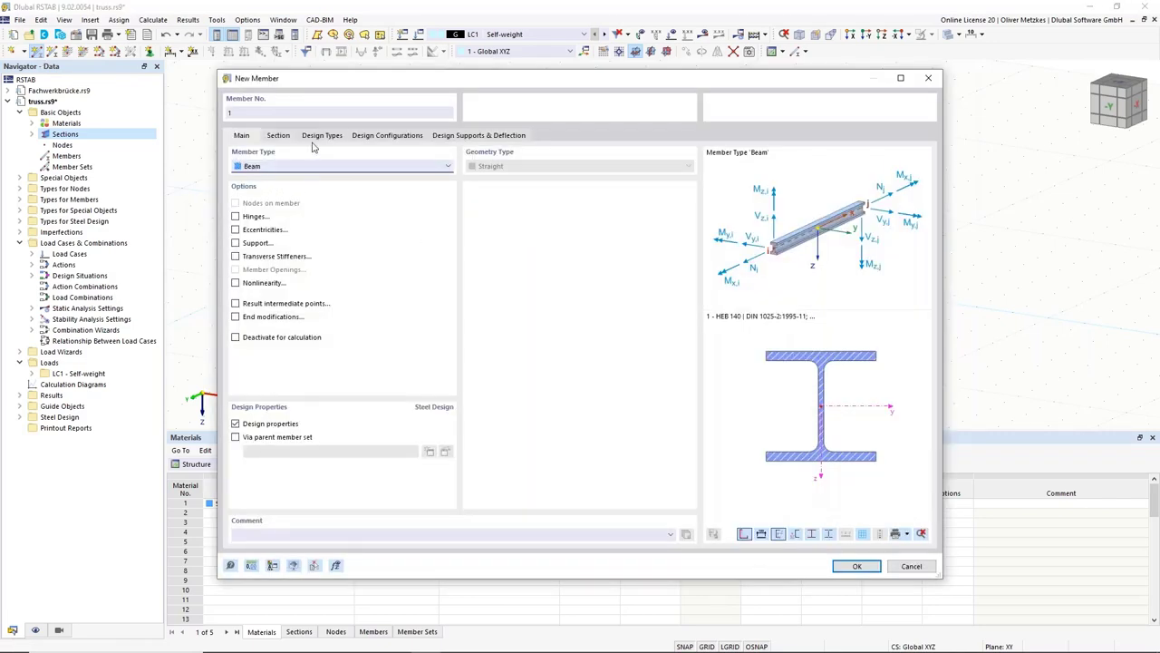
pyautogui.click(284, 138)
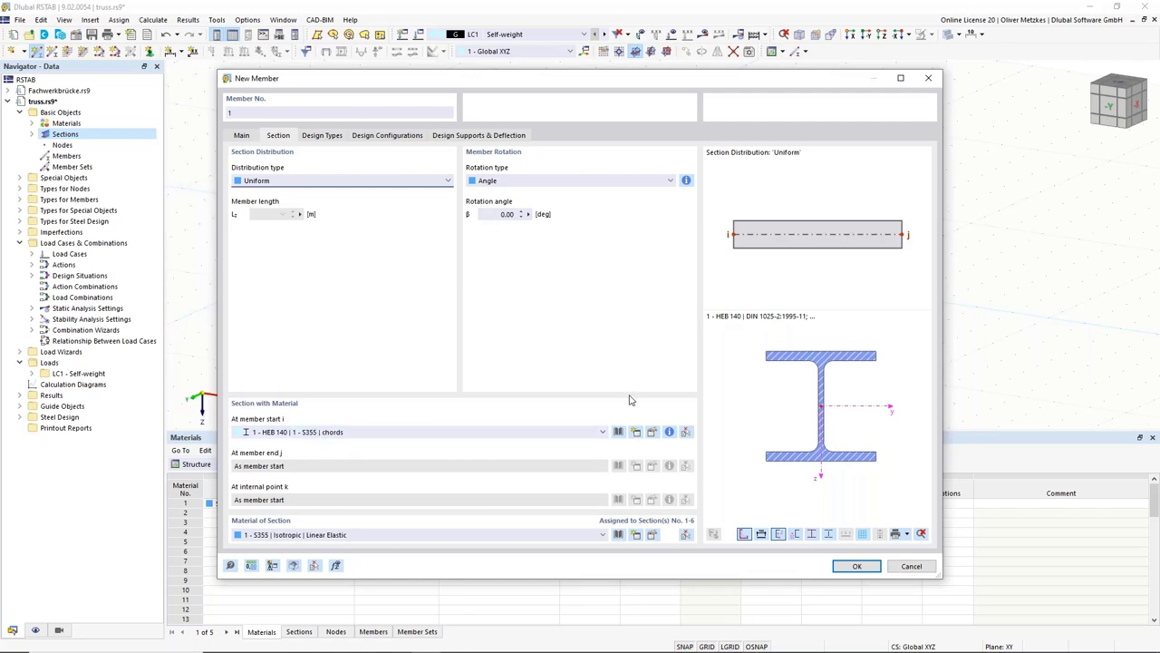
pyautogui.click(857, 566)
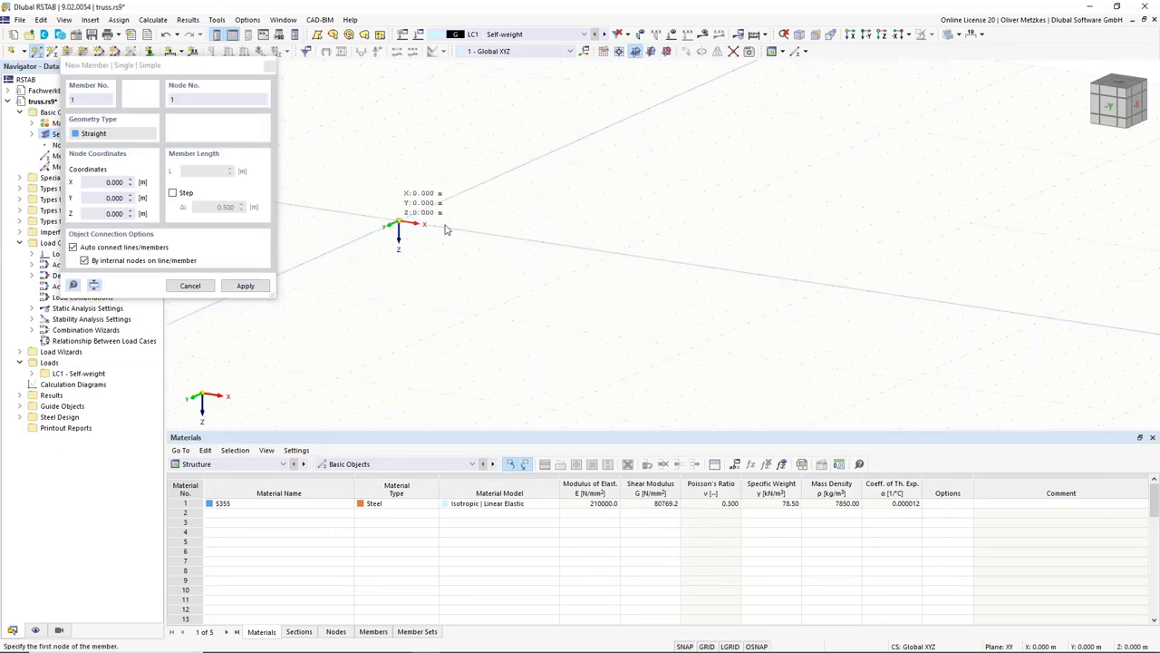
pyautogui.click(398, 224)
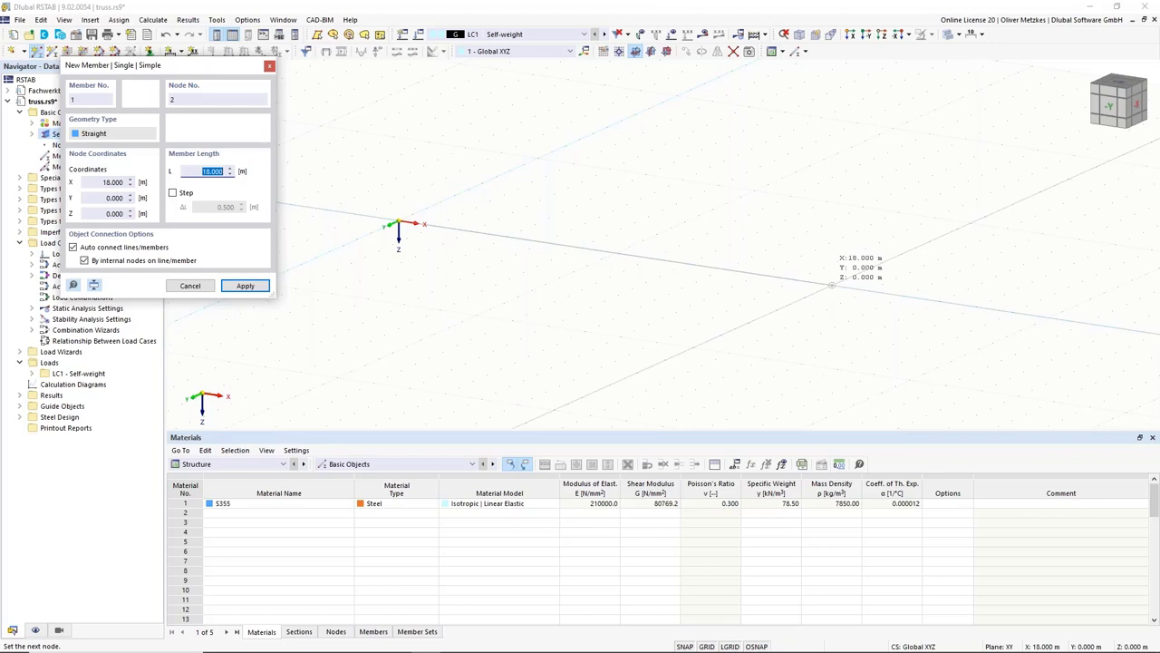
pyautogui.click(831, 285)
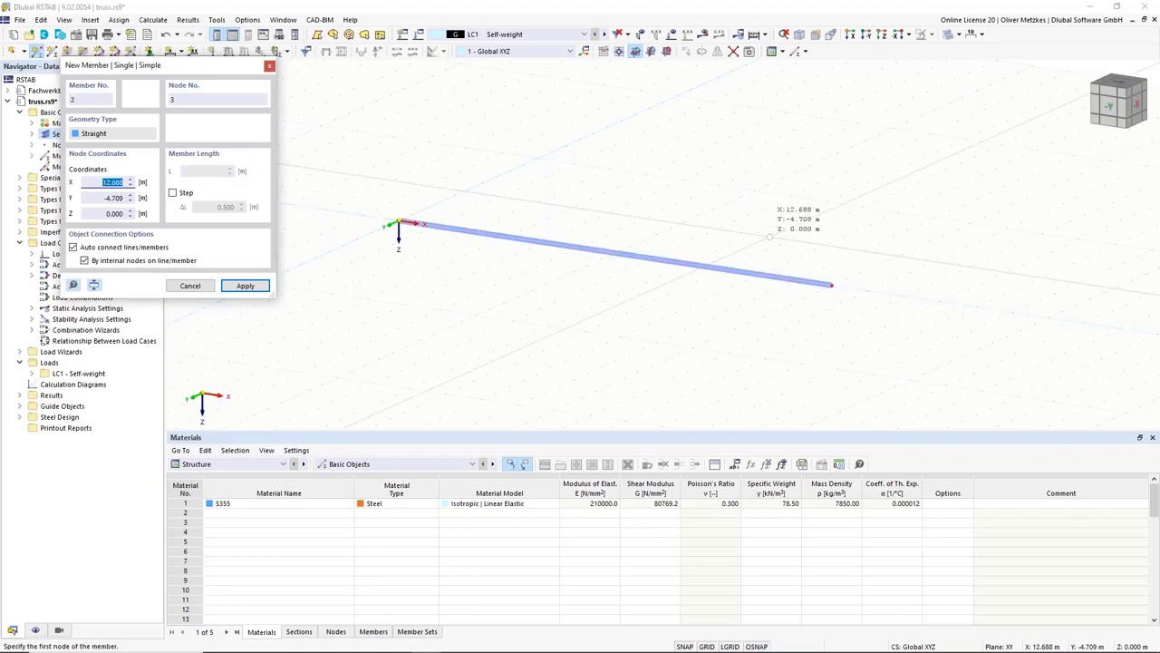
pyautogui.press('Escape')
# Divide the chord member using 11 intermediate nodes
pyautogui.scroll(1, 562, 245)
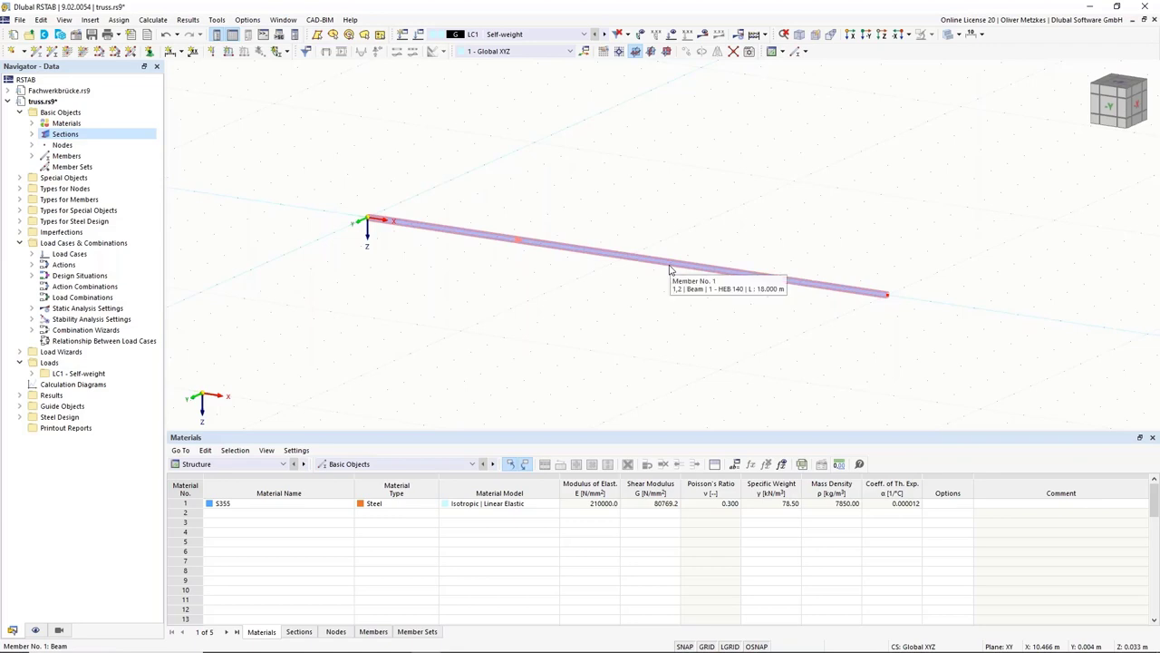
pyautogui.click(417, 229)
pyautogui.press('Escape')
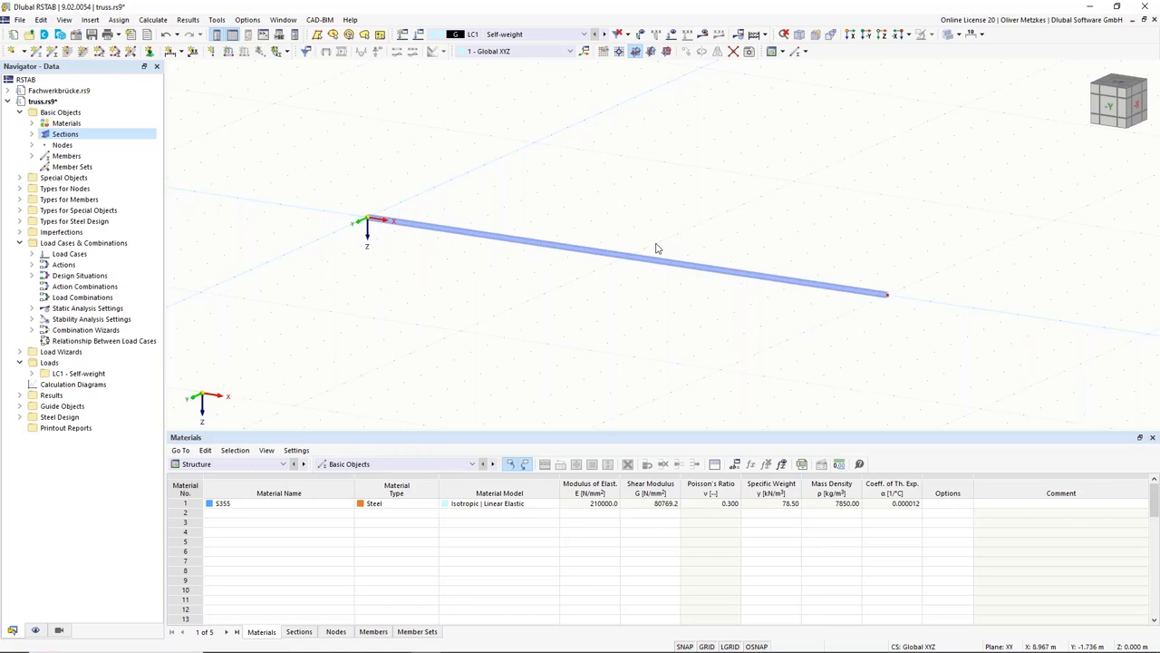
pyautogui.rightClick(599, 257)
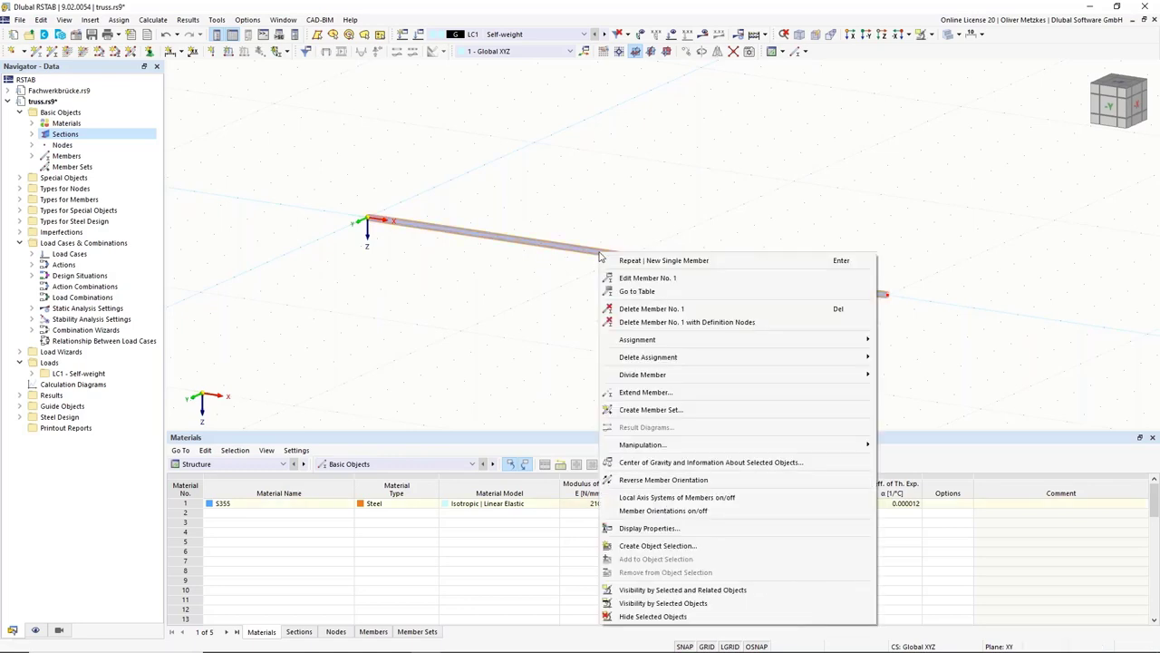
pyautogui.moveTo(634, 381)
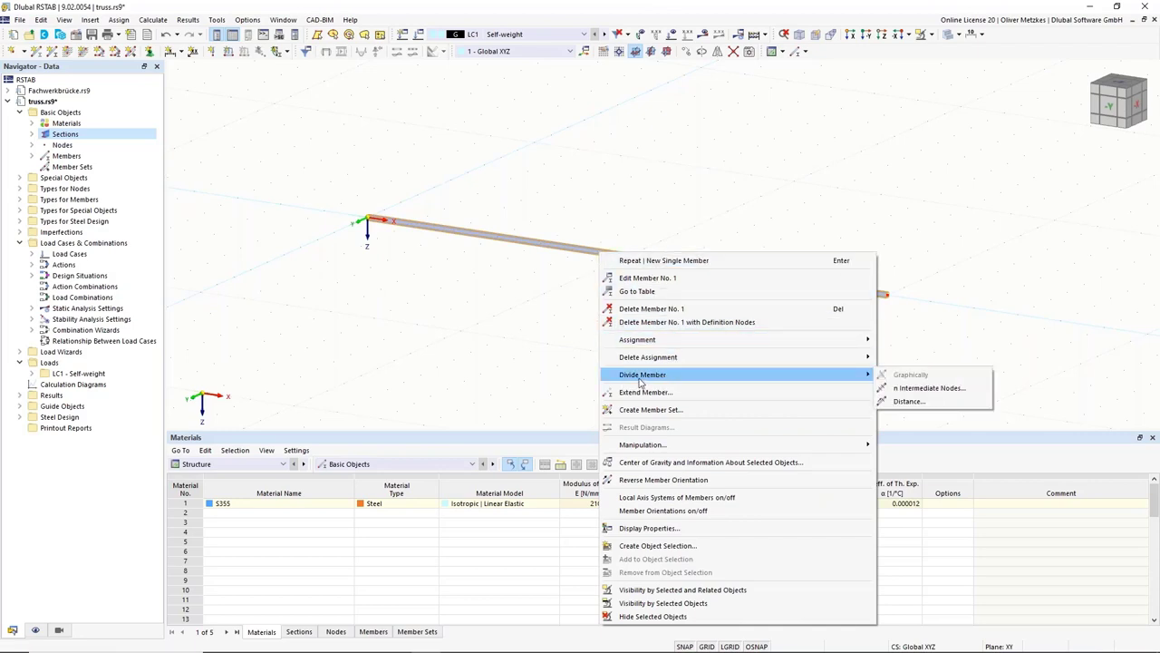
pyautogui.click(925, 387)
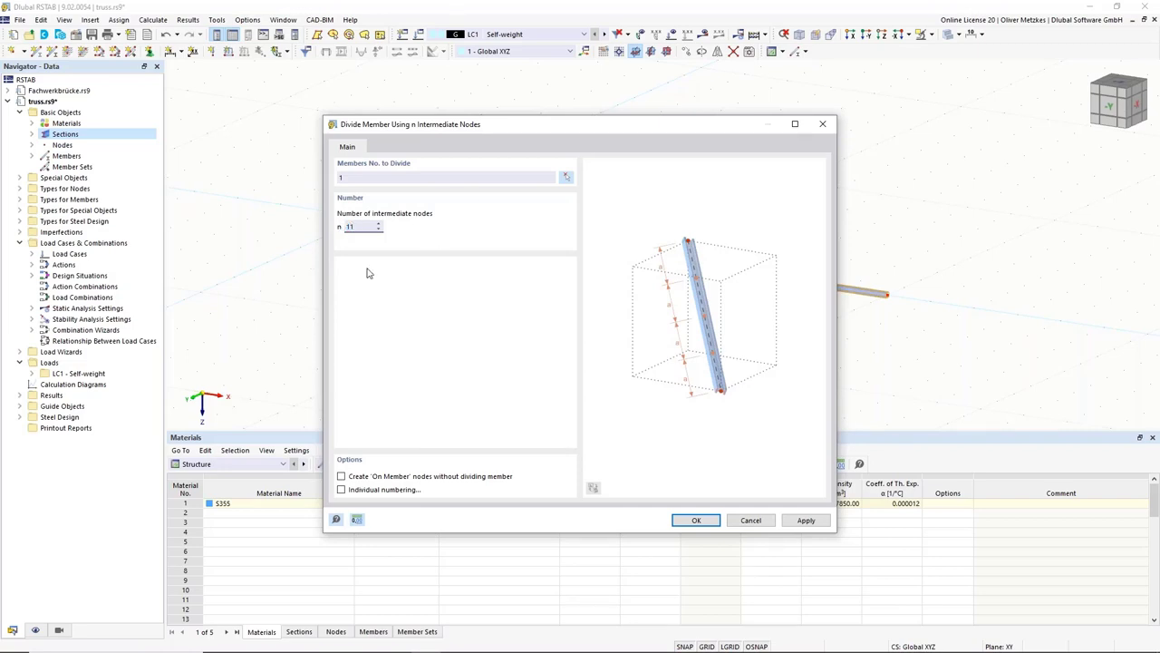
pyautogui.click(698, 521)
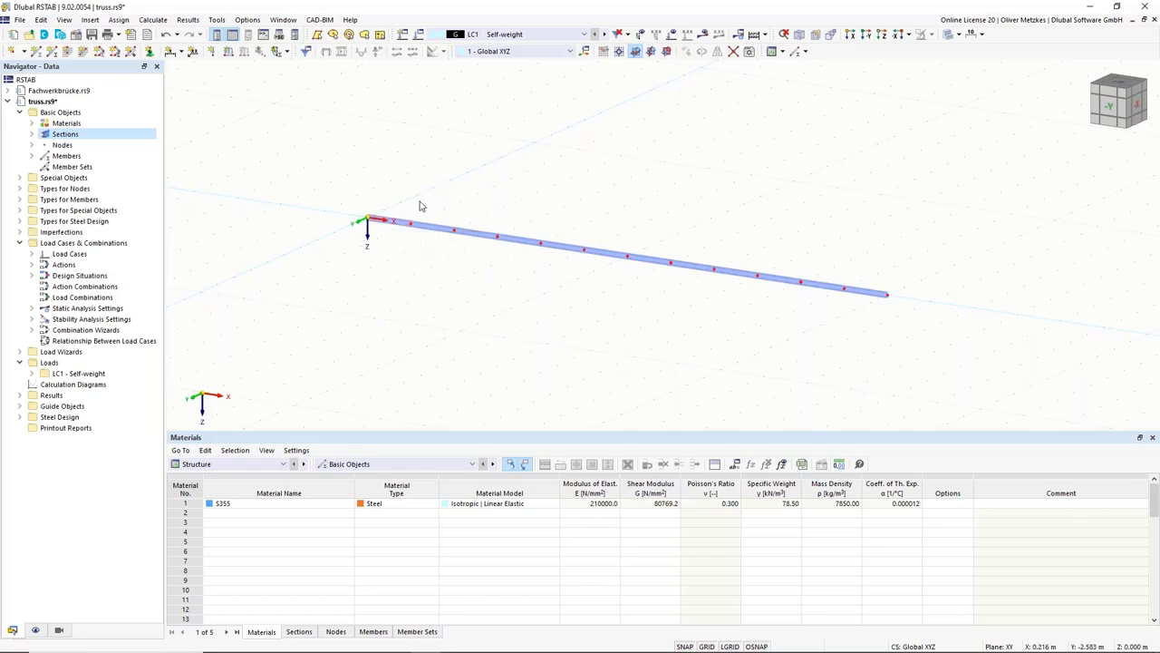
# Set up a copy of the divided chord member with a displacement of Z -1.5 m and step links enabled
pyautogui.moveTo(639, 205); pyautogui.dragTo(617, 245, button='middle')
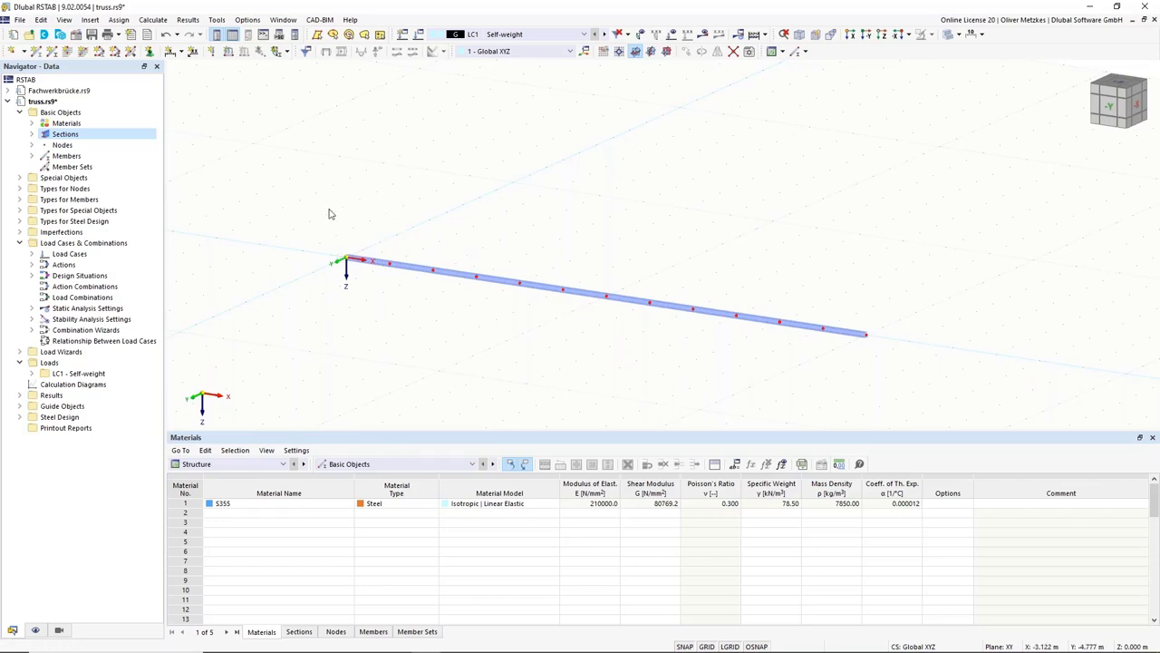
pyautogui.click(471, 270)
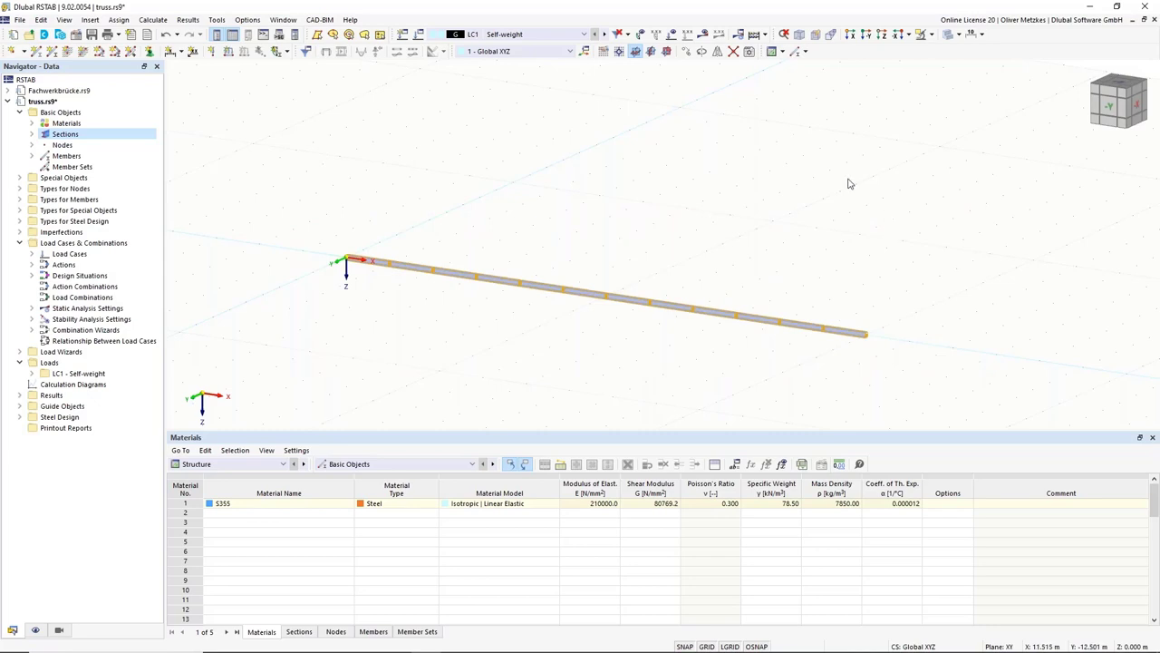
pyautogui.click(686, 52)
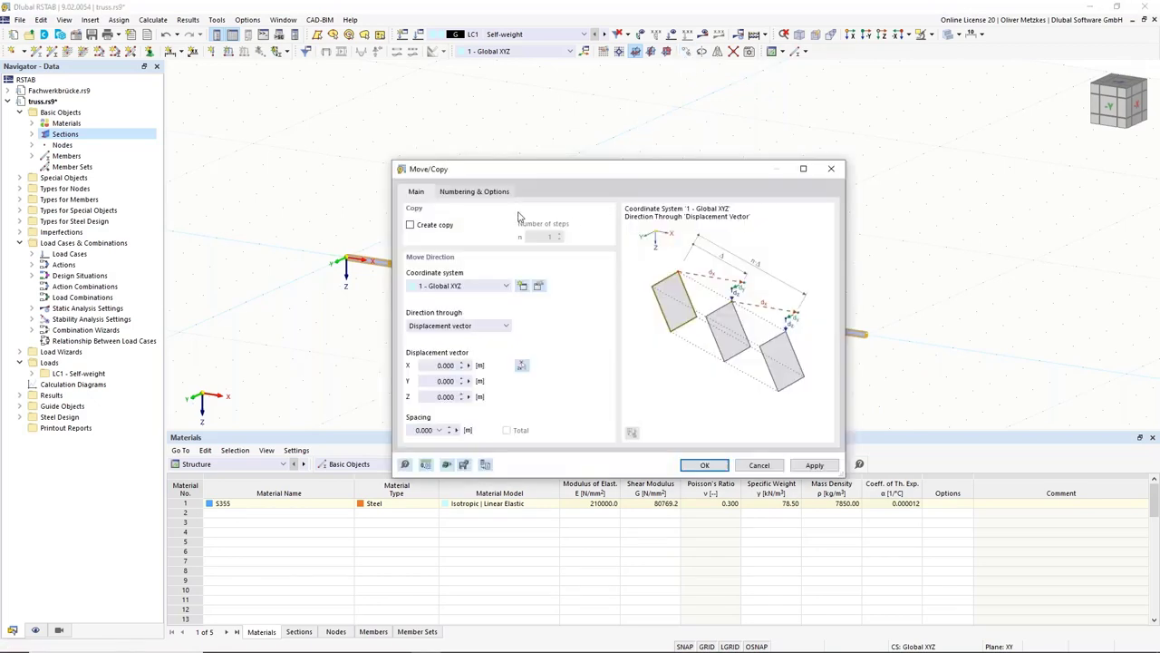
pyautogui.click(423, 227)
pyautogui.click(441, 397)
pyautogui.write('-1.5')
pyautogui.click(455, 380)
pyautogui.click(487, 193)
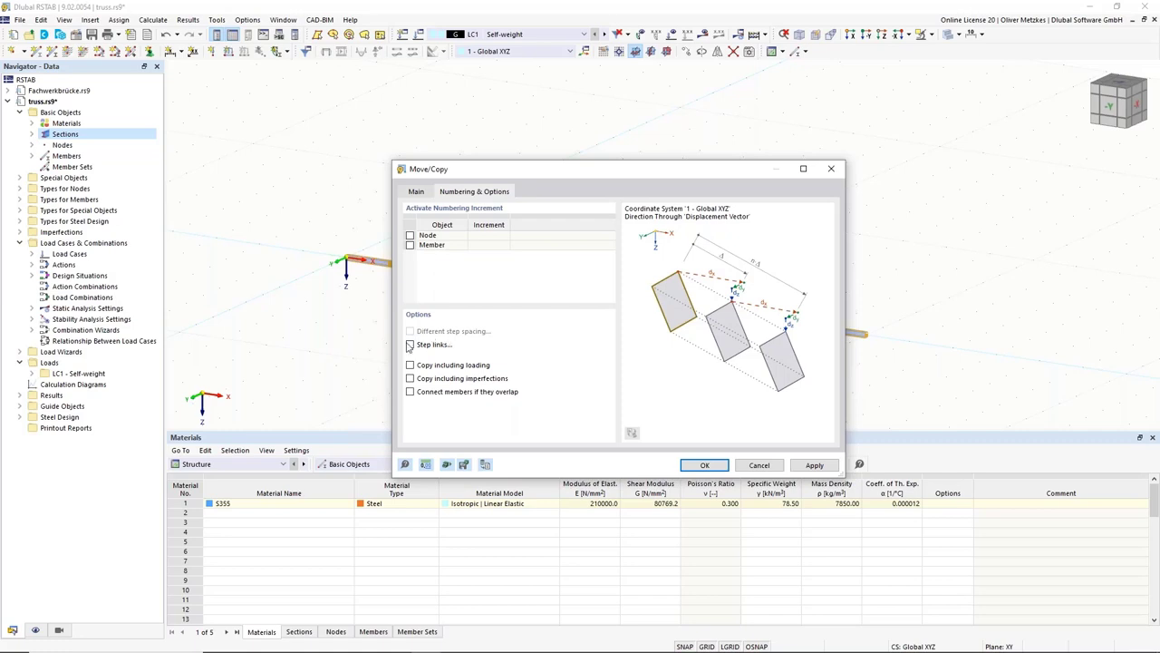
pyautogui.click(411, 344)
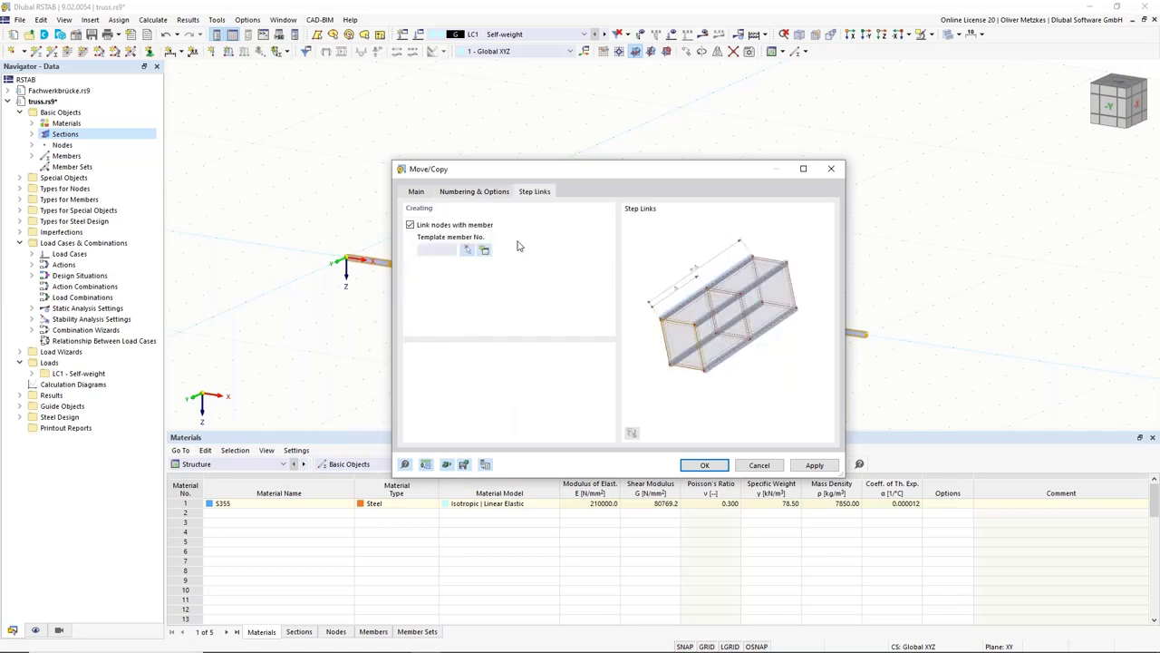
# Define the link template as a Truss member with the HEA 100 verticals section, and create the linked chord copy
pyautogui.moveTo(555, 172); pyautogui.dragTo(691, 154)
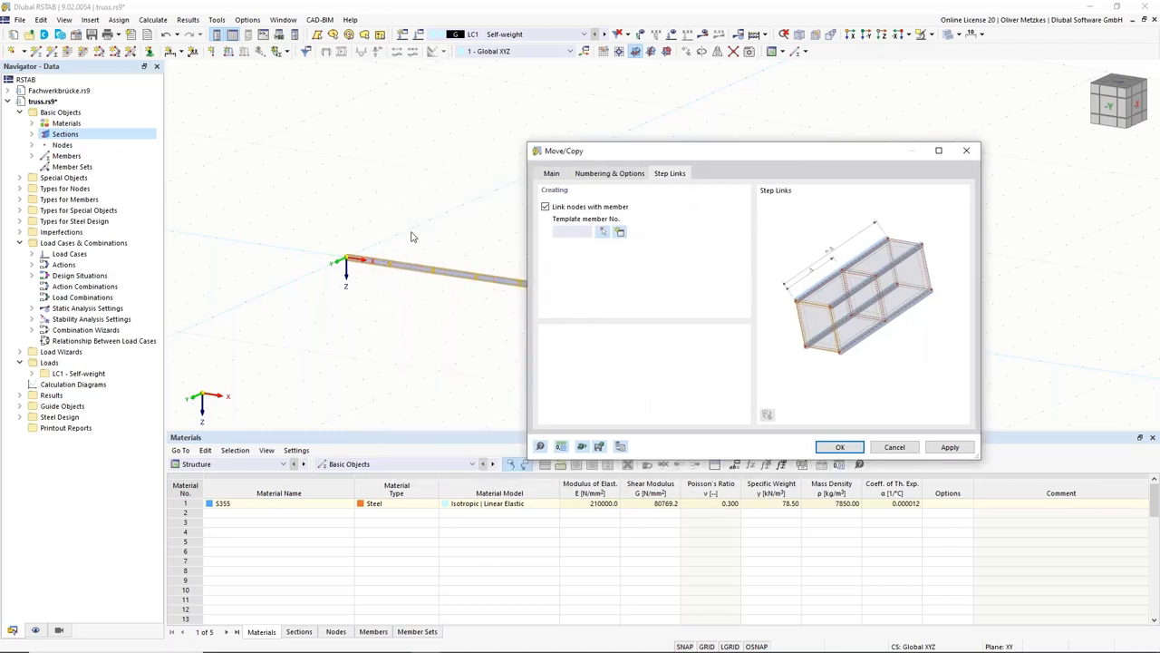
pyautogui.click(621, 233)
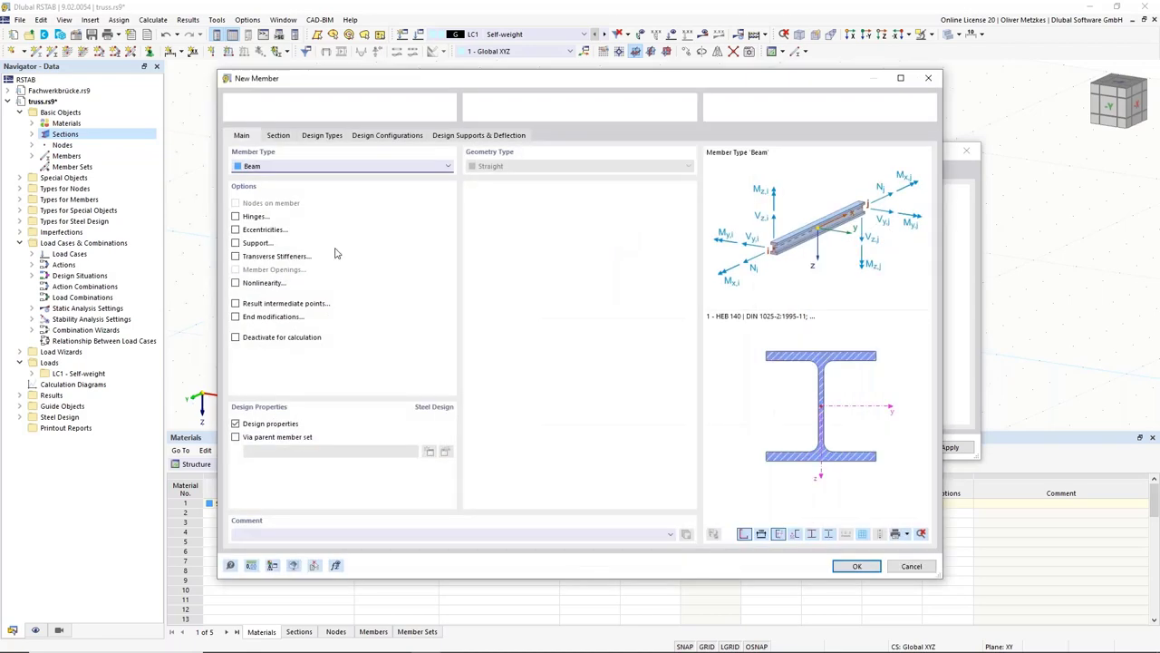
pyautogui.click(278, 168)
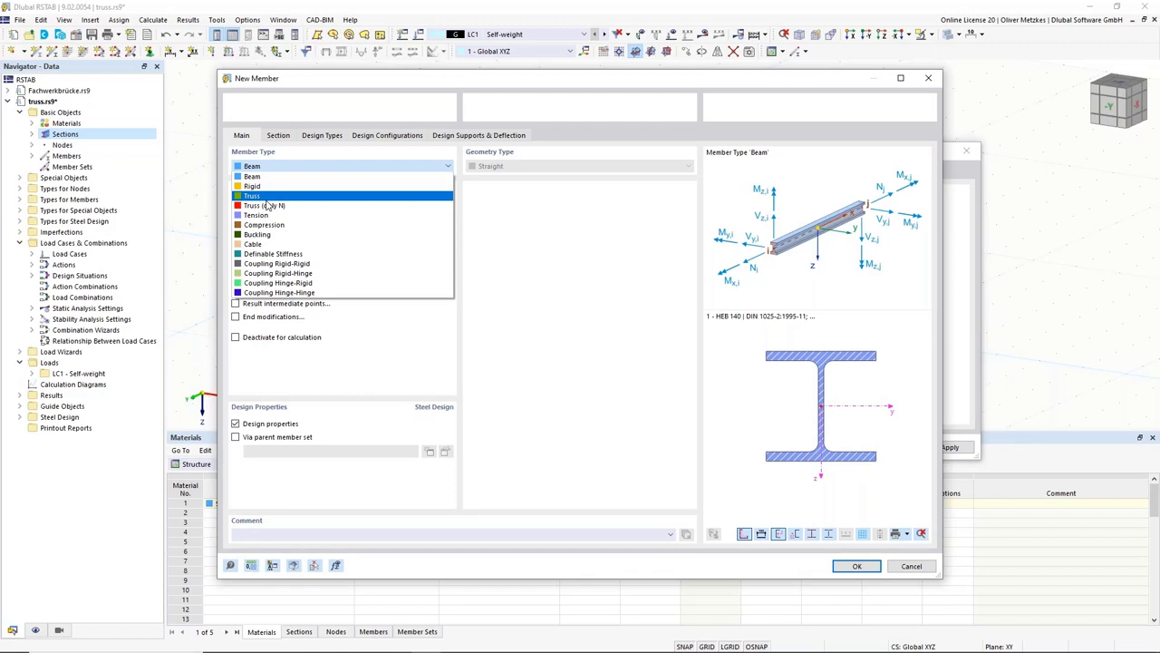
pyautogui.click(266, 196)
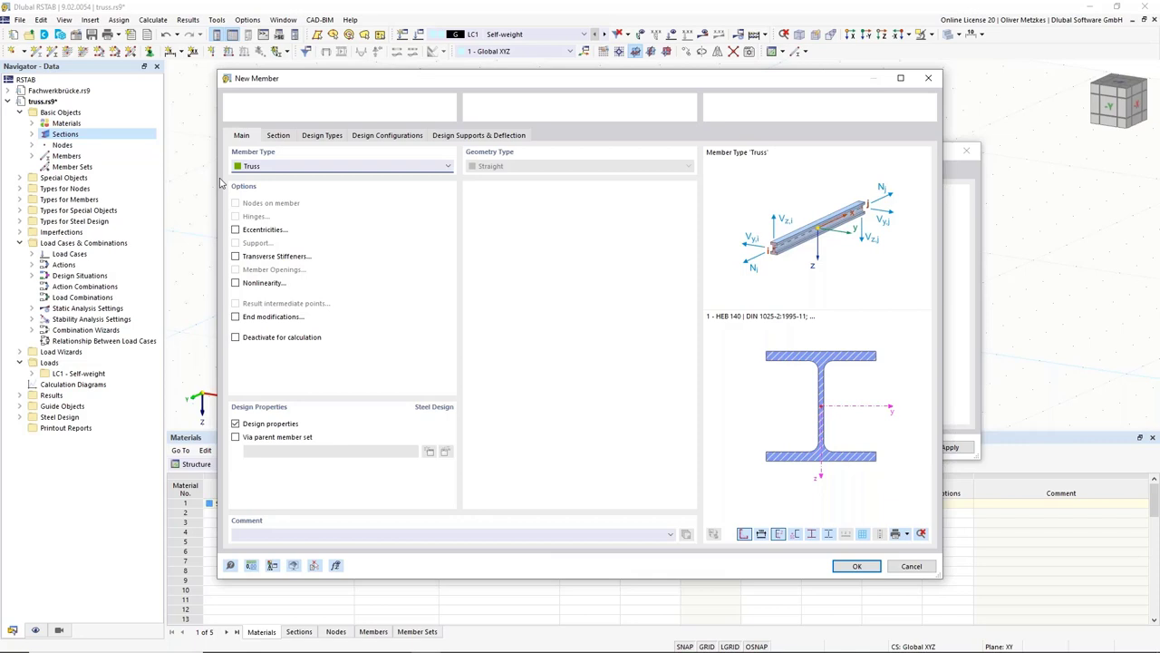
pyautogui.click(278, 135)
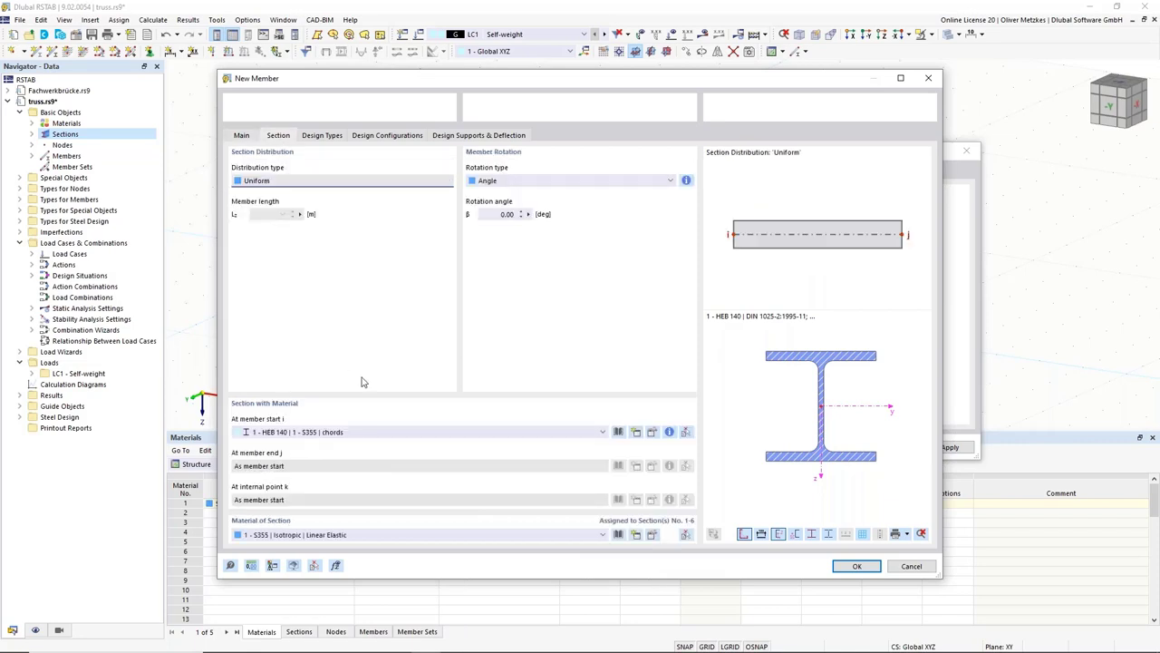
pyautogui.click(349, 432)
pyautogui.click(349, 450)
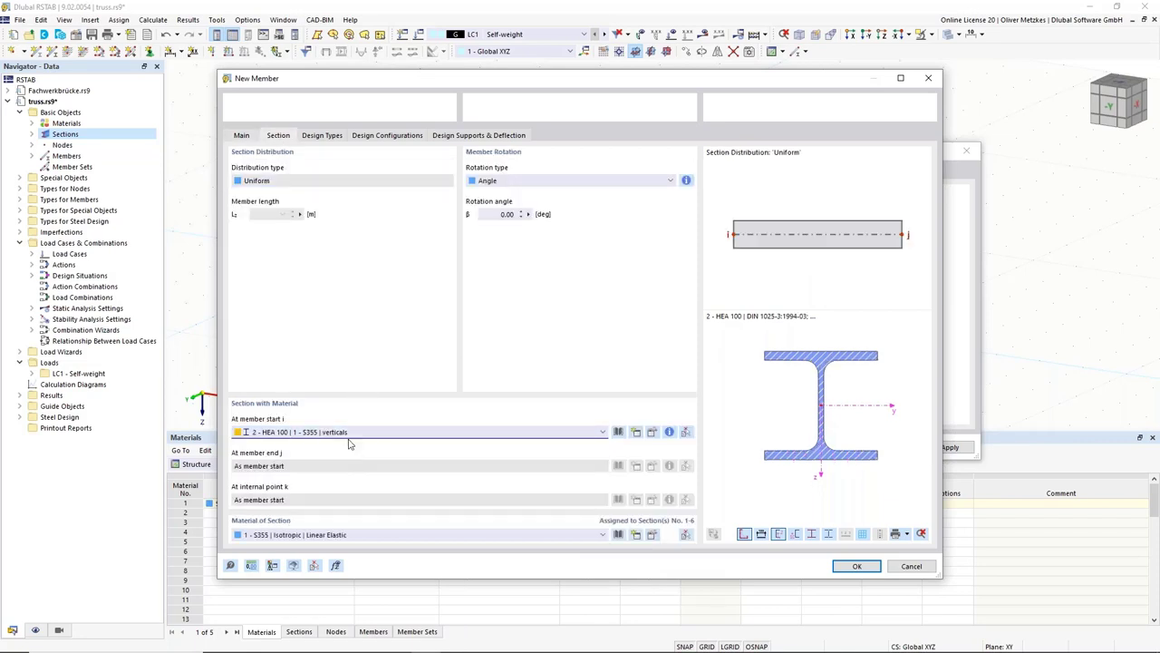
pyautogui.click(858, 568)
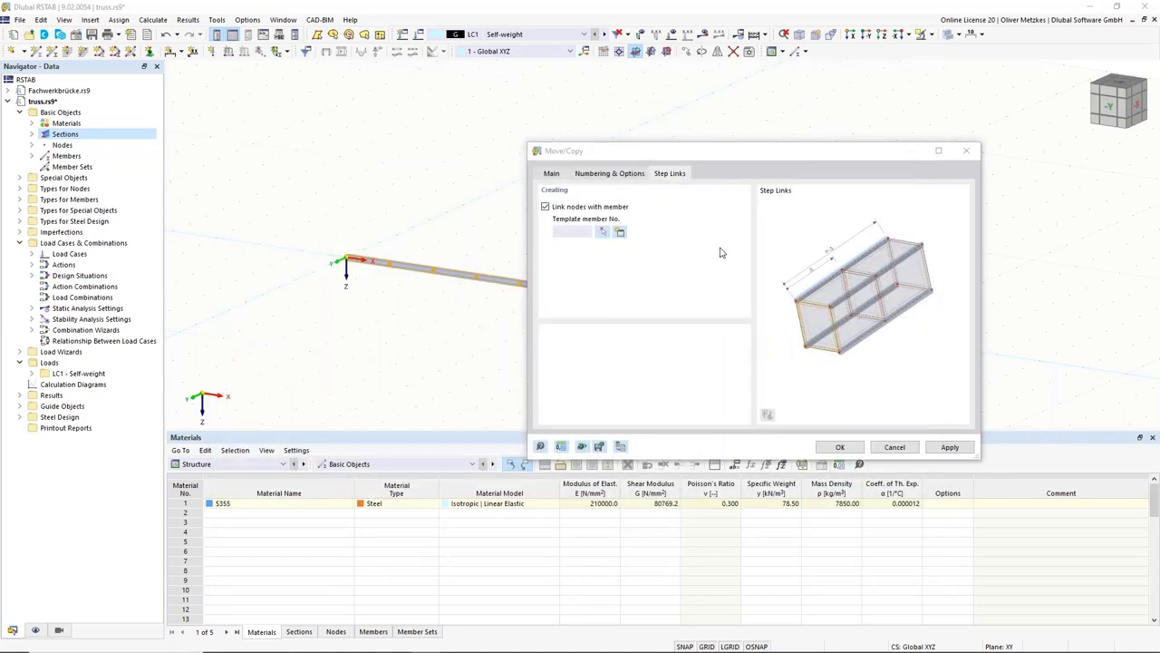
pyautogui.click(850, 446)
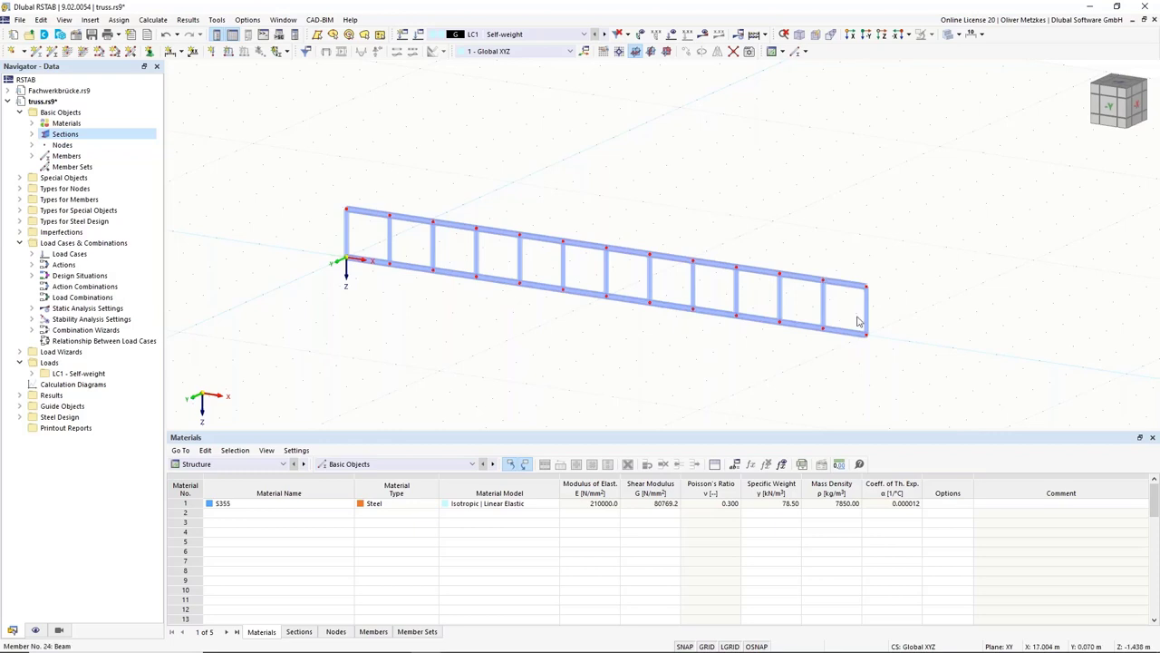
# Create a single Truss member with the HEA 100 diagonals section from the upper chord's start node to the lower chord node at X 1.5 m
pyautogui.scroll(4, 790, 286)
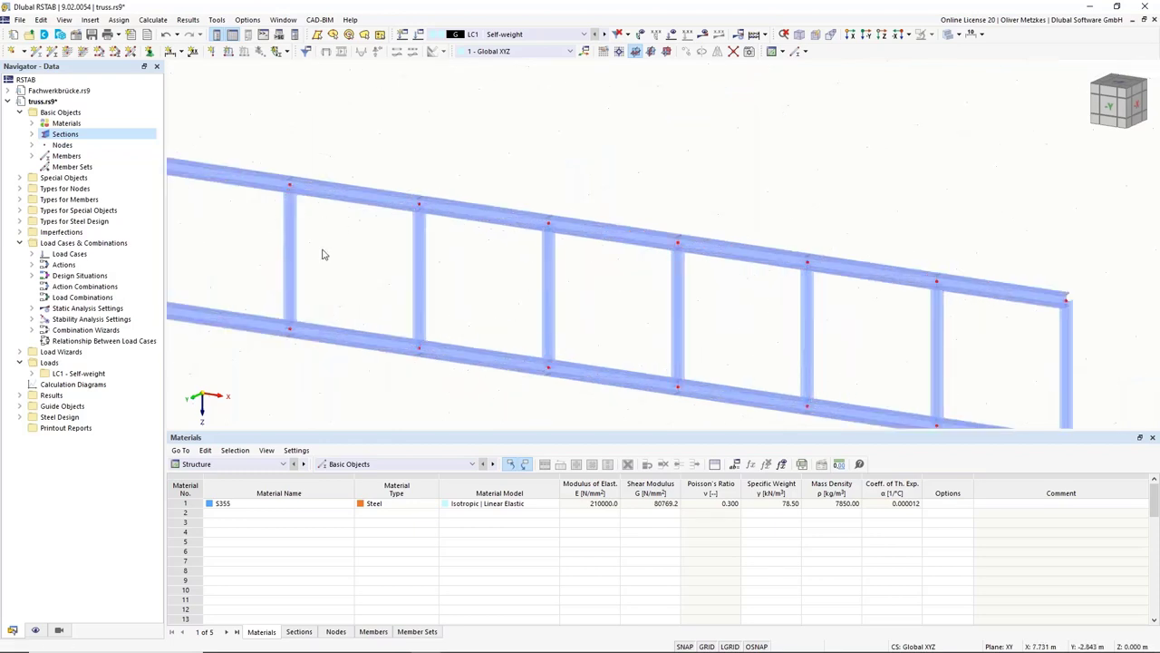
pyautogui.scroll(-6, 327, 252)
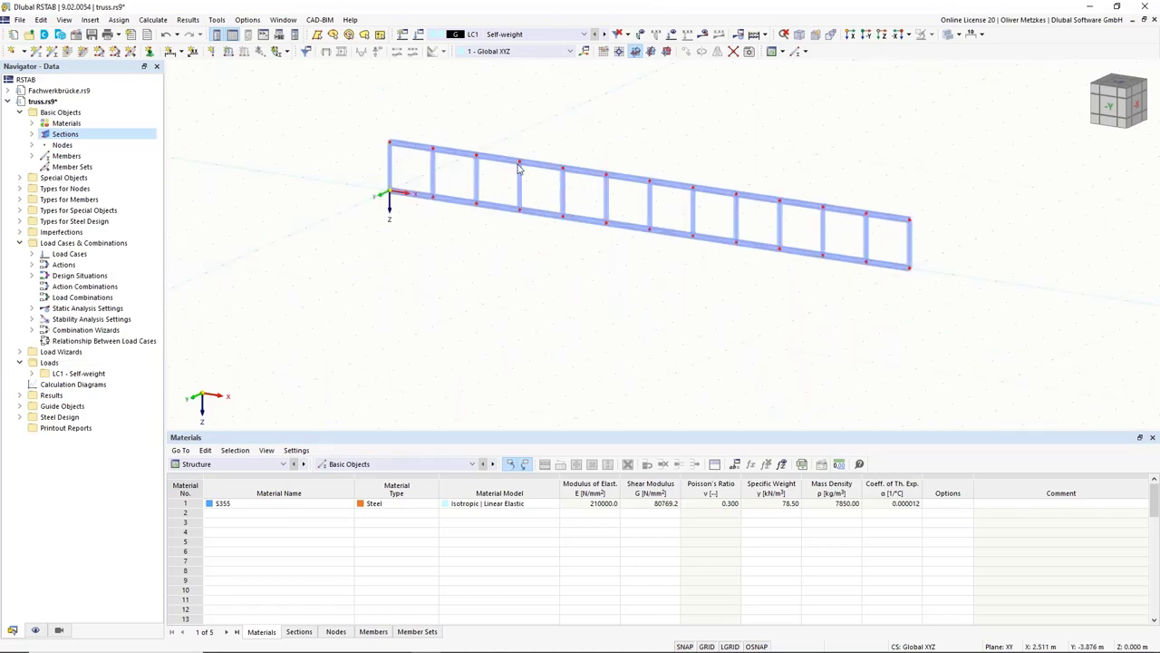
pyautogui.scroll(2, 456, 196)
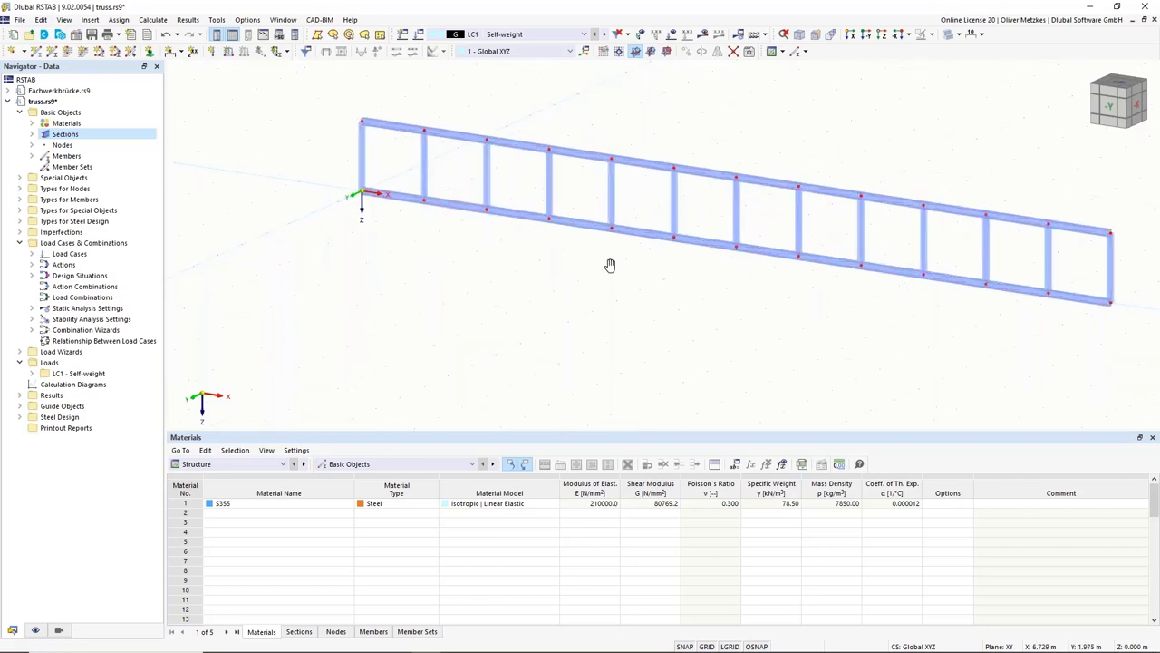
pyautogui.moveTo(611, 263); pyautogui.dragTo(676, 287, button='middle')
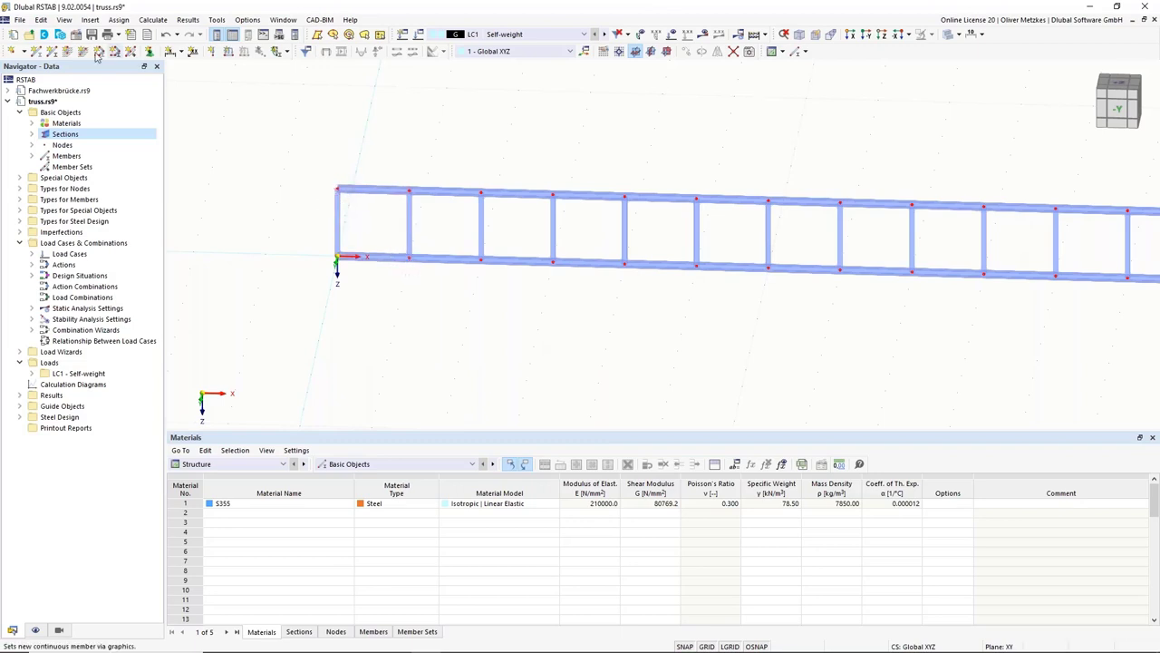
pyautogui.click(40, 54)
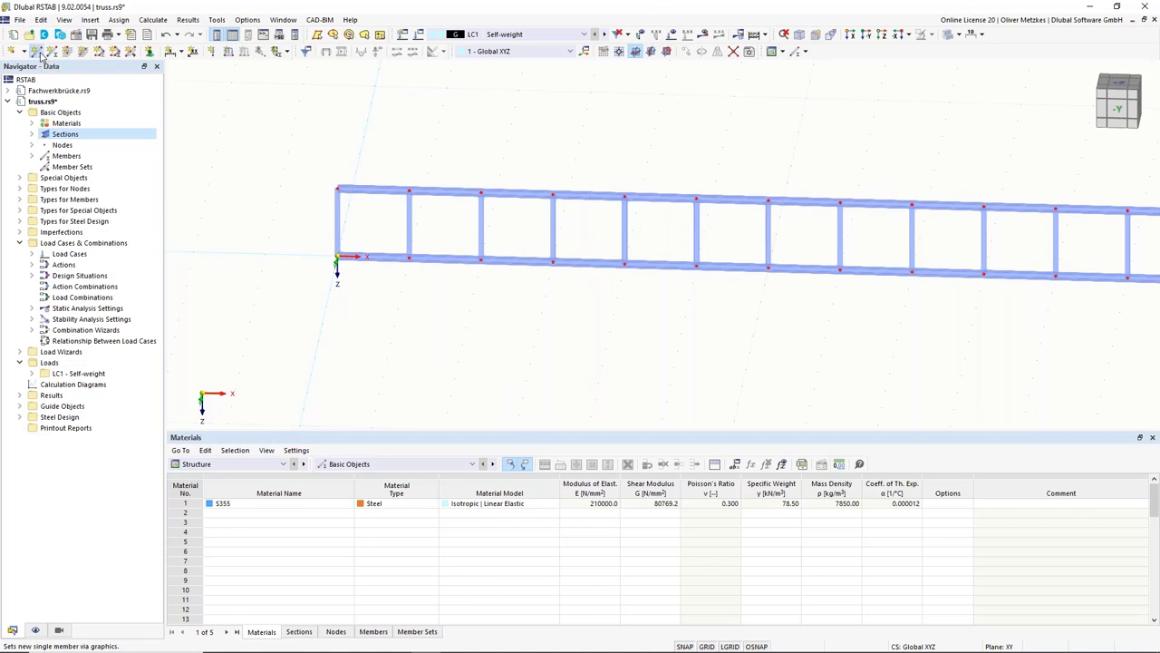
pyautogui.click(282, 169)
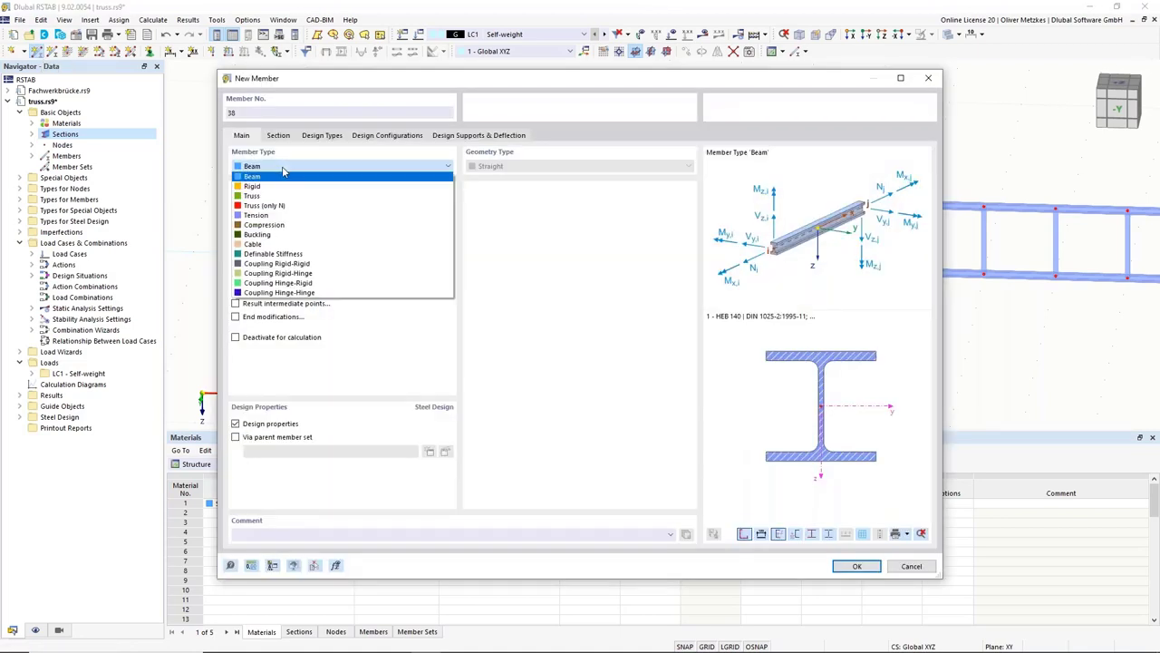
pyautogui.click(277, 199)
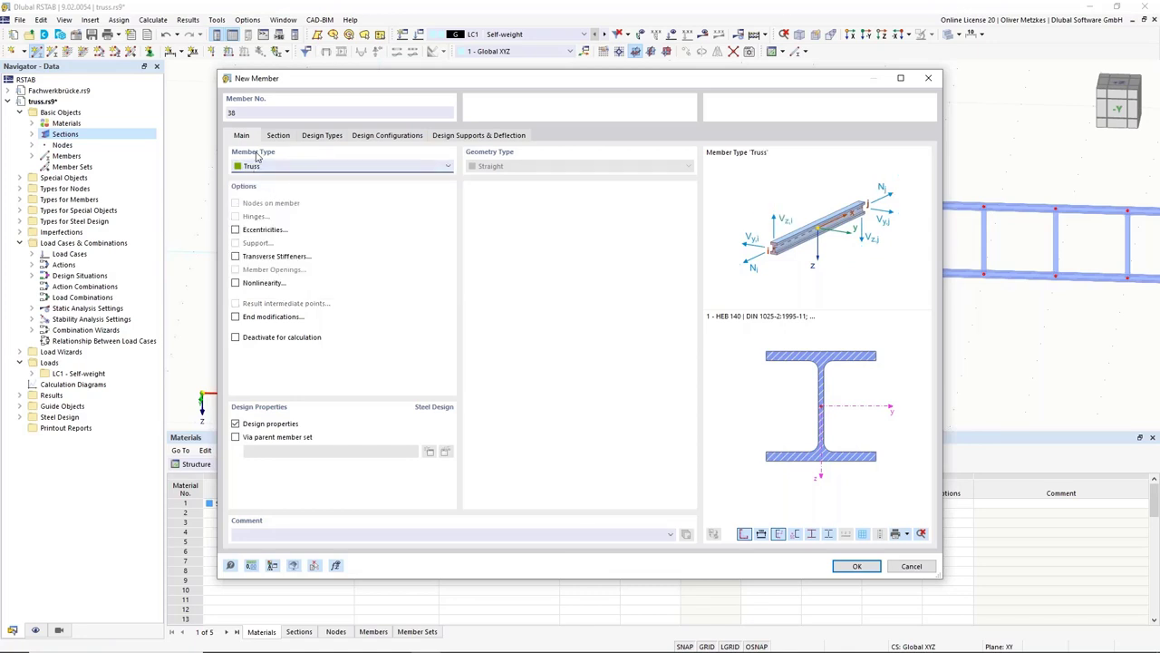
pyautogui.click(279, 136)
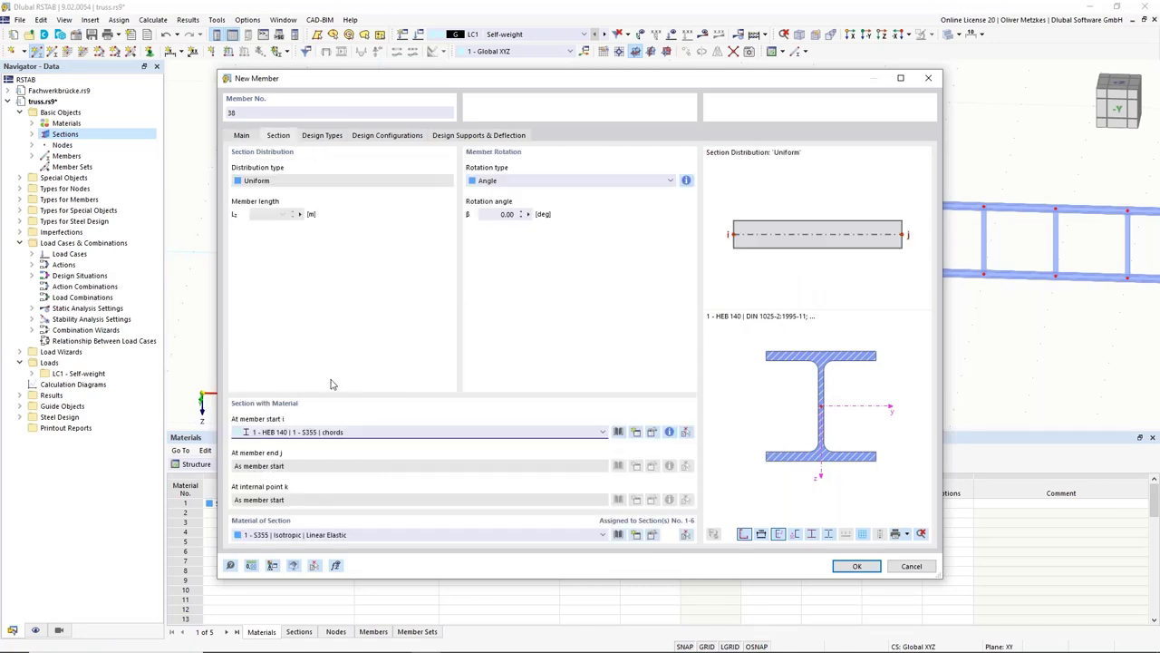
pyautogui.click(350, 433)
pyautogui.click(343, 462)
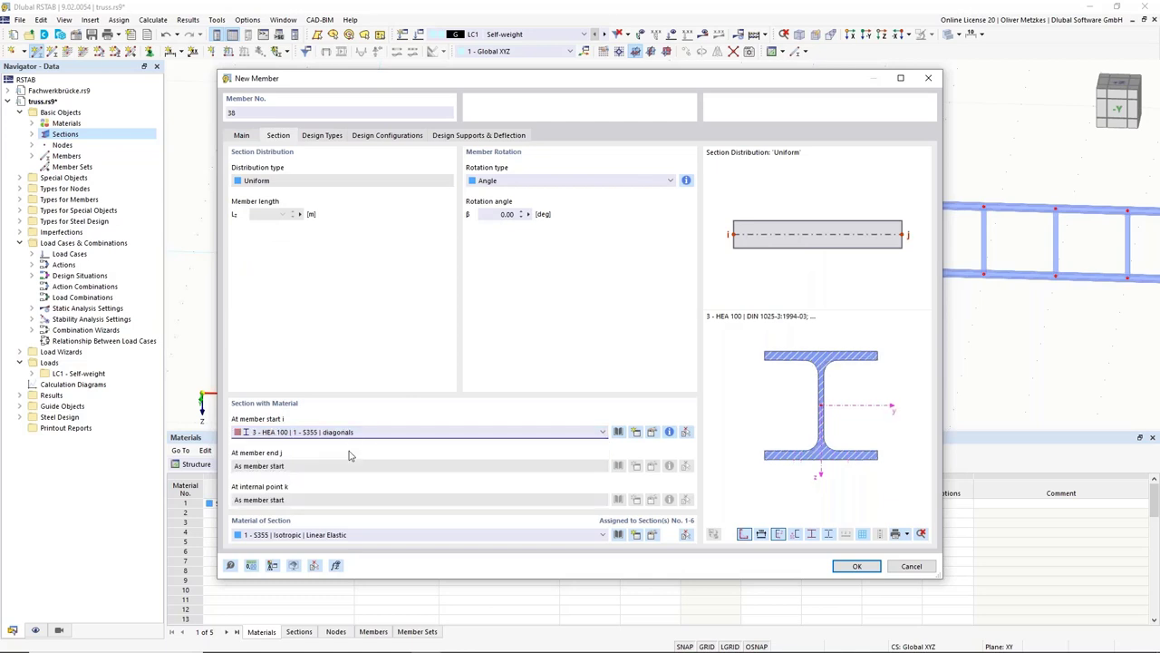
pyautogui.click(855, 565)
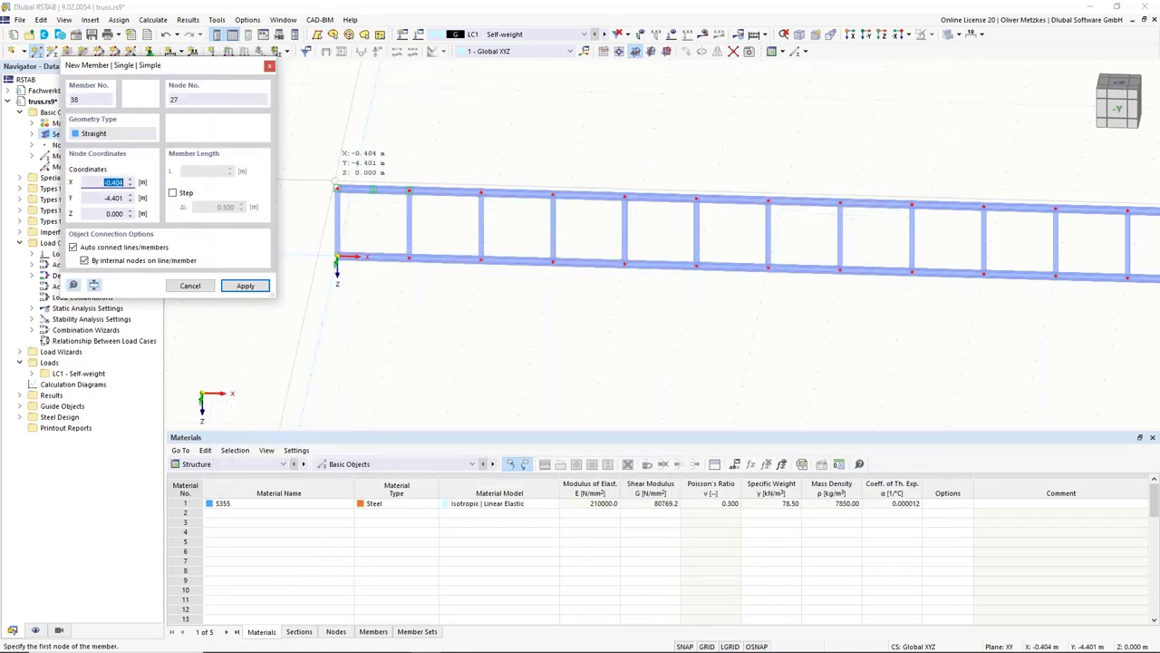
pyautogui.click(336, 189)
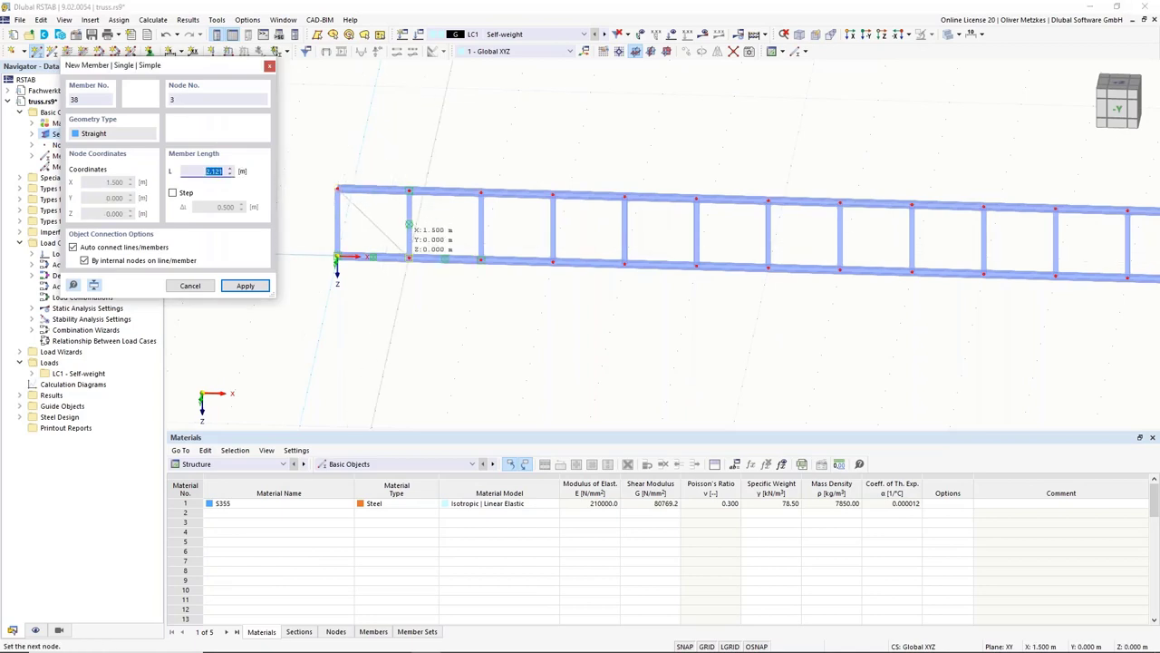
pyautogui.click(409, 257)
pyautogui.press('Escape')
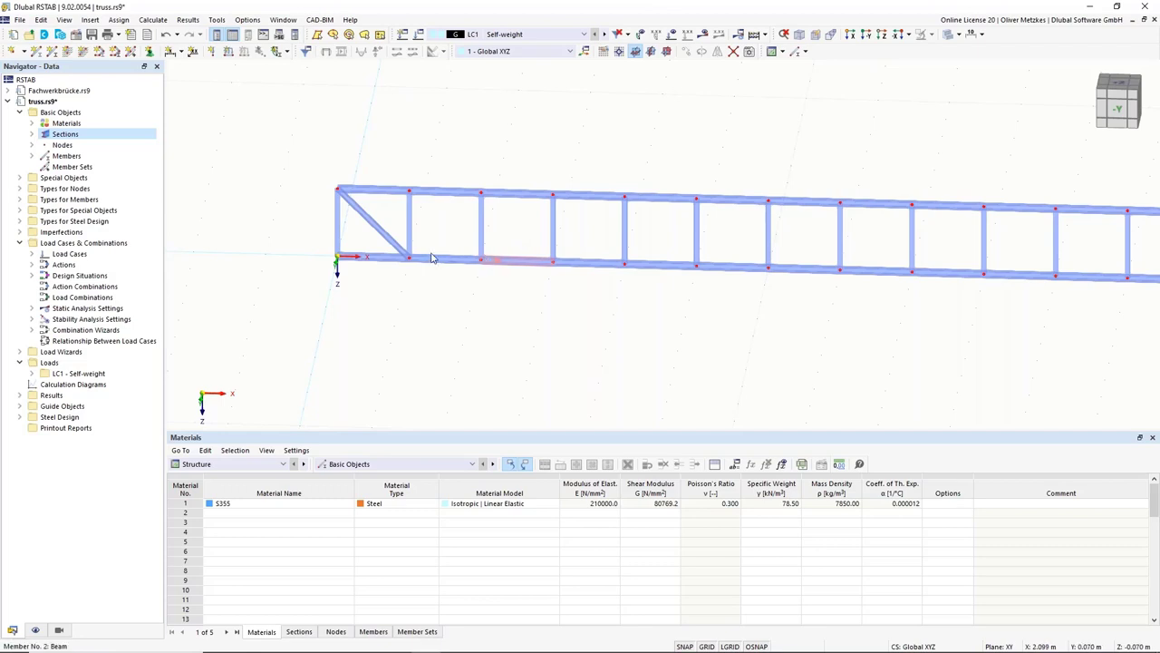
# Copy the diagonal along the truss in 1.5 m bays until each of the first six bays has one
pyautogui.moveTo(362, 143); pyautogui.dragTo(341, 181, button='middle')
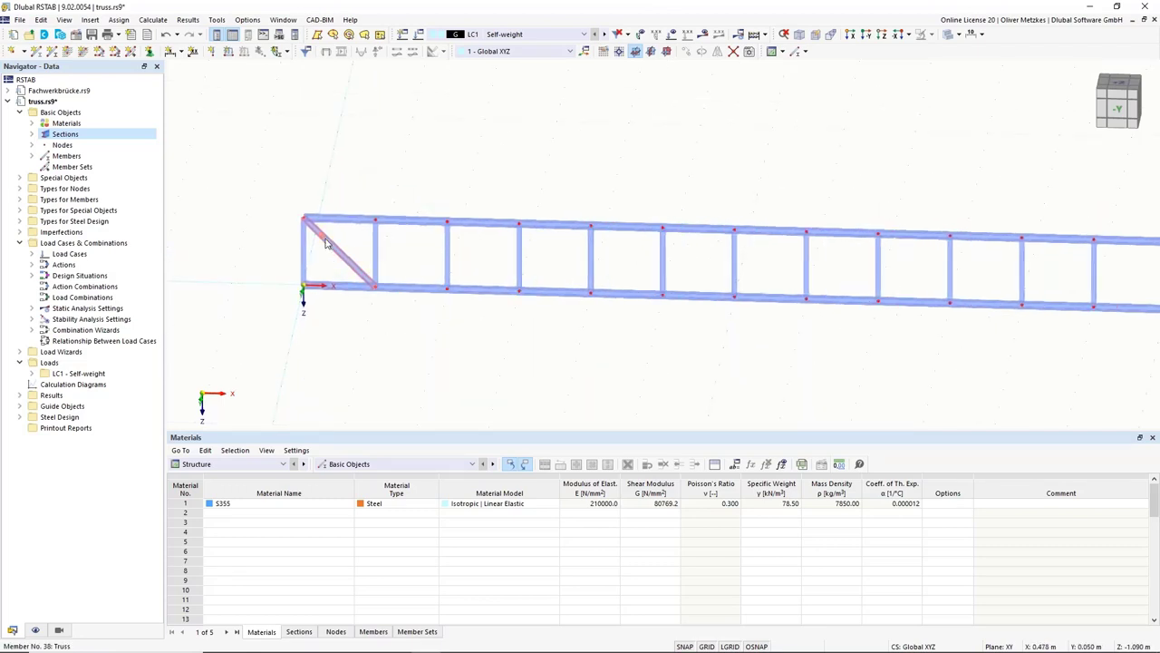
pyautogui.moveTo(335, 248); pyautogui.dragTo(379, 230)
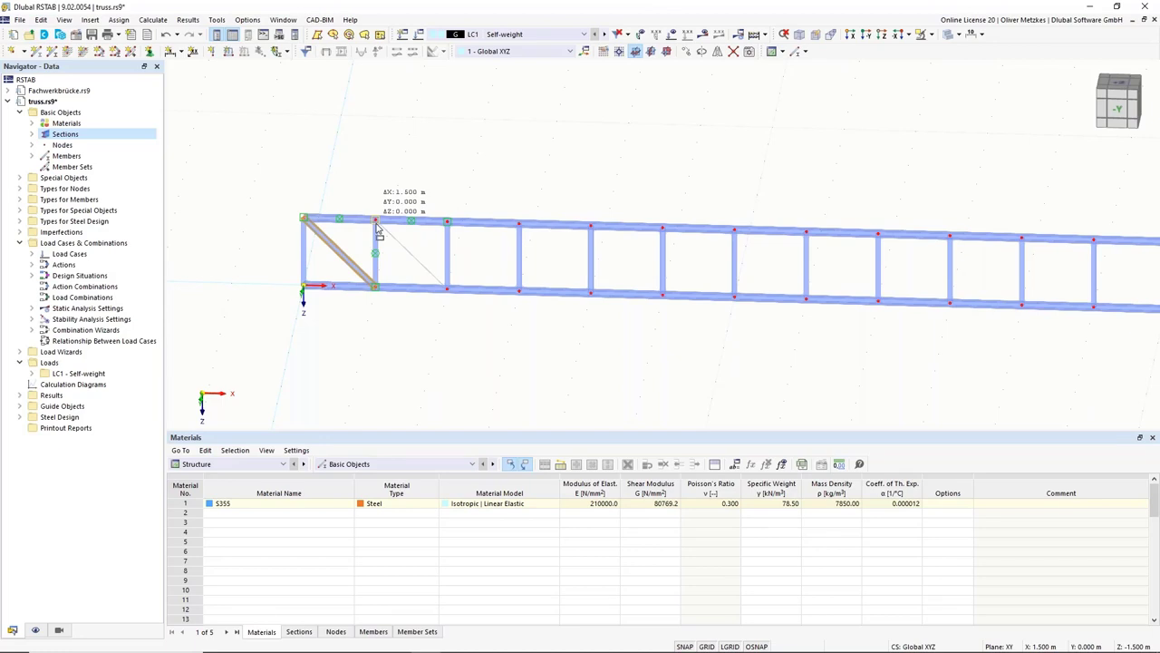
pyautogui.moveTo(379, 231); pyautogui.dragTo(380, 232)
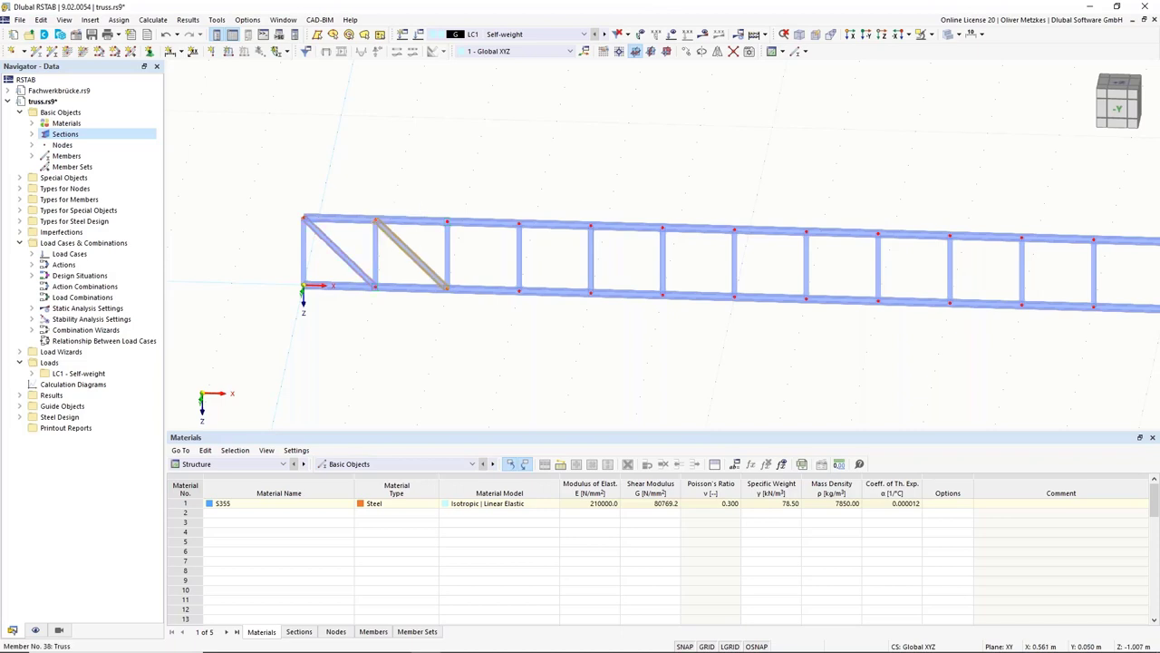
pyautogui.keyDown('ctrl'); pyautogui.click(328, 257); pyautogui.keyUp('ctrl')
pyautogui.moveTo(321, 237); pyautogui.dragTo(644, 260)
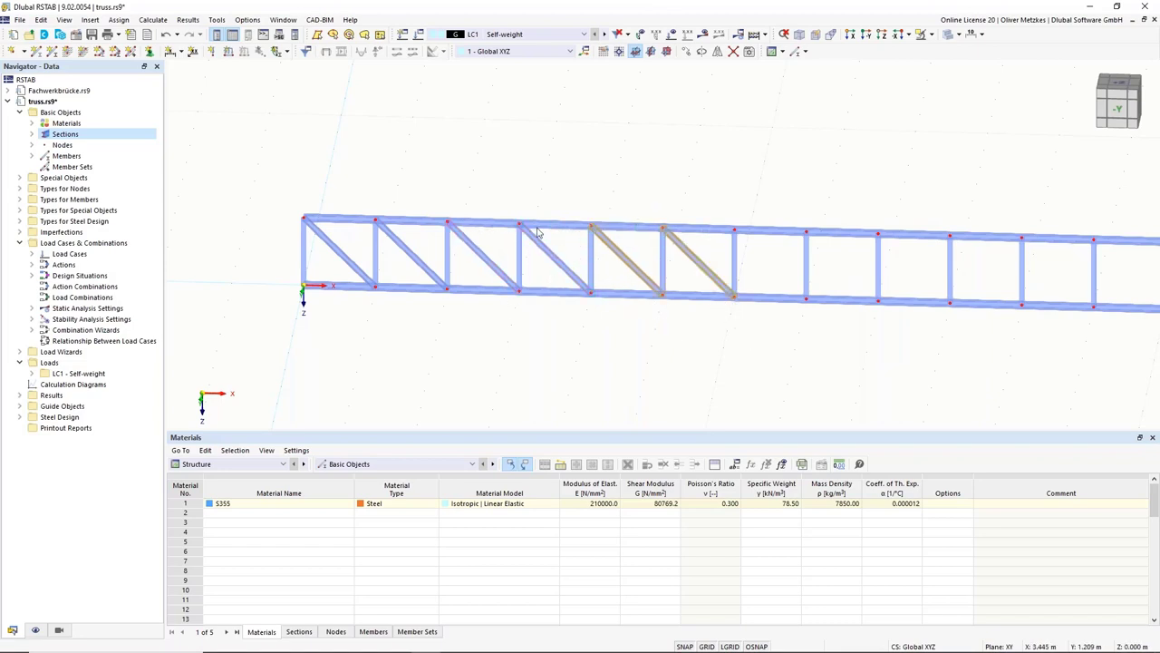
# Mirror a copy of all six diagonals about the YZ plane through the lower chord's midspan node at X 9 m
pyautogui.scroll(-1, 625, 295)
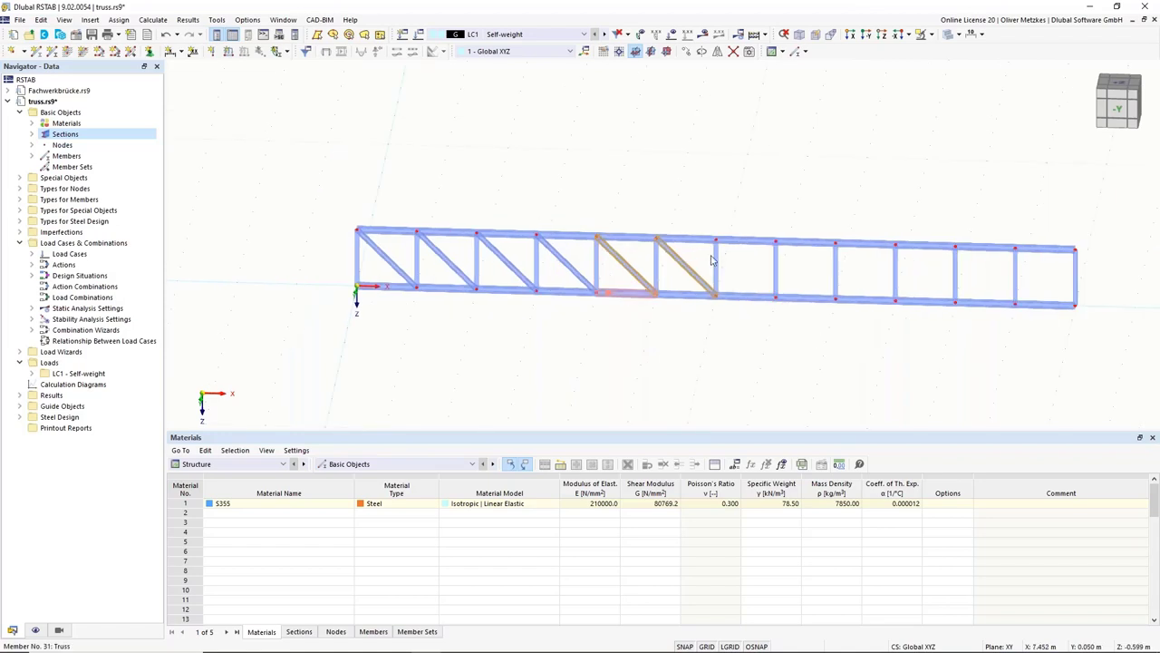
pyautogui.keyDown('ctrl'); pyautogui.click(571, 272); pyautogui.keyUp('ctrl')
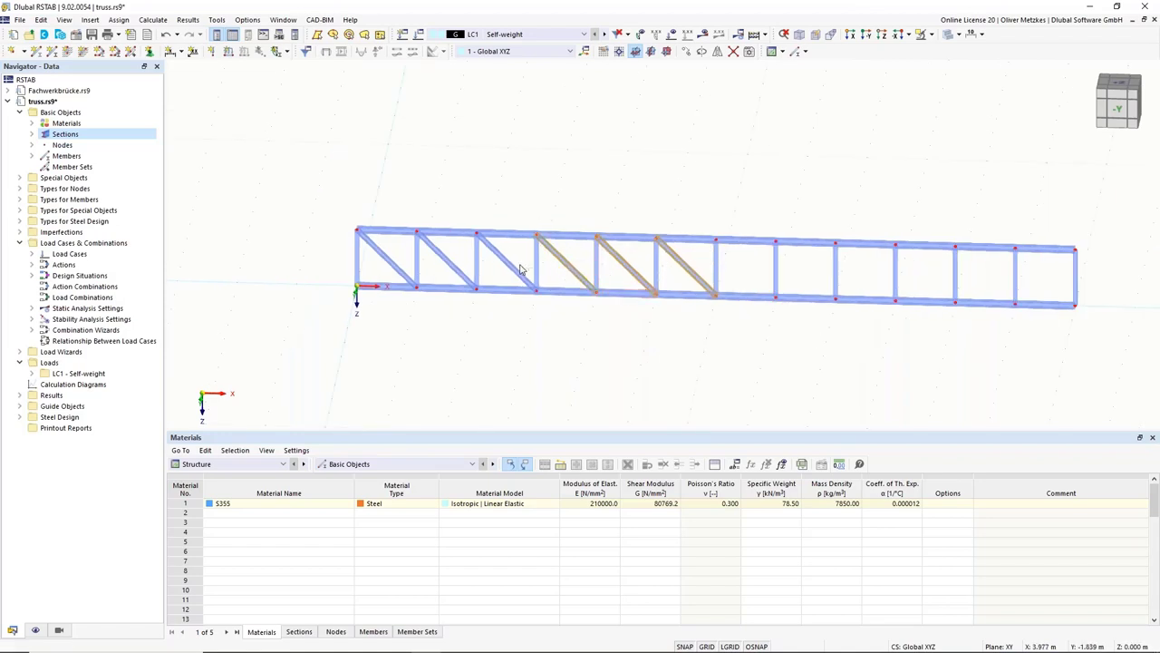
pyautogui.keyDown('ctrl'); pyautogui.click(512, 268); pyautogui.keyUp('ctrl')
pyautogui.keyDown('ctrl'); pyautogui.click(458, 271); pyautogui.keyUp('ctrl')
pyautogui.keyDown('ctrl'); pyautogui.click(387, 270); pyautogui.keyUp('ctrl')
pyautogui.click(716, 51)
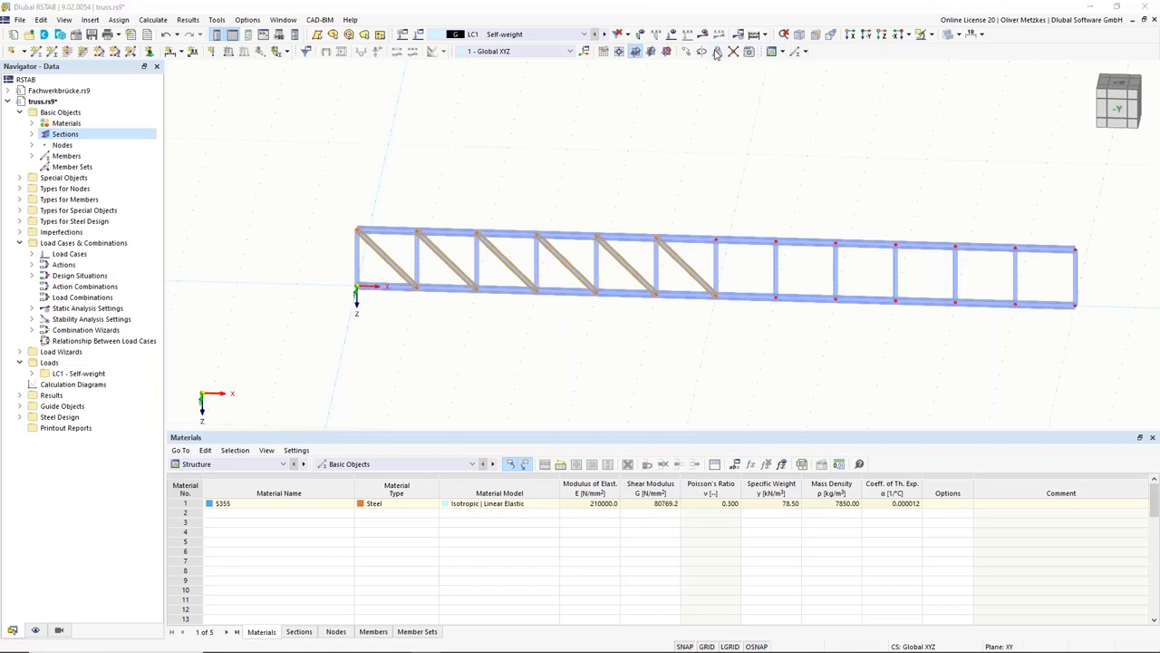
pyautogui.click(414, 225)
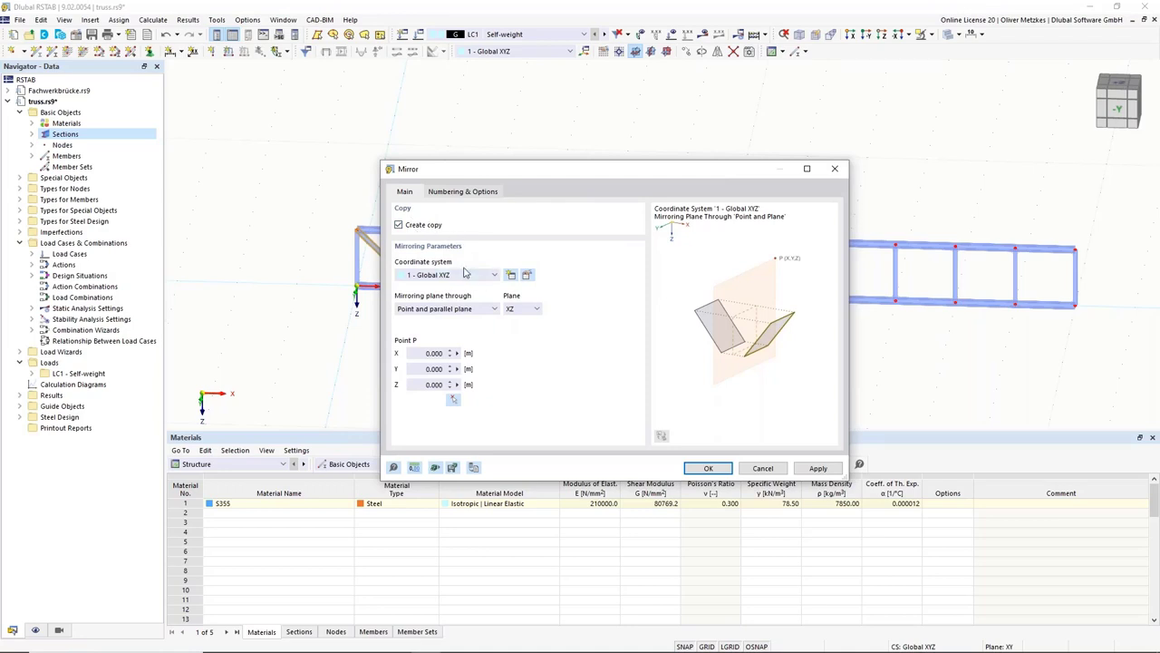
pyautogui.click(535, 308)
pyautogui.click(522, 330)
pyautogui.click(454, 403)
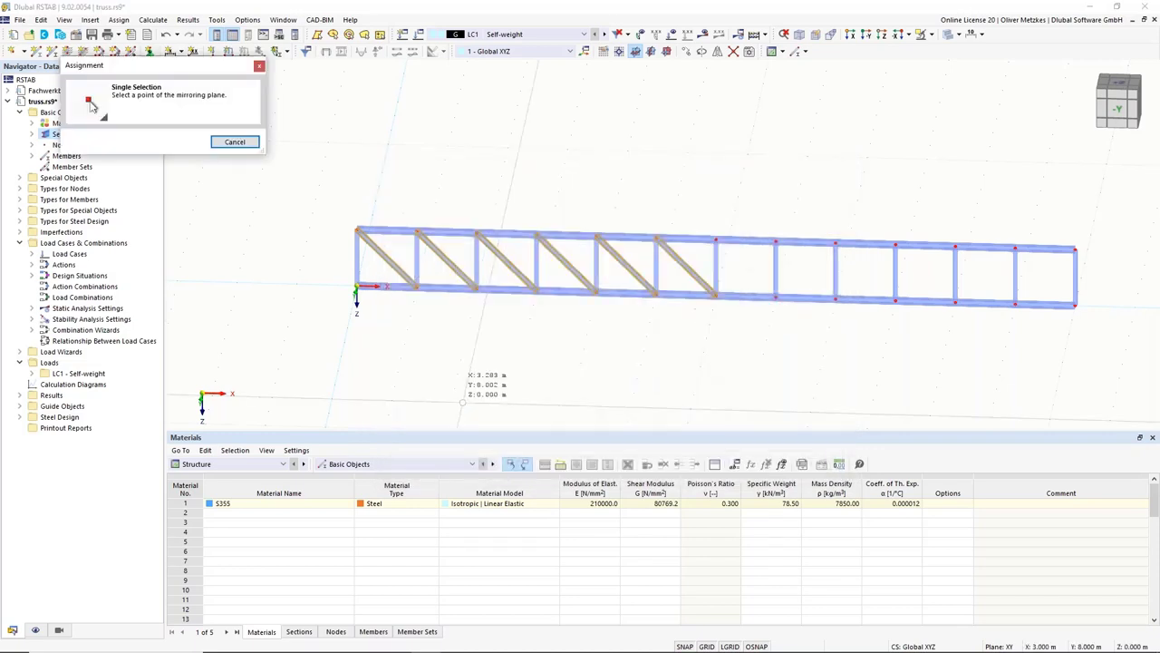
pyautogui.click(715, 294)
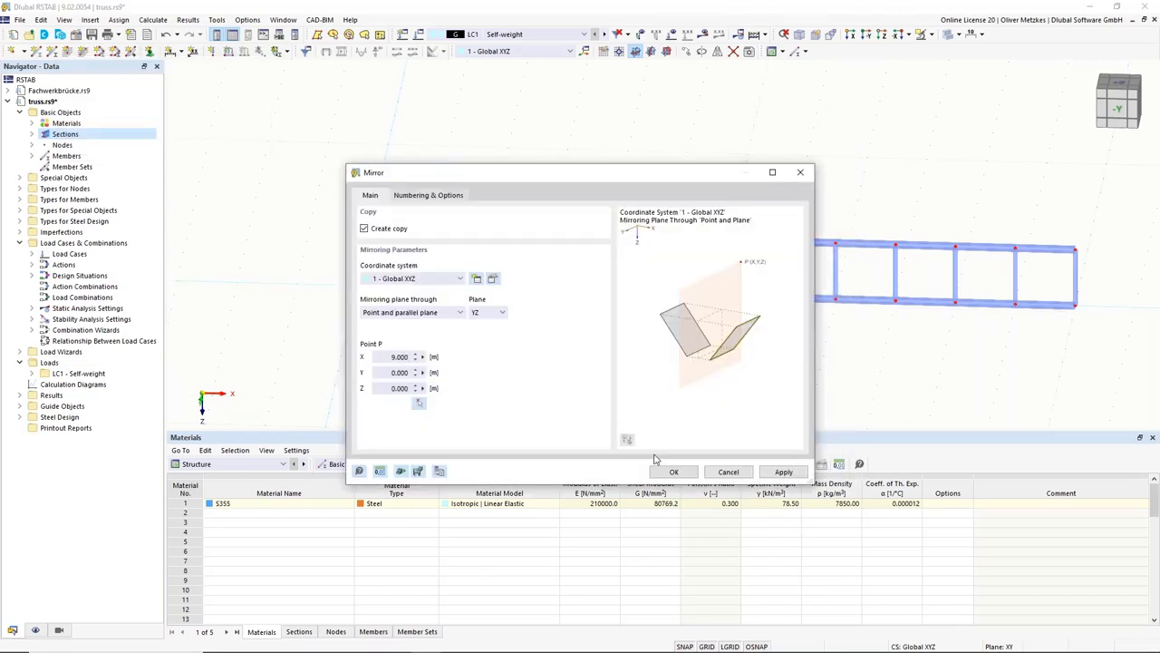
pyautogui.press('Return')
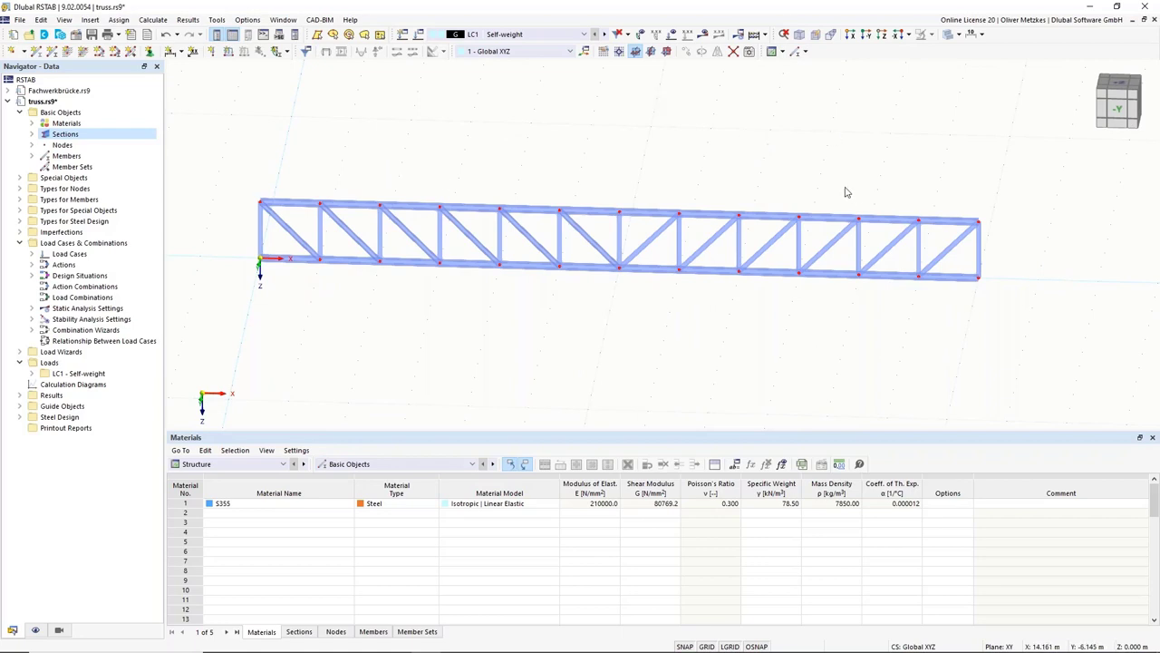
# Select the complete truss and place a parallel copy of it 2 m away in the Y direction
pyautogui.scroll(-3, 867, 175)
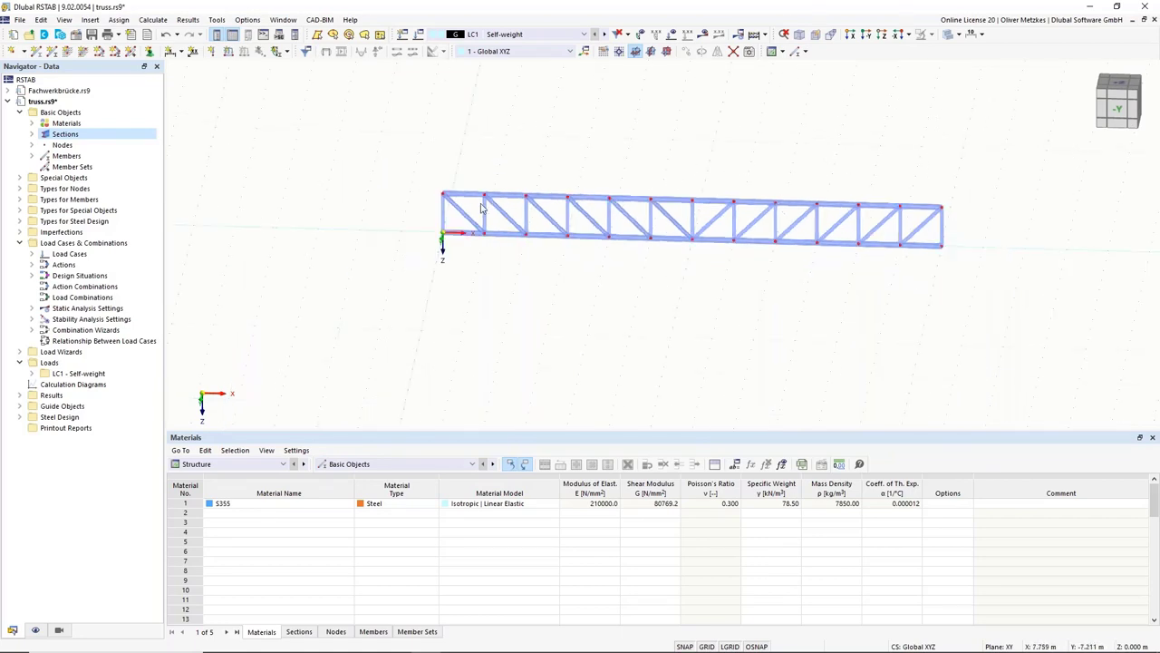
pyautogui.keyDown('ctrl'); pyautogui.moveTo(814, 285); pyautogui.dragTo(499, 117, button='middle'); pyautogui.keyUp('ctrl')
pyautogui.moveTo(609, 197); pyautogui.dragTo(939, 359)
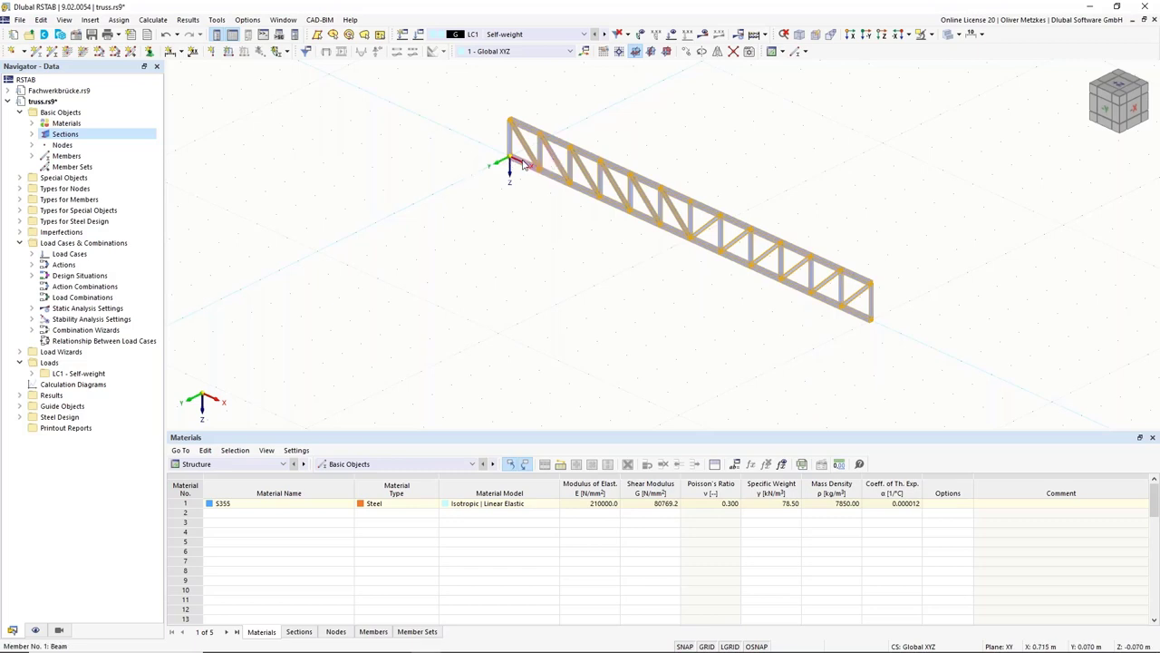
pyautogui.moveTo(521, 163); pyautogui.dragTo(478, 185)
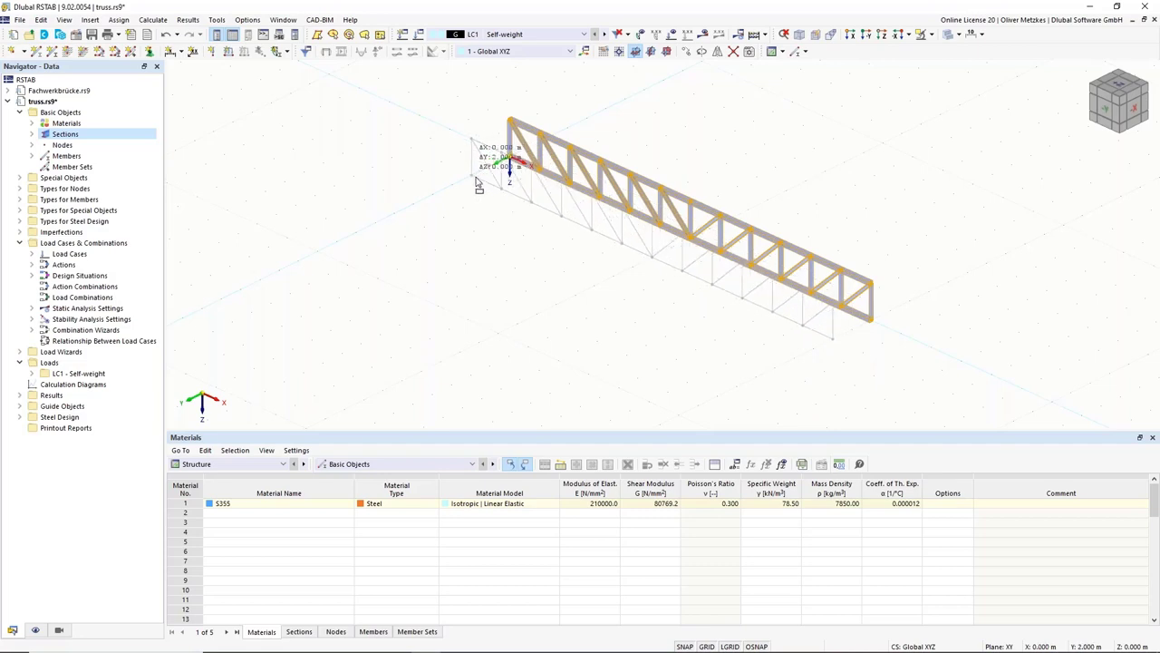
pyautogui.moveTo(479, 185); pyautogui.dragTo(480, 186)
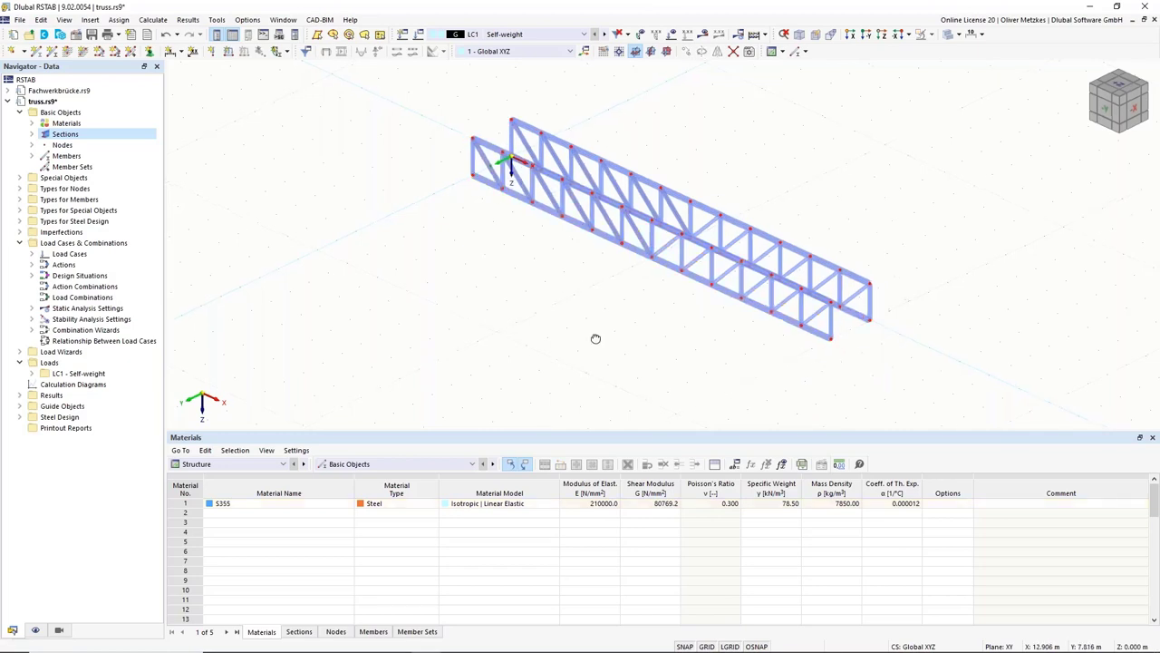
# Set up a new single Beam member with a local xyz hinge releasing φy and φz at both member ends
pyautogui.keyDown('ctrl'); pyautogui.moveTo(596, 339); pyautogui.dragTo(663, 332, button='middle'); pyautogui.keyUp('ctrl')
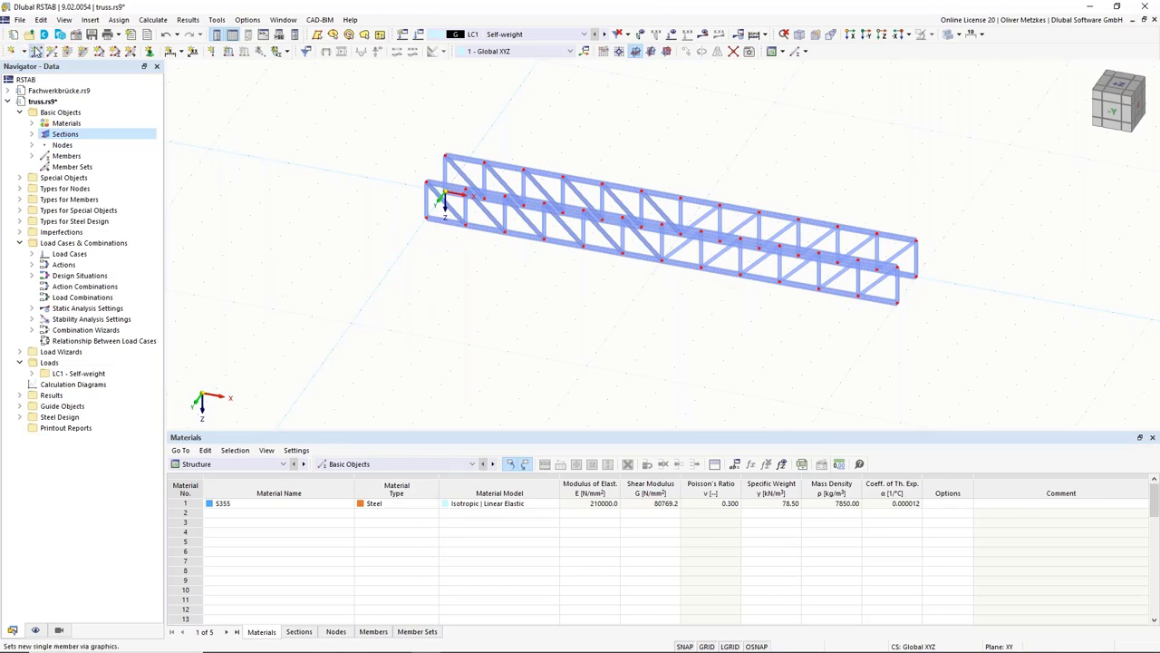
pyautogui.click(36, 52)
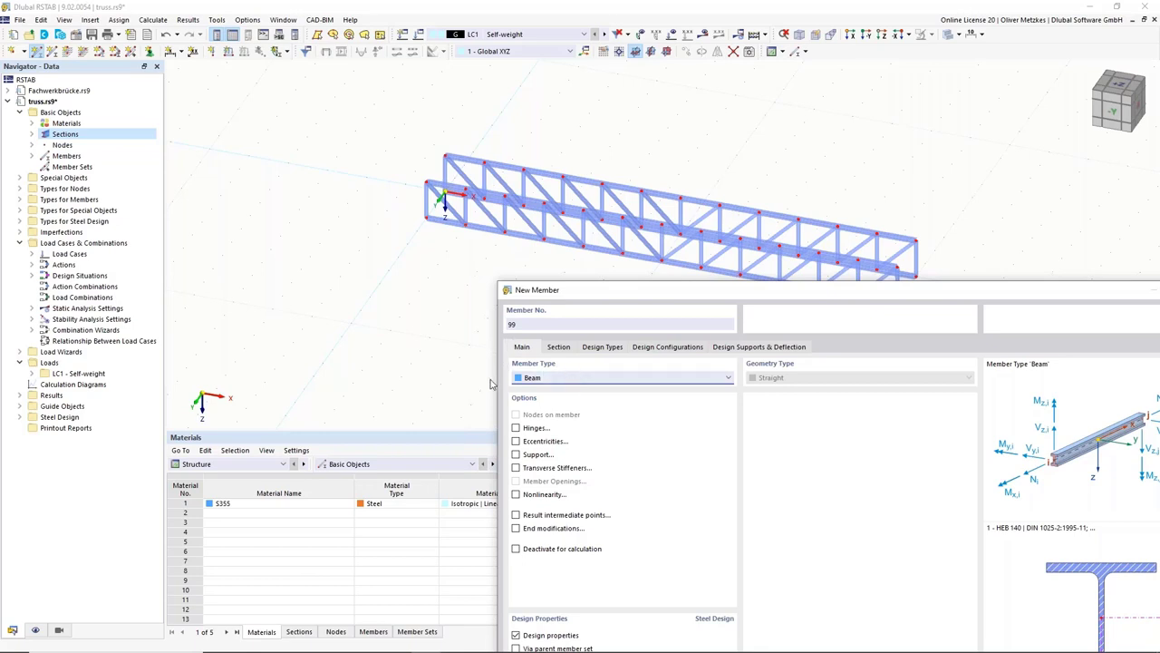
pyautogui.click(532, 430)
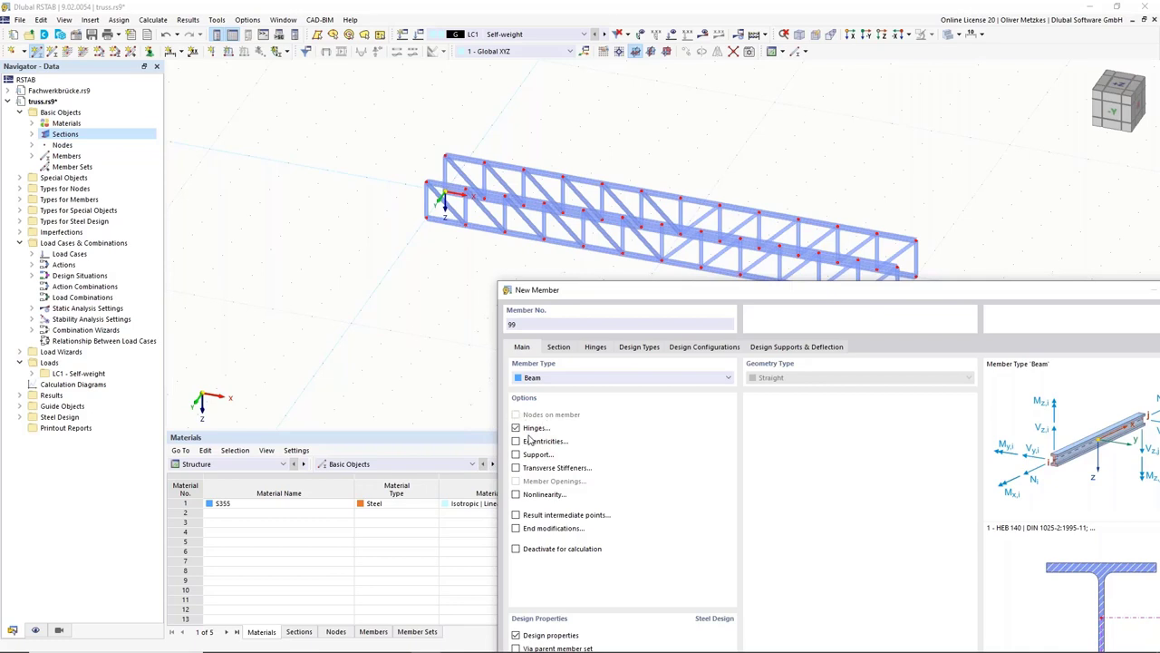
pyautogui.click(605, 351)
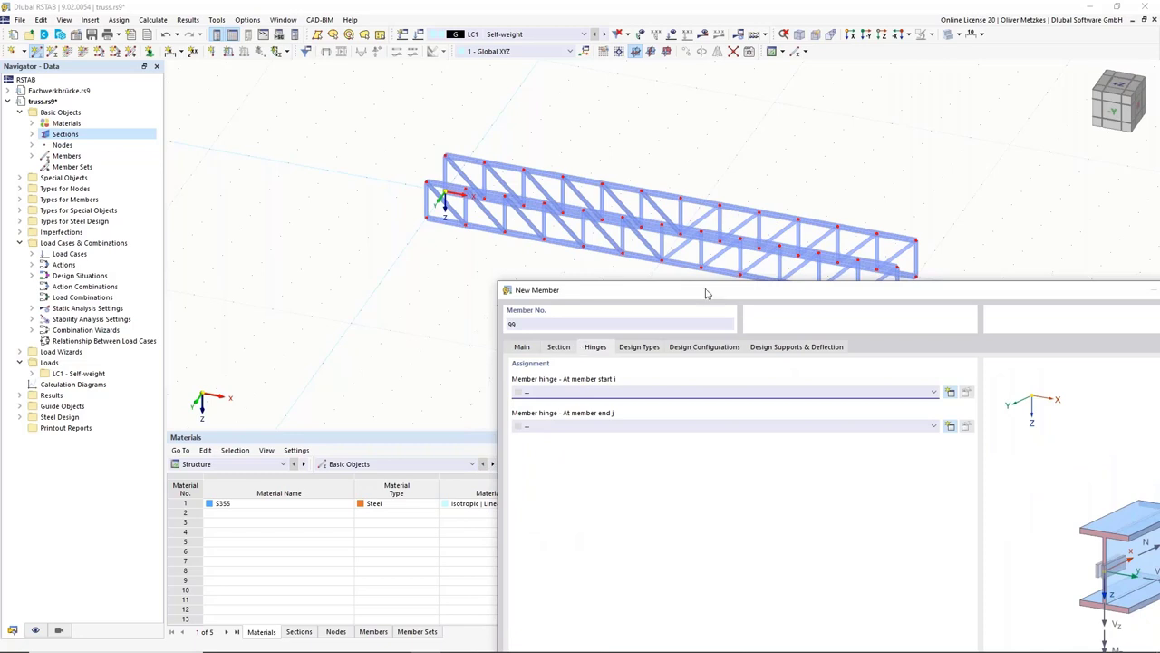
pyautogui.moveTo(707, 293); pyautogui.dragTo(601, 138)
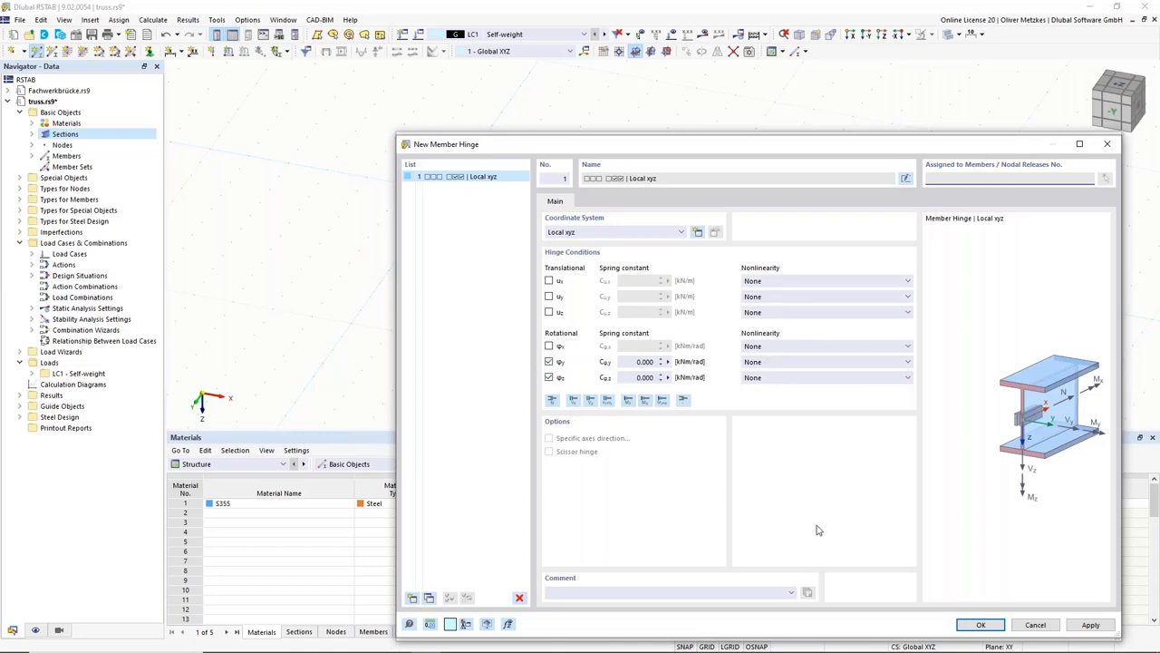
pyautogui.click(983, 624)
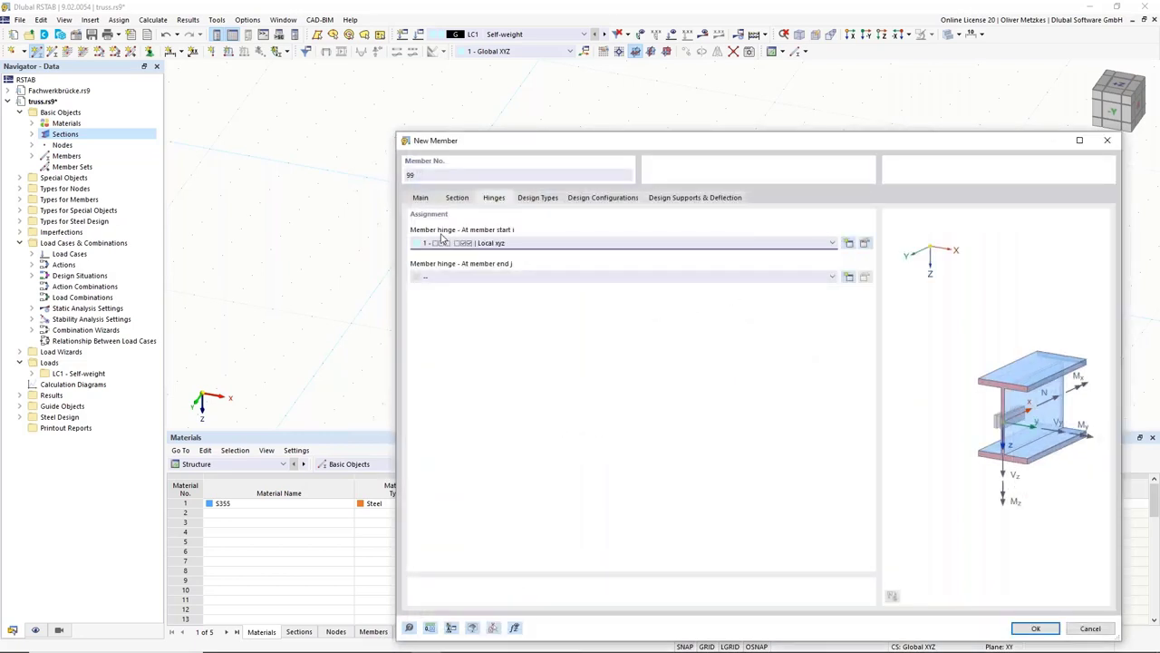
pyautogui.click(513, 277)
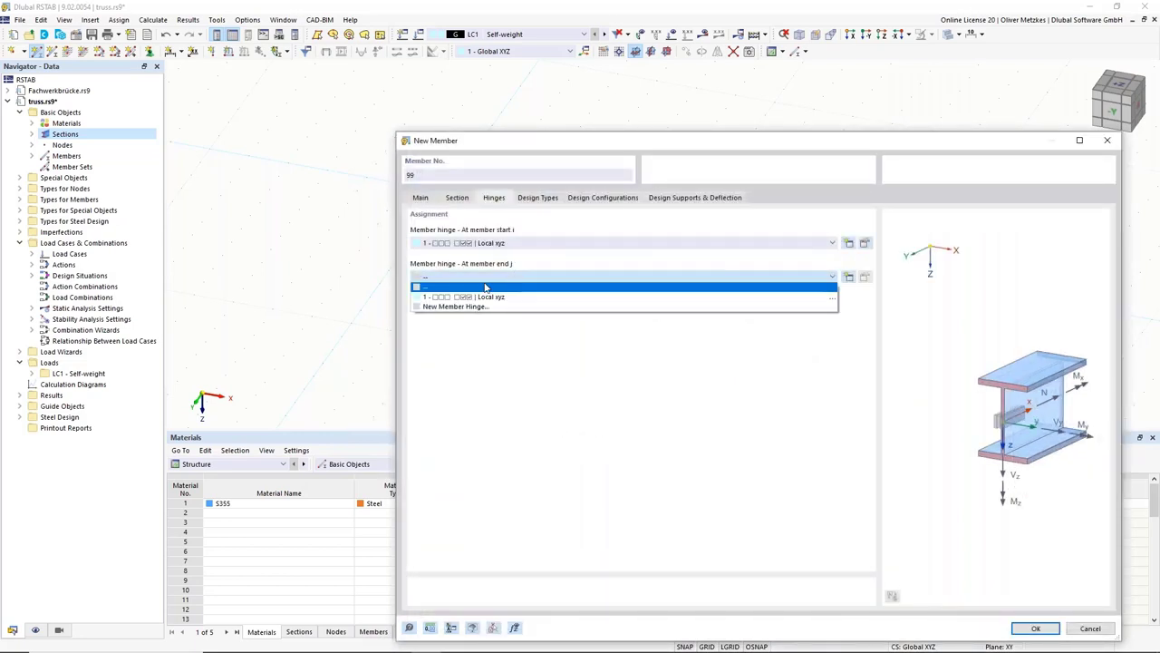
pyautogui.click(492, 292)
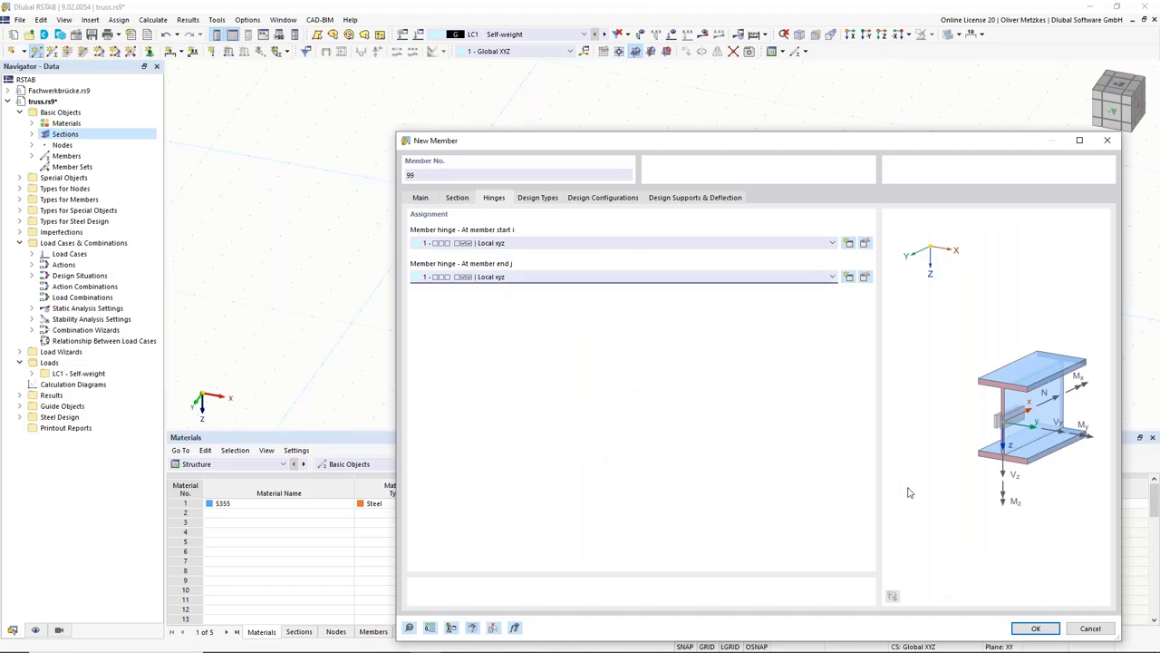
# Assign the IPE 100 cross beams section to the new hinged beam member
pyautogui.click(422, 199)
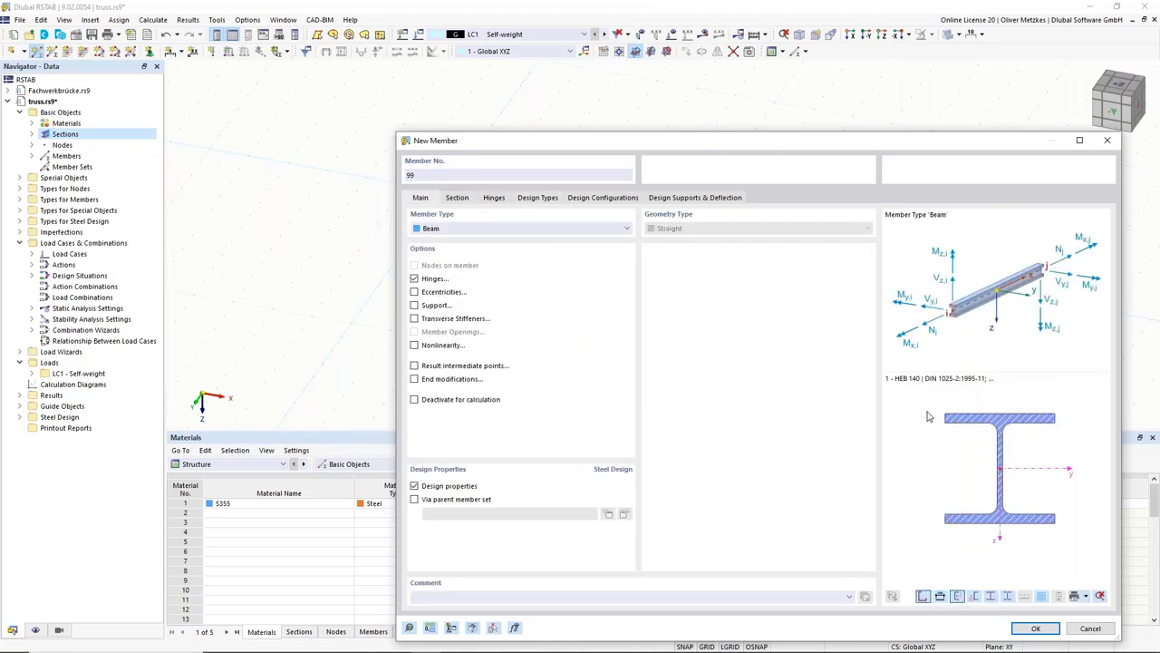
pyautogui.click(457, 197)
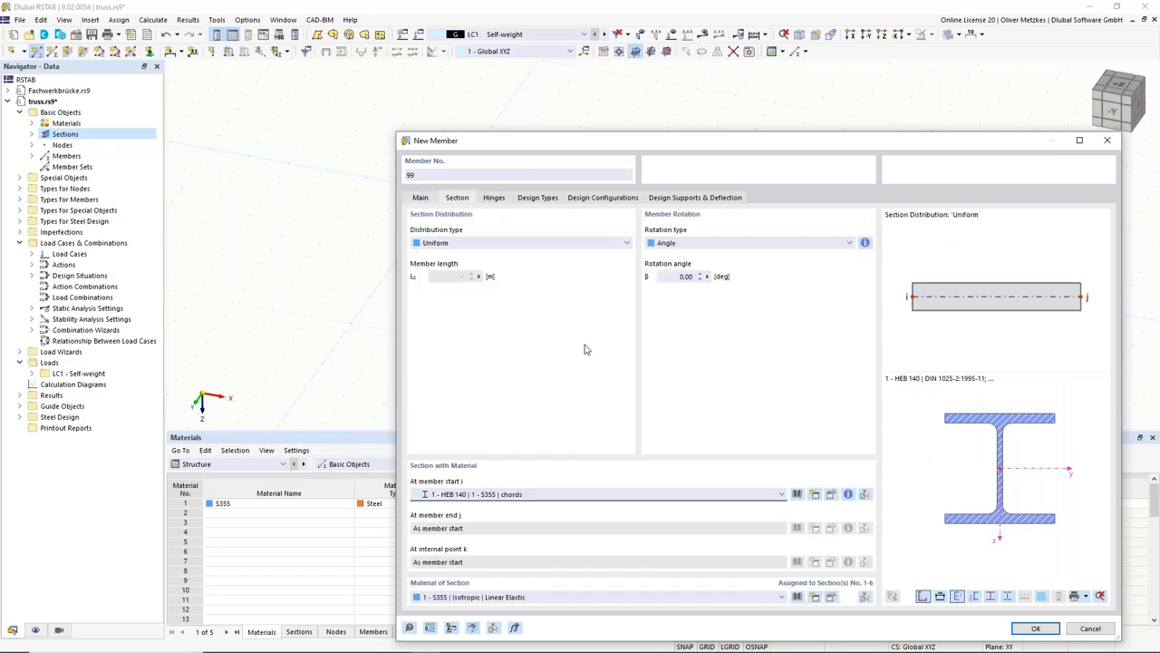
pyautogui.click(530, 497)
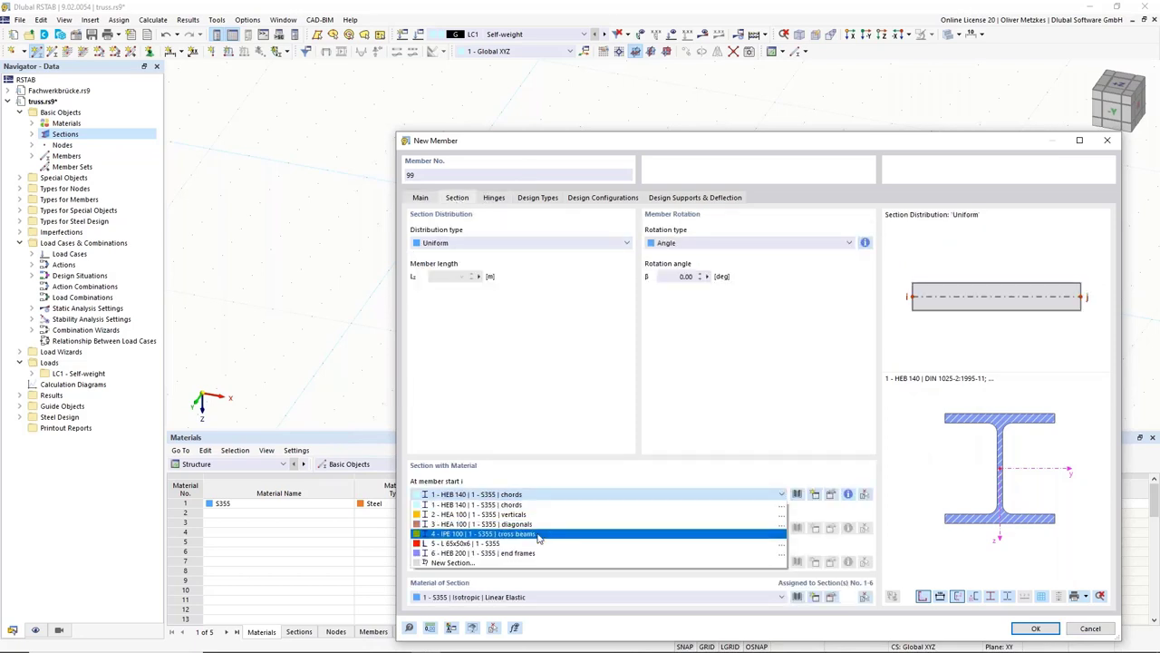
pyautogui.click(534, 535)
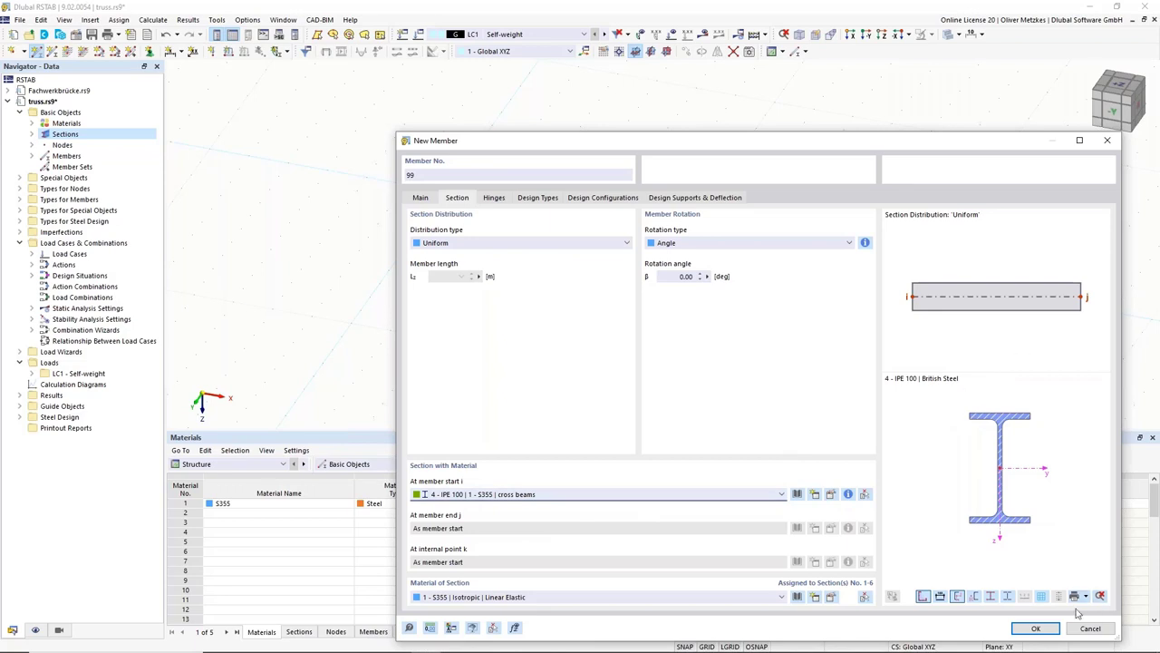
pyautogui.click(1035, 628)
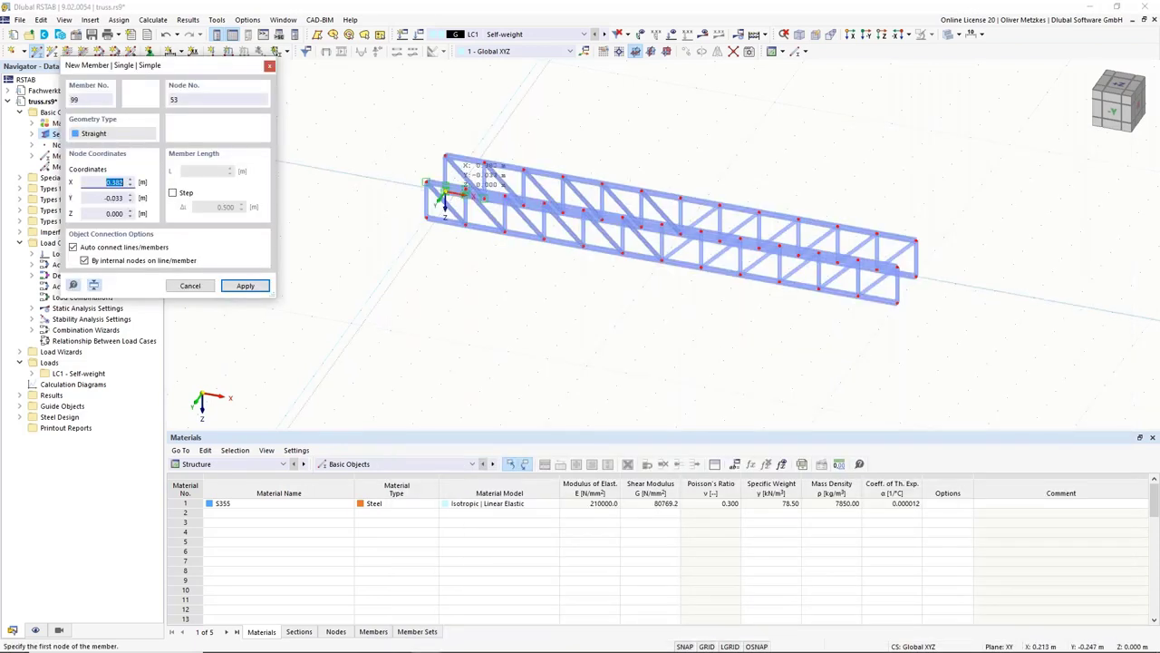
# Place the cross beam between the two trusses' lower chord nodes at X 1.5 m
pyautogui.scroll(5, 490, 186)
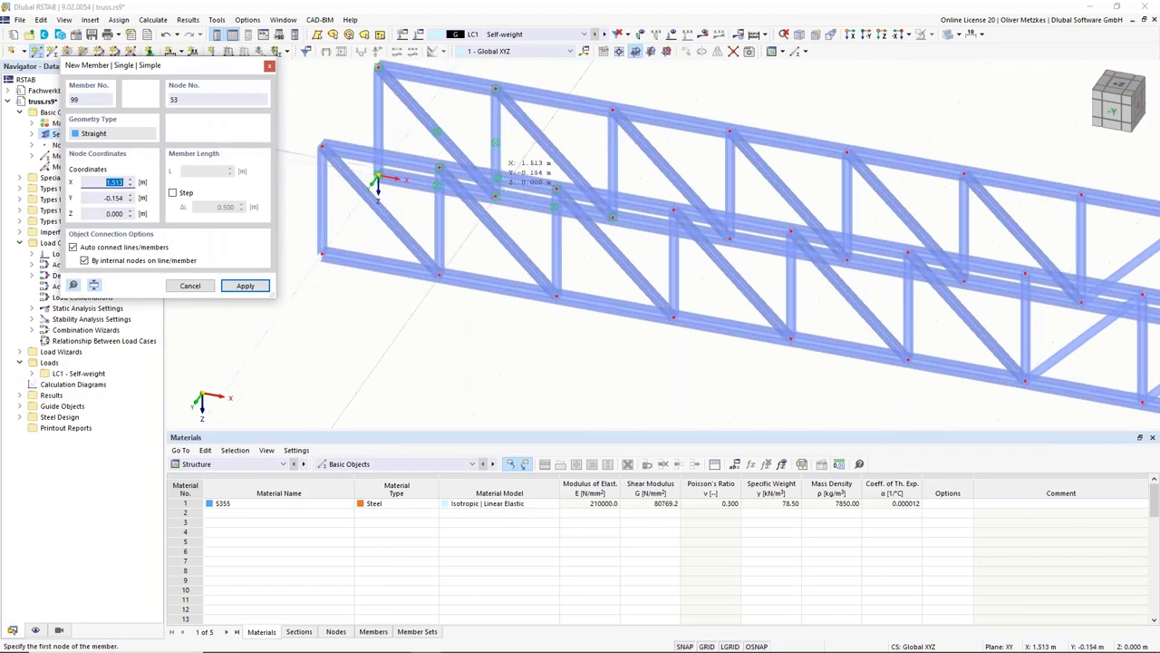
pyautogui.click(439, 220)
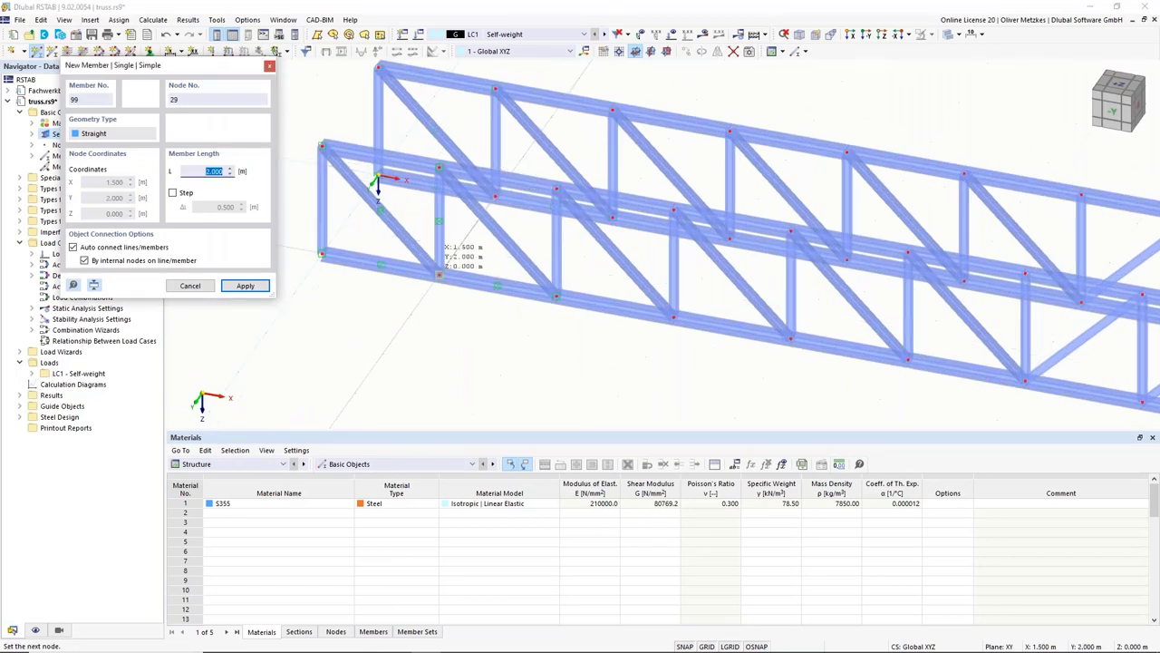
pyautogui.press('Return')
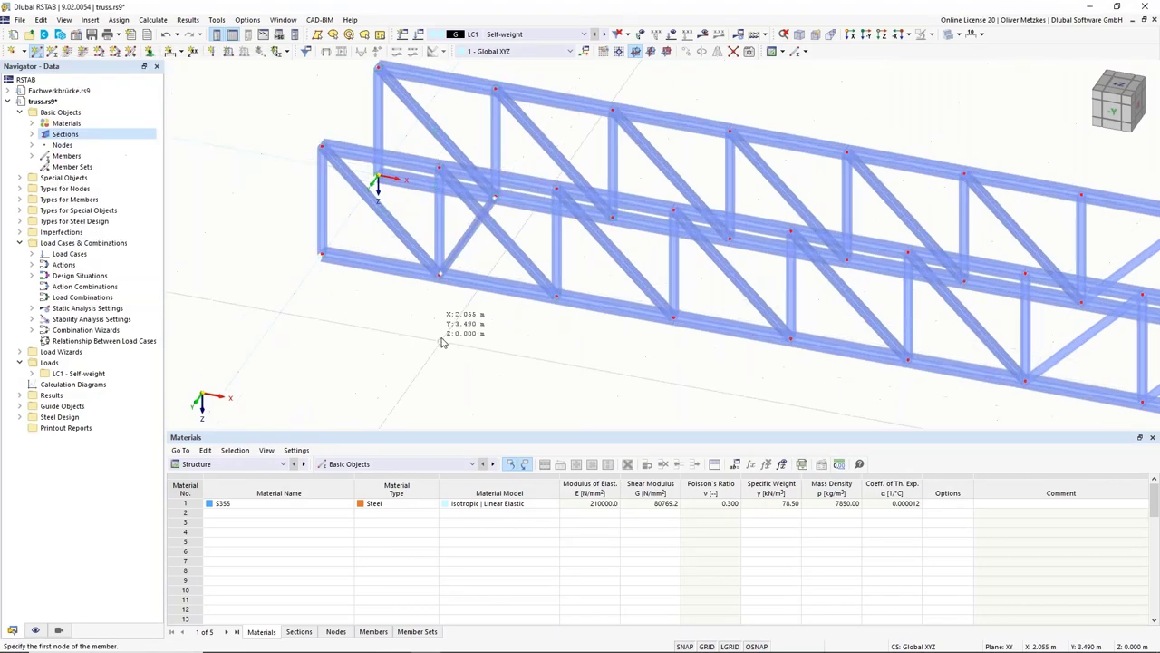
# Copy the cross beam 10 times along the bridge with a displacement vector of X 1.5 m, Y 0 and Z 0
pyautogui.scroll(-2, 442, 343)
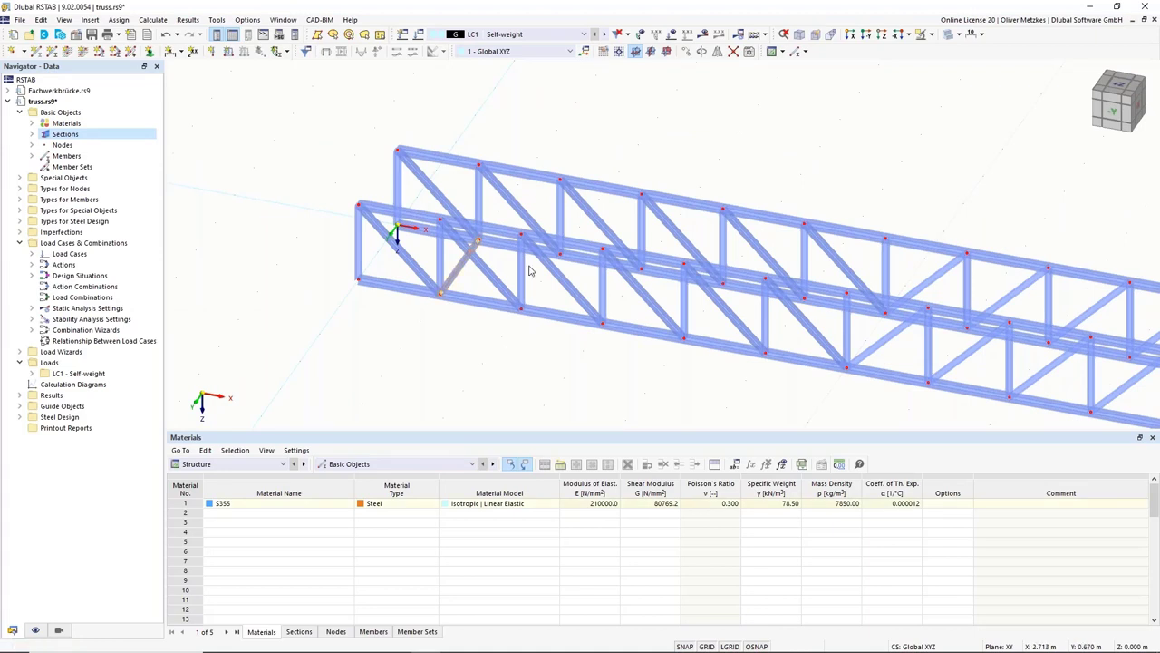
pyautogui.scroll(-3, 530, 270)
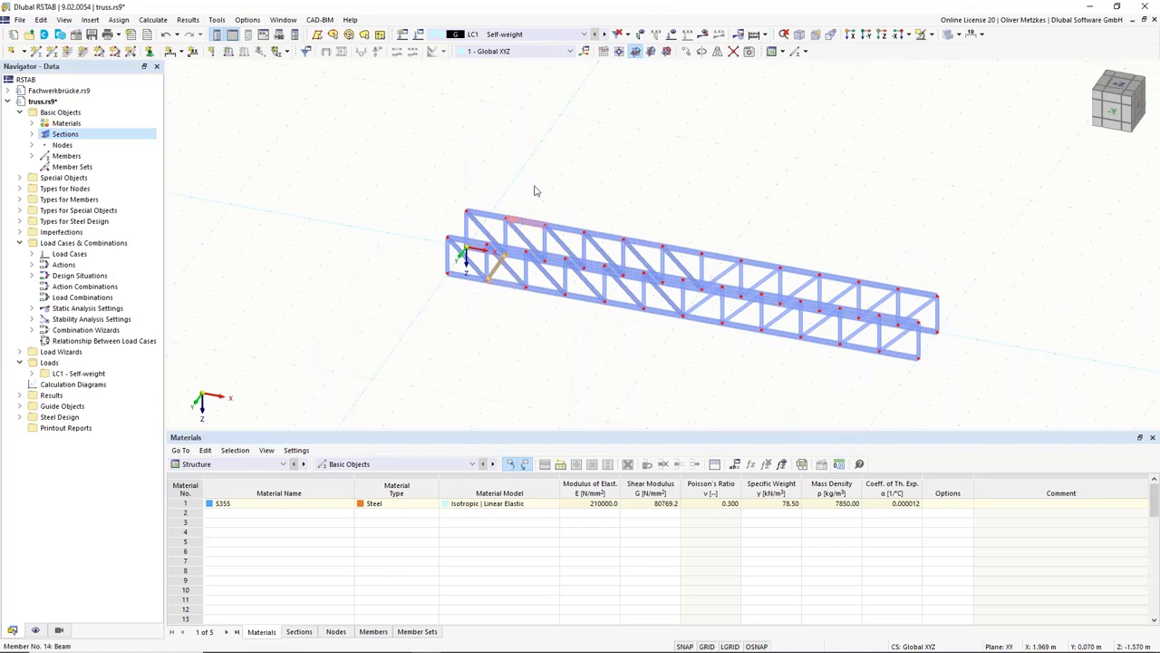
pyautogui.click(686, 53)
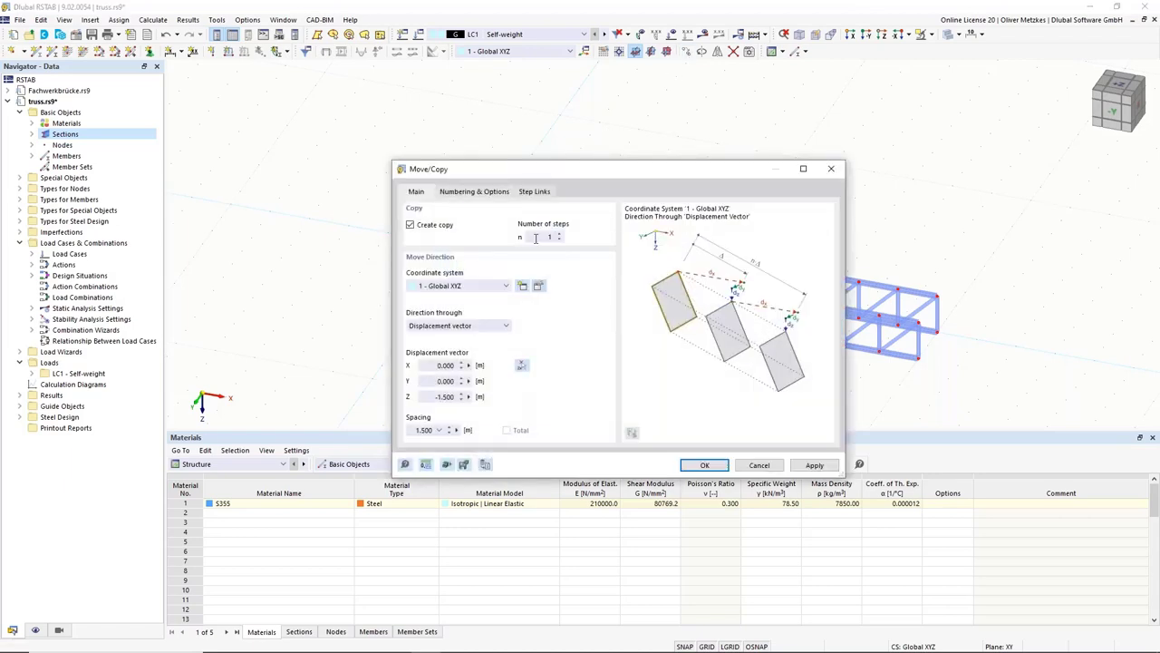
pyautogui.moveTo(535, 238); pyautogui.dragTo(572, 233)
pyautogui.write('12')
pyautogui.write('0')
pyautogui.moveTo(512, 173); pyautogui.dragTo(767, 143)
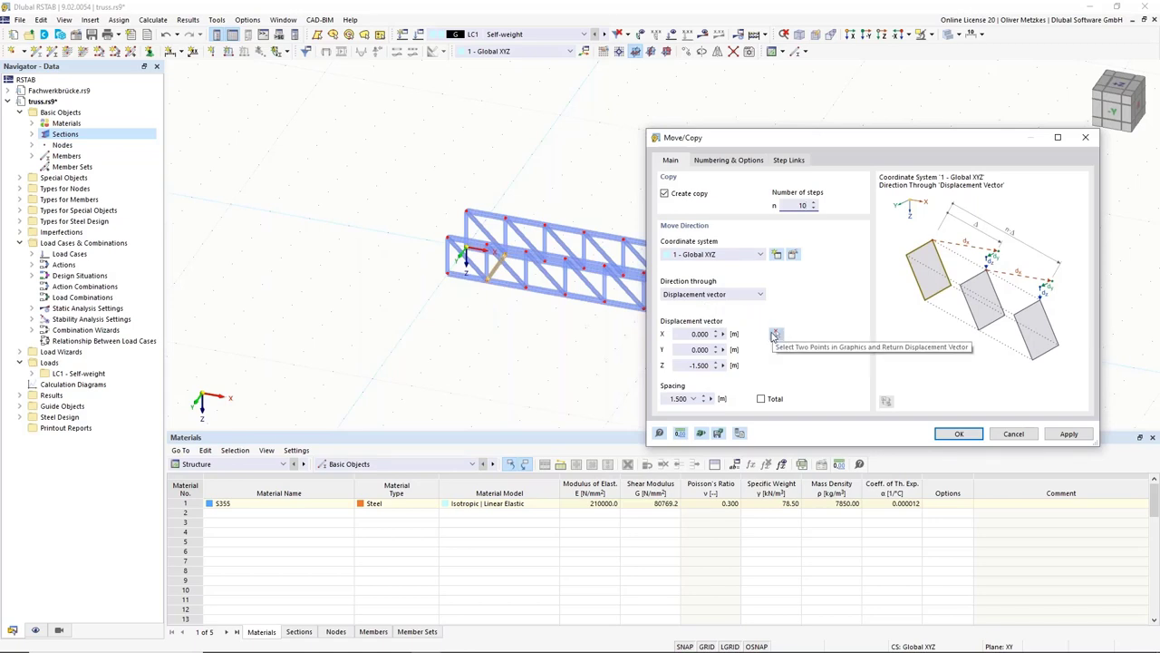
pyautogui.click(776, 335)
pyautogui.scroll(4, 489, 290)
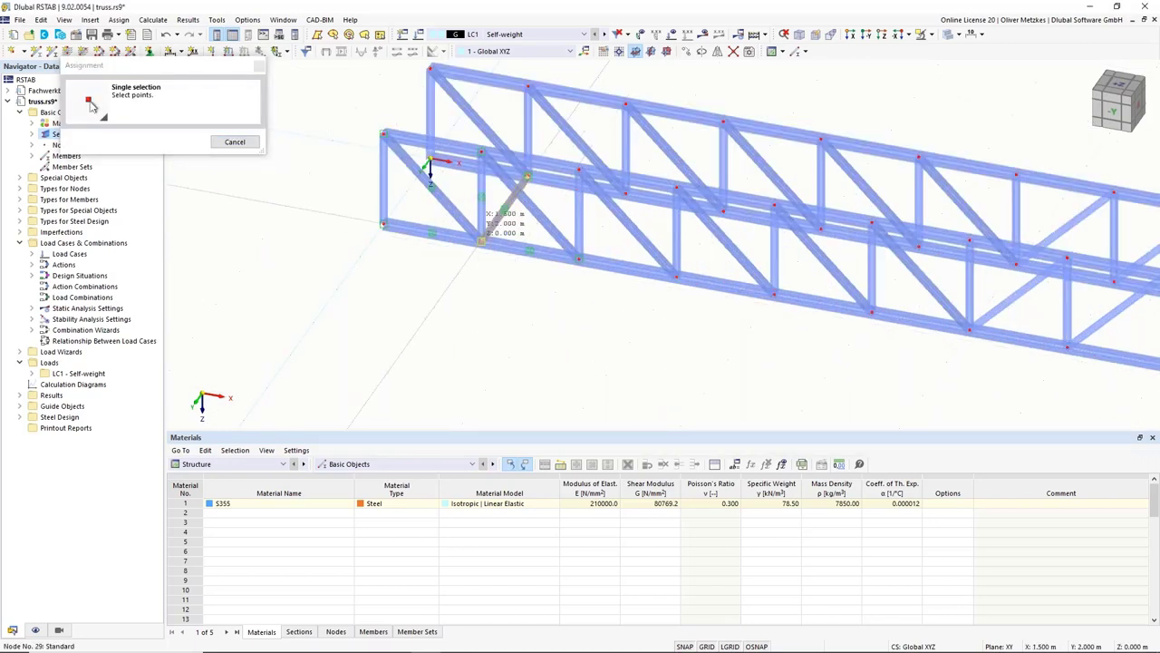
pyautogui.click(580, 228)
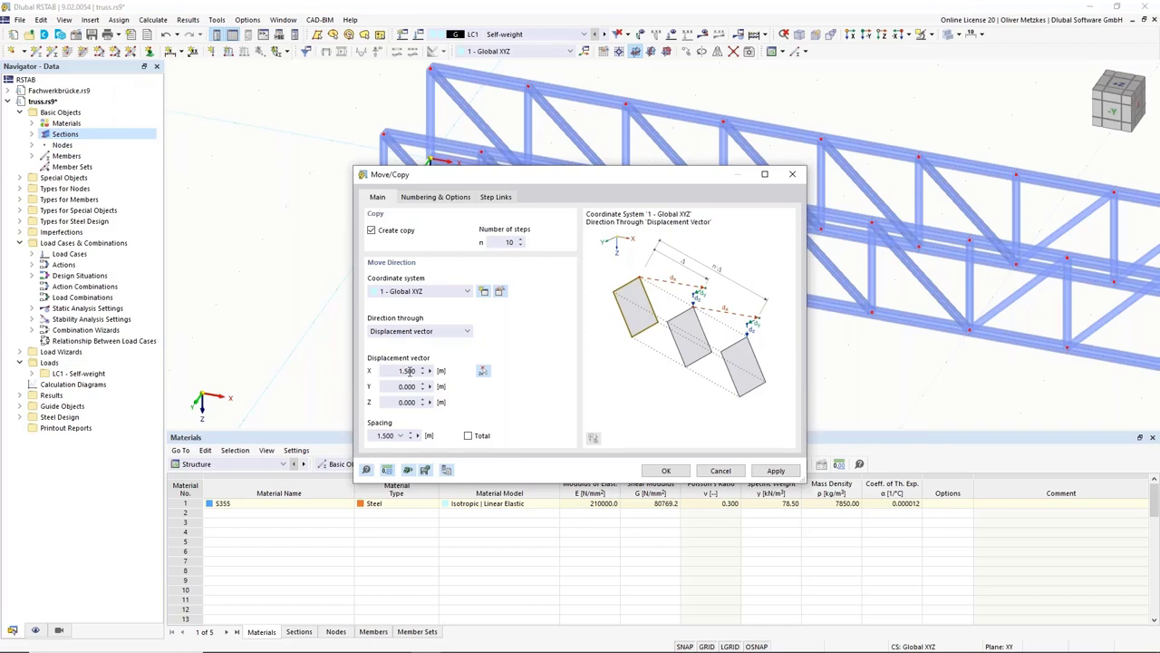
pyautogui.click(436, 198)
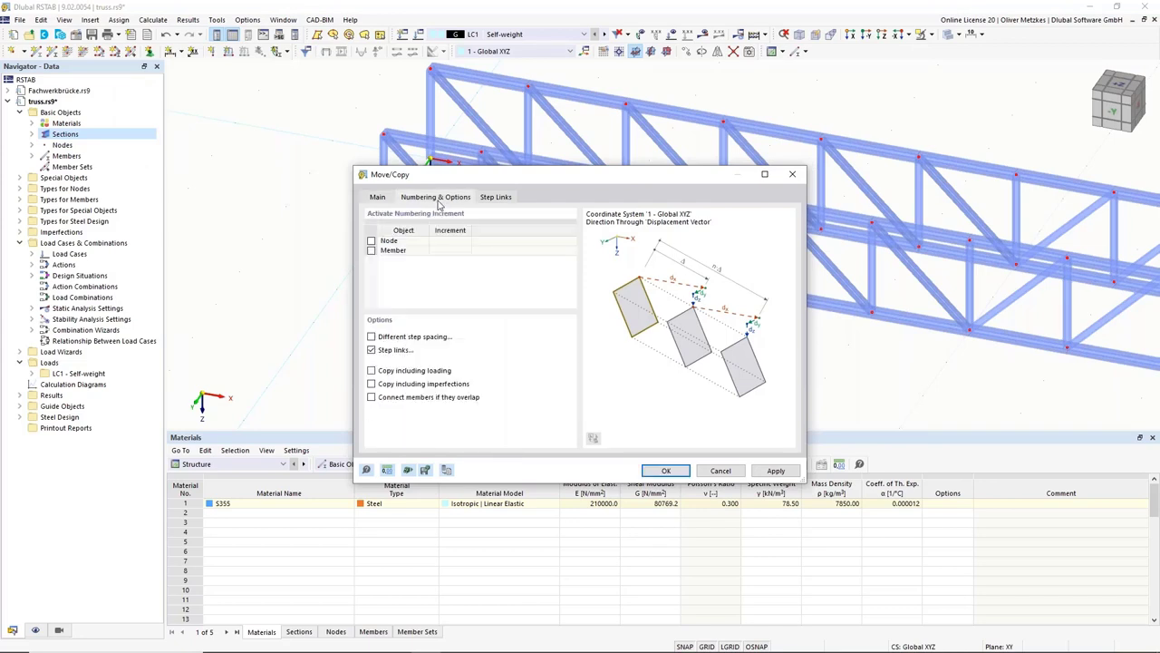
pyautogui.click(378, 198)
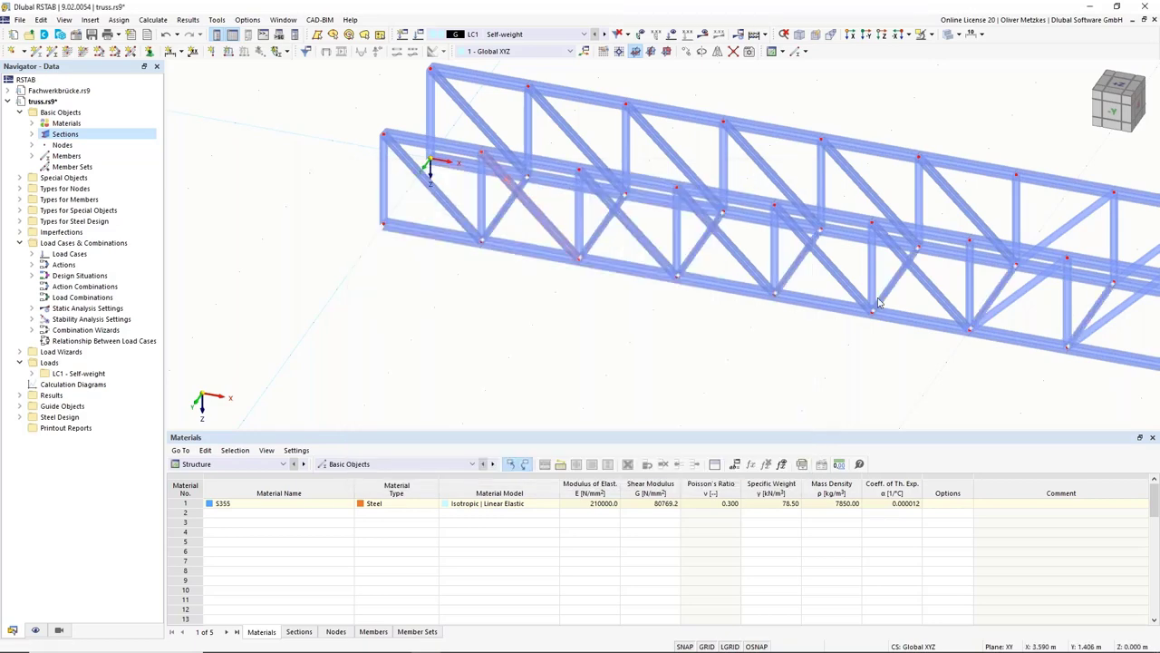
# Add a Beam member with the HEB 200 end frames section between the two trusses' lower chord end nodes at X 0
pyautogui.scroll(-3, 569, 268)
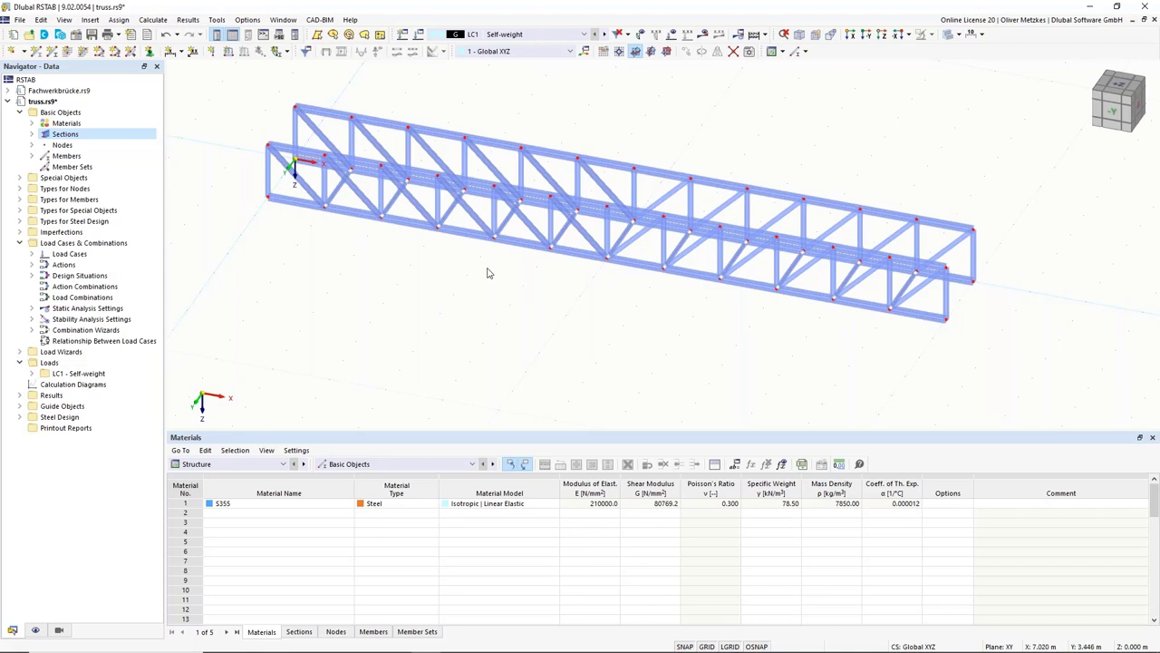
pyautogui.scroll(5, 450, 329)
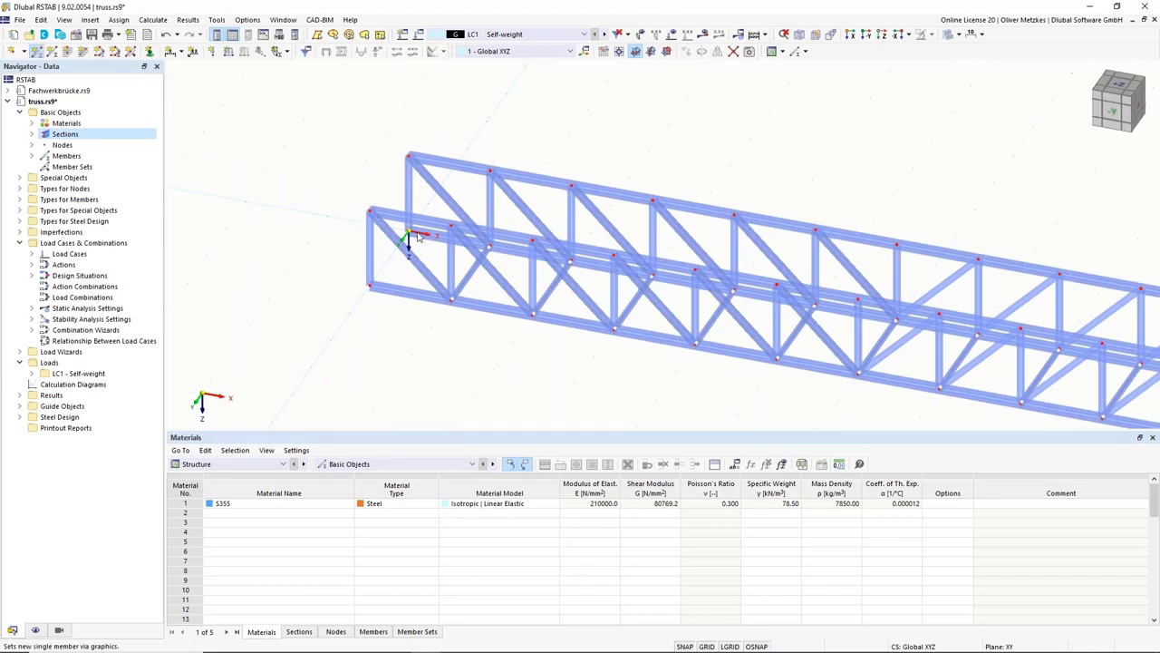
pyautogui.click(381, 278)
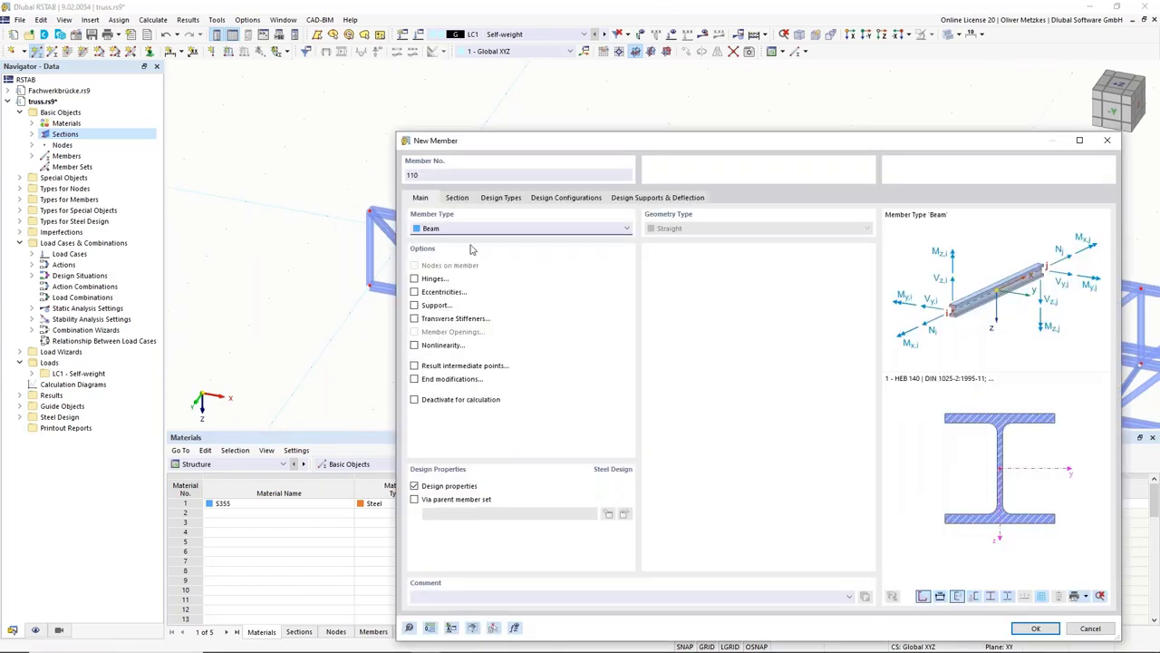
pyautogui.click(458, 197)
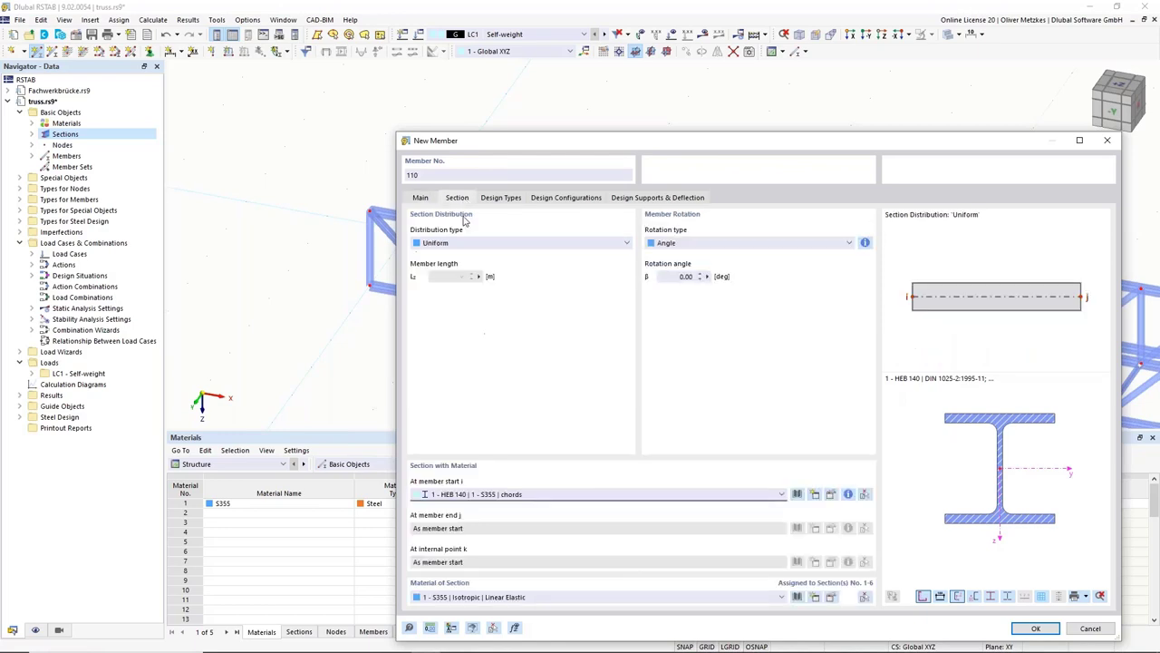
pyautogui.click(542, 497)
pyautogui.click(542, 549)
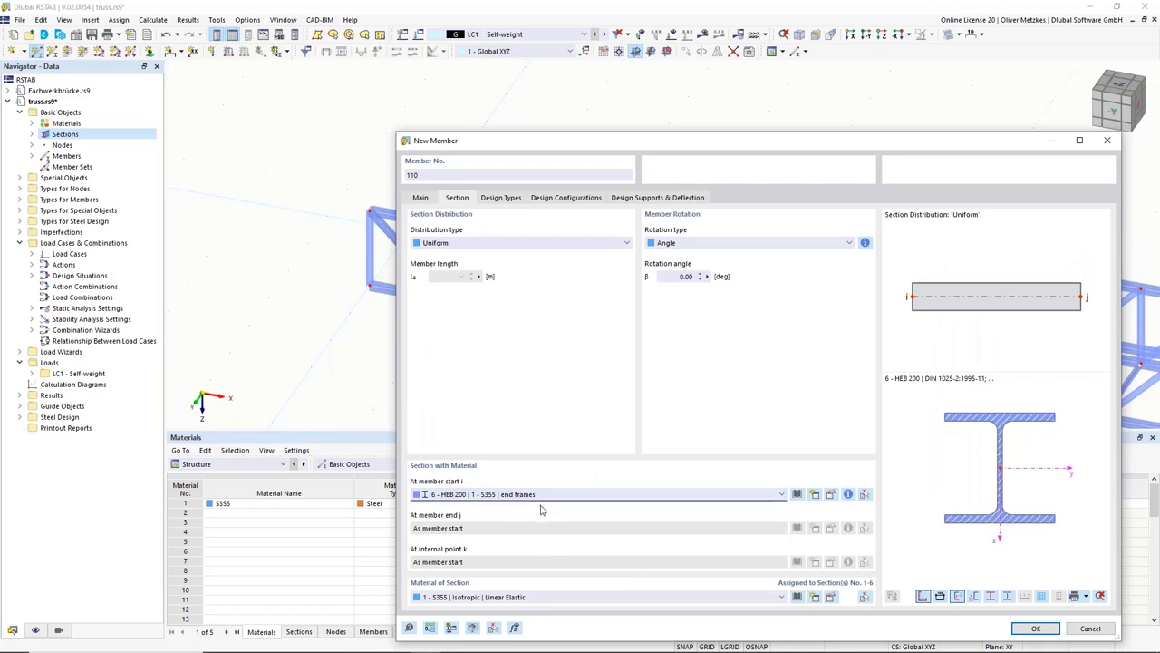
pyautogui.click(1041, 628)
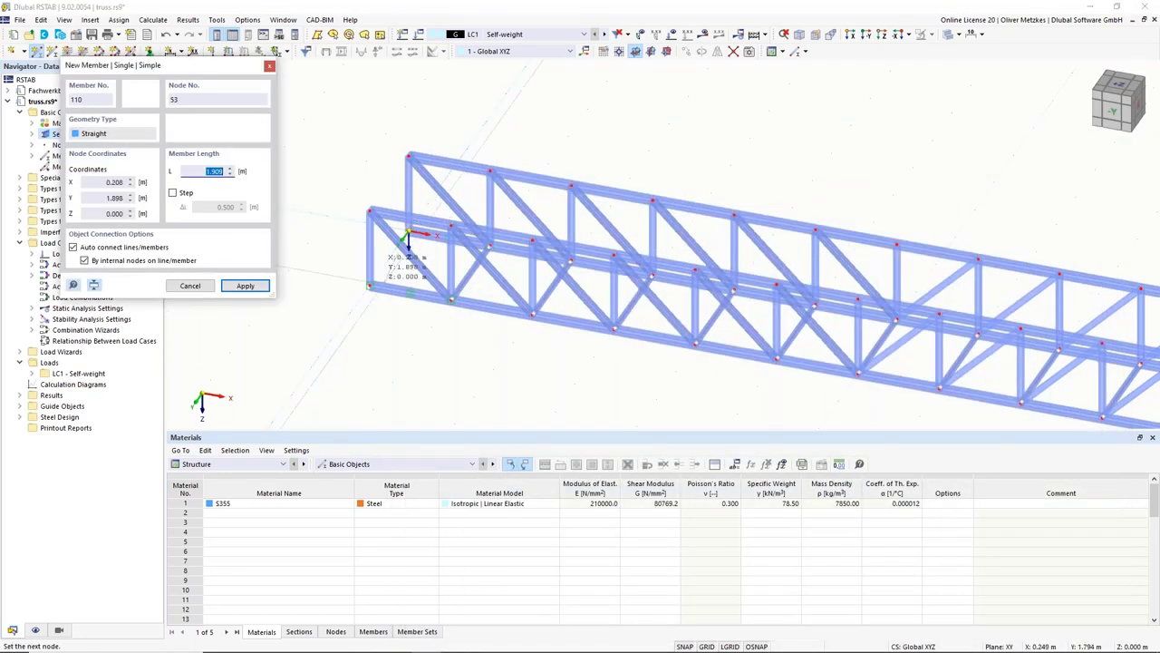
pyautogui.click(409, 235)
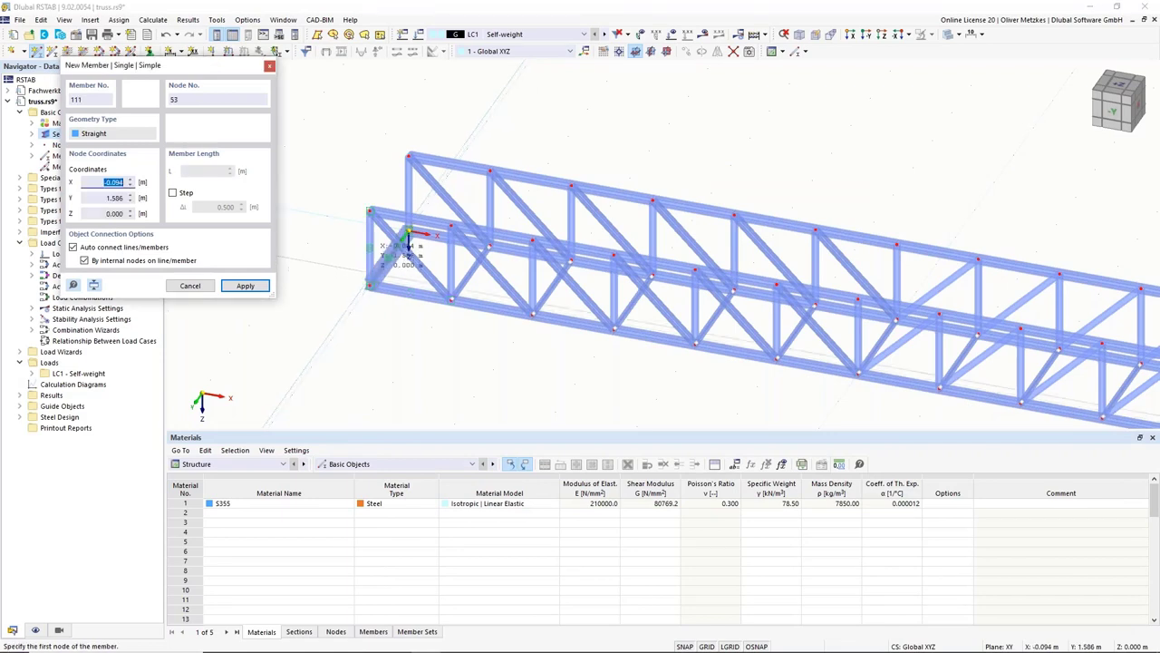
pyautogui.press('Escape')
# Select the four end verticals of both trusses and change their member type from Truss to Beam
pyautogui.moveTo(324, 316); pyautogui.dragTo(352, 337, button='middle')
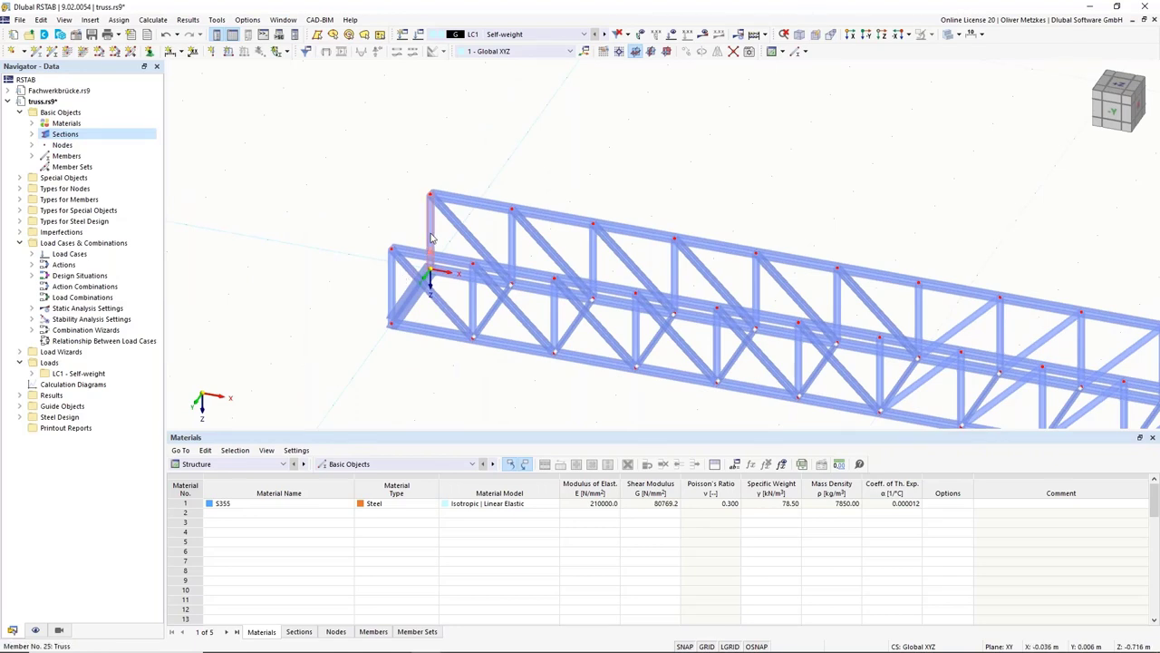
pyautogui.click(391, 285)
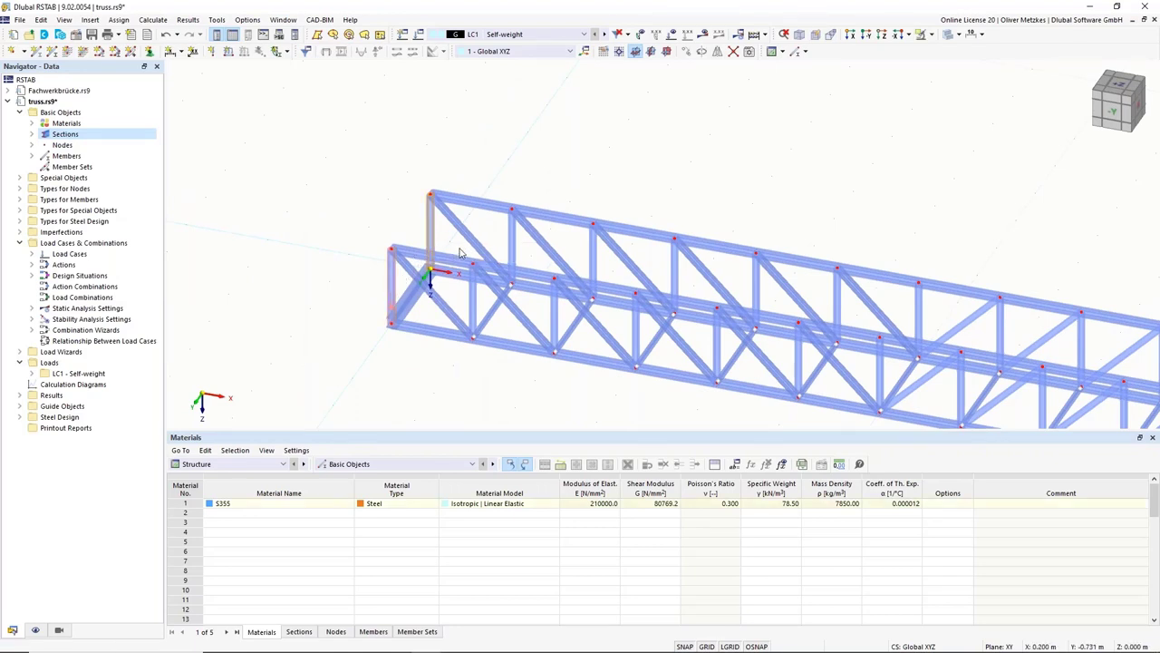
pyautogui.scroll(-3, 906, 222)
pyautogui.moveTo(1028, 228); pyautogui.dragTo(640, 217, button='middle')
pyautogui.scroll(2, 570, 202)
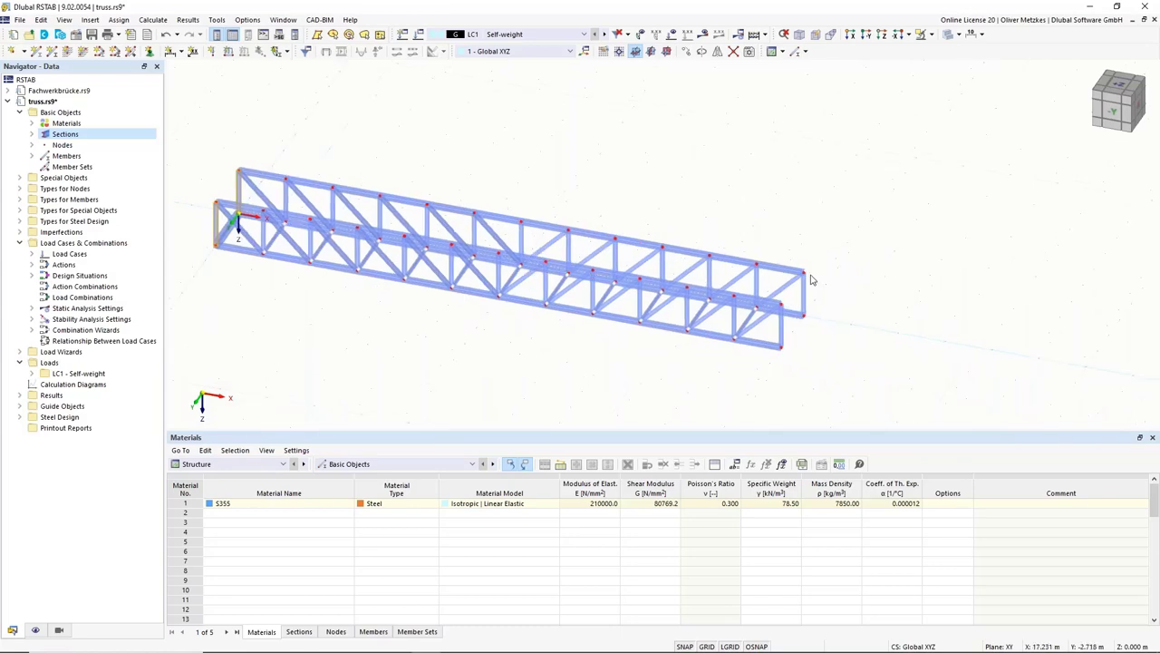
pyautogui.scroll(4, 812, 319)
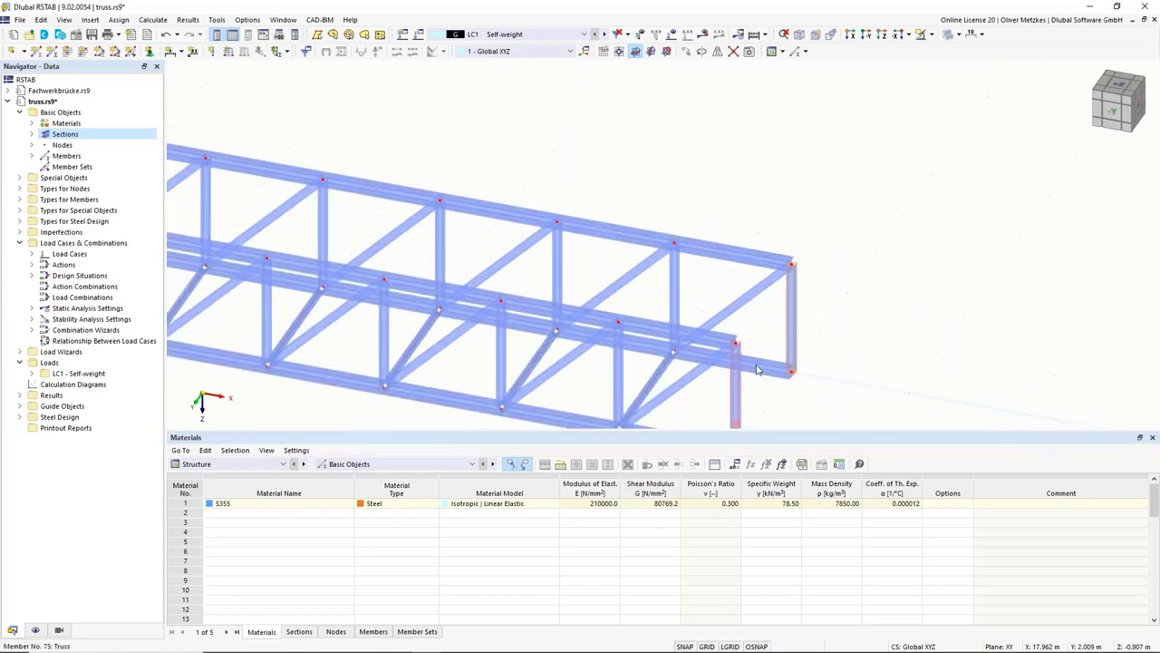
pyautogui.scroll(-1, 771, 376)
pyautogui.scroll(-4, 880, 336)
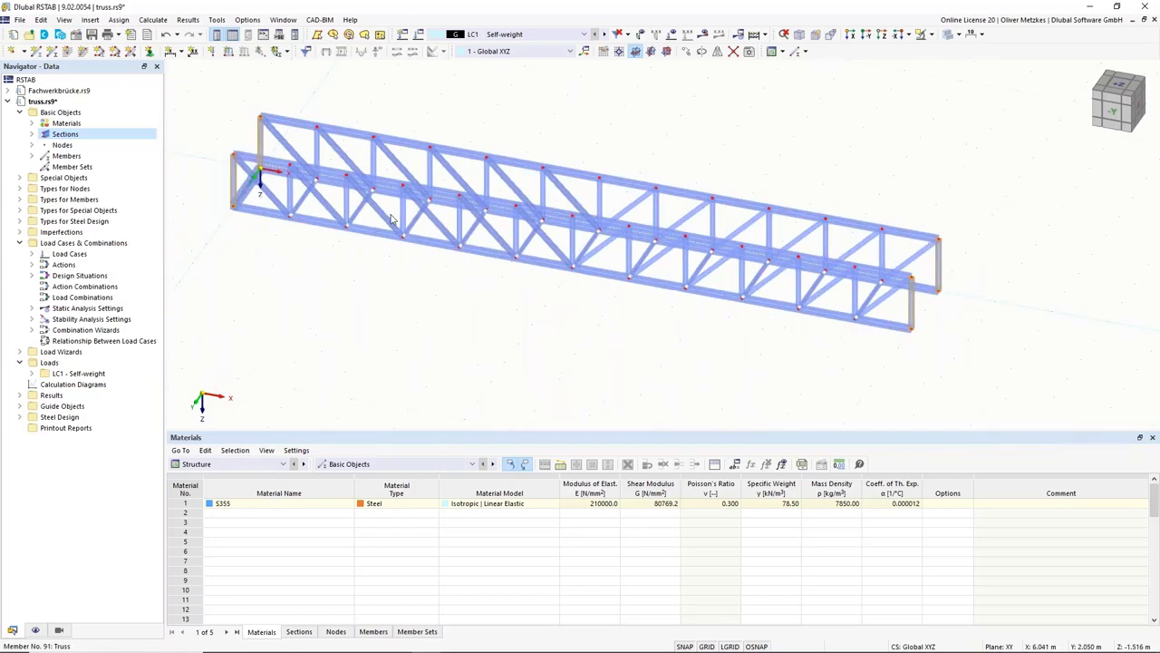
pyautogui.moveTo(440, 248); pyautogui.dragTo(552, 291, button='middle')
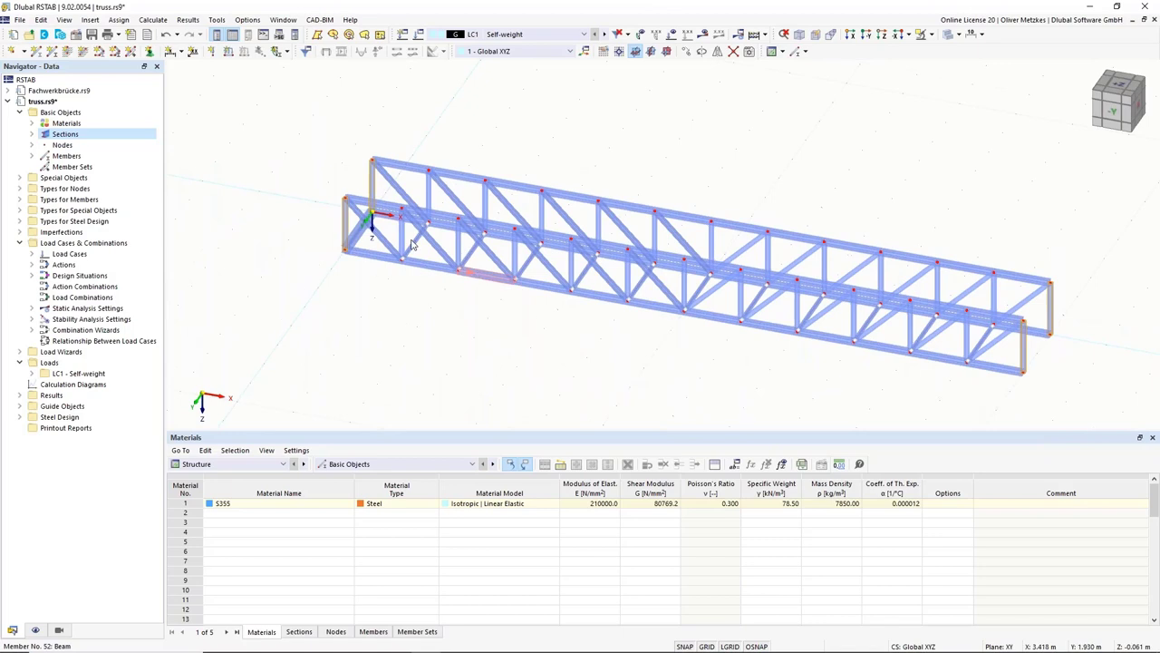
pyautogui.rightClick(345, 221)
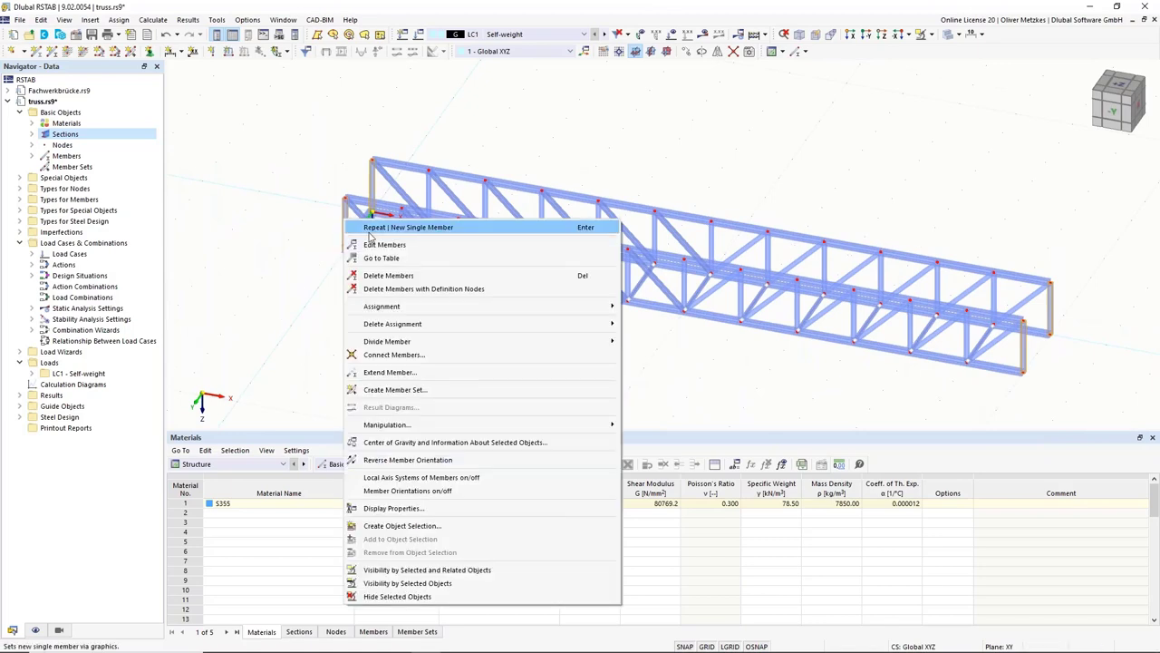
pyautogui.click(407, 246)
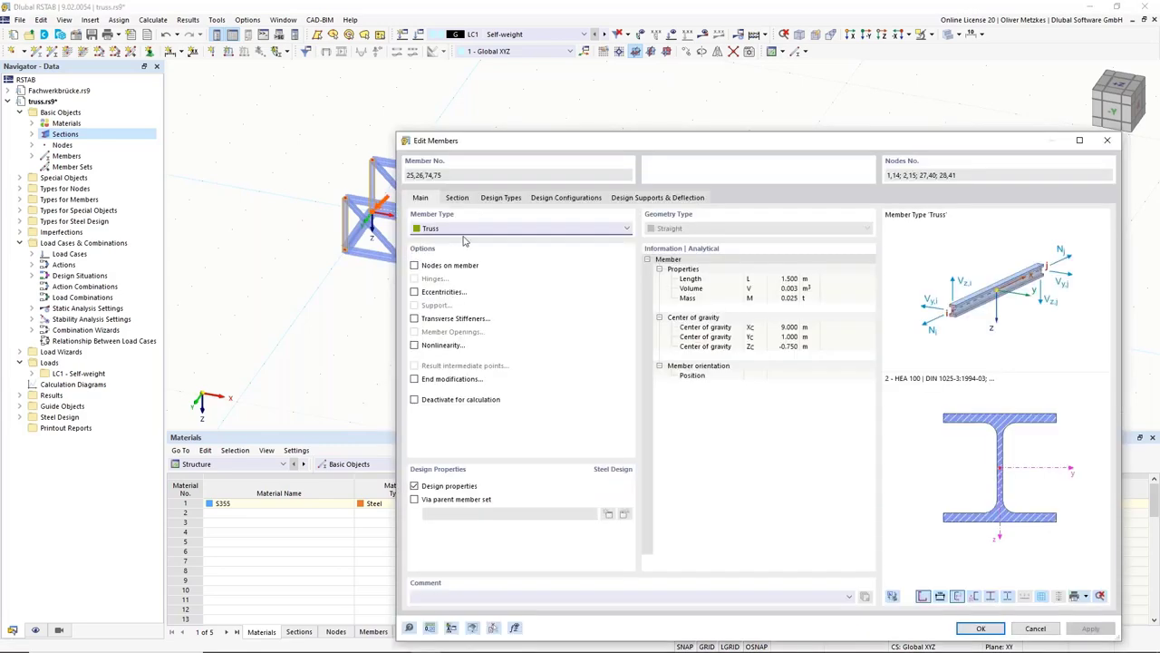
pyautogui.click(445, 232)
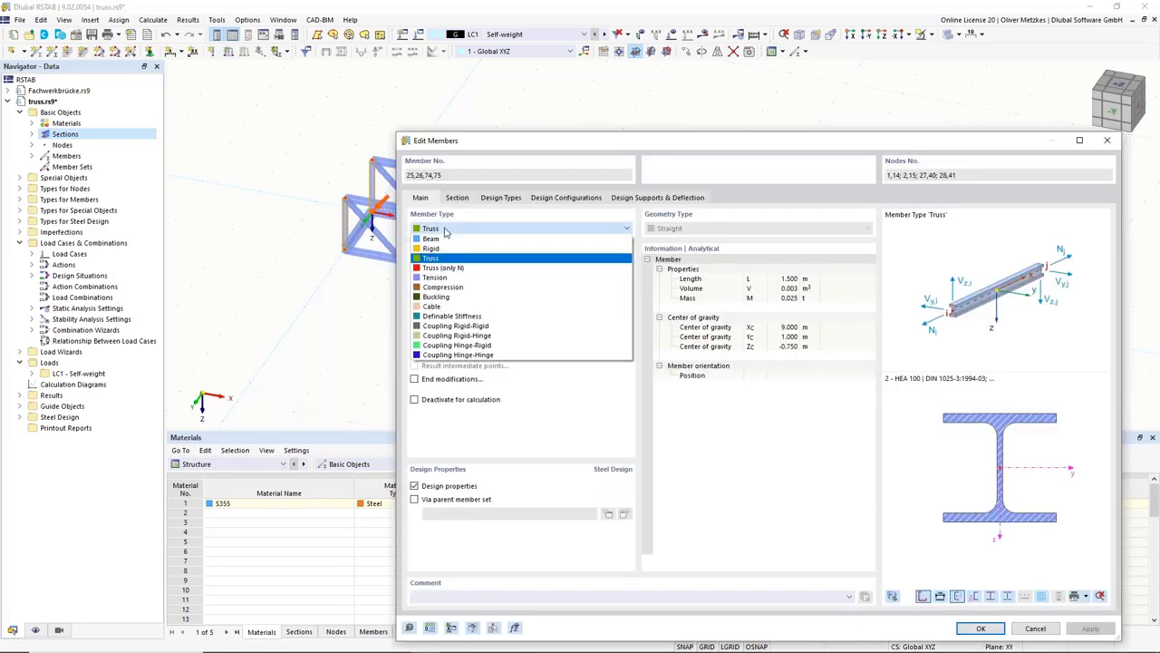
pyautogui.click(440, 239)
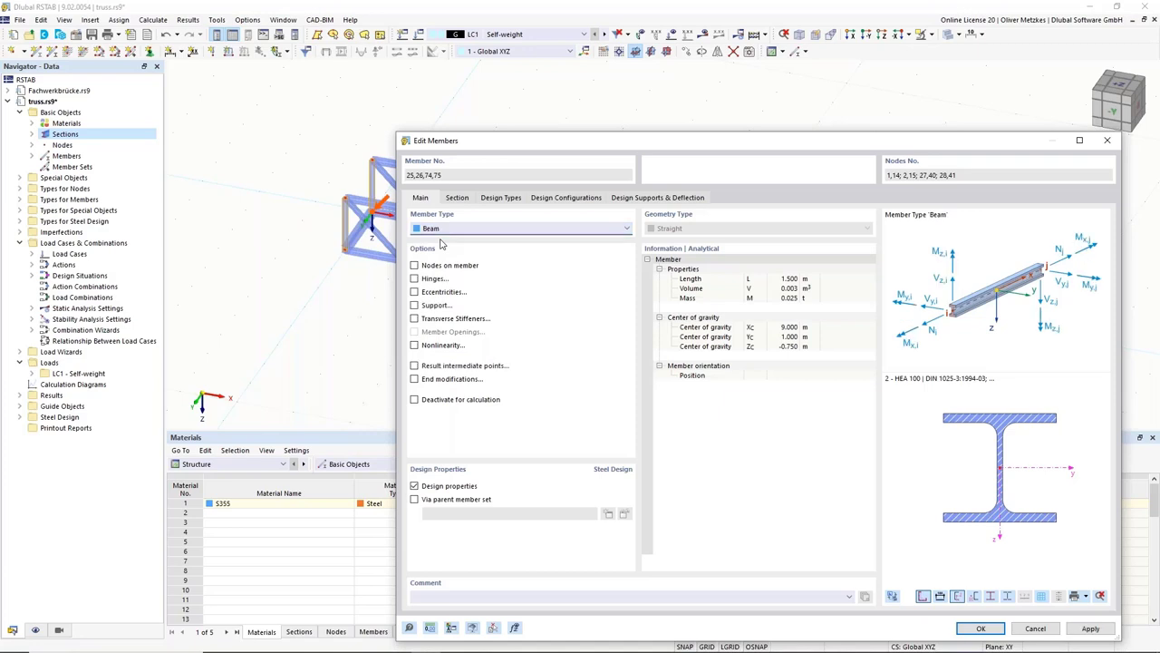
# Assign the HEB 200 end frames section to the four end verticals and apply the member changes
pyautogui.click(458, 198)
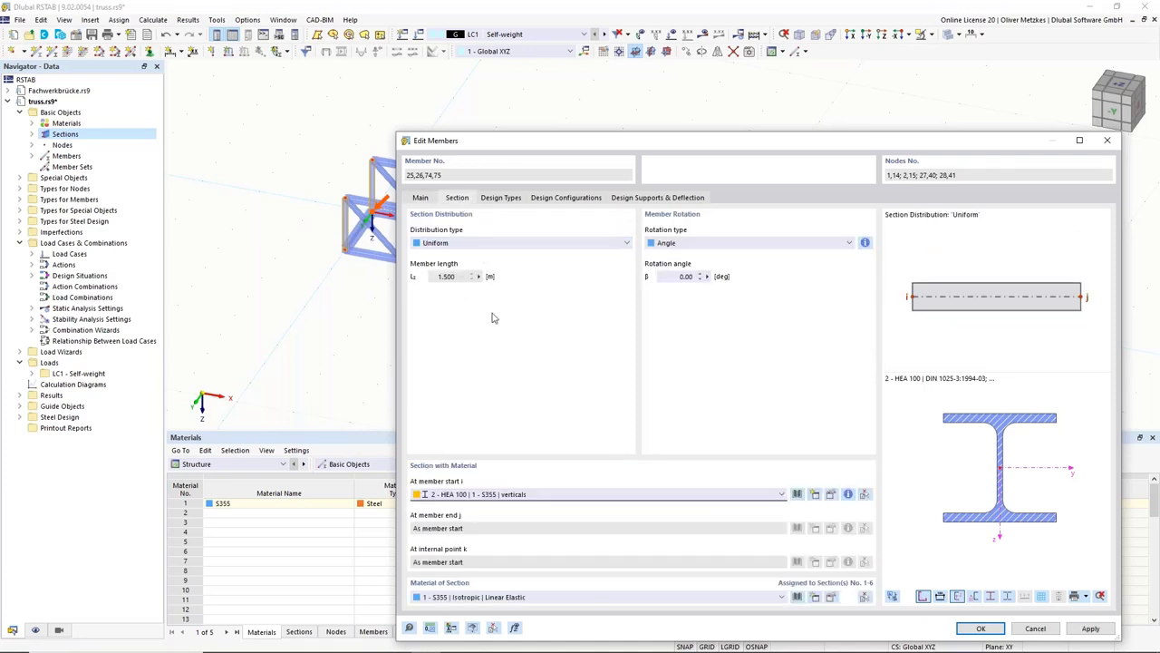
pyautogui.click(533, 493)
pyautogui.click(531, 549)
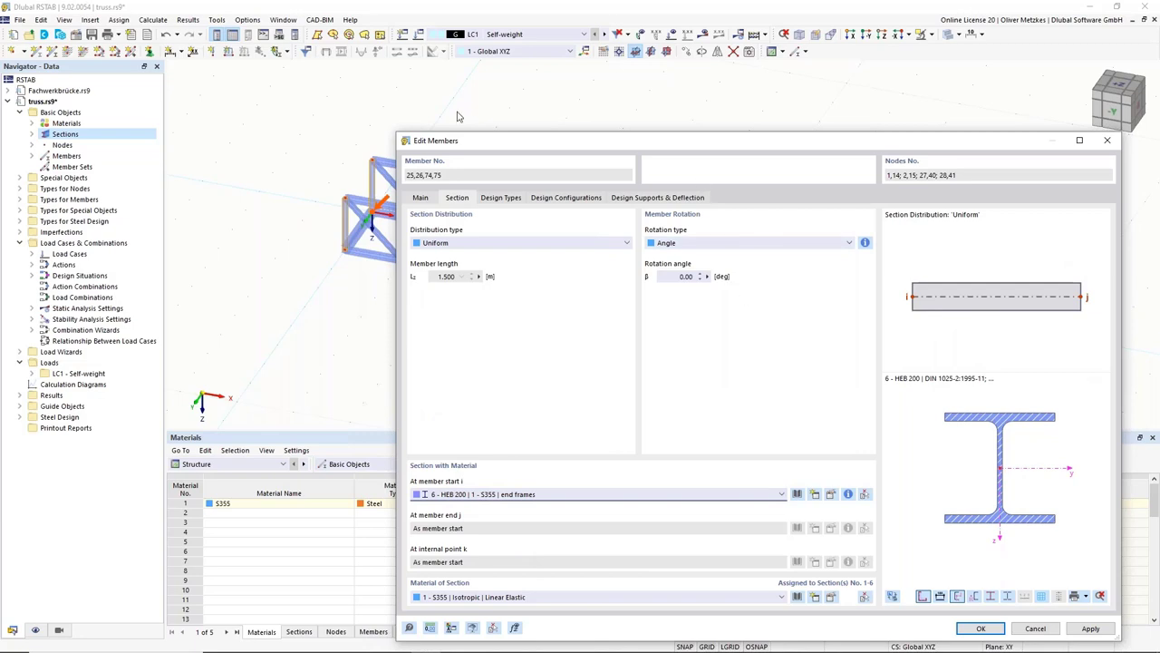
pyautogui.doubleClick(671, 276)
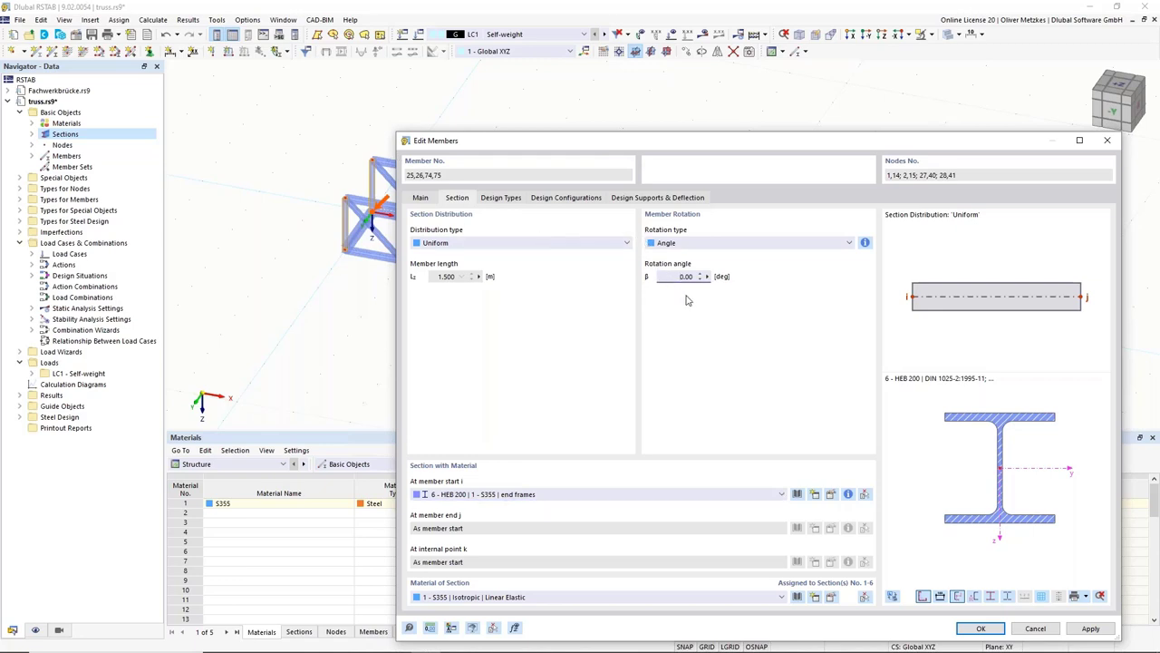
pyautogui.click(981, 628)
# Copy the end-frame cross beam at the origin to the lower chord end nodes at the opposite end of the bridge
pyautogui.scroll(5, 334, 262)
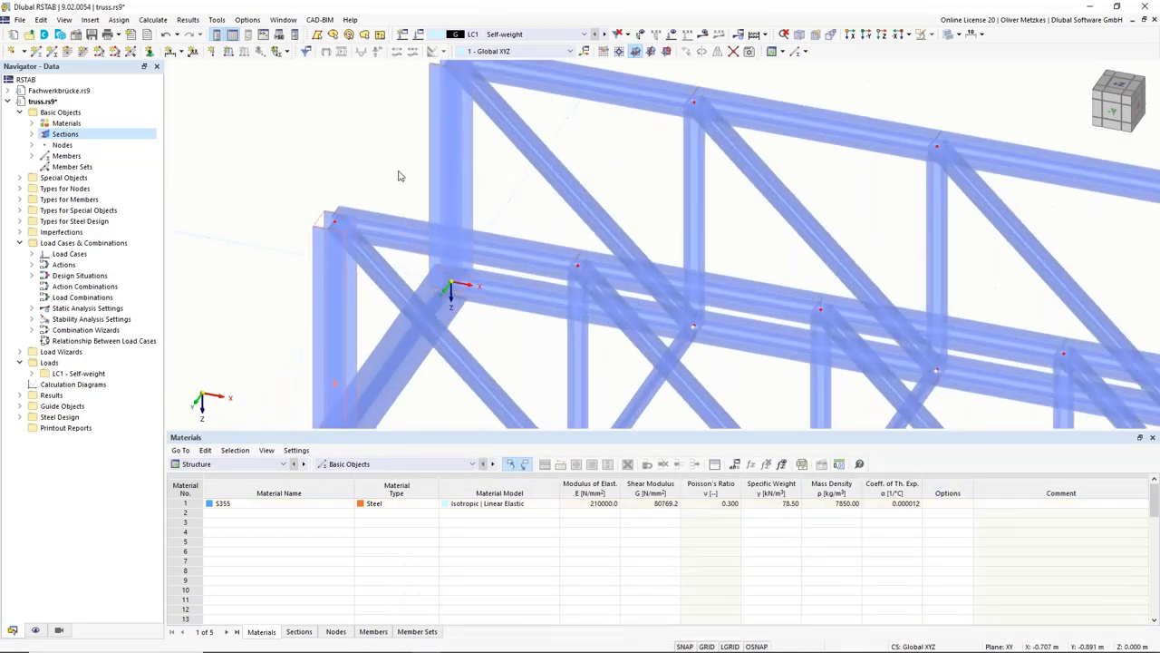
pyautogui.scroll(-3, 474, 272)
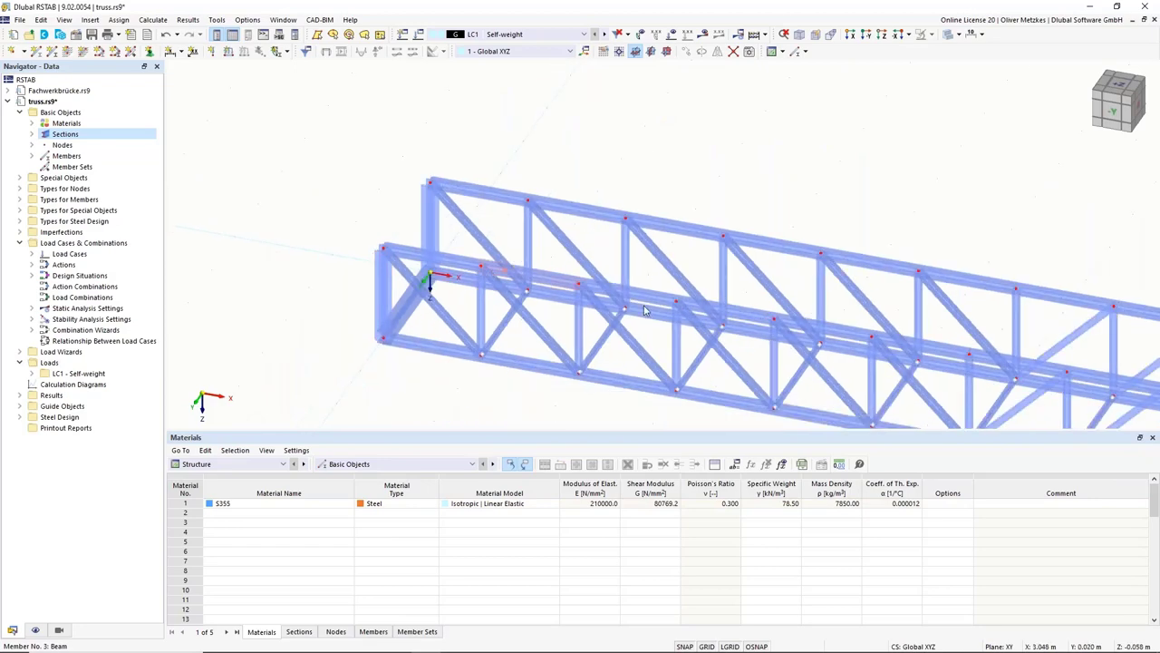
pyautogui.keyDown('ctrl'); pyautogui.moveTo(474, 272); pyautogui.dragTo(851, 261, button='middle'); pyautogui.keyUp('ctrl')
pyautogui.scroll(-2, 463, 227)
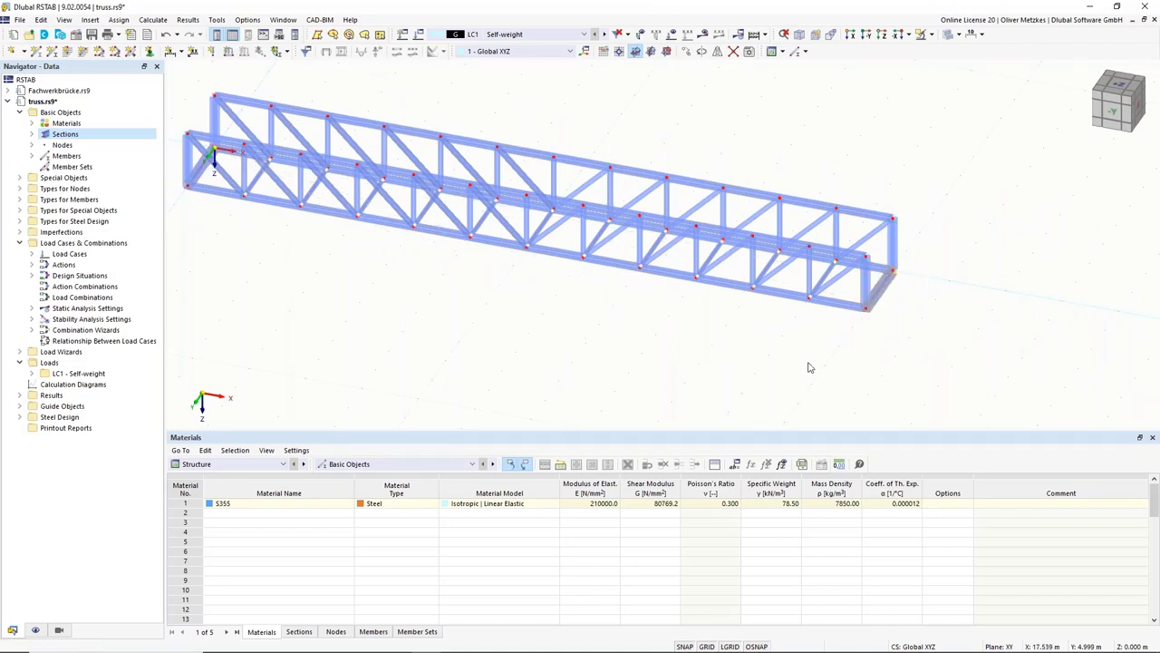
pyautogui.moveTo(569, 353); pyautogui.dragTo(670, 410, button='middle')
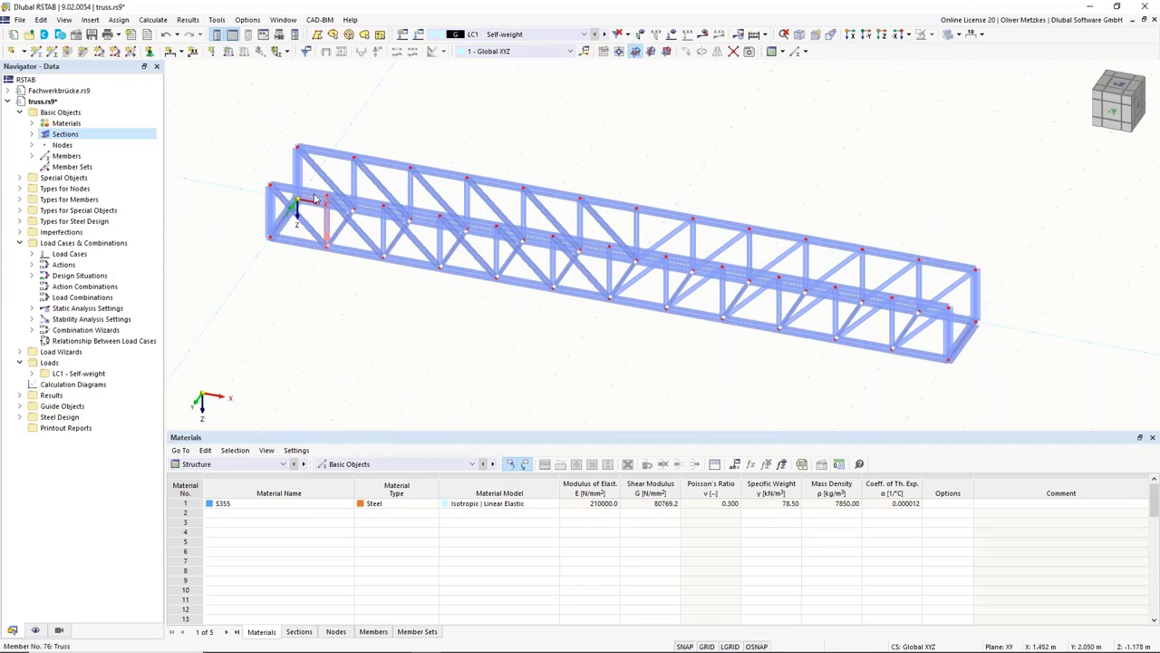
# Set up a new single Tension member with the L 65x50x6 section in S355
pyautogui.keyDown('ctrl'); pyautogui.moveTo(456, 278); pyautogui.dragTo(346, 276, button='middle'); pyautogui.keyUp('ctrl')
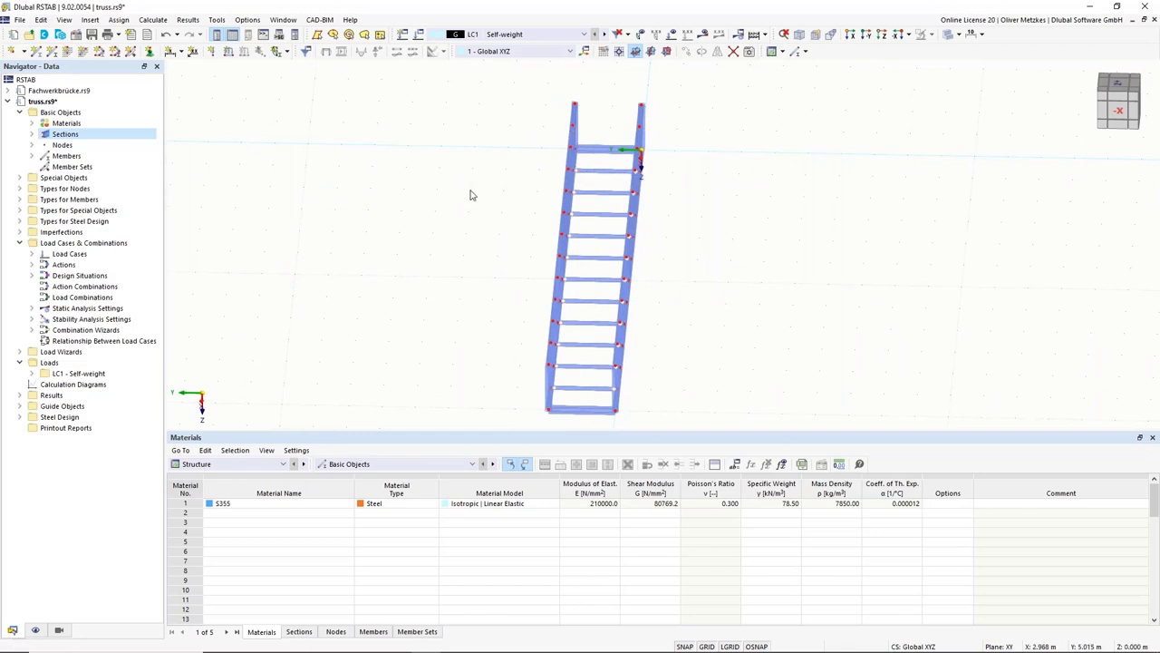
pyautogui.keyDown('ctrl'); pyautogui.moveTo(405, 190); pyautogui.dragTo(230, 109, button='middle'); pyautogui.keyUp('ctrl')
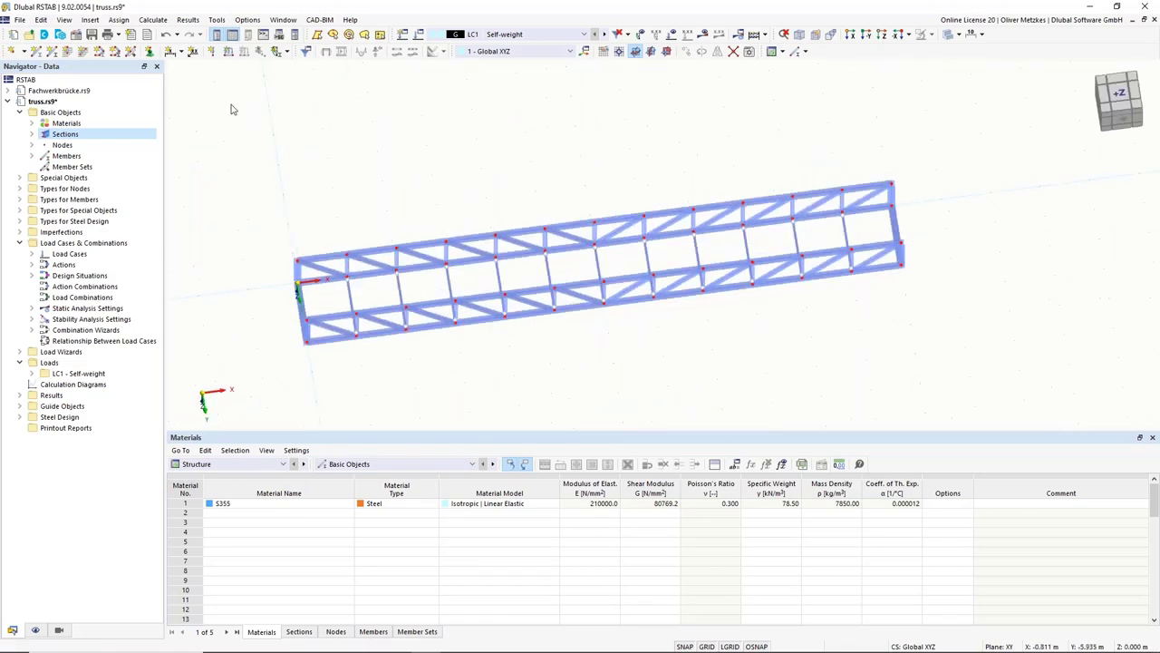
pyautogui.click(37, 51)
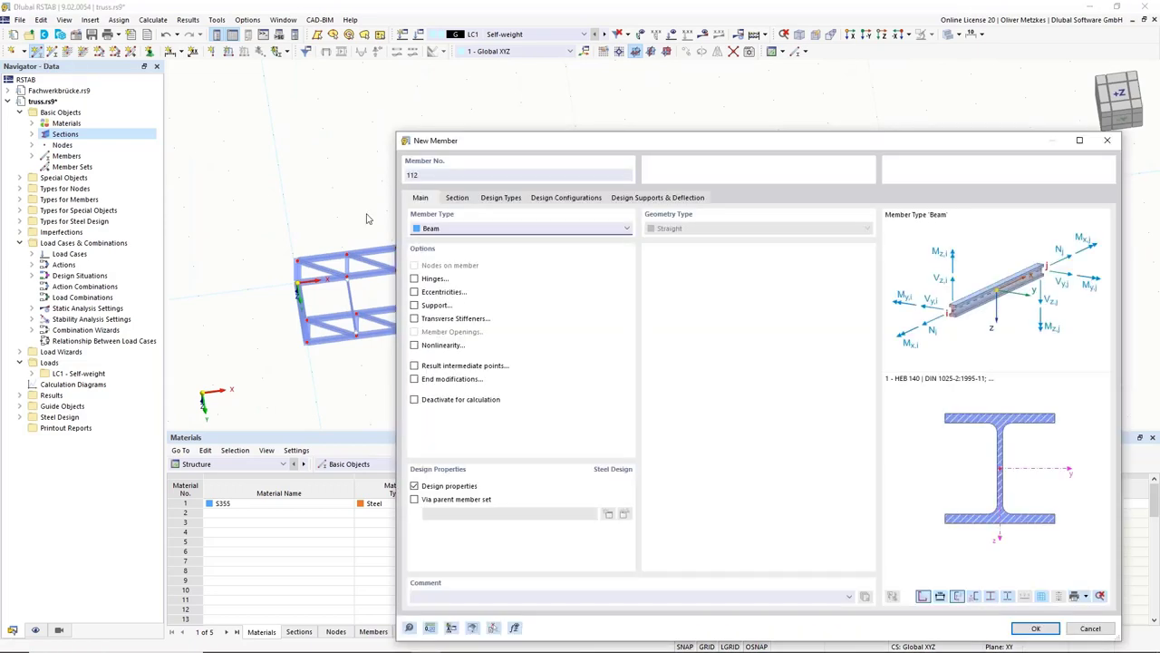
pyautogui.click(433, 228)
pyautogui.click(457, 279)
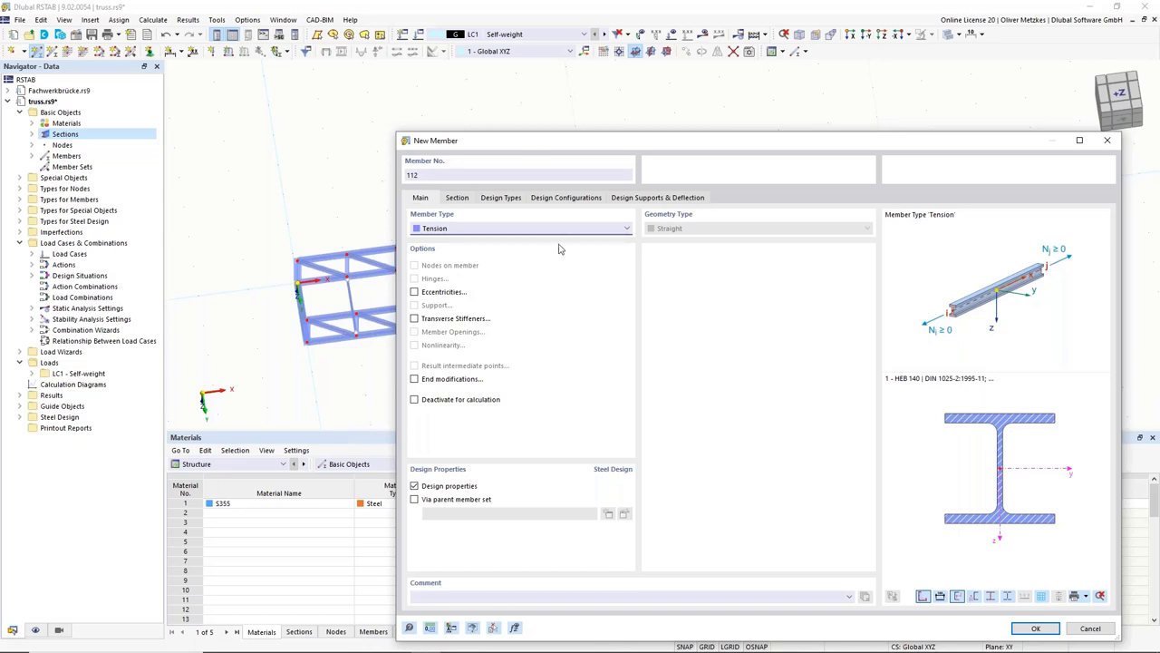
pyautogui.moveTo(549, 145); pyautogui.dragTo(595, 145)
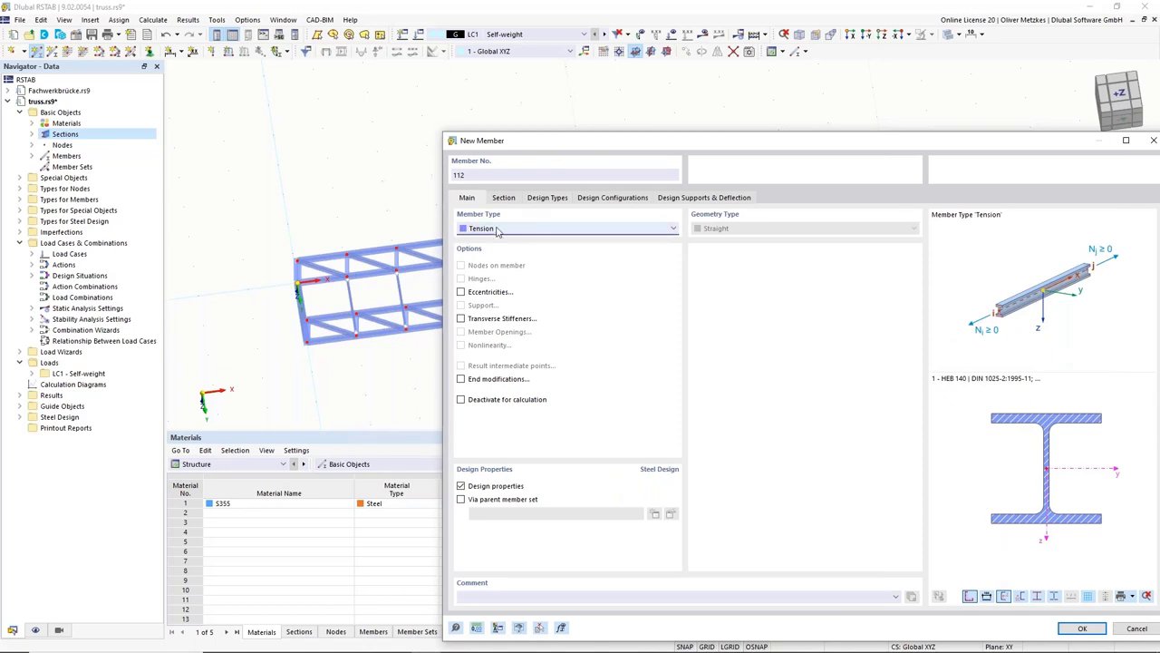
pyautogui.click(503, 199)
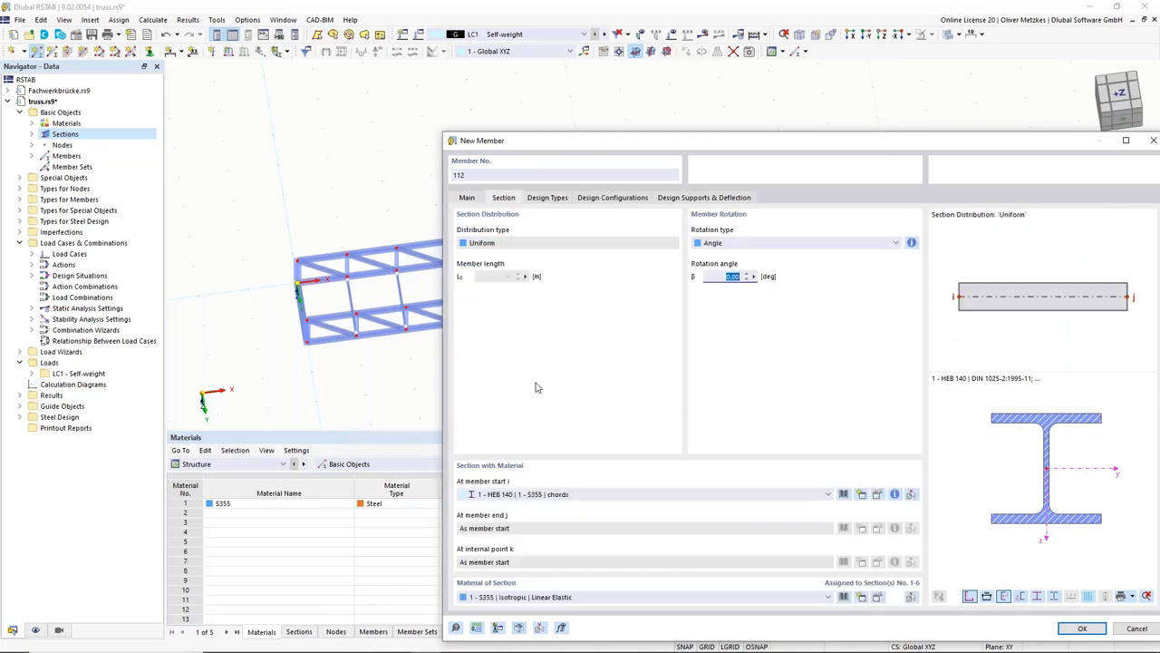
pyautogui.click(547, 494)
pyautogui.click(569, 544)
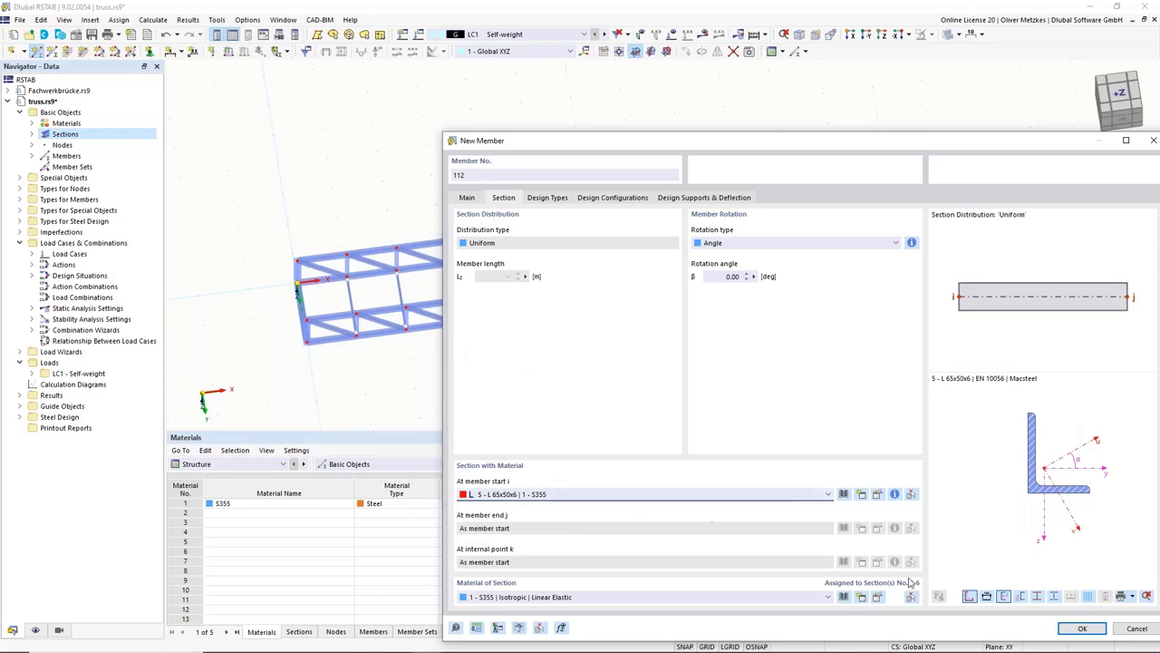
pyautogui.click(1082, 628)
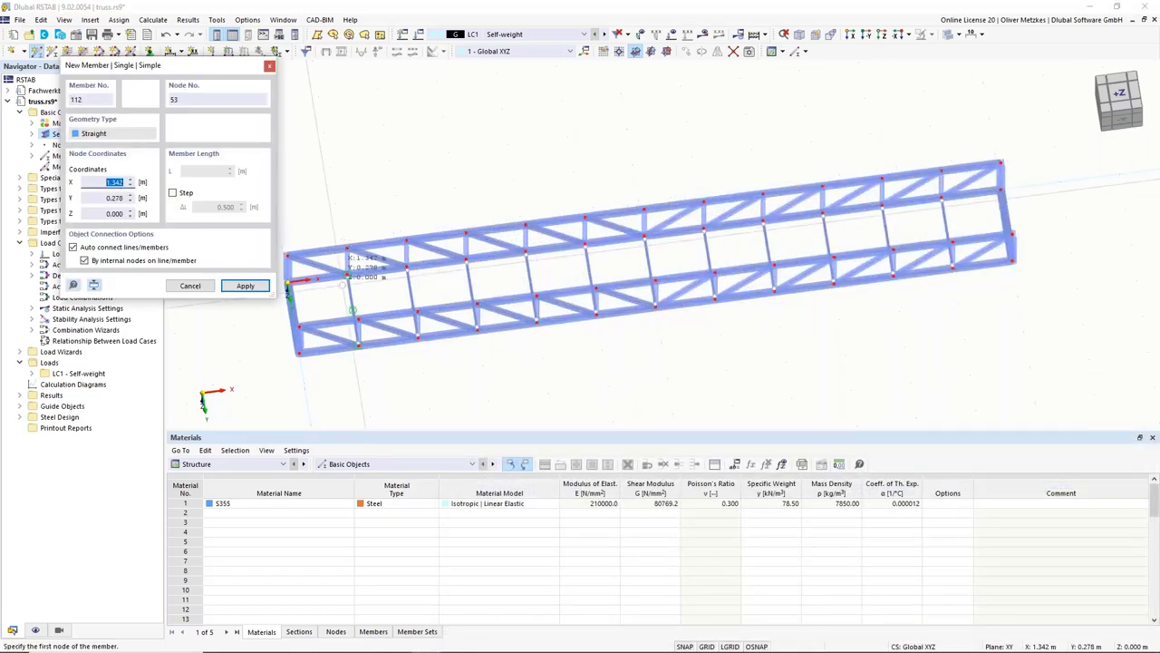
# Place two crossing tension diagonals between the lower chord nodes of the first bay, X 0 to 1.5 m, and select both
pyautogui.click(283, 280)
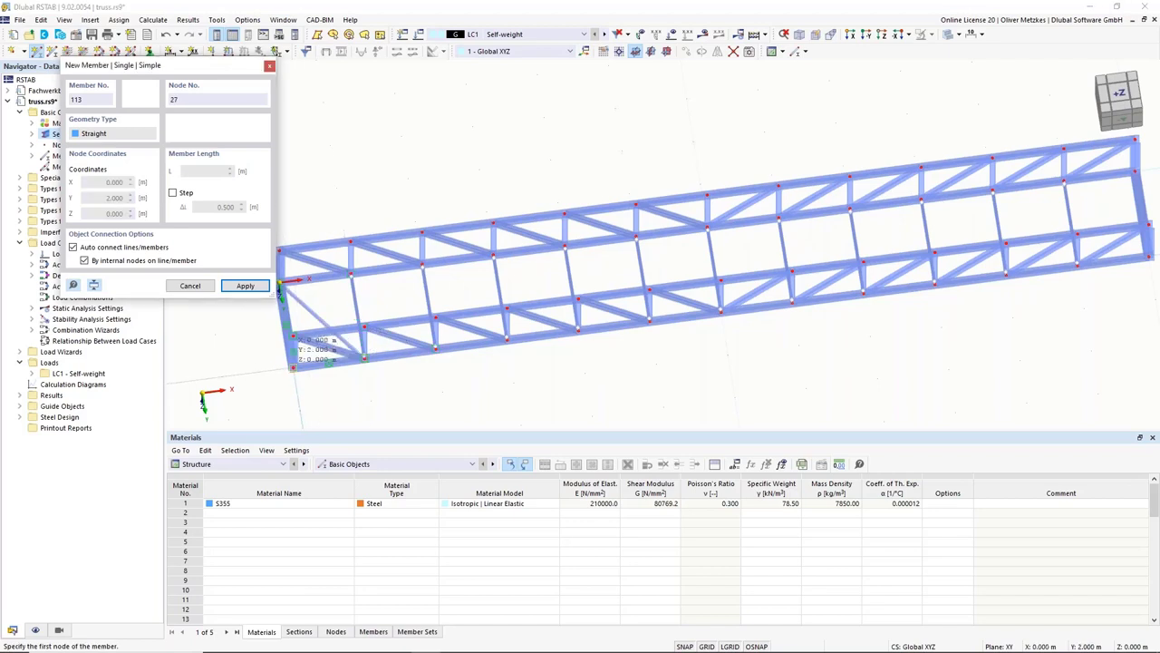
pyautogui.click(356, 313)
pyautogui.press('Escape')
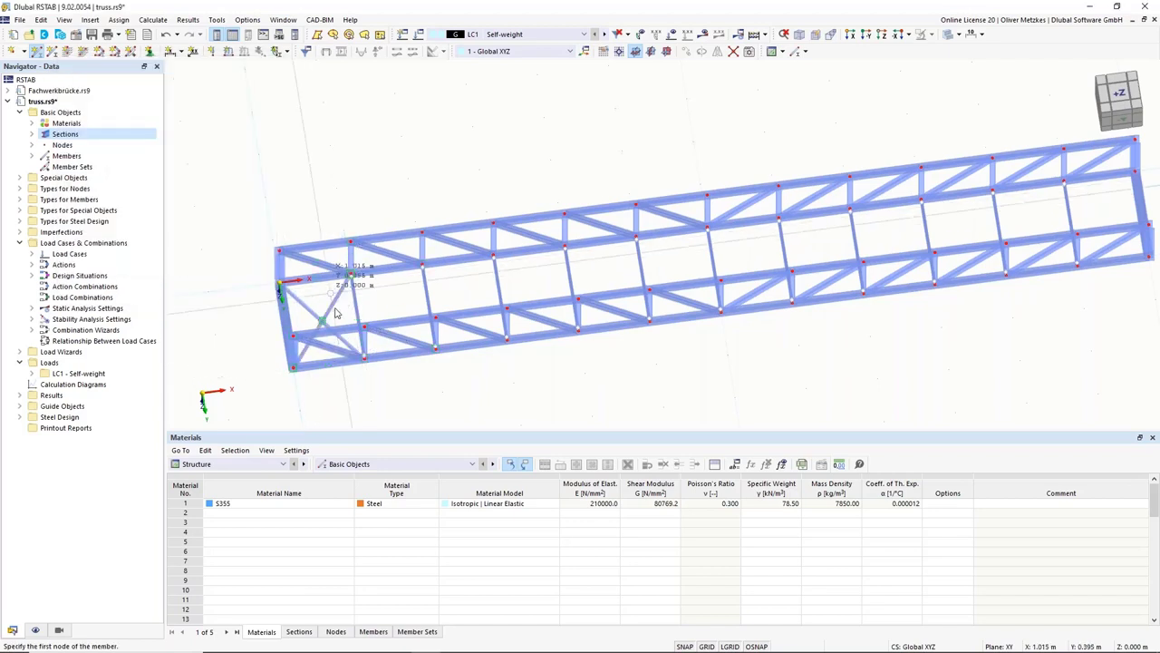
pyautogui.press('Escape')
pyautogui.click(317, 309)
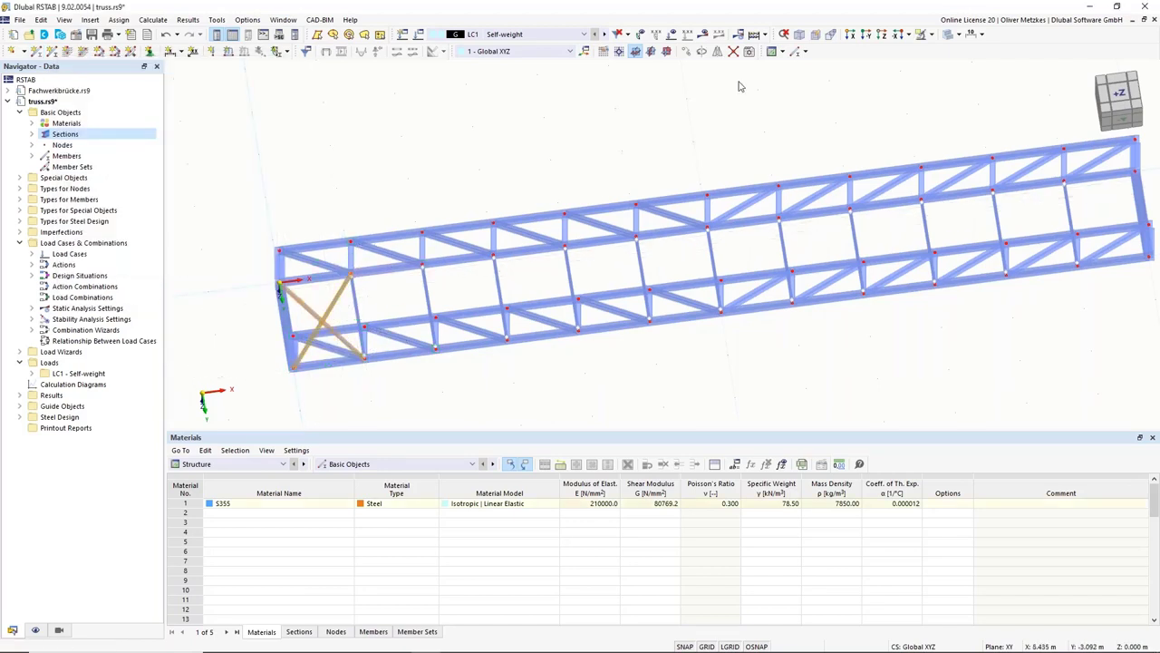
# Copy the two crossing tension diagonals once by 1.5 m in X into the second bay
pyautogui.click(684, 52)
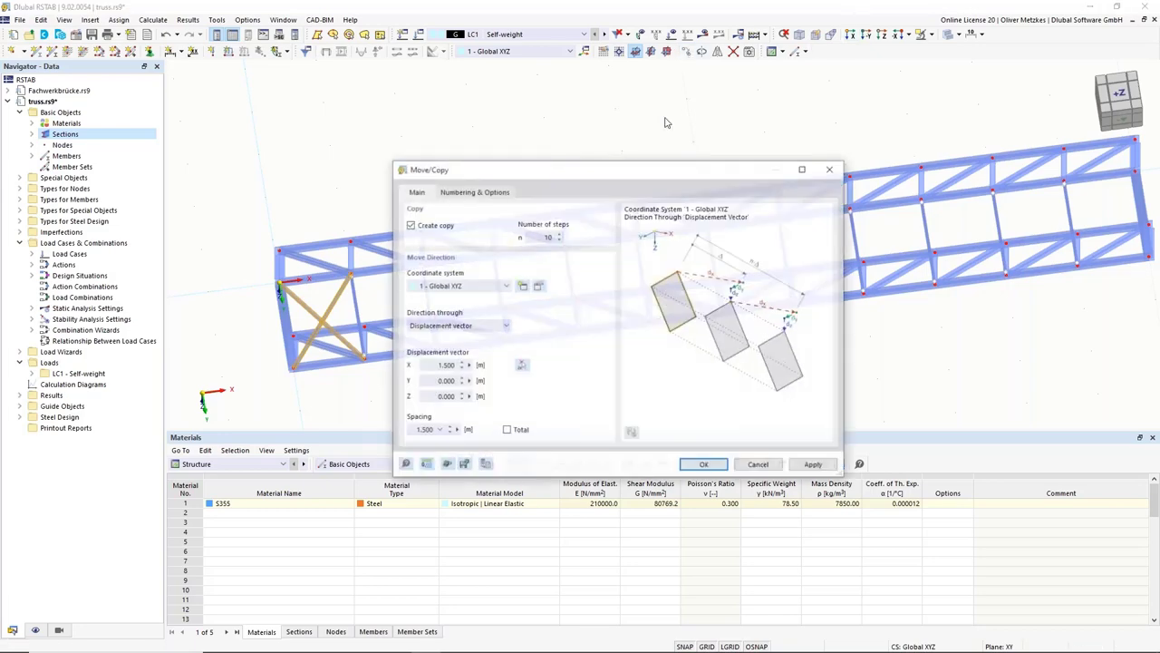
pyautogui.moveTo(541, 237); pyautogui.dragTo(597, 235)
pyautogui.write('1')
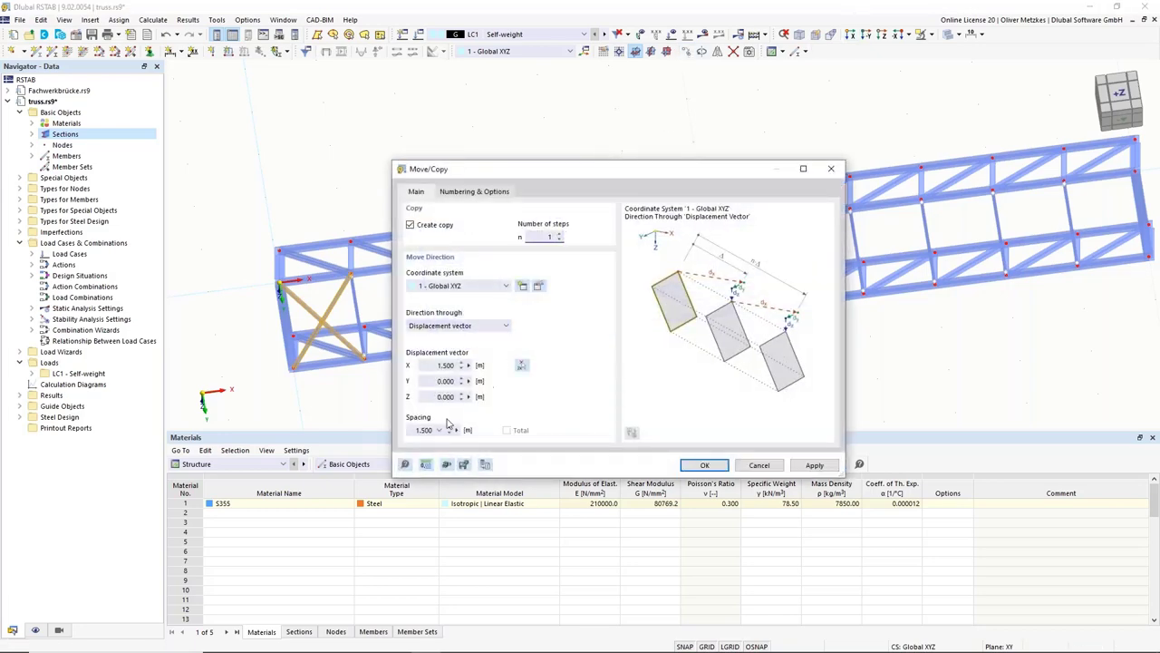
pyautogui.click(705, 465)
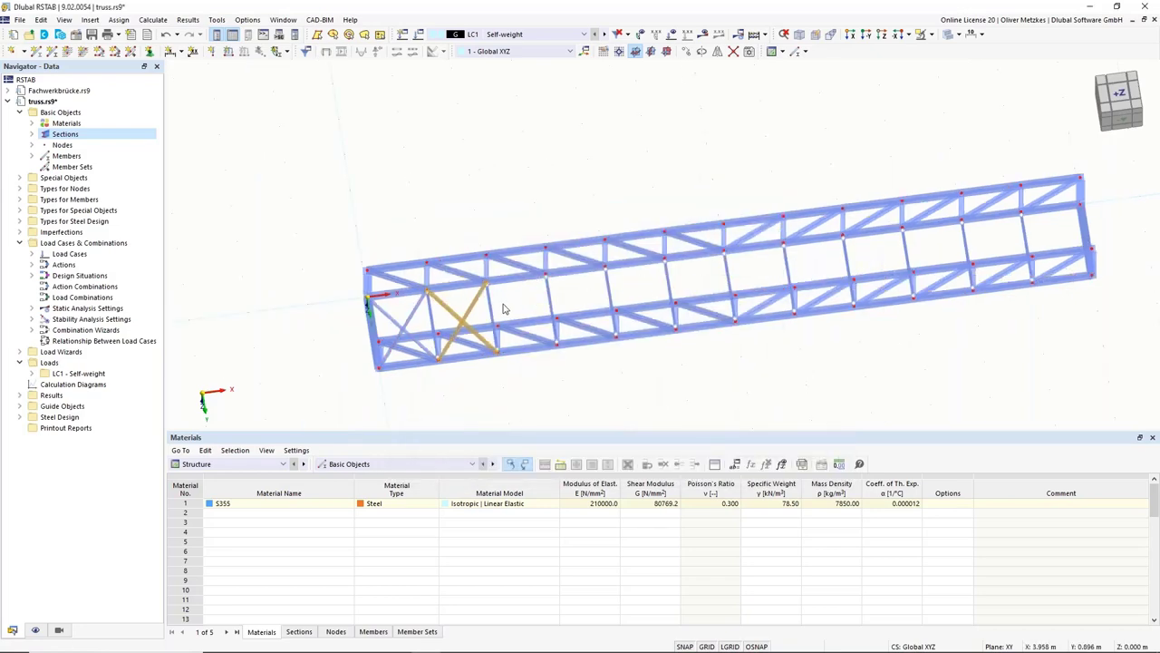
# Copy the second bay's crossing diagonals 10 times at 1.5 m spacing in X to brace the remaining bays
pyautogui.scroll(5, 499, 315)
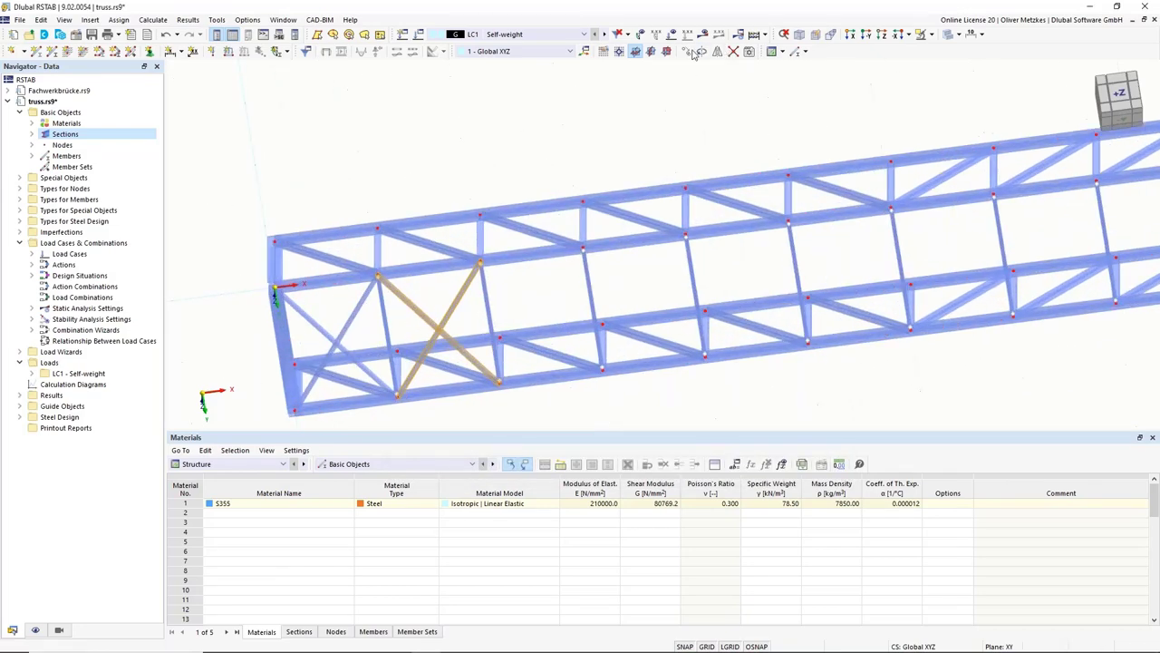
pyautogui.click(688, 50)
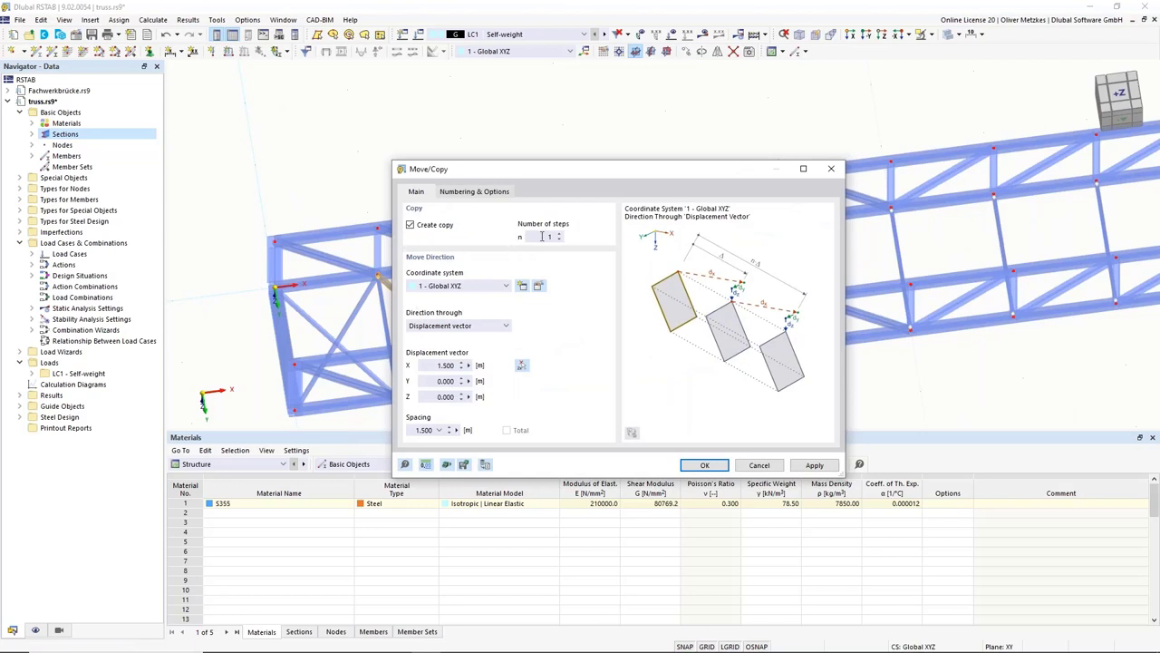
pyautogui.doubleClick(542, 235)
pyautogui.moveTo(635, 175); pyautogui.dragTo(739, 156)
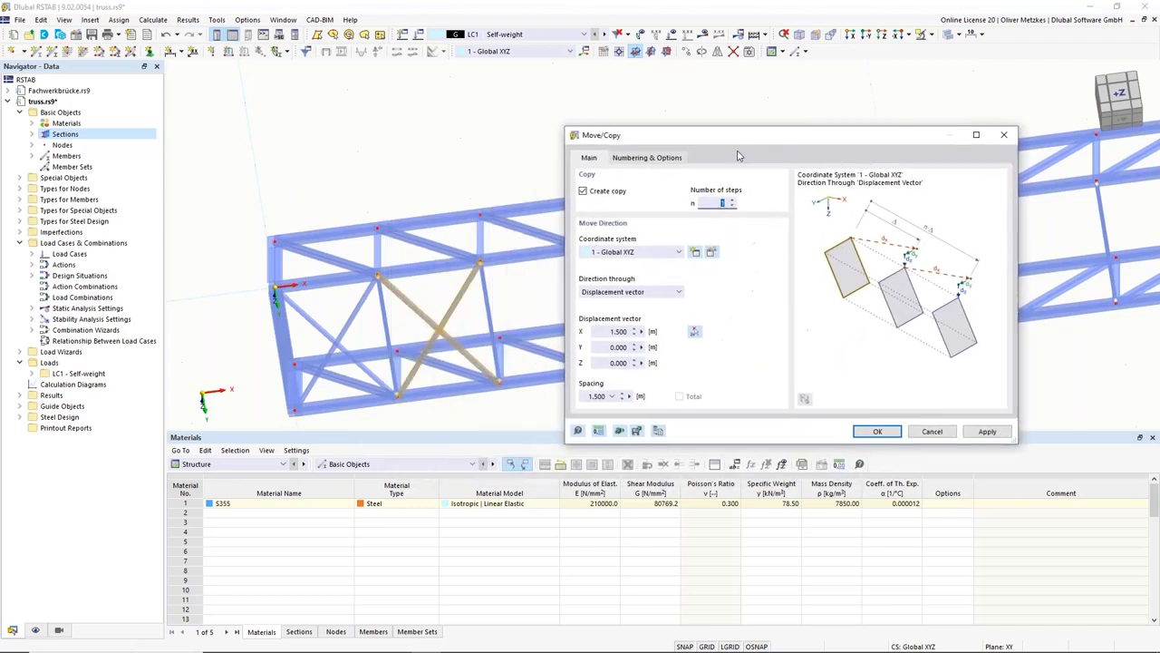
pyautogui.write('10')
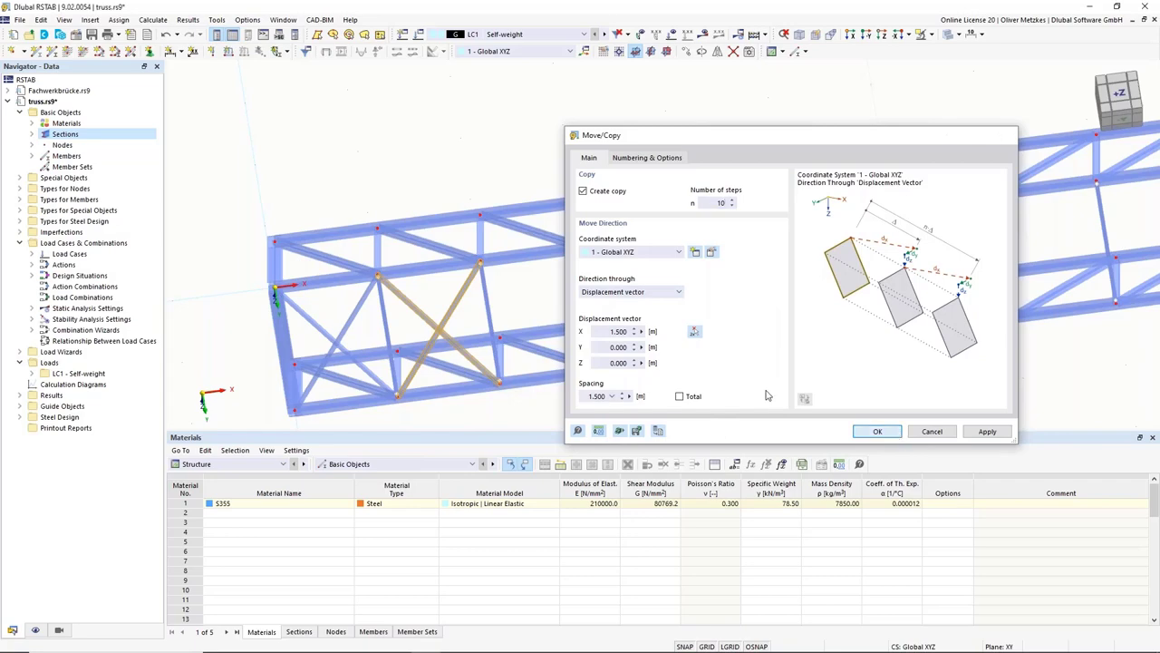
pyautogui.press('Return')
pyautogui.scroll(-3, 571, 325)
pyautogui.scroll(2, 571, 325)
pyautogui.scroll(-3, 635, 308)
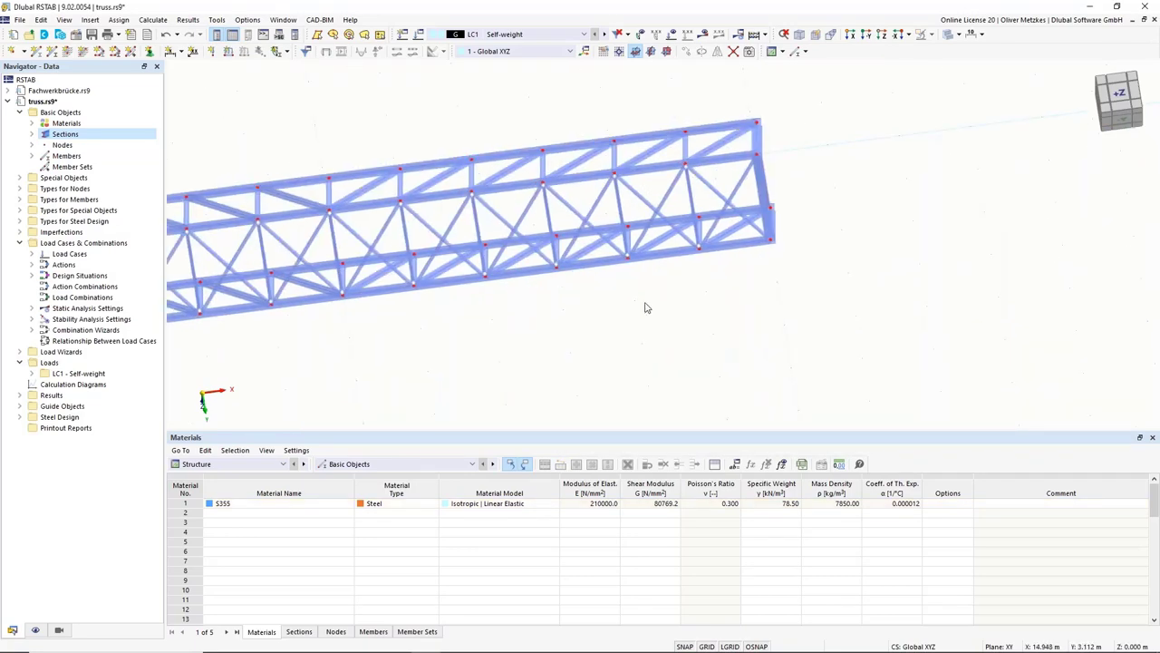
# Create a nodal support restraining uX, uY and uZ with all rotations free, and assign it to the lower chord node at the origin
pyautogui.keyDown('ctrl'); pyautogui.moveTo(580, 299); pyautogui.dragTo(607, 383, button='middle'); pyautogui.keyUp('ctrl')
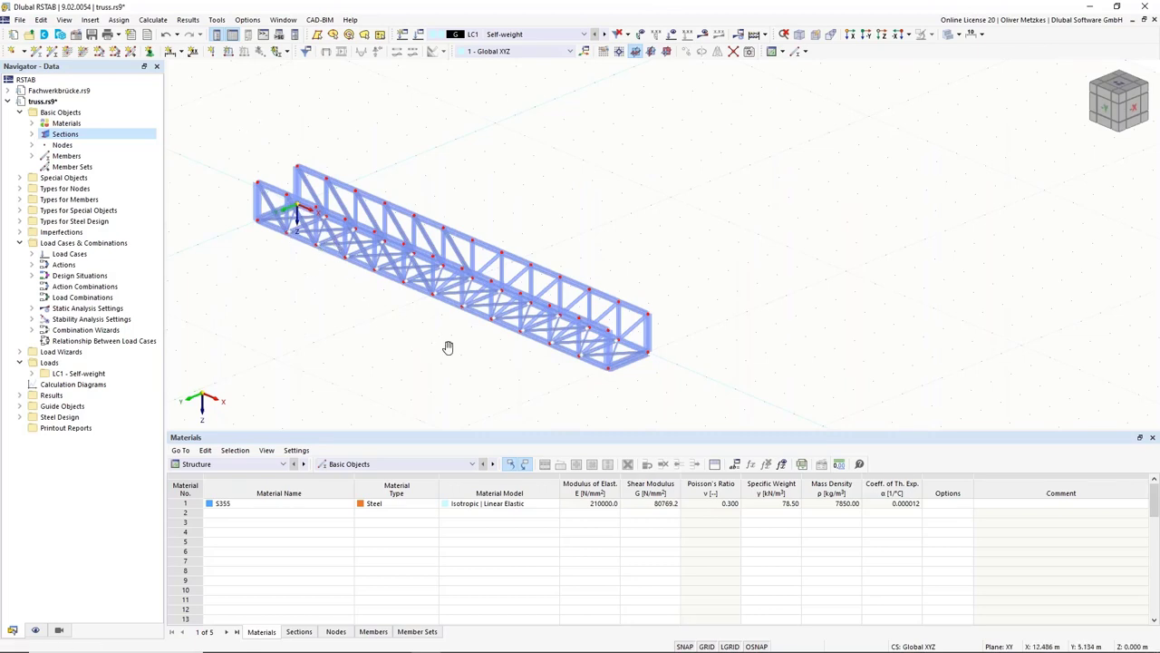
pyautogui.keyDown('ctrl'); pyautogui.moveTo(447, 345); pyautogui.dragTo(308, 154, button='middle'); pyautogui.keyUp('ctrl')
pyautogui.scroll(3, 389, 259)
pyautogui.scroll(-2, 389, 255)
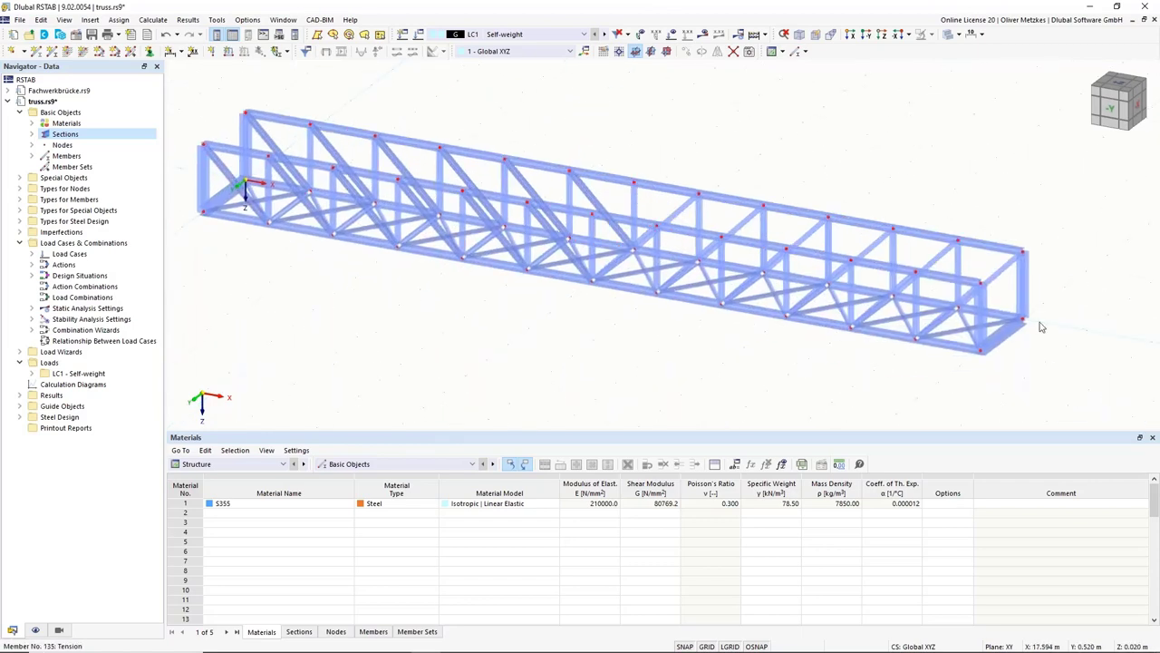
pyautogui.click(150, 55)
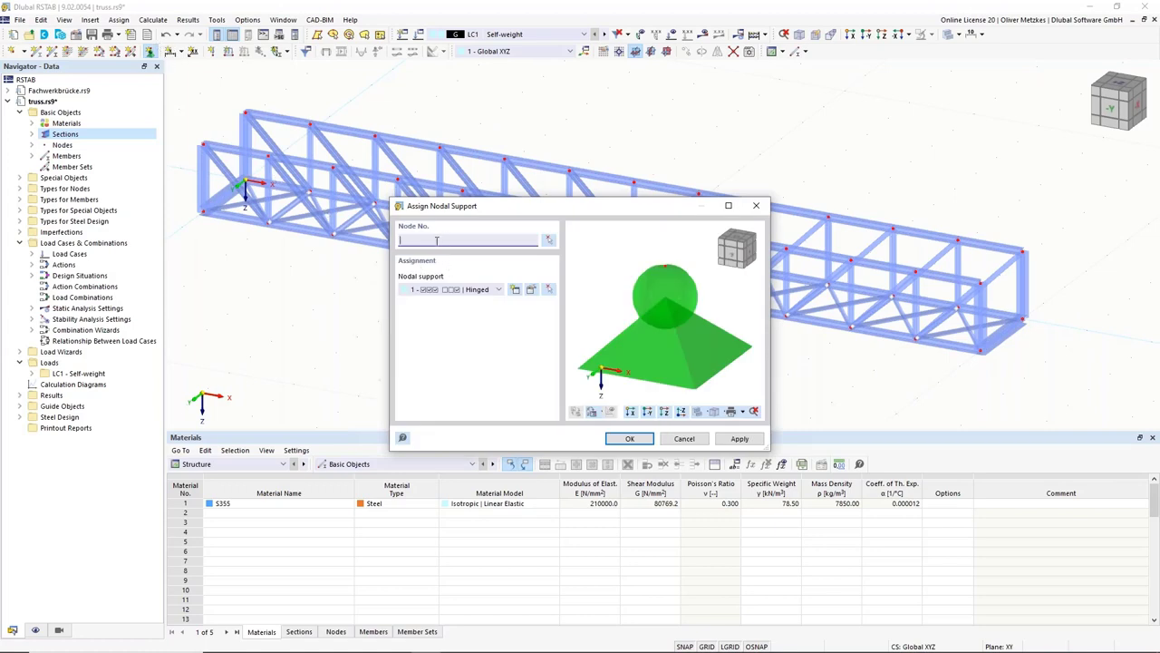
pyautogui.click(518, 290)
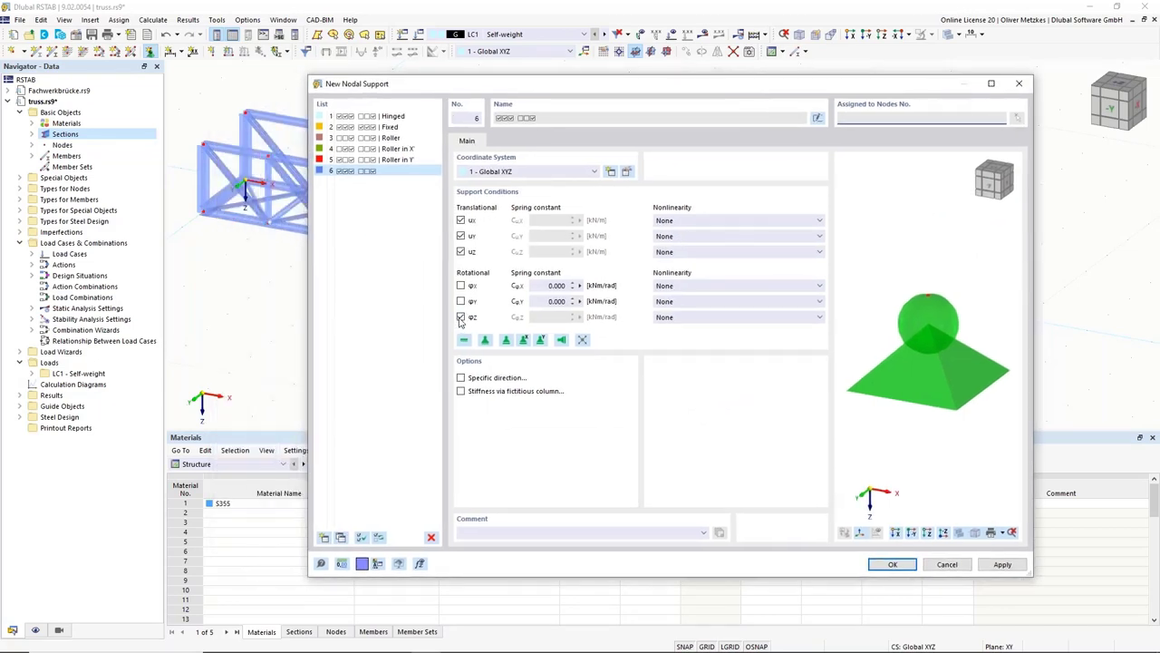
pyautogui.click(461, 316)
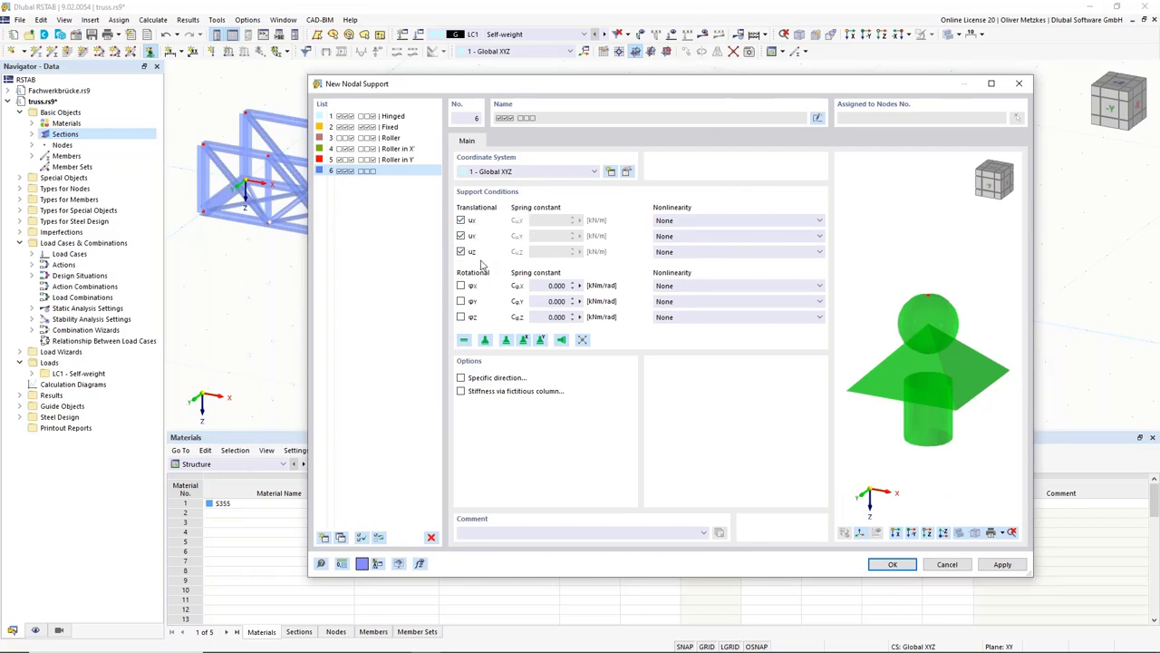
pyautogui.click(893, 564)
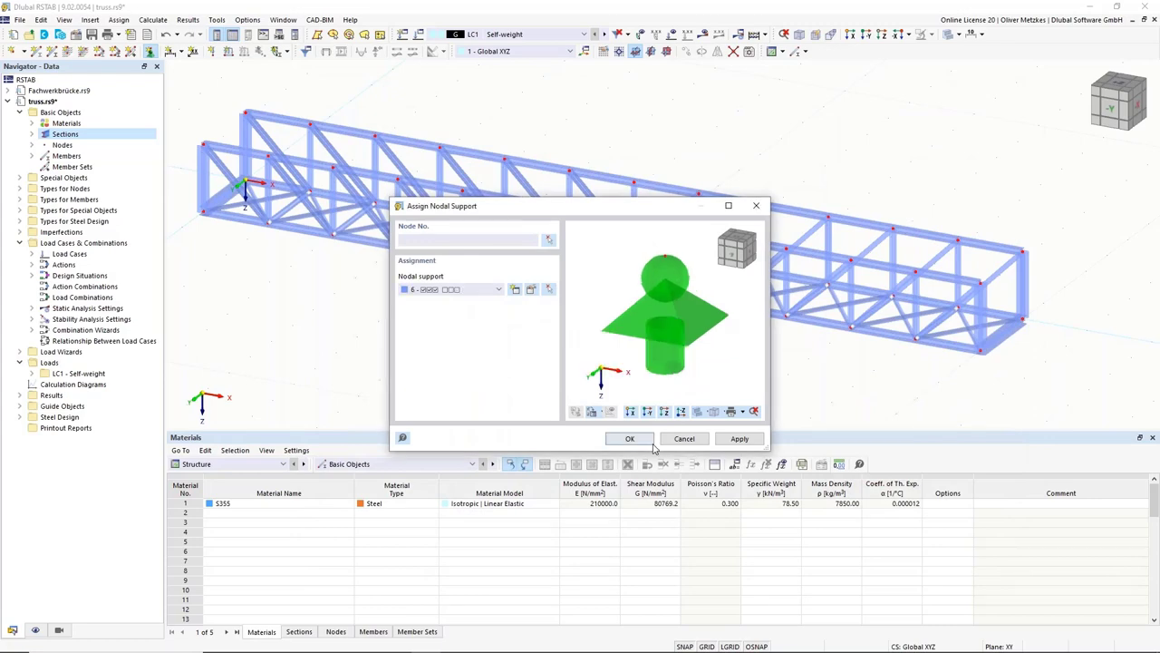
pyautogui.click(630, 438)
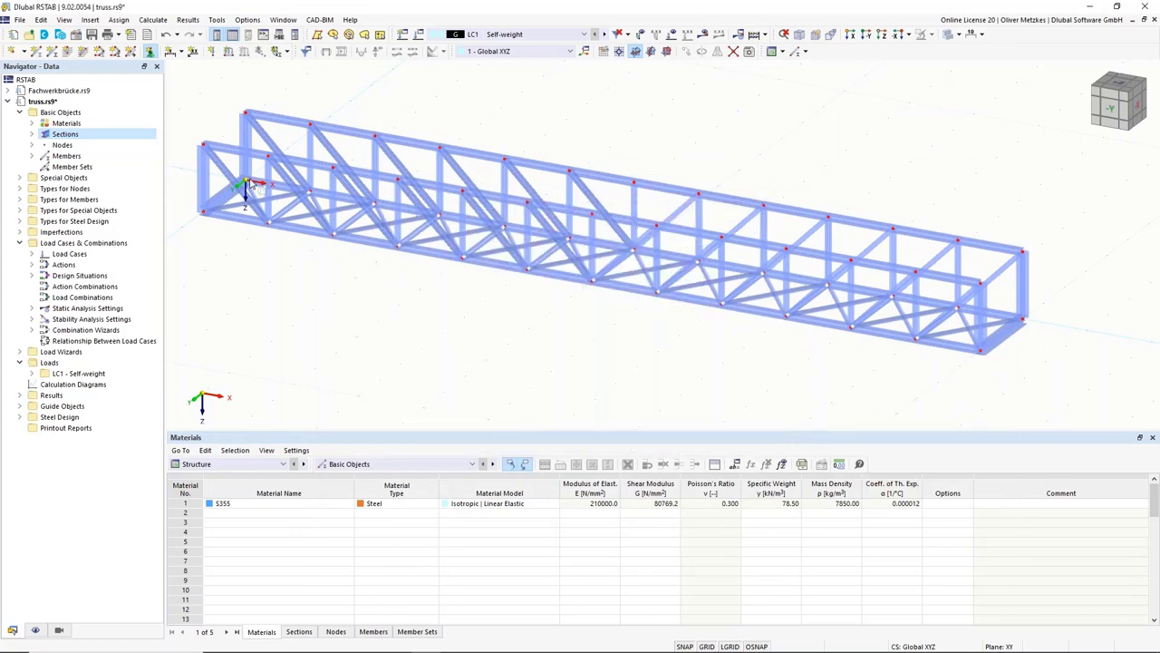
pyautogui.scroll(5, 243, 229)
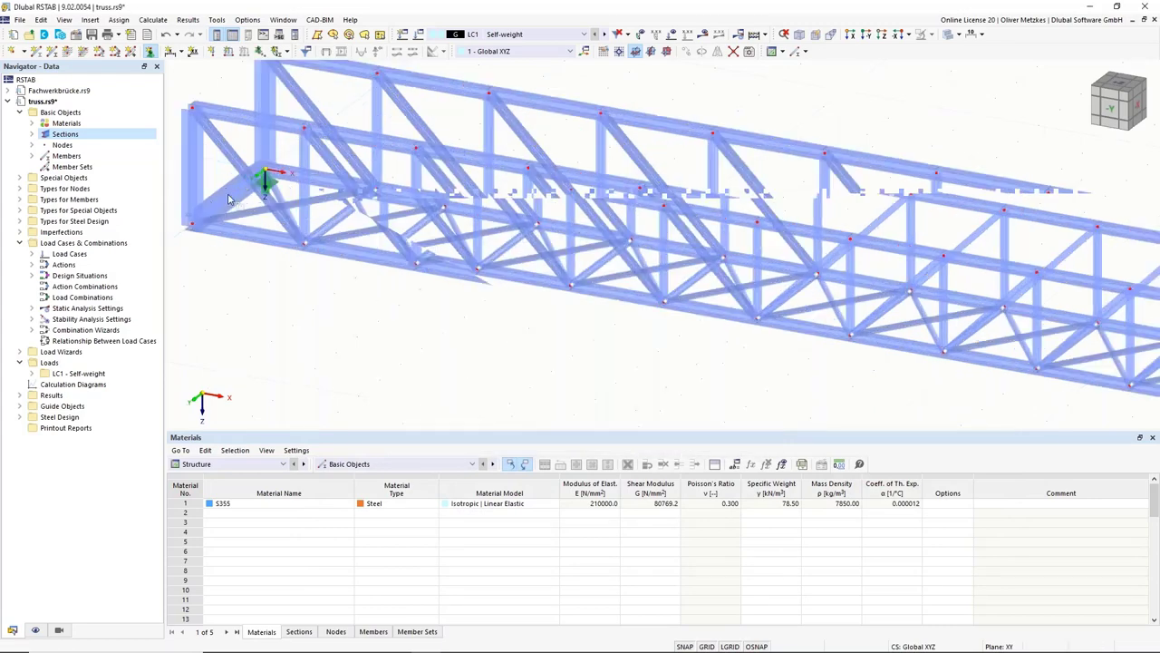
pyautogui.scroll(-5, 243, 229)
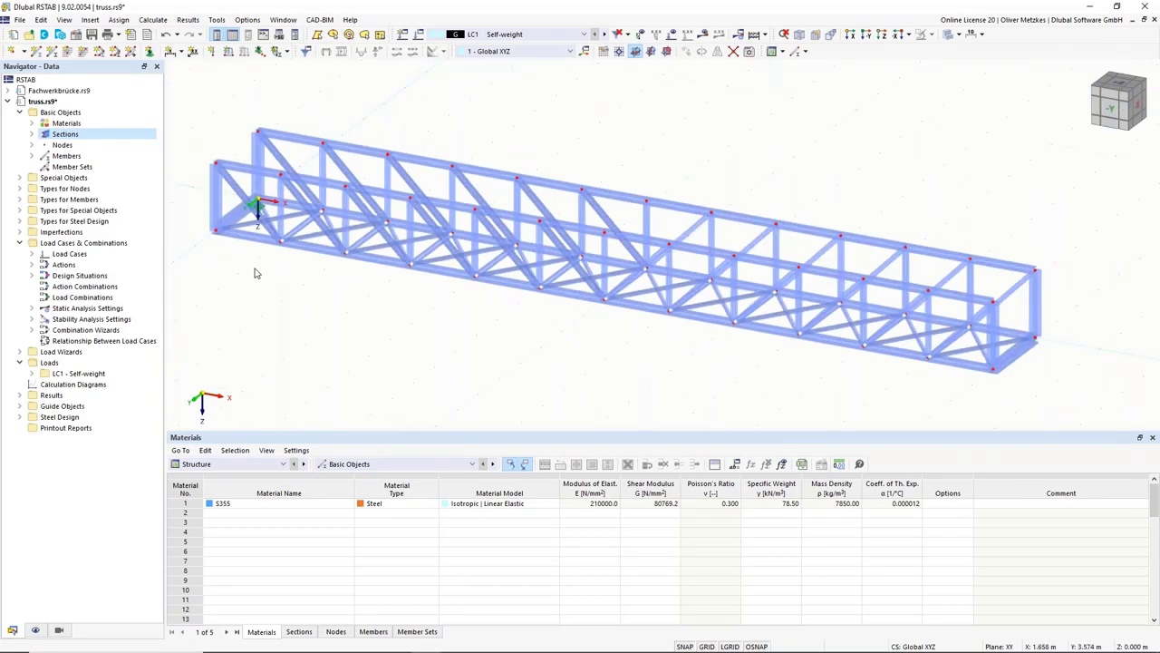
# Create a nodal support restraining only uX and uZ, and assign it to the second truss's lower end node at X = 0
pyautogui.click(151, 50)
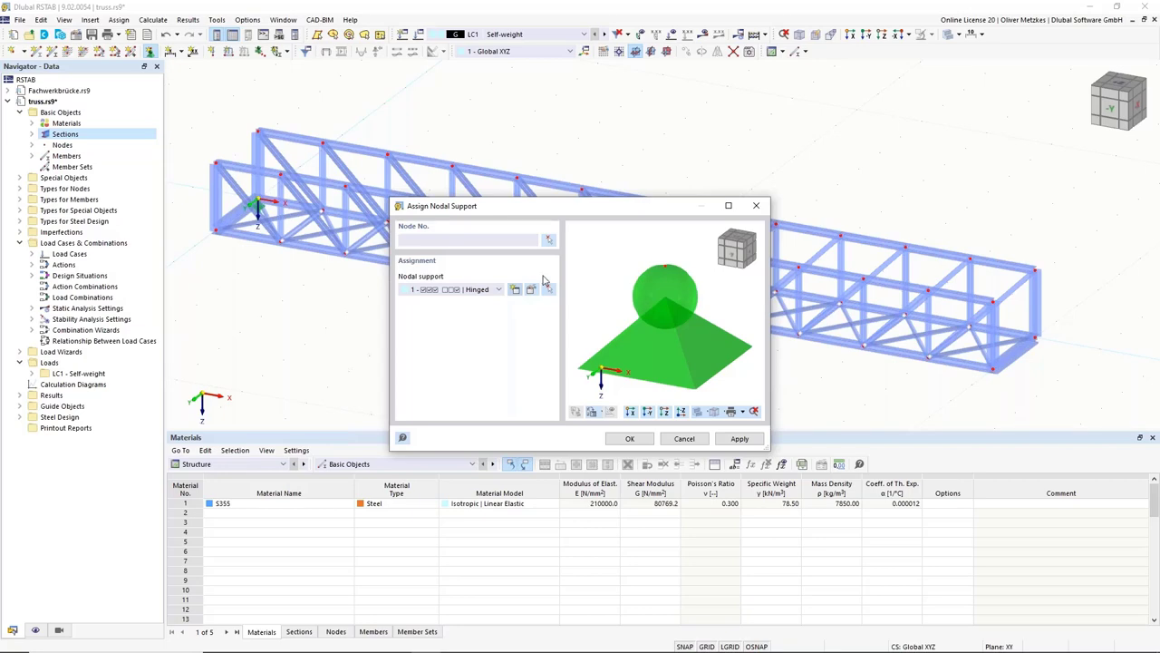
pyautogui.click(516, 288)
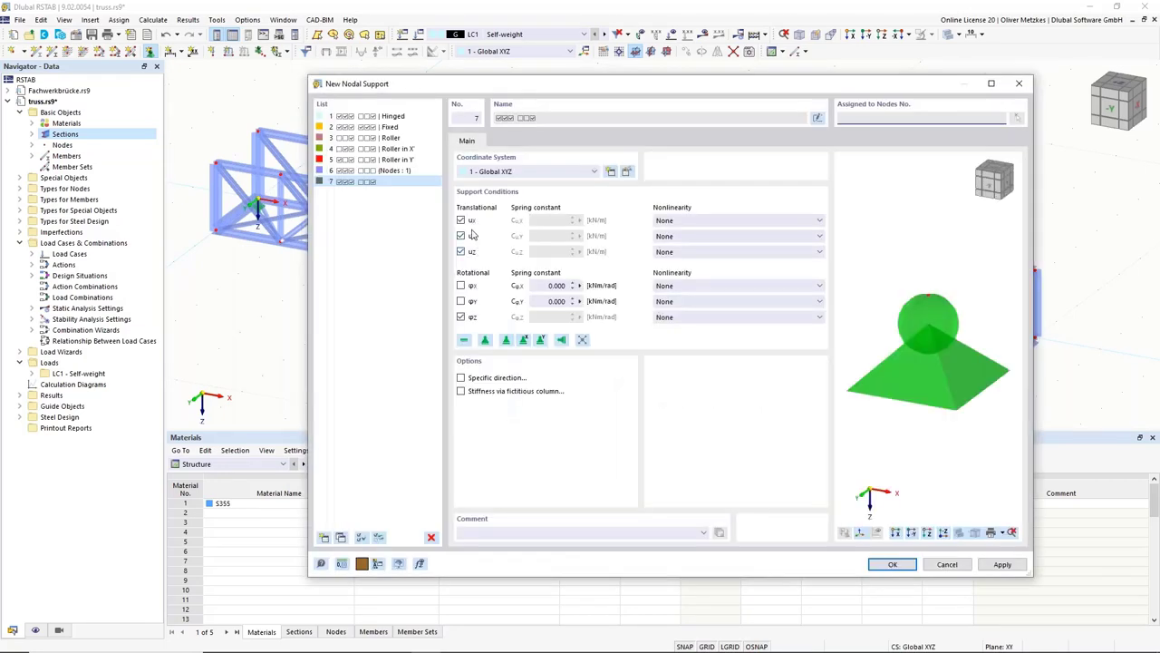
pyautogui.click(460, 235)
pyautogui.click(460, 316)
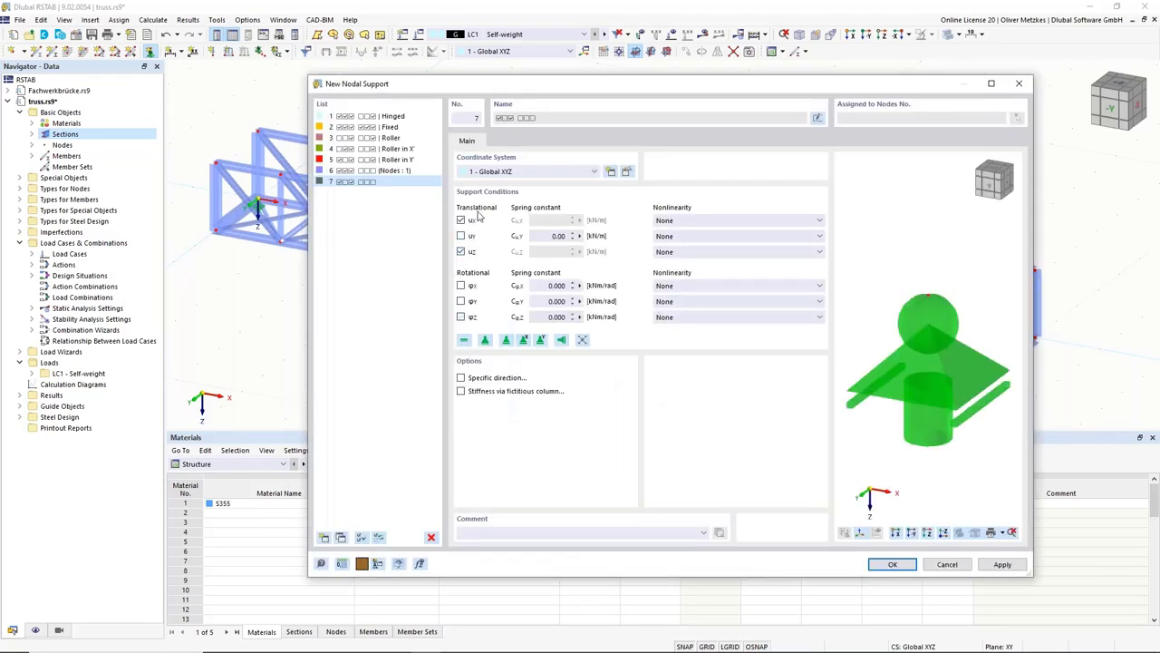
pyautogui.click(886, 564)
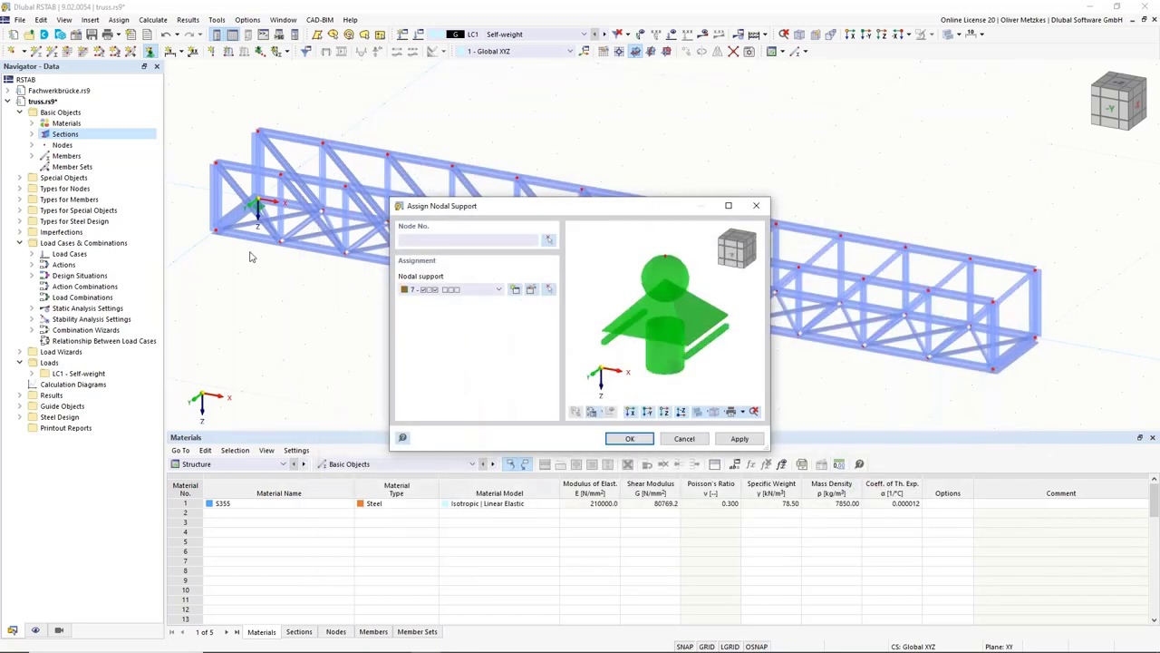
pyautogui.click(629, 438)
pyautogui.click(218, 238)
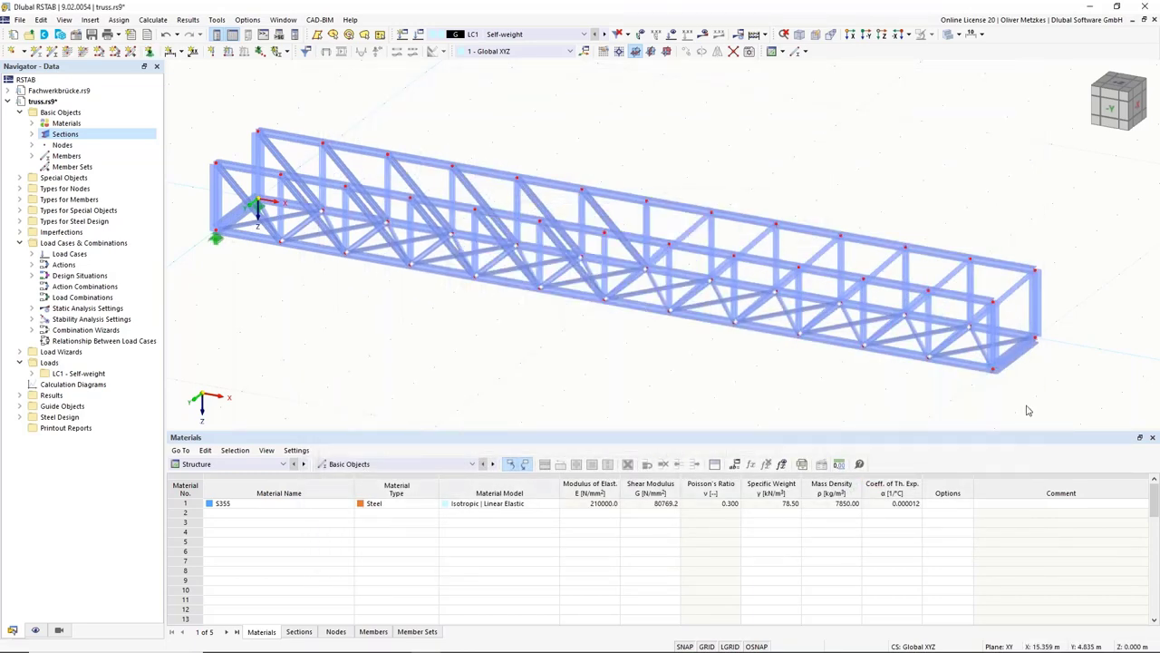
# Create a nodal support restraining only uY and uZ, and assign it to the first truss's lower chord node at the far end
pyautogui.moveTo(948, 329); pyautogui.dragTo(704, 261, button='middle')
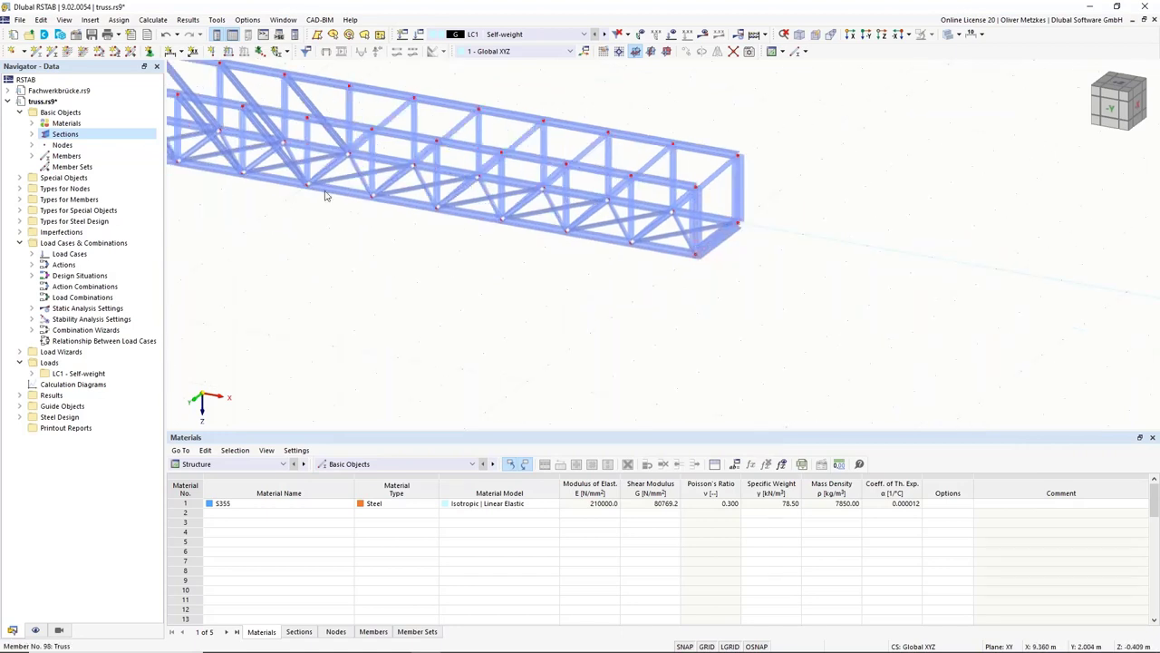
pyautogui.click(150, 50)
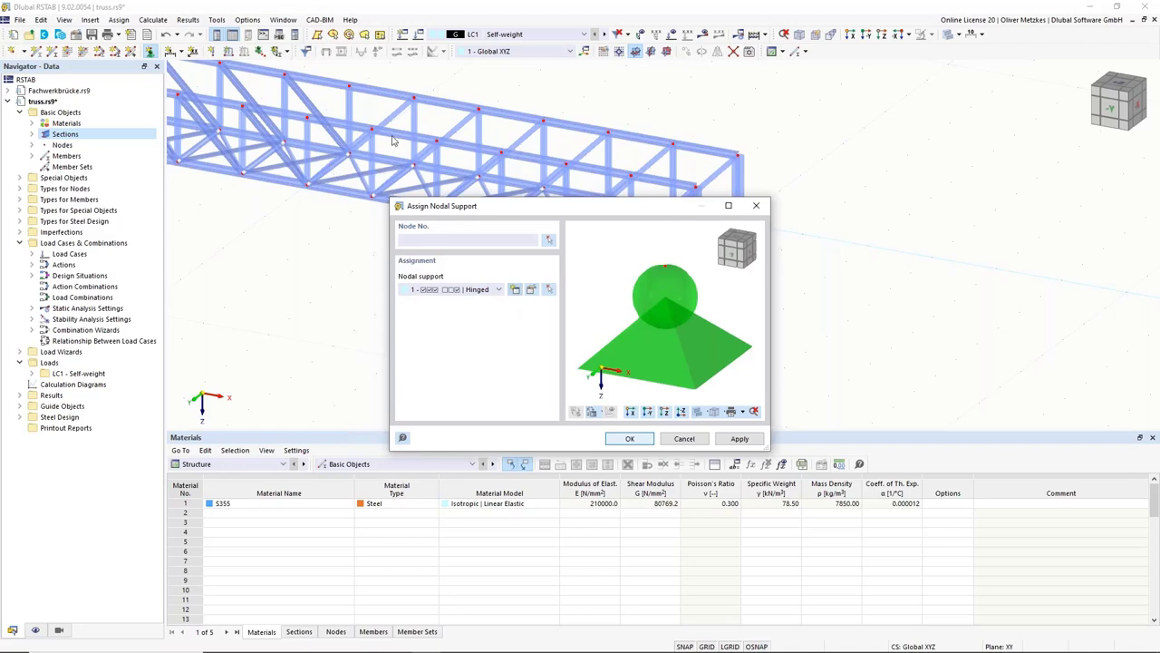
pyautogui.click(515, 288)
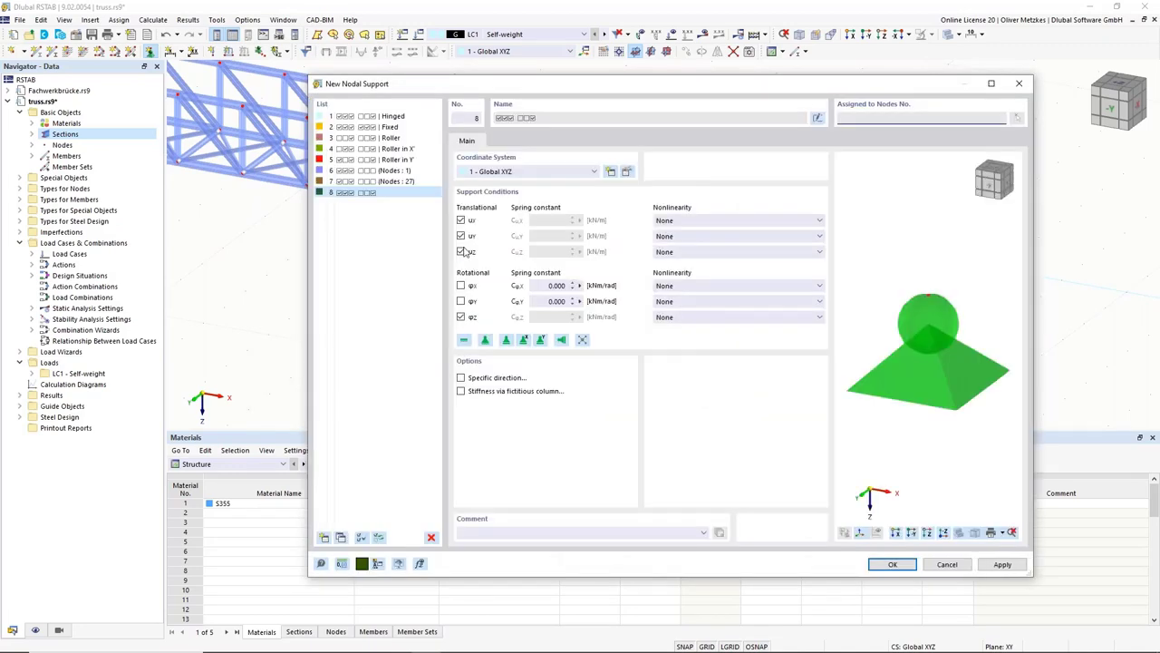
pyautogui.click(460, 221)
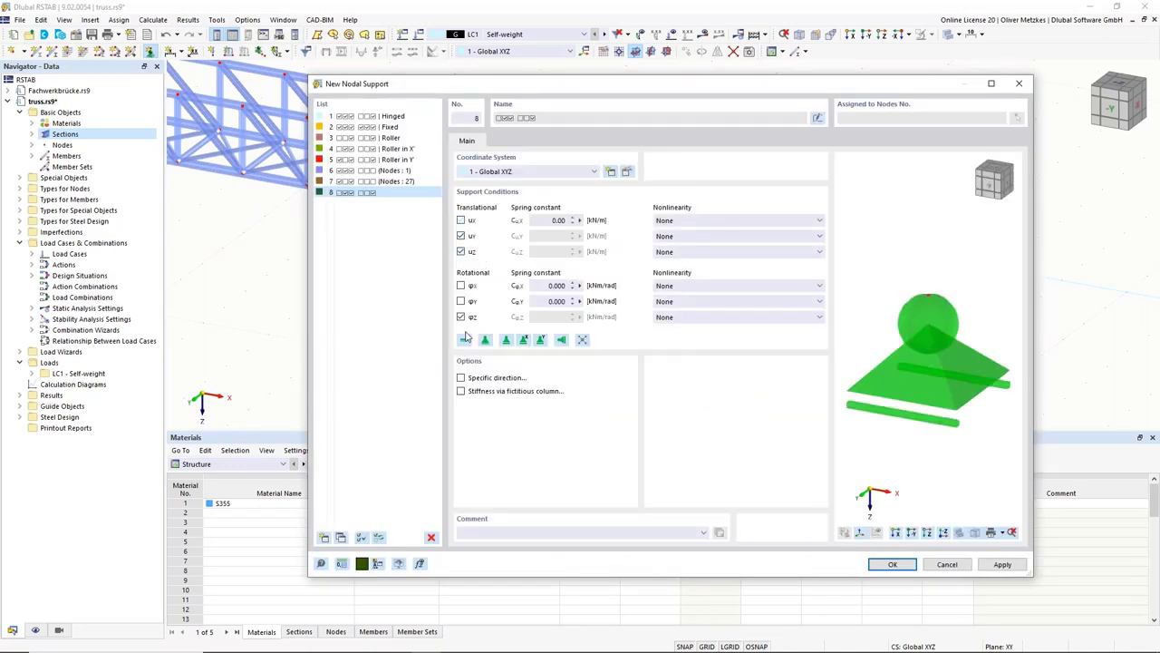
pyautogui.click(461, 317)
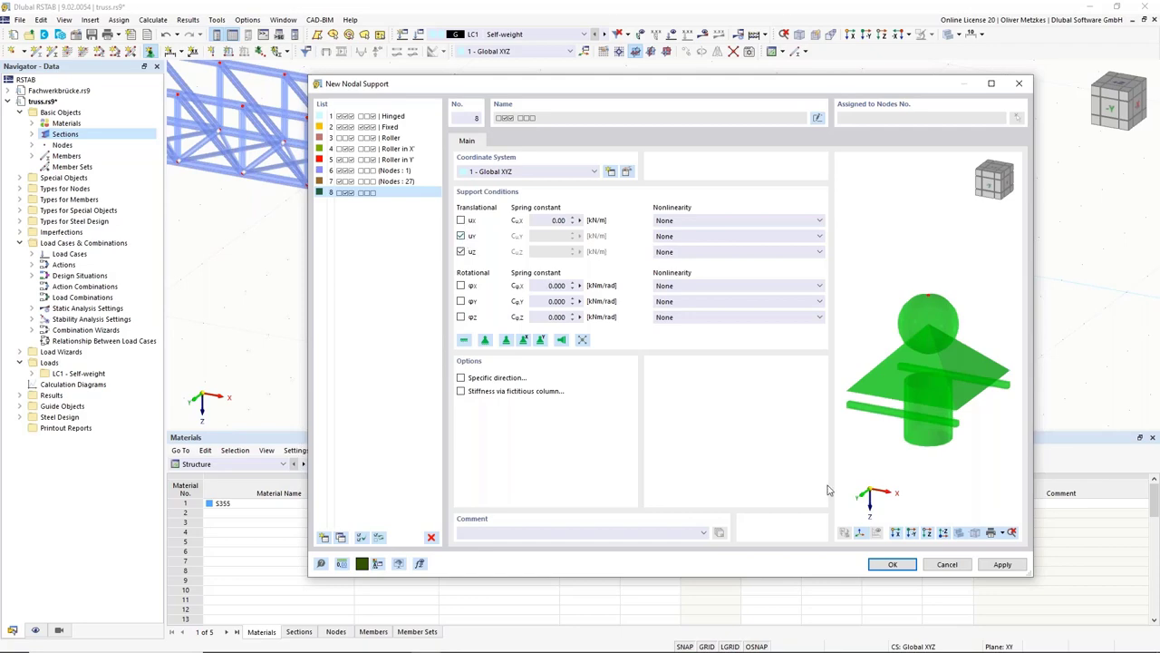
pyautogui.click(890, 563)
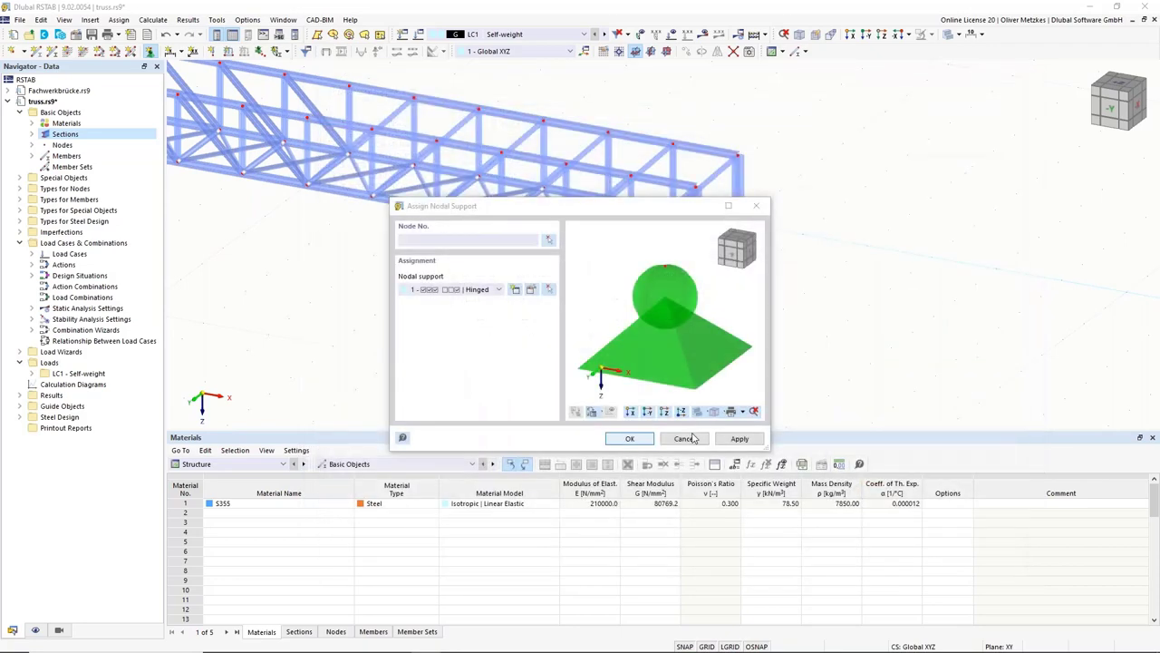
pyautogui.click(644, 438)
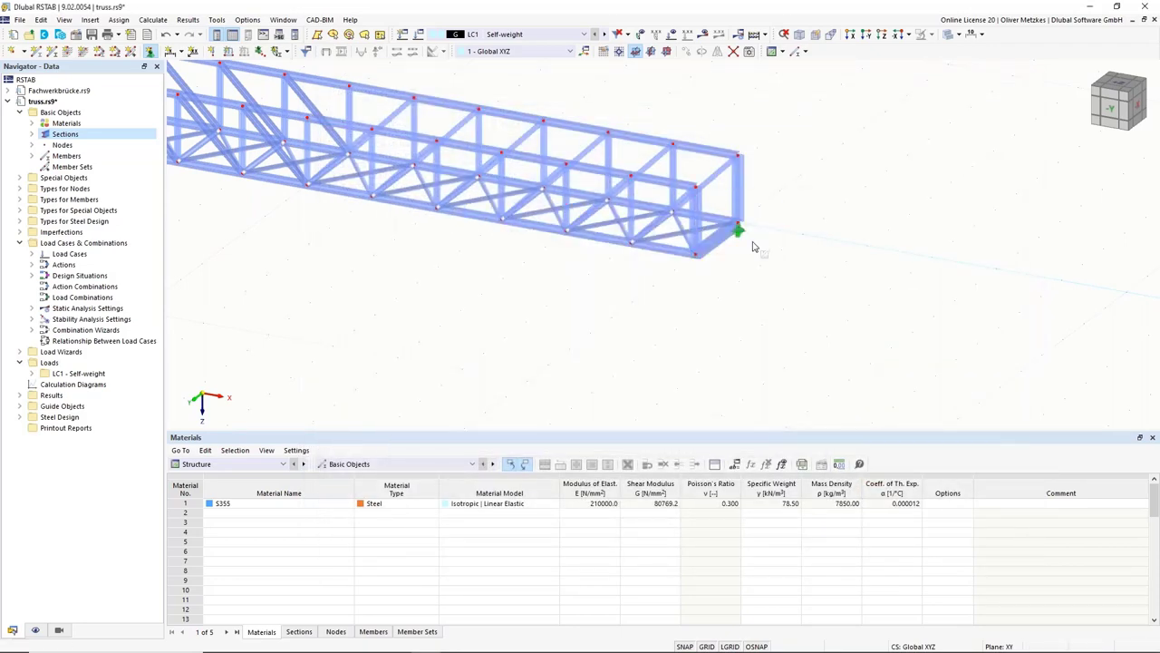
# Create a nodal support restraining only uZ, and assign it to the second truss's lower chord node at the far end
pyautogui.click(150, 51)
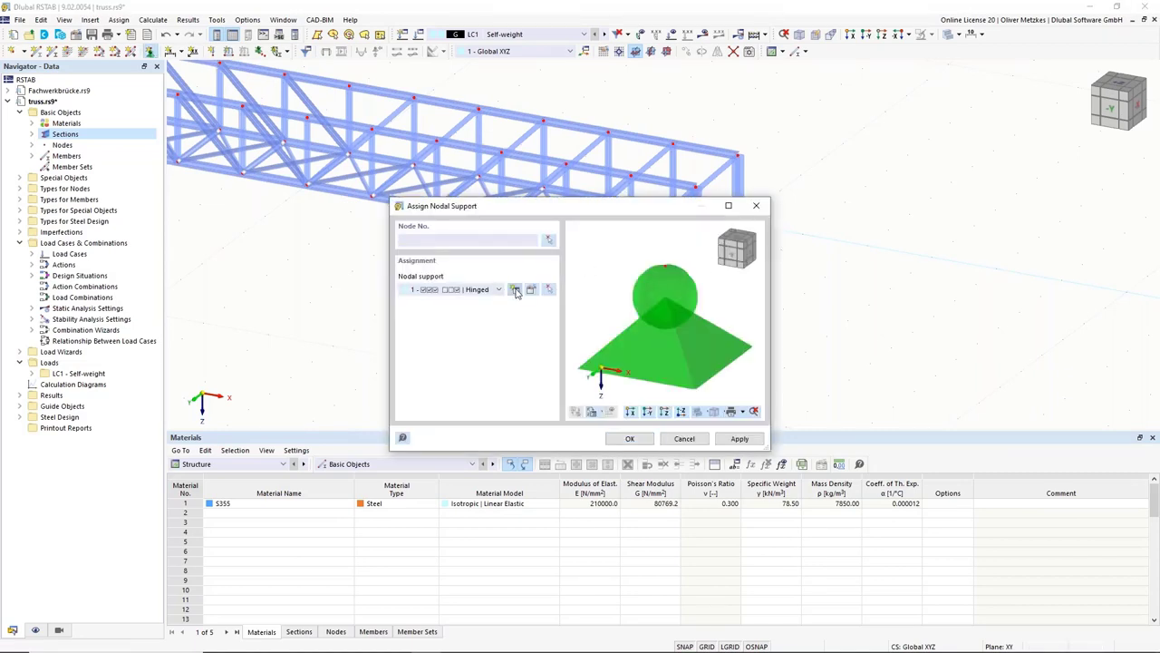
pyautogui.click(515, 290)
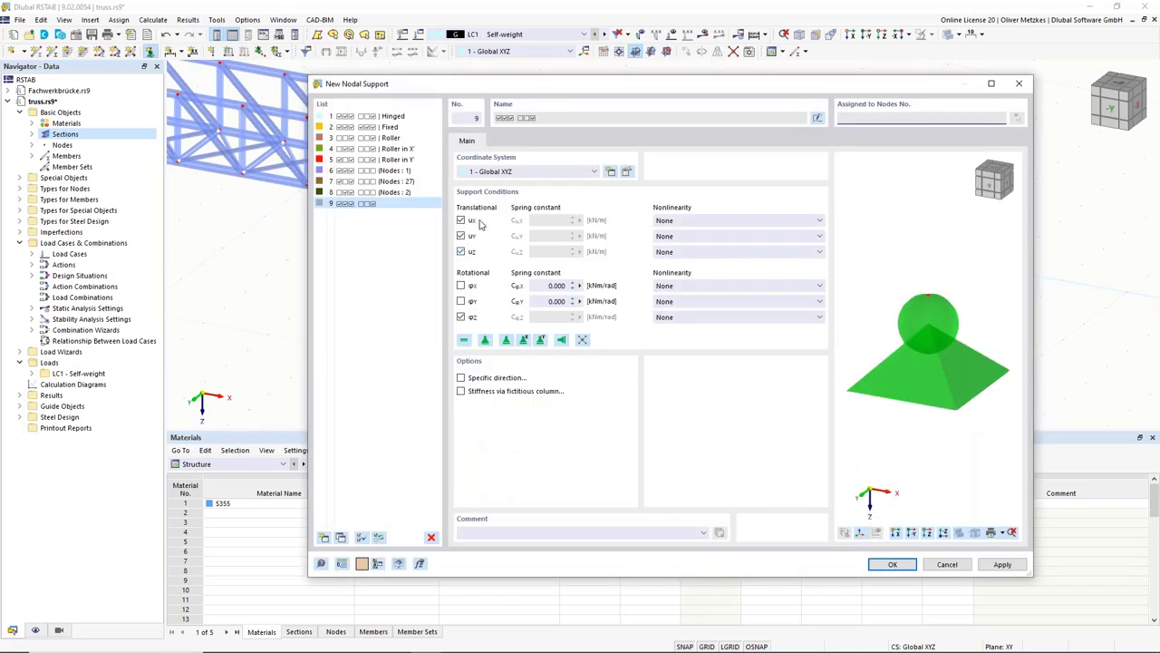
pyautogui.click(461, 221)
pyautogui.click(461, 236)
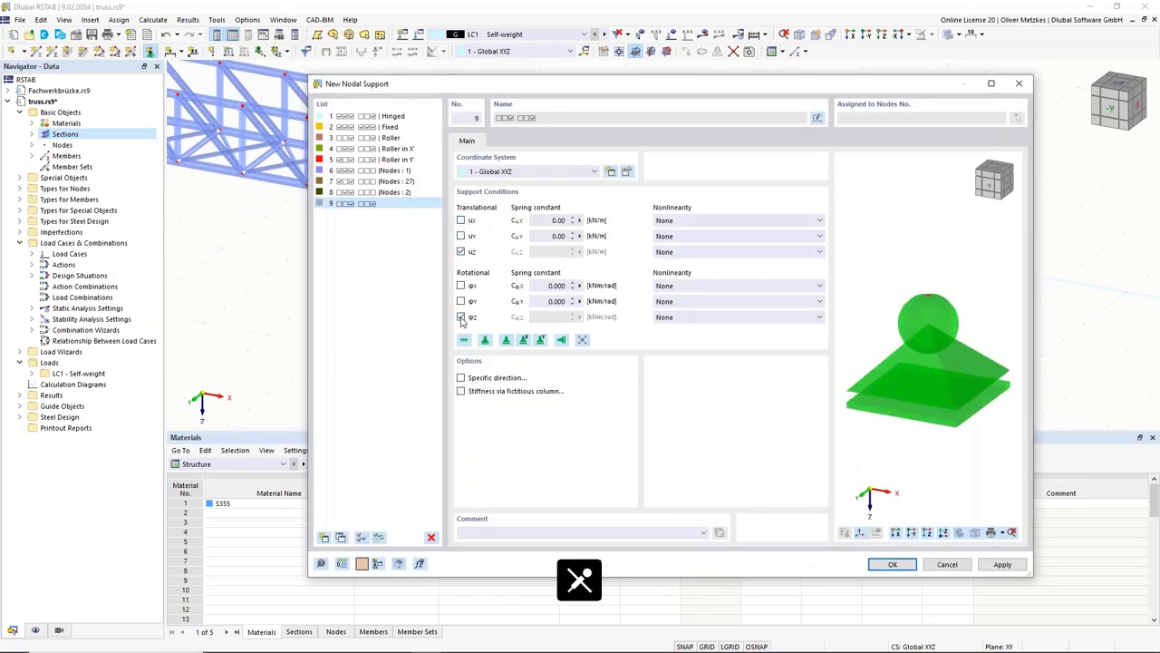
pyautogui.click(462, 317)
pyautogui.click(892, 564)
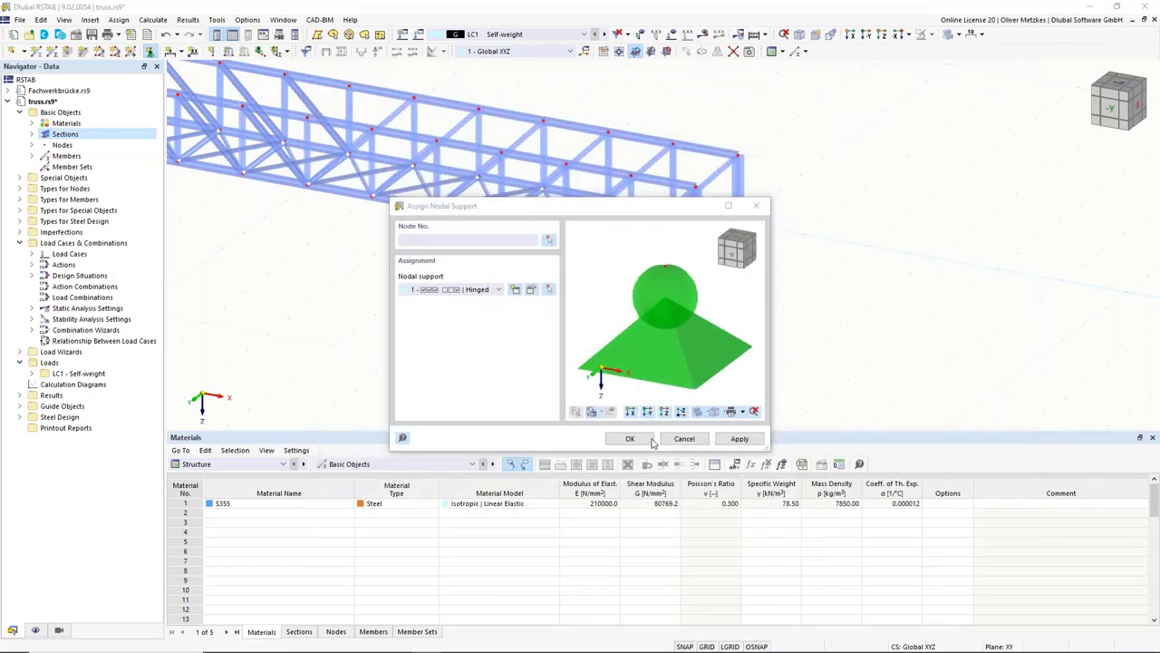
pyautogui.click(629, 438)
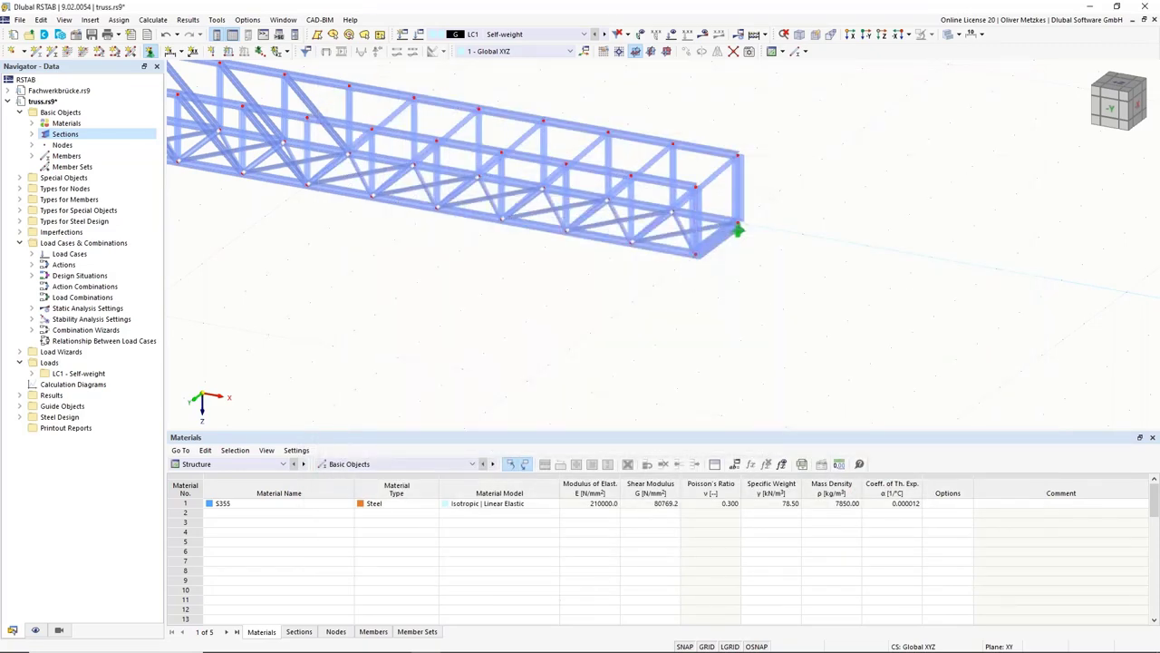
pyautogui.click(695, 255)
pyautogui.keyDown('ctrl'); pyautogui.moveTo(547, 323); pyautogui.dragTo(783, 240, button='middle'); pyautogui.keyUp('ctrl')
pyautogui.scroll(3, 783, 240)
pyautogui.scroll(-2, 668, 293)
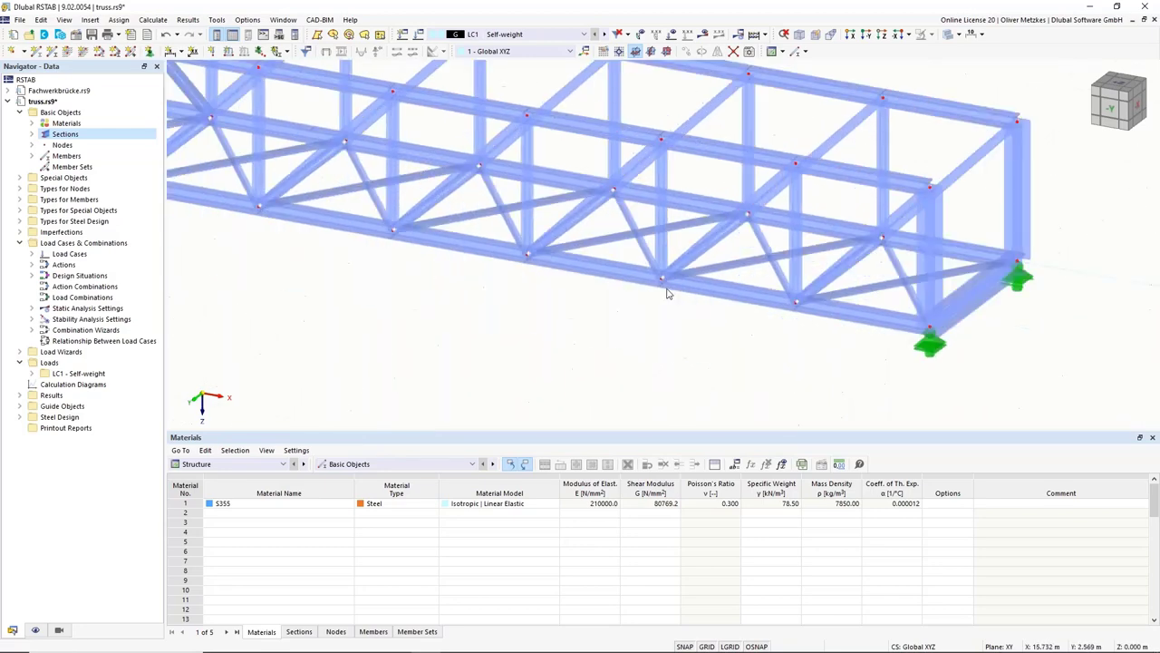
# Save the truss.rs9 model with its input data
pyautogui.middleClick(668, 292)
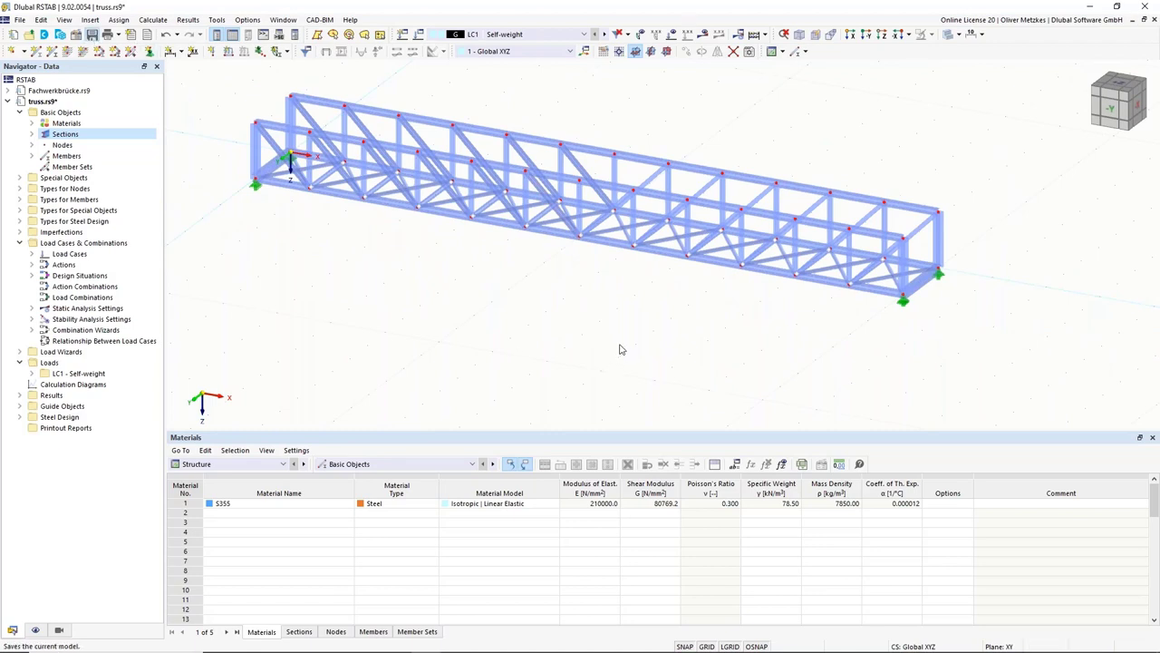
pyautogui.hotkey('ctrl', 's')
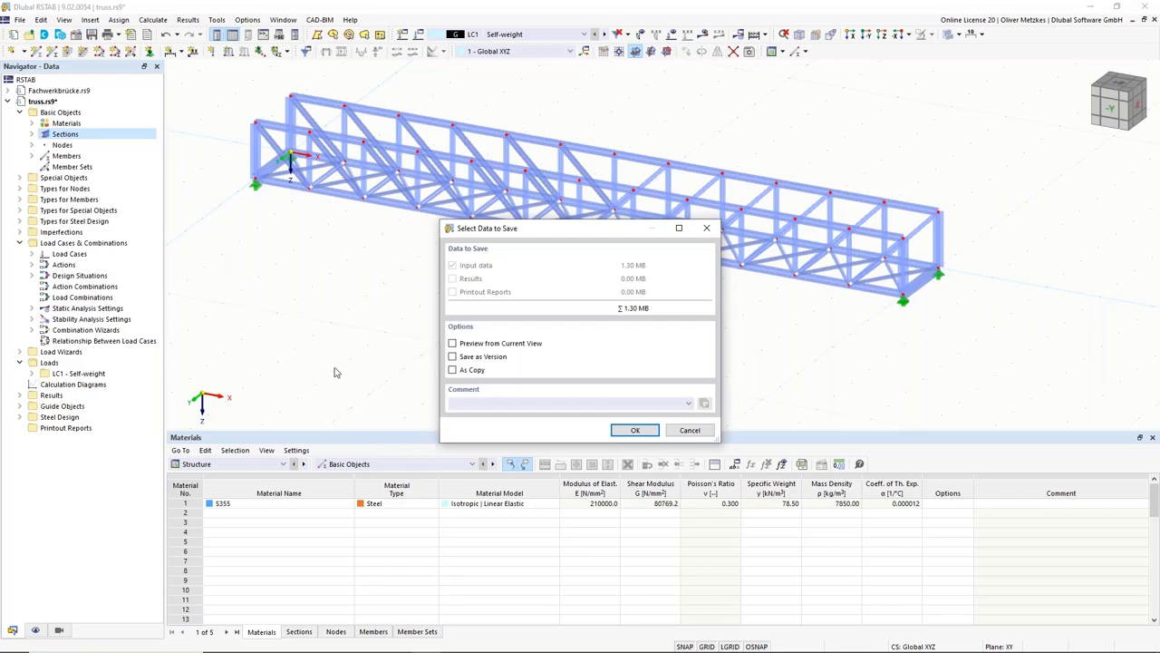
pyautogui.click(644, 434)
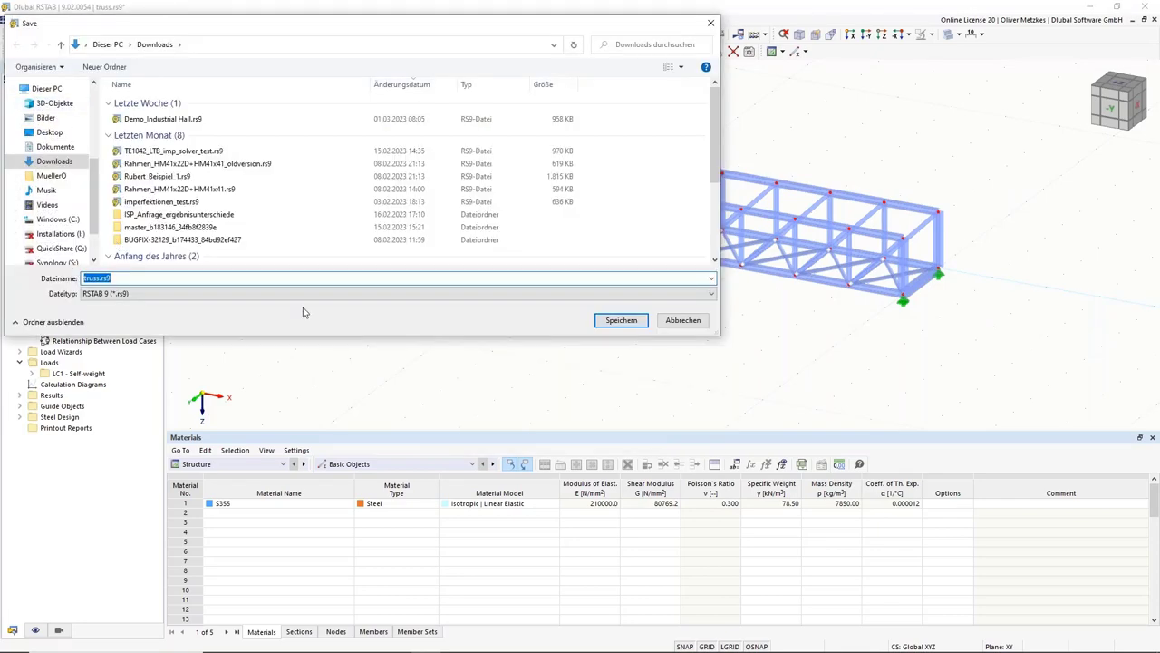
pyautogui.click(663, 324)
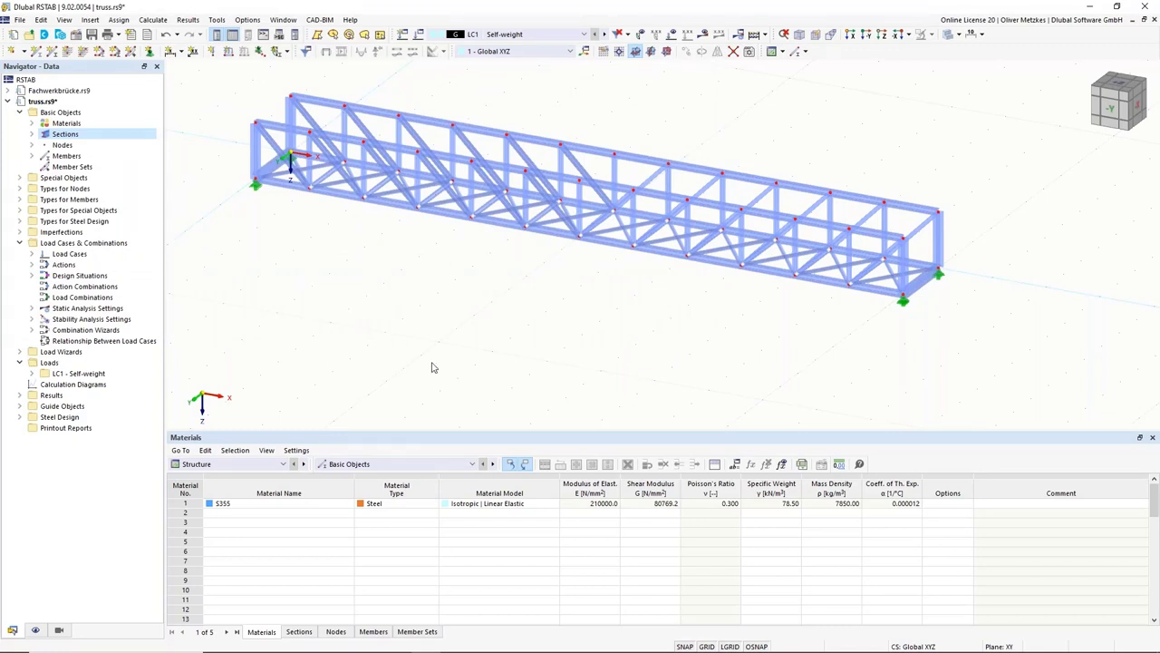
pyautogui.hotkey('ctrl', 's')
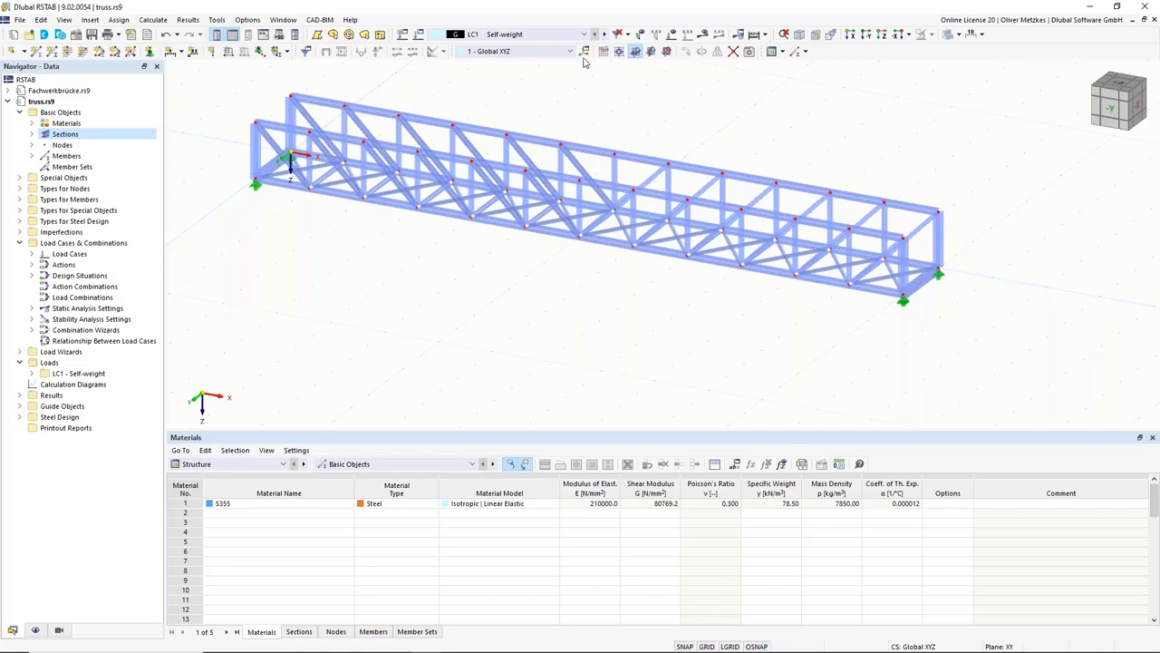
# Create a load case named "cable left" with the Permanent/Imposed action category
pyautogui.click(421, 37)
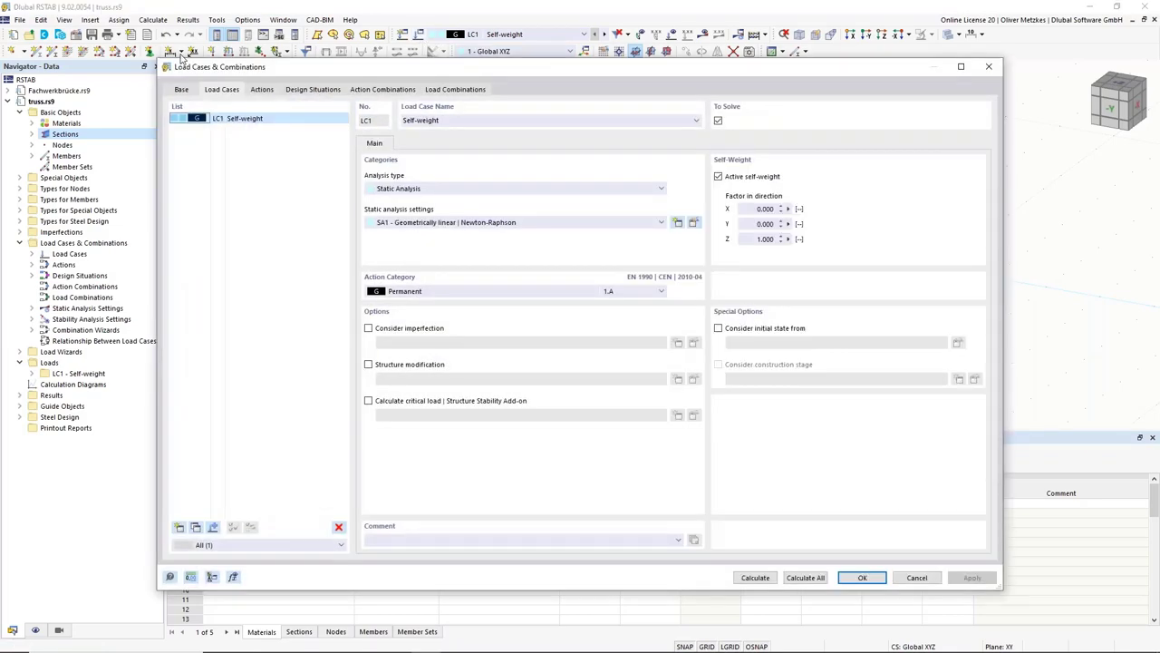
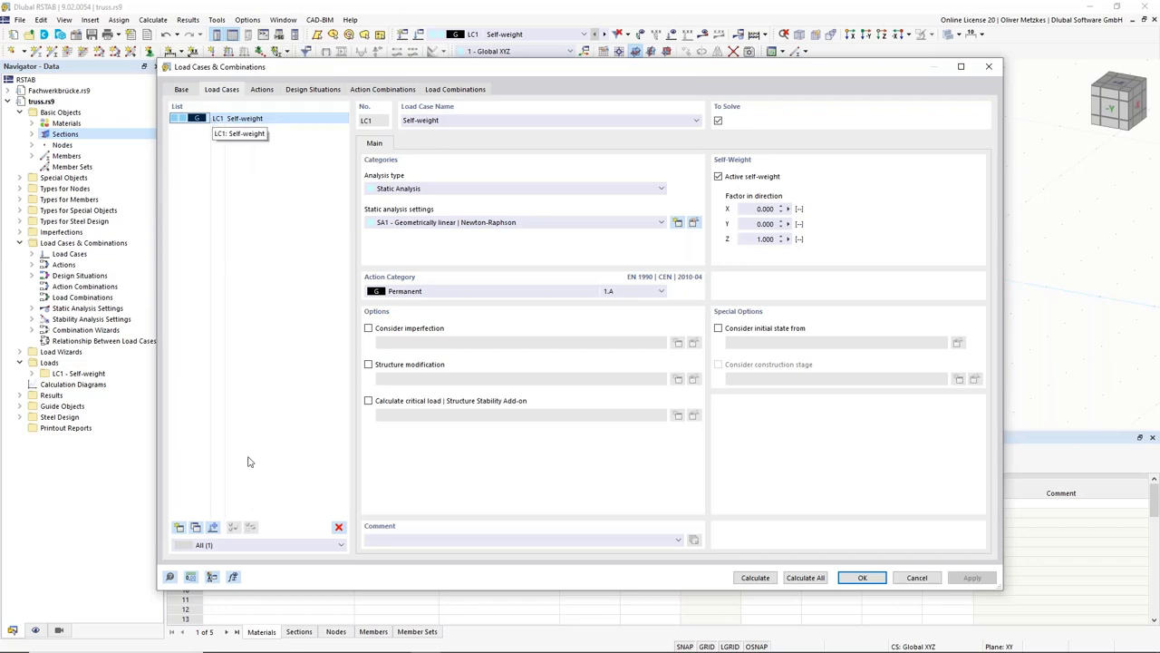
pyautogui.click(180, 527)
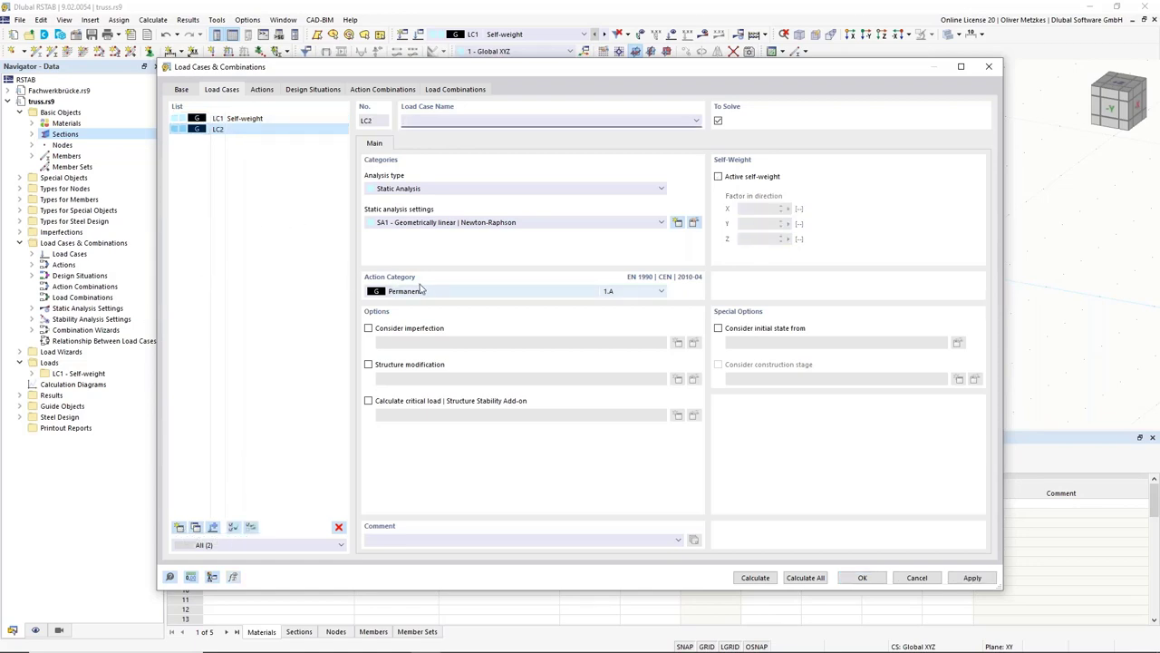
pyautogui.click(405, 292)
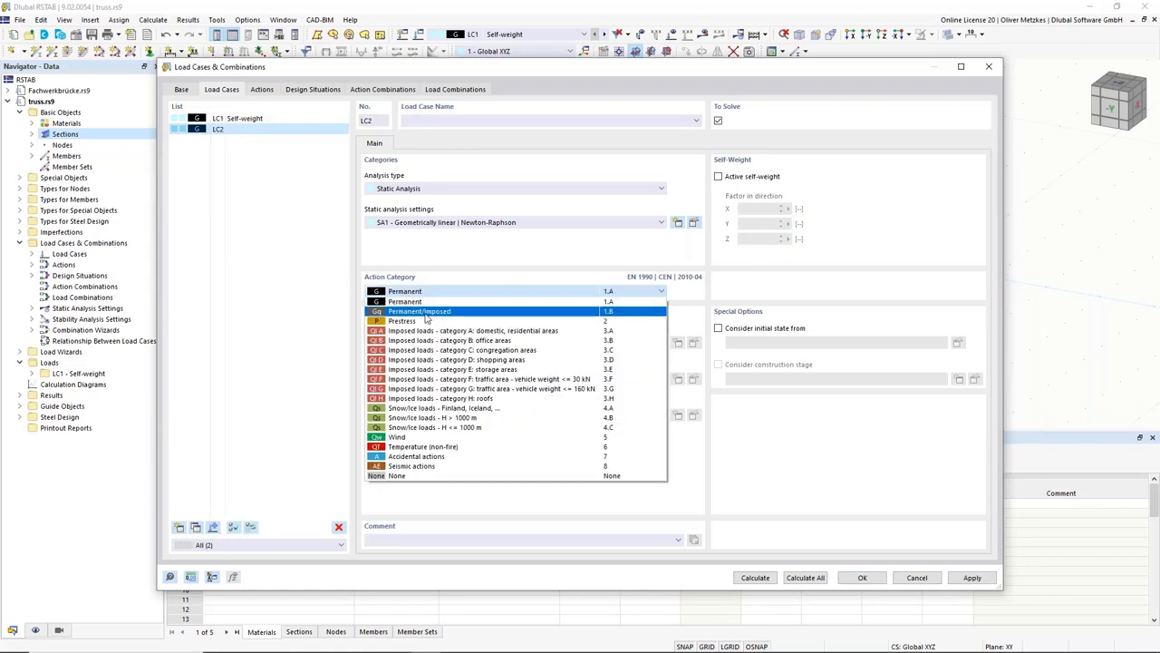
pyautogui.click(438, 317)
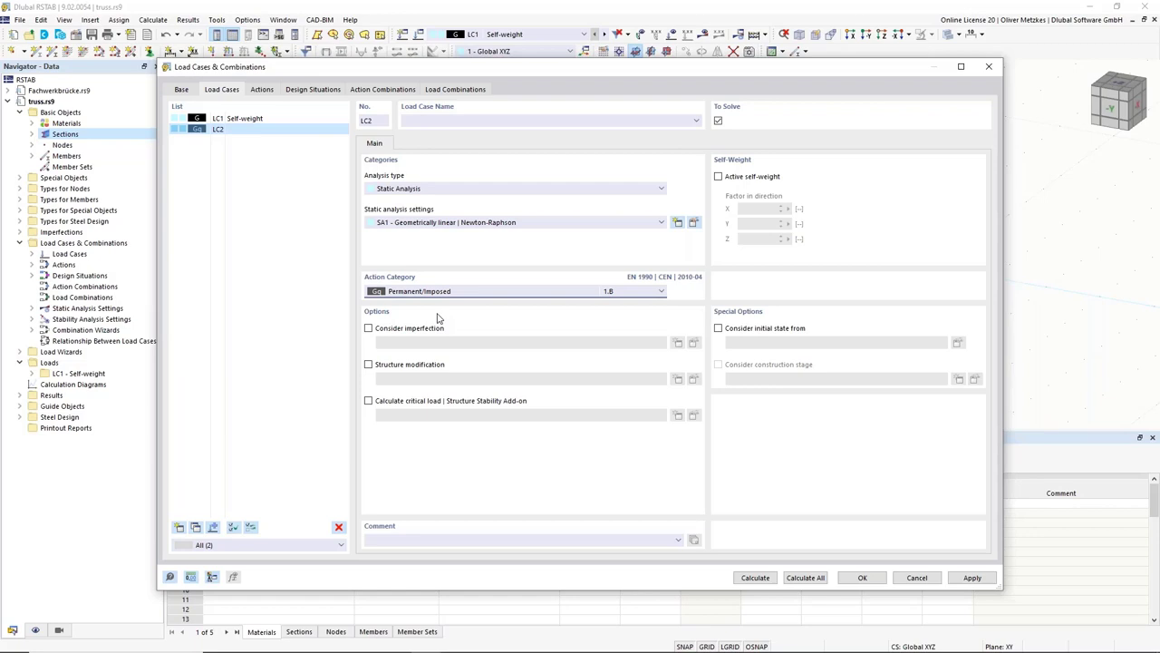
pyautogui.click(452, 121)
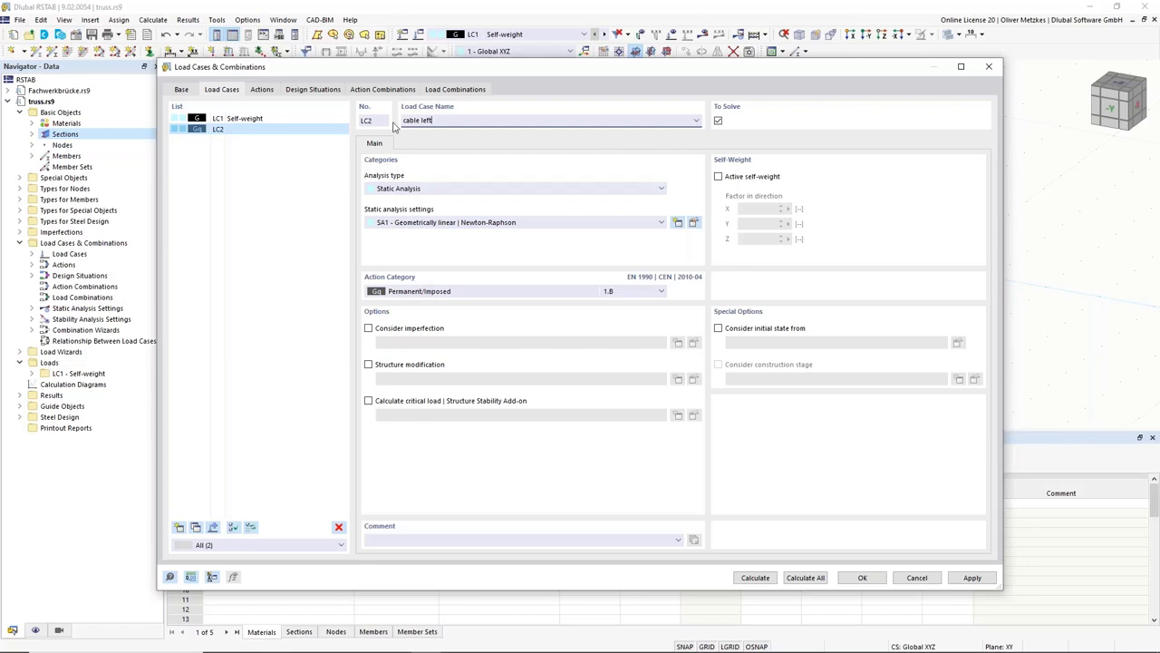
pyautogui.click(251, 162)
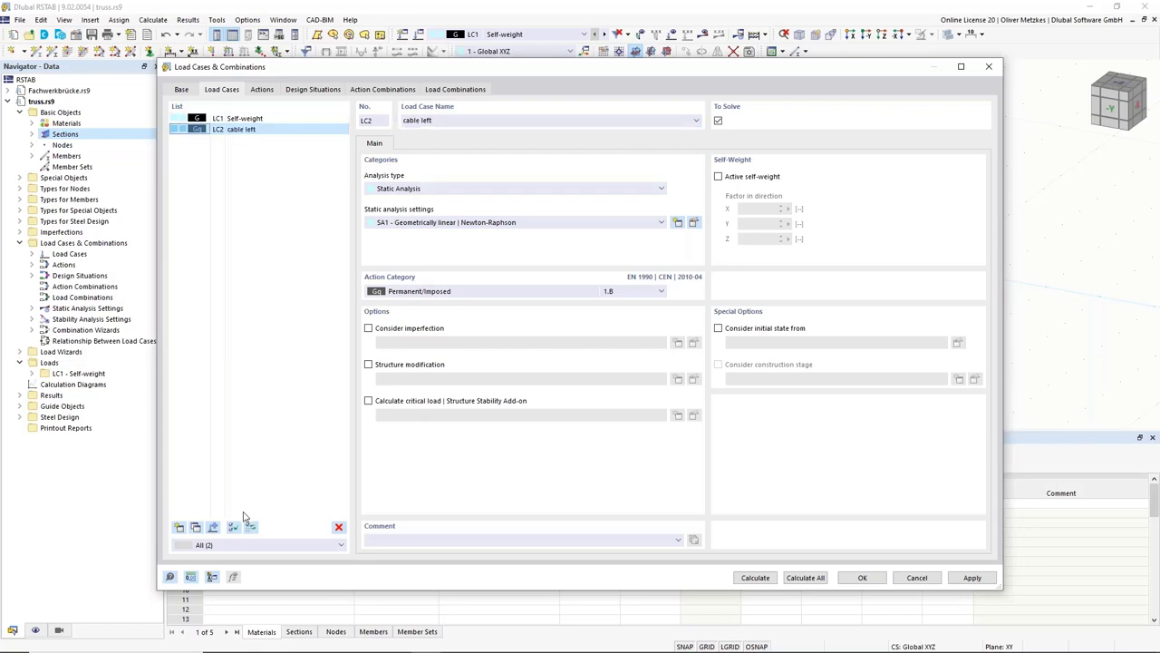
# Copy the "cable left" load case and rename the copy "cable right additionally"
pyautogui.click(195, 529)
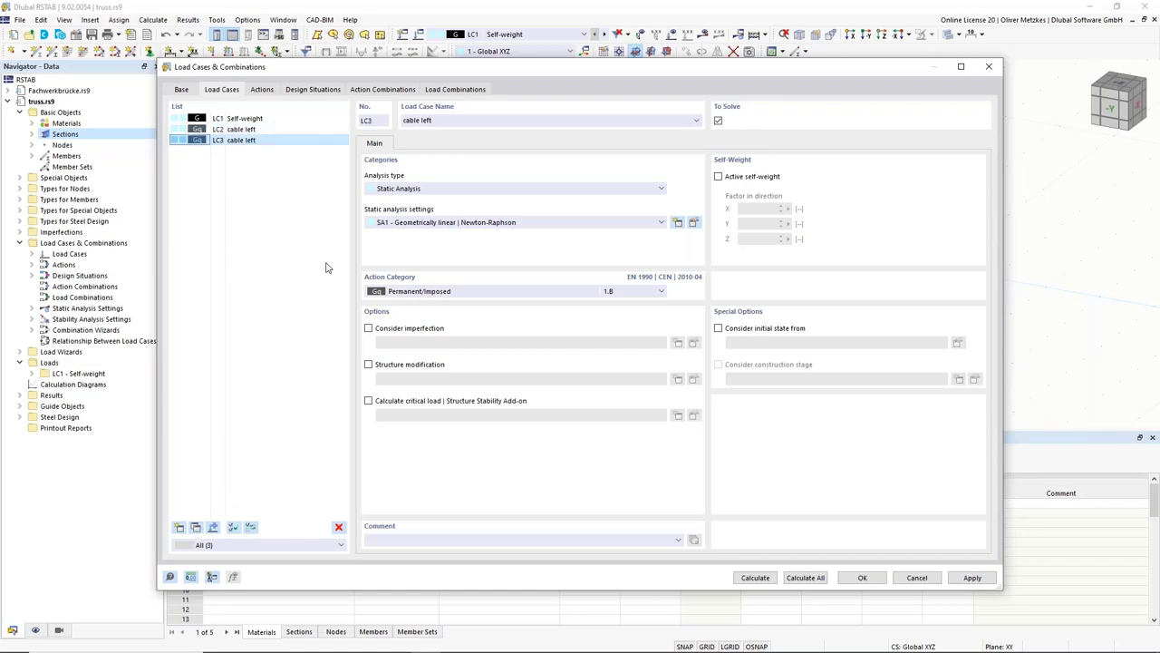
pyautogui.doubleClick(426, 121)
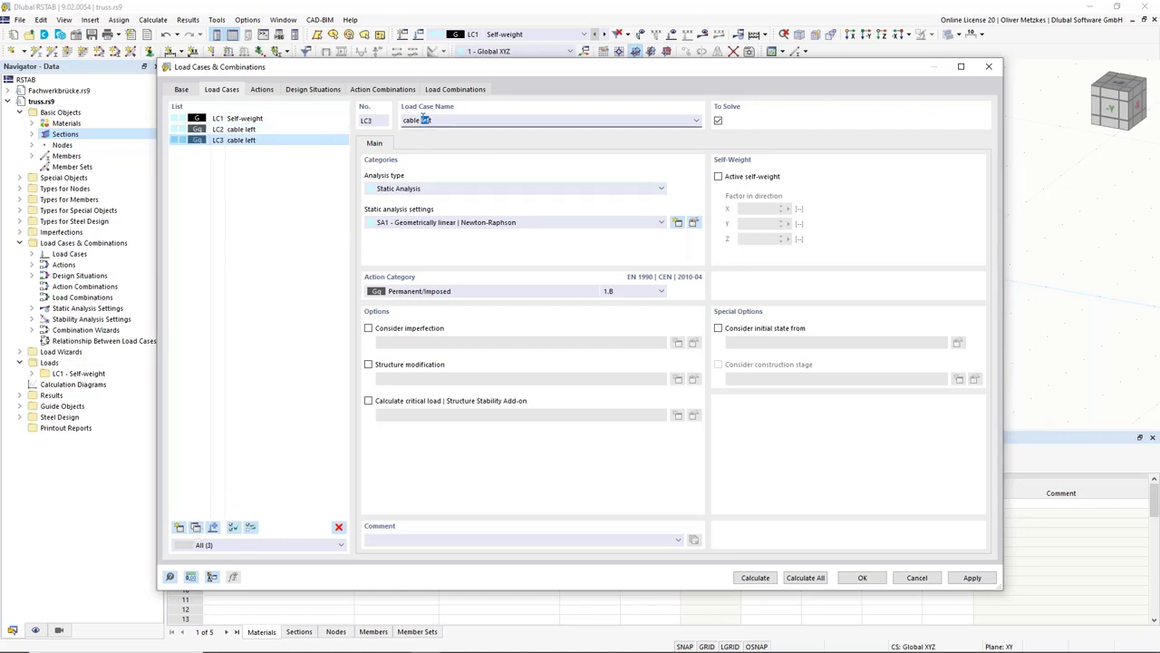
pyautogui.write('right additionally')
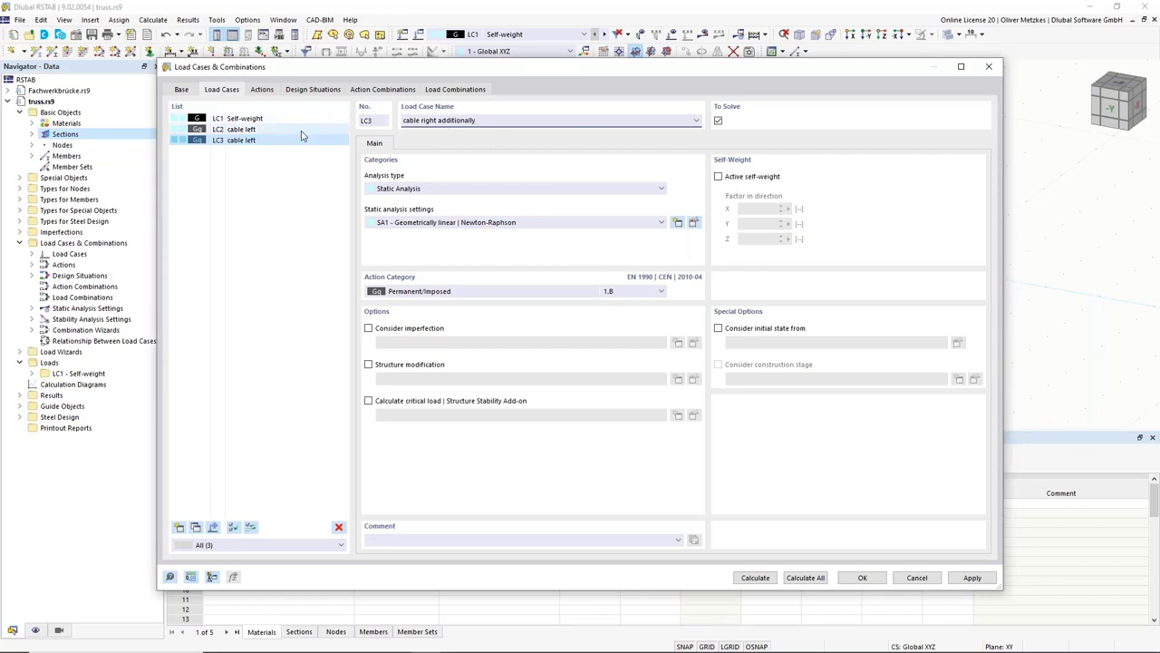
pyautogui.click(265, 129)
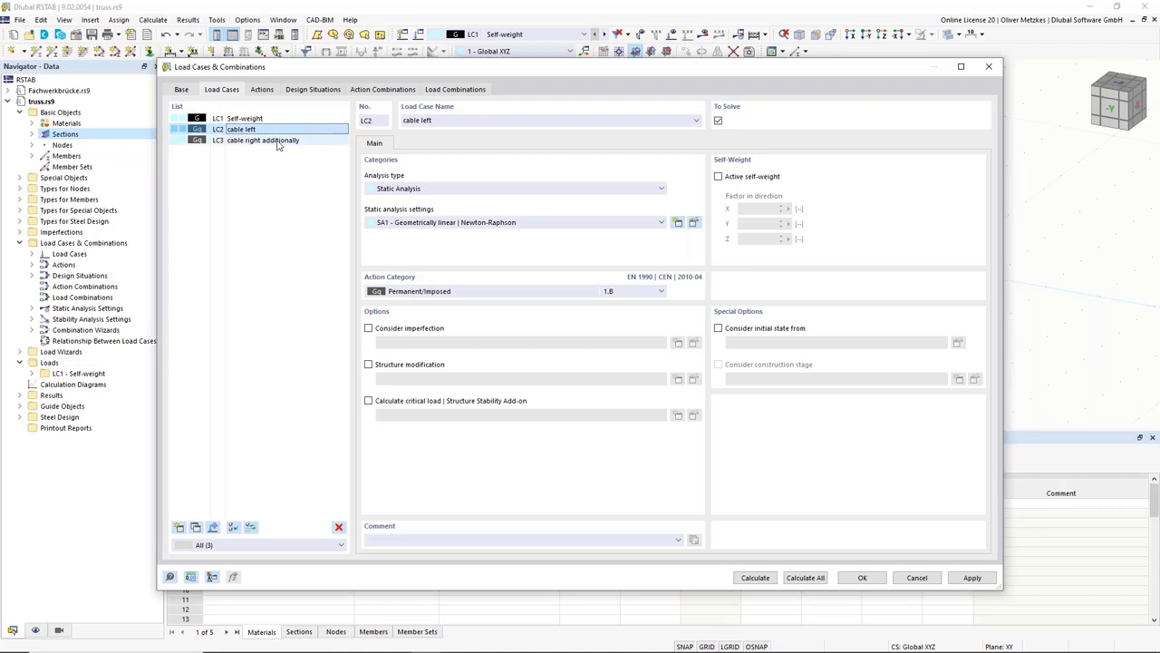
# Create a load case named "walkway" with the action category Imposed loads - category F: traffic area - vehicle weight <= 30 kN
pyautogui.click(179, 527)
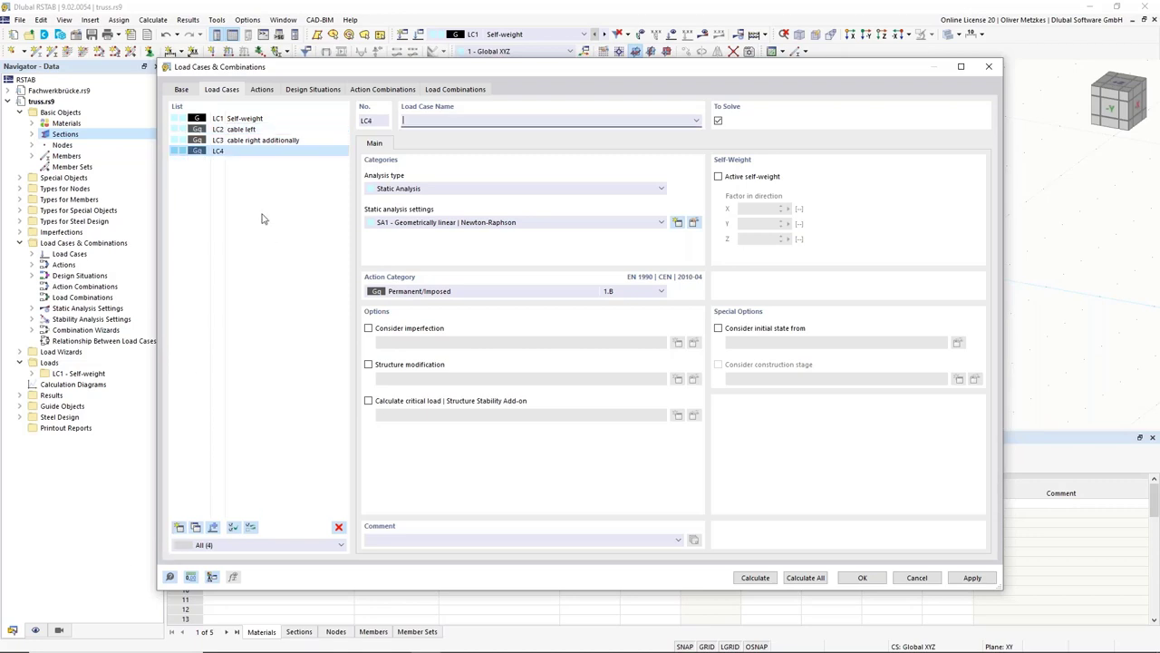
pyautogui.click(498, 123)
pyautogui.write('woalkway')
pyautogui.click(413, 120)
pyautogui.press('BackSpace')
pyautogui.press('BackSpace')
pyautogui.click(473, 293)
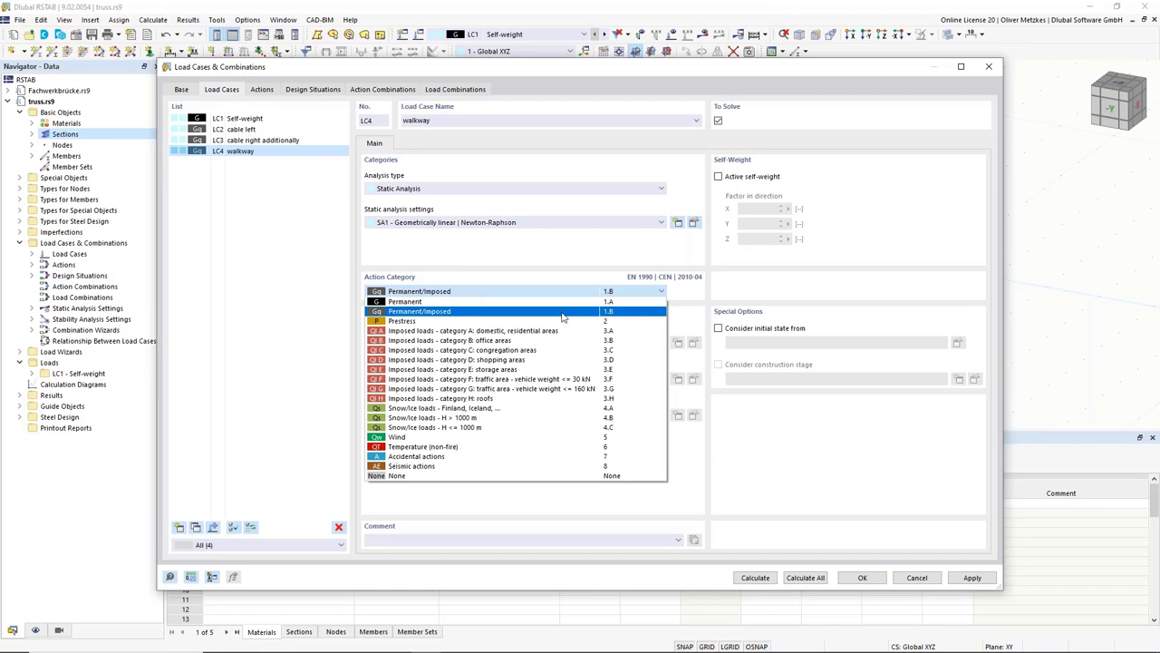
pyautogui.click(473, 379)
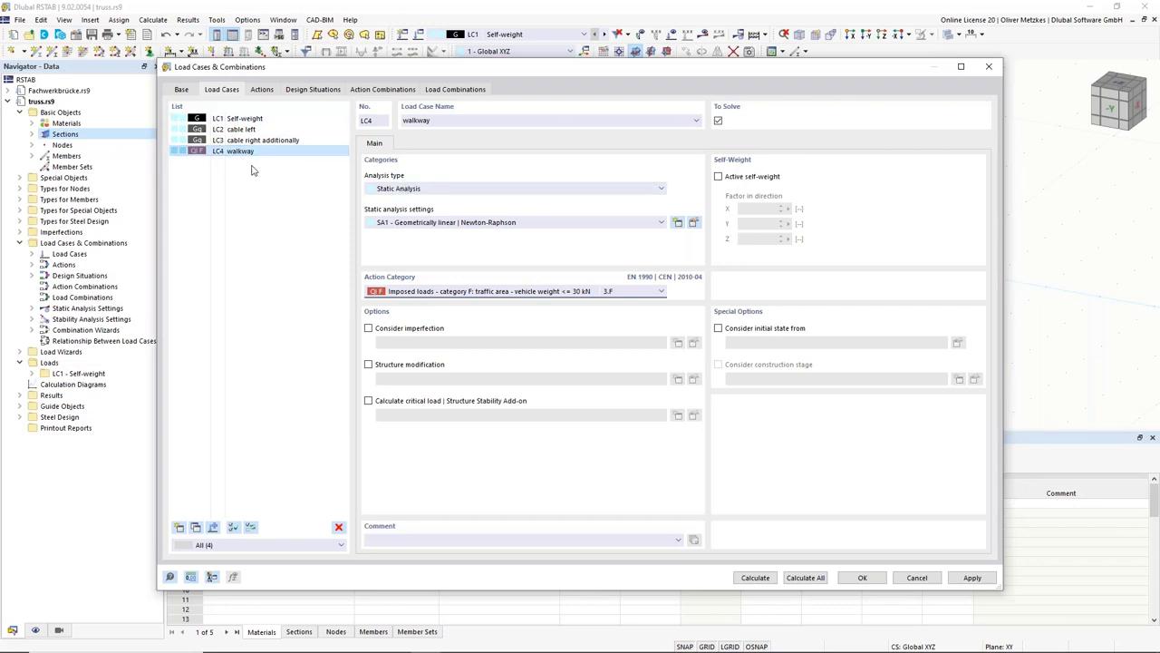
# Create a load case named "Wind in +Y" with the Wind action category
pyautogui.click(193, 527)
pyautogui.click(475, 292)
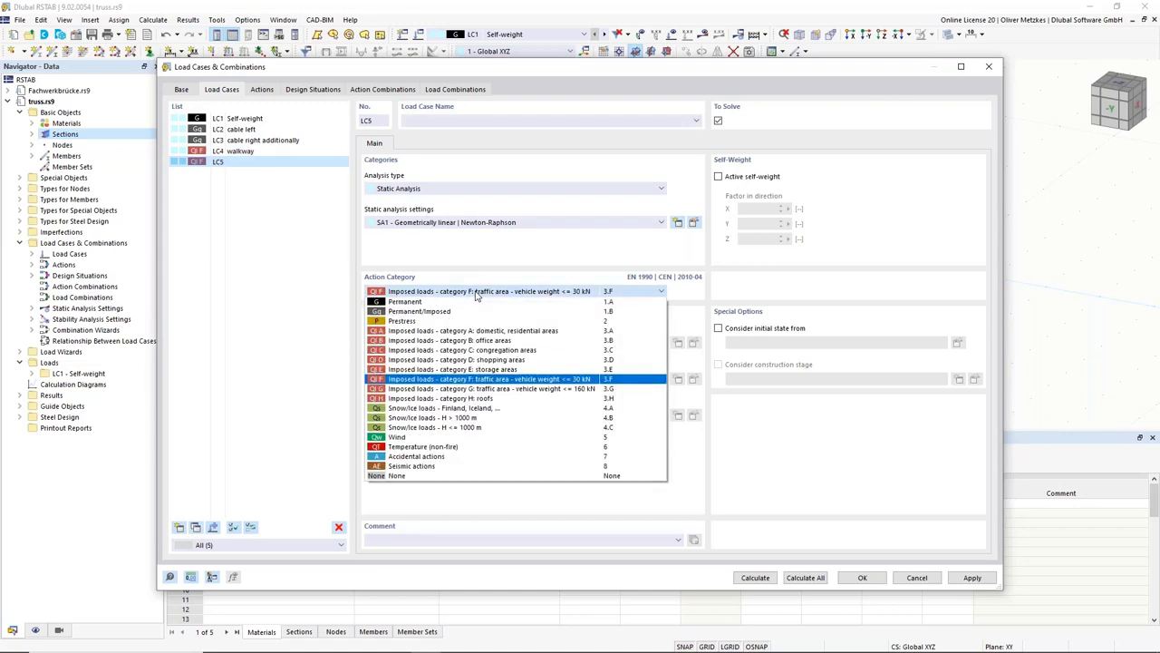
pyautogui.click(435, 437)
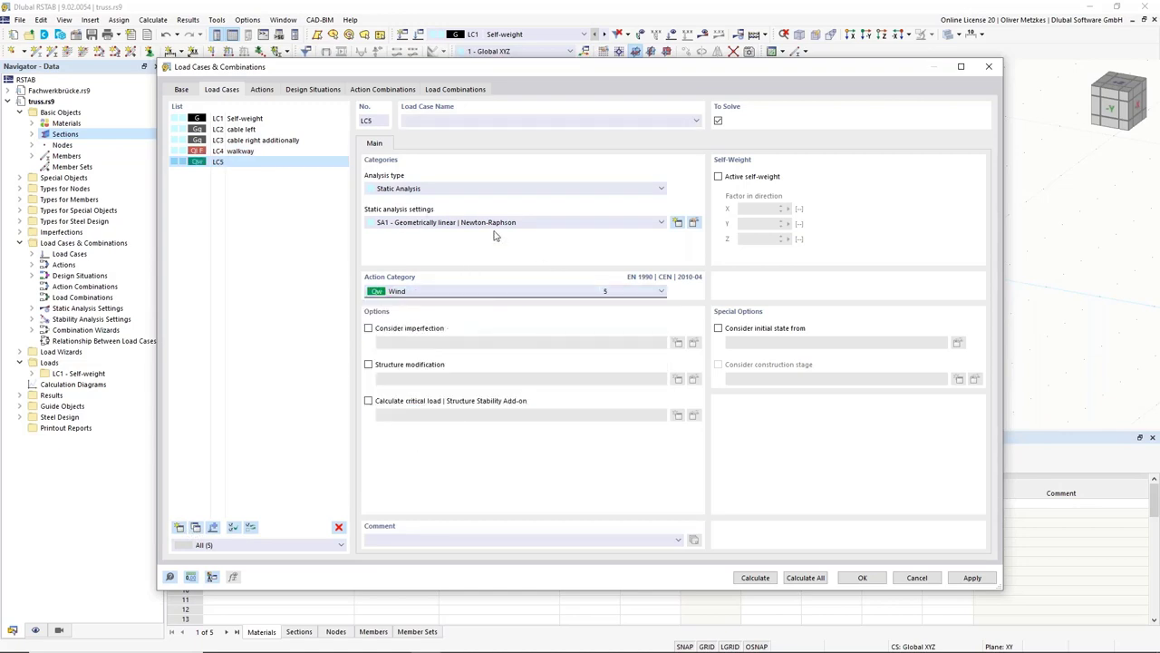
pyautogui.click(503, 121)
pyautogui.write('Wind ')
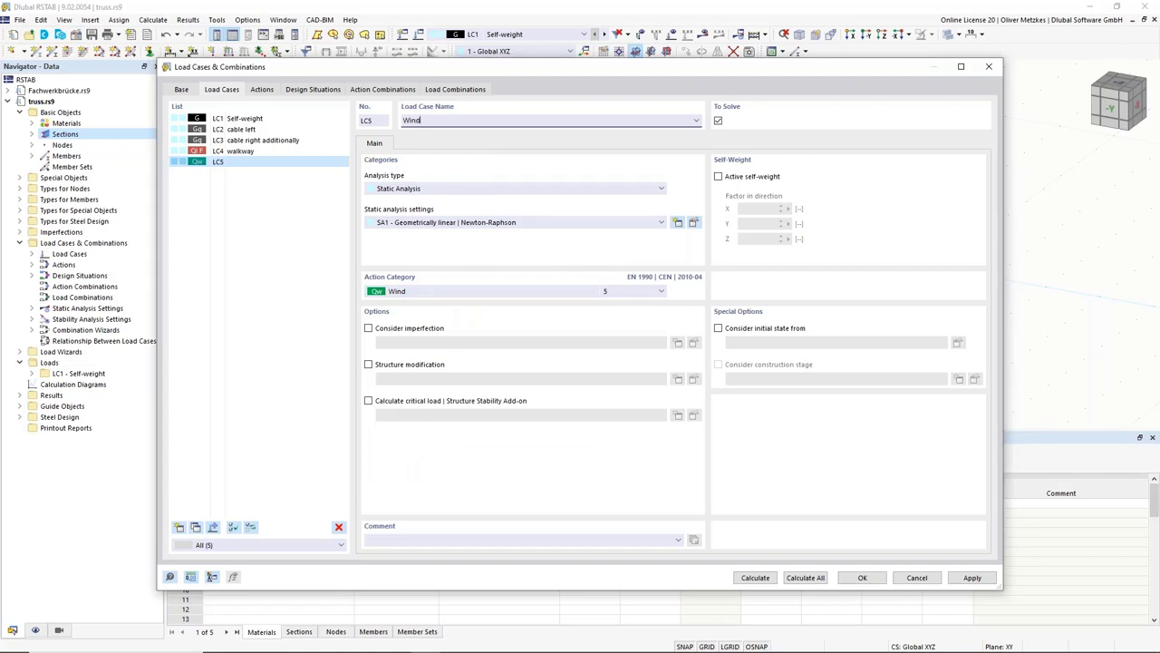
pyautogui.write('in +Y')
# Copy the "Wind in +Y" load case and rename the copy "Wind in -Y"
pyautogui.click(197, 527)
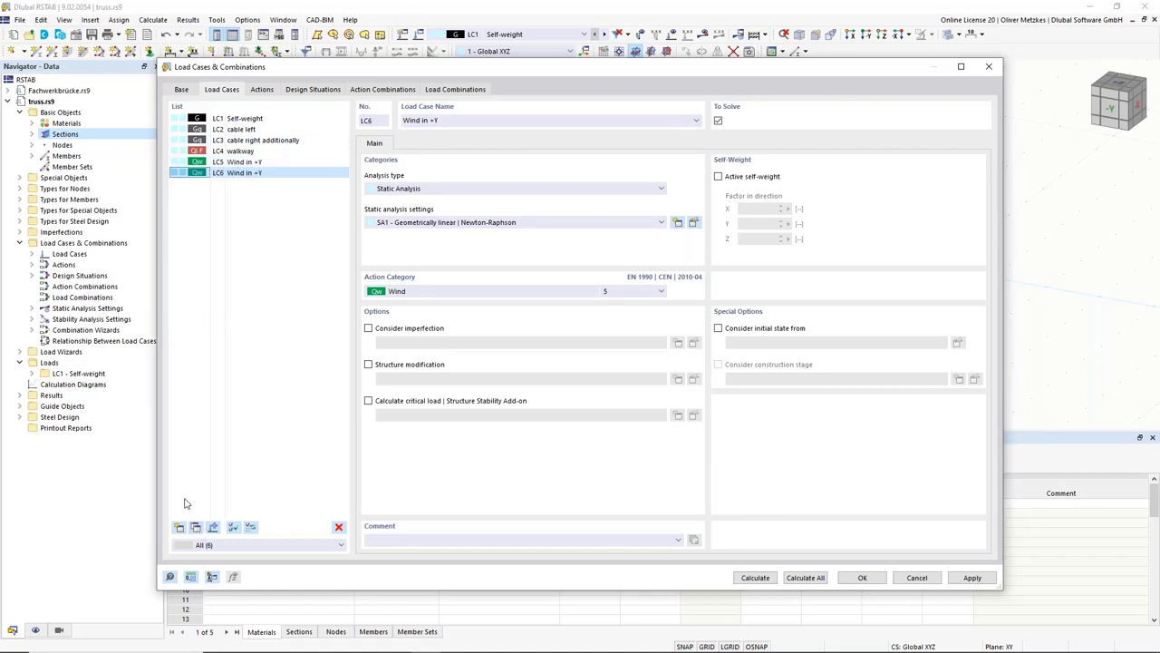
pyautogui.click(494, 123)
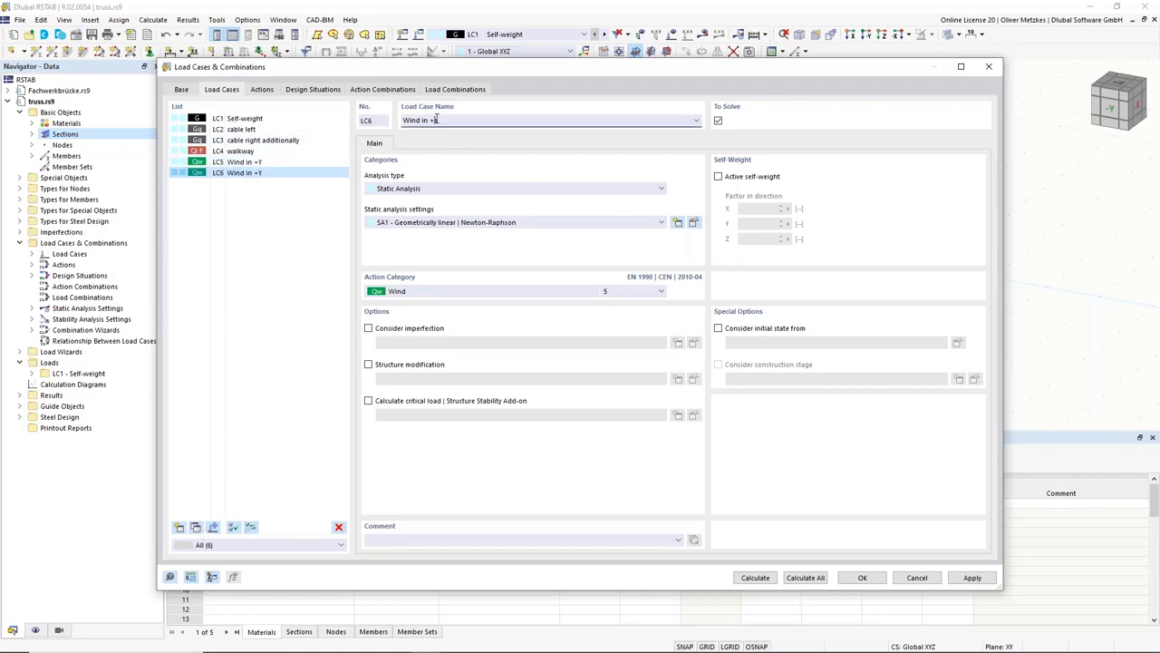
pyautogui.press('BackSpace')
pyautogui.press('BackSpace')
pyautogui.write('-Y')
pyautogui.click(281, 163)
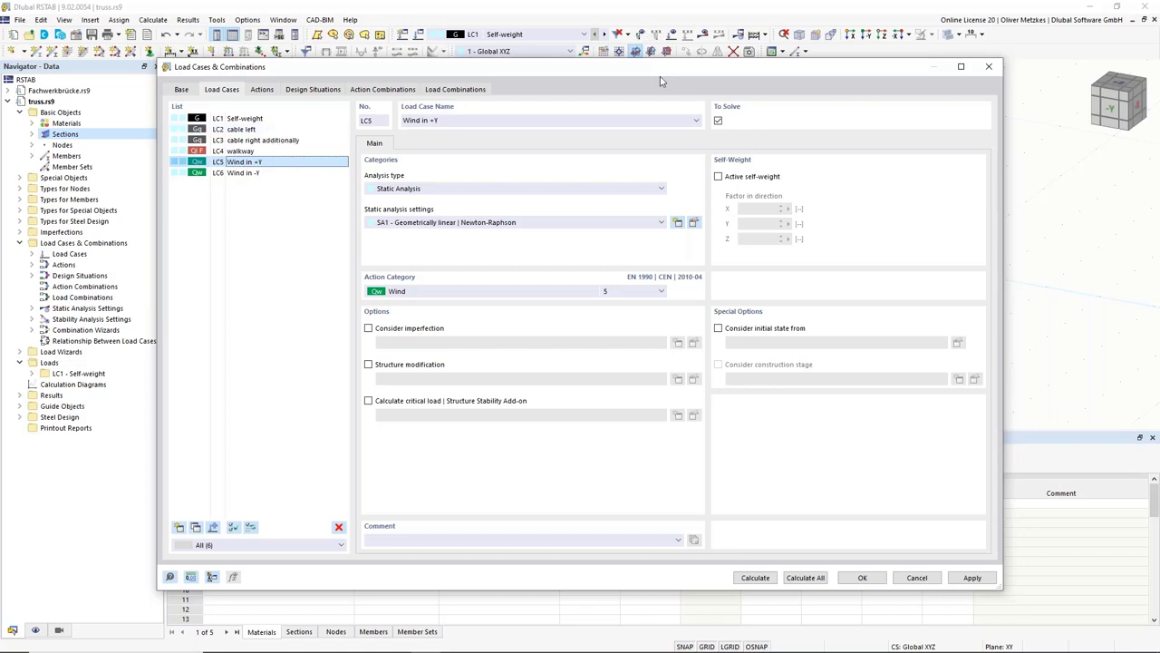
# Move the load case dialog aside to view the bridge model, and bring it back over the workspace
pyautogui.moveTo(659, 76); pyautogui.dragTo(581, 397)
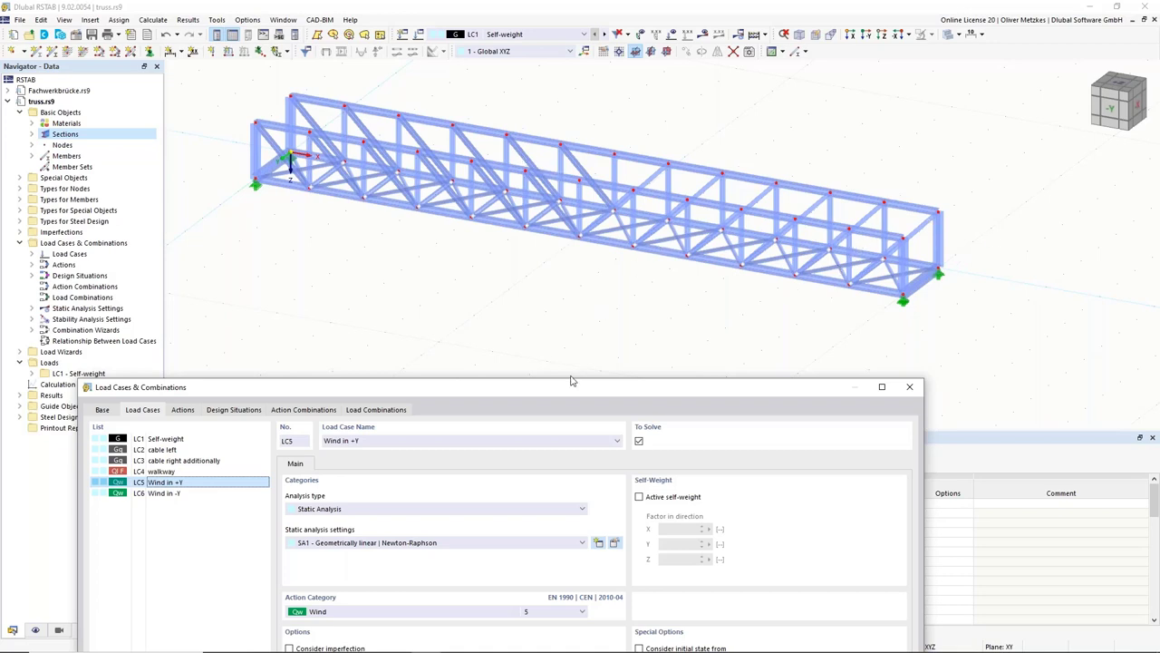
pyautogui.moveTo(571, 380); pyautogui.dragTo(768, 113)
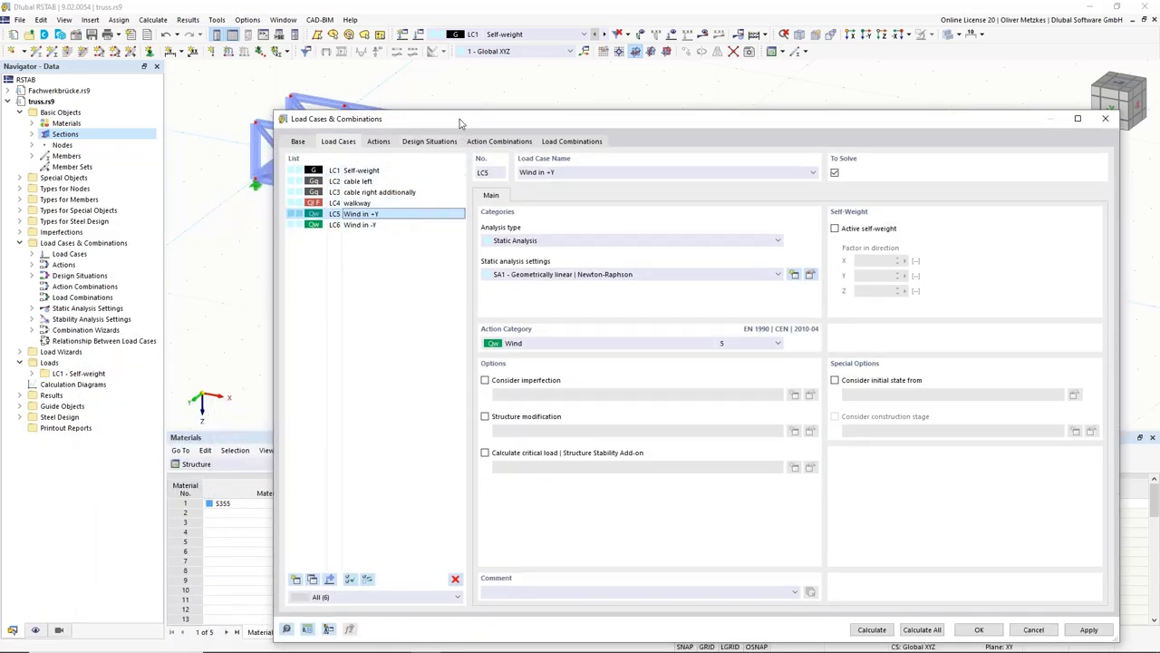
pyautogui.moveTo(460, 123); pyautogui.dragTo(431, 93)
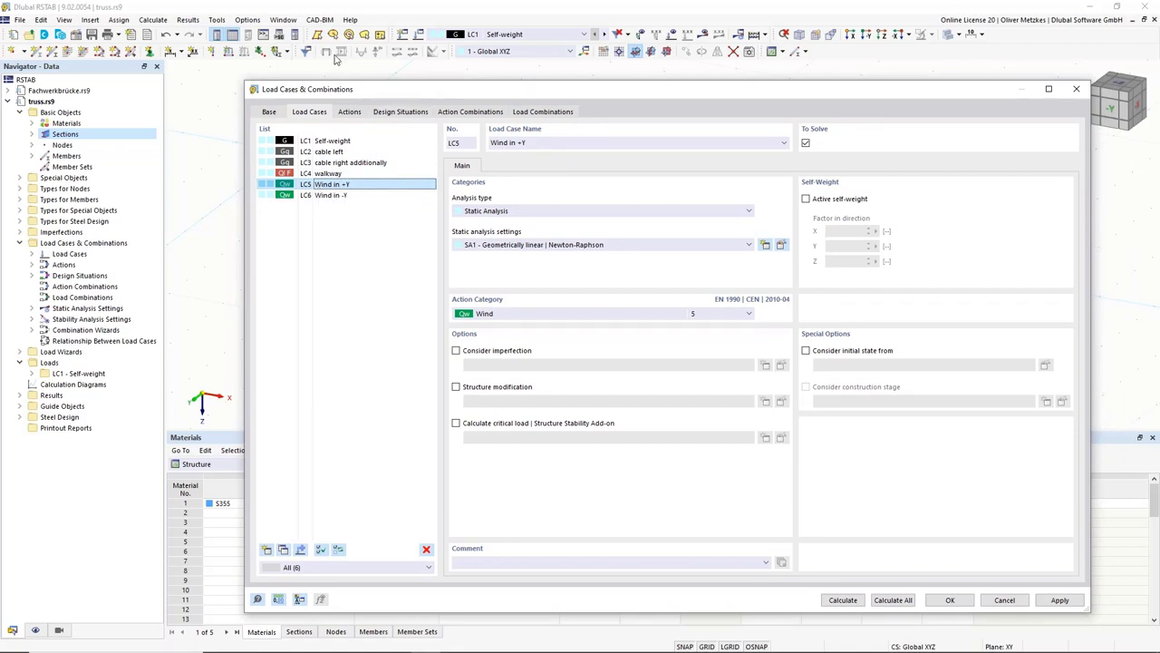
# Review the combination standard settings and the action types of the Permanent, Permanent/Imposed and Wind actions
pyautogui.click(272, 113)
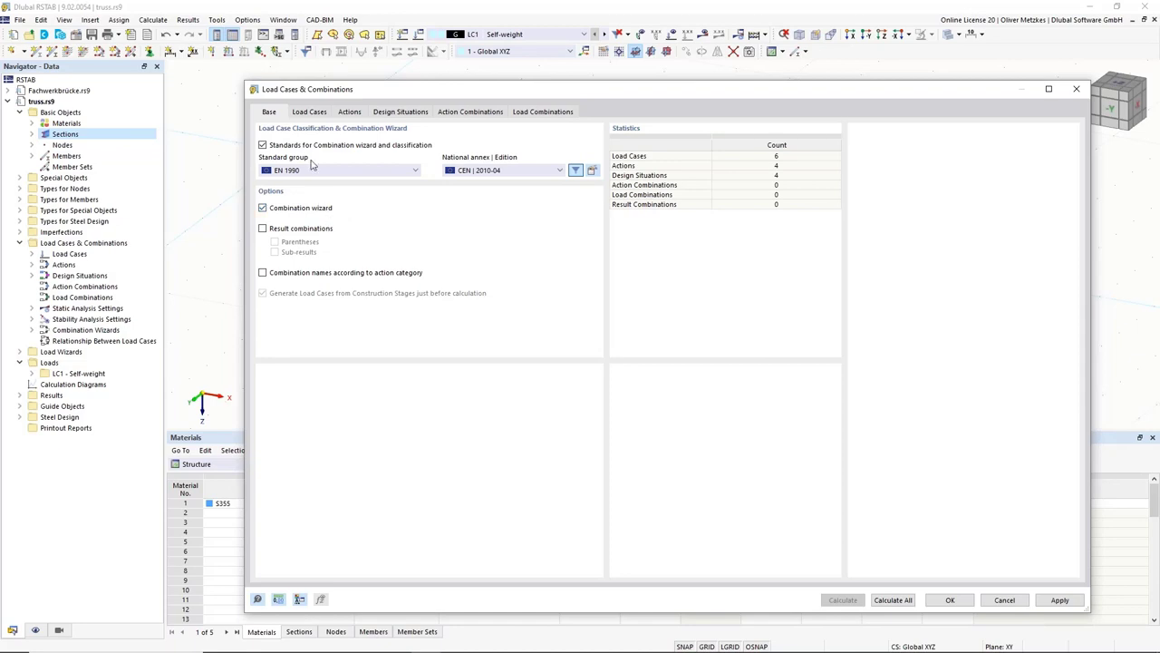
pyautogui.click(318, 114)
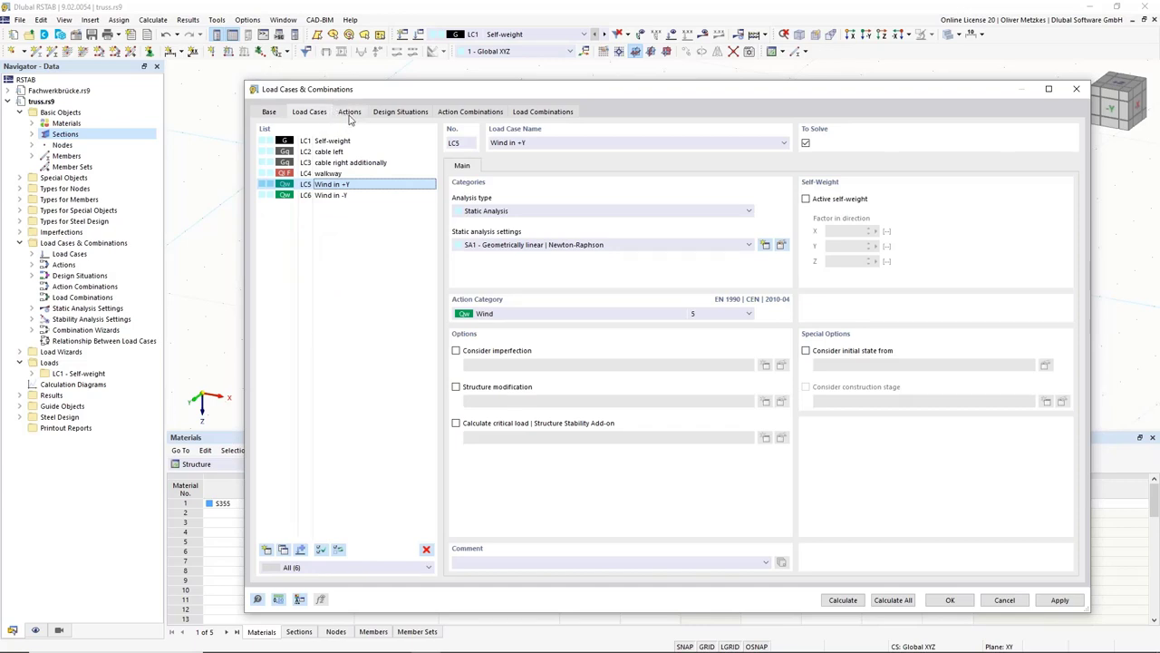
pyautogui.click(351, 115)
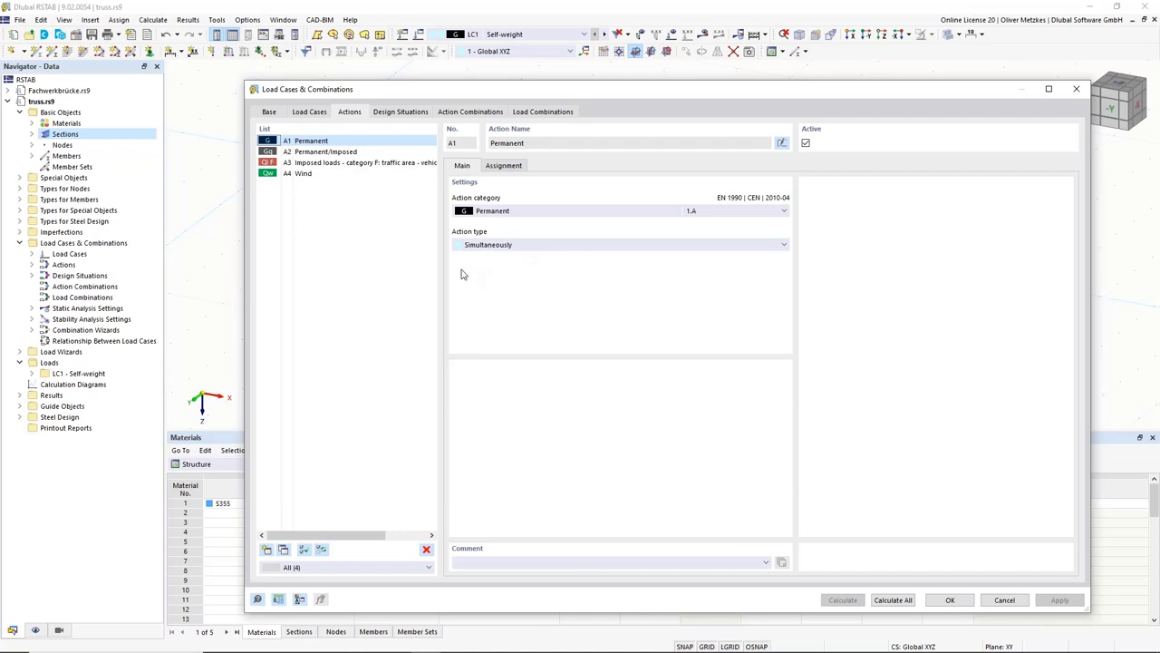
pyautogui.click(332, 152)
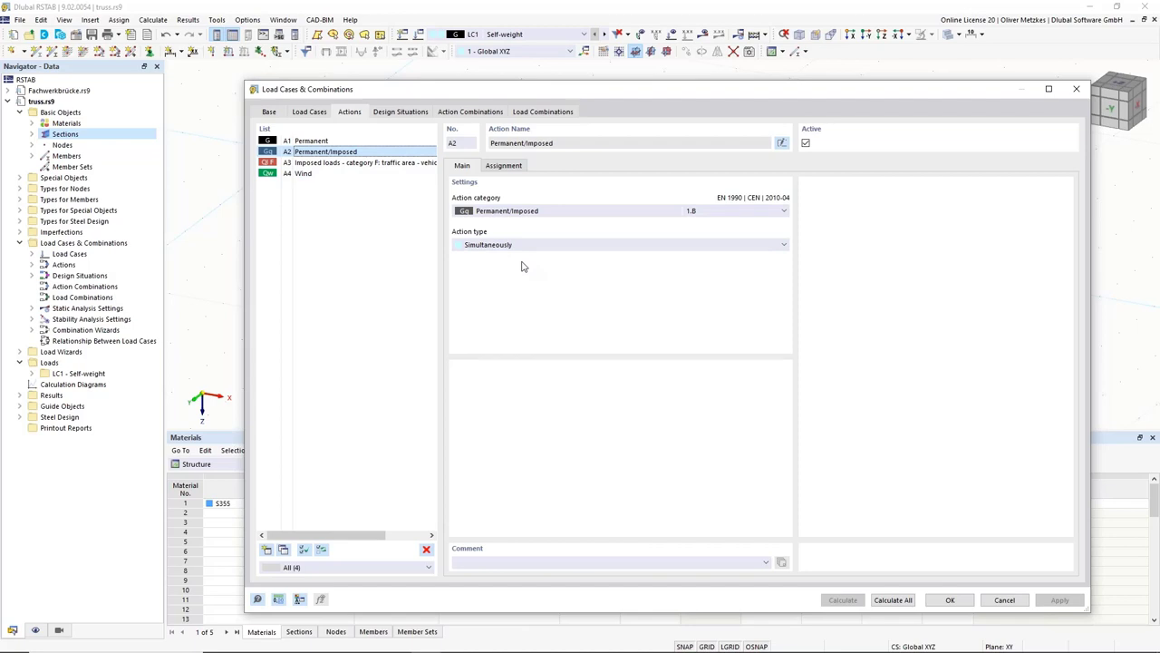
pyautogui.click(338, 174)
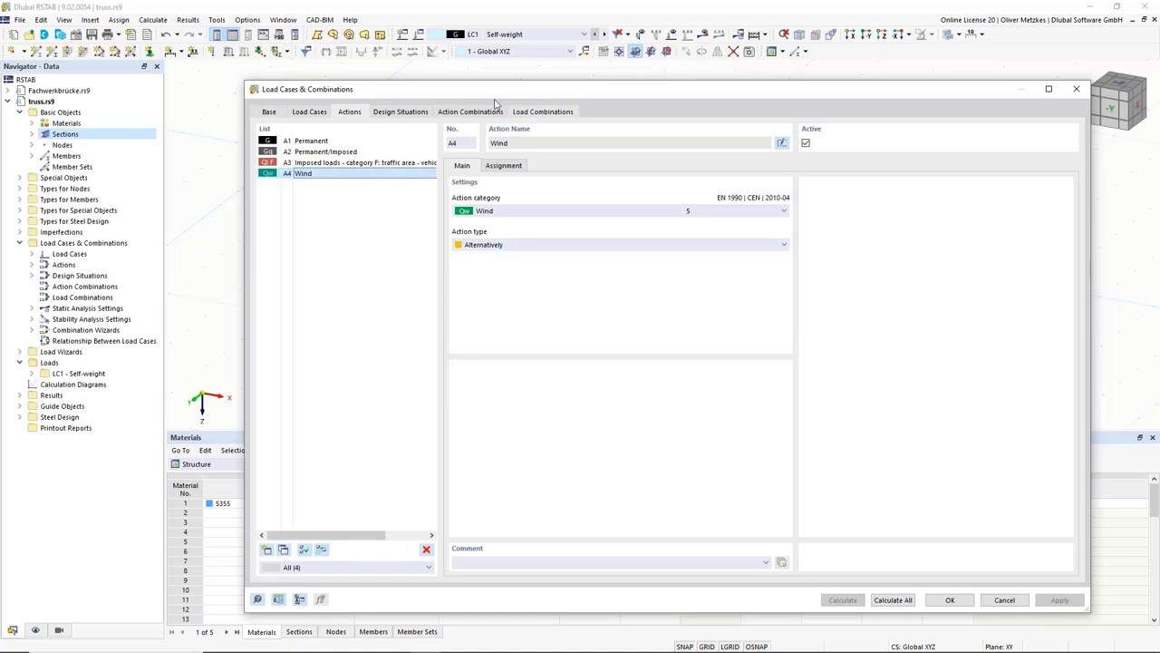
# Display the combination rule information for the ULS (STR/GEO) permanent and transient design situation
pyautogui.click(409, 108)
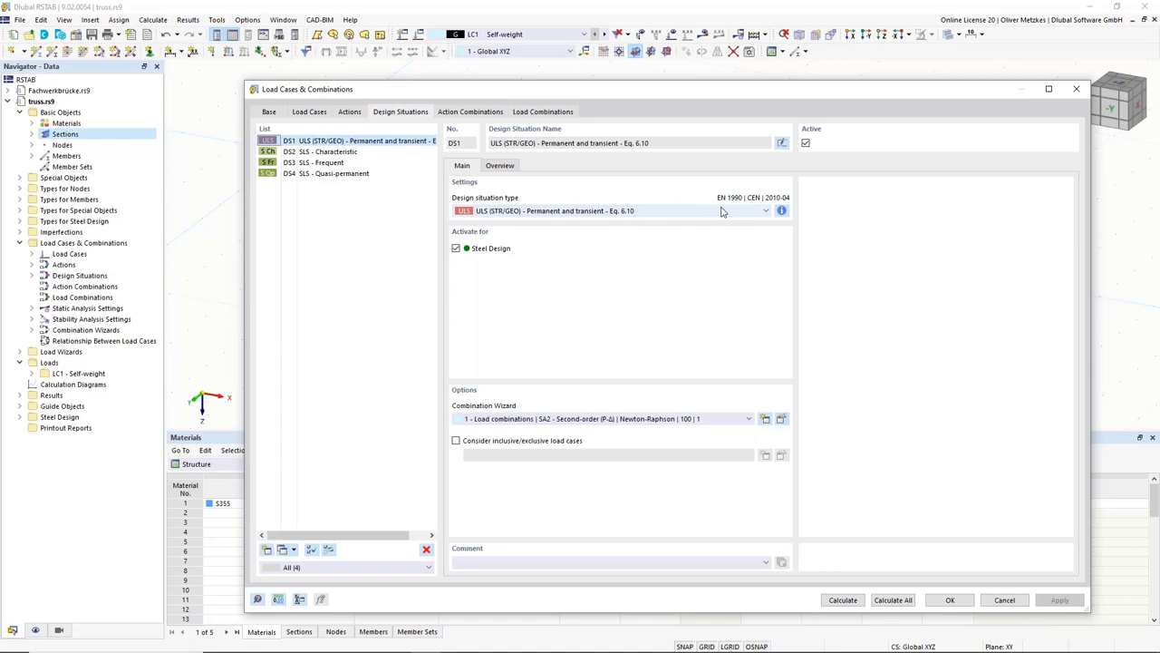
pyautogui.click(781, 211)
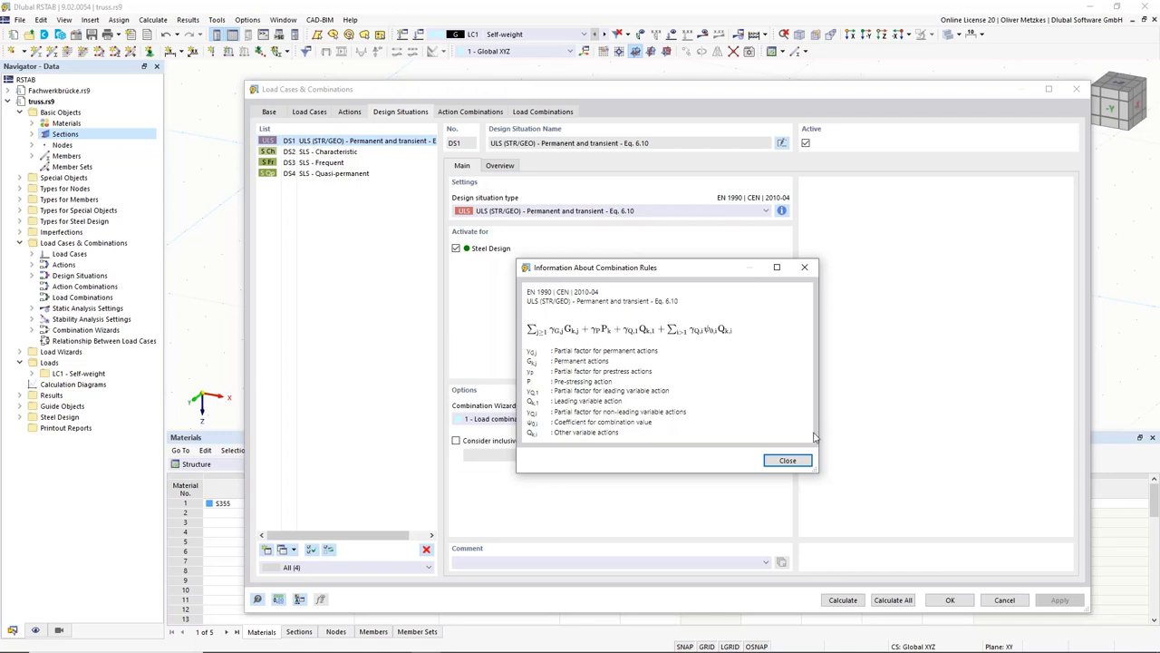
# Close the combination rule information and delete the "SLS - Frequent" and "SLS - Quasi-permanent" design situations
pyautogui.click(787, 461)
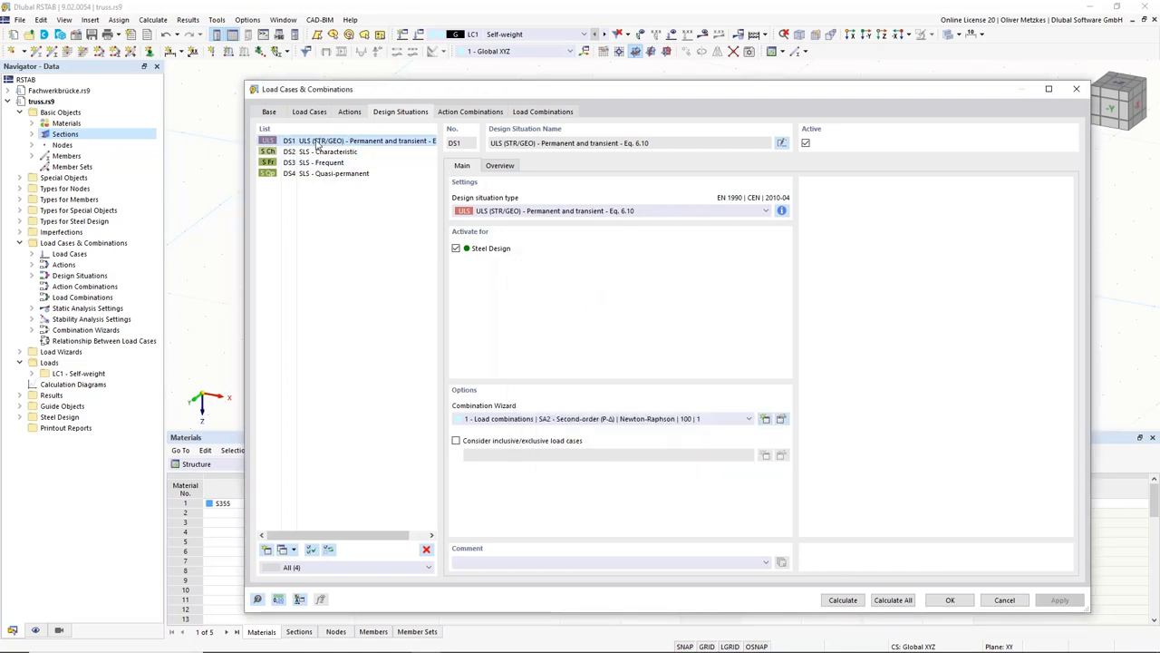
pyautogui.click(318, 153)
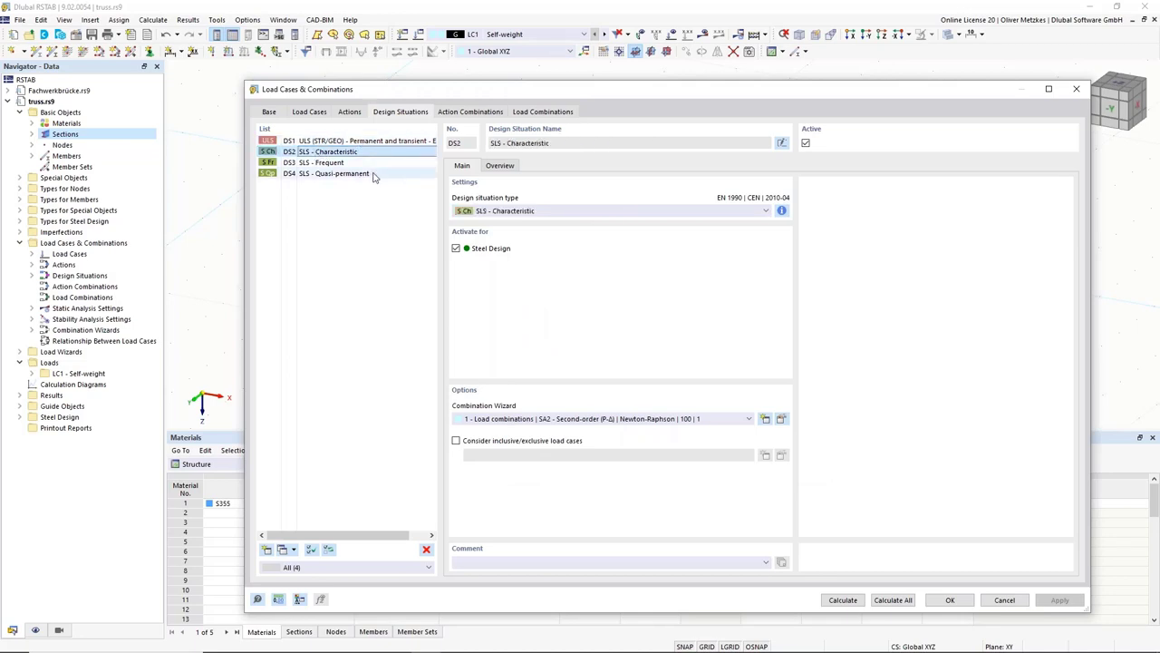
pyautogui.click(338, 162)
pyautogui.keyDown('ctrl'); pyautogui.click(347, 173); pyautogui.keyUp('ctrl')
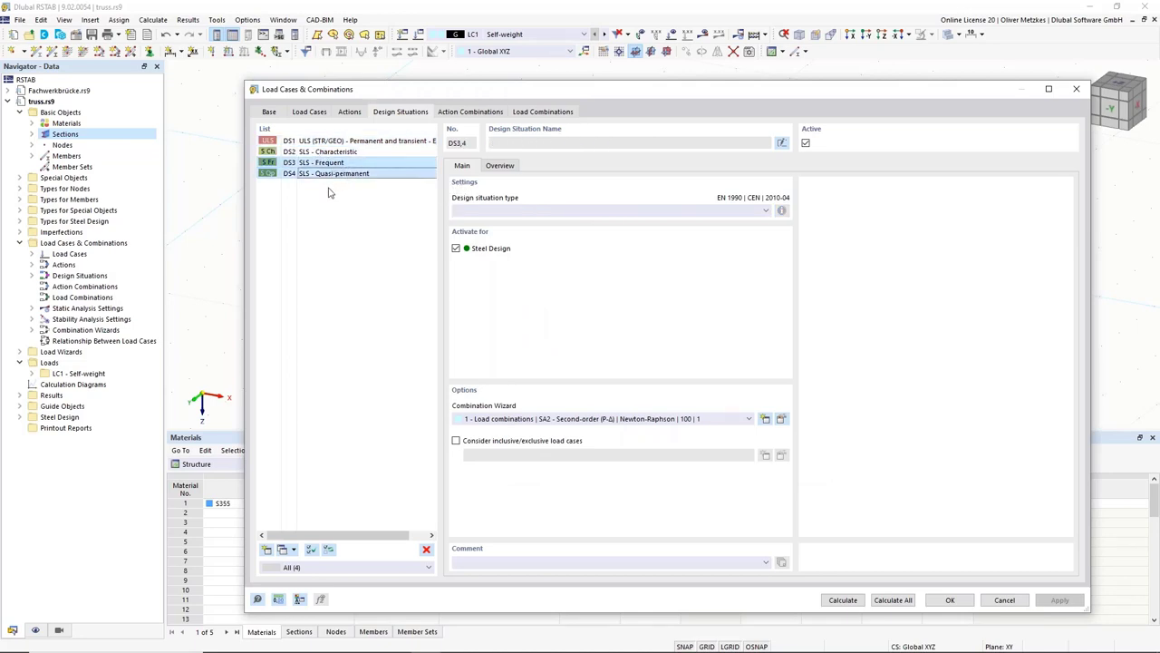
pyautogui.click(426, 549)
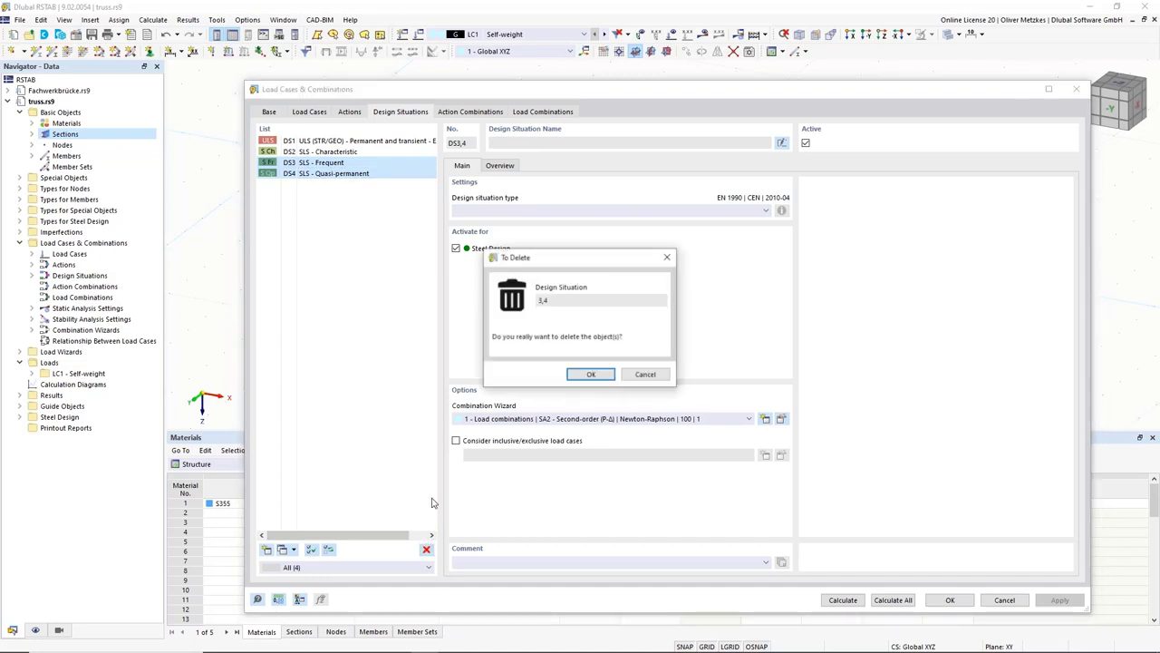
pyautogui.click(590, 374)
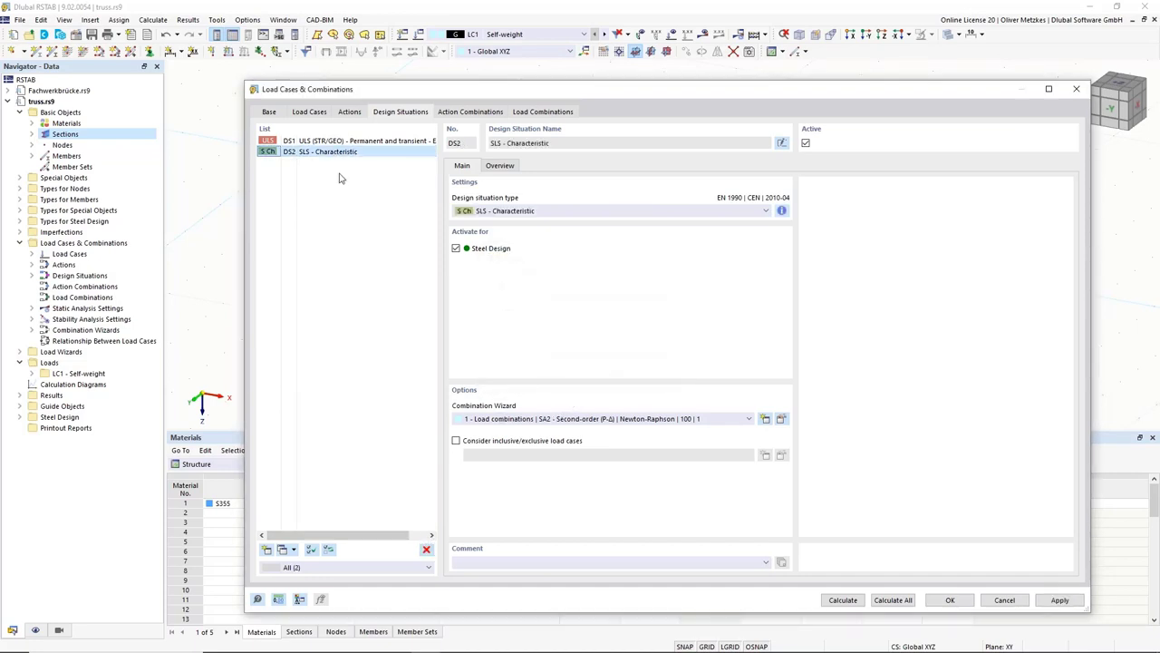
# Activate inclusive/exclusive load cases for the ULS (STR/GEO) design situation and start a new relationship between load cases
pyautogui.click(343, 142)
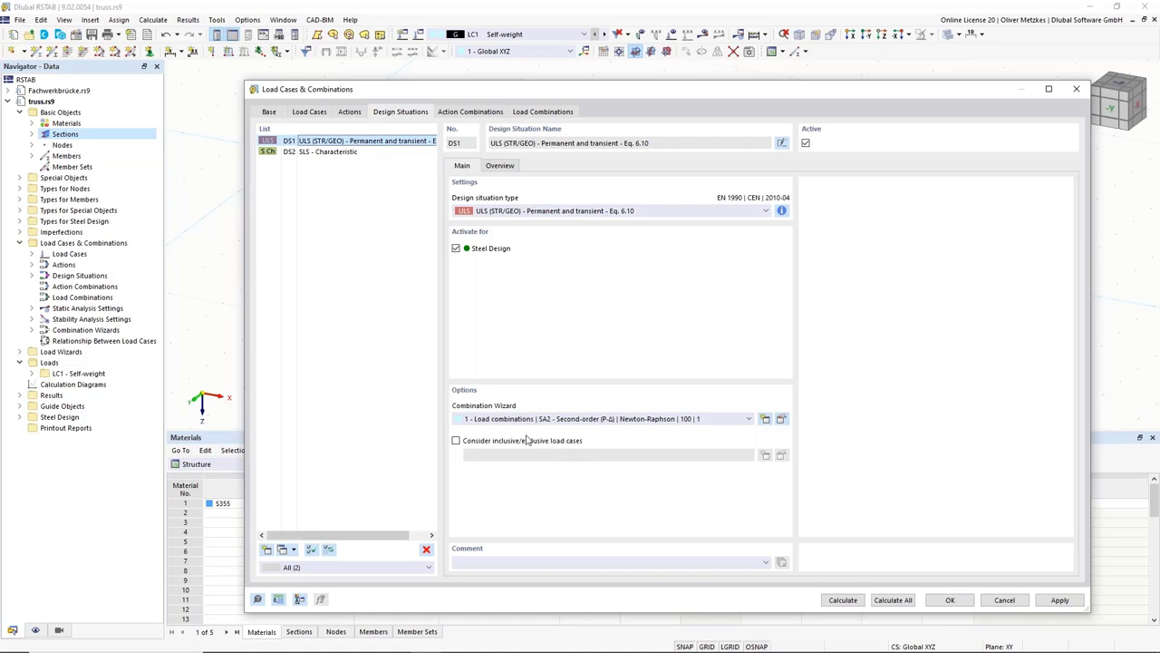
pyautogui.click(496, 443)
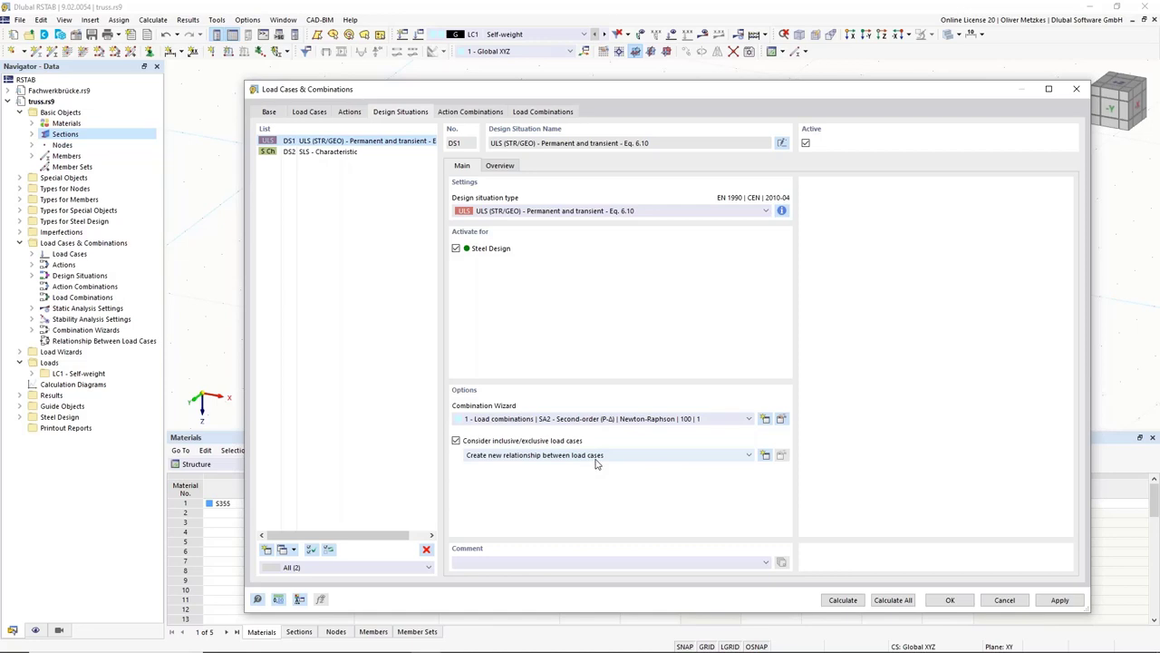
pyautogui.click(765, 456)
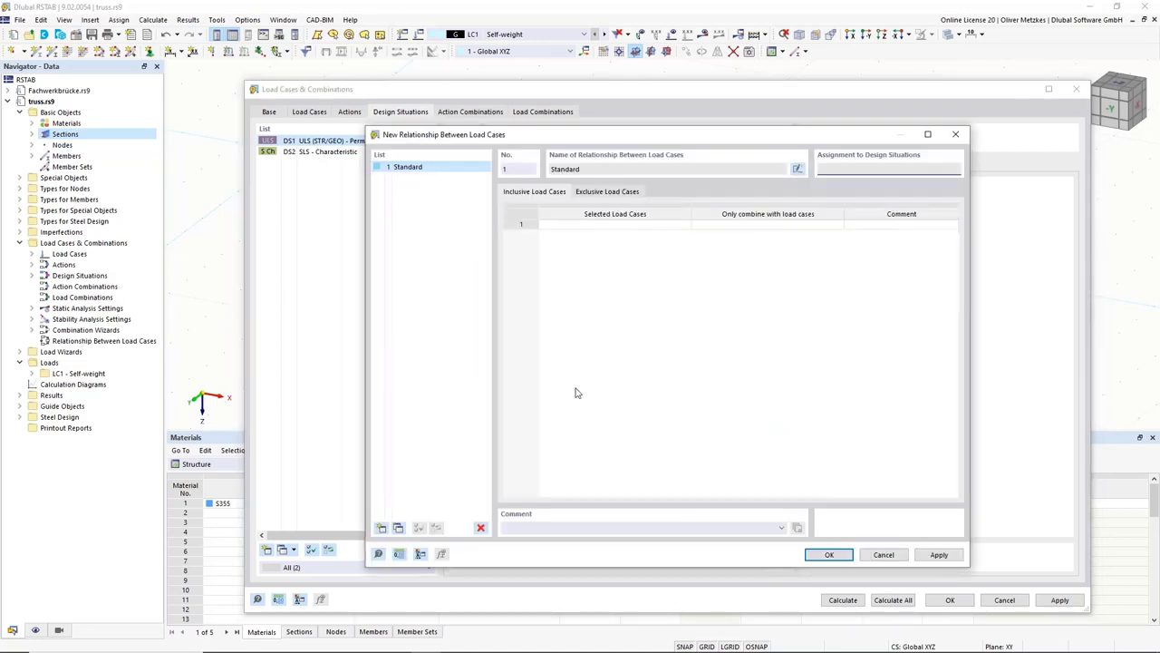
# Add an inclusive load case rule so that LC3 "cable right additionally" only combines with LC2 "cable left"
pyautogui.click(612, 224)
pyautogui.click(618, 226)
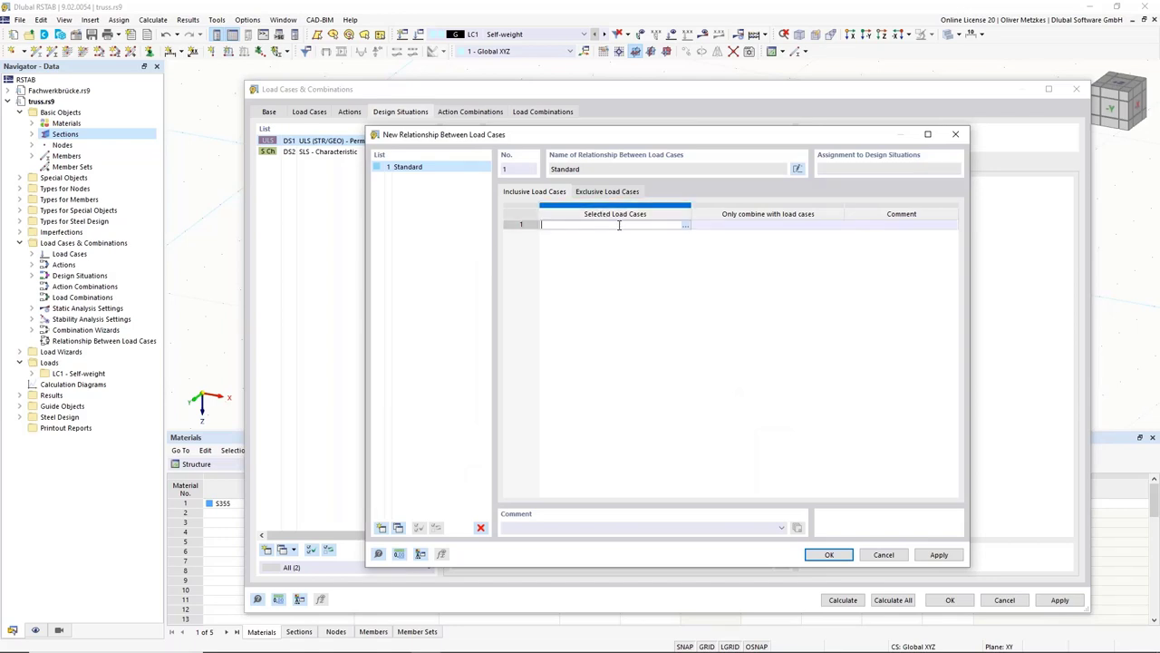
pyautogui.click(686, 225)
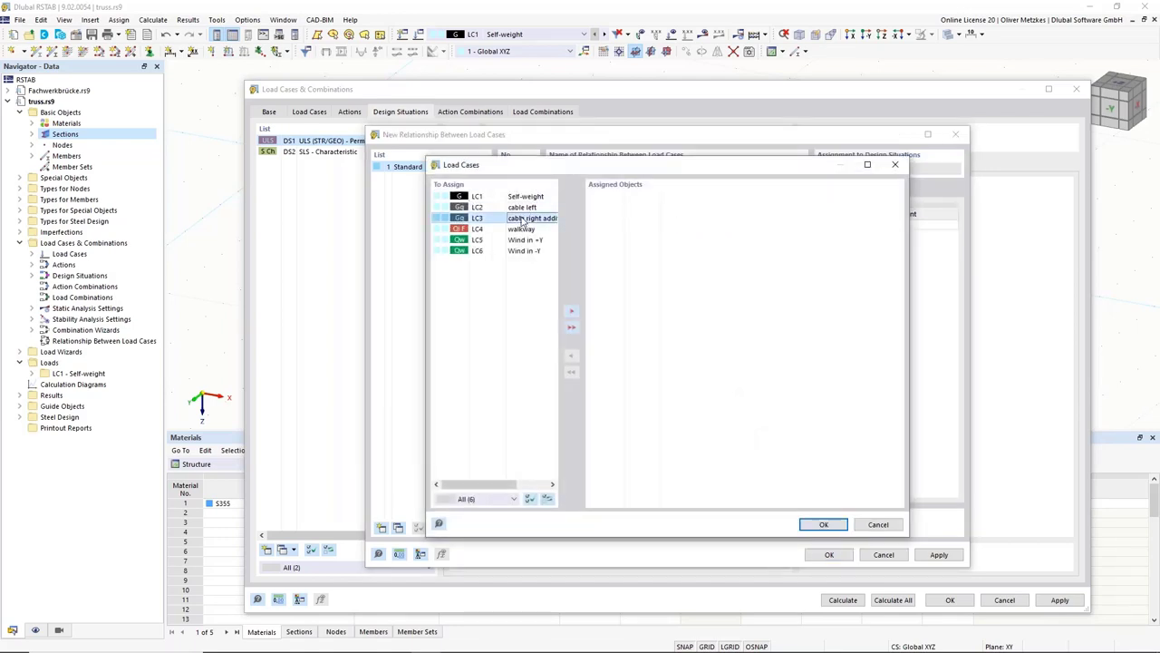
pyautogui.doubleClick(525, 219)
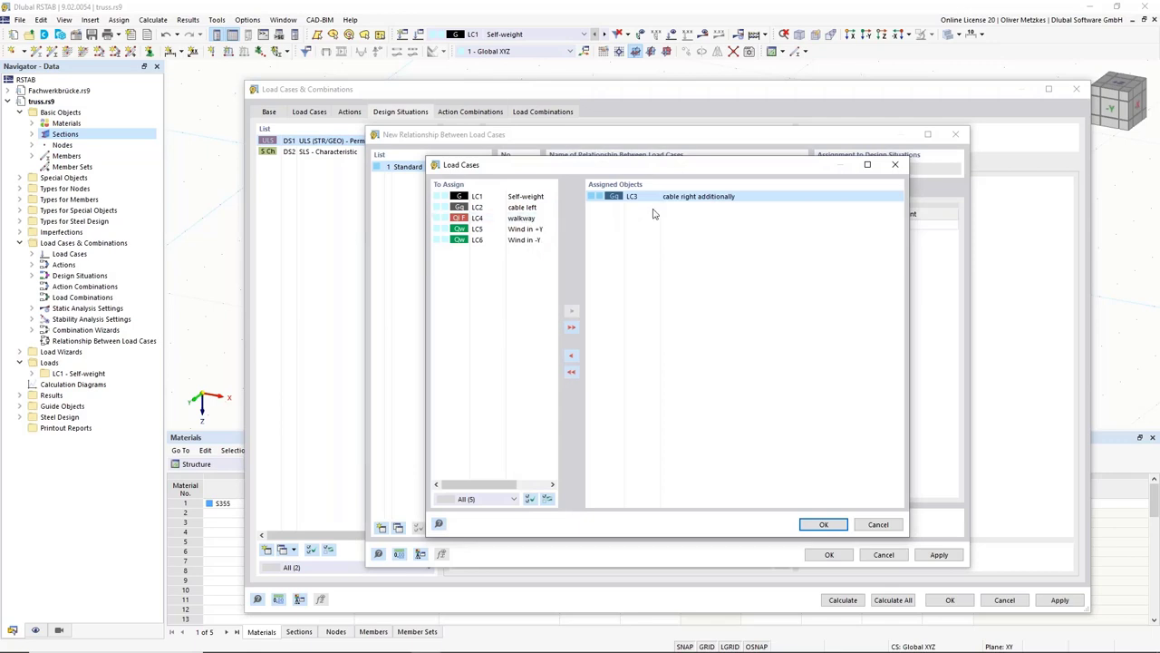
pyautogui.click(824, 524)
pyautogui.click(782, 225)
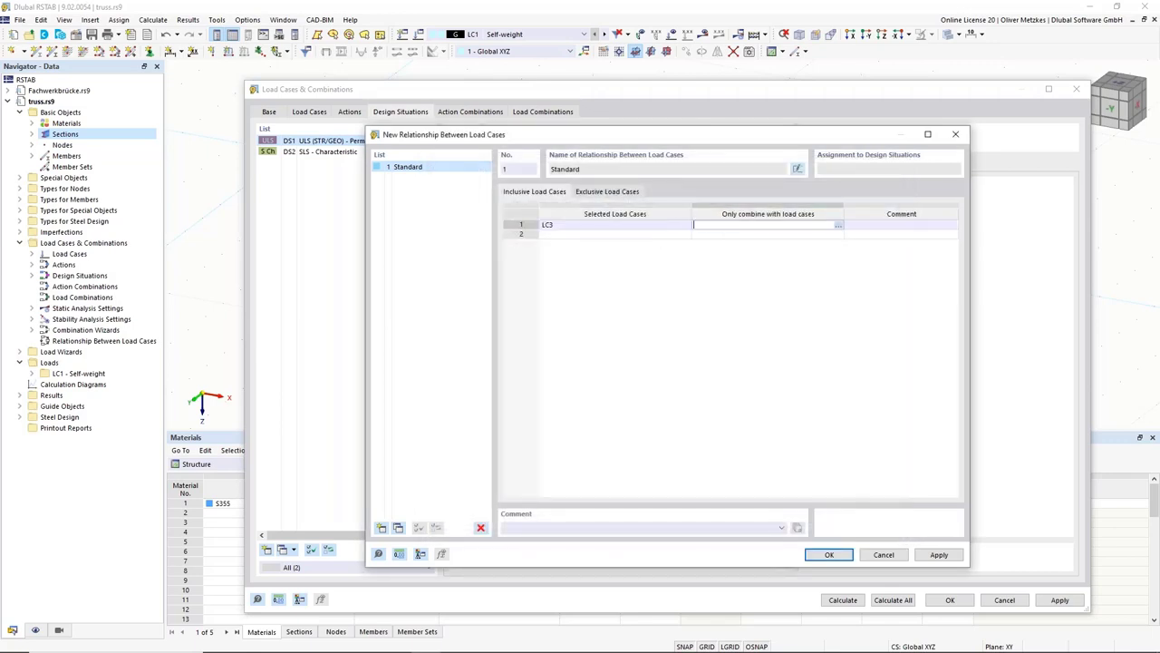
pyautogui.click(838, 226)
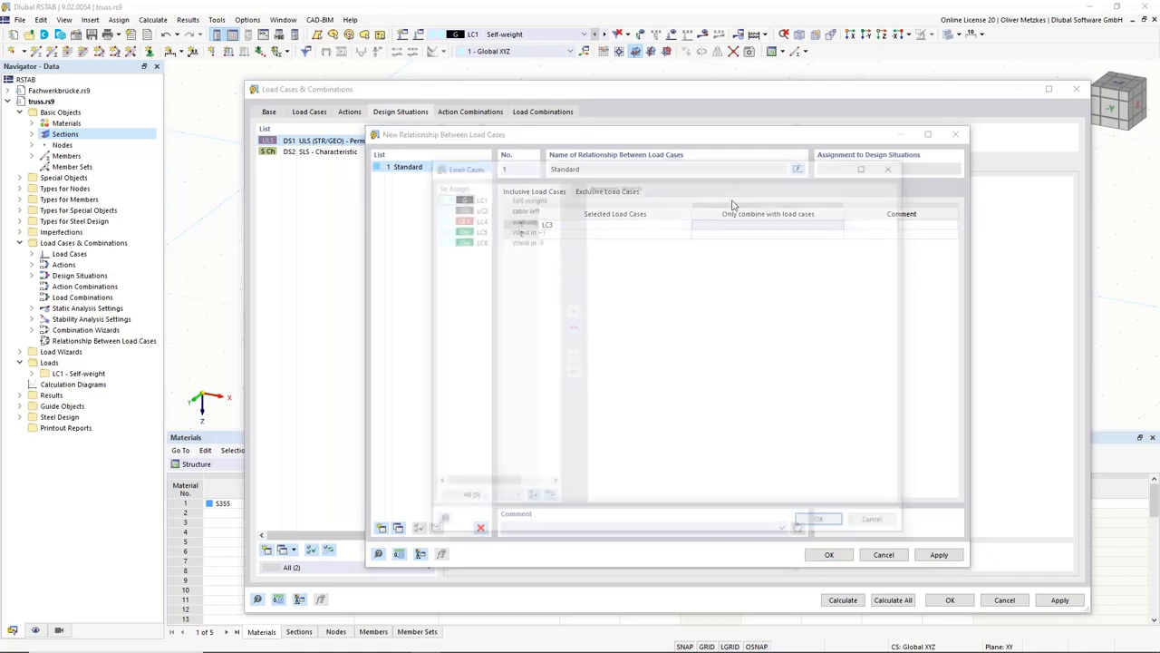
pyautogui.doubleClick(518, 209)
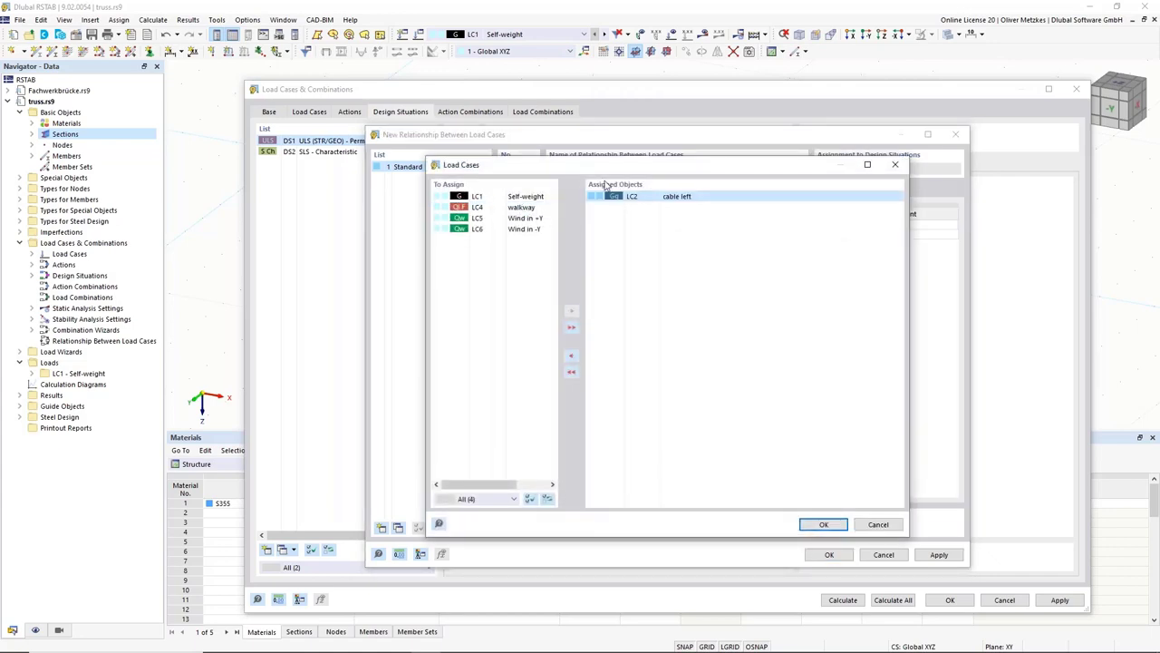
pyautogui.click(823, 524)
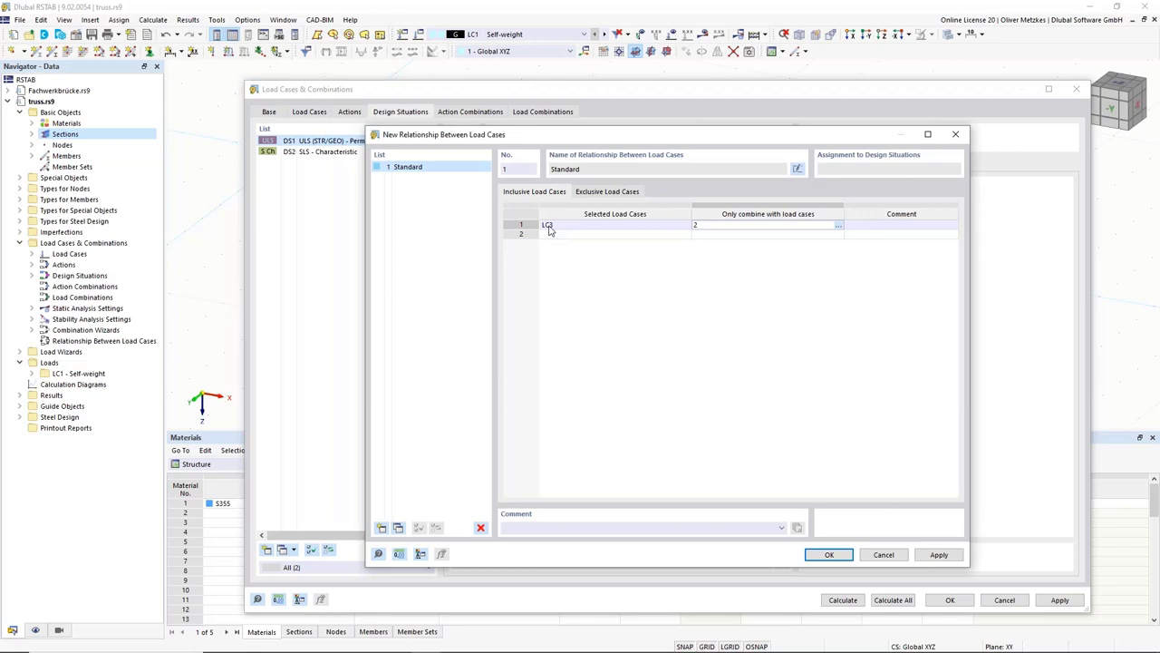
# Add an exclusive load case rule so that LC4 "walkway" is not combined with LC3, and accept the relationship
pyautogui.click(597, 194)
pyautogui.click(669, 224)
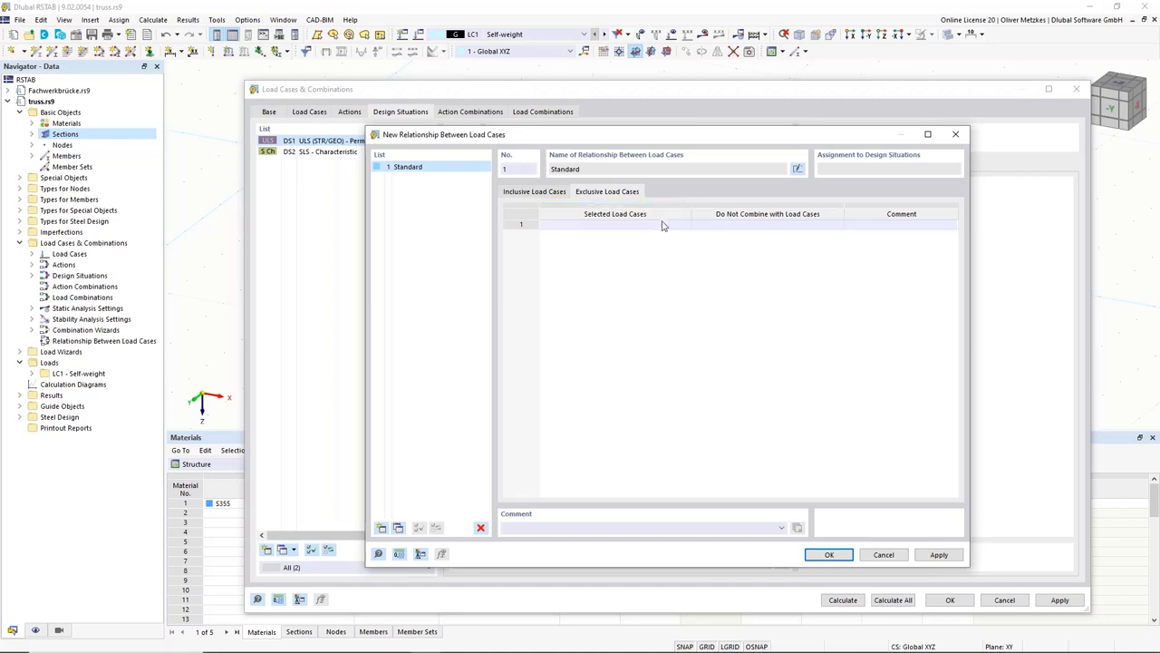
pyautogui.click(667, 225)
pyautogui.click(686, 226)
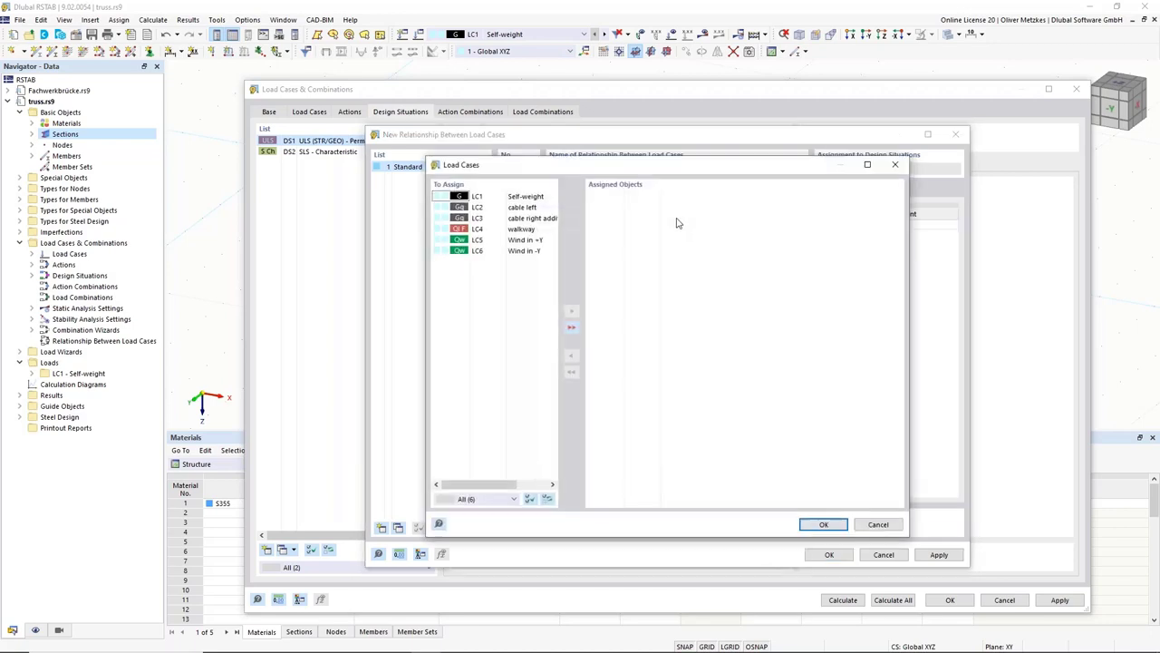
pyautogui.click(542, 229)
pyautogui.doubleClick(542, 231)
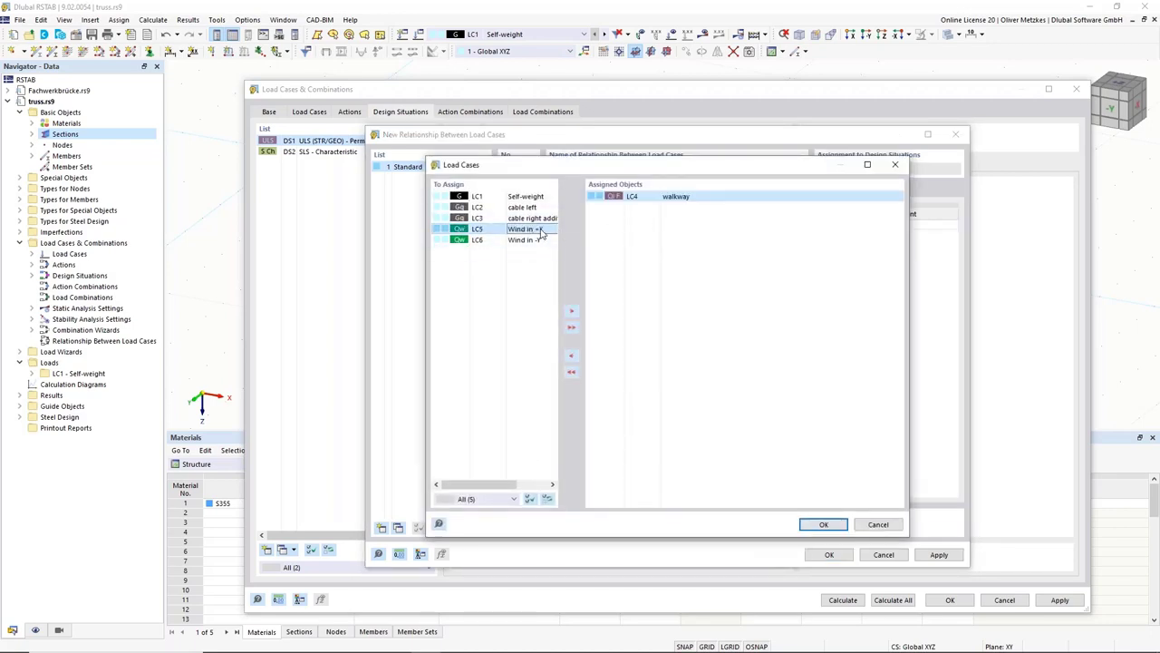
pyautogui.click(825, 524)
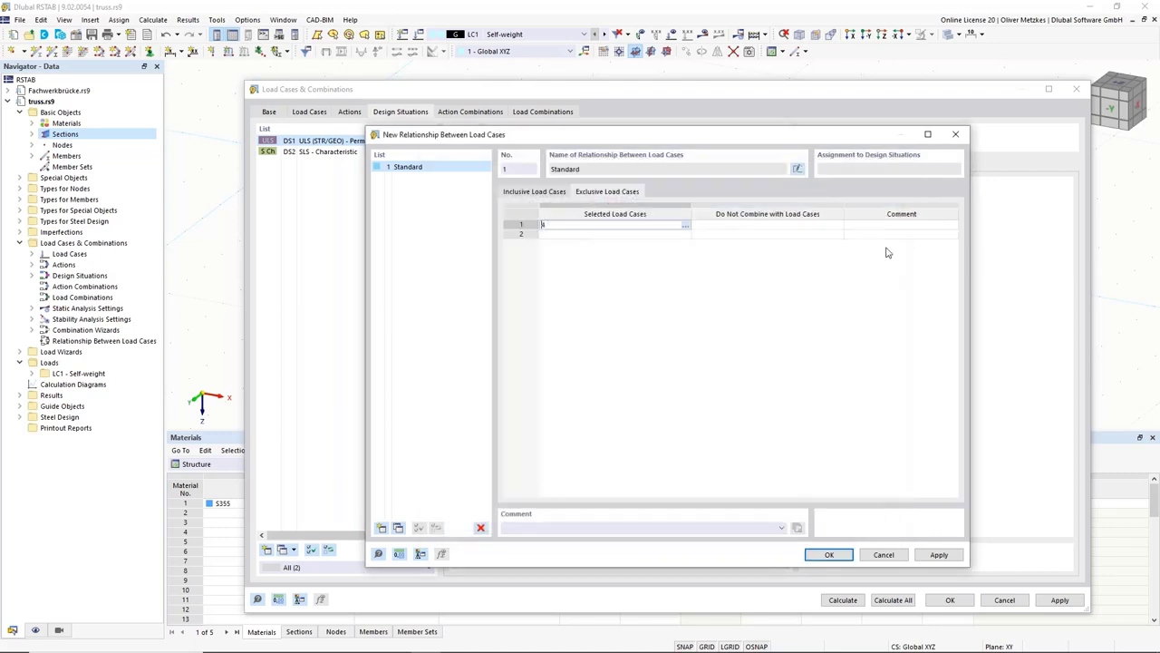
pyautogui.click(840, 228)
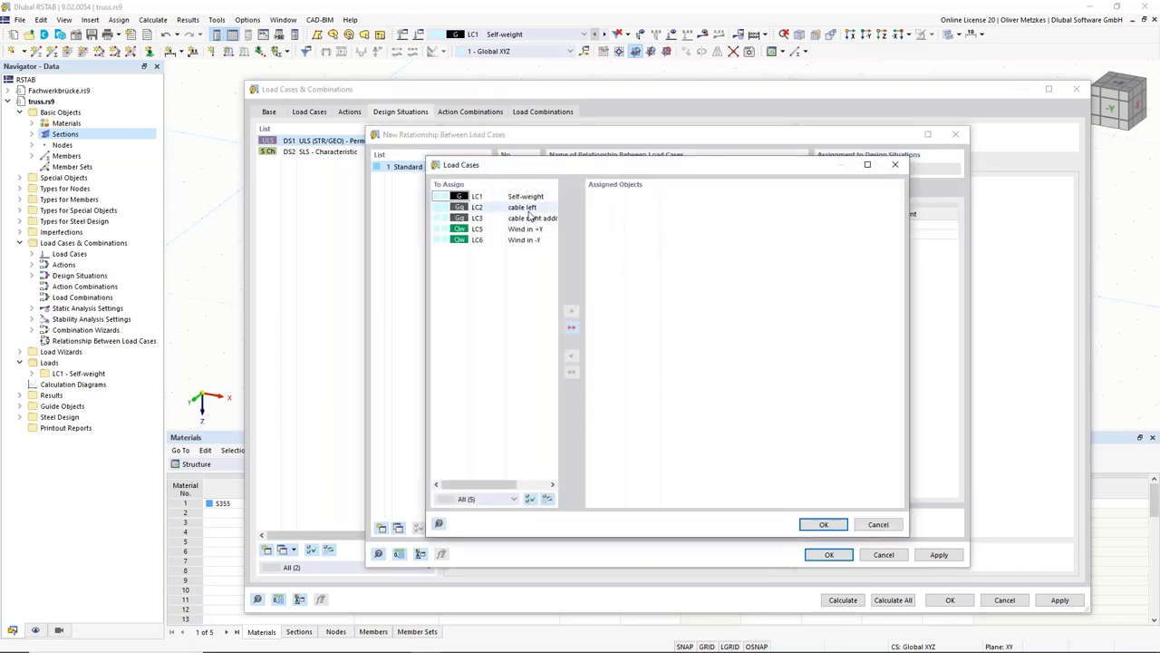
pyautogui.doubleClick(524, 218)
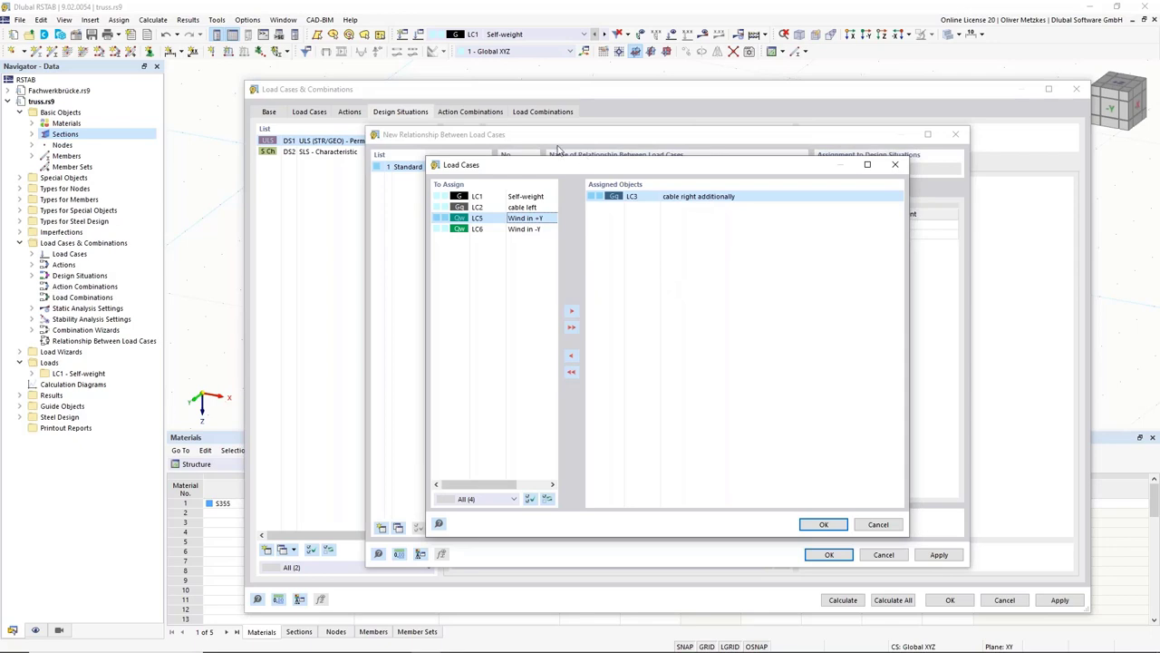
pyautogui.click(823, 524)
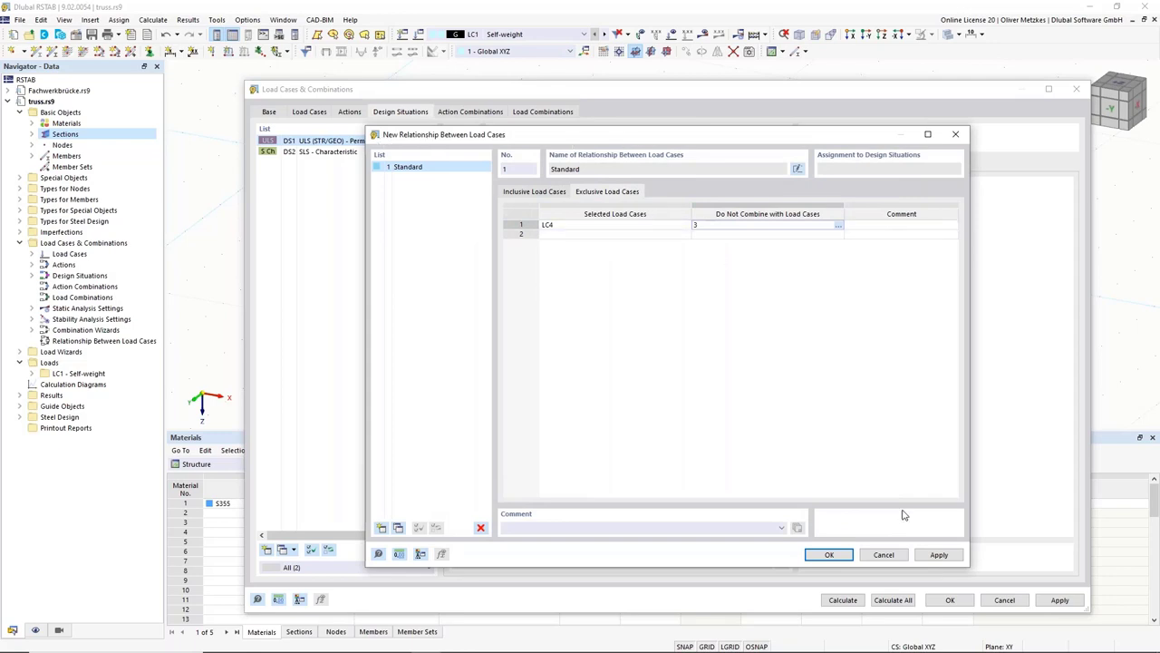
pyautogui.click(828, 555)
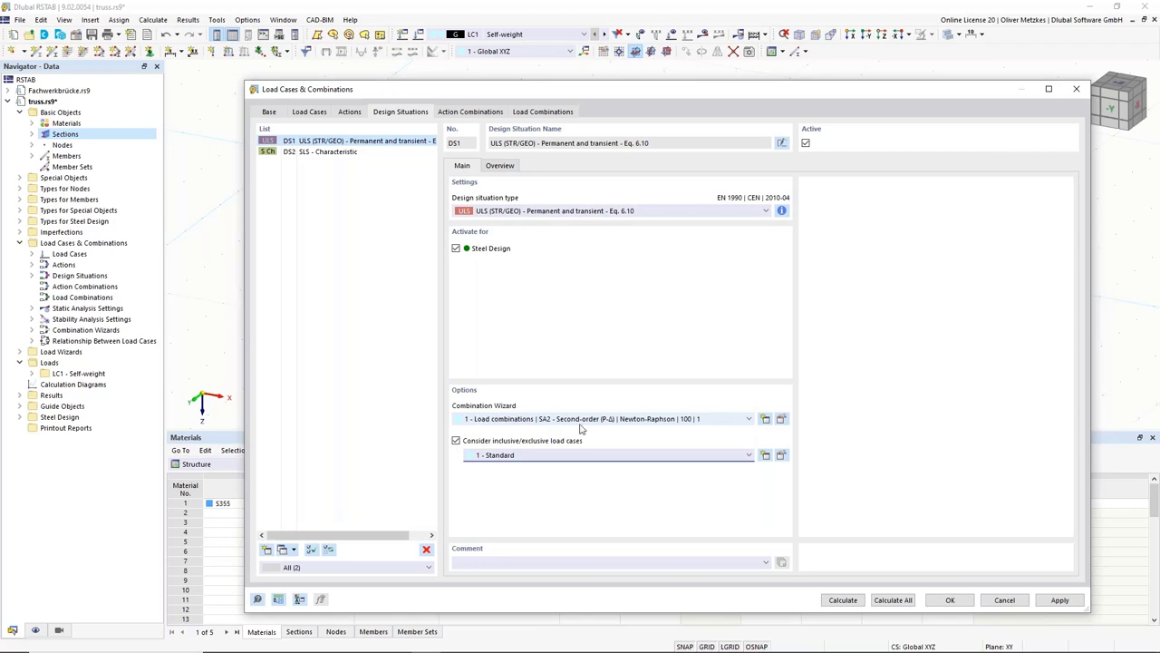
# Set combination wizard 1 to SA1 geometrically linear analysis, with stability analysis enabled and imperfection cases disabled
pyautogui.click(783, 420)
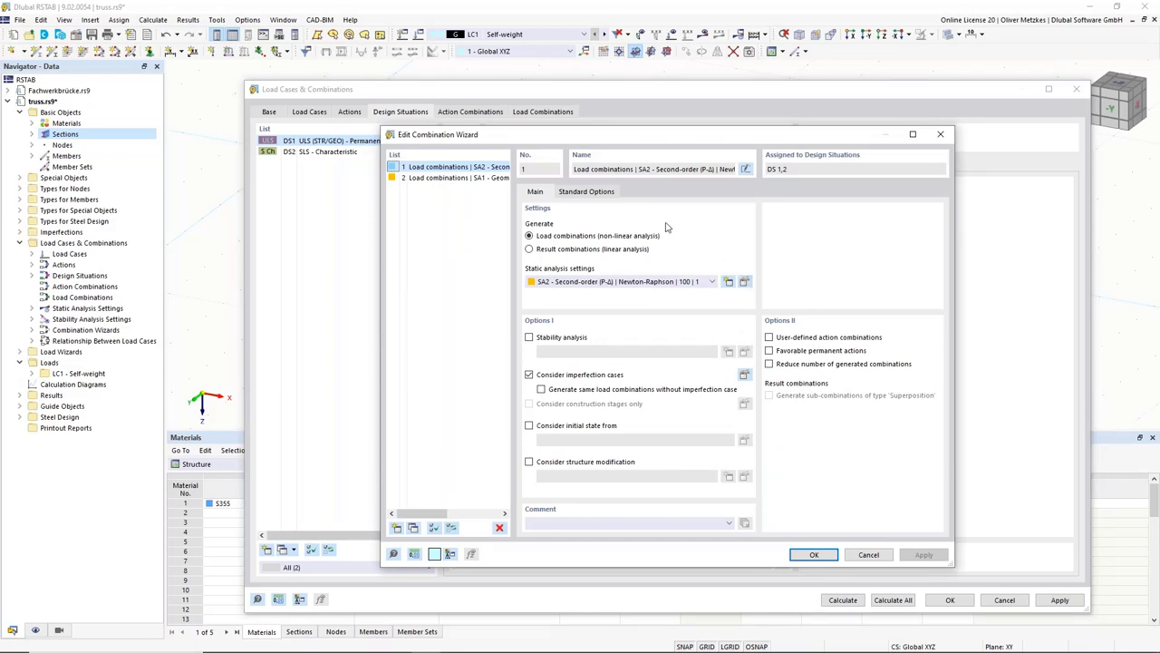
pyautogui.click(571, 283)
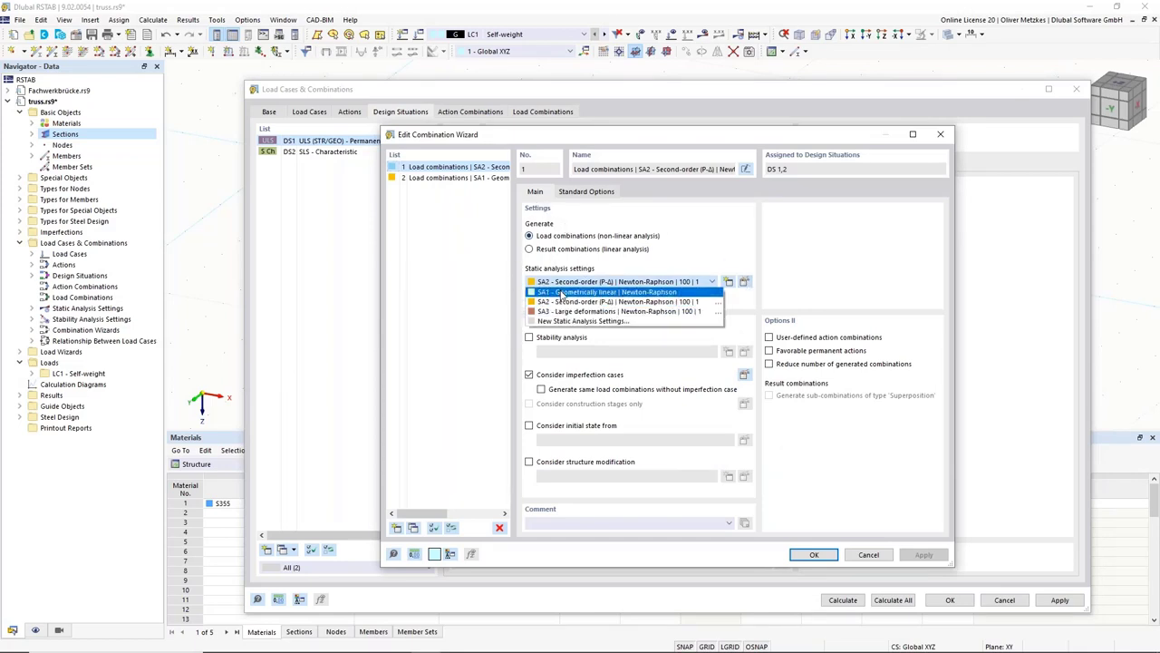
pyautogui.click(562, 293)
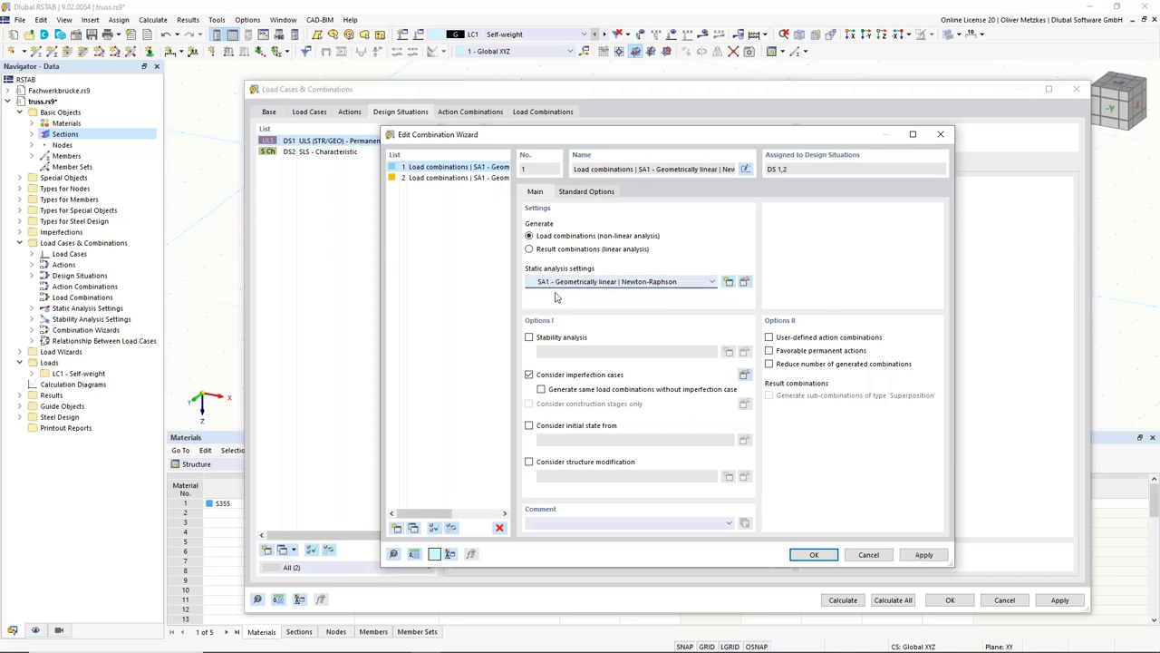
pyautogui.click(530, 338)
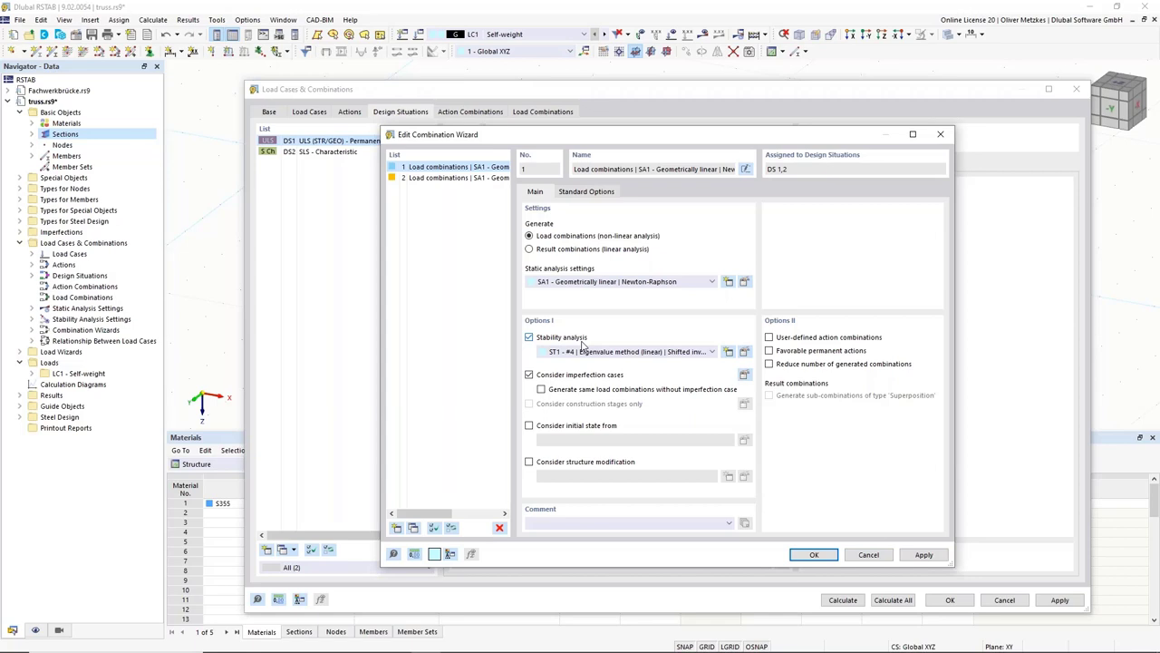
pyautogui.click(553, 379)
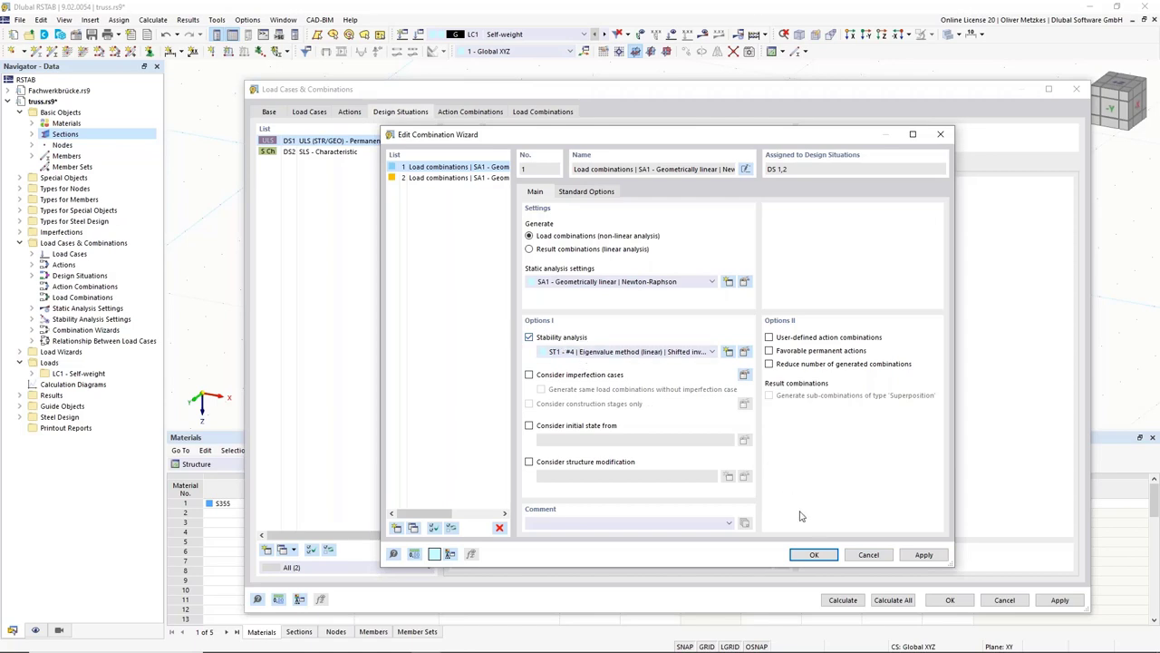
pyautogui.click(815, 555)
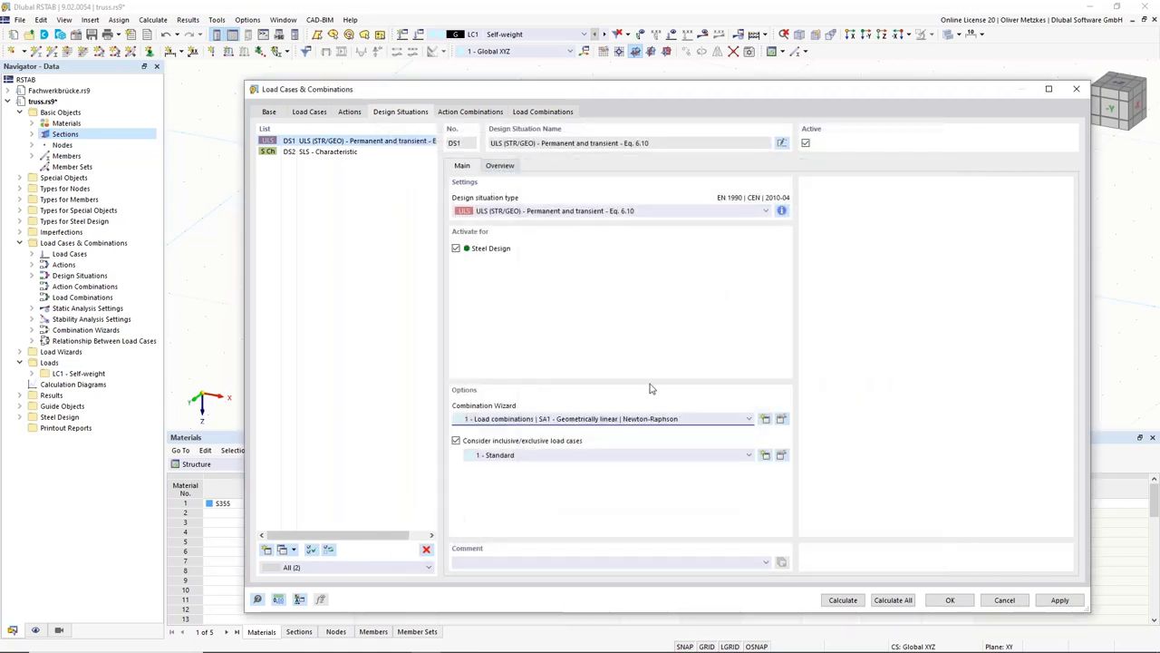
# Assign combination wizard 2 to the "SLS - Characteristic" design situation and activate inclusive/exclusive load cases with the Standard relationship
pyautogui.click(358, 154)
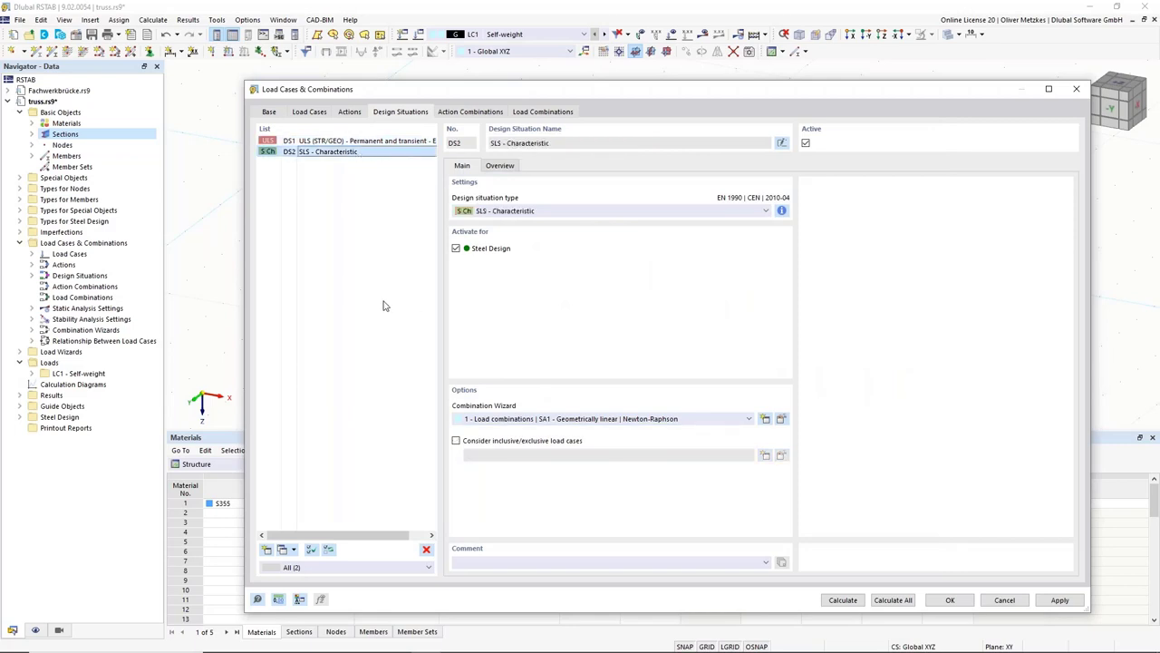
pyautogui.click(721, 421)
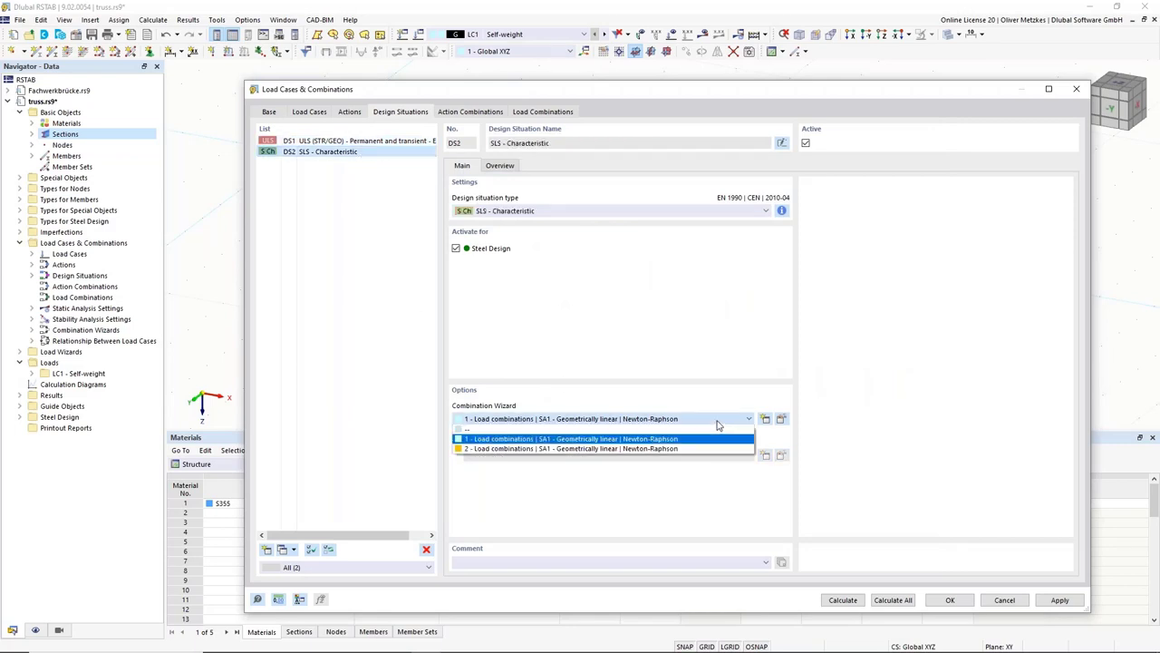
pyautogui.click(580, 451)
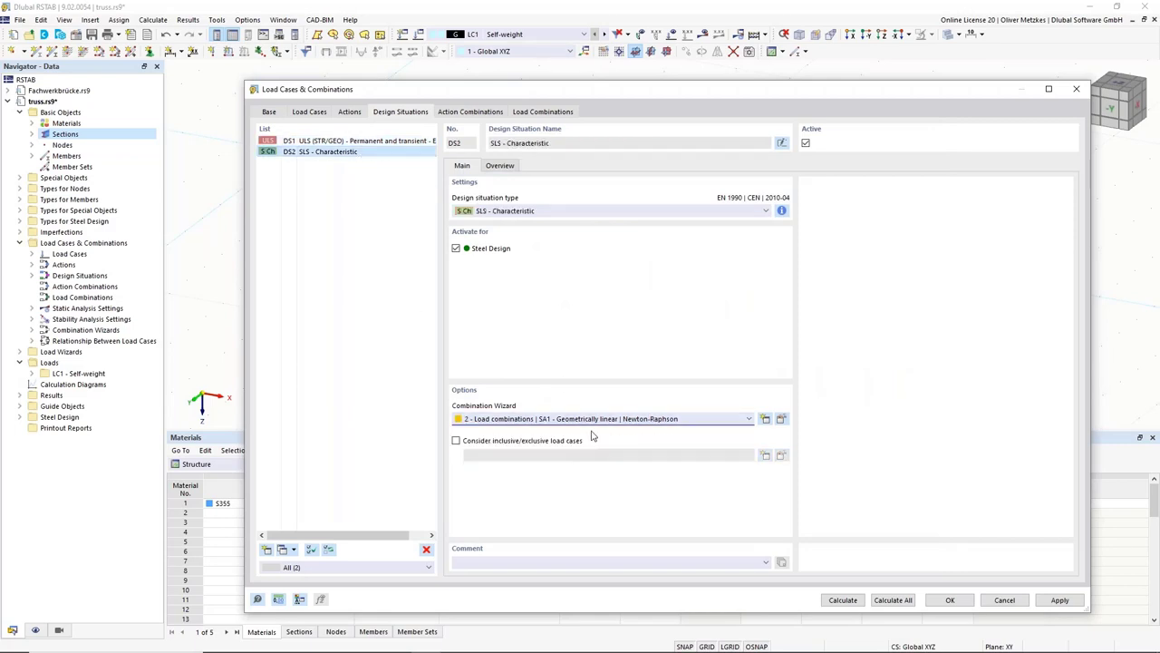
pyautogui.click(781, 418)
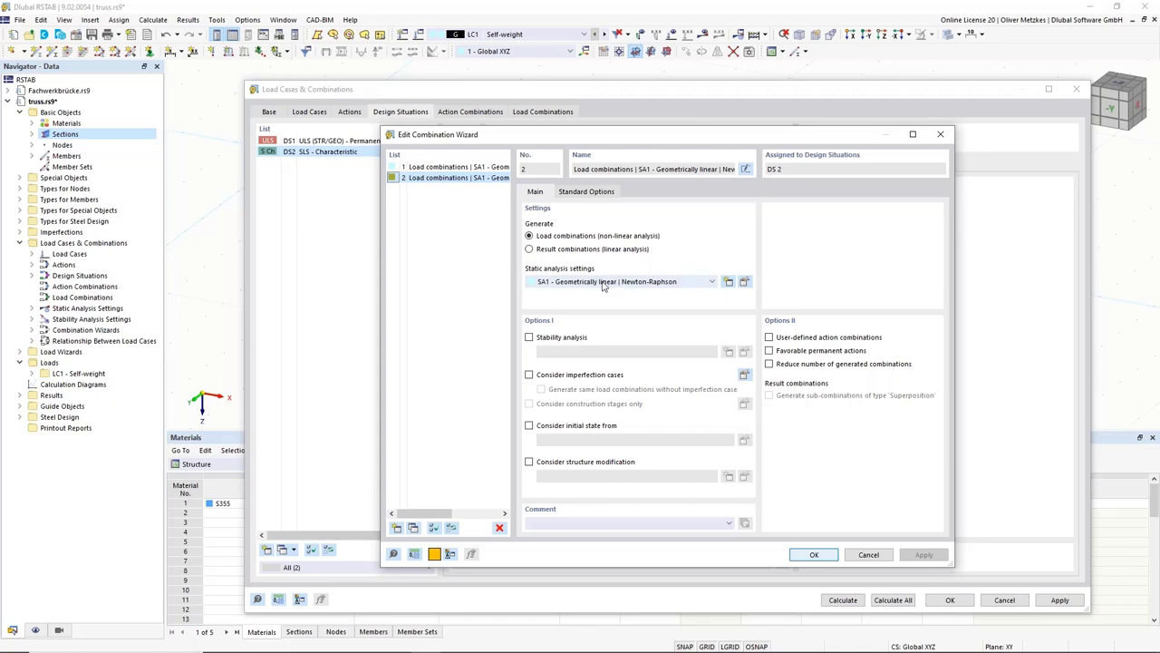
pyautogui.click(816, 554)
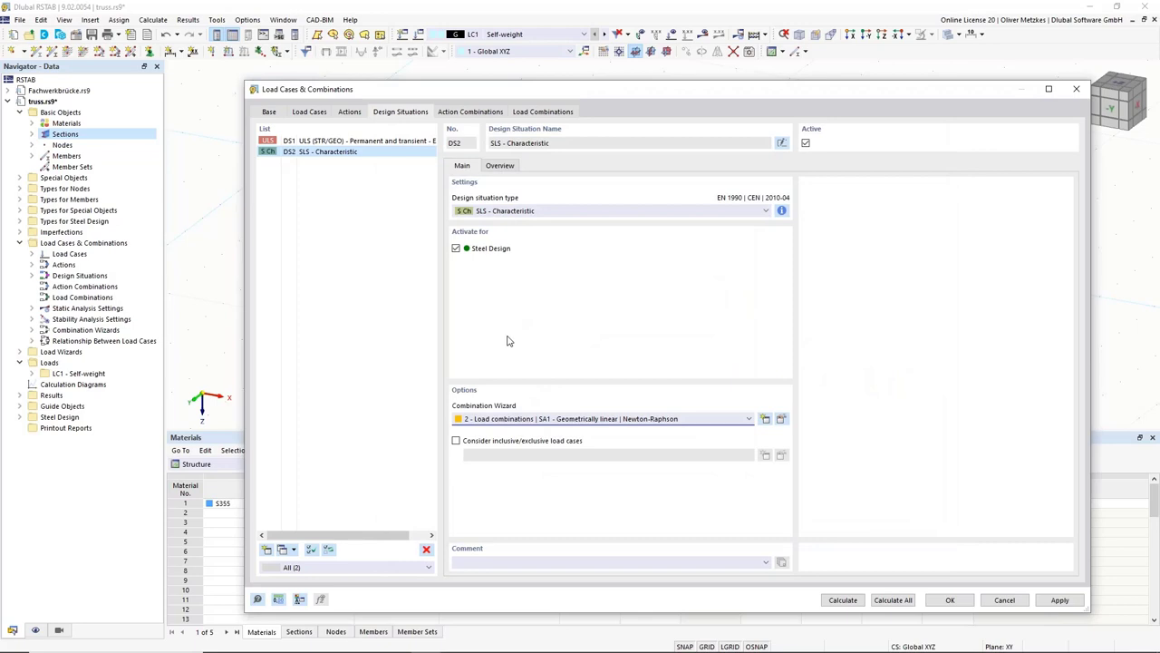
pyautogui.click(475, 442)
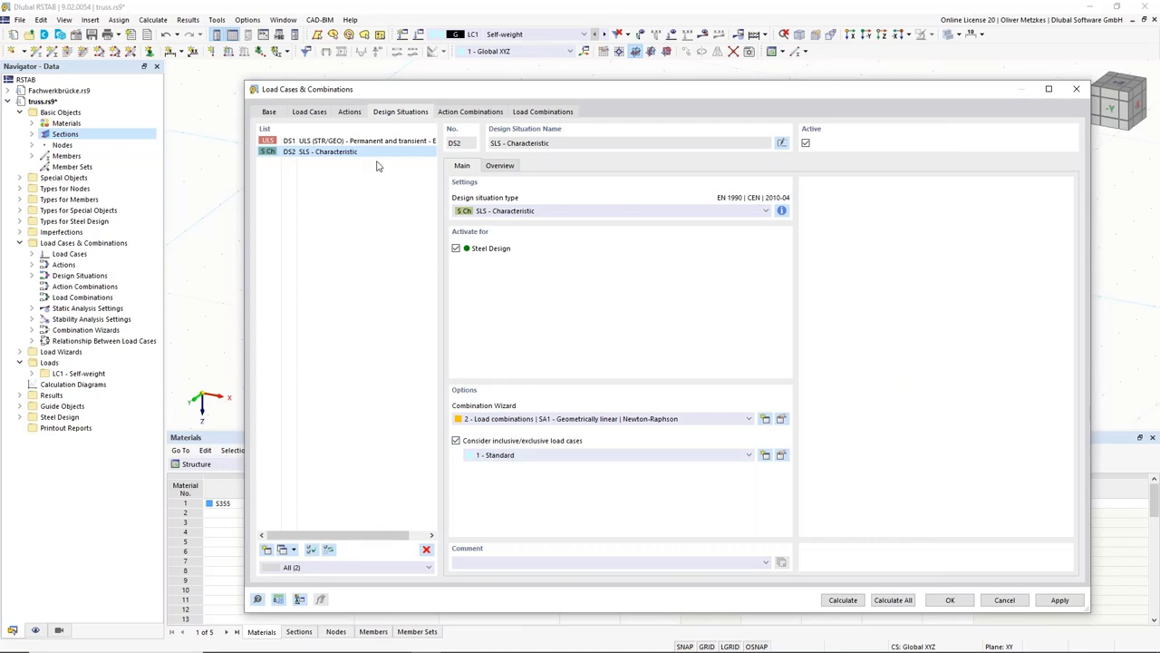
# Generate the action and load combinations, inspect CO19, CO8 and CO5, and accept the load case and combination settings
pyautogui.click(462, 112)
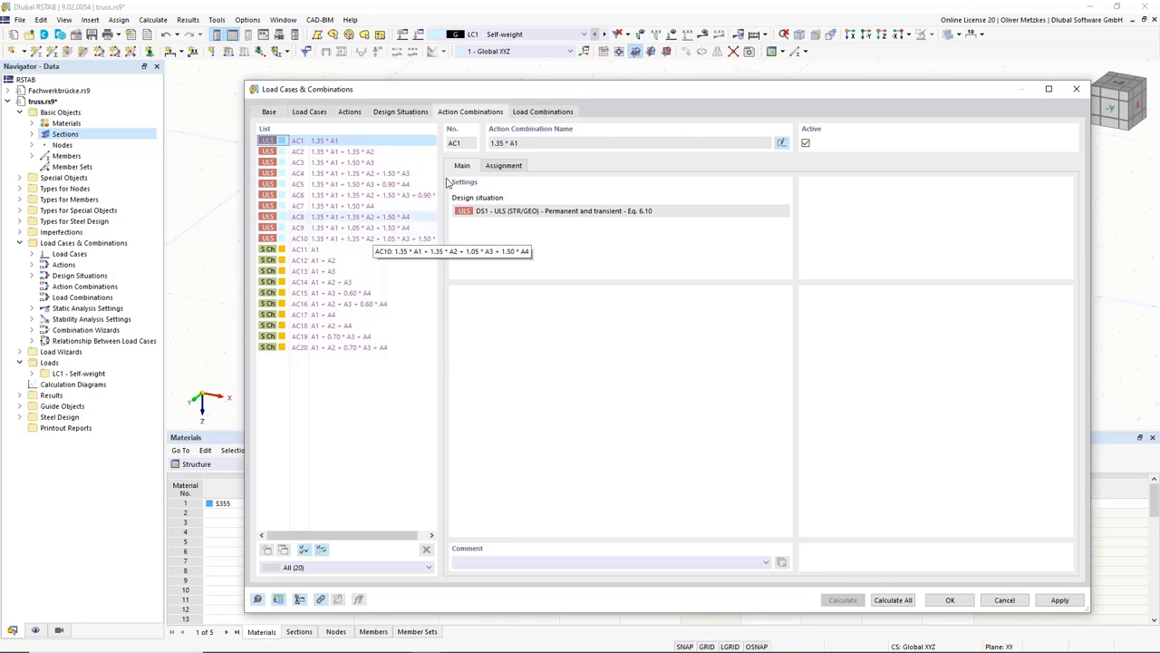
pyautogui.click(520, 114)
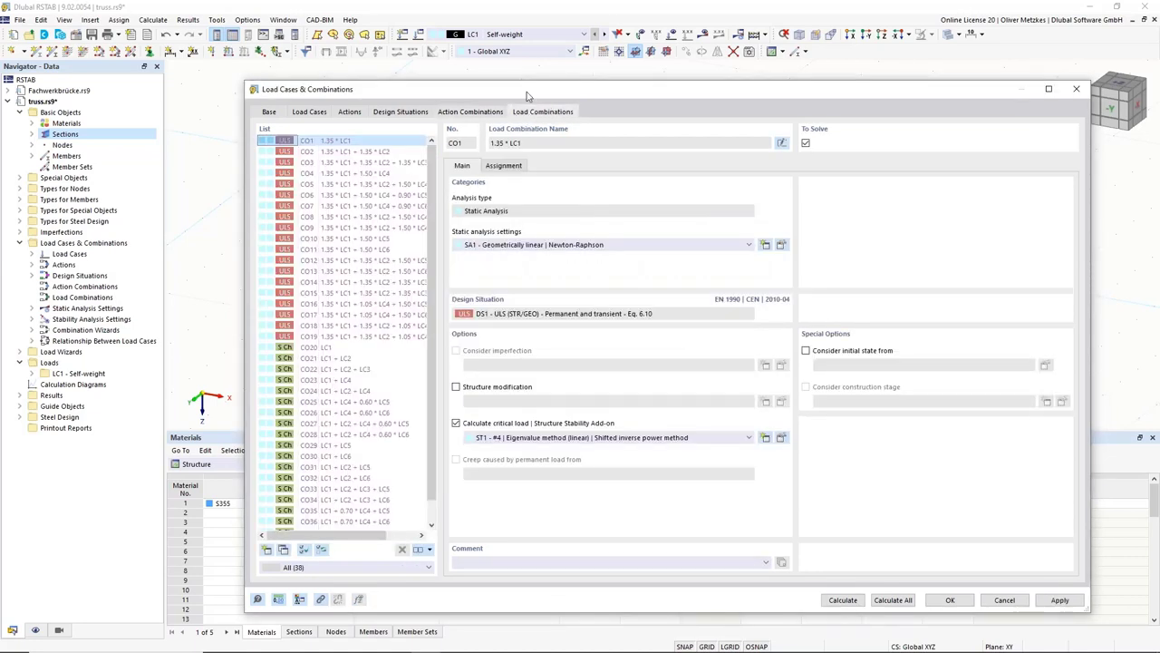
pyautogui.click(308, 337)
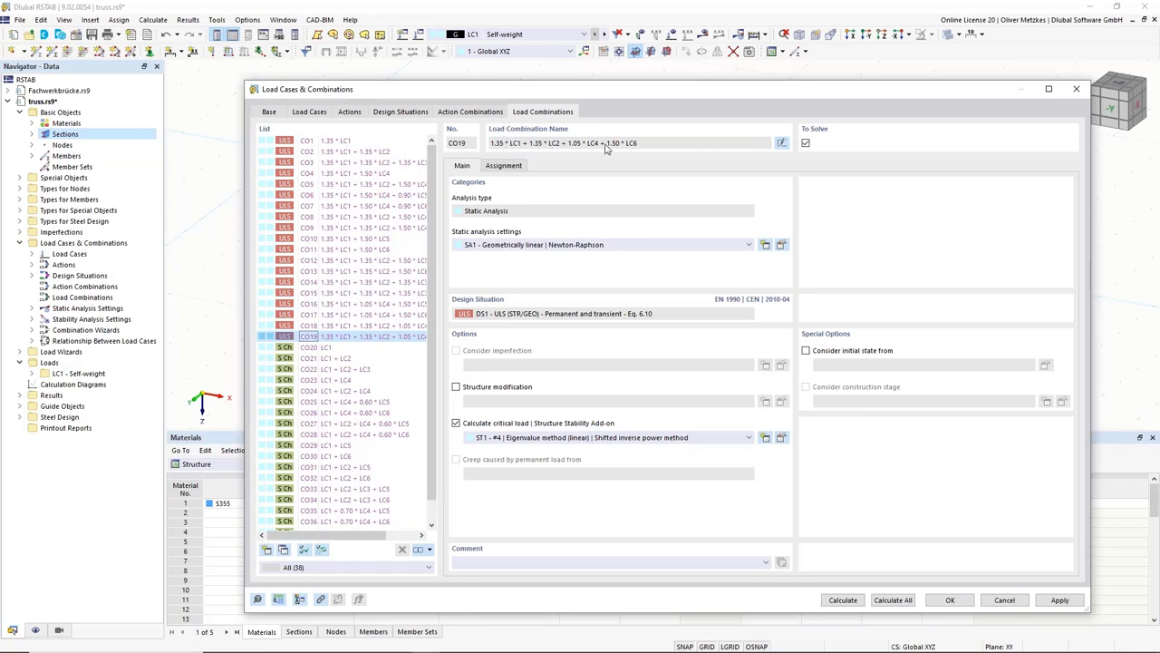
pyautogui.click(358, 217)
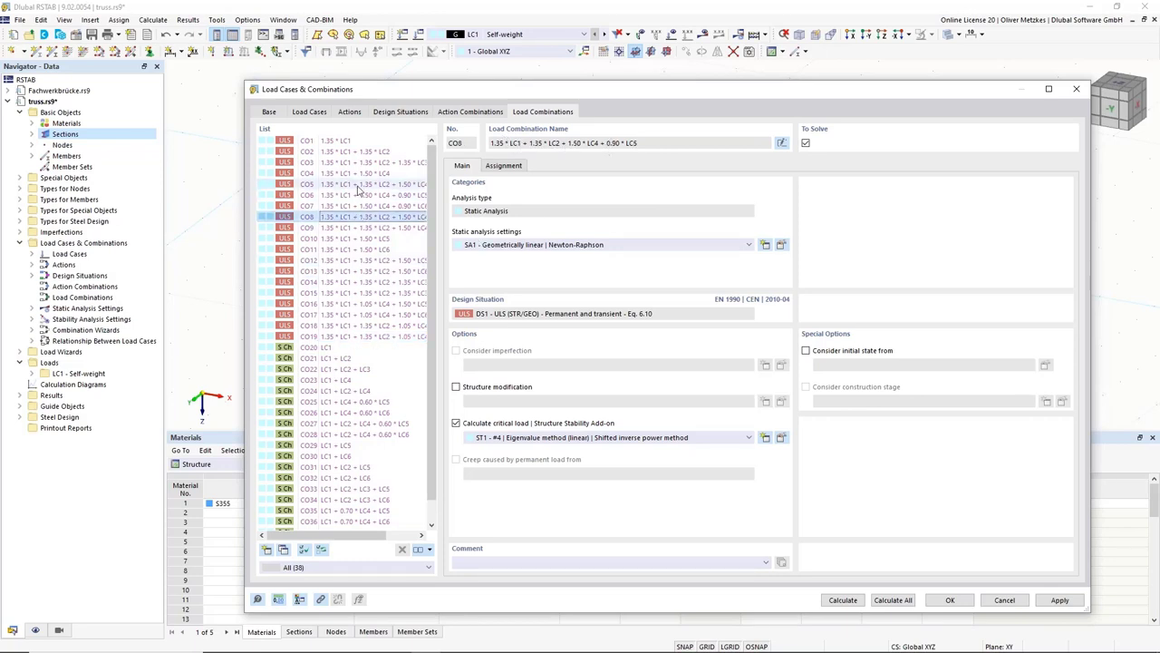
pyautogui.click(358, 186)
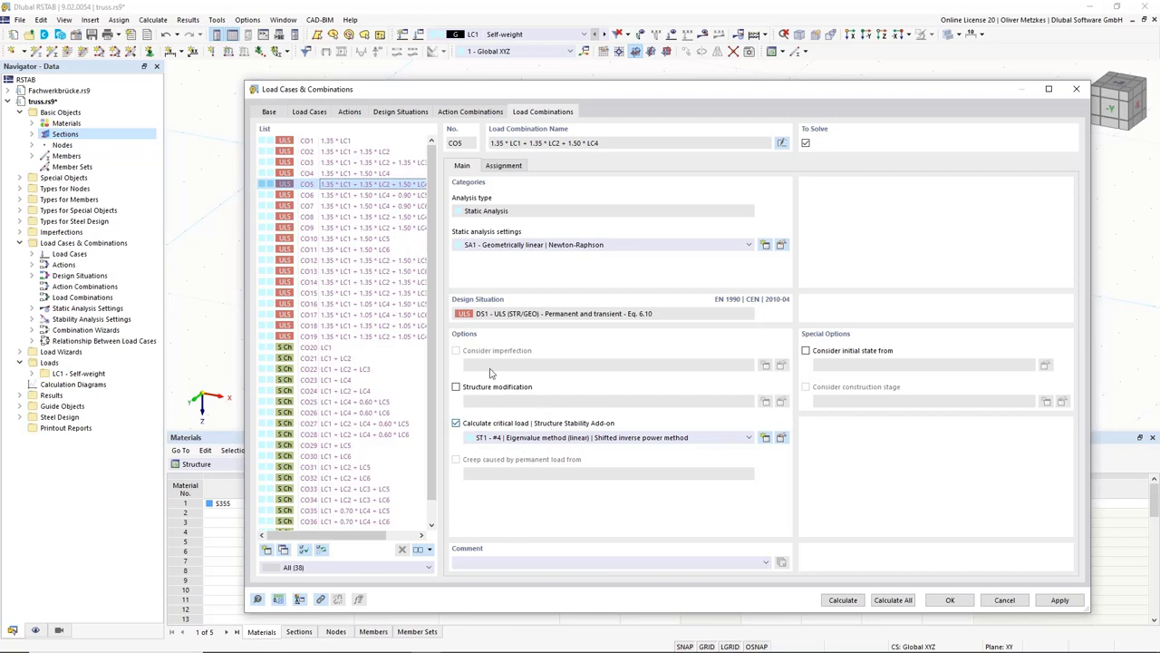
pyautogui.click(950, 600)
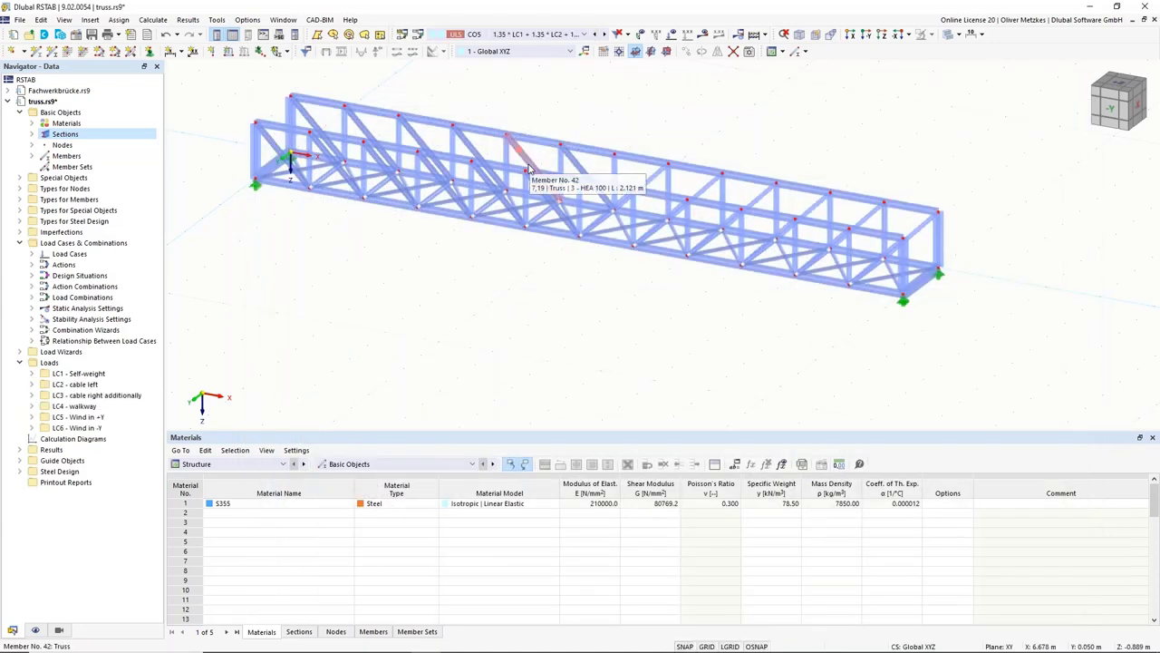
# Make LC2 "cable left" the active load case and list the available load wizards
pyautogui.click(535, 34)
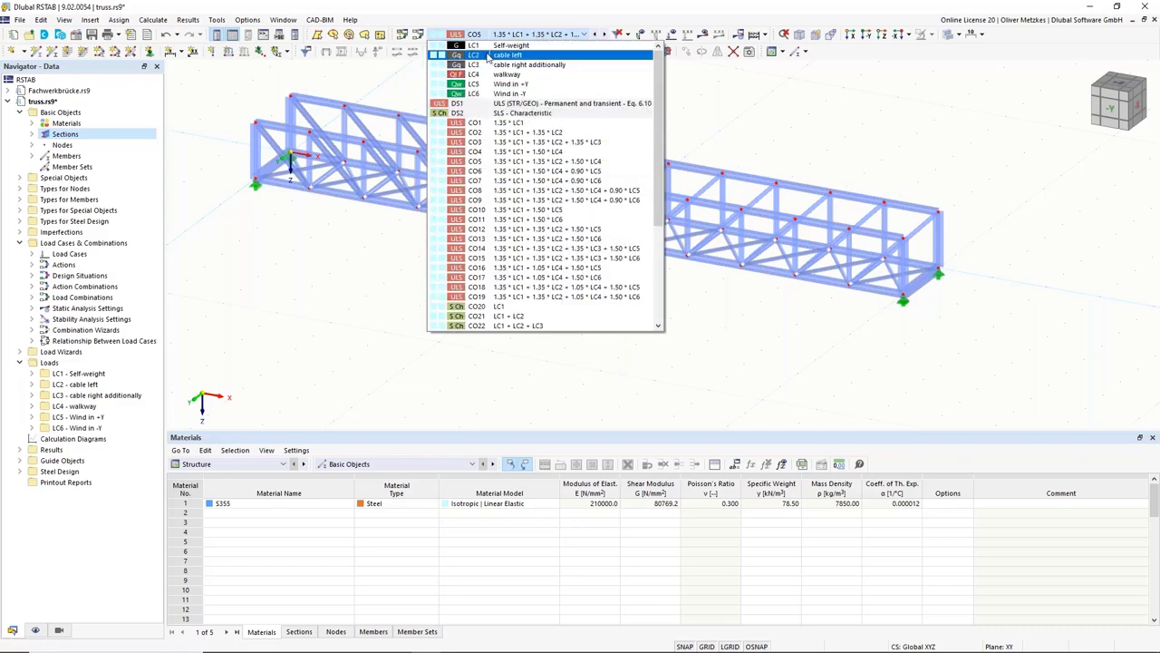
pyautogui.click(488, 56)
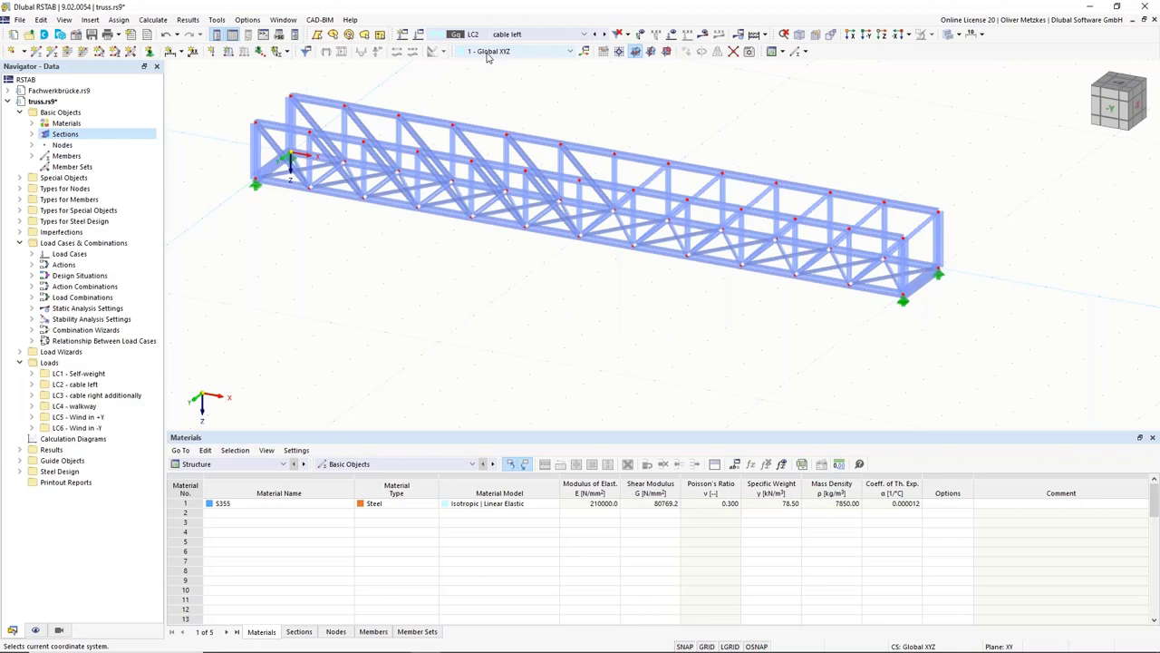
pyautogui.keyDown('ctrl'); pyautogui.moveTo(484, 337); pyautogui.dragTo(213, 224, button='middle'); pyautogui.keyUp('ctrl')
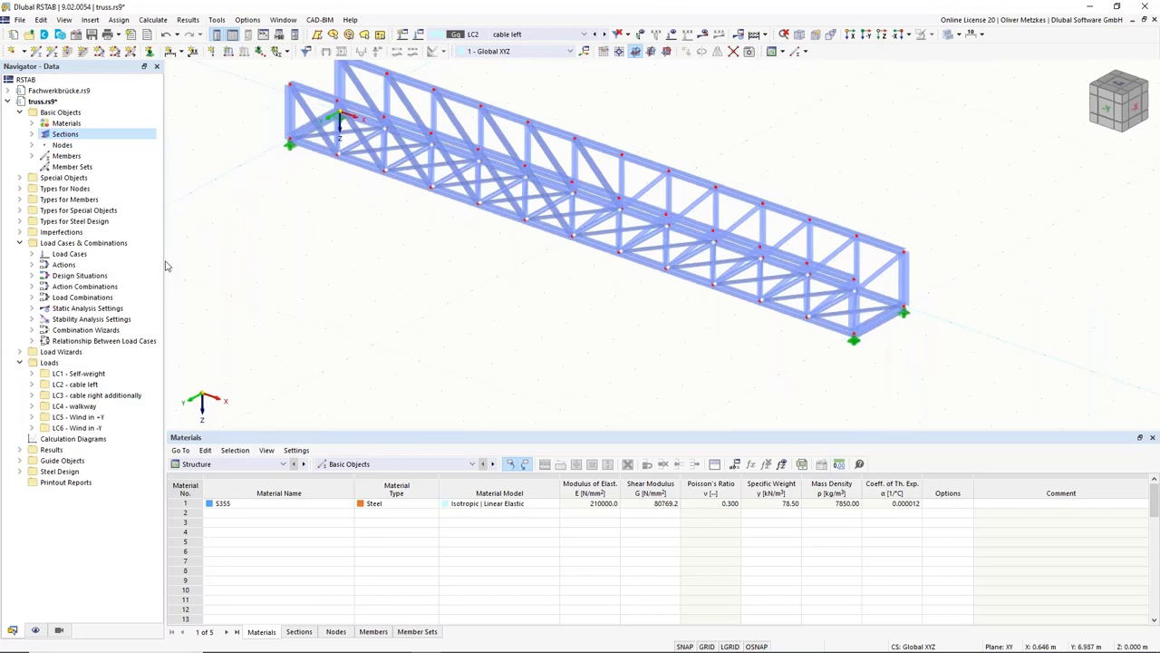
pyautogui.click(20, 351)
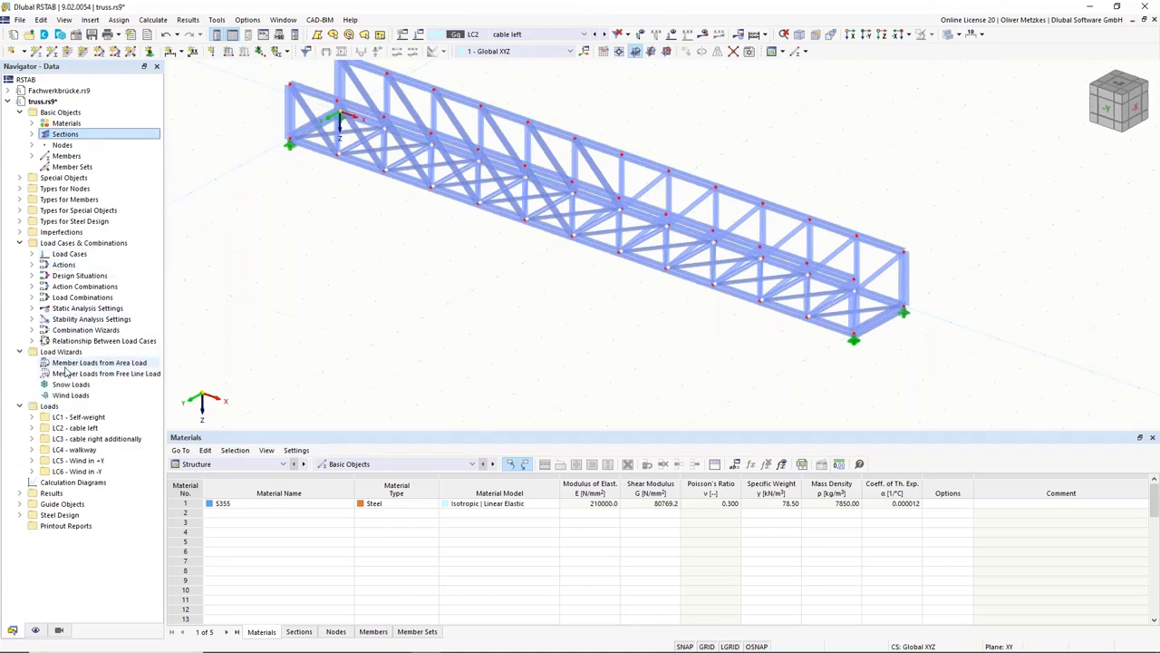
# Set up a division by distance for end cross members 110 and 111, placing the new node at 40% from the member end
pyautogui.moveTo(463, 266); pyautogui.dragTo(483, 337, button='middle')
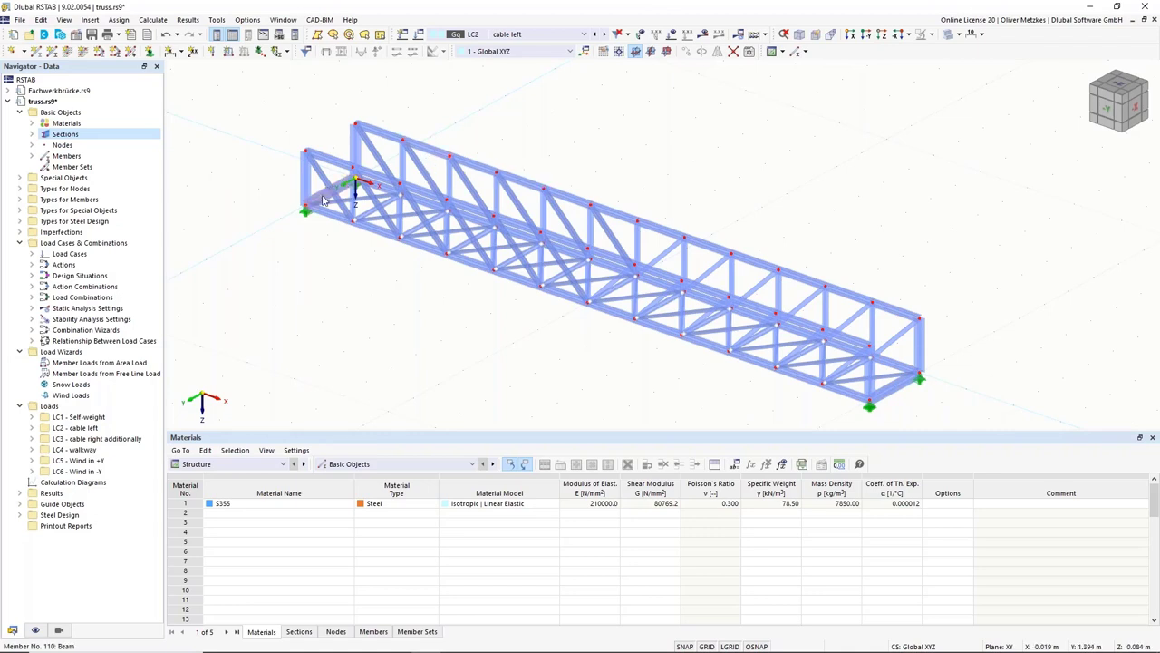
pyautogui.rightClick(898, 389)
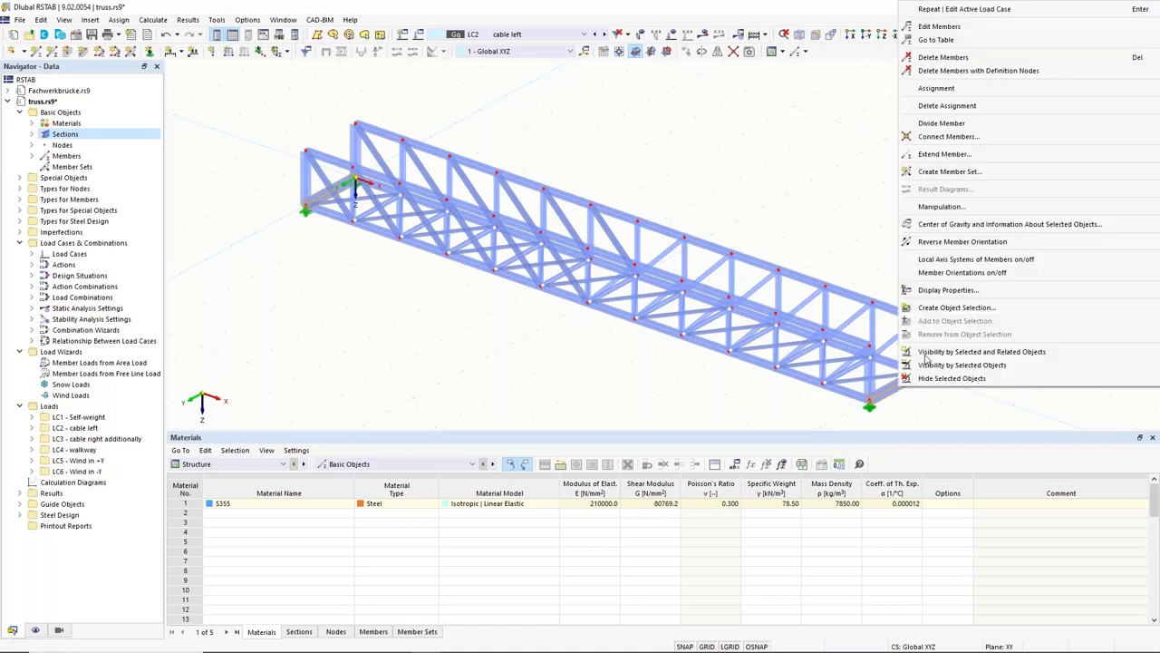
pyautogui.moveTo(949, 124)
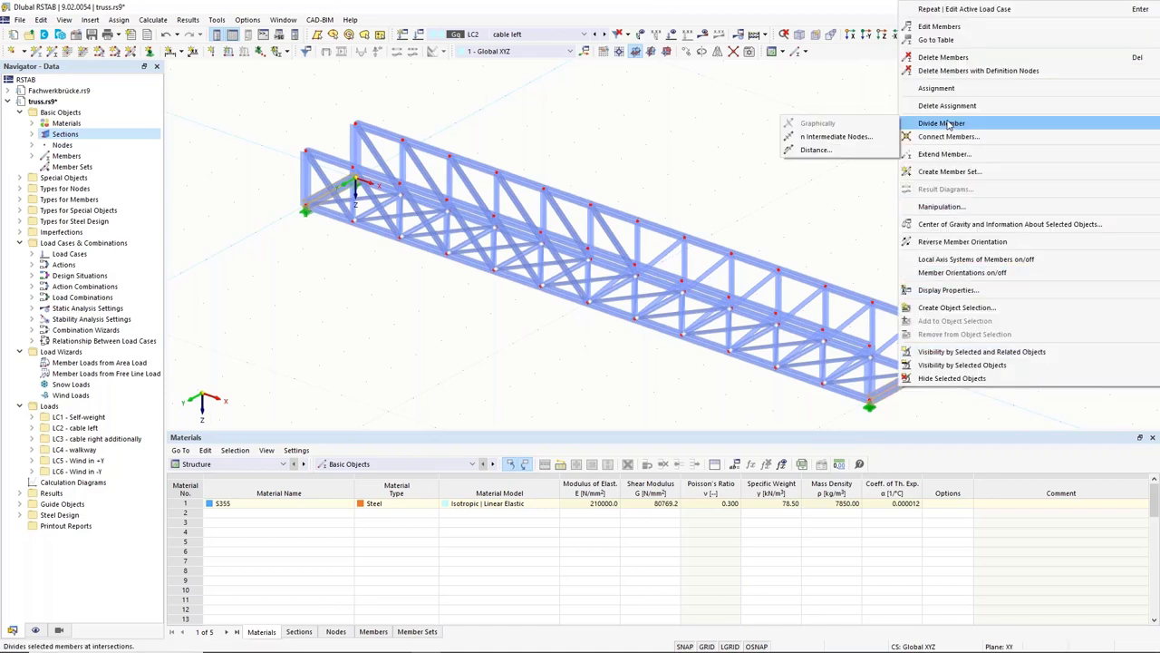
pyautogui.click(825, 152)
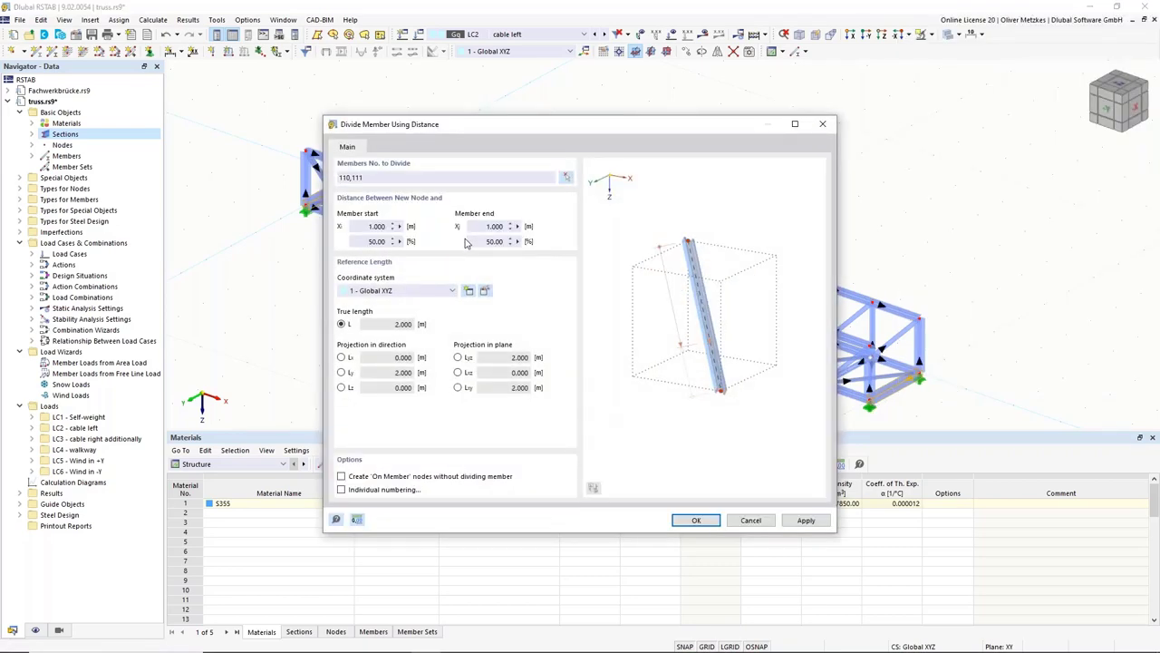
pyautogui.doubleClick(494, 240)
pyautogui.write('40')
pyautogui.press('Tab')
# Create the new nodes as "On Member" nodes without dividing members 110 and 111
pyautogui.click(342, 476)
pyautogui.moveTo(484, 134); pyautogui.dragTo(411, 297)
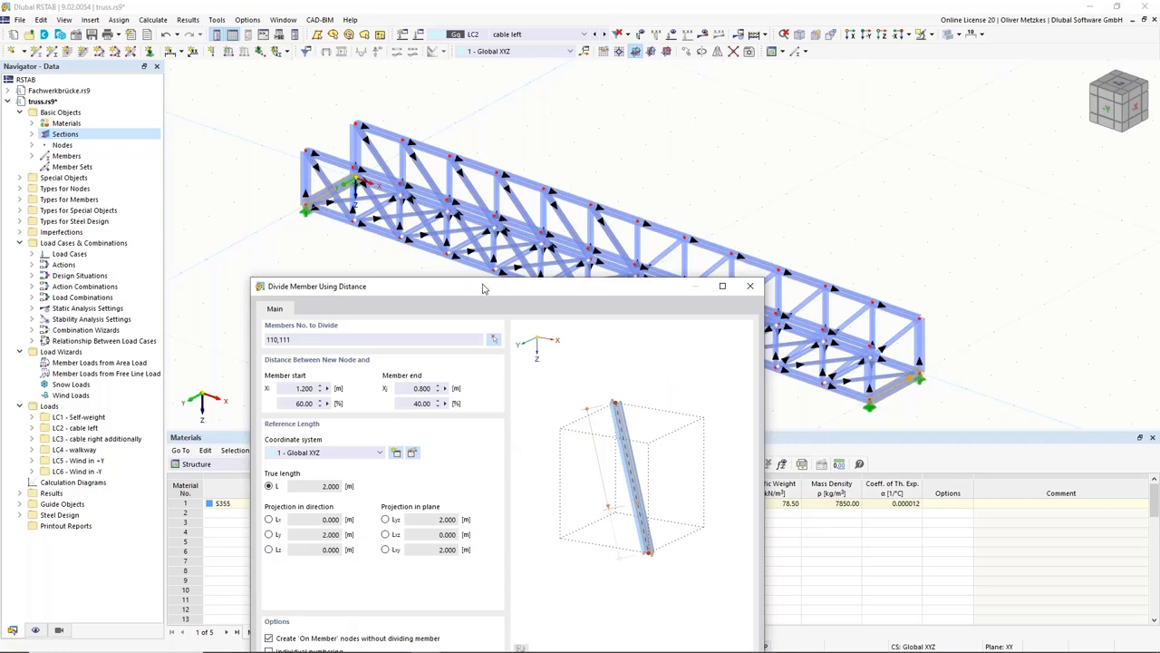
pyautogui.moveTo(483, 287); pyautogui.dragTo(443, 89)
pyautogui.click(591, 483)
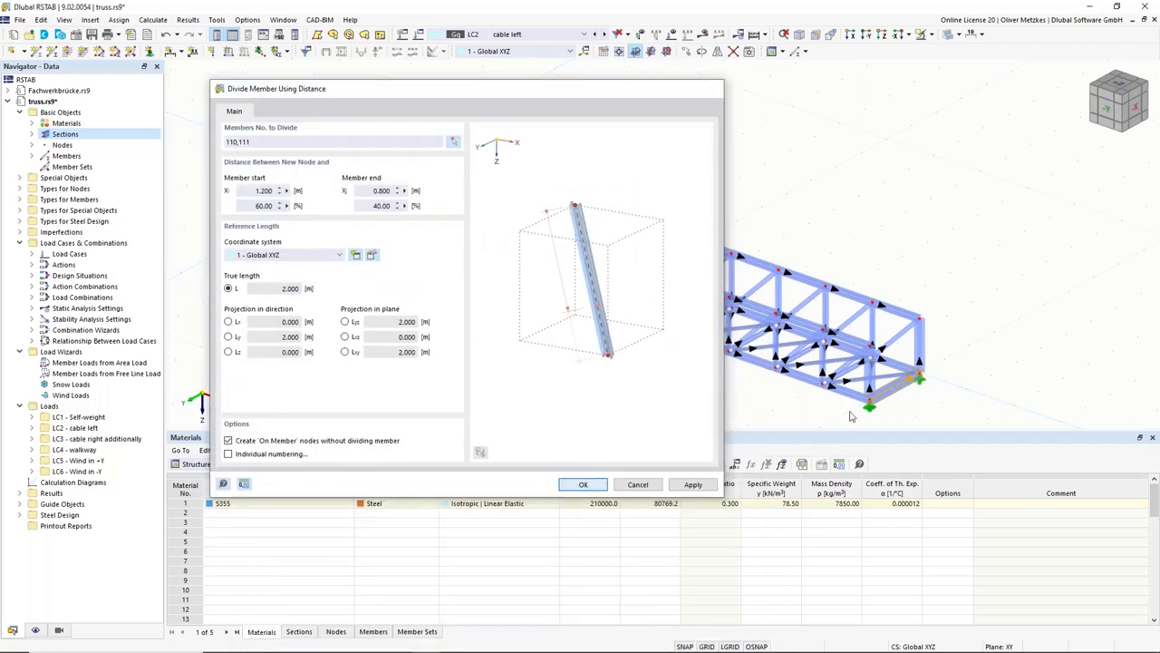
pyautogui.scroll(3, 904, 399)
pyautogui.scroll(1, 904, 399)
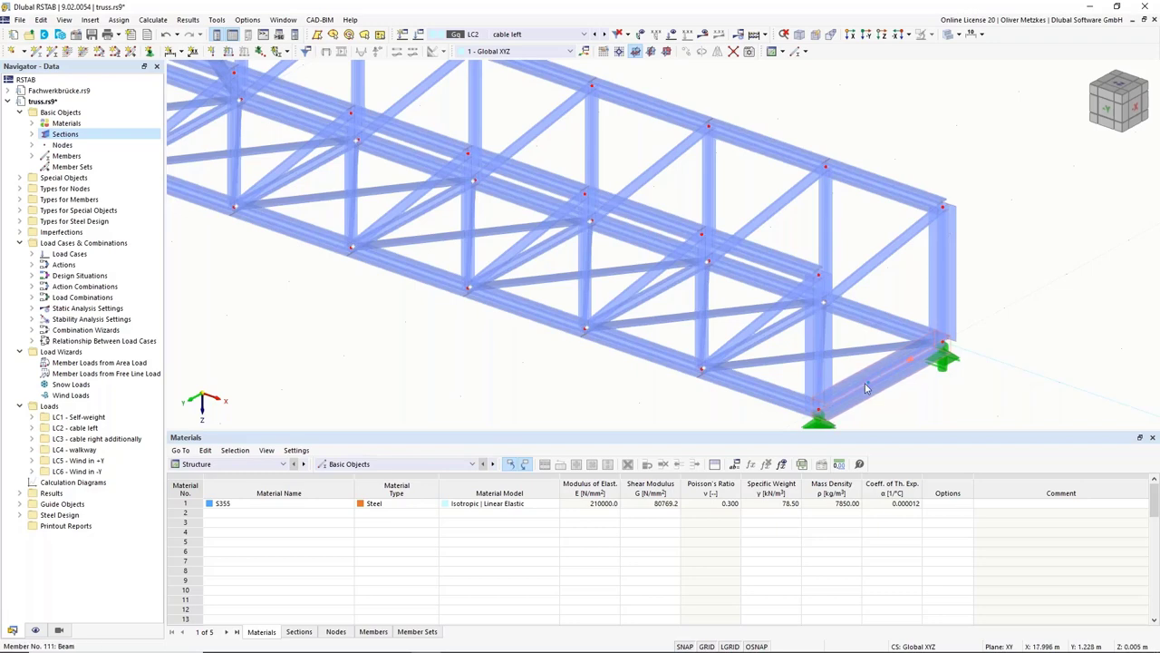
pyautogui.scroll(-5, 855, 405)
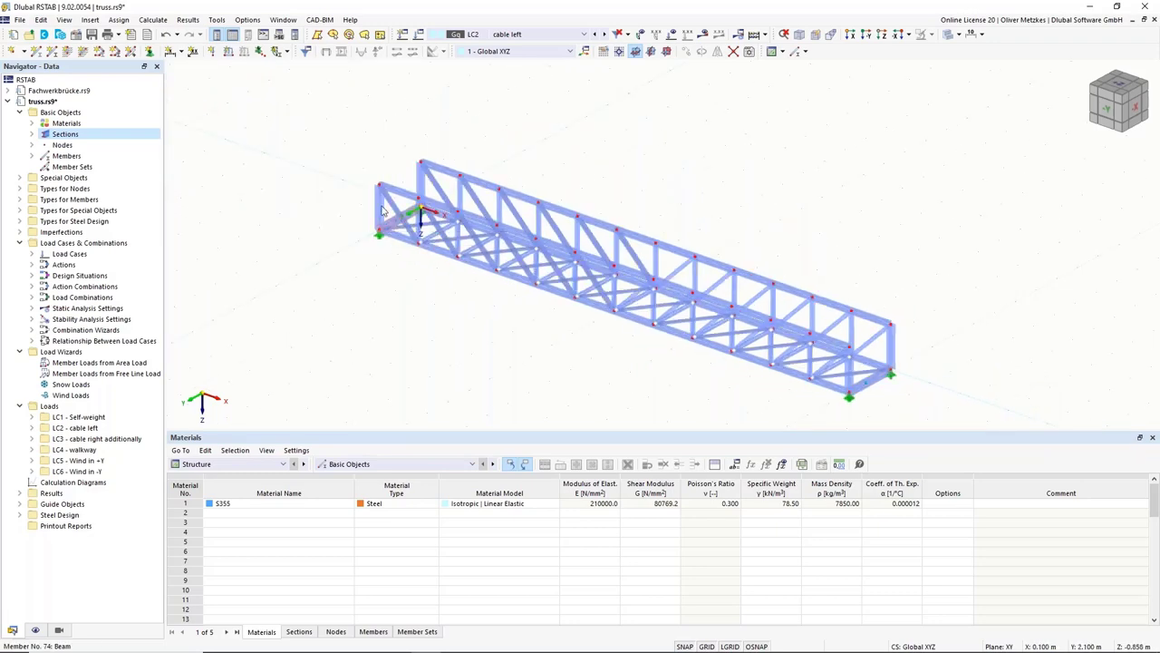
# Create a member loads from area load wizard in LC2 "cable left" with a uniform load of 1.50 kN/m² in the global ZA direction
pyautogui.rightClick(83, 365)
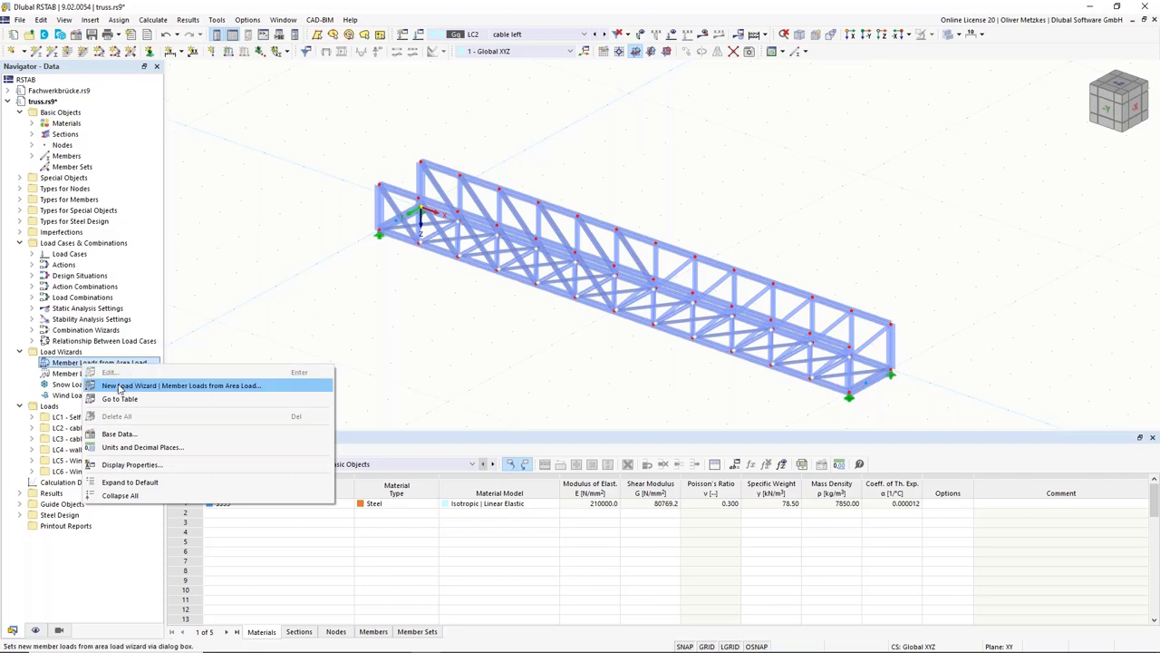
pyautogui.click(197, 387)
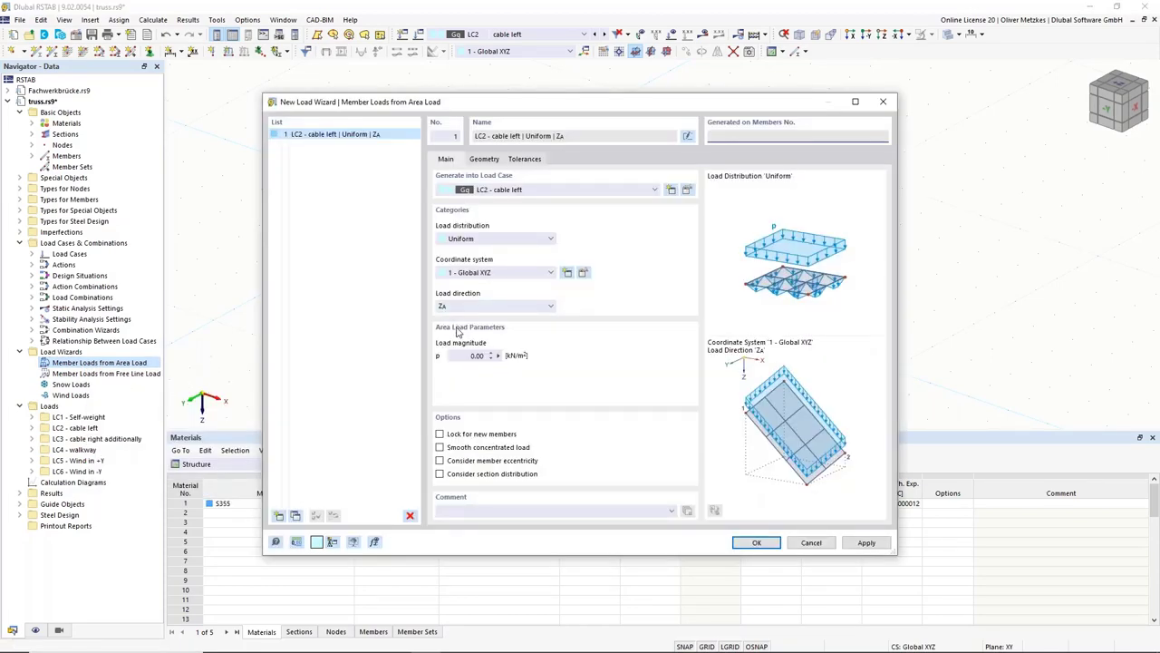
pyautogui.click(462, 355)
# Define the boundary of the area load plane with corner nodes 27, 53, 54 and 28 on the bridge floor
pyautogui.click(485, 159)
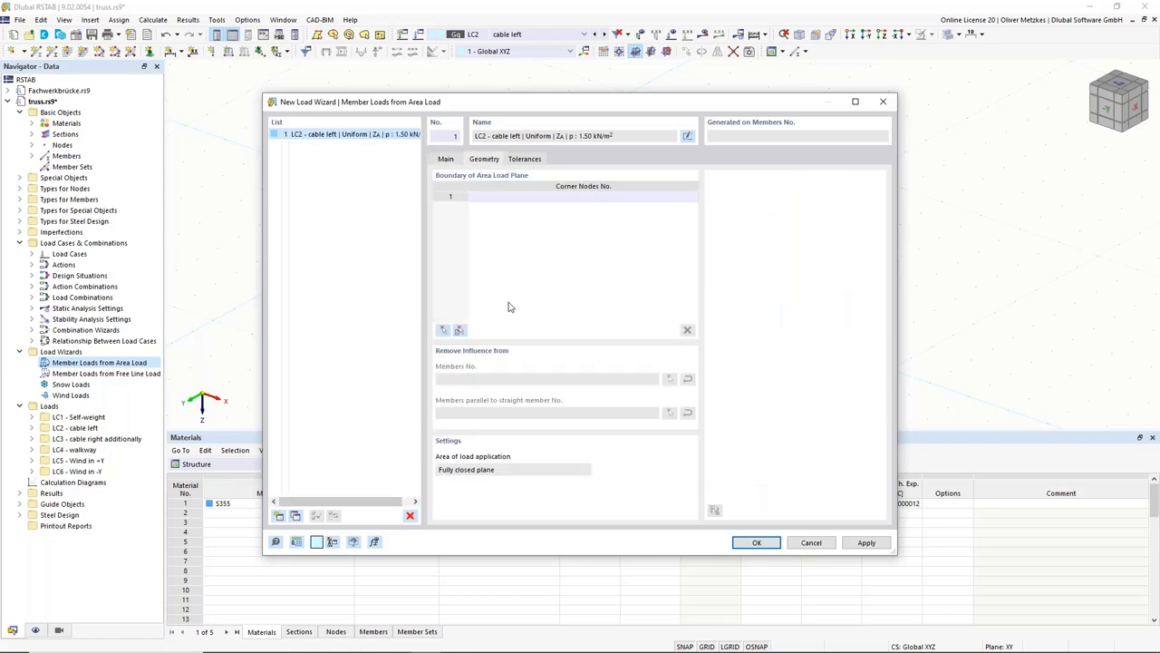
pyautogui.moveTo(522, 111); pyautogui.dragTo(685, 284)
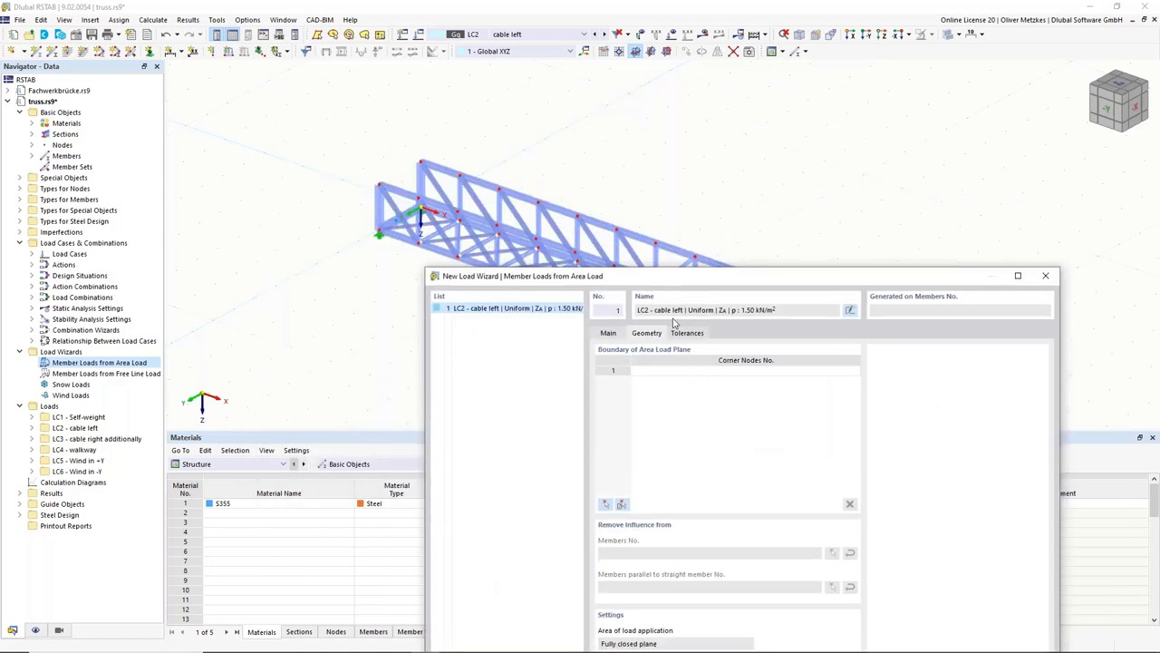
pyautogui.click(608, 505)
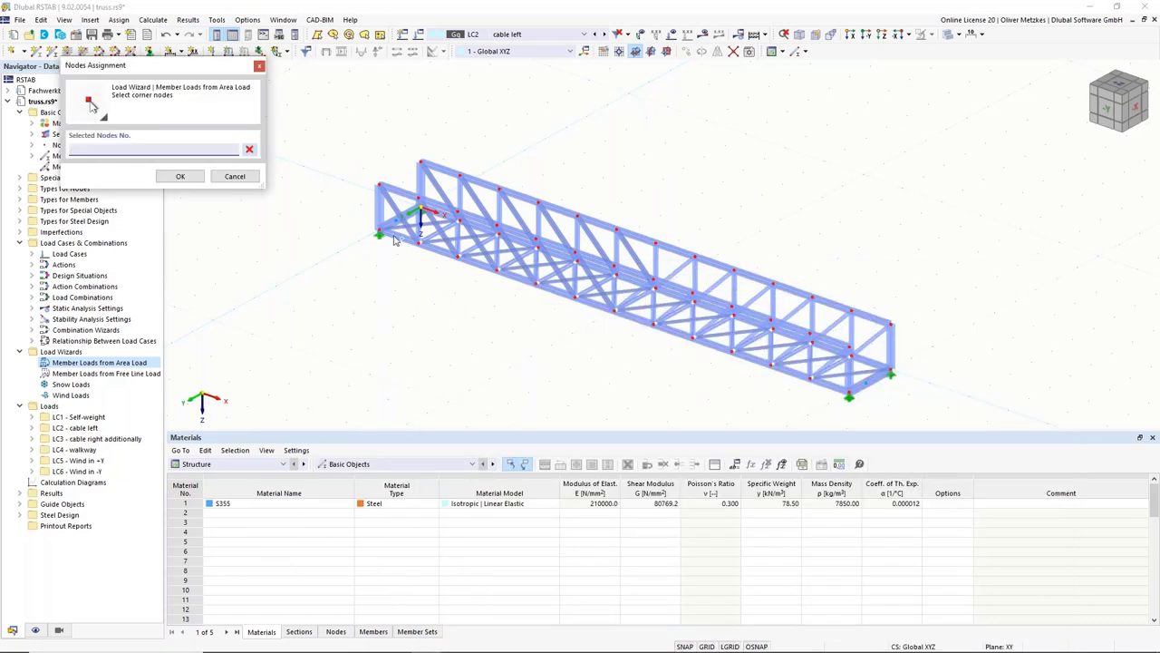
pyautogui.click(386, 222)
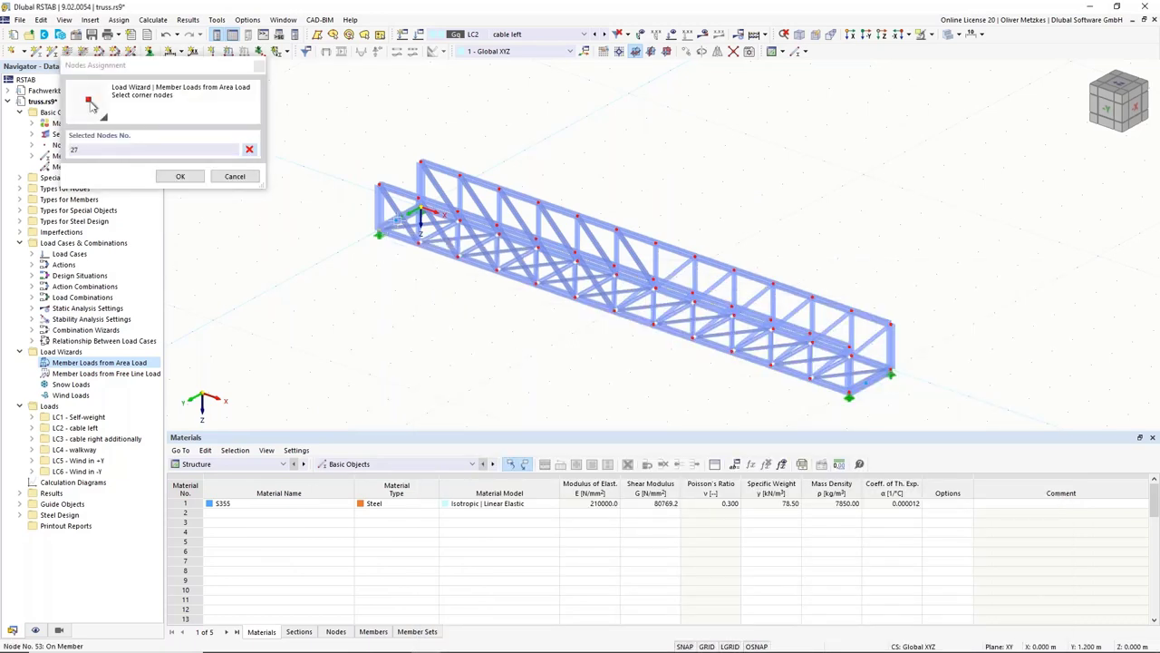
pyautogui.click(379, 232)
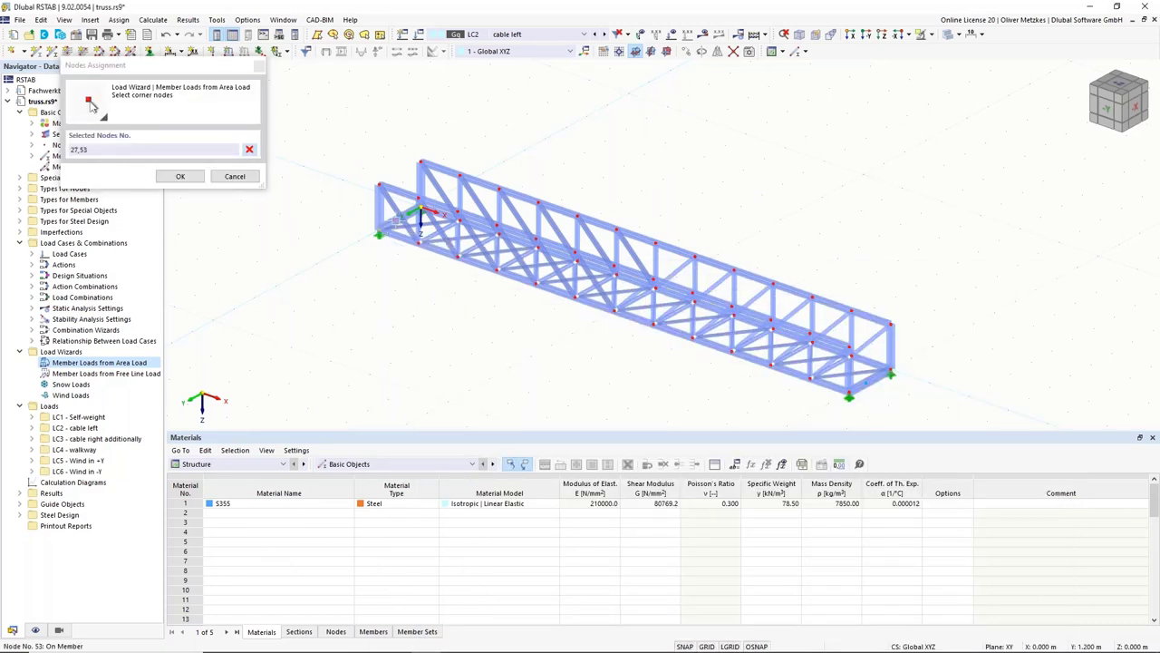
pyautogui.click(867, 386)
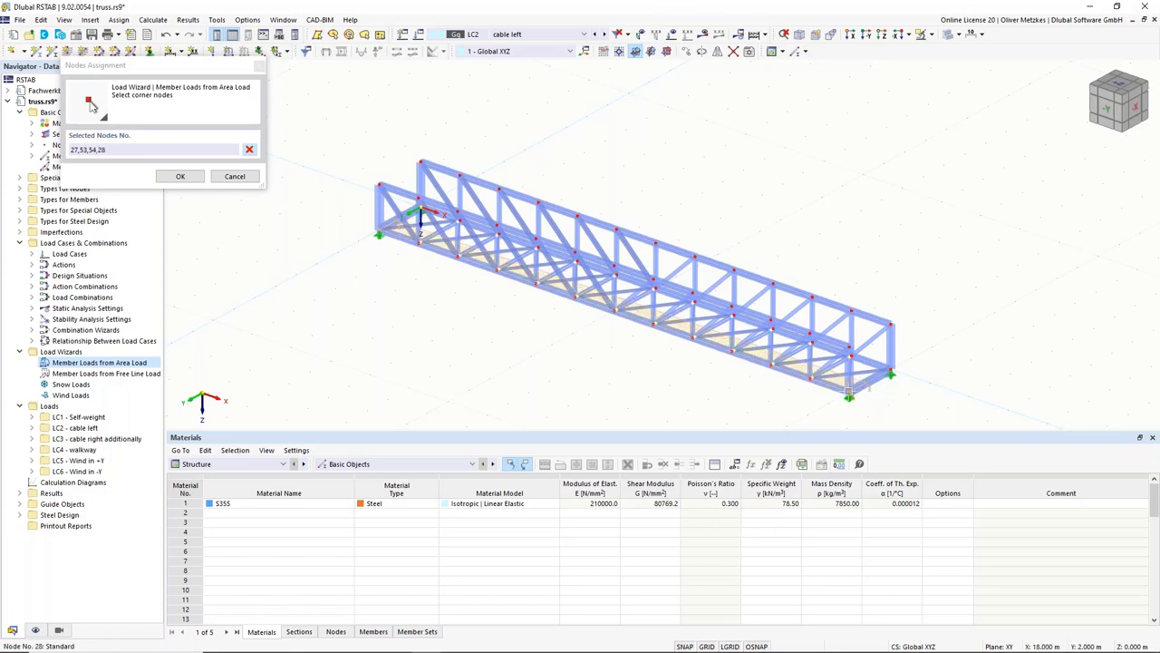
pyautogui.click(845, 388)
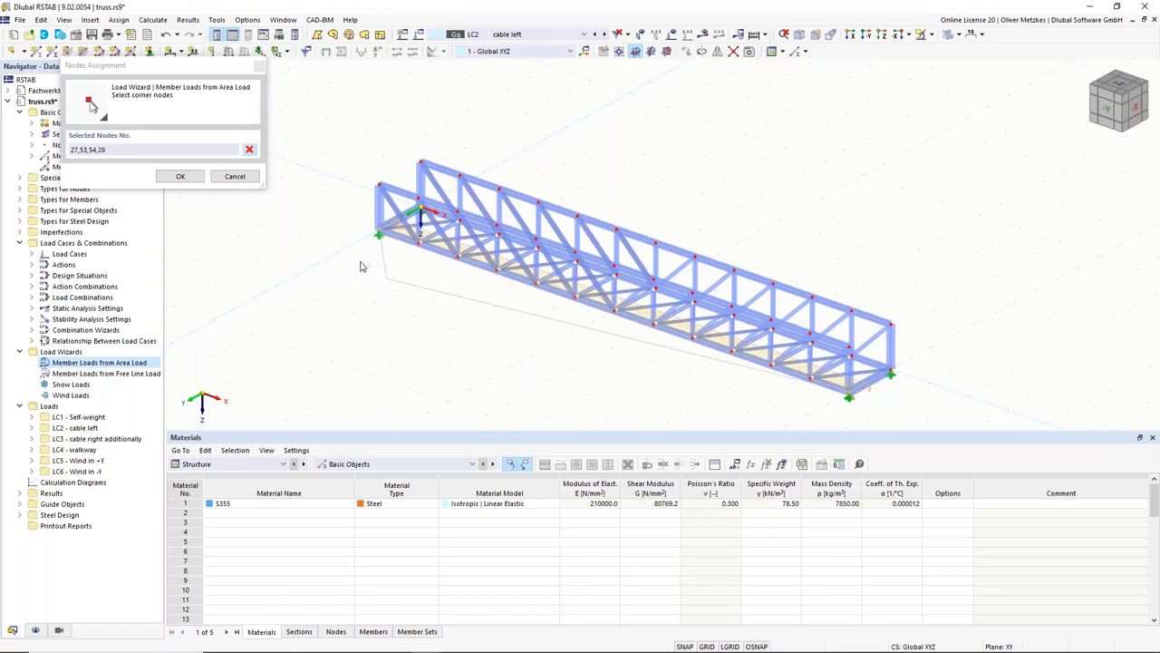
pyautogui.click(180, 176)
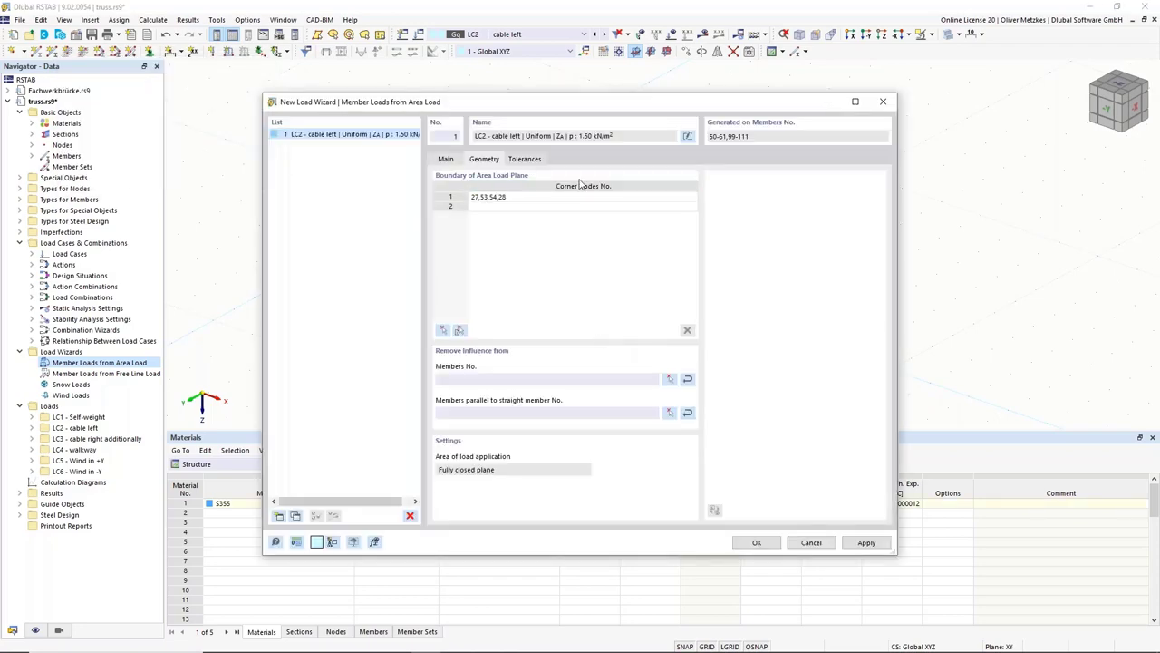
# Remove the load influence from members parallel to bottom chord member 54 and accept the area load
pyautogui.moveTo(452, 104); pyautogui.dragTo(812, 62)
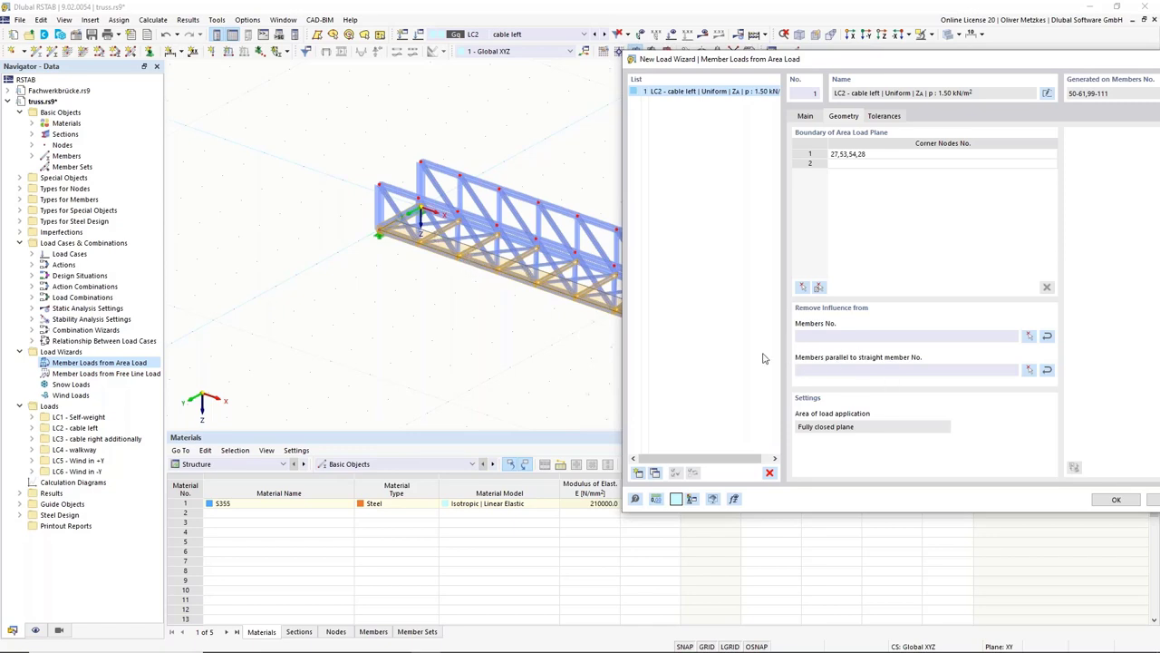
pyautogui.click(1027, 372)
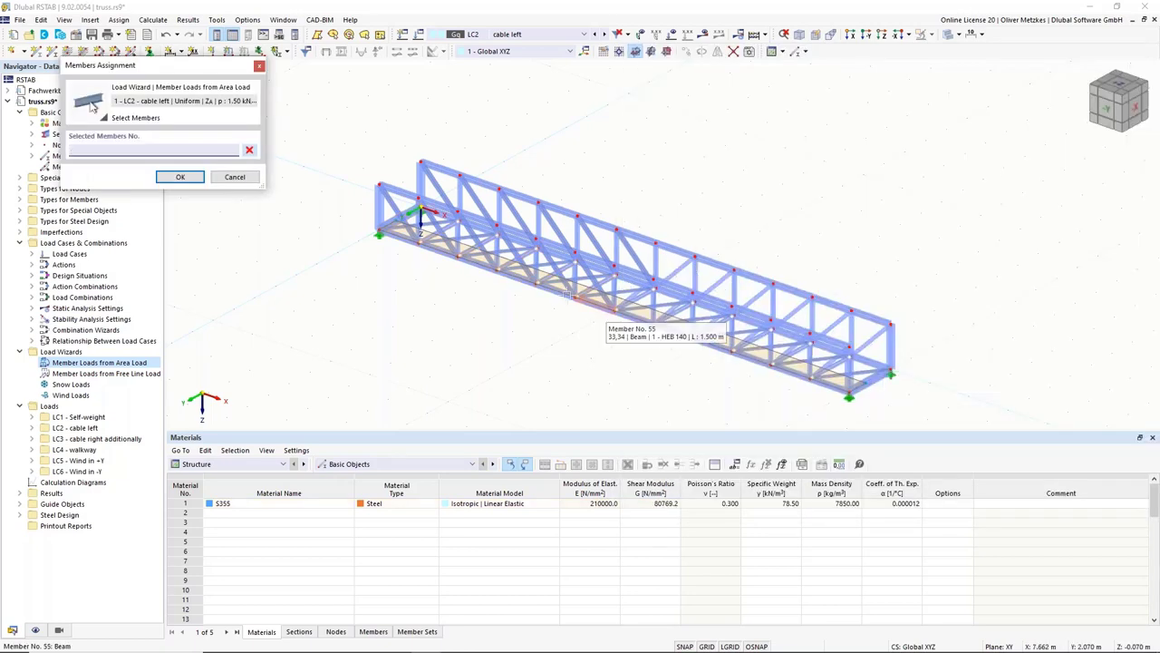
pyautogui.click(564, 292)
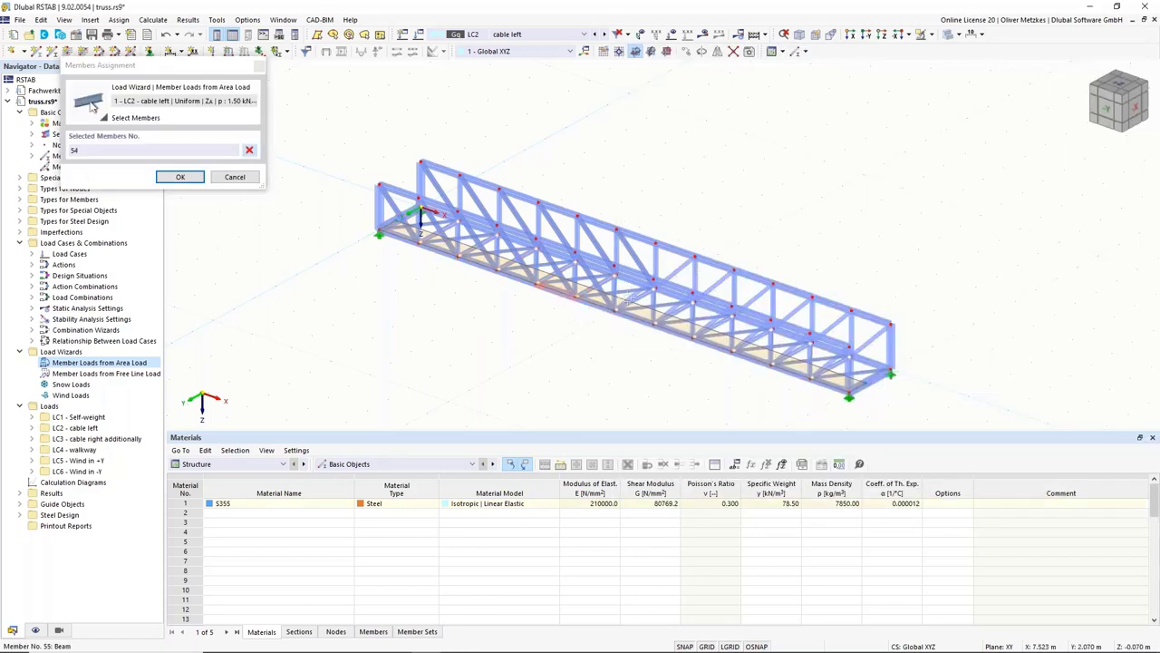
pyautogui.click(180, 175)
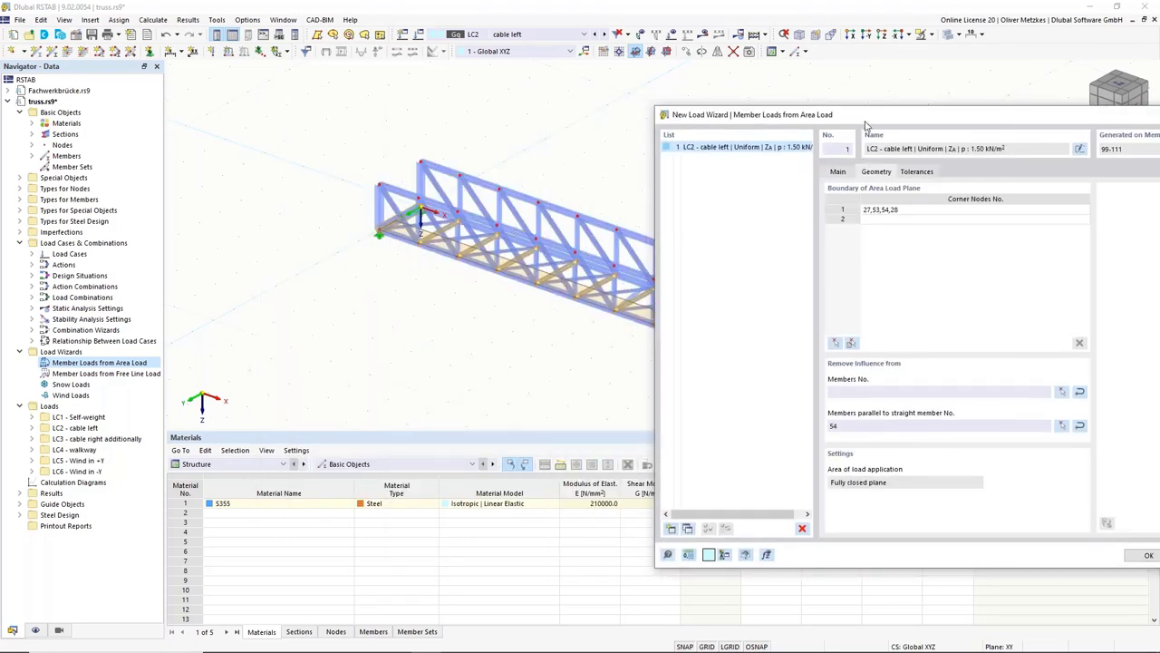
pyautogui.moveTo(864, 121); pyautogui.dragTo(655, 88)
pyautogui.click(939, 523)
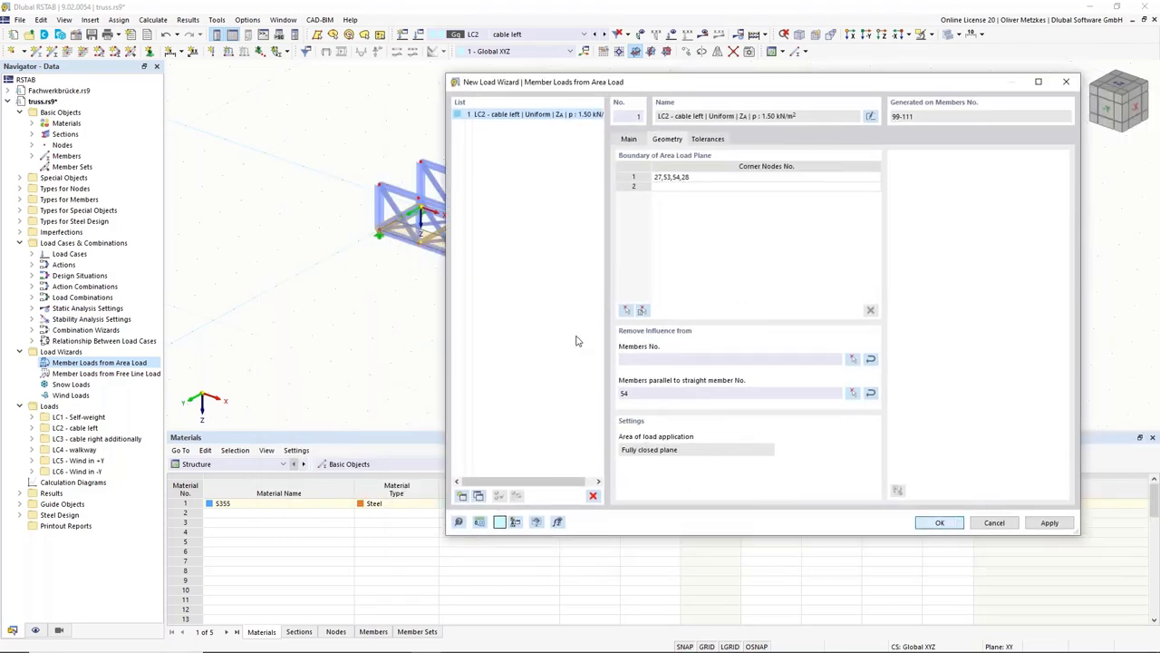
# Display the LC2 area load separately as its generated member loads and examine them along the bridge floor
pyautogui.moveTo(918, 382); pyautogui.dragTo(557, 213, button='middle')
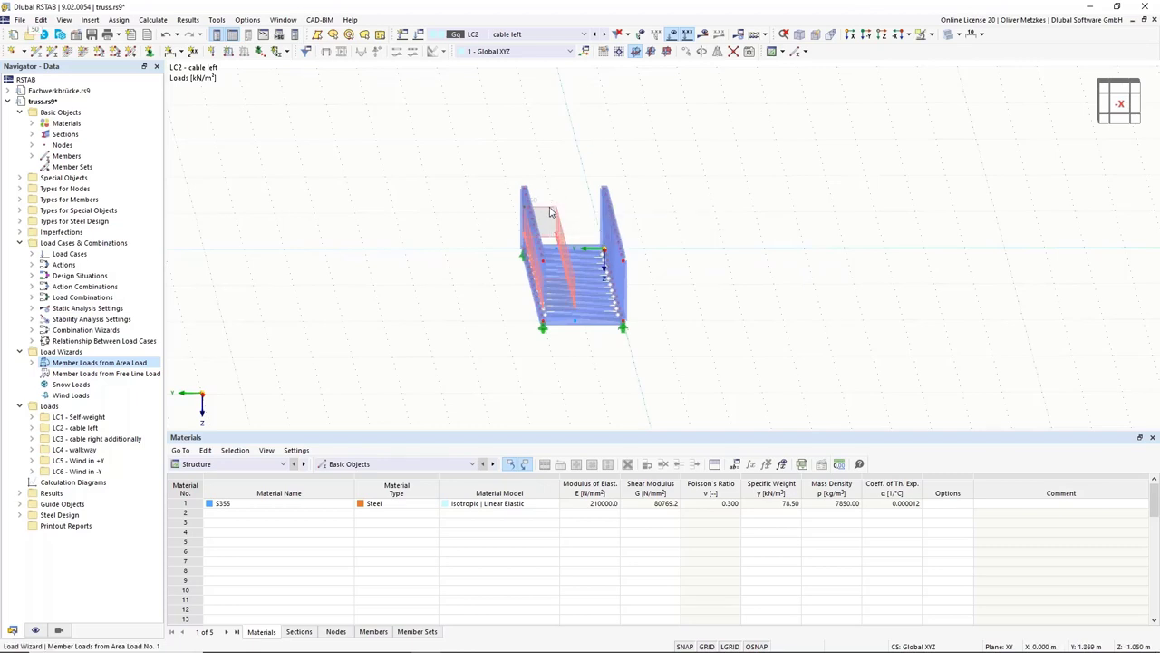
pyautogui.rightClick(551, 211)
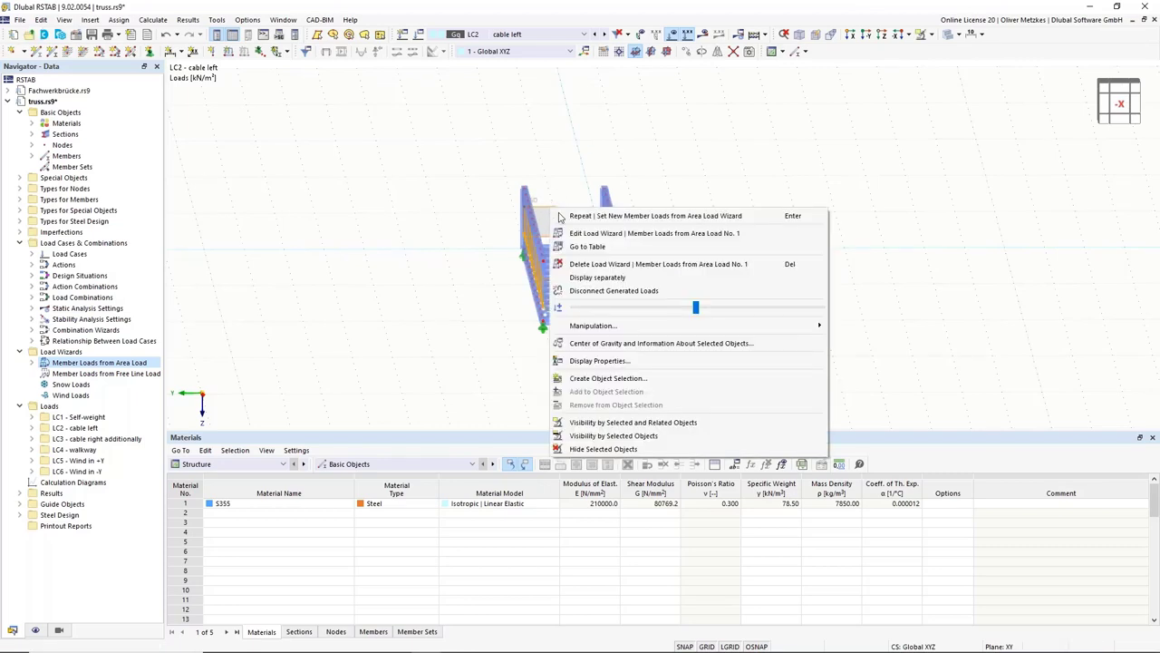
pyautogui.click(593, 278)
pyautogui.moveTo(579, 279); pyautogui.dragTo(536, 313, button='middle')
pyautogui.scroll(5, 535, 313)
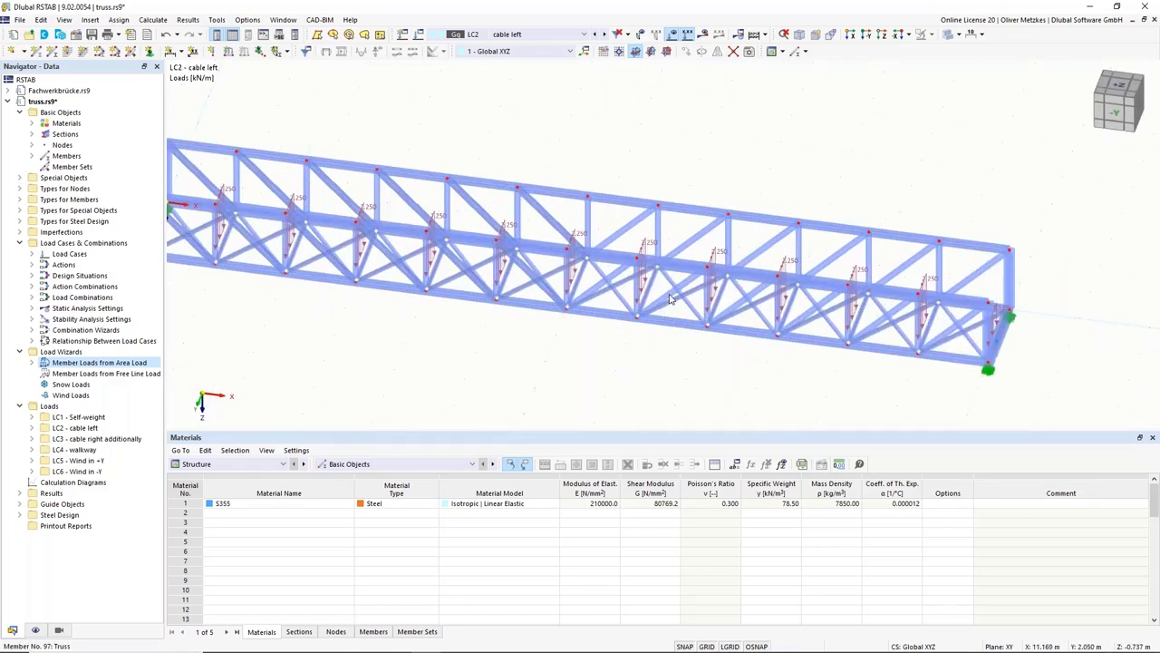
pyautogui.moveTo(464, 329); pyautogui.dragTo(497, 230, button='middle')
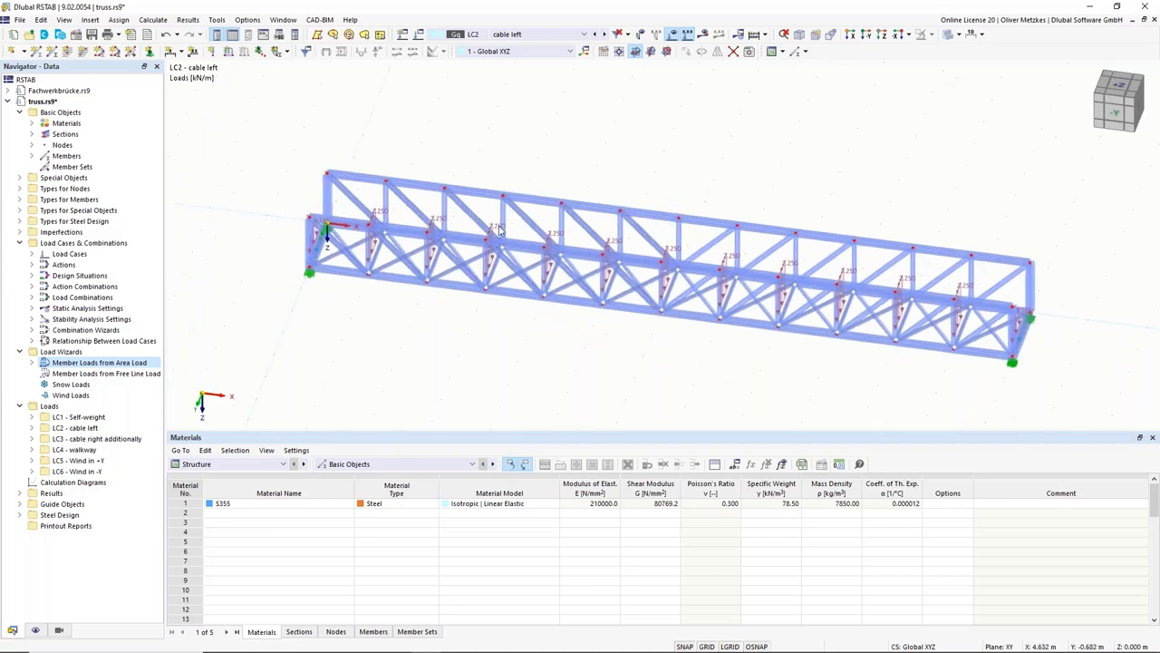
# Turn off the separate display of the generated member loads so LC2 shows the area load again
pyautogui.rightClick(497, 230)
pyautogui.click(535, 283)
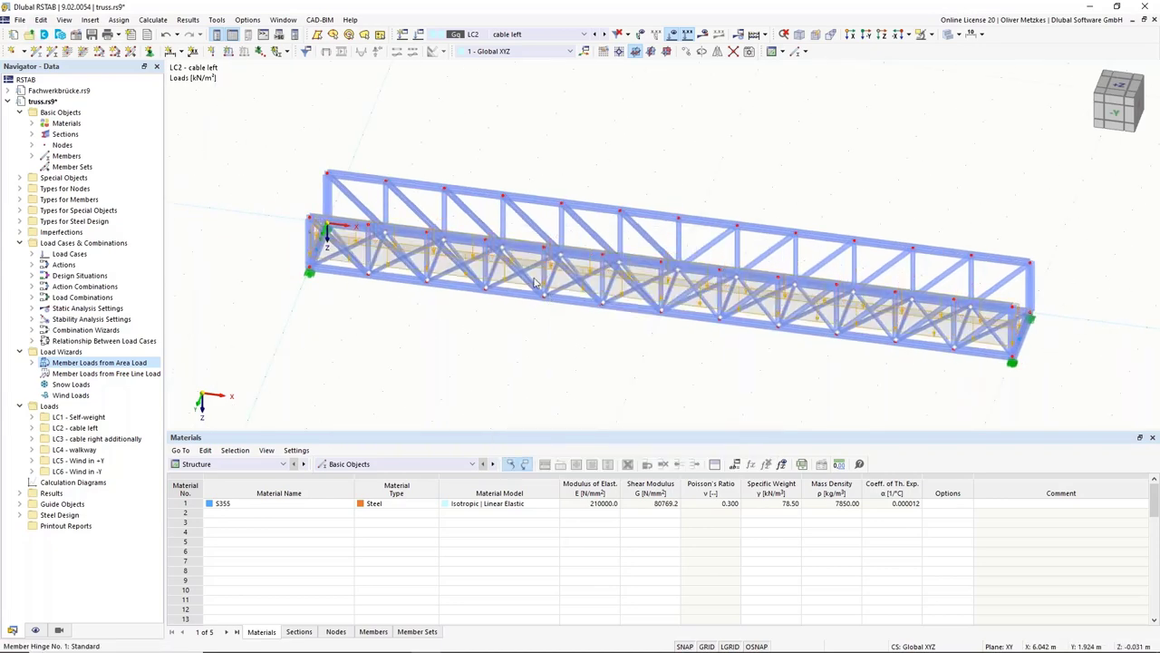
pyautogui.moveTo(640, 348); pyautogui.dragTo(543, 217, button='middle')
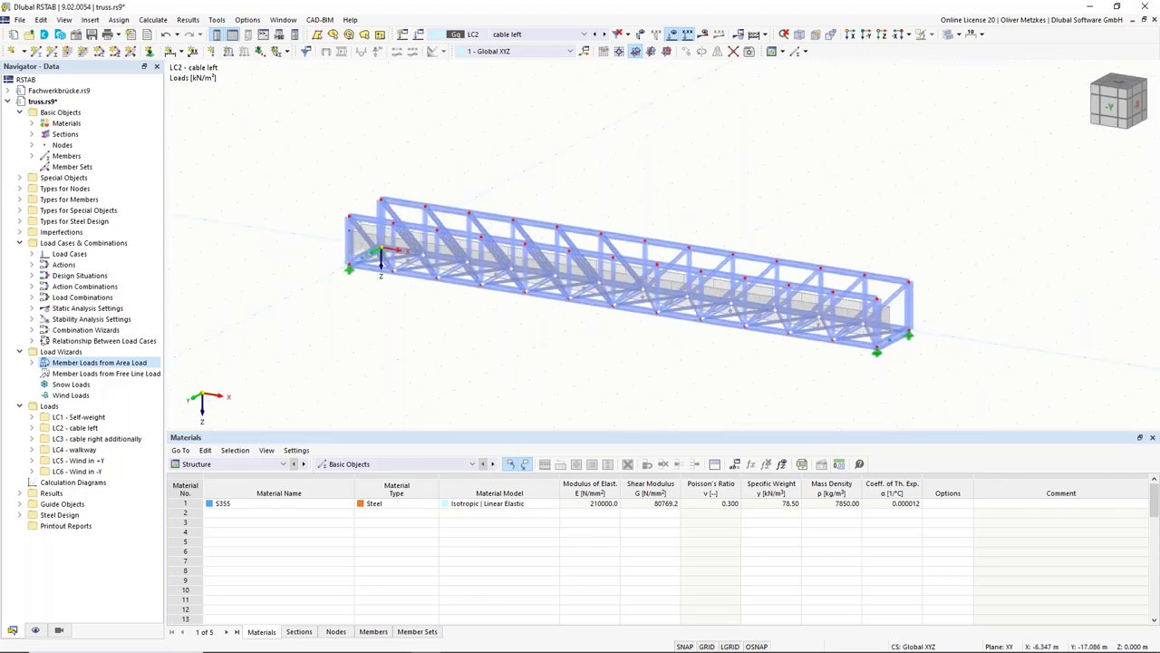
# Switch the active load case to LC3 "cable right additionally" and check both ends of the bridge floor
pyautogui.click(598, 34)
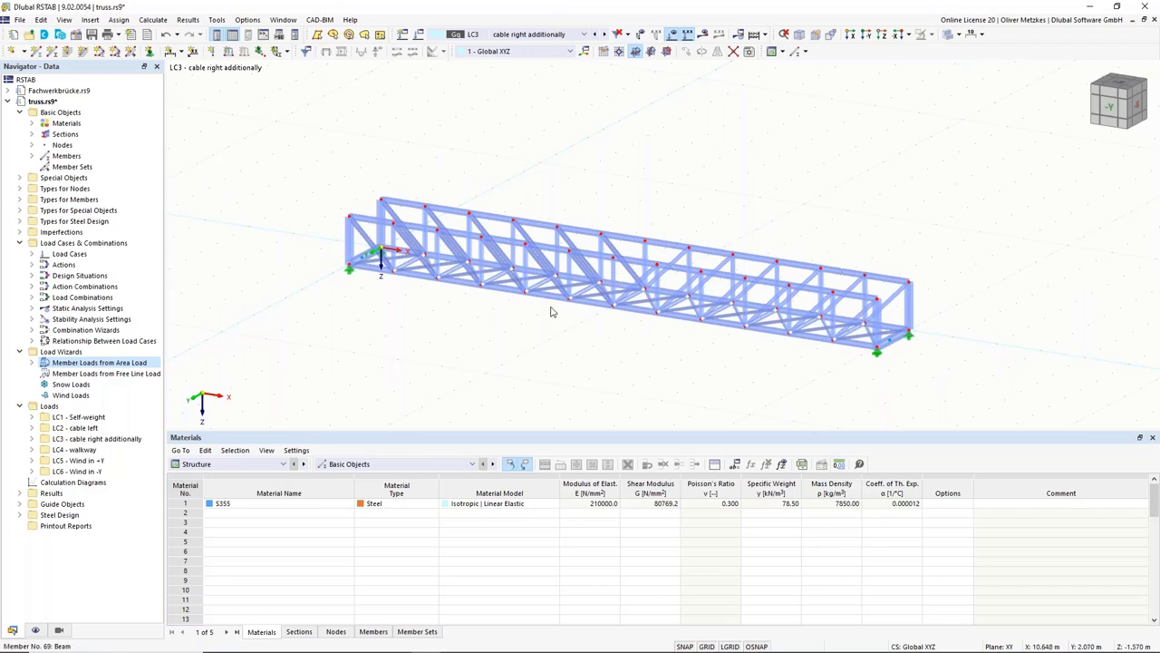
pyautogui.scroll(5, 304, 276)
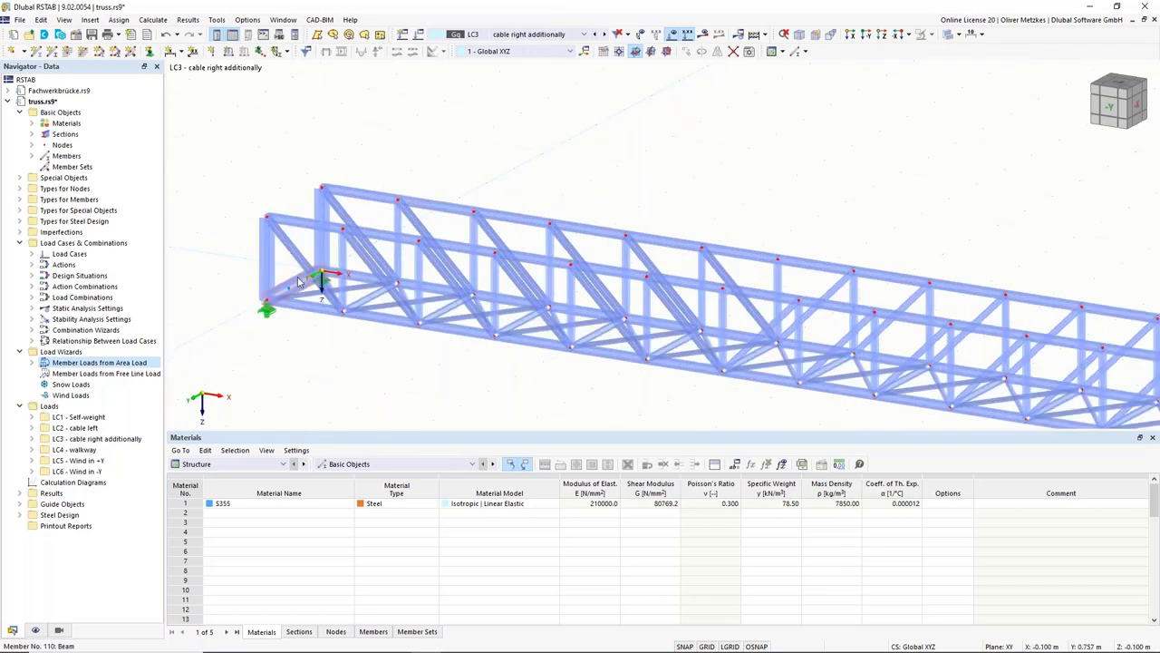
pyautogui.moveTo(730, 192); pyautogui.dragTo(553, 145, button='middle')
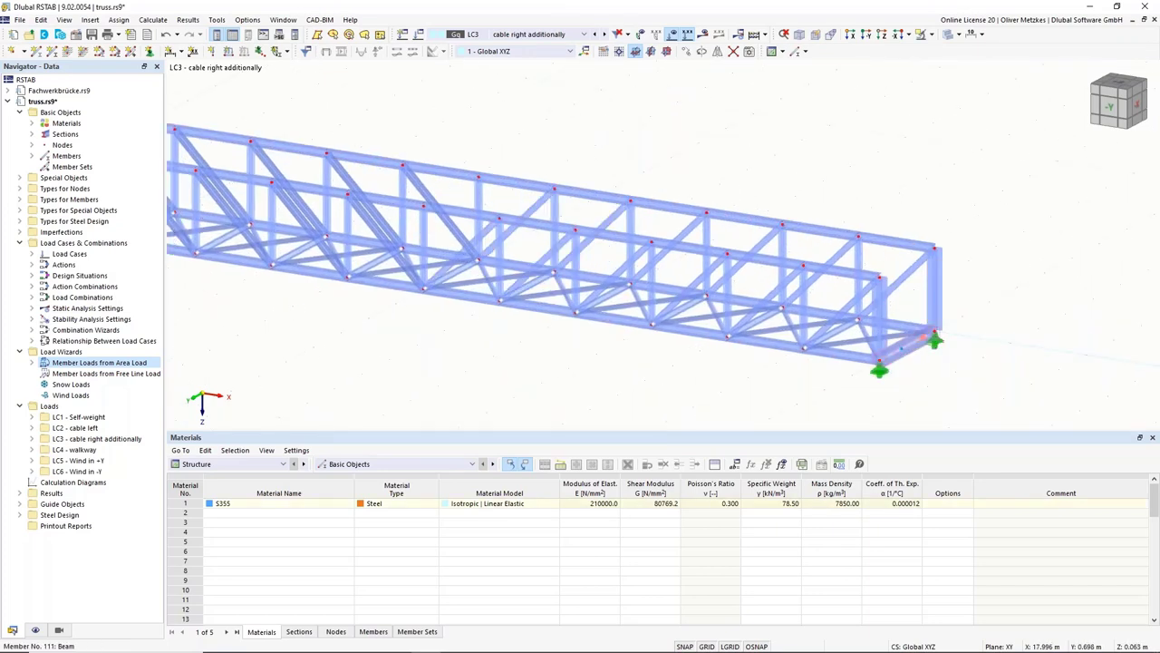
# Add on-member nodes at 30% from the start of end cross members 110 and 111, without dividing the members
pyautogui.rightClick(918, 350)
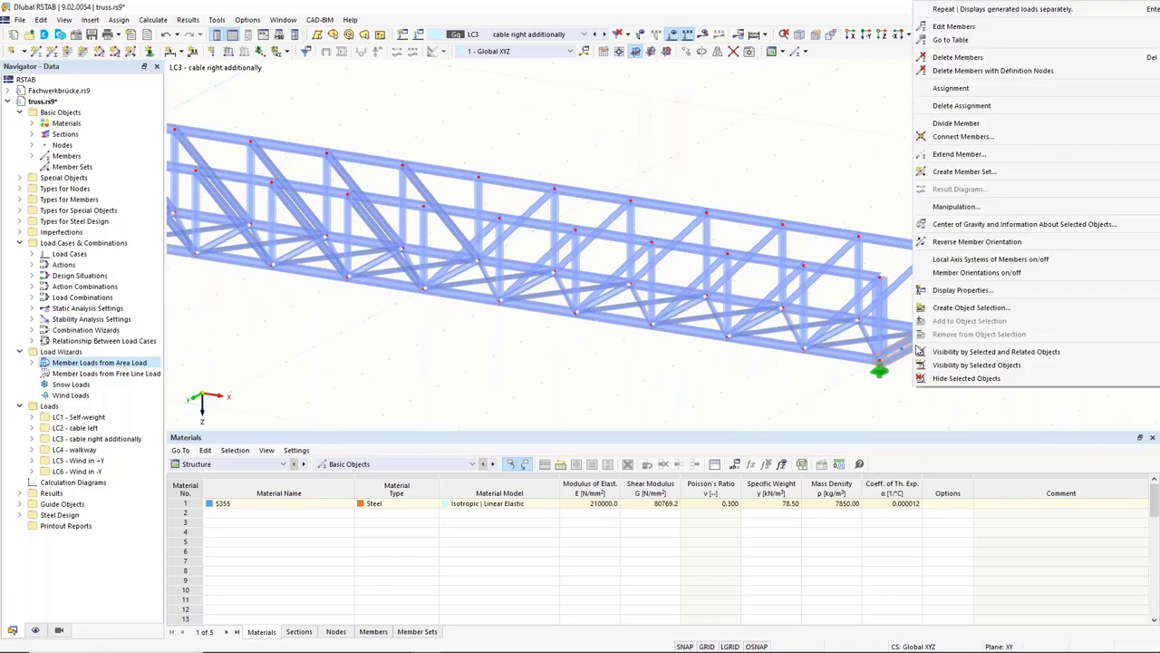
pyautogui.moveTo(1002, 125)
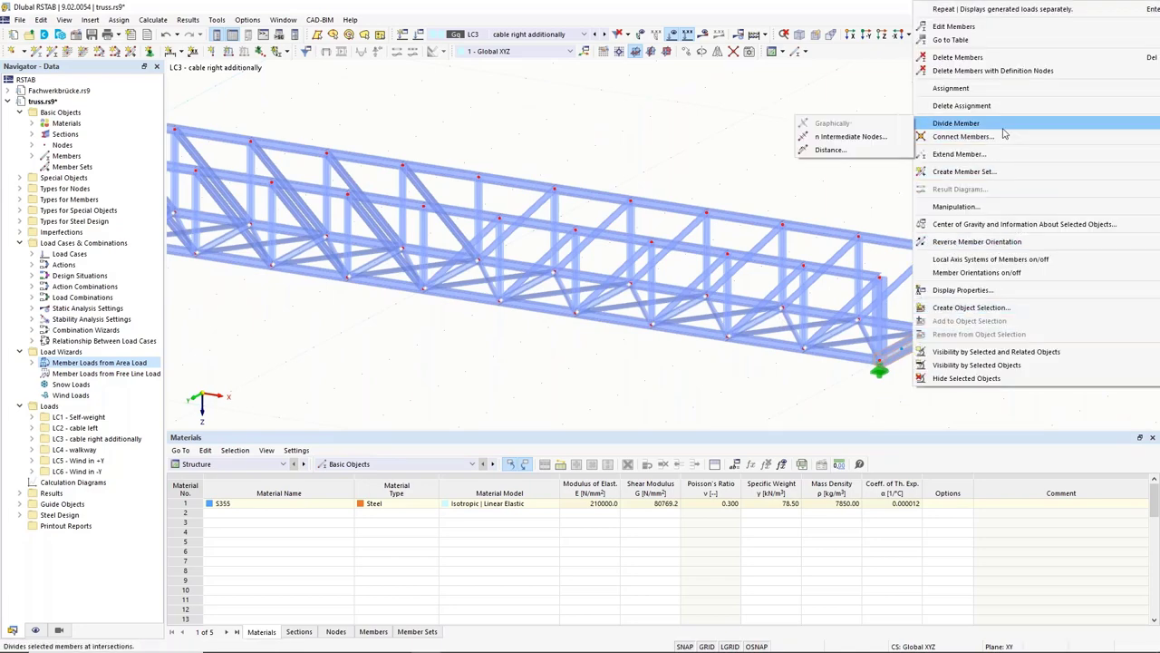
pyautogui.click(831, 149)
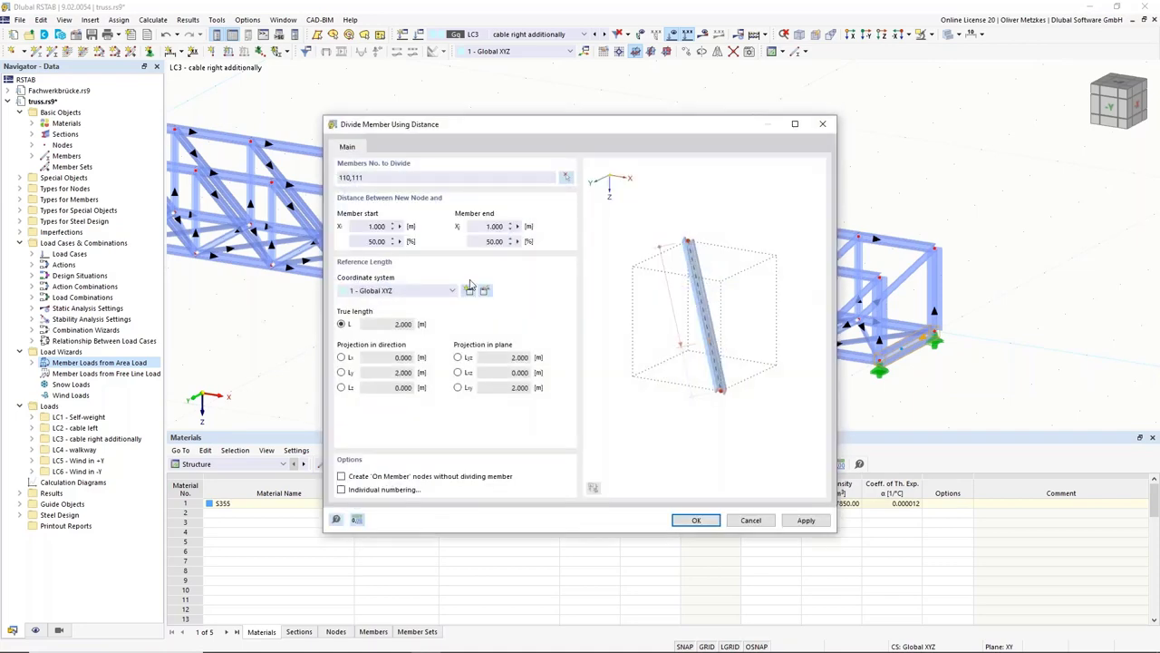
pyautogui.doubleClick(377, 242)
pyautogui.write('30')
pyautogui.click(367, 476)
pyautogui.click(688, 521)
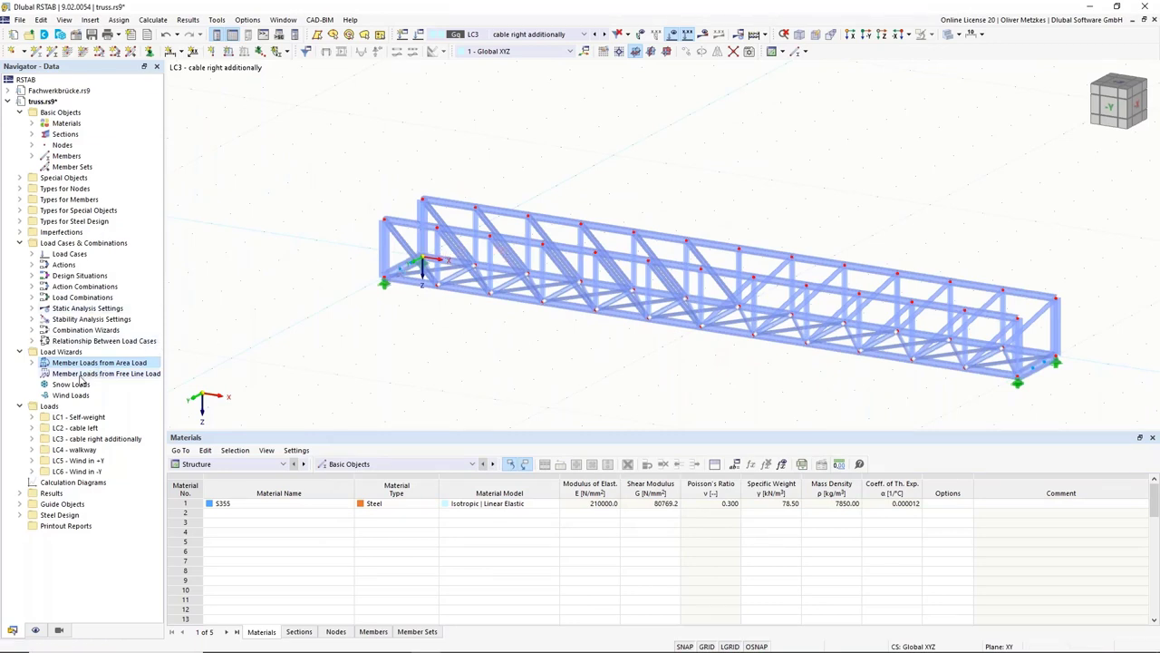
# Define a free line load for LC3 with magnitude 1 kN/m, running from node 55 to node 56
pyautogui.click(91, 373)
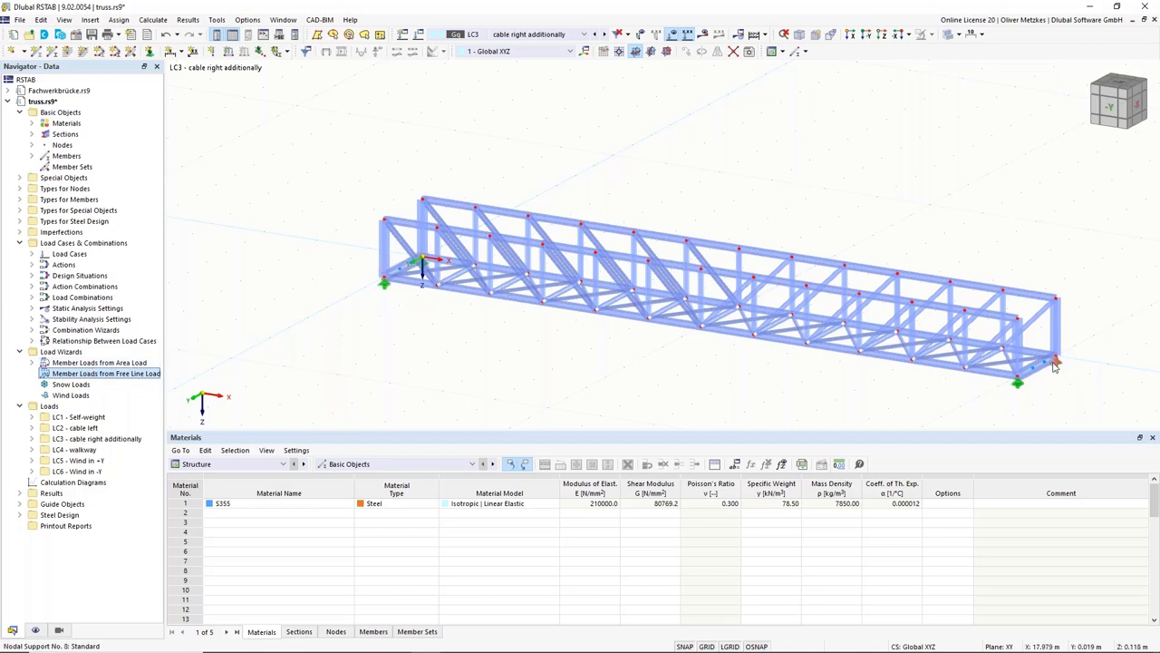
pyautogui.rightClick(73, 374)
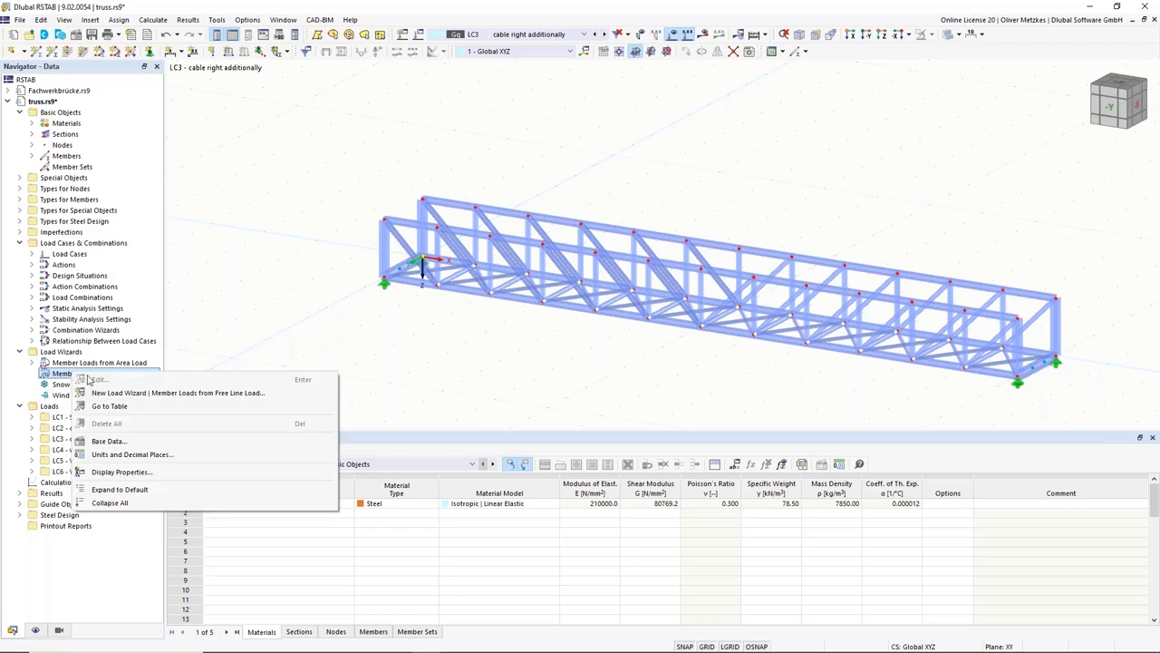
pyautogui.click(119, 393)
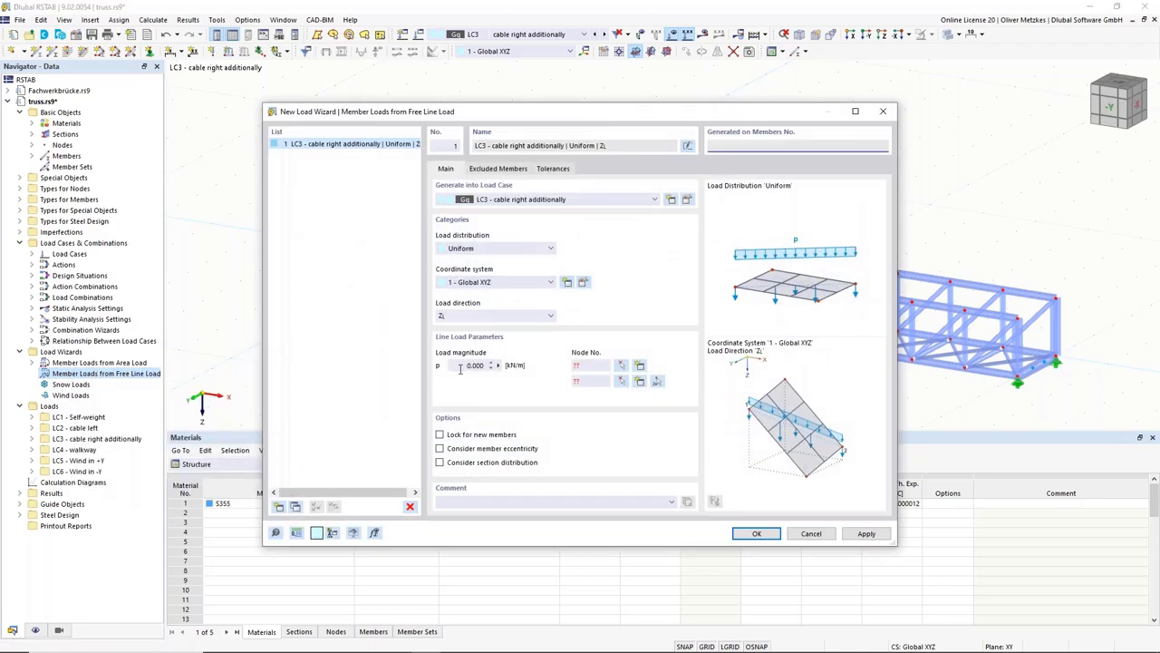
pyautogui.click(459, 366)
pyautogui.write('1')
pyautogui.click(657, 381)
pyautogui.click(420, 265)
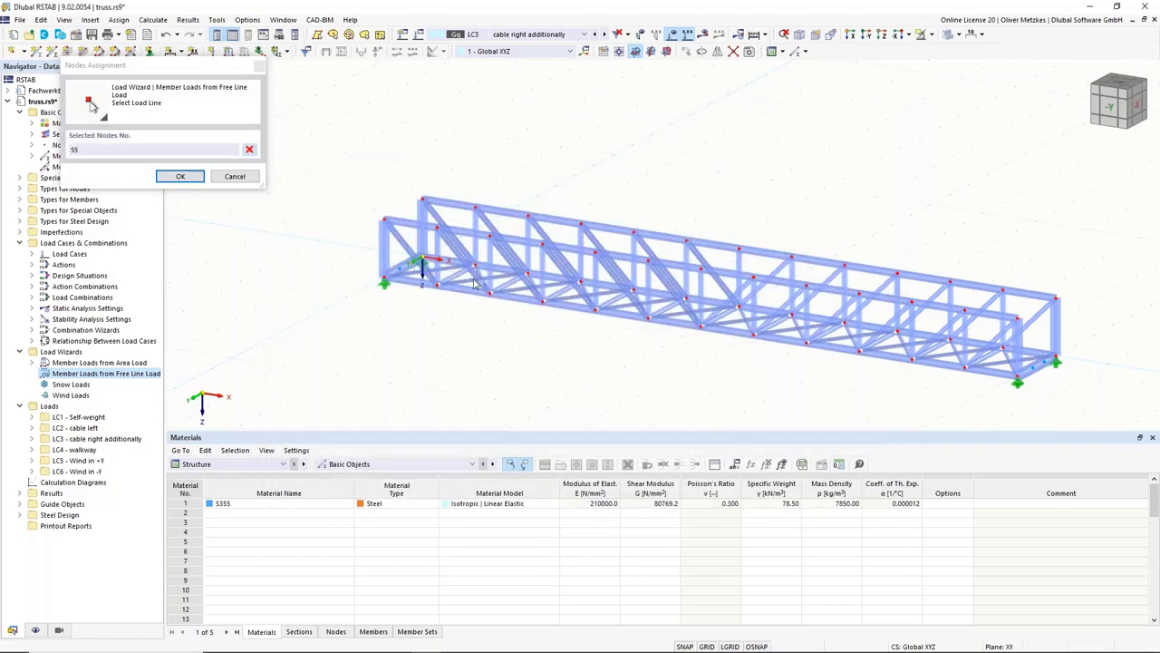
pyautogui.click(1052, 366)
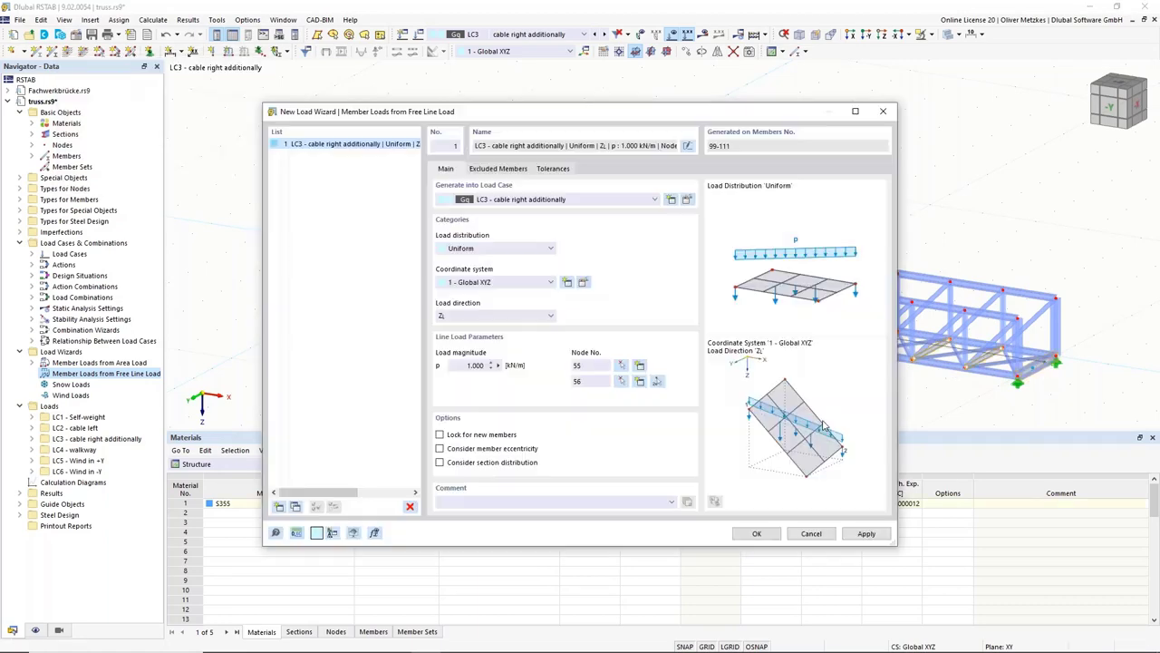
# Check the excluded members settings against the model and generate the free line load without excluding any members
pyautogui.click(501, 170)
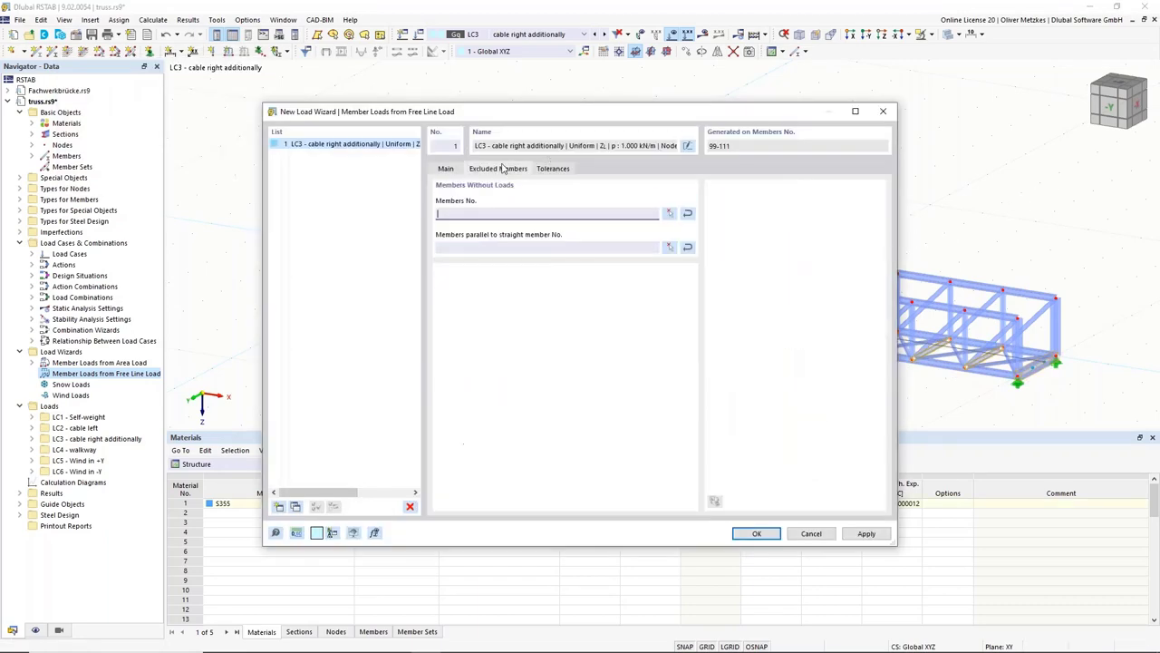
pyautogui.moveTo(510, 112); pyautogui.dragTo(618, 394)
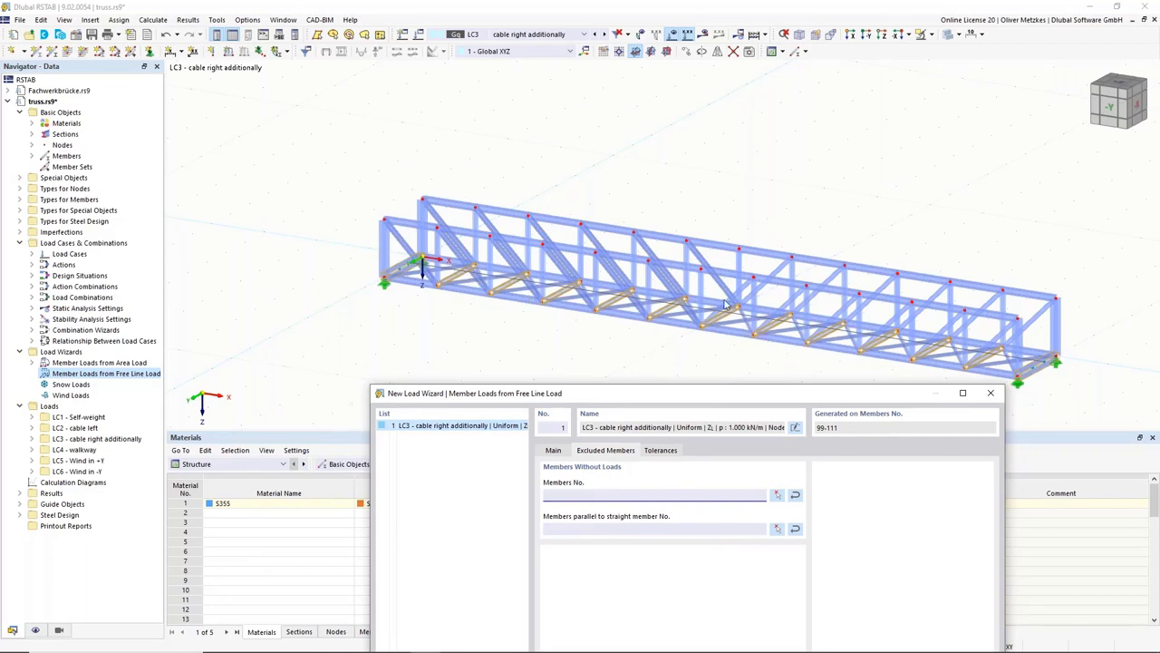
pyautogui.moveTo(698, 393); pyautogui.dragTo(617, 30)
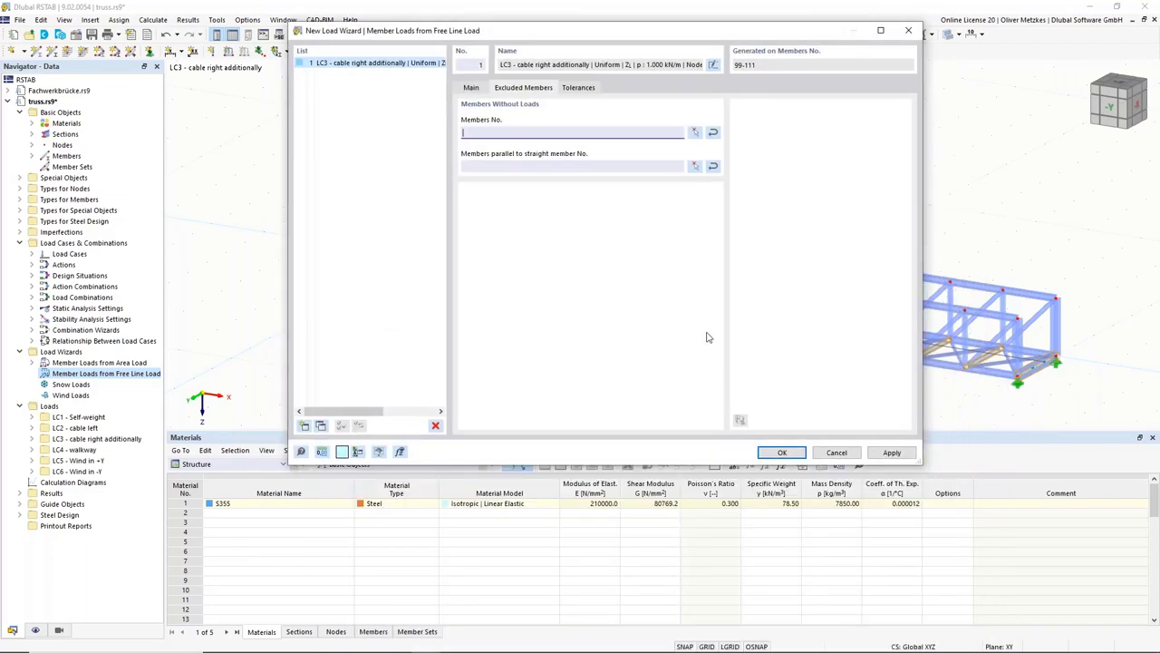
pyautogui.click(785, 453)
pyautogui.click(781, 452)
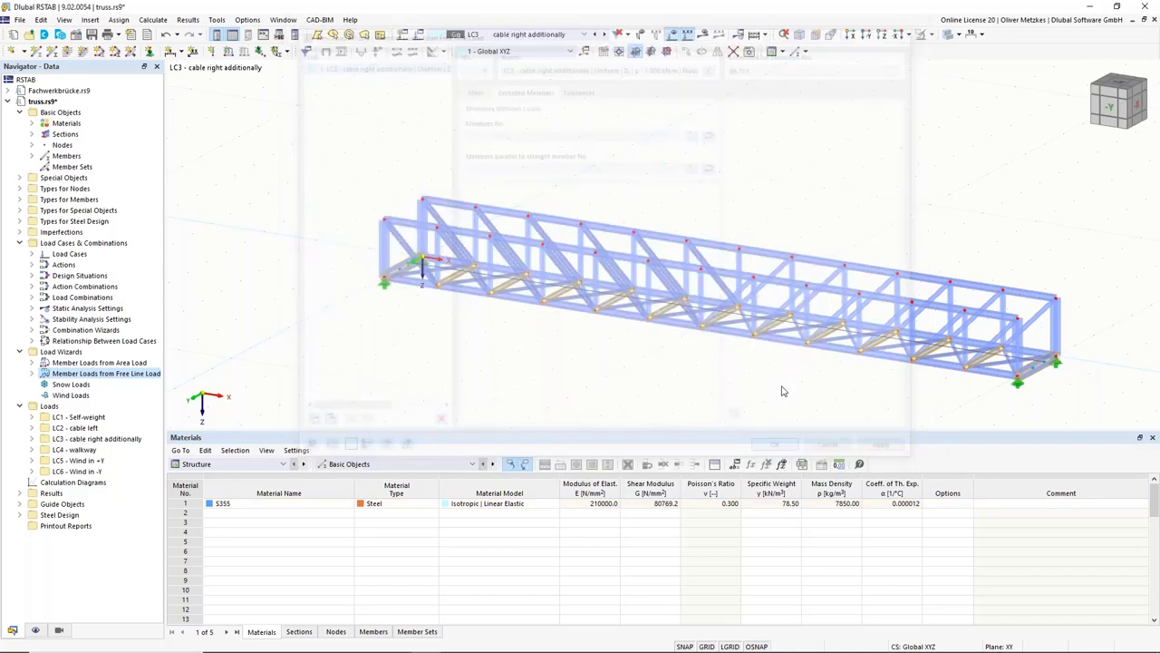
# Inspect the free line load's generated member loads by displaying them separately, and restore the line load display
pyautogui.moveTo(777, 319); pyautogui.dragTo(491, 335, button='middle')
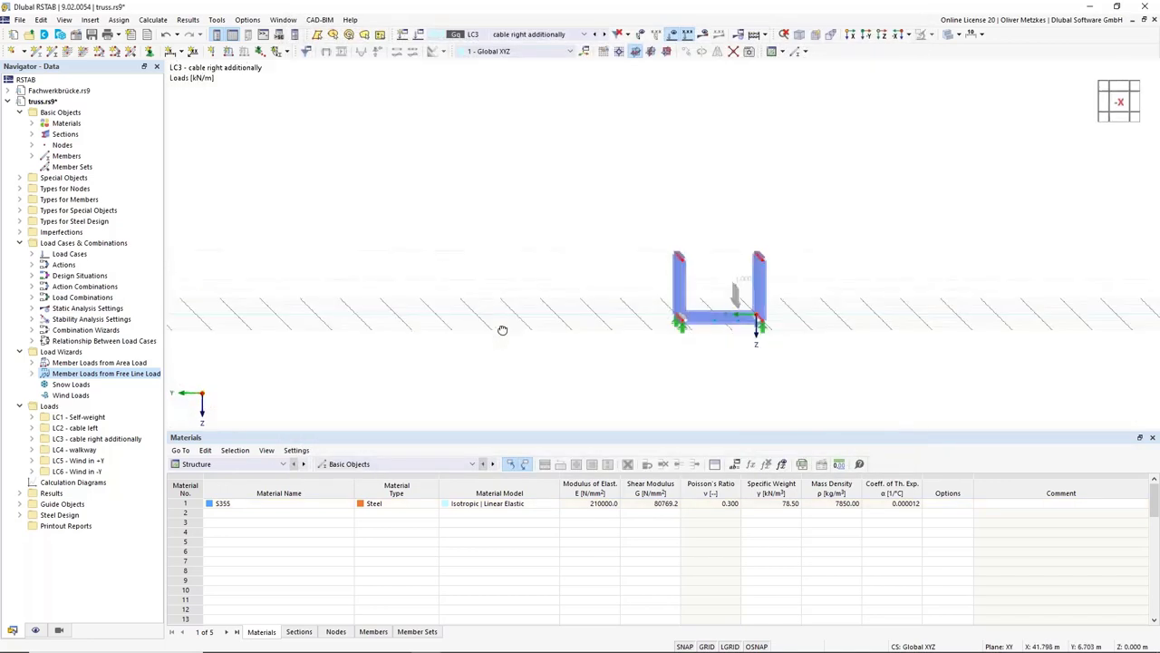
pyautogui.rightClick(740, 285)
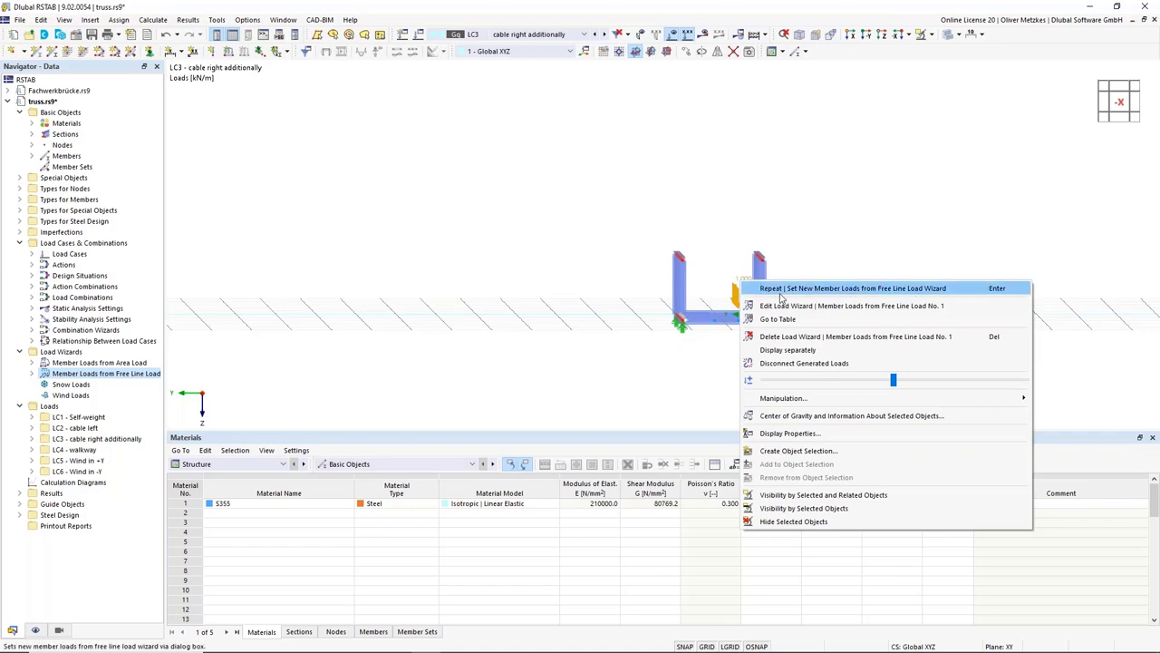
pyautogui.click(786, 350)
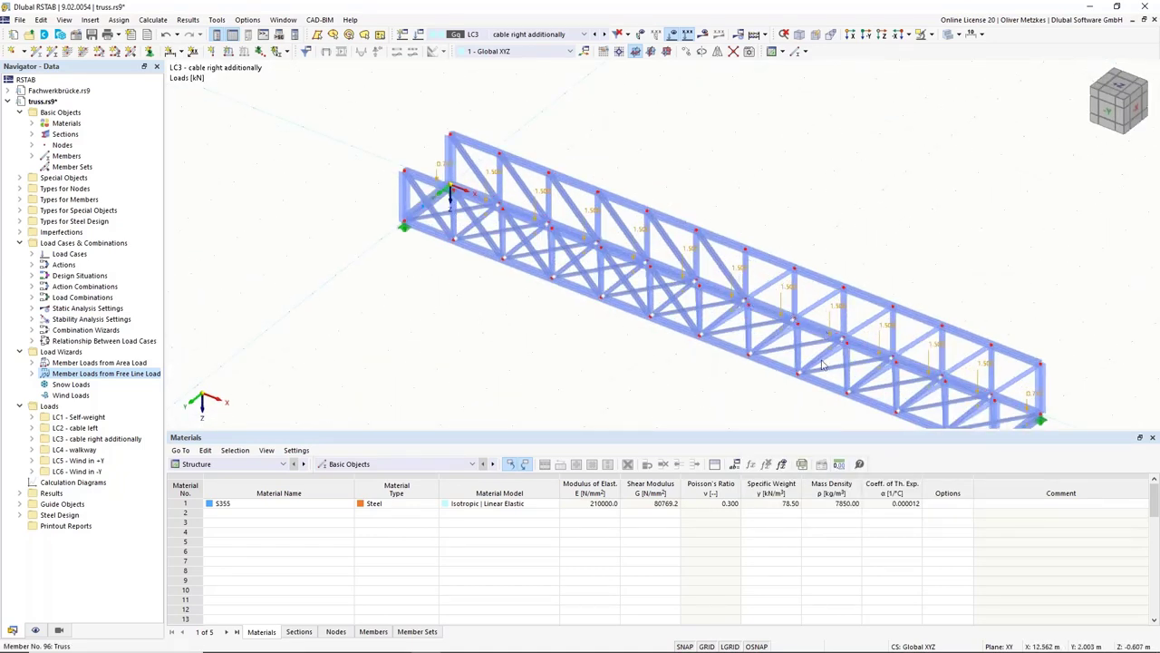
pyautogui.rightClick(589, 214)
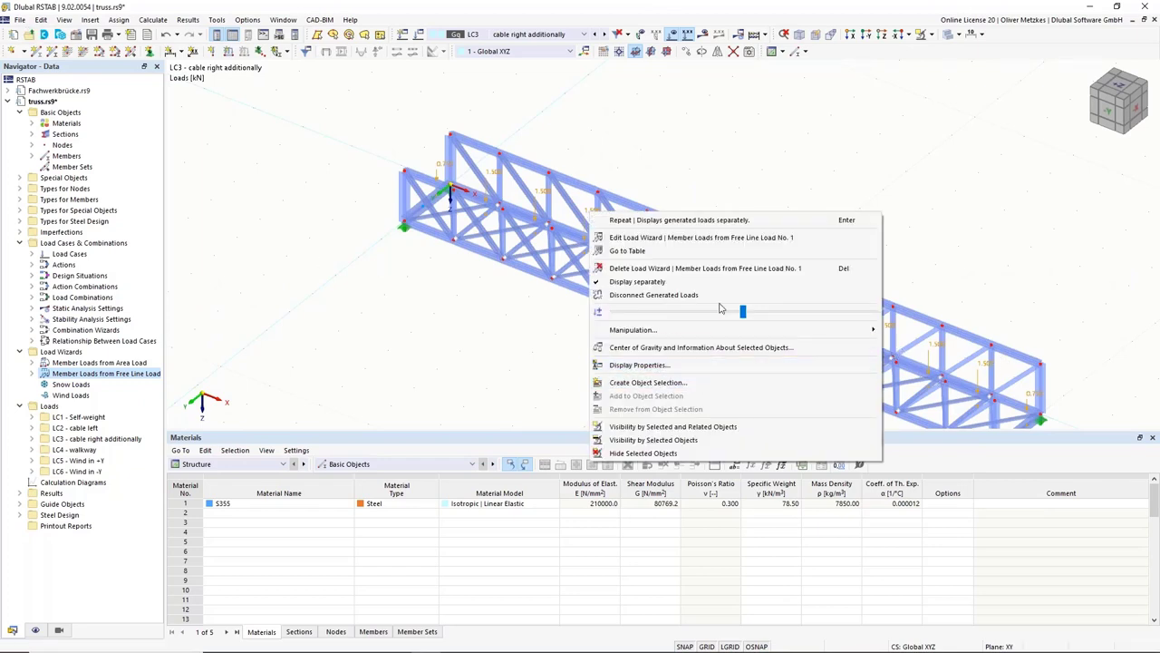
pyautogui.click(677, 282)
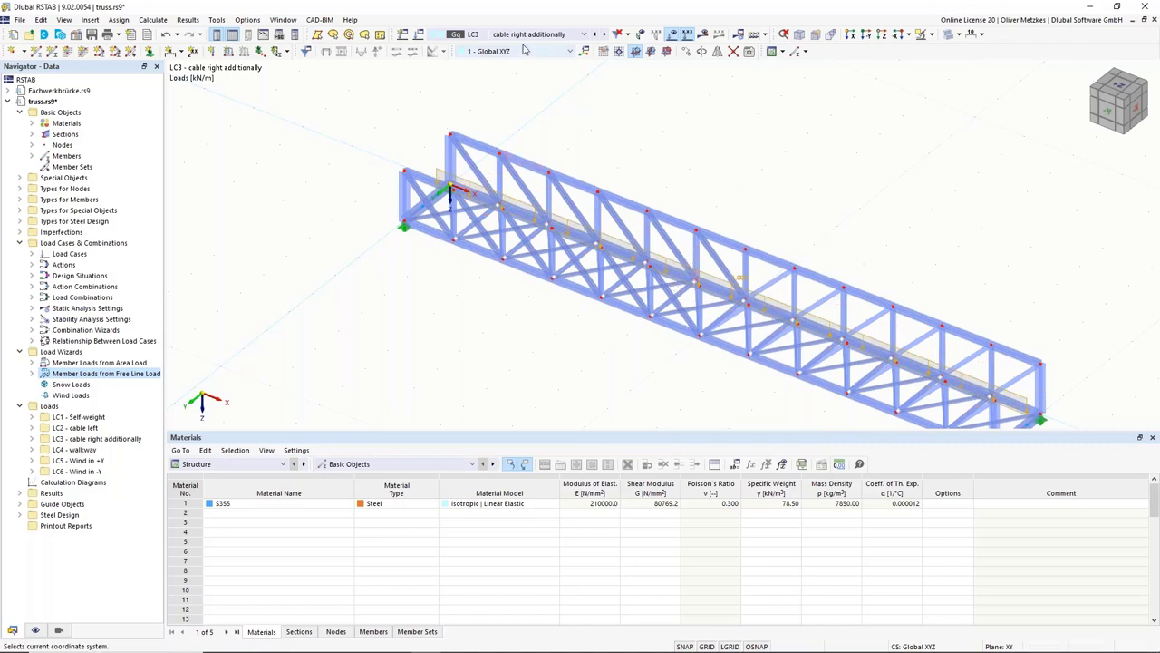
# Start a new member load from area load for LC4 - walkway with magnitude 30 kN/m²
pyautogui.click(604, 33)
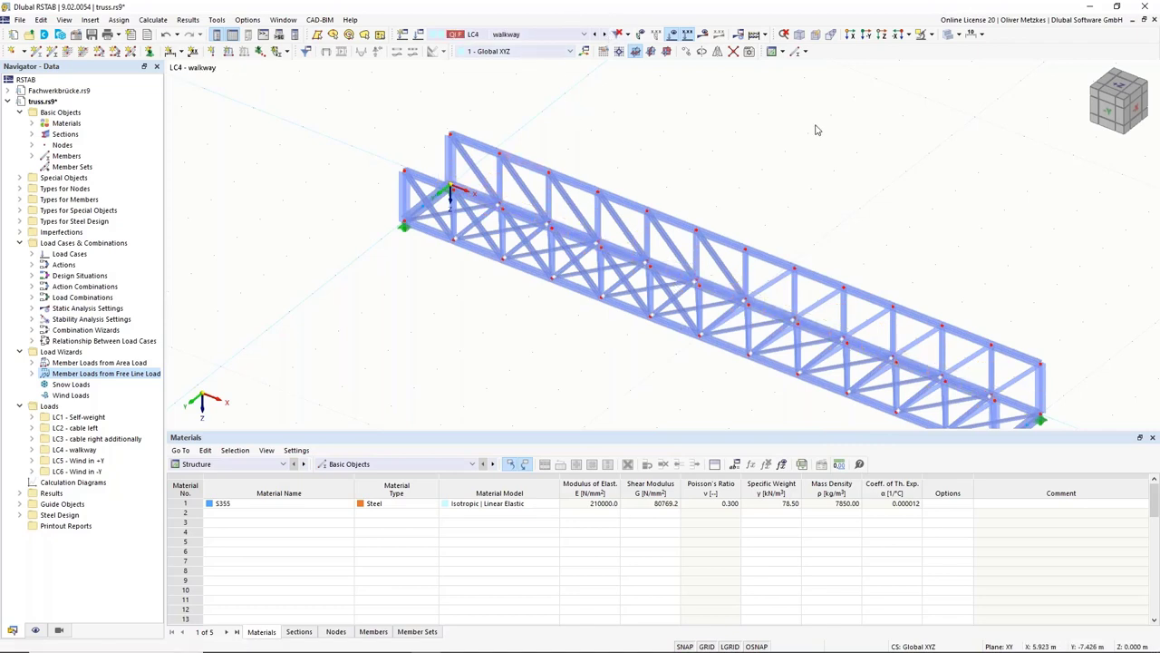
pyautogui.click(47, 363)
pyautogui.rightClick(87, 364)
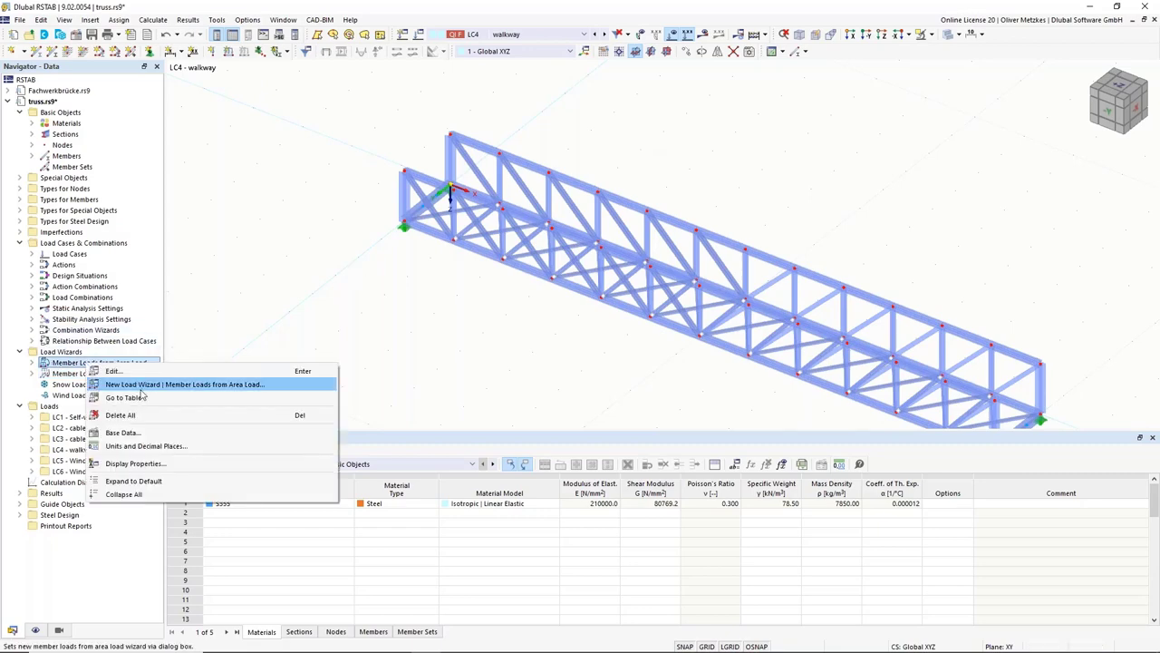
pyautogui.click(142, 385)
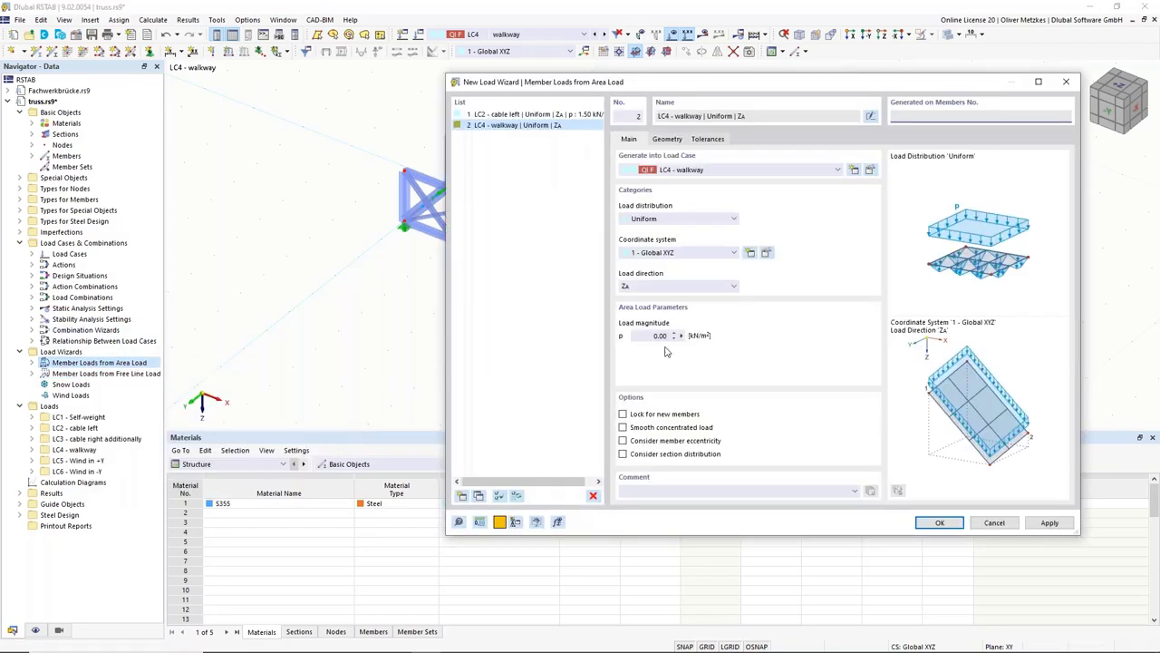
pyautogui.click(653, 335)
# Define the walkway area load's boundary plane with corner nodes 1, 2, 54 and 53
pyautogui.click(668, 140)
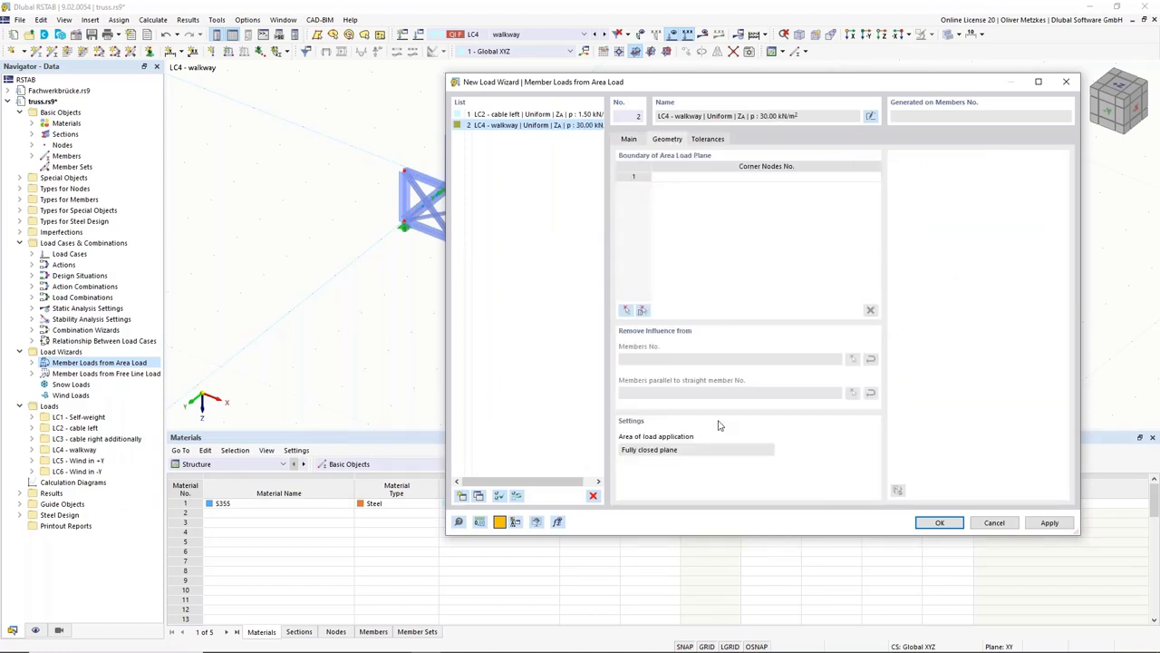
pyautogui.click(626, 312)
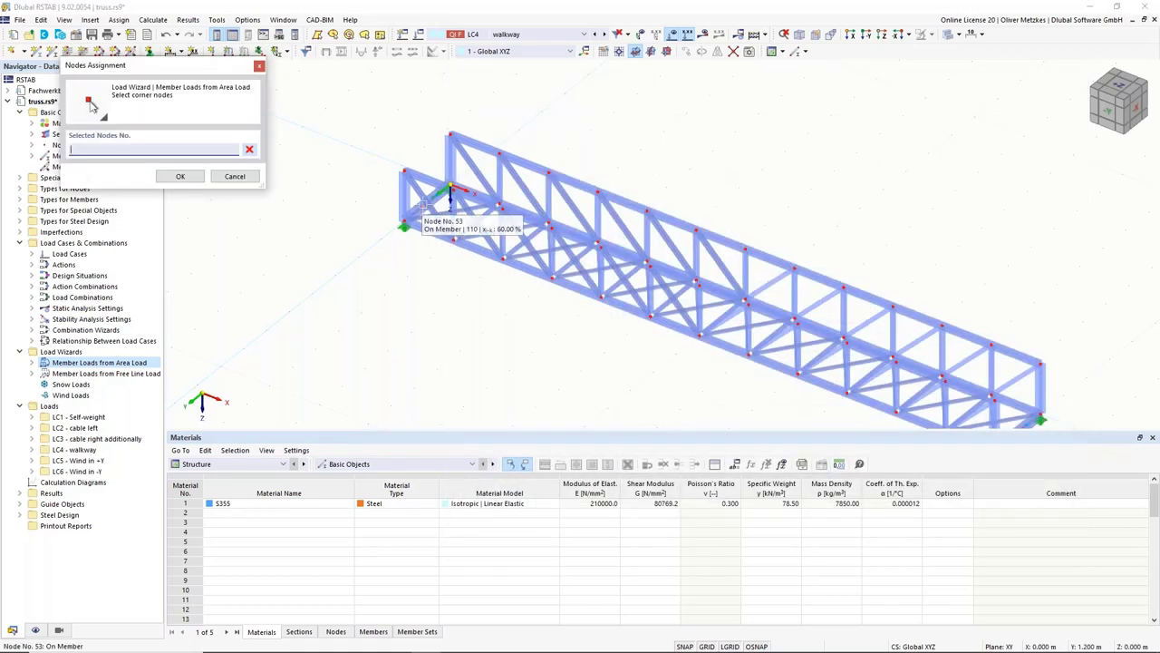
pyautogui.click(426, 205)
pyautogui.moveTo(787, 285); pyautogui.dragTo(425, 191, button='middle')
pyautogui.click(678, 326)
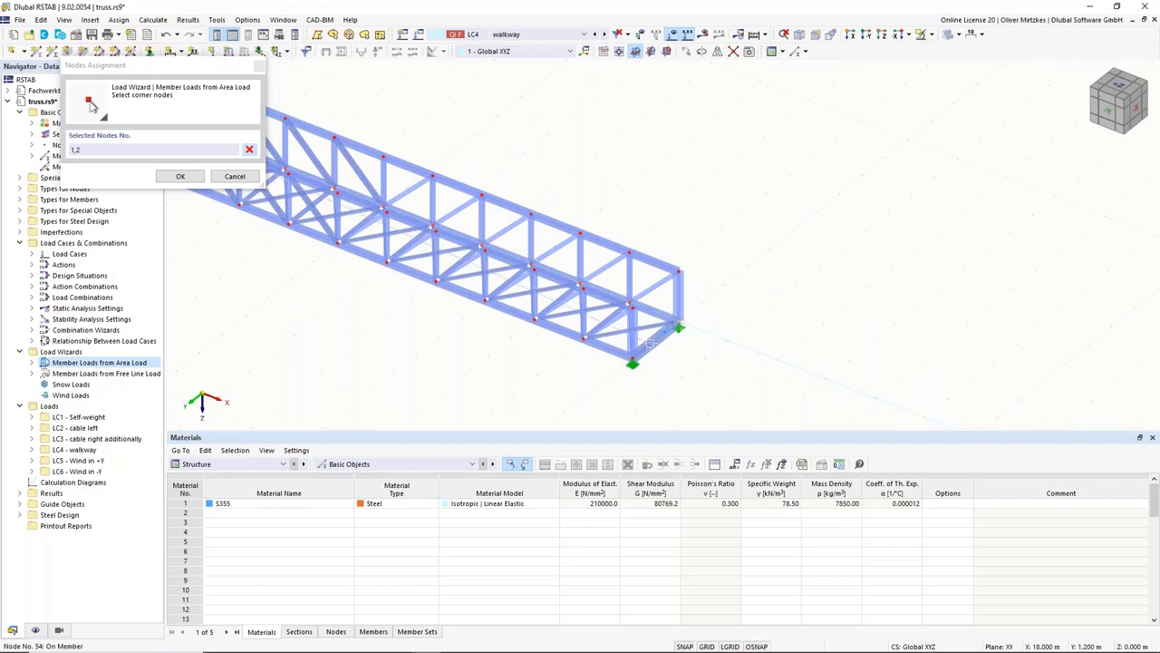
pyautogui.click(650, 343)
pyautogui.keyDown('ctrl'); pyautogui.moveTo(650, 342); pyautogui.dragTo(362, 272, button='middle'); pyautogui.keyUp('ctrl')
pyautogui.scroll(8, 424, 233)
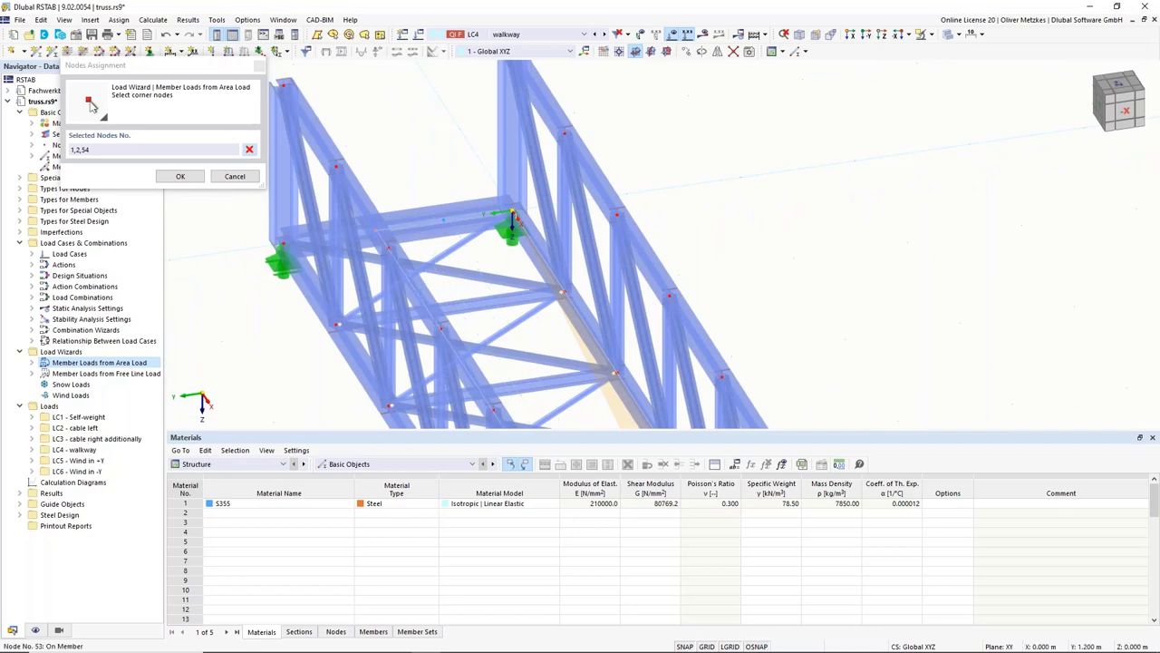
pyautogui.click(512, 218)
pyautogui.scroll(-6, 512, 218)
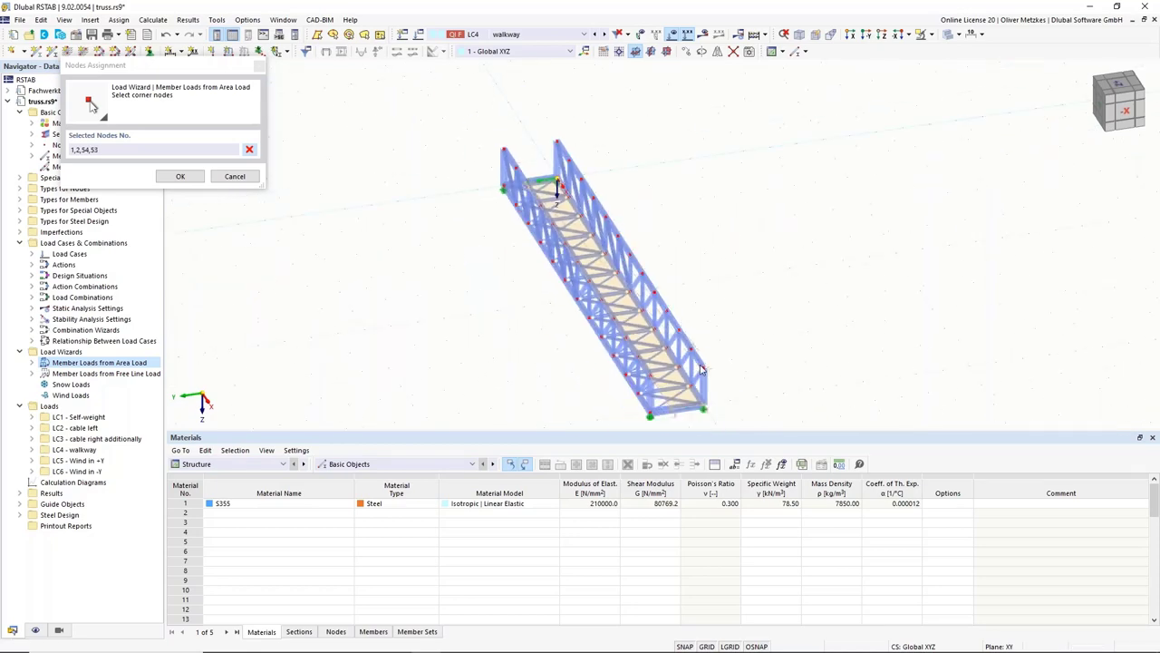
pyautogui.click(181, 176)
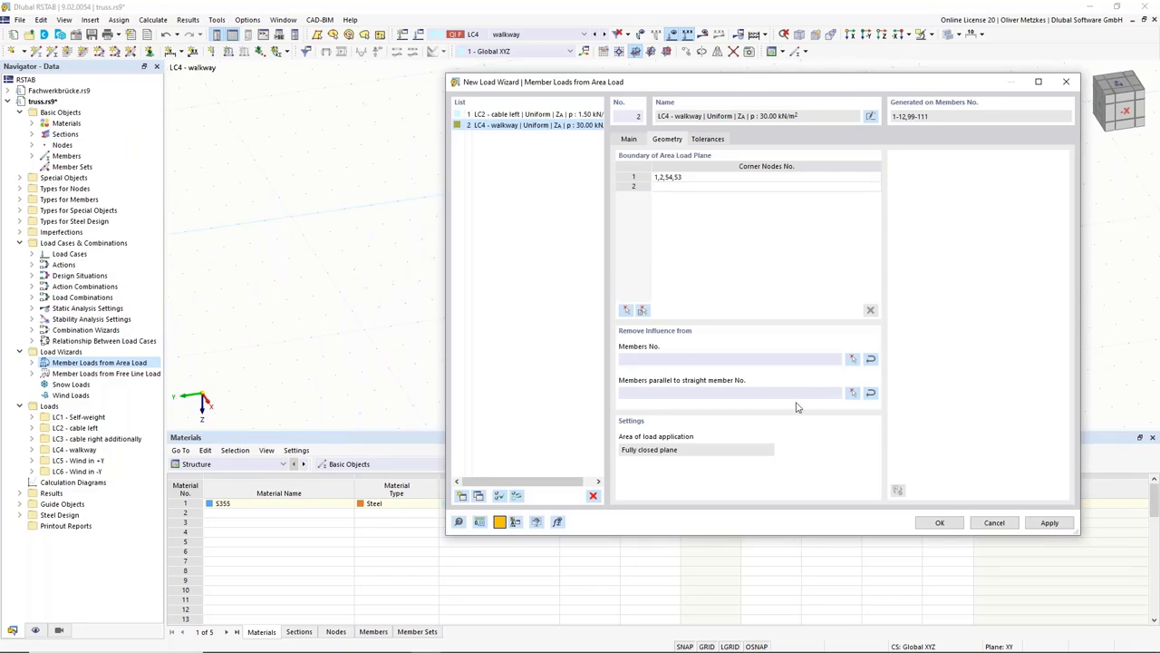
# Remove the load influence from members parallel to bottom chord member 6 and generate the walkway area load
pyautogui.click(852, 392)
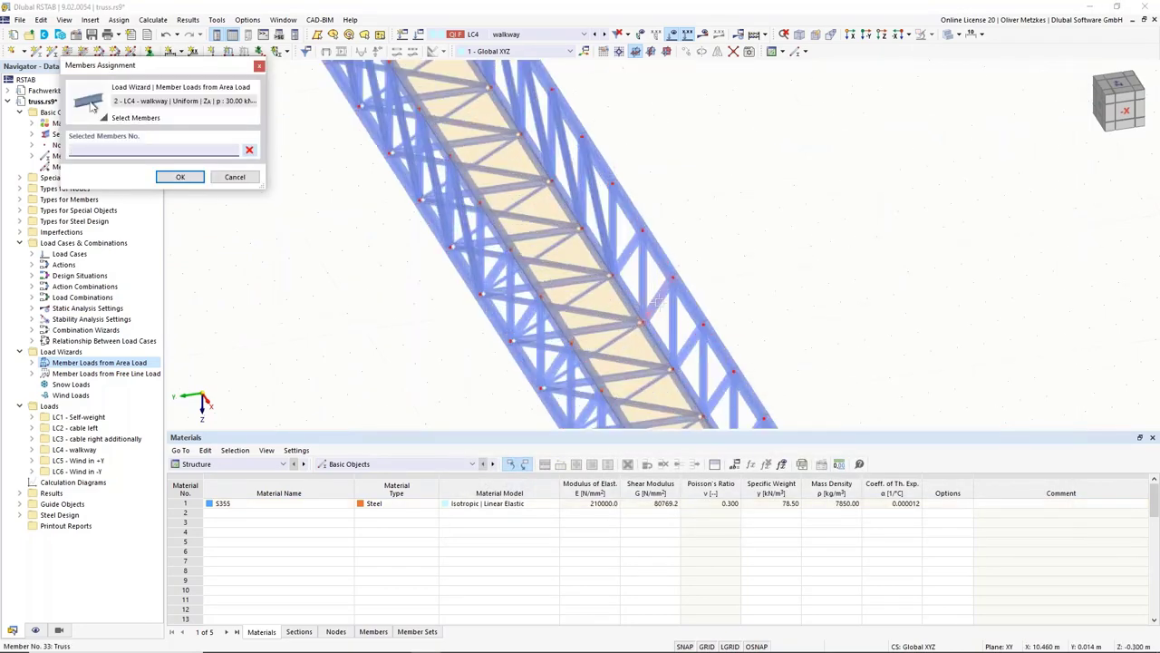
pyautogui.hotkey('ctrl', '2')
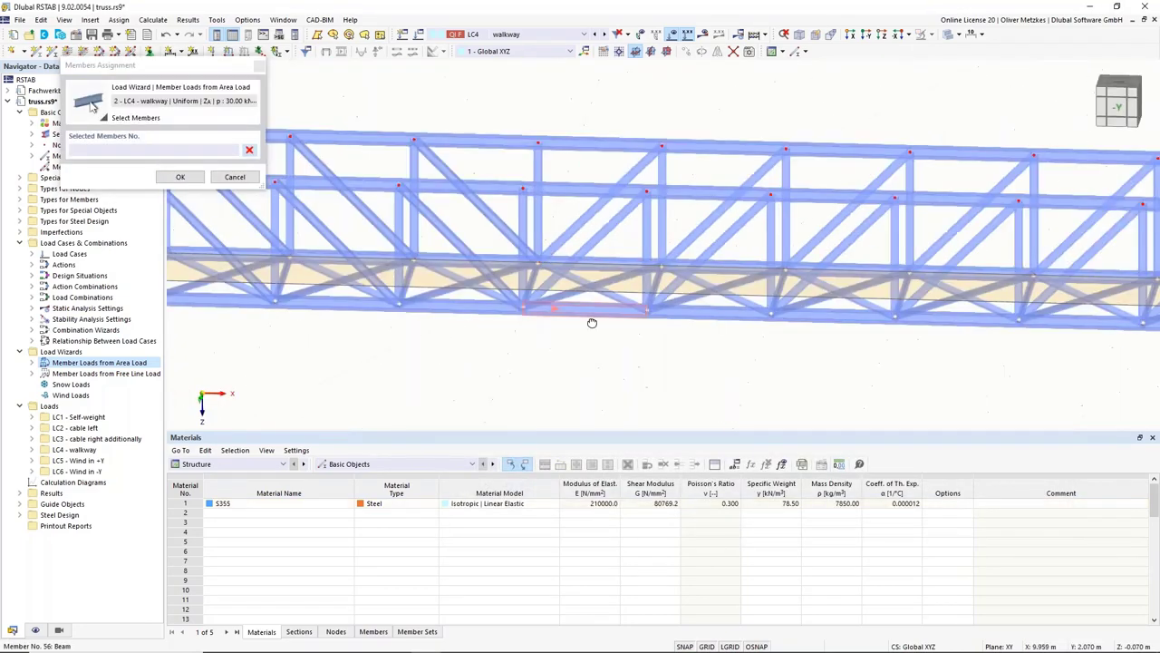
pyautogui.click(591, 323)
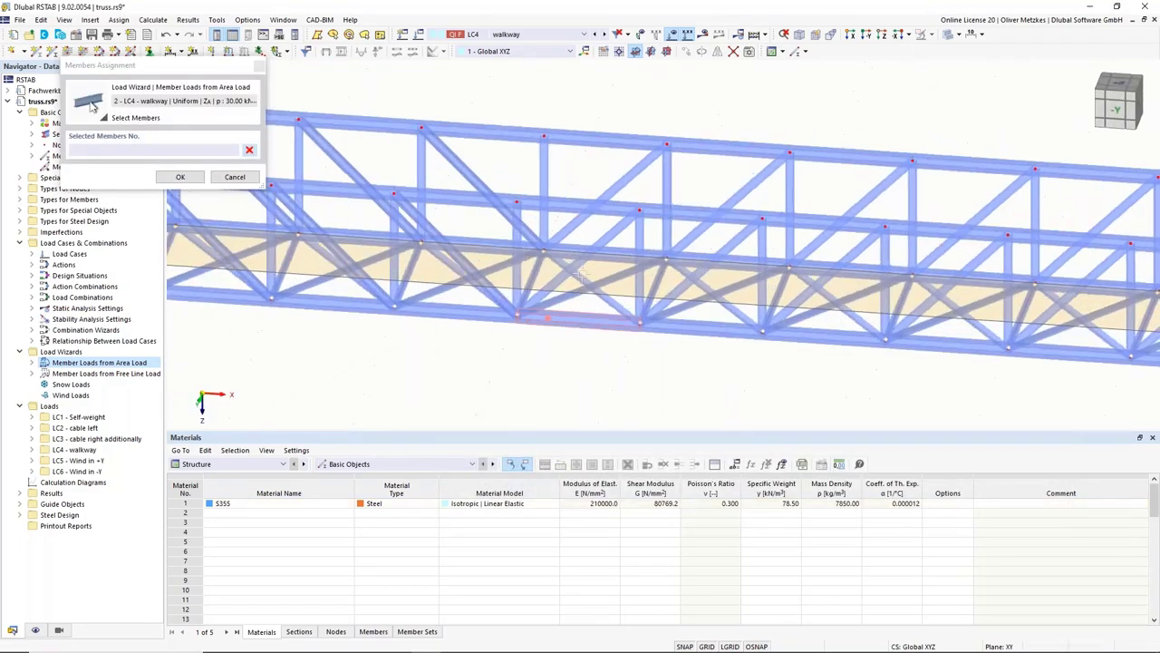
pyautogui.click(177, 178)
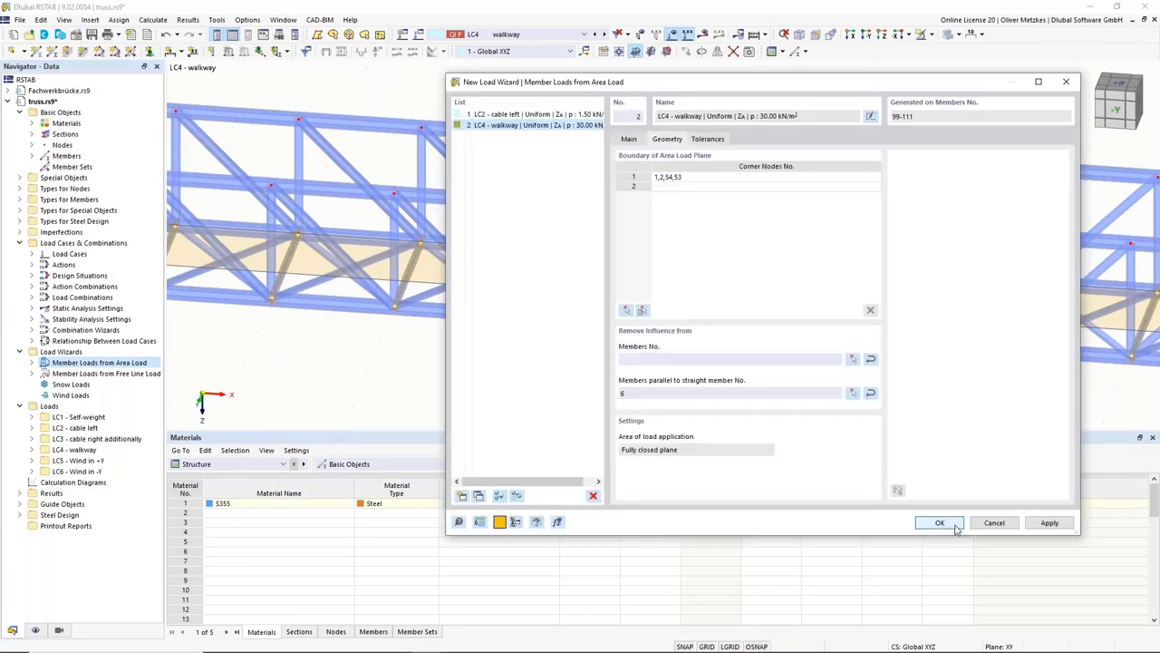
pyautogui.click(950, 524)
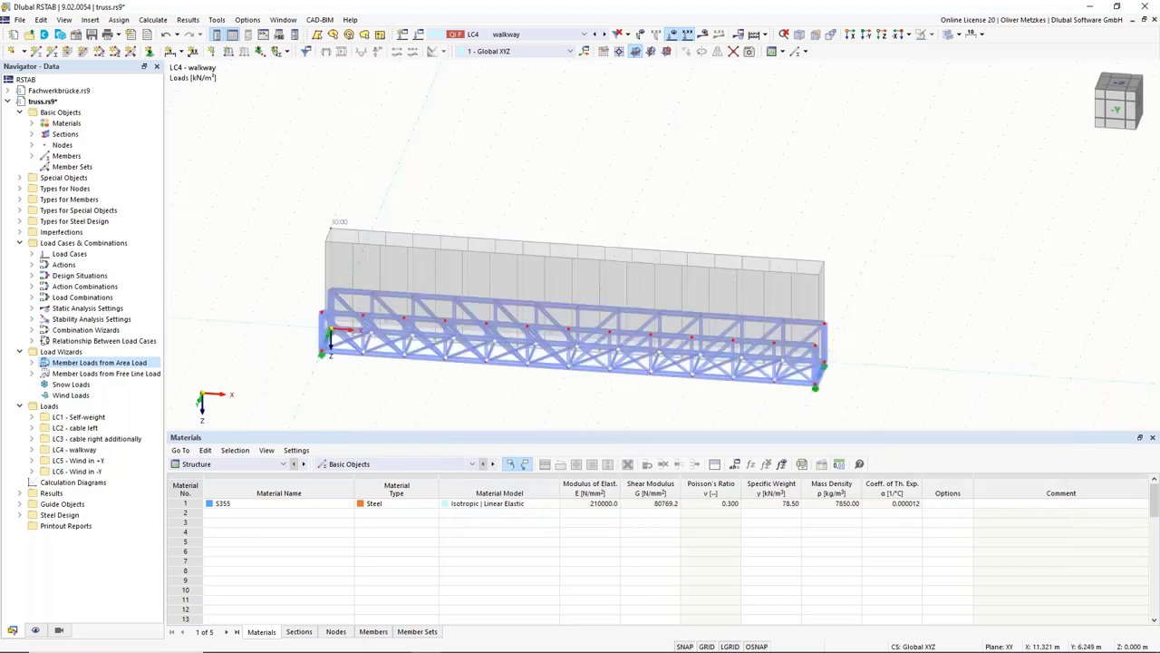
# Change the magnitude of the LC4 - walkway area load to 3 kN/m²
pyautogui.keyDown('ctrl'); pyautogui.moveTo(570, 413); pyautogui.dragTo(516, 266, button='middle'); pyautogui.keyUp('ctrl')
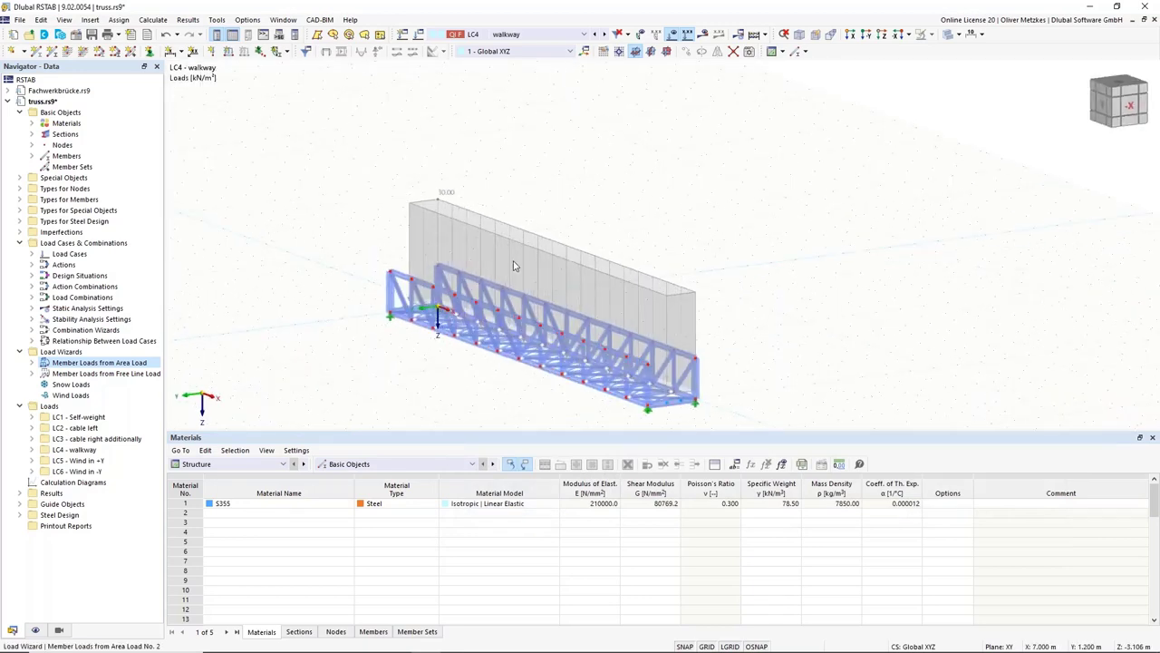
pyautogui.rightClick(534, 253)
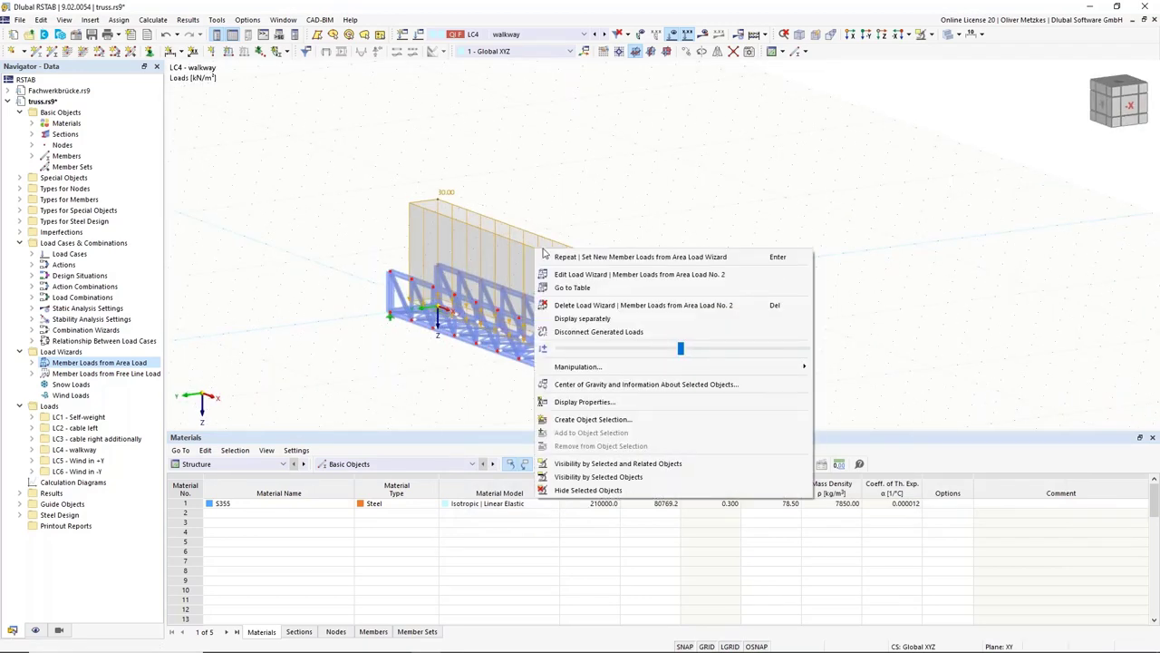
pyautogui.click(594, 274)
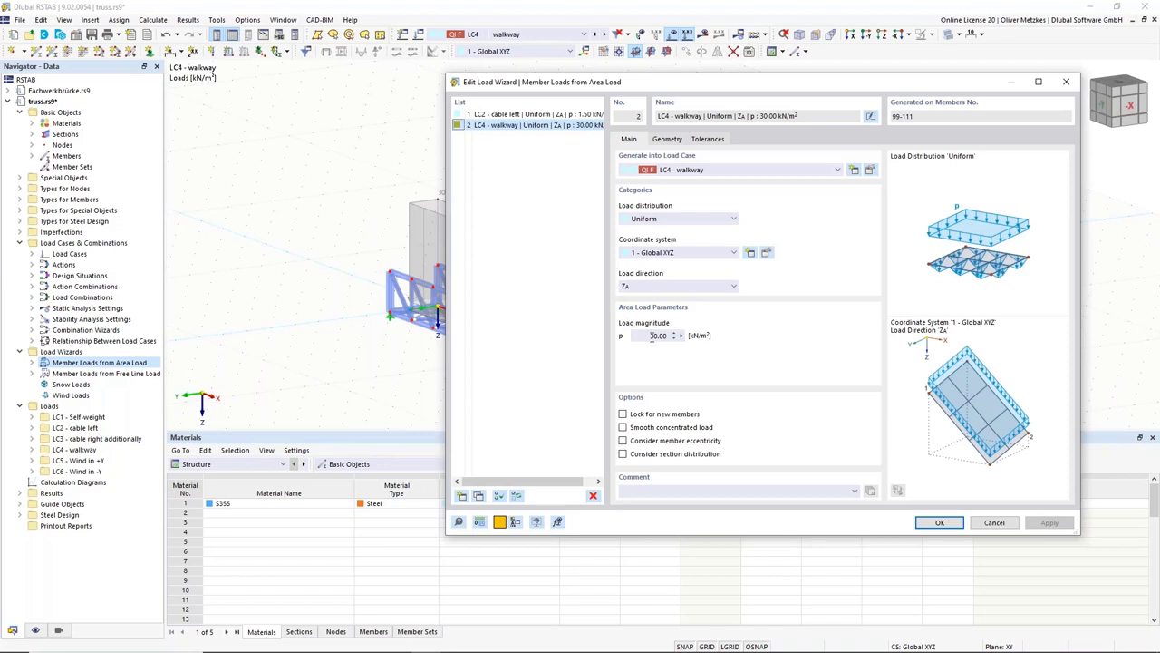
pyautogui.moveTo(651, 335); pyautogui.dragTo(682, 335)
pyautogui.write('3')
pyautogui.click(938, 524)
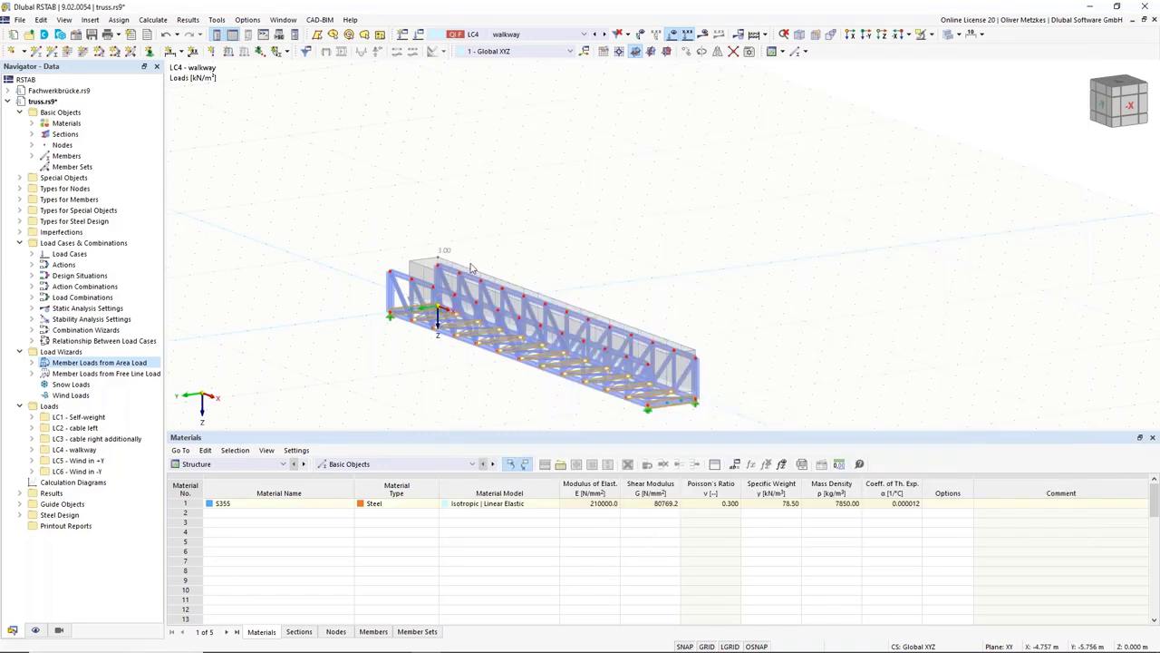
# Inspect the member loads generated from the walkway area load by displaying them separately, and restore the area load display
pyautogui.rightClick(446, 263)
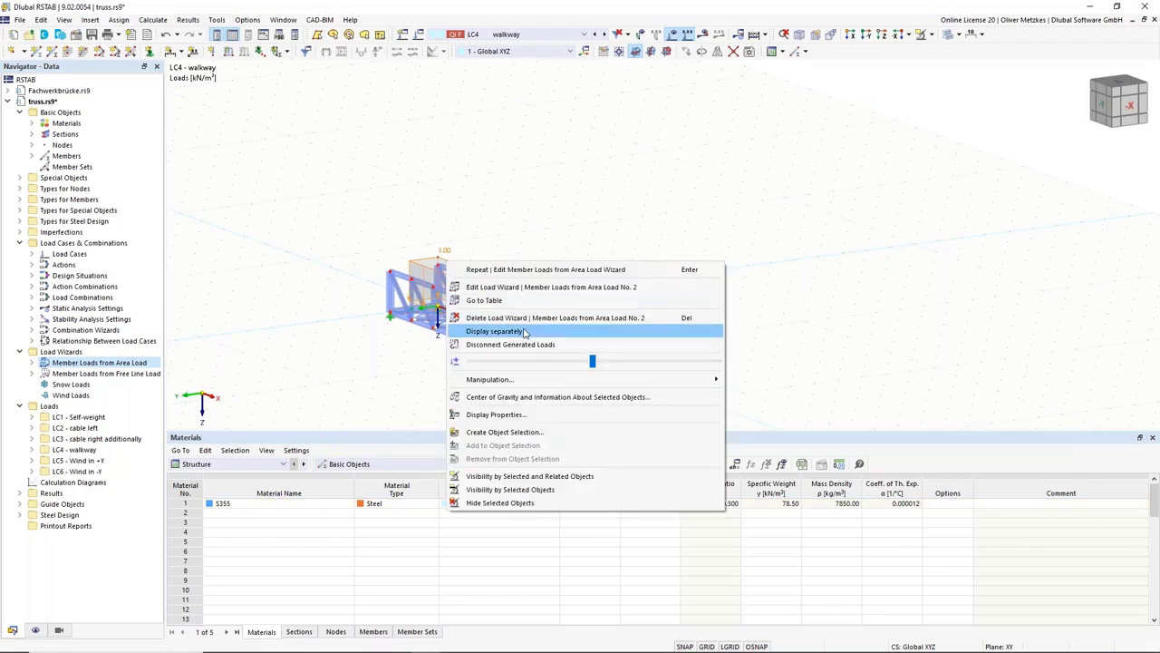
pyautogui.click(529, 332)
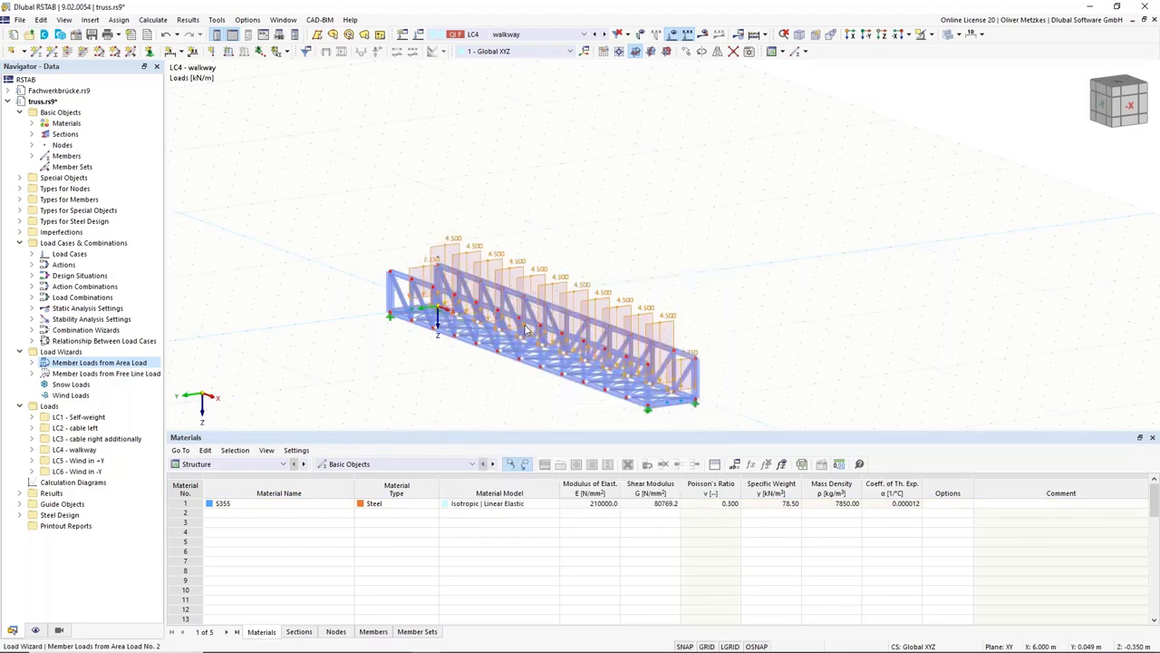
pyautogui.rightClick(653, 313)
pyautogui.click(686, 367)
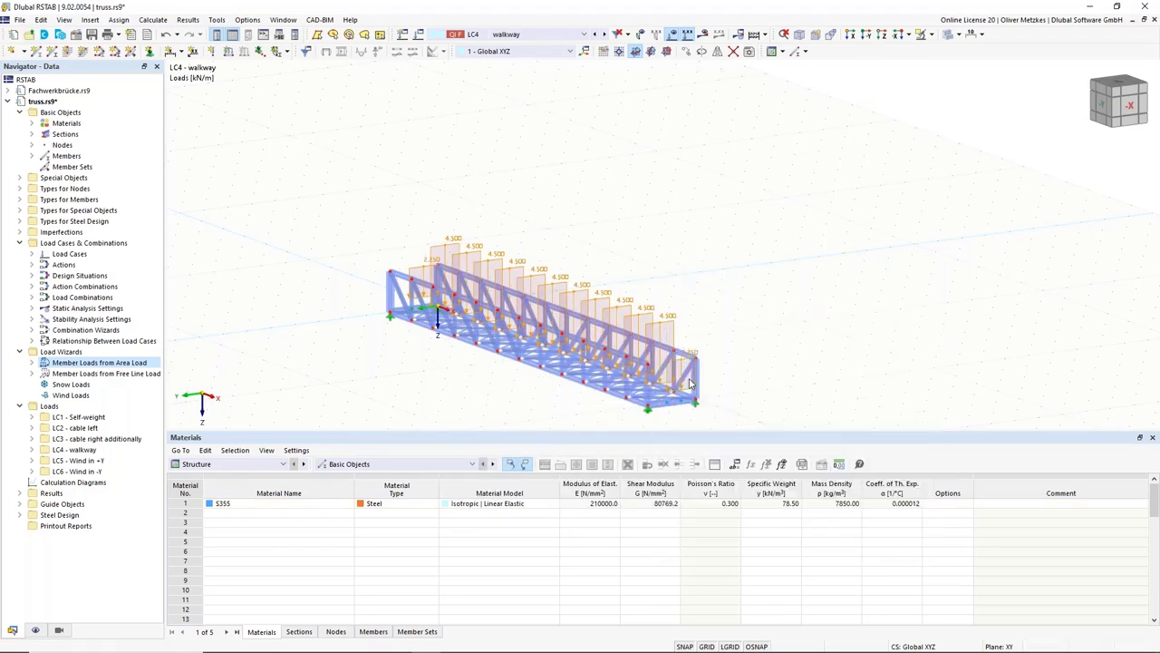
# Make LC5 - Wind in +Y the current load case
pyautogui.click(535, 33)
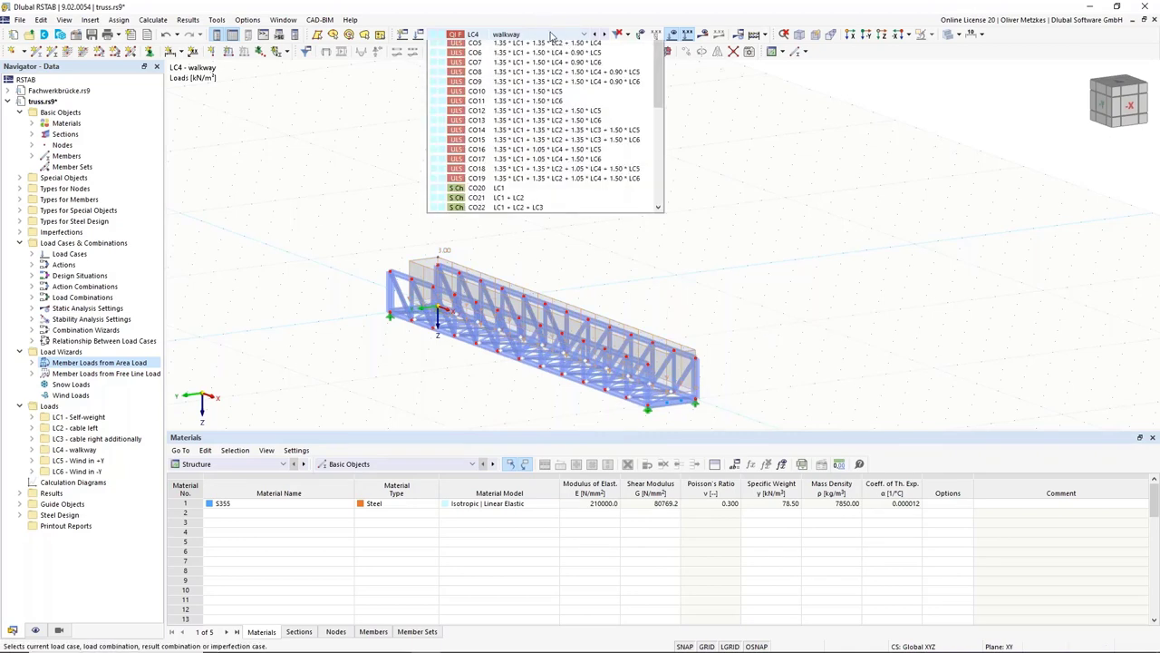
pyautogui.click(523, 87)
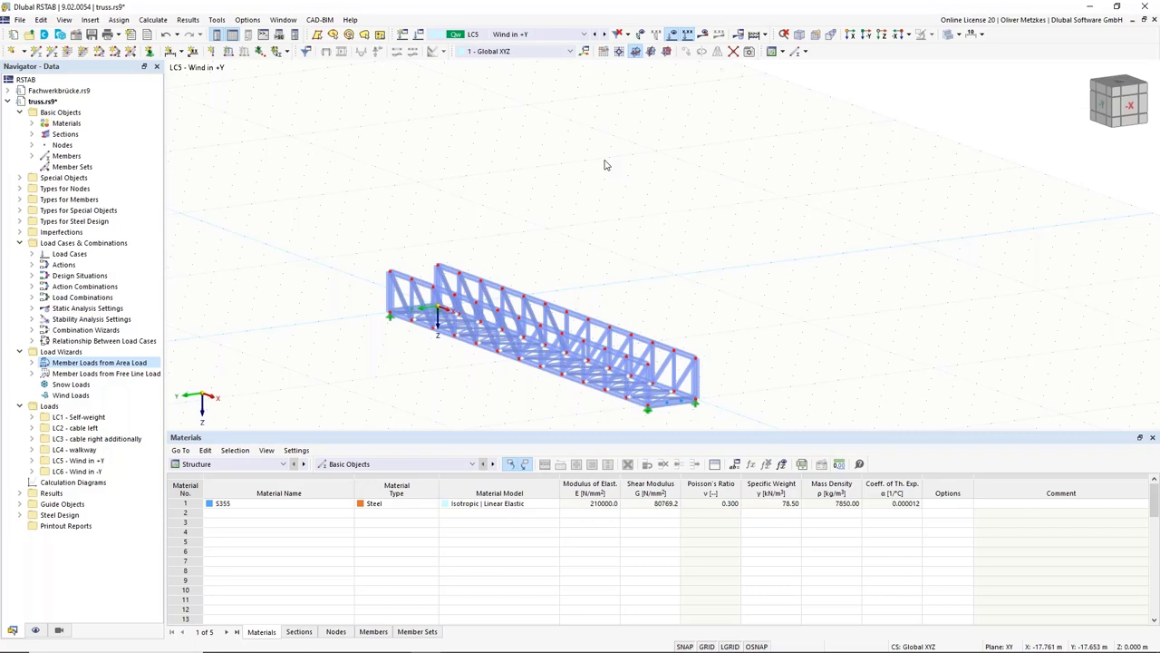
pyautogui.keyDown('ctrl'); pyautogui.moveTo(640, 226); pyautogui.dragTo(411, 198, button='middle'); pyautogui.keyUp('ctrl')
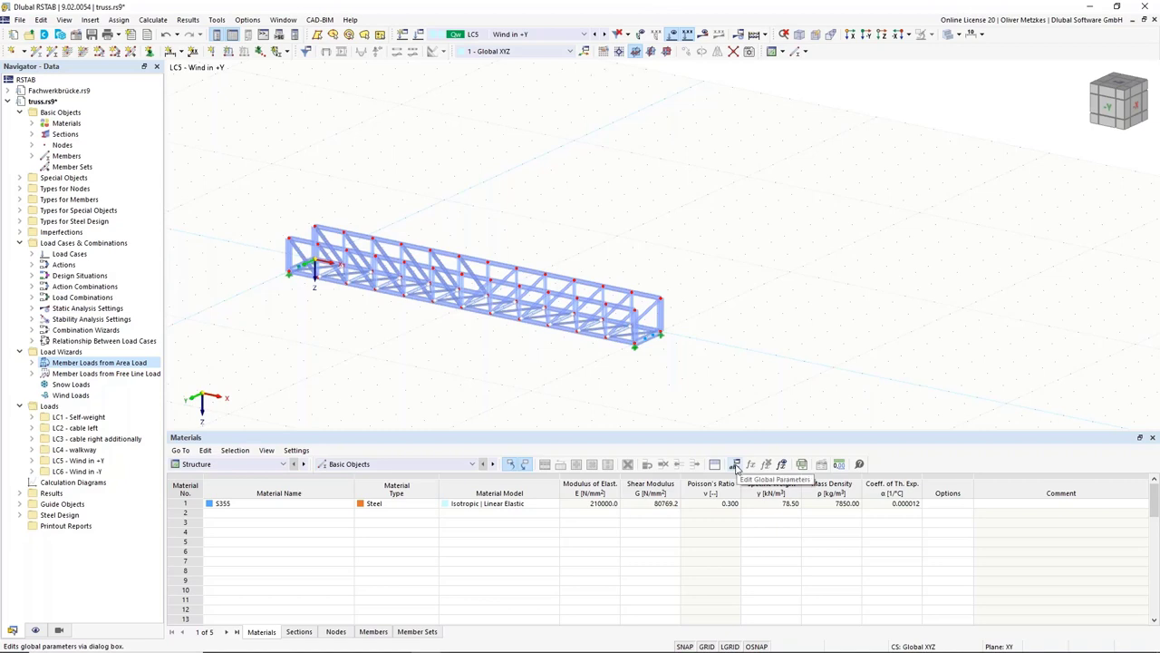
# Define a global parameter qp in the Surface loads unit group with a value of 0.4 kN/m²
pyautogui.click(737, 466)
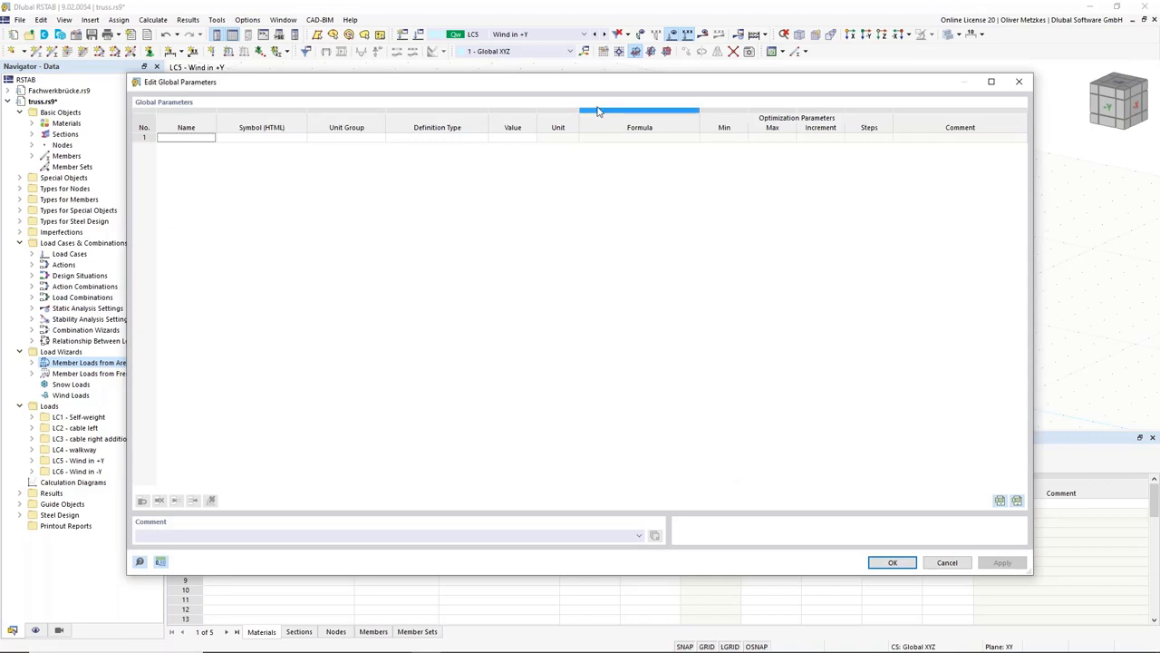
pyautogui.moveTo(611, 90); pyautogui.dragTo(674, 264)
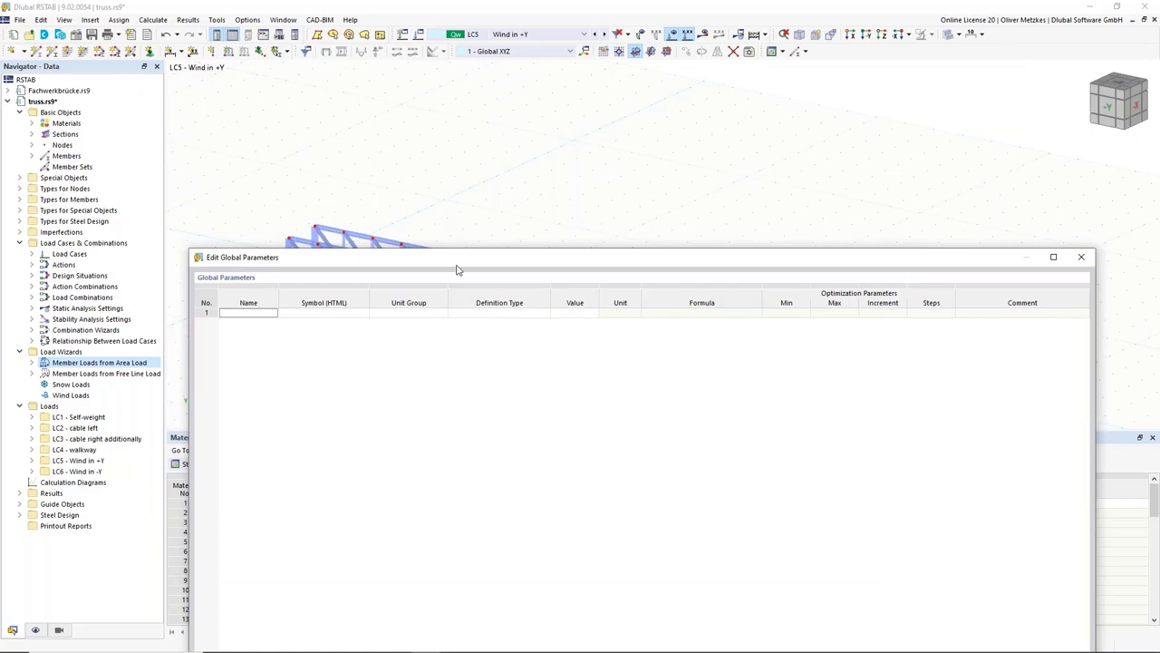
pyautogui.moveTo(458, 269); pyautogui.dragTo(505, 306)
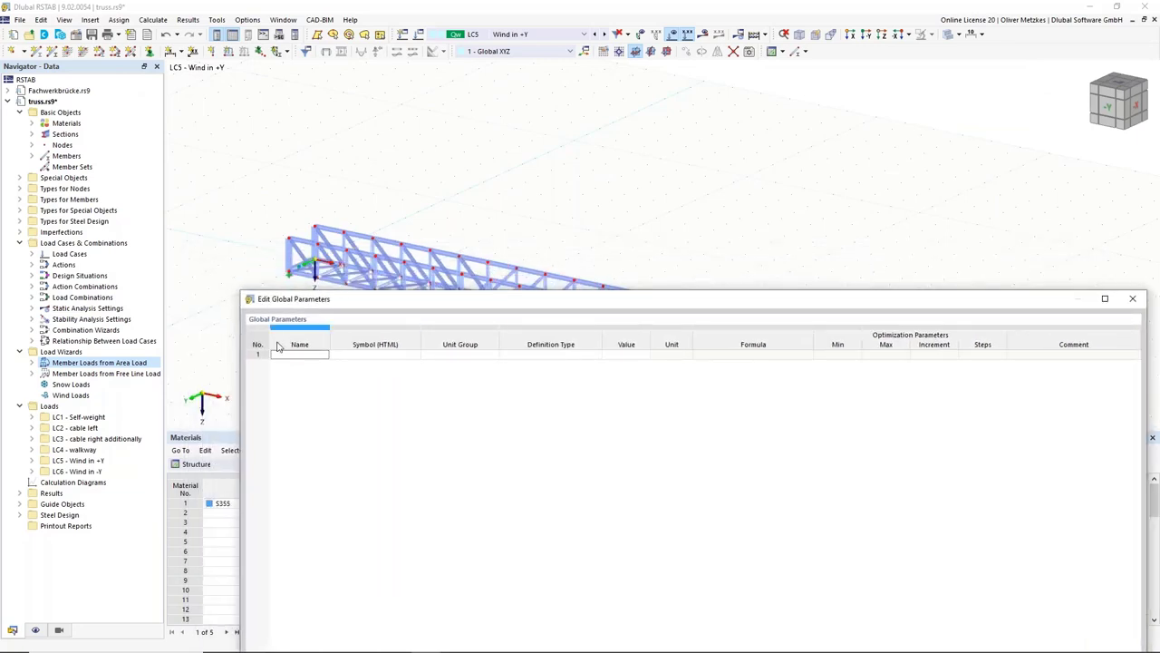
pyautogui.click(306, 354)
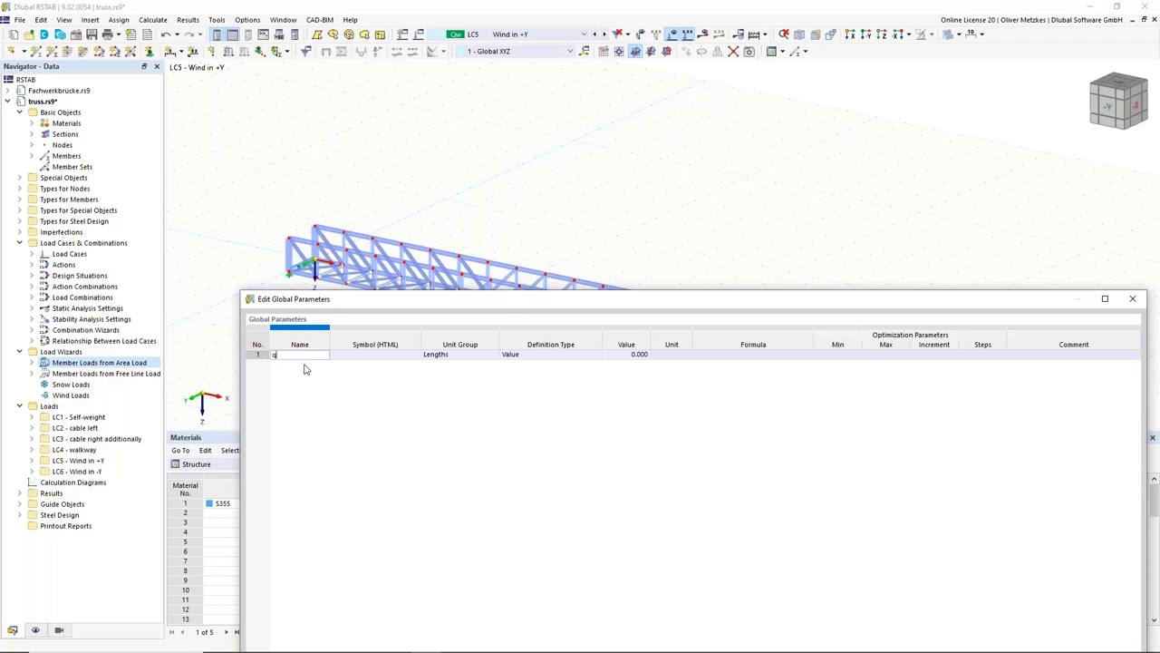
pyautogui.write('qp')
pyautogui.press('Return')
pyautogui.click(336, 354)
pyautogui.click(445, 354)
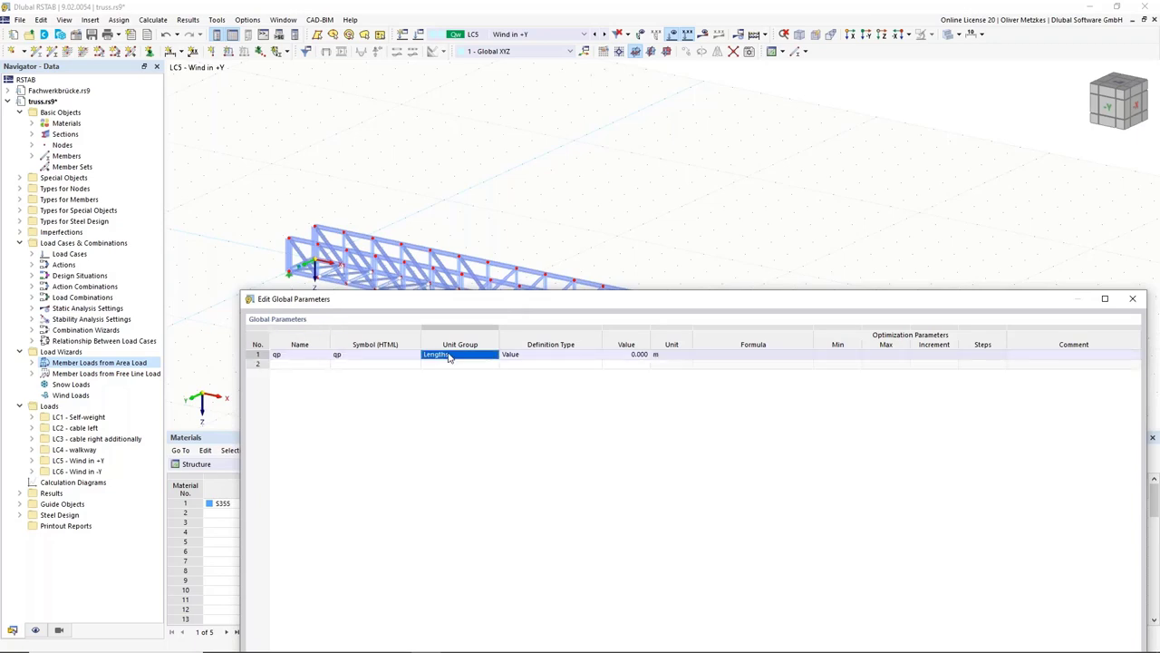
pyautogui.click(483, 356)
pyautogui.scroll(-8, 472, 512)
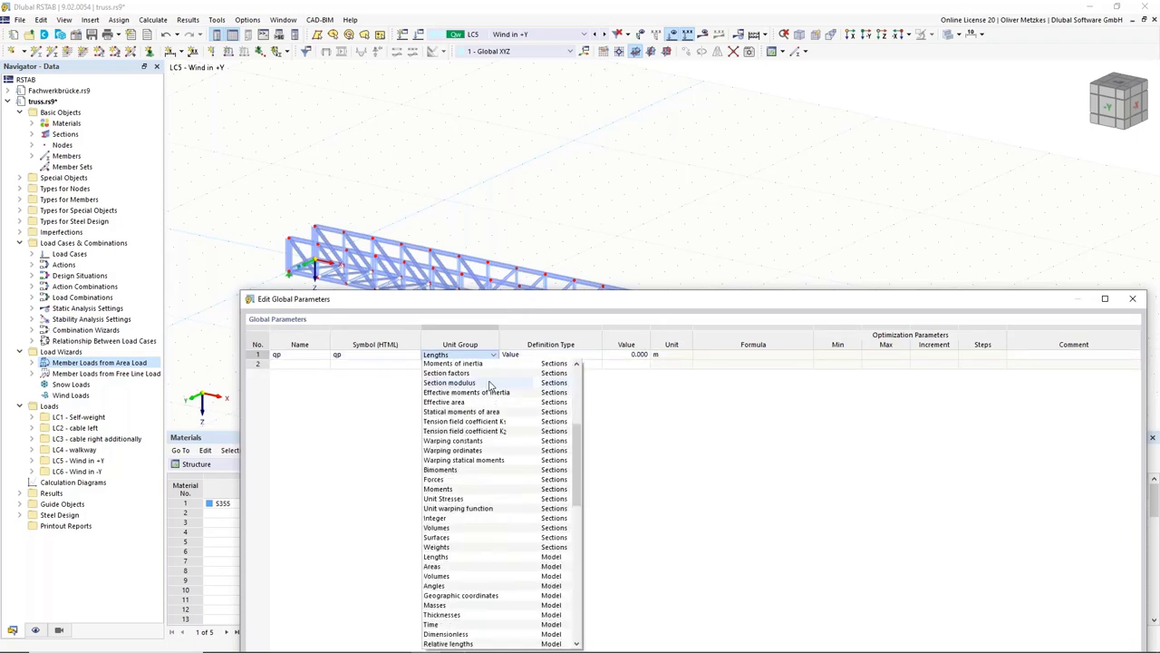
pyautogui.press('Down')
pyautogui.press('Down')
pyautogui.press('Down')
pyautogui.press('Down')
pyautogui.press('Down')
pyautogui.press('Down')
pyautogui.press('Down')
pyautogui.press('Down')
pyautogui.press('Down')
pyautogui.press('Down')
pyautogui.press('Down')
pyautogui.press('Down')
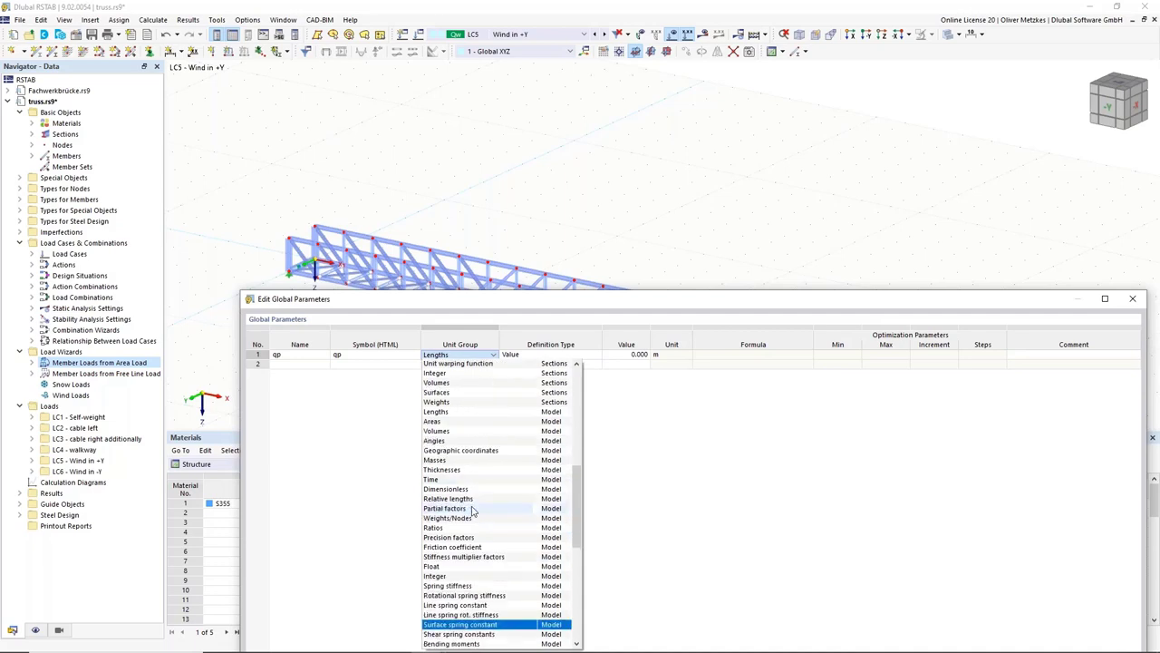
pyautogui.scroll(-9, 474, 517)
pyautogui.press('Down')
pyautogui.press('Down')
pyautogui.press('Down')
pyautogui.press('Down')
pyautogui.press('Down')
pyautogui.press('Down')
pyautogui.press('Down')
pyautogui.press('Down')
pyautogui.press('Down')
pyautogui.press('Down')
pyautogui.press('Down')
pyautogui.press('Down')
pyautogui.press('Down')
pyautogui.press('Down')
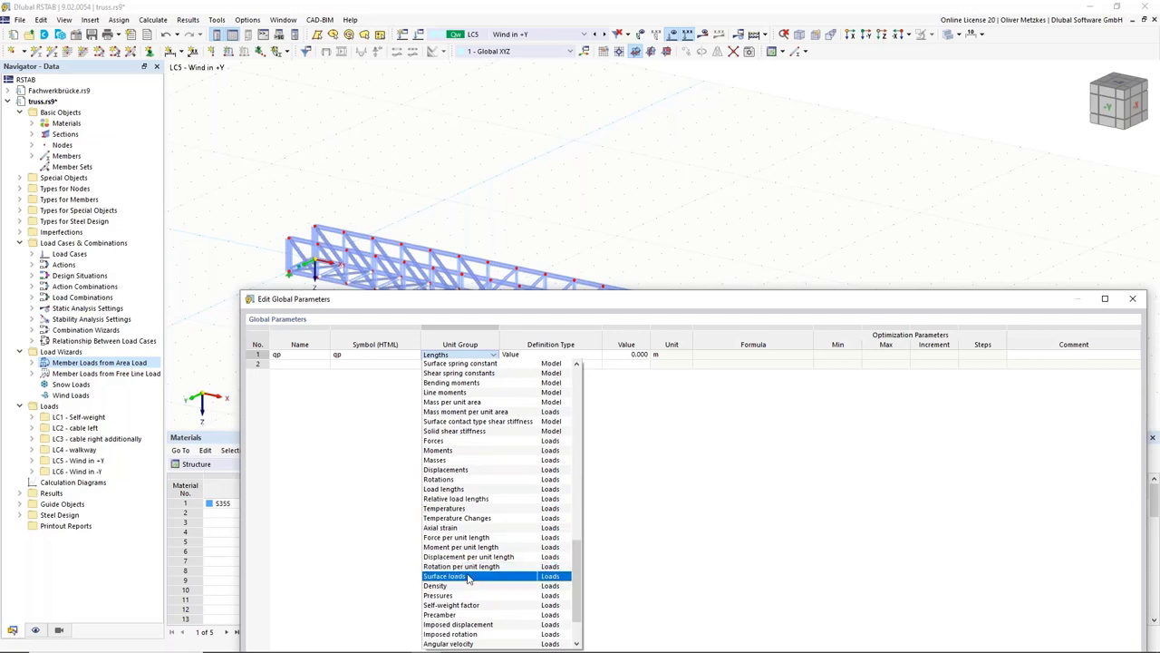
pyautogui.click(475, 575)
pyautogui.click(619, 354)
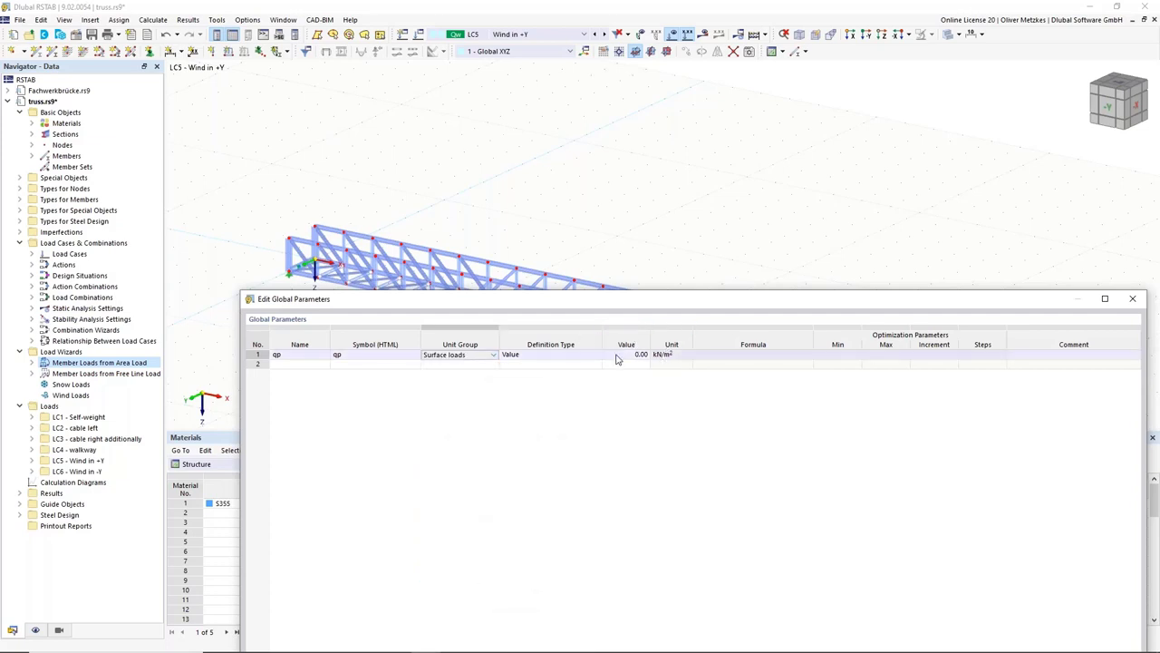
pyautogui.click(619, 355)
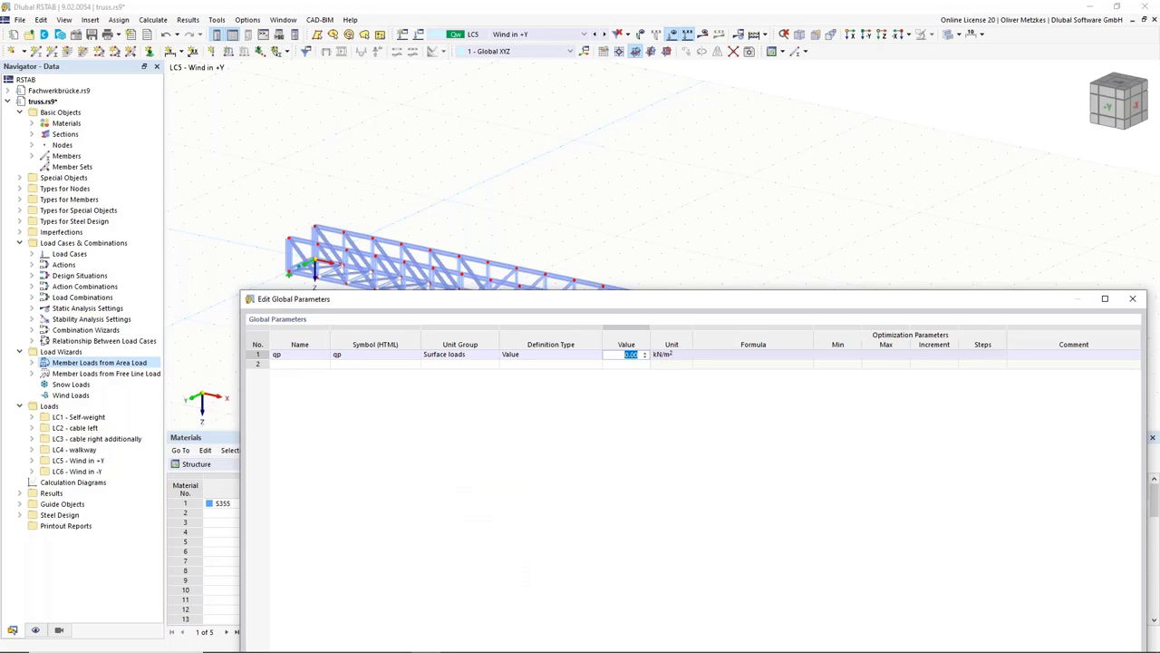
pyautogui.write('0,4')
pyautogui.click(740, 355)
# Add a second global parameter cf in the Partial factors unit group with a value of 2
pyautogui.click(303, 364)
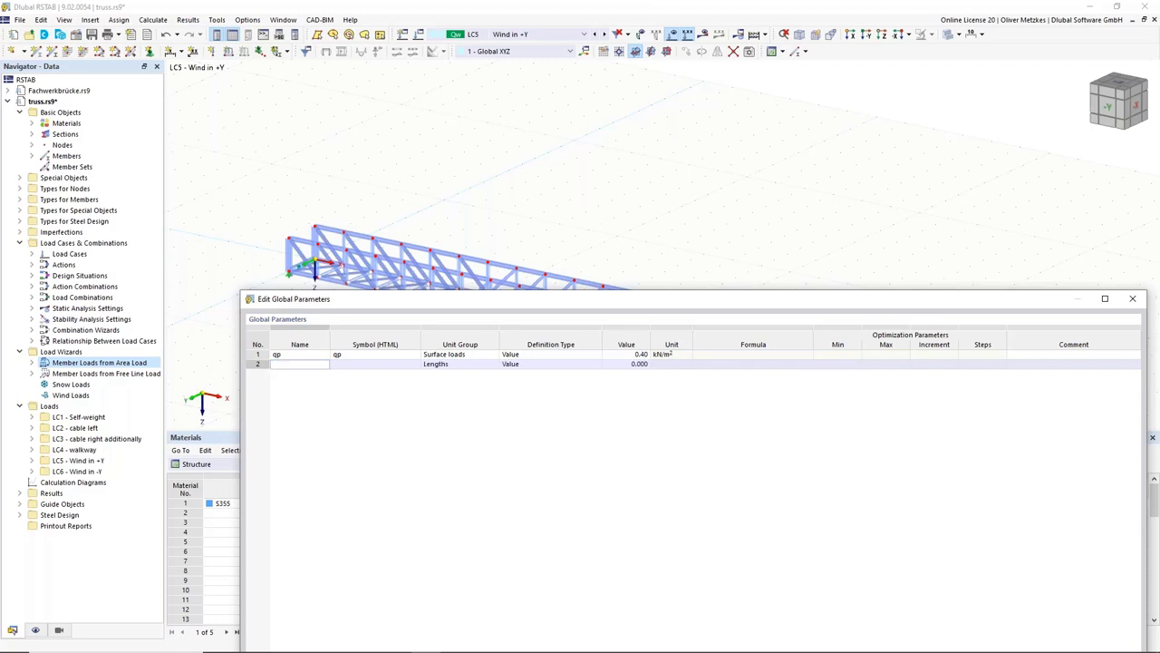
pyautogui.press('Tab')
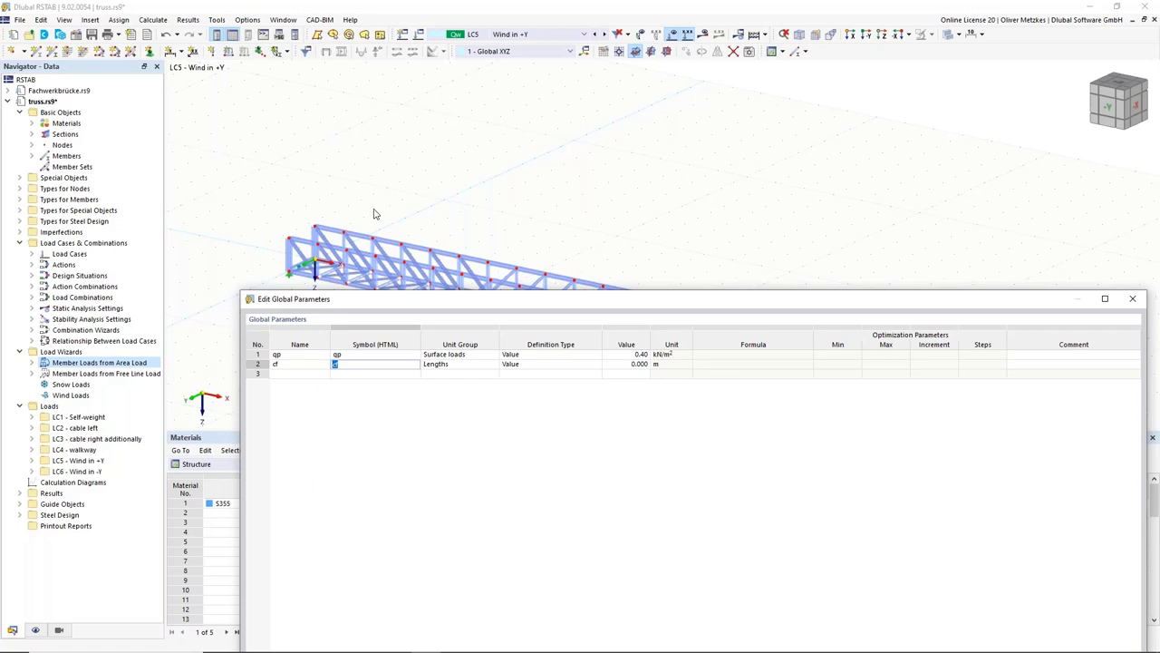
pyautogui.click(480, 365)
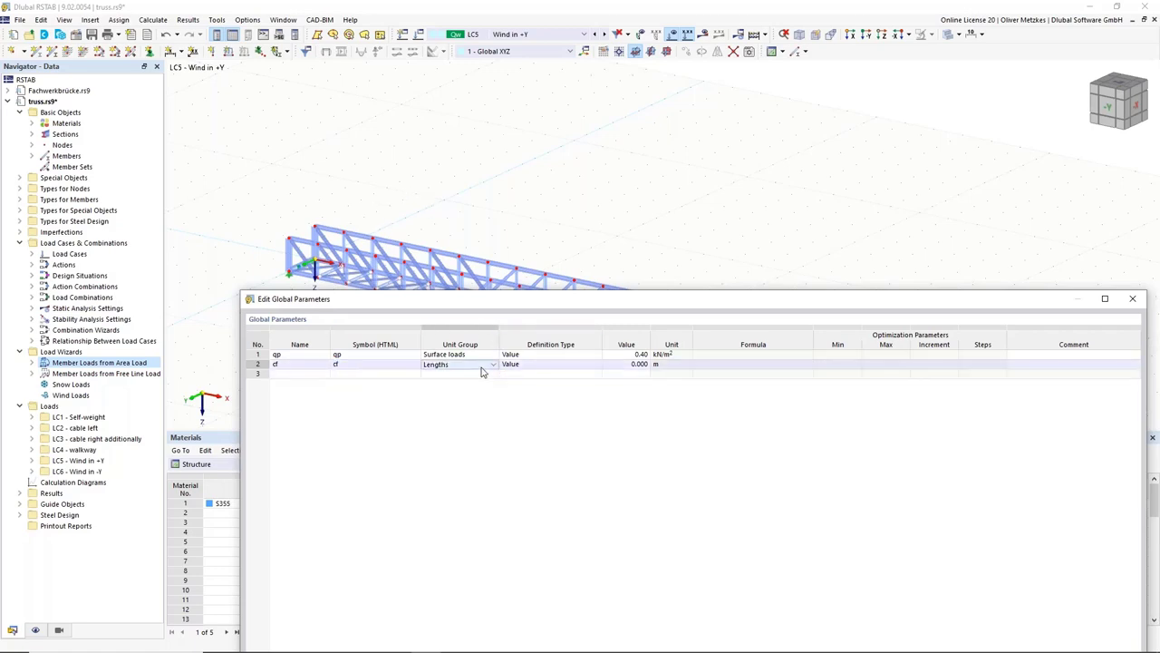
pyautogui.click(483, 365)
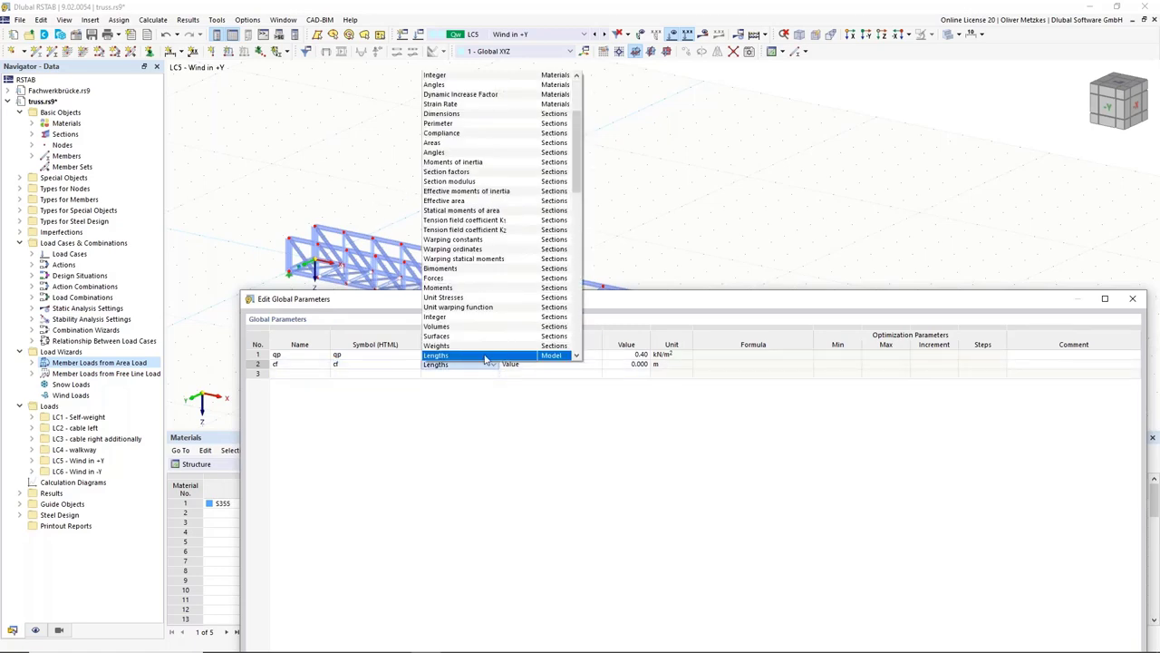
pyautogui.scroll(-7, 489, 335)
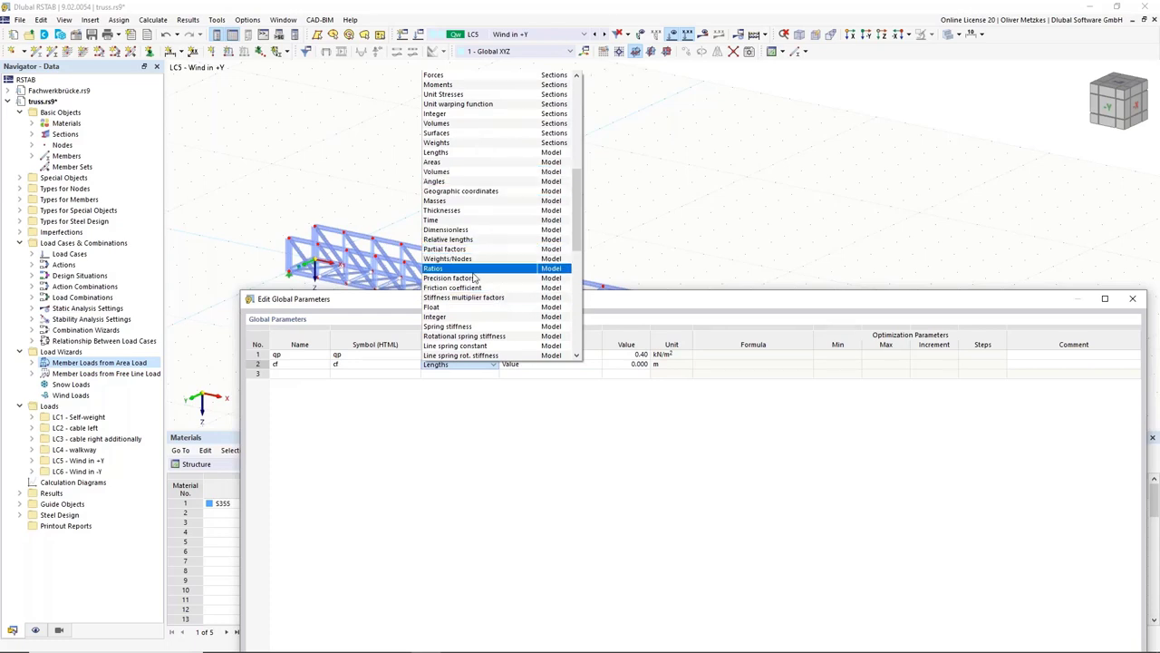
pyautogui.scroll(-1, 482, 256)
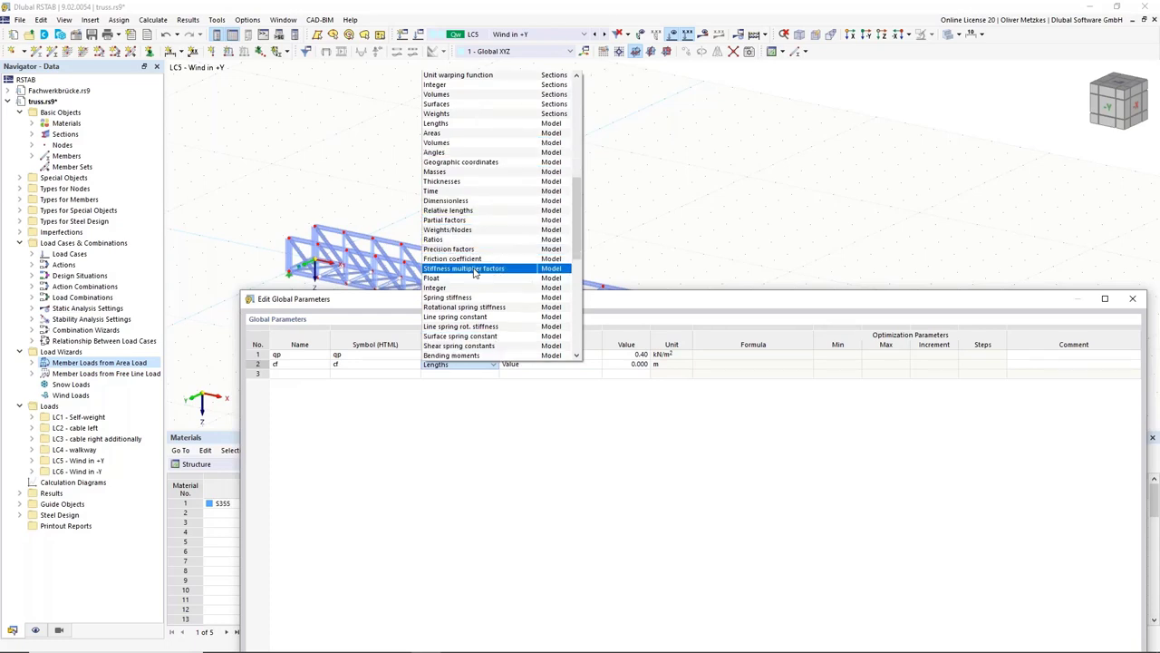
pyautogui.click(485, 219)
pyautogui.click(639, 366)
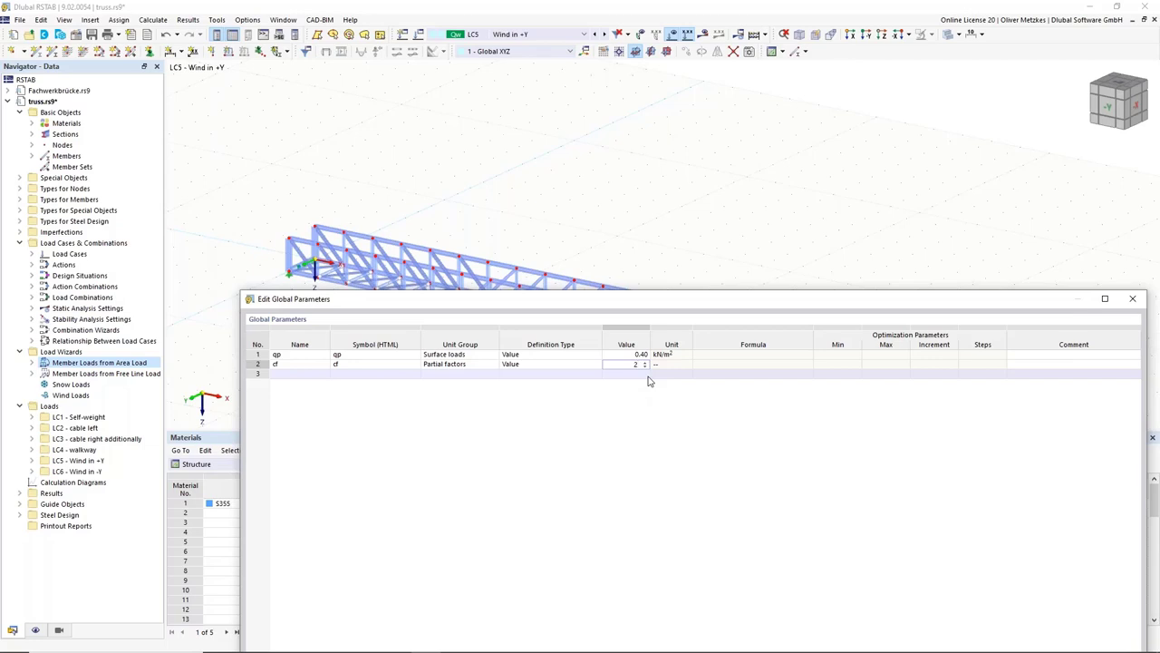
# Add a third global parameter phi in the Partial factors unit group with a value of 0.20
pyautogui.click(313, 374)
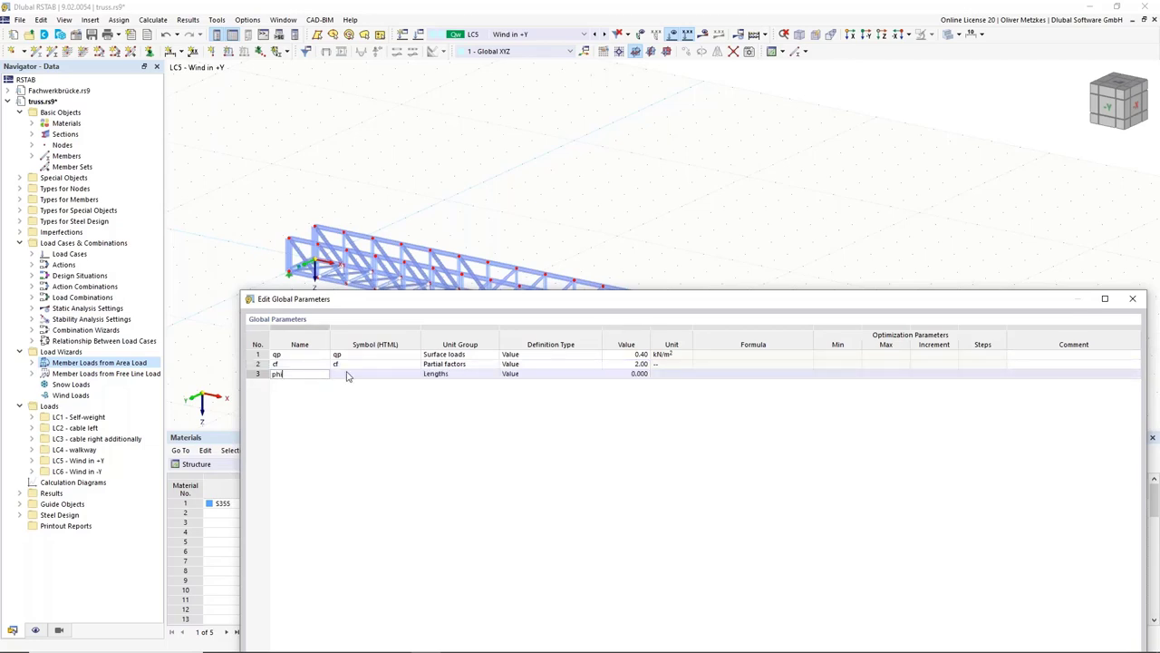
pyautogui.click(460, 374)
pyautogui.click(494, 373)
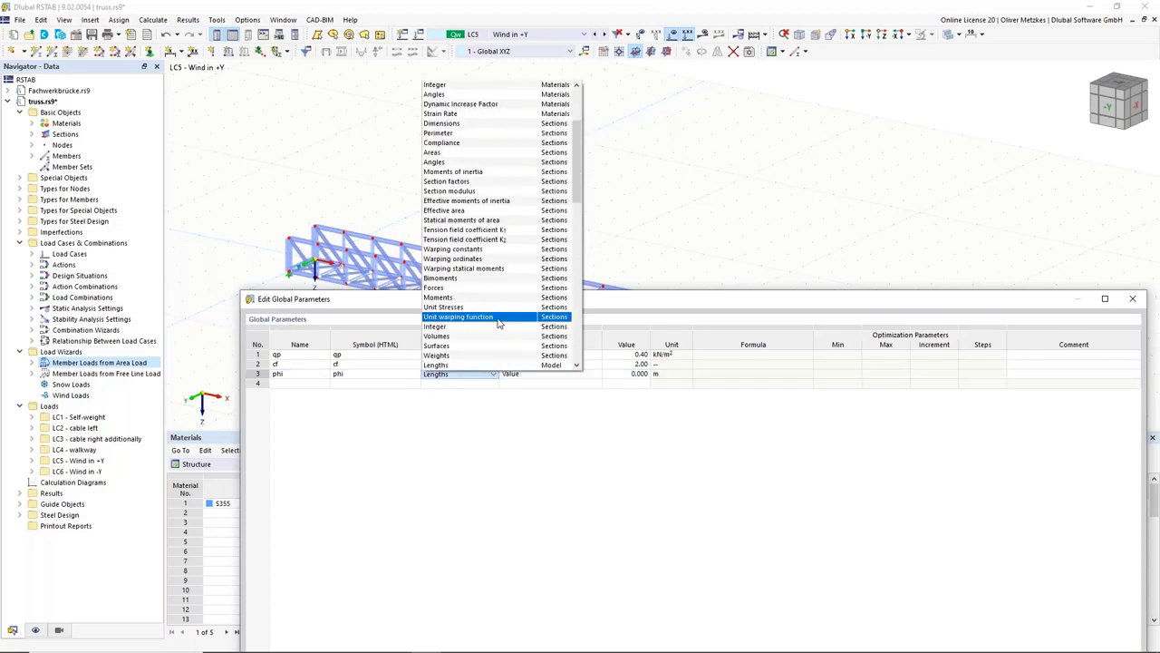
pyautogui.scroll(-4, 496, 327)
pyautogui.click(485, 365)
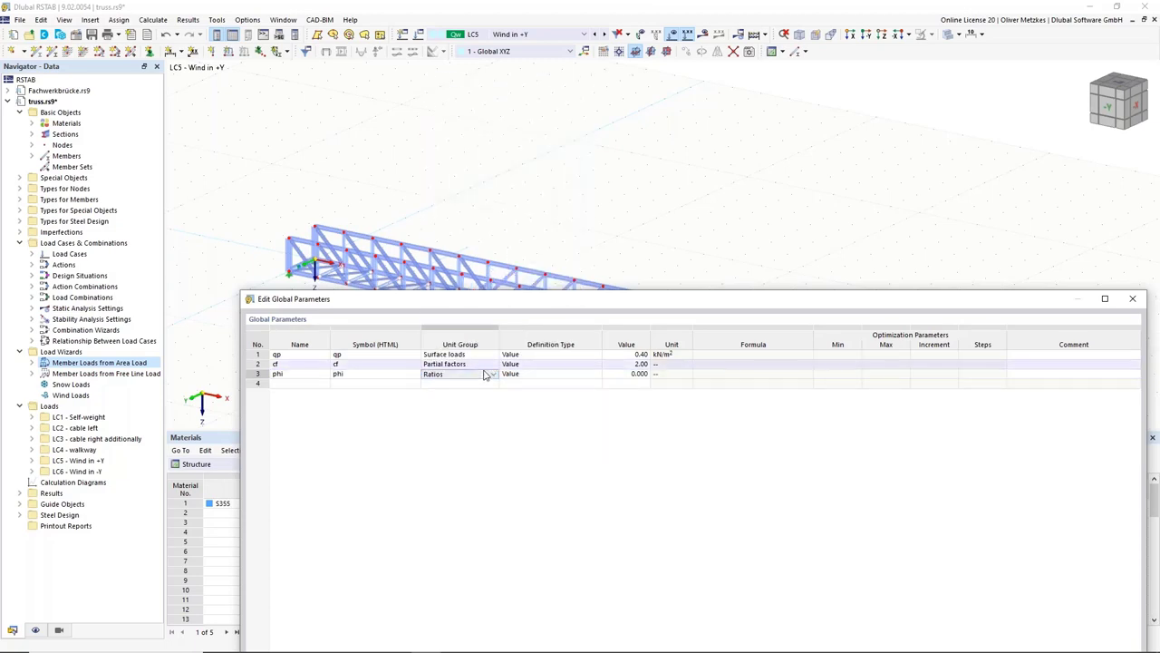
pyautogui.click(489, 374)
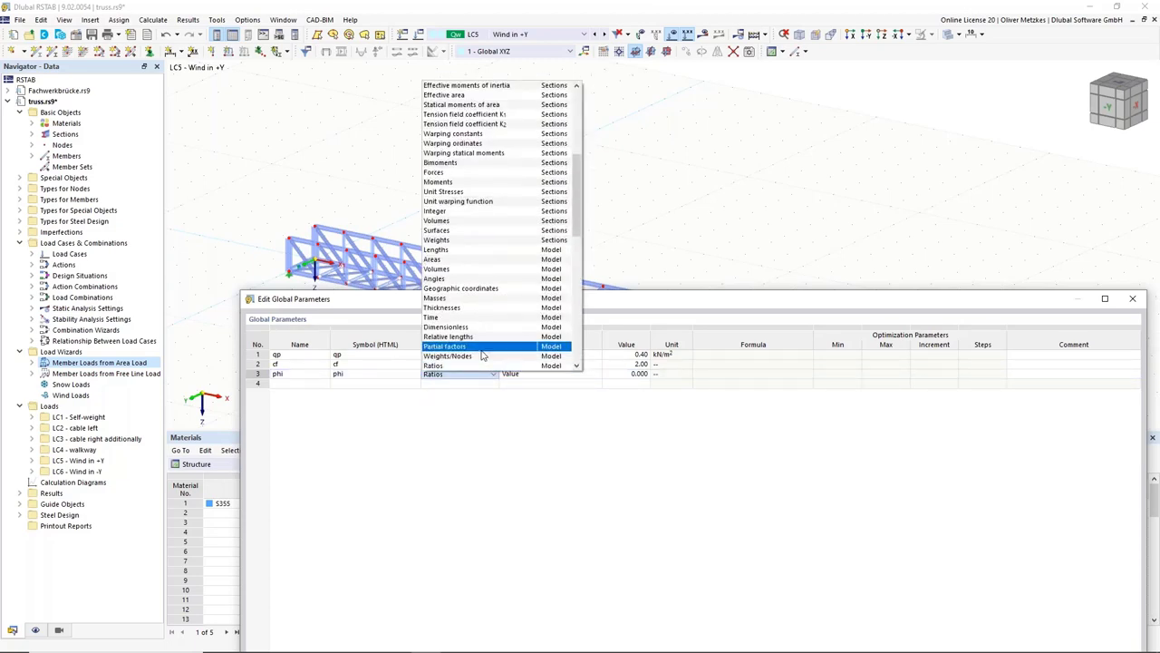
pyautogui.click(482, 349)
pyautogui.doubleClick(618, 374)
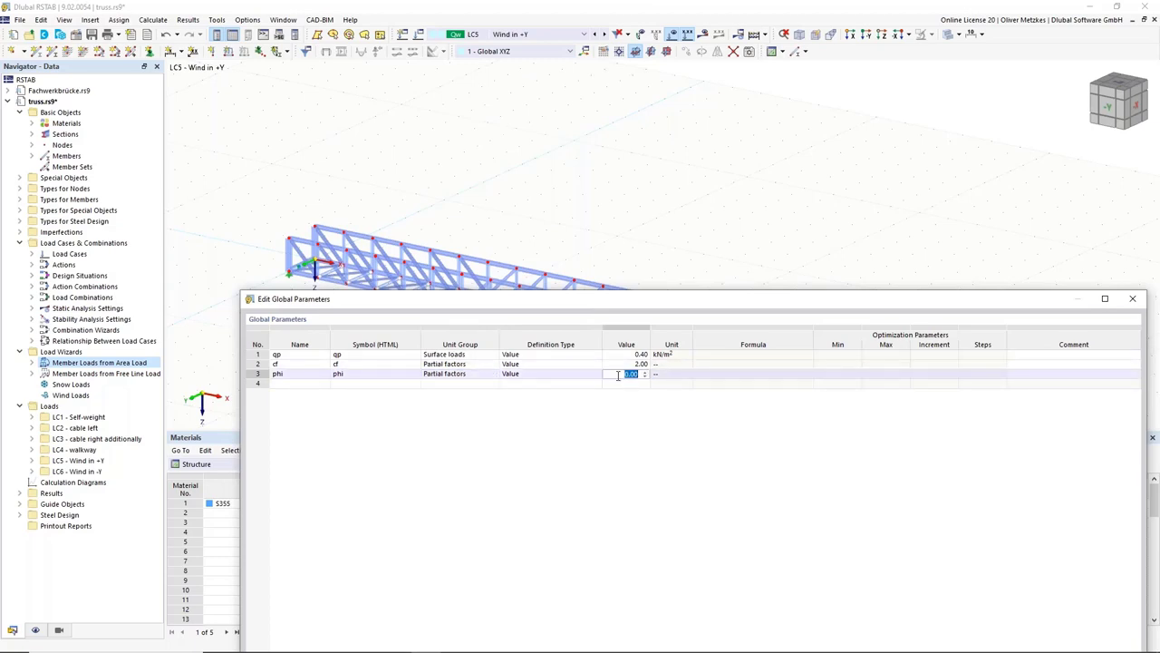
pyautogui.click(670, 375)
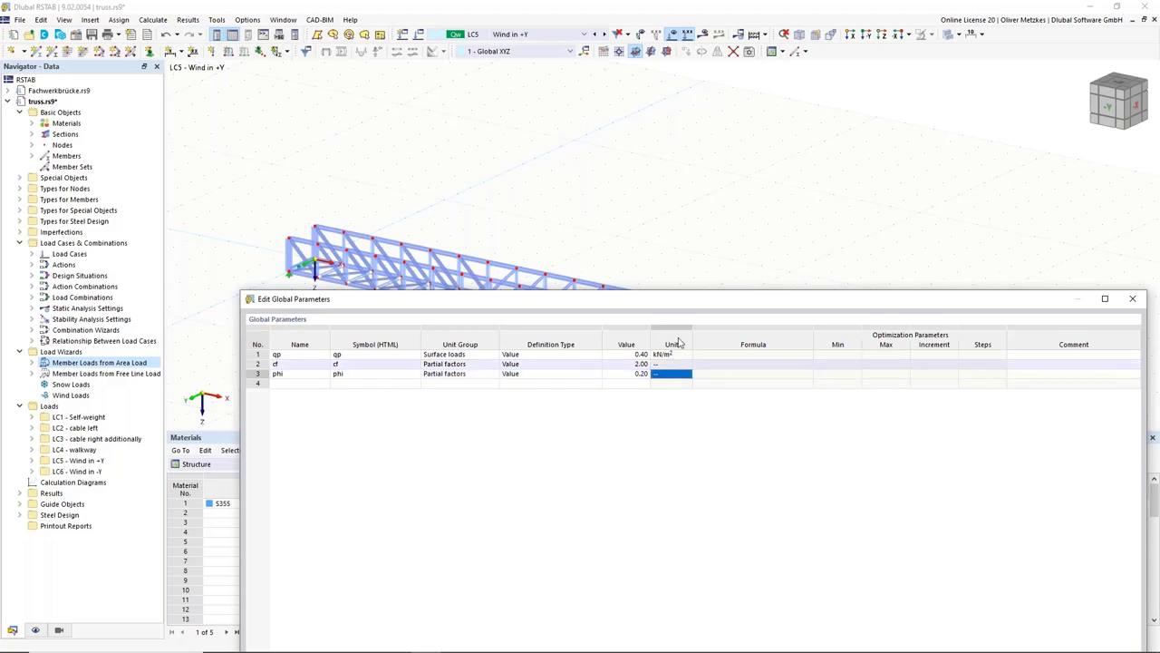
pyautogui.moveTo(713, 295); pyautogui.dragTo(929, 179)
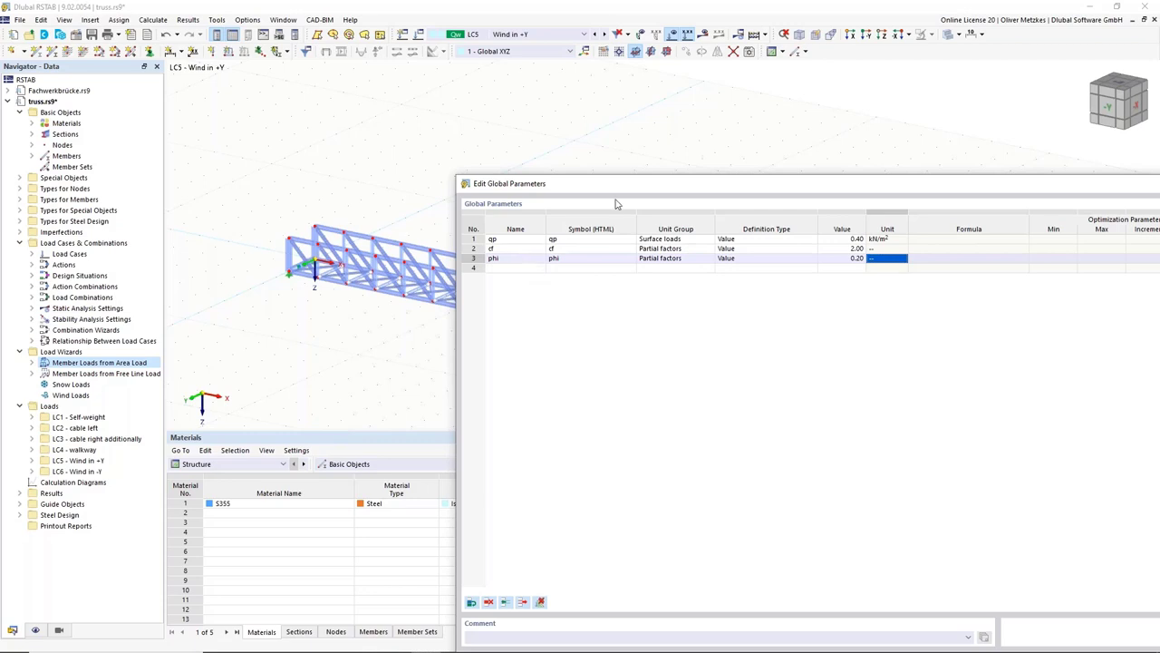
pyautogui.moveTo(776, 185); pyautogui.dragTo(540, 147)
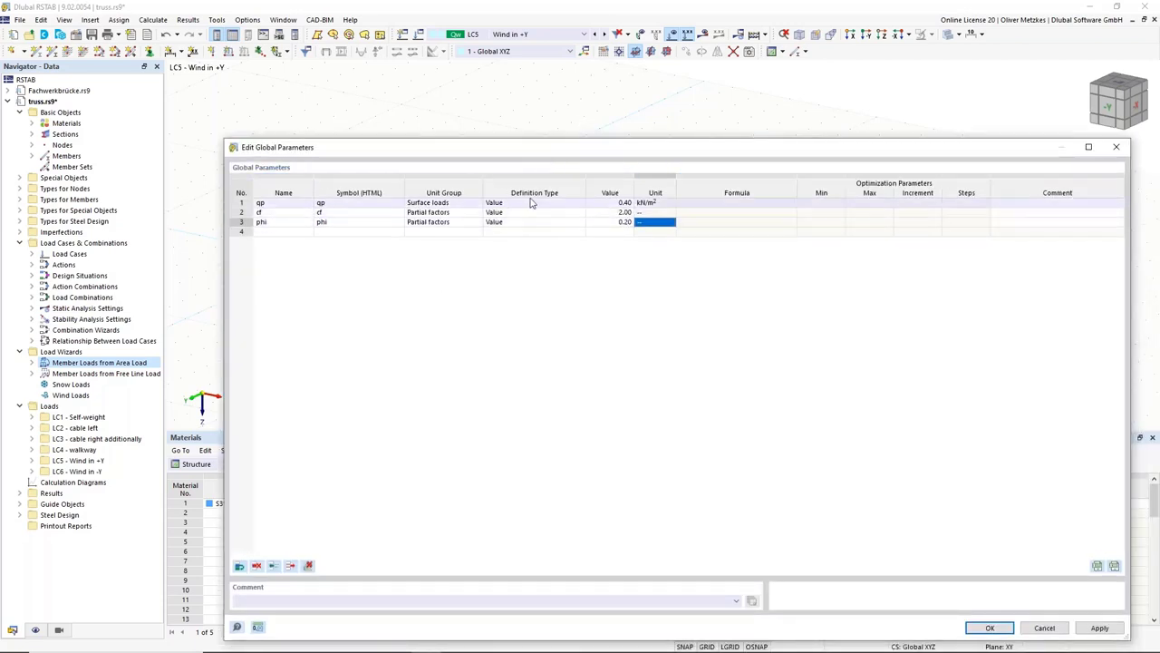
# Accept the global parameters and start a new area load wizard for LC5 - Wind in +Y, directed globally in Y on projected area
pyautogui.click(991, 628)
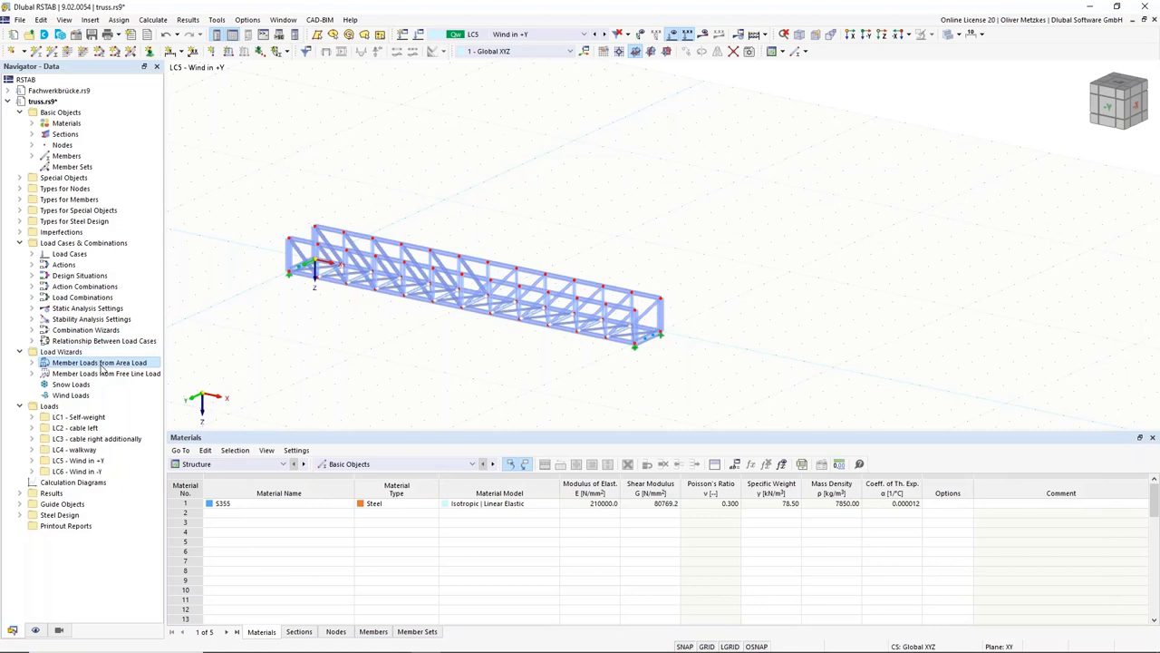
pyautogui.rightClick(100, 367)
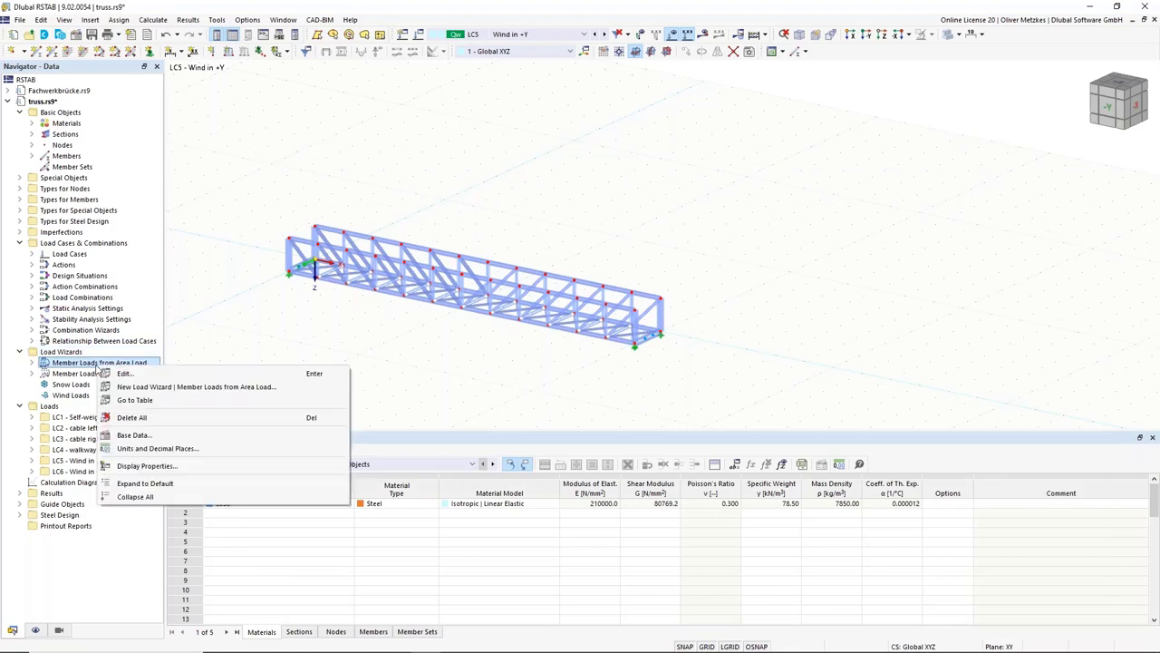
pyautogui.click(147, 387)
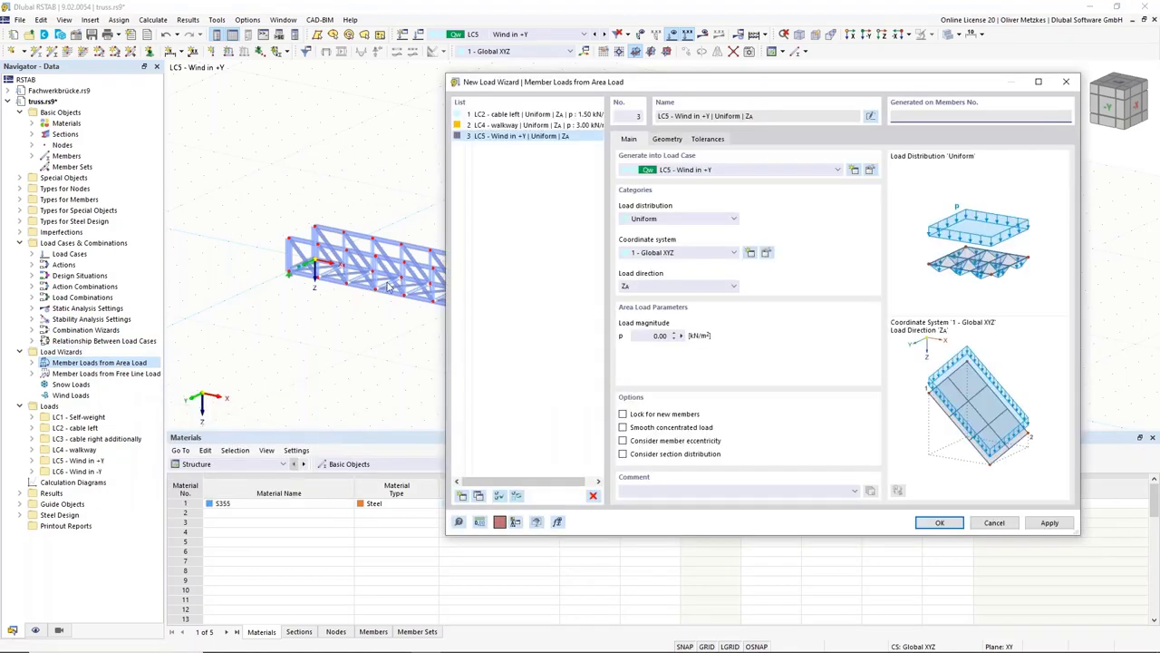
pyautogui.click(672, 288)
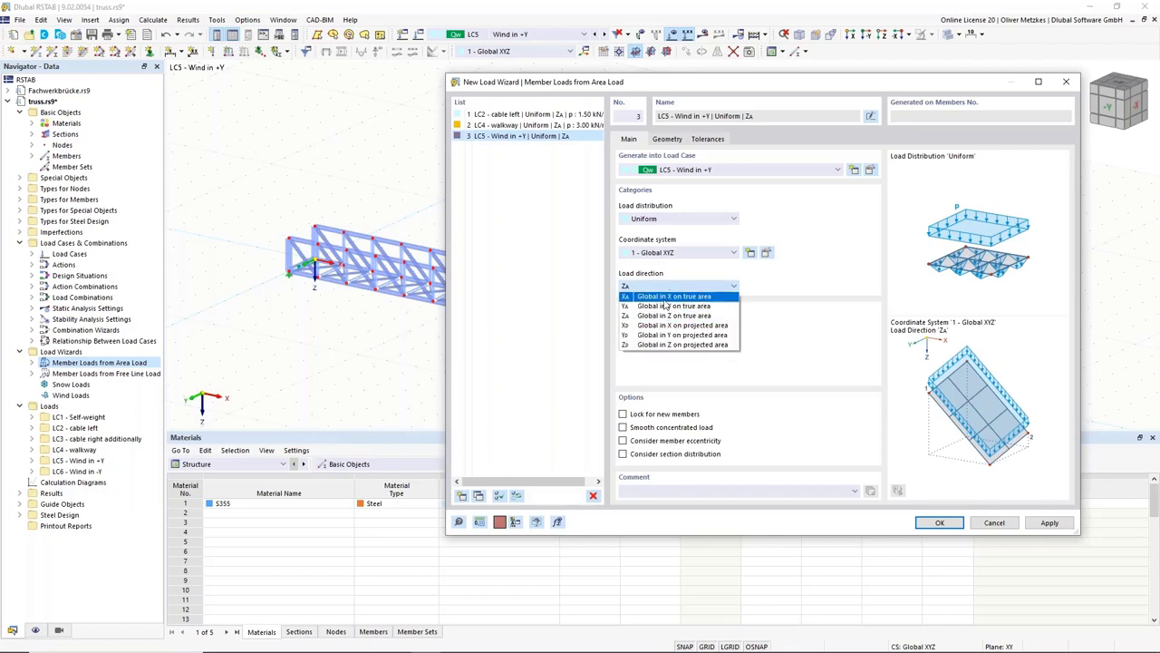
pyautogui.click(675, 294)
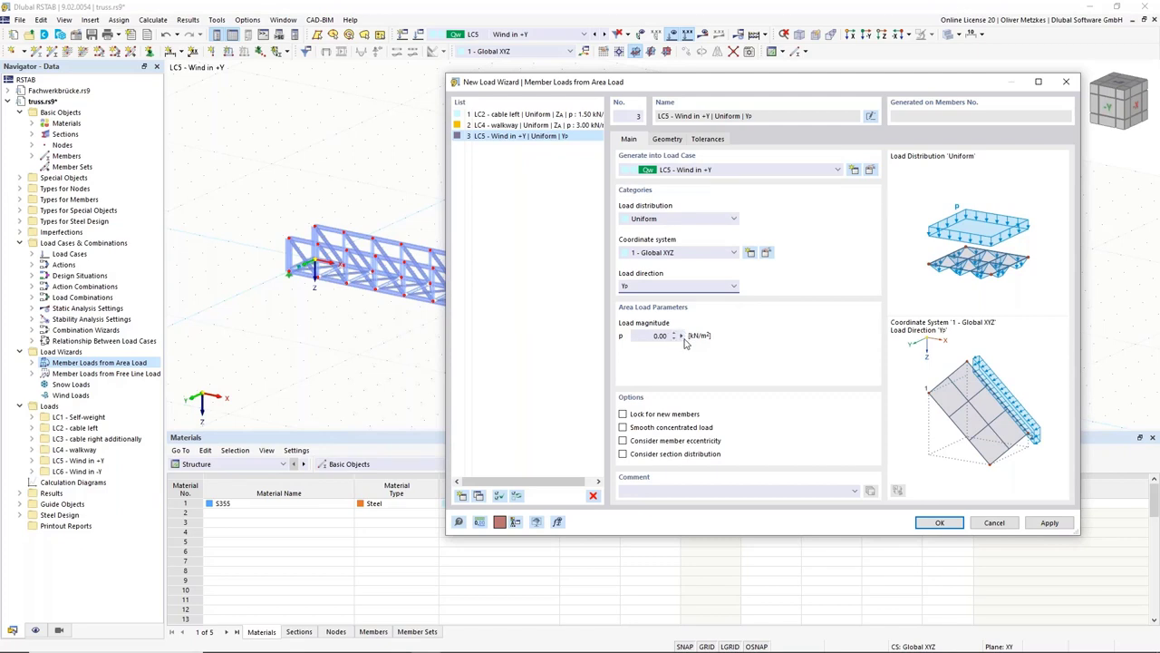
# Define the area load magnitude p with the formula qp*cf*phi
pyautogui.click(683, 338)
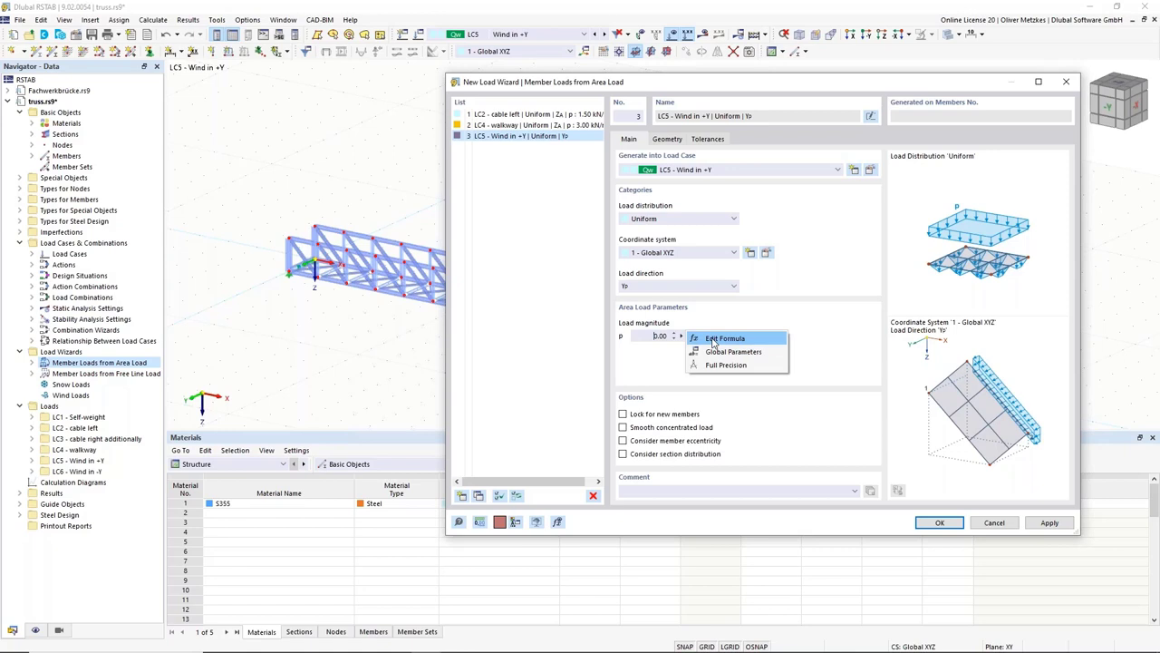
pyautogui.click(713, 341)
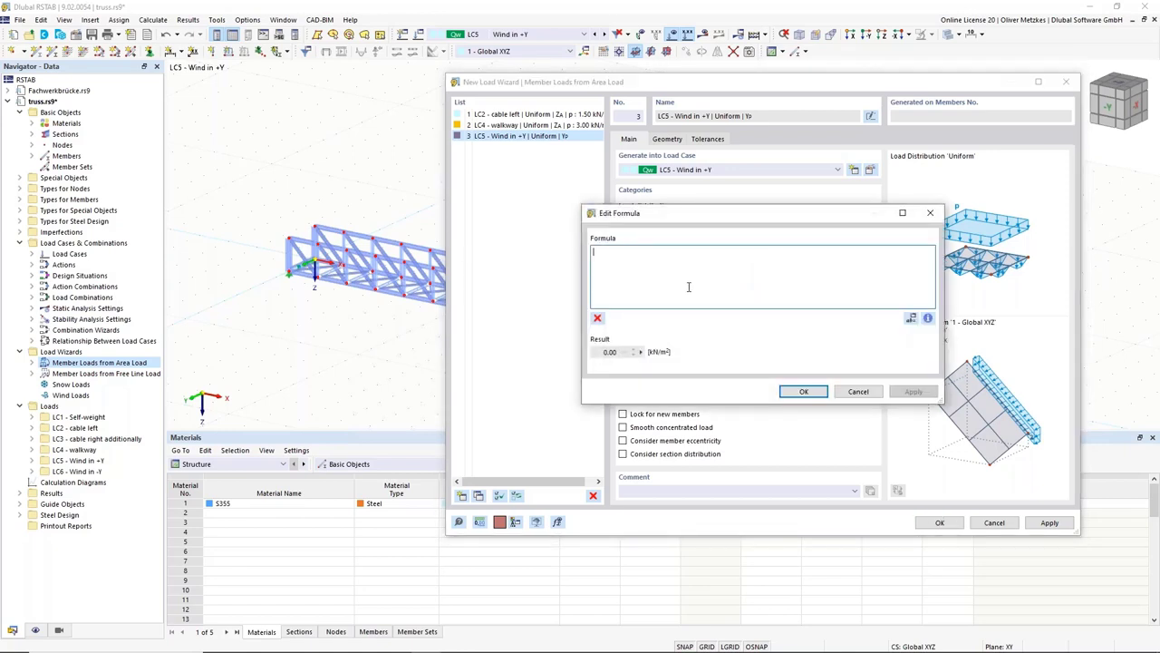
pyautogui.write('qp')
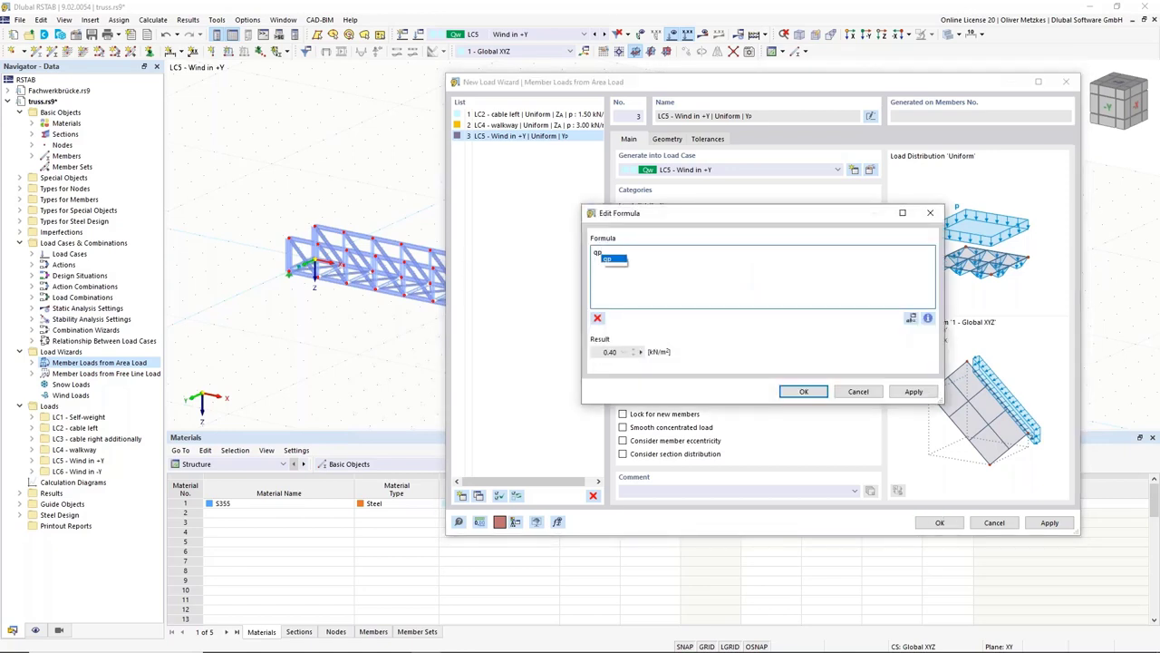
pyautogui.write('*cf*')
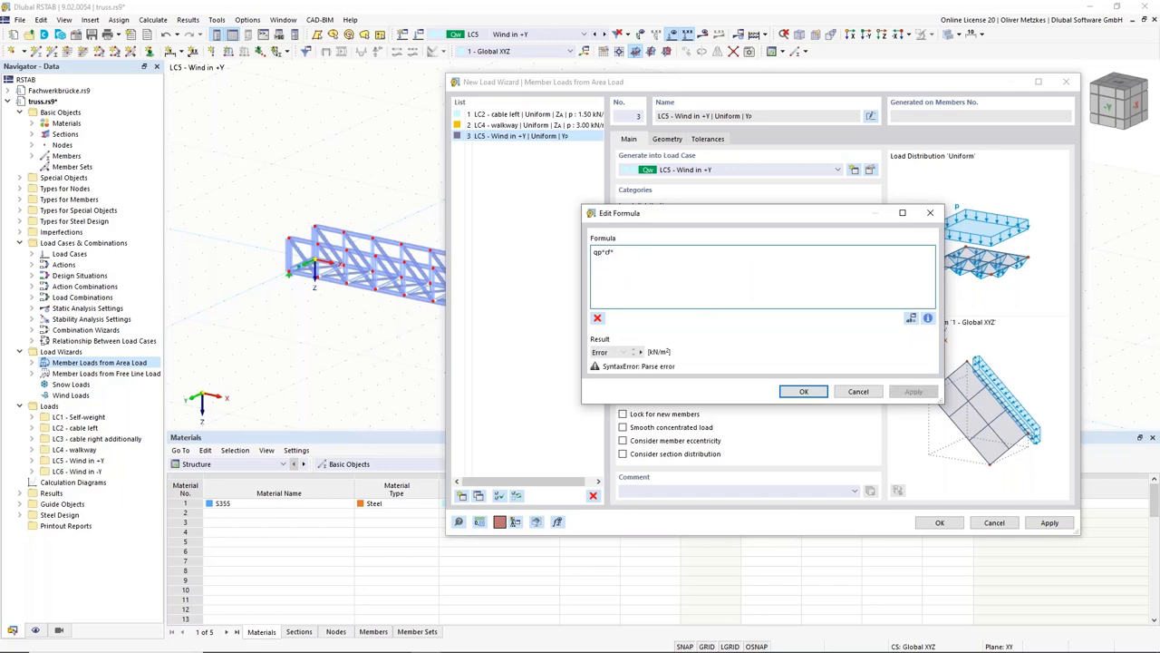
pyautogui.write('phi')
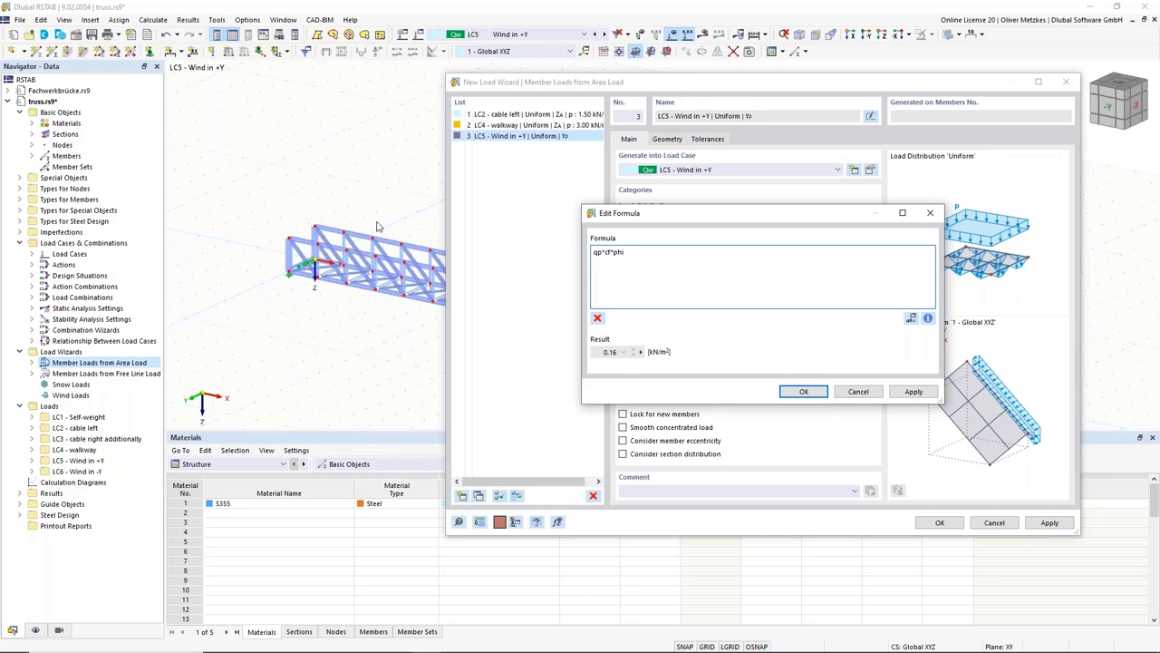
pyautogui.click(804, 391)
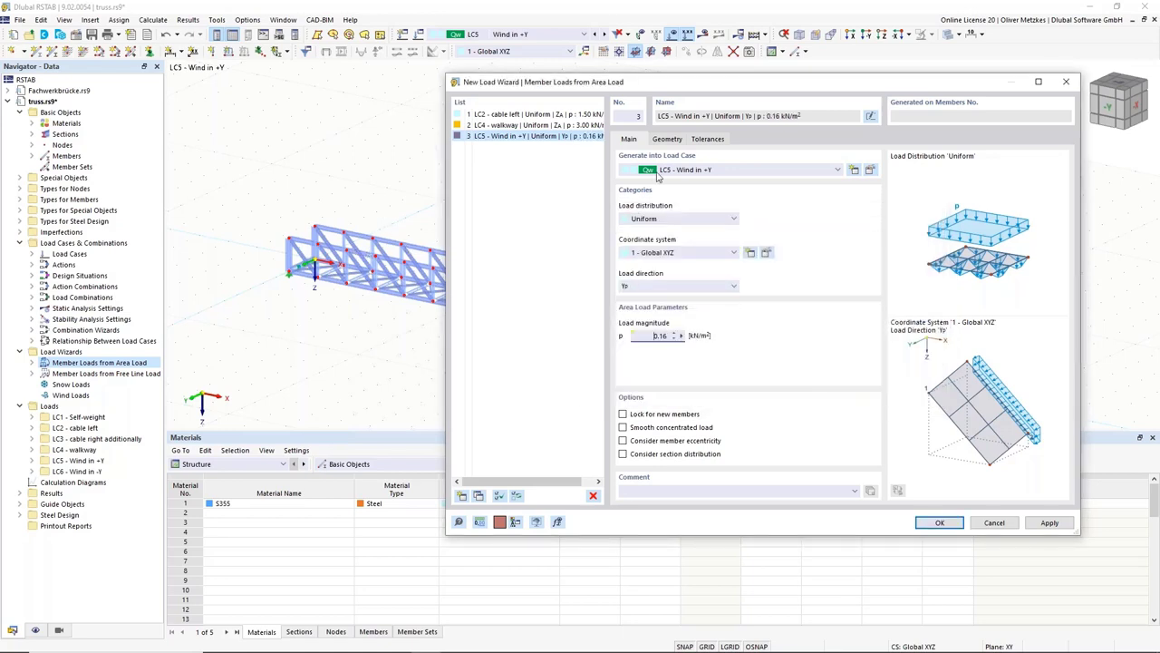
# Define the first area load plane on one side truss using corner nodes 14, 1, 2 and 15
pyautogui.click(668, 138)
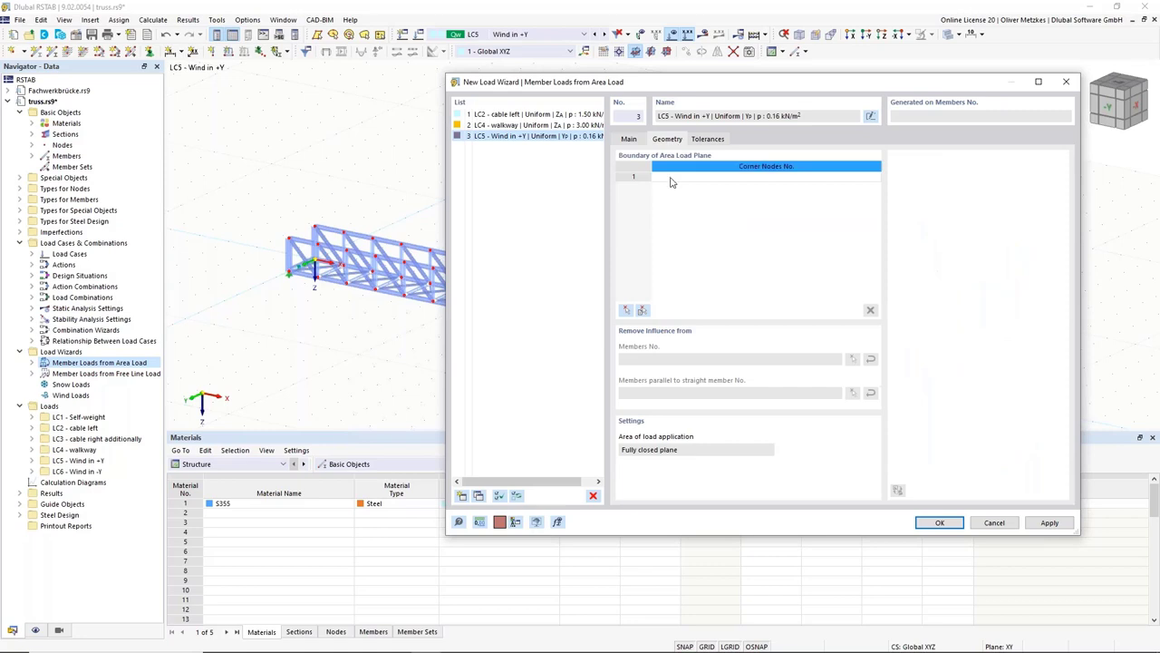
pyautogui.click(627, 310)
pyautogui.click(317, 230)
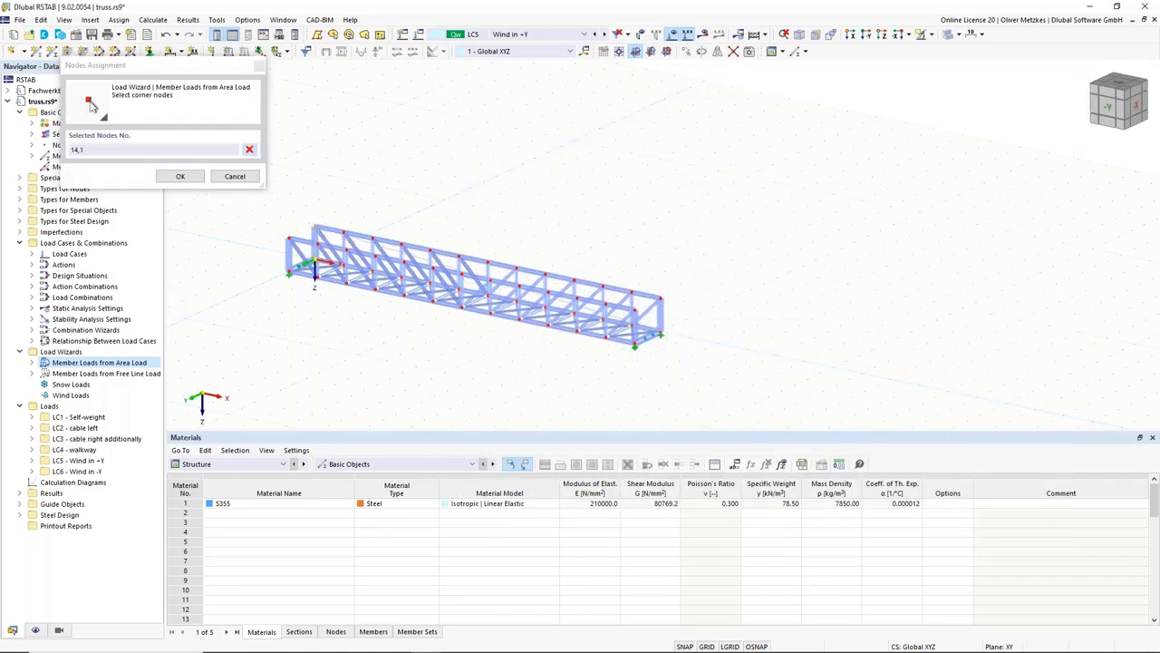
pyautogui.click(663, 334)
pyautogui.click(660, 299)
pyautogui.keyDown('ctrl'); pyautogui.moveTo(689, 301); pyautogui.dragTo(562, 301, button='middle'); pyautogui.keyUp('ctrl')
pyautogui.click(194, 177)
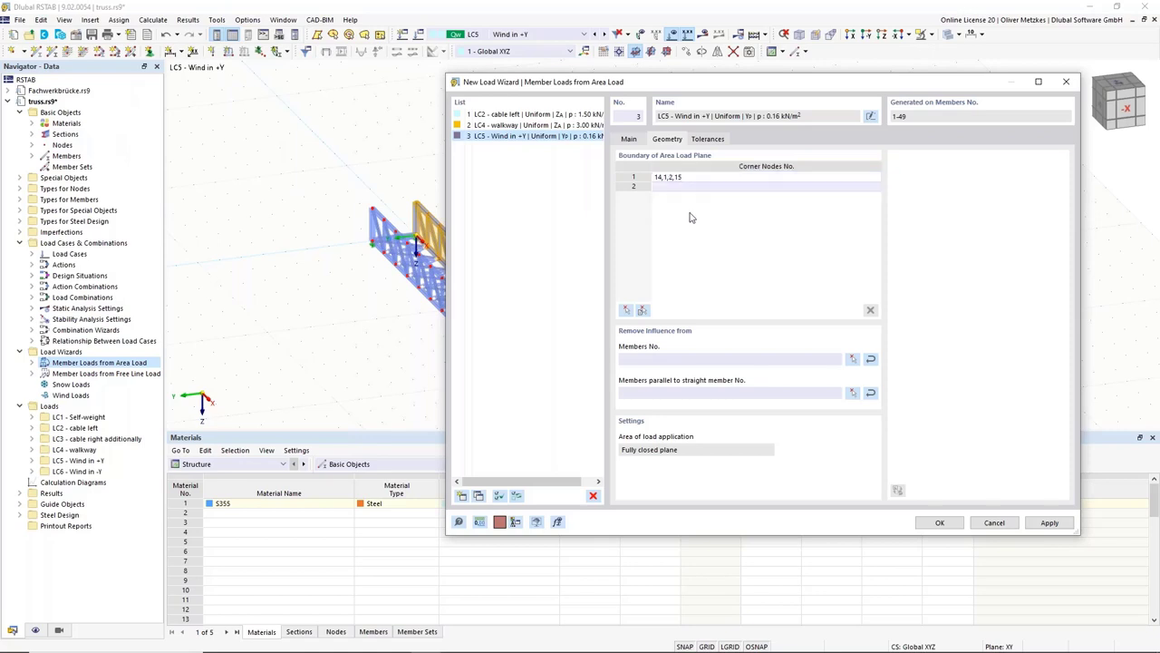
# Add a second load plane on the opposite side truss with corner nodes 40, 41, 28 and 27, and generate the wind loads
pyautogui.click(626, 311)
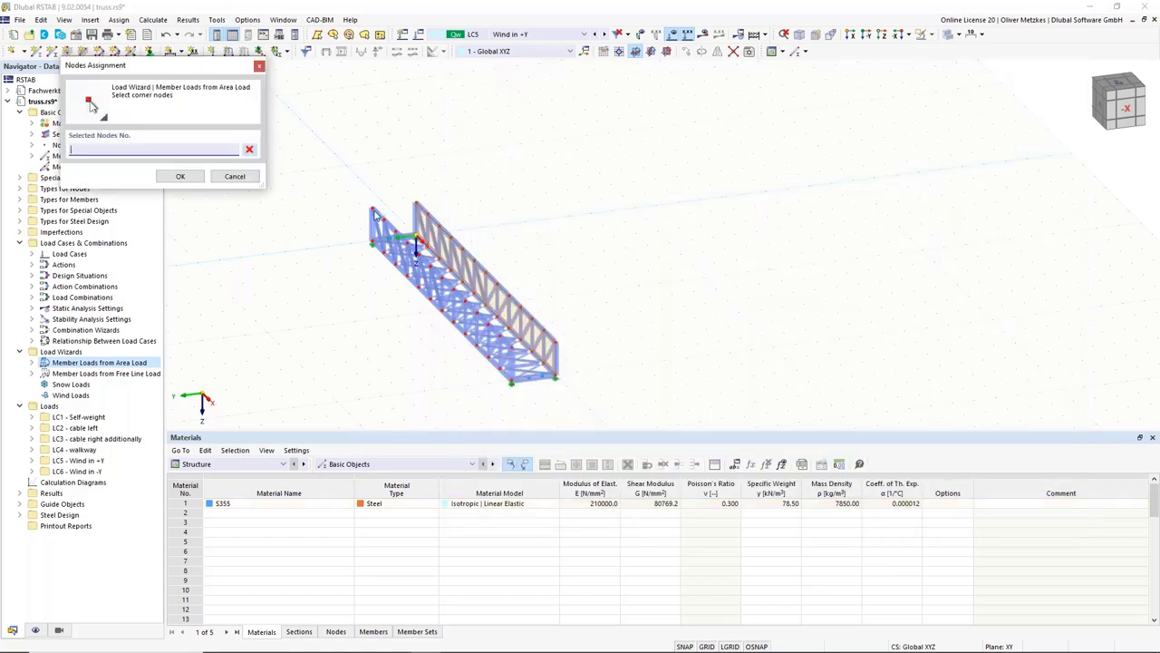
pyautogui.click(521, 380)
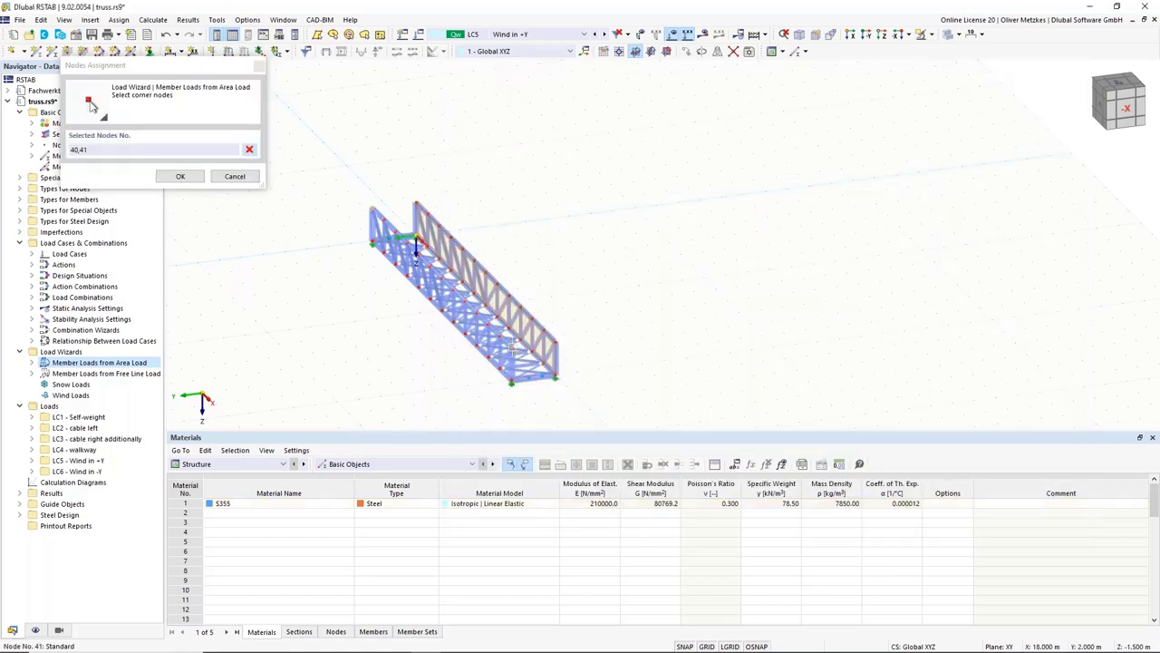
pyautogui.click(510, 381)
pyautogui.click(370, 240)
pyautogui.click(180, 176)
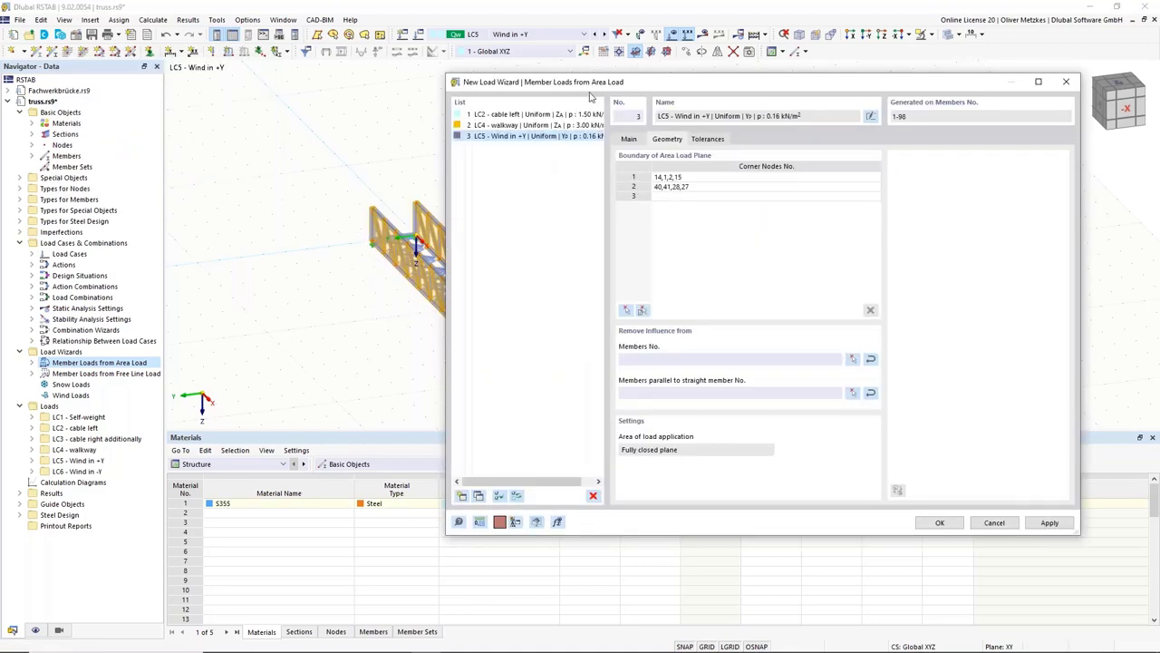
pyautogui.moveTo(636, 88); pyautogui.dragTo(846, 95)
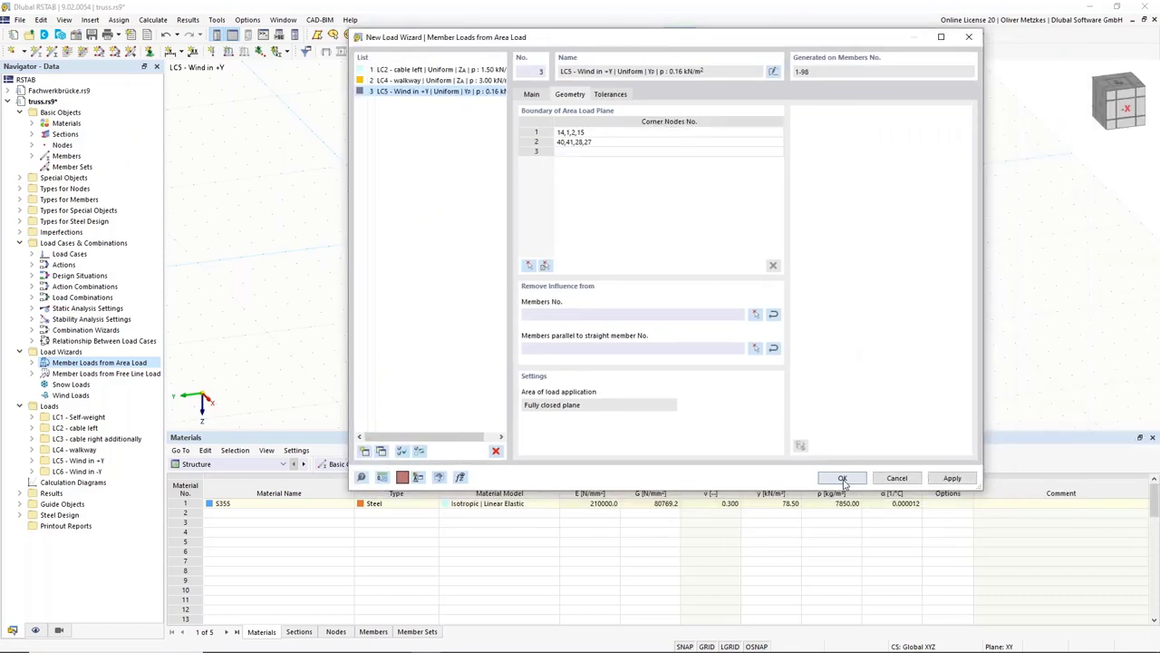
pyautogui.press('Return')
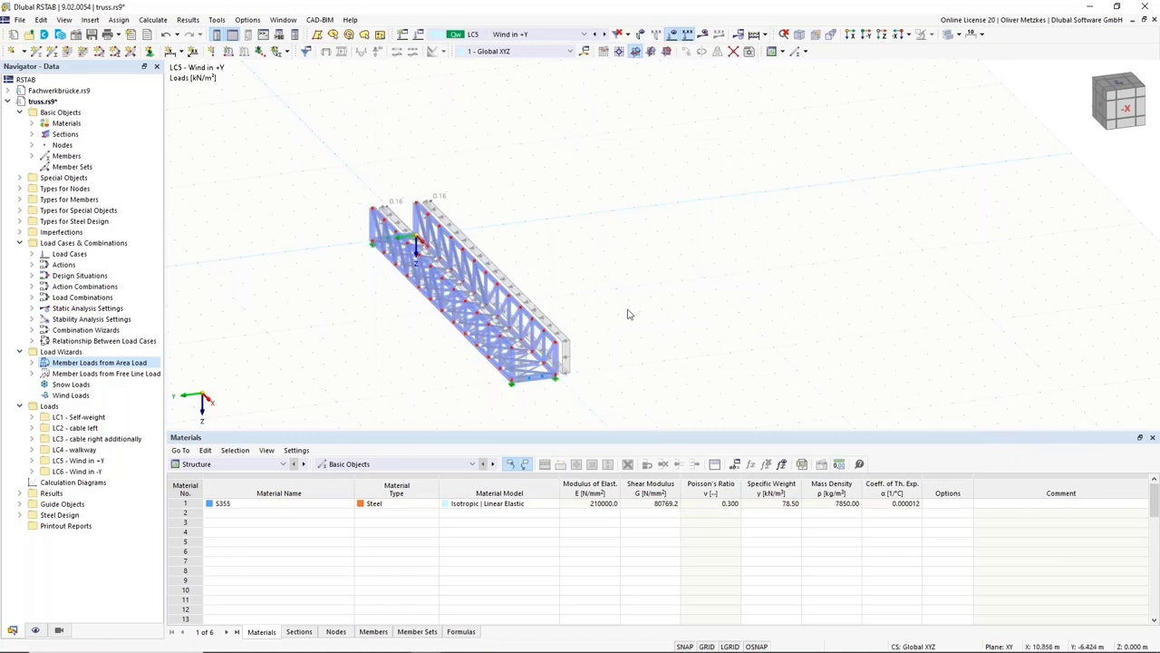
# Make LC6 - Wind in -Y the current load case
pyautogui.keyDown('ctrl'); pyautogui.moveTo(625, 314); pyautogui.dragTo(544, 264, button='middle'); pyautogui.keyUp('ctrl')
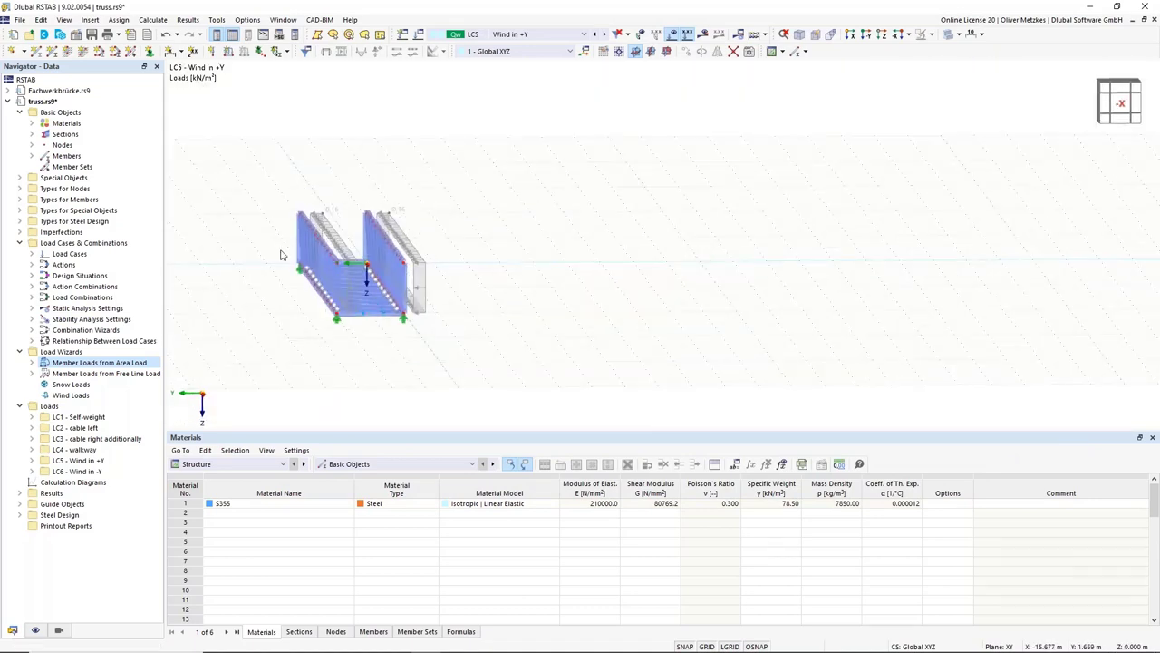
pyautogui.click(512, 34)
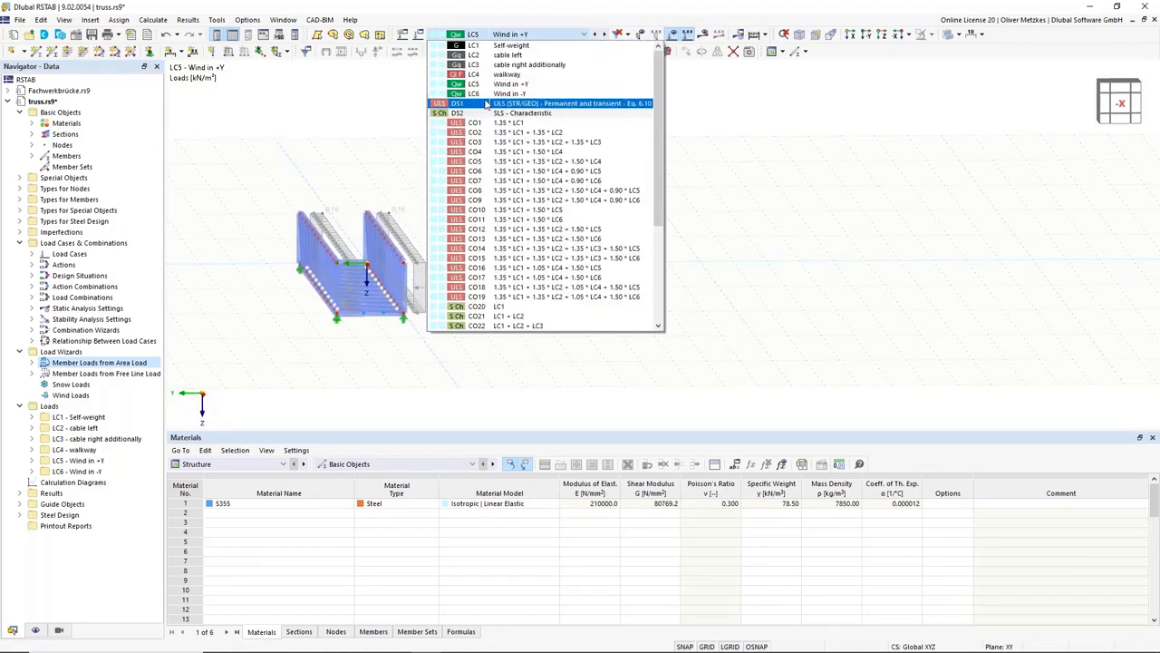
pyautogui.click(507, 93)
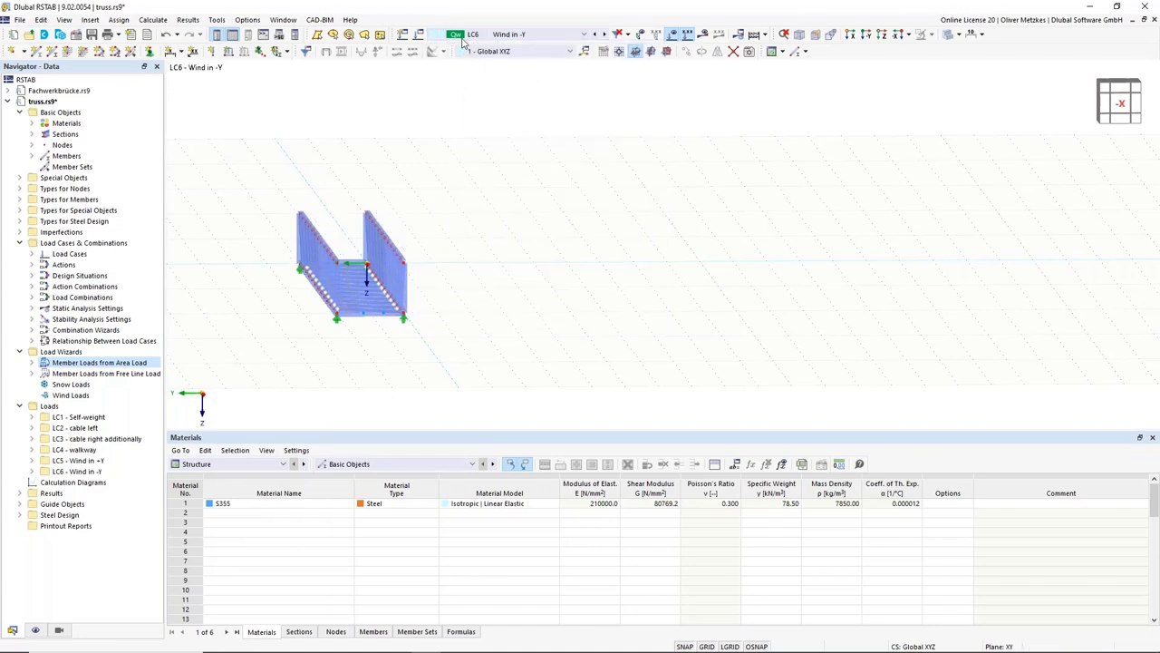
# Add the loads of LC5 - Wind in +Y to the existing load case LC6 - Wind in -Y
pyautogui.click(428, 40)
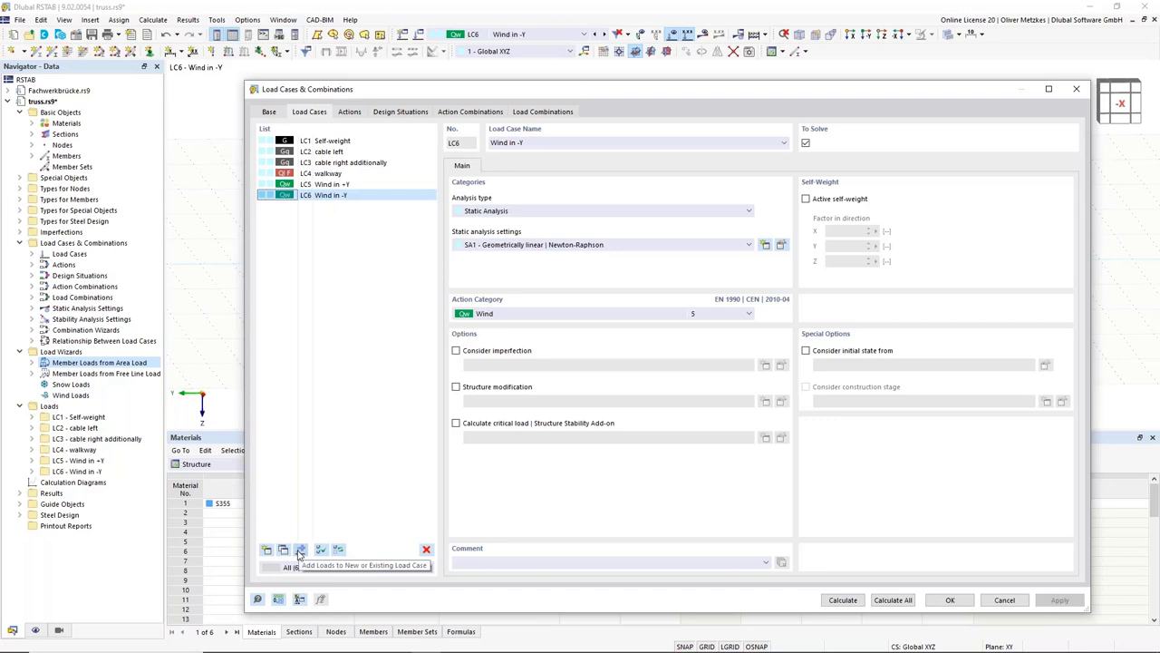
pyautogui.click(322, 185)
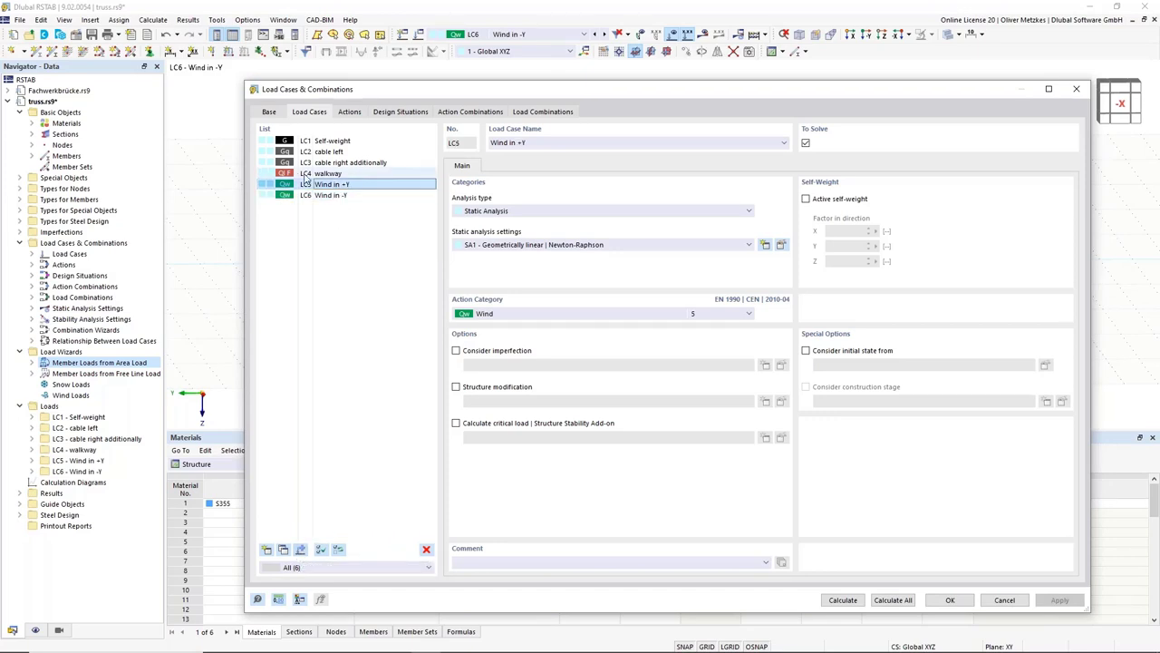
pyautogui.click(301, 550)
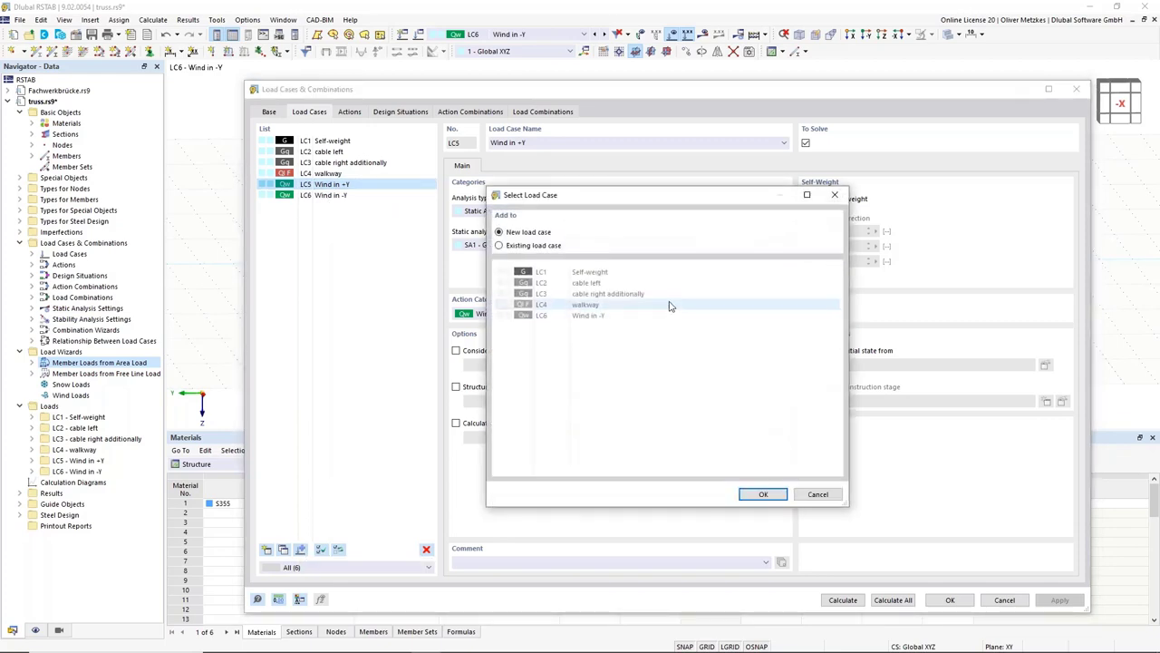
pyautogui.click(503, 245)
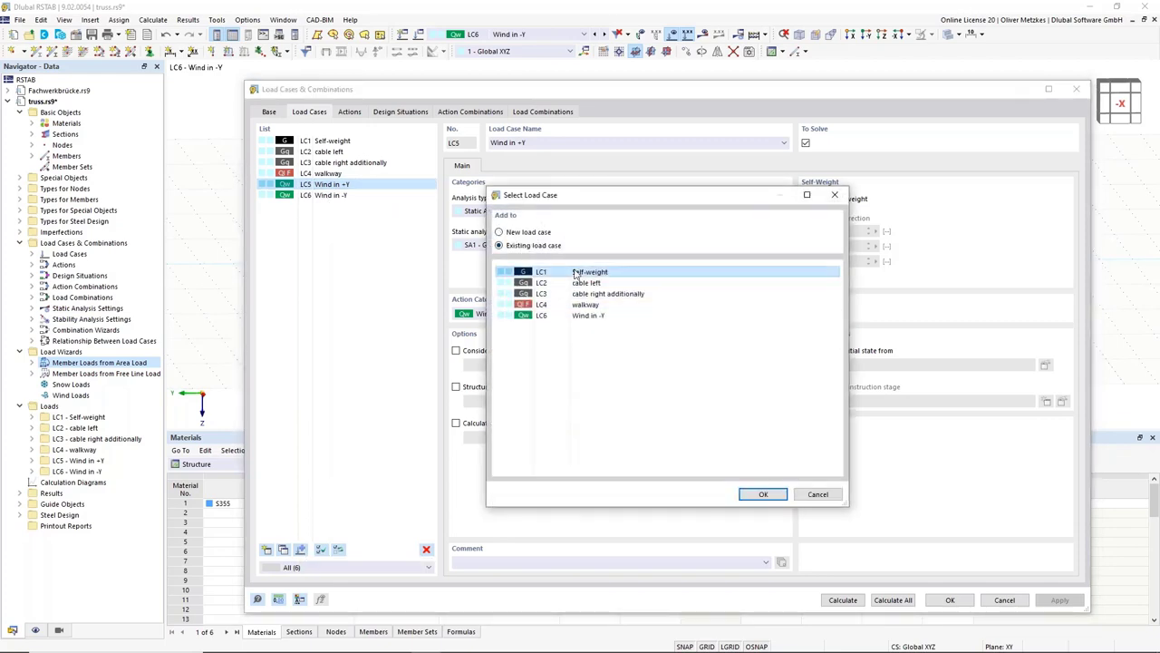
pyautogui.click(573, 315)
pyautogui.click(759, 493)
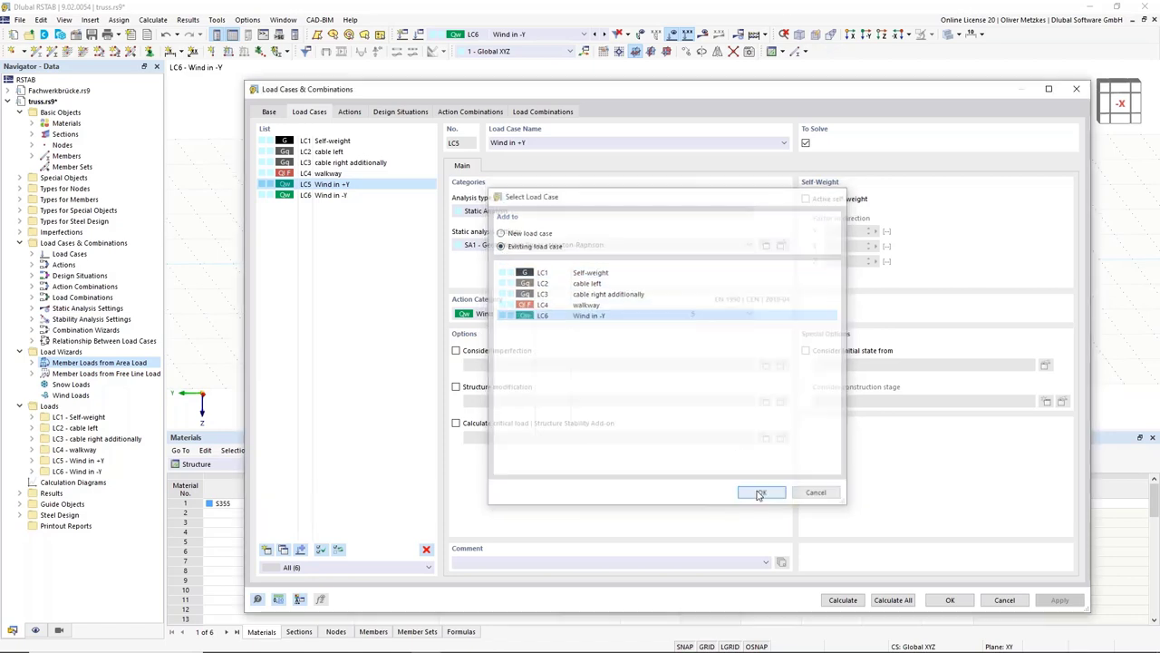
pyautogui.click(949, 601)
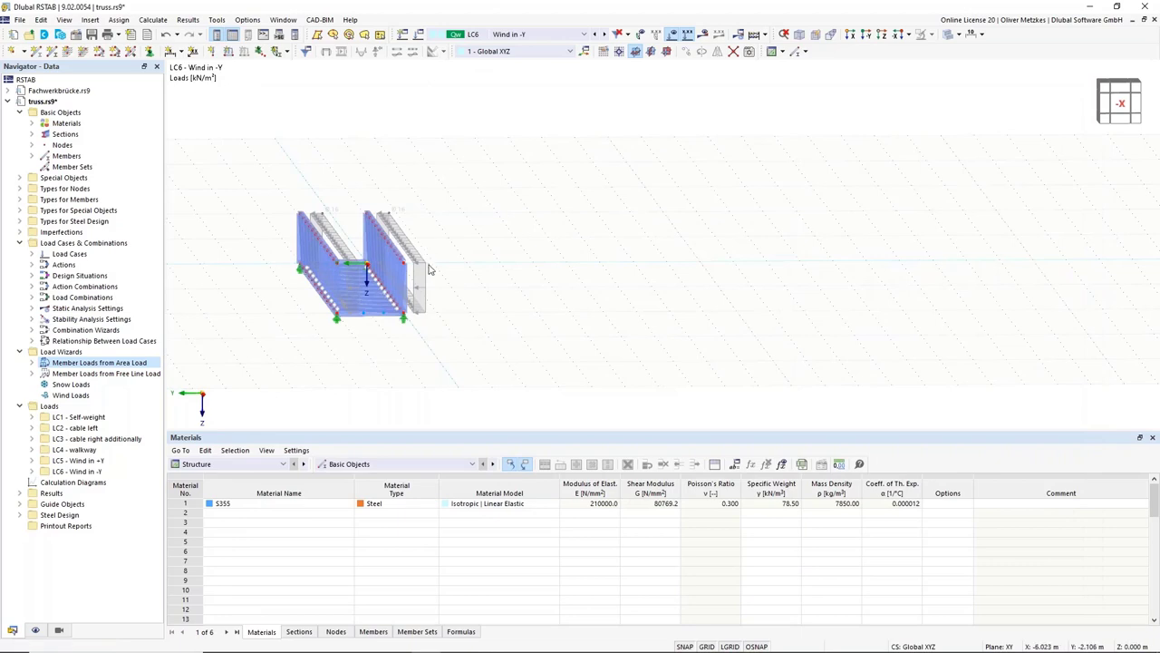
# Reverse the LC6 area load by changing its load magnitude formula to -qp*cf*phi
pyautogui.doubleClick(423, 268)
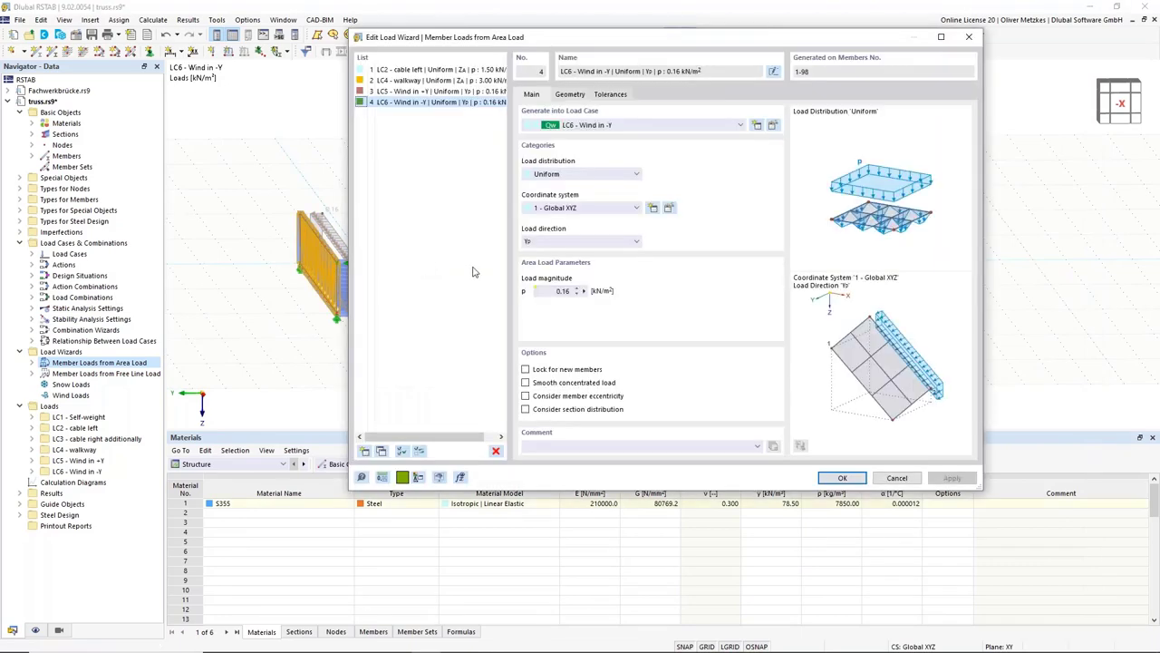
pyautogui.rightClick(584, 291)
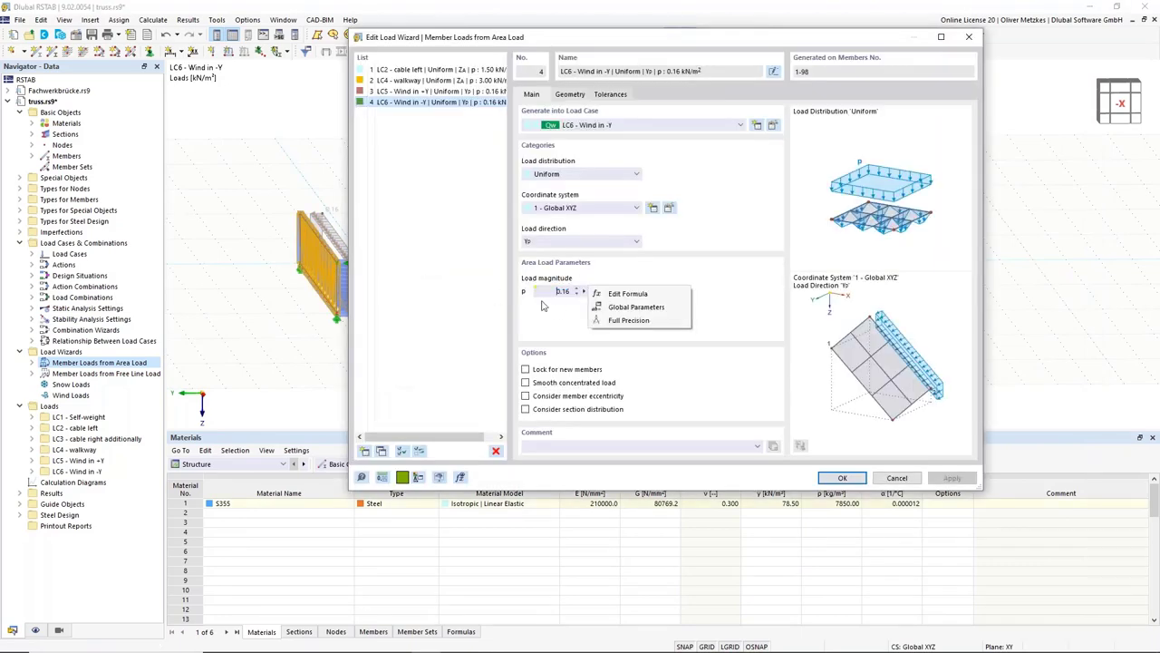
pyautogui.click(638, 292)
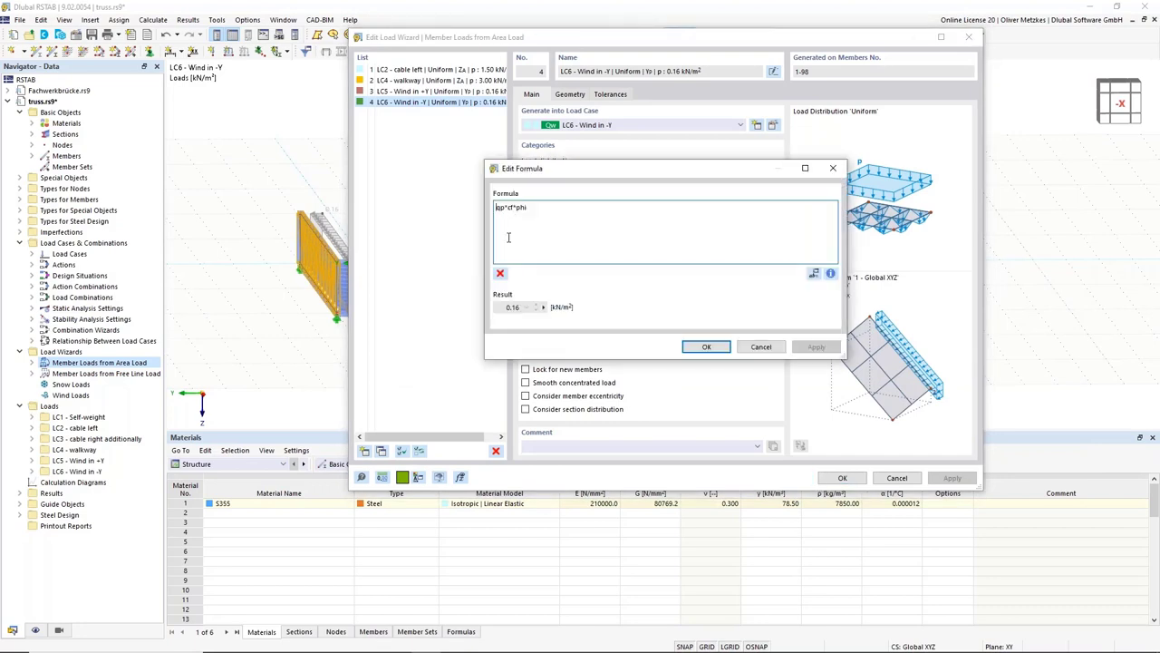
pyautogui.write('-')
pyautogui.click(706, 346)
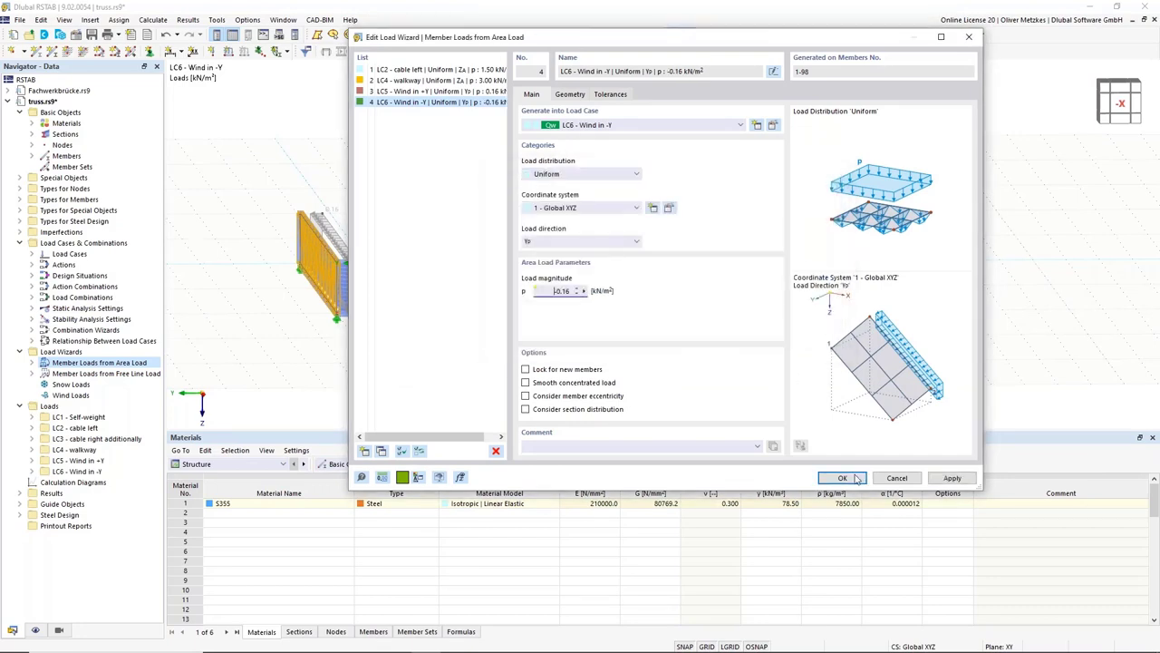
pyautogui.press('Return')
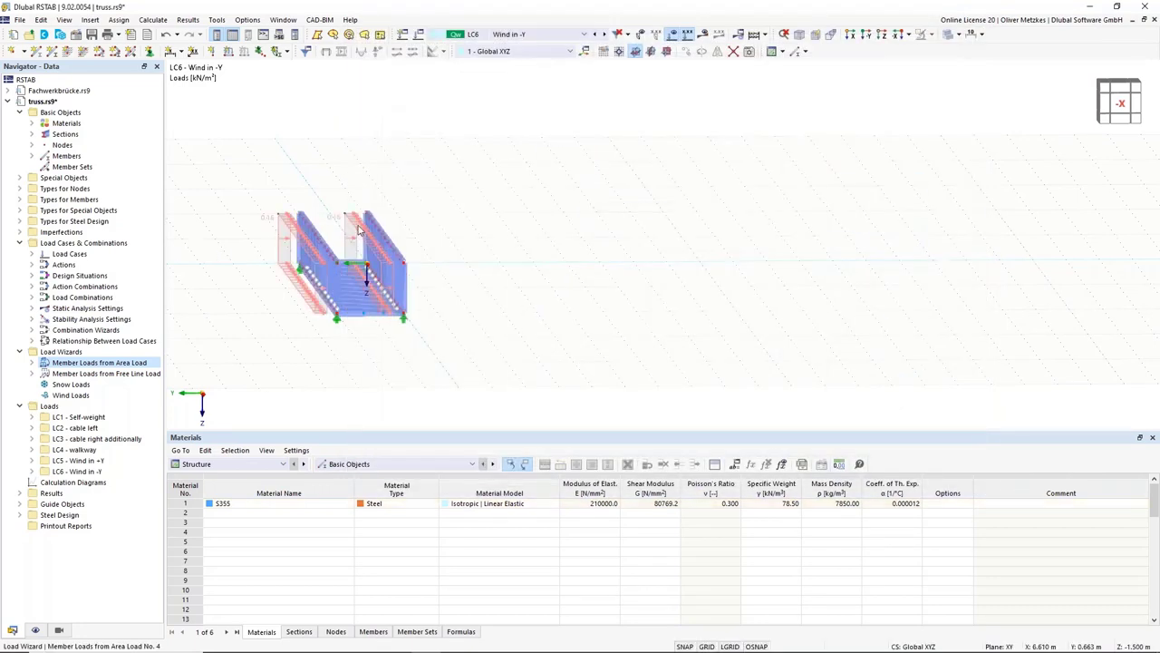
pyautogui.moveTo(345, 226)
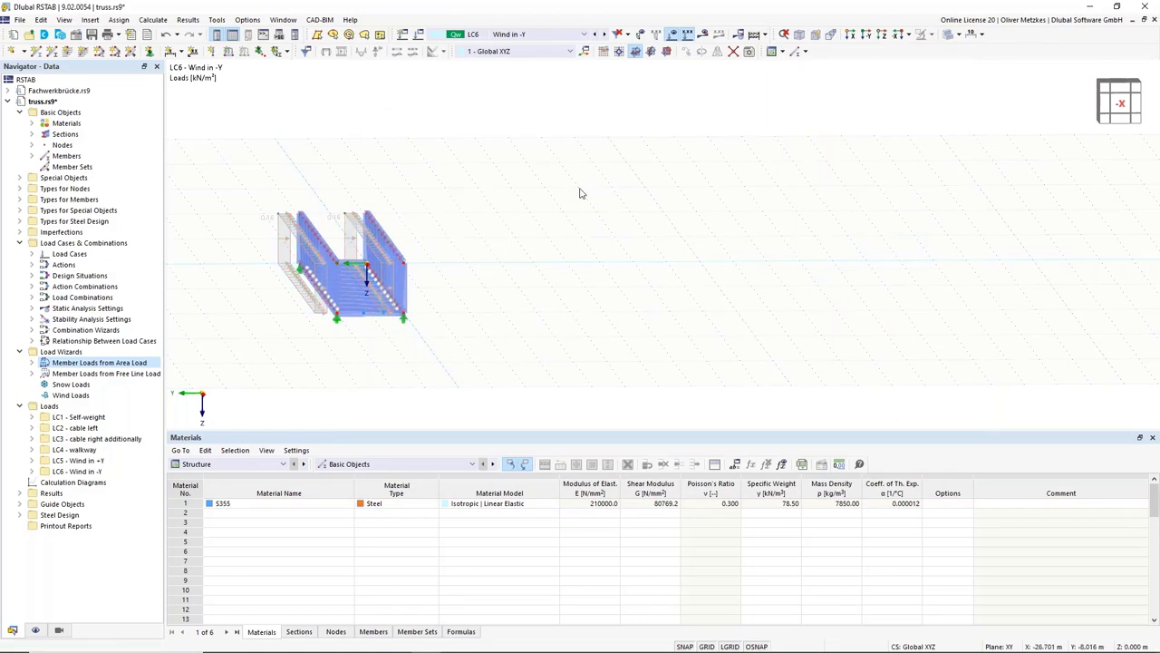
# Display the loads of load combination CO8 on the bridge and examine them up close
pyautogui.click(524, 34)
pyautogui.scroll(2, 525, 136)
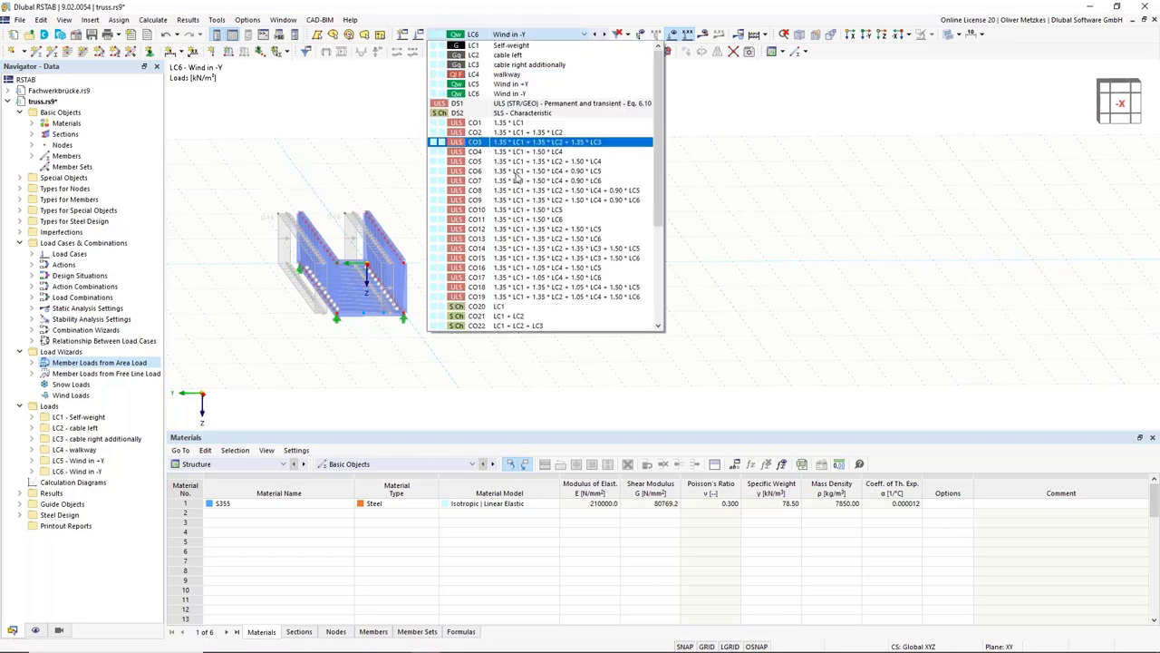
pyautogui.click(526, 143)
pyautogui.scroll(5, 377, 197)
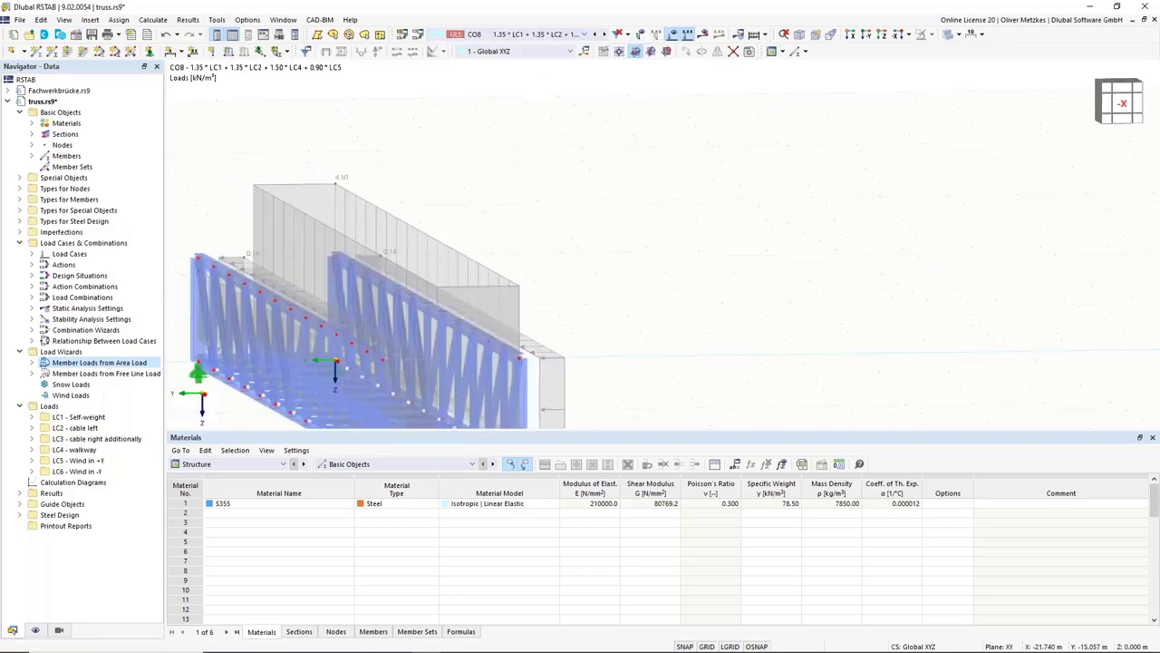
pyautogui.scroll(-3, 525, 191)
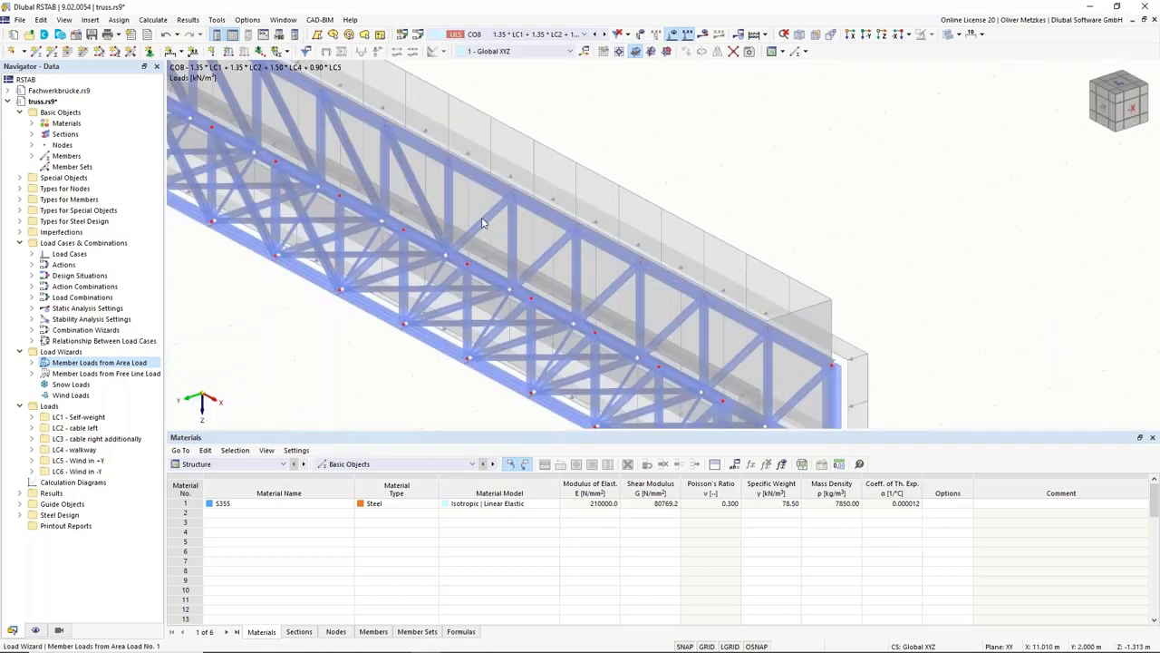
# Calculate the results for design situation DS1 - ULS (STR/GEO) and view the deformations of the whole truss
pyautogui.click(479, 36)
pyautogui.scroll(5, 480, 54)
pyautogui.click(499, 105)
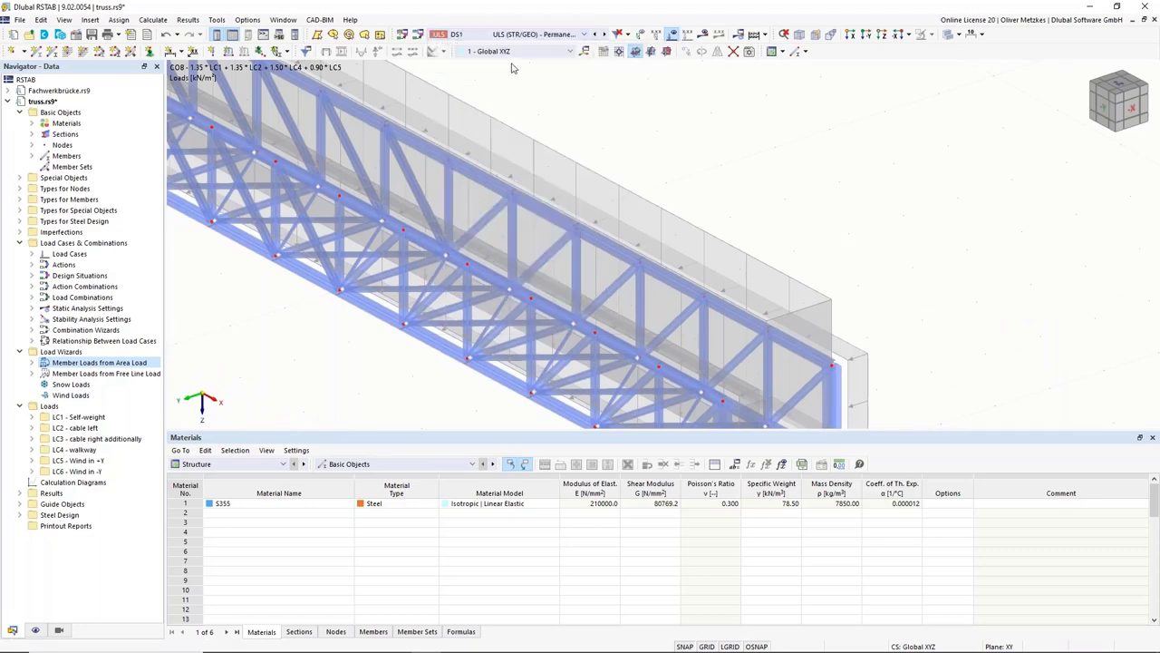
pyautogui.click(702, 35)
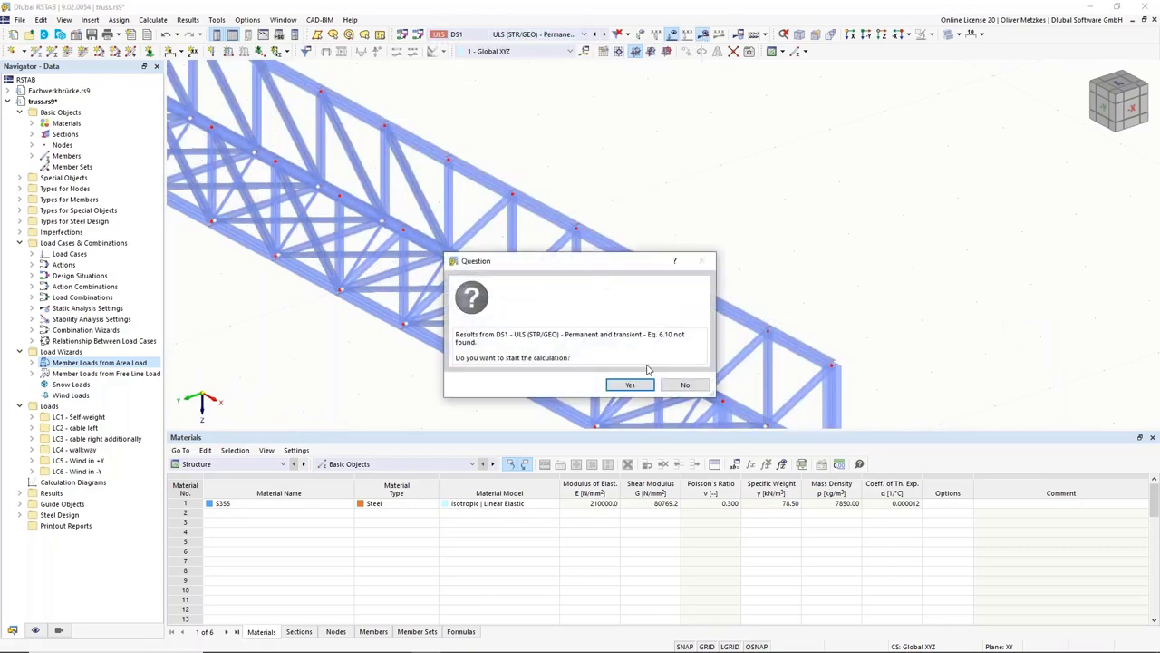
pyautogui.click(635, 386)
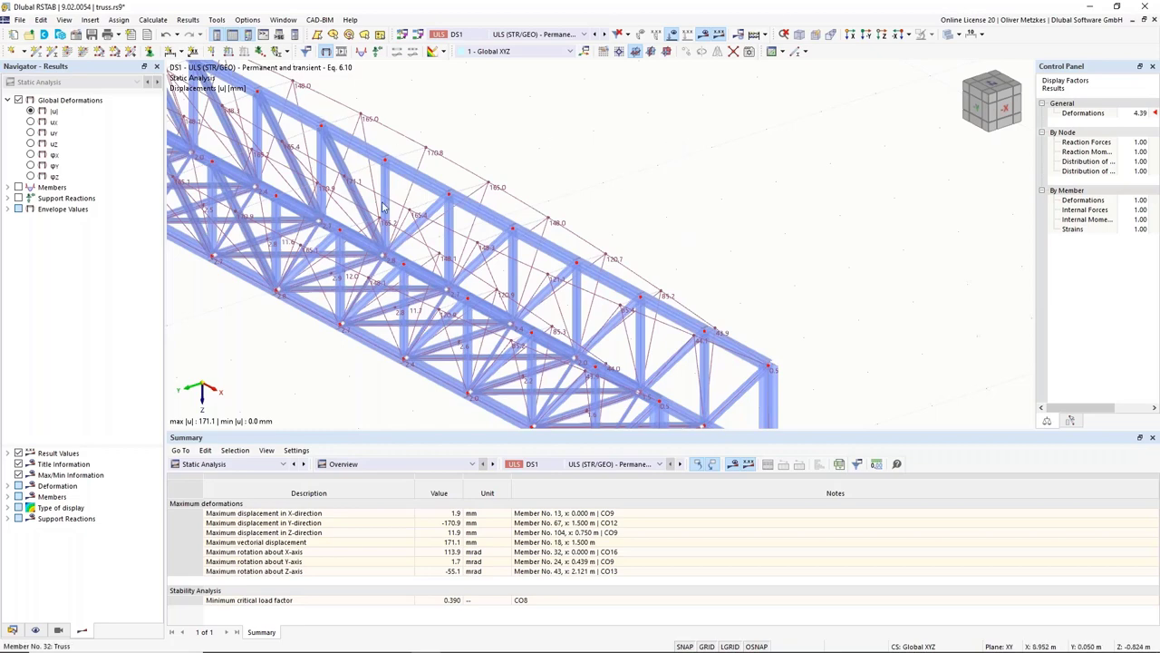
pyautogui.scroll(-3, 386, 200)
pyautogui.keyDown('ctrl'); pyautogui.moveTo(331, 265); pyautogui.dragTo(508, 218, button='middle'); pyautogui.keyUp('ctrl')
pyautogui.scroll(2, 508, 218)
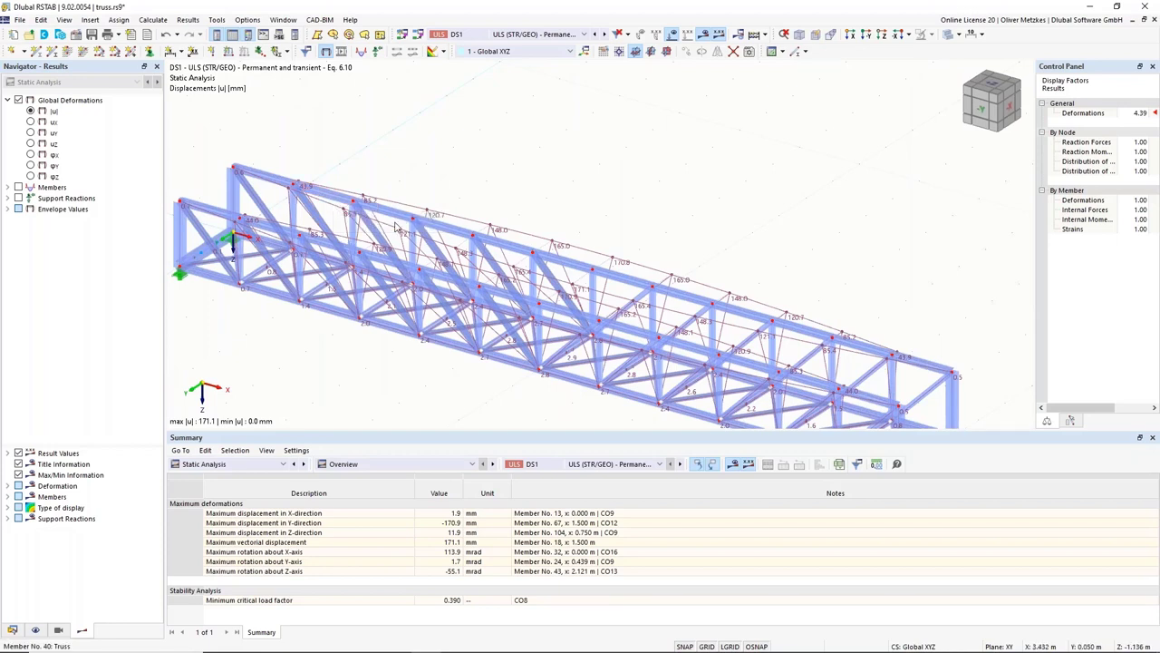
# Display the members' axial forces N for DS1 and expand the envelope value options
pyautogui.click(7, 187)
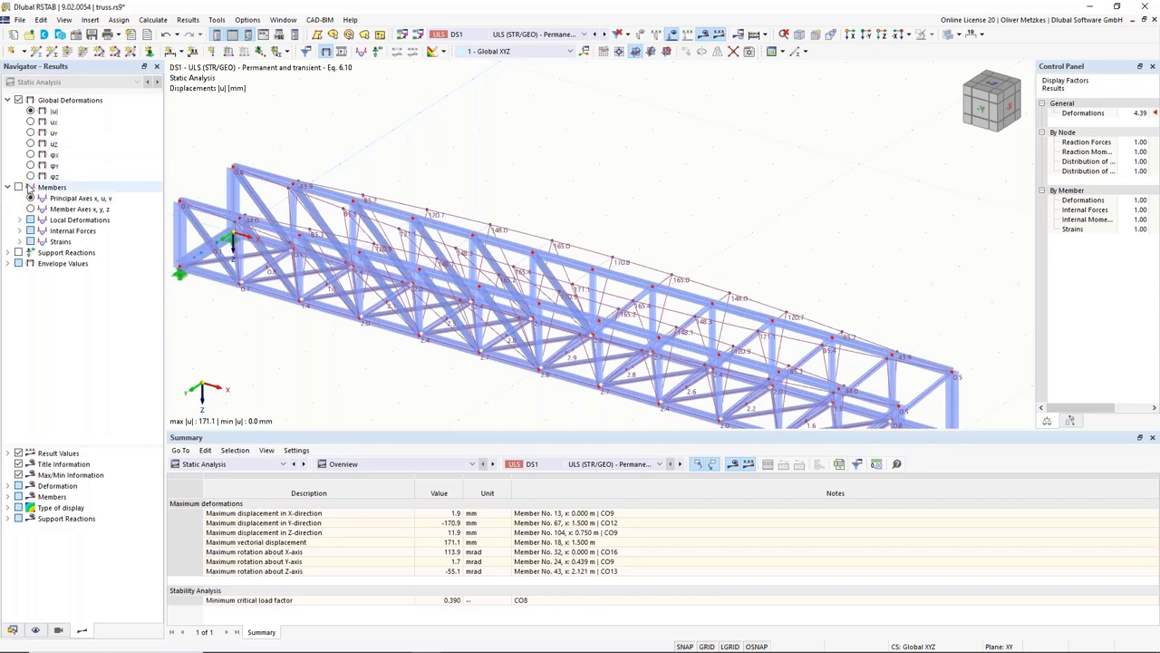
pyautogui.click(18, 188)
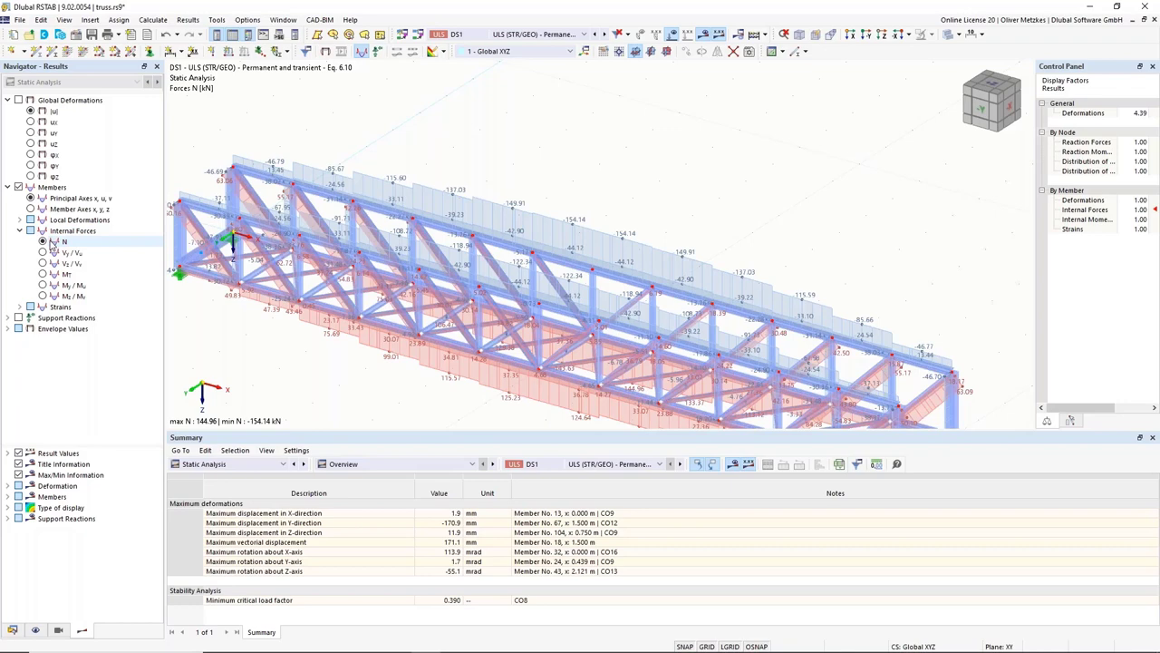
pyautogui.click(18, 328)
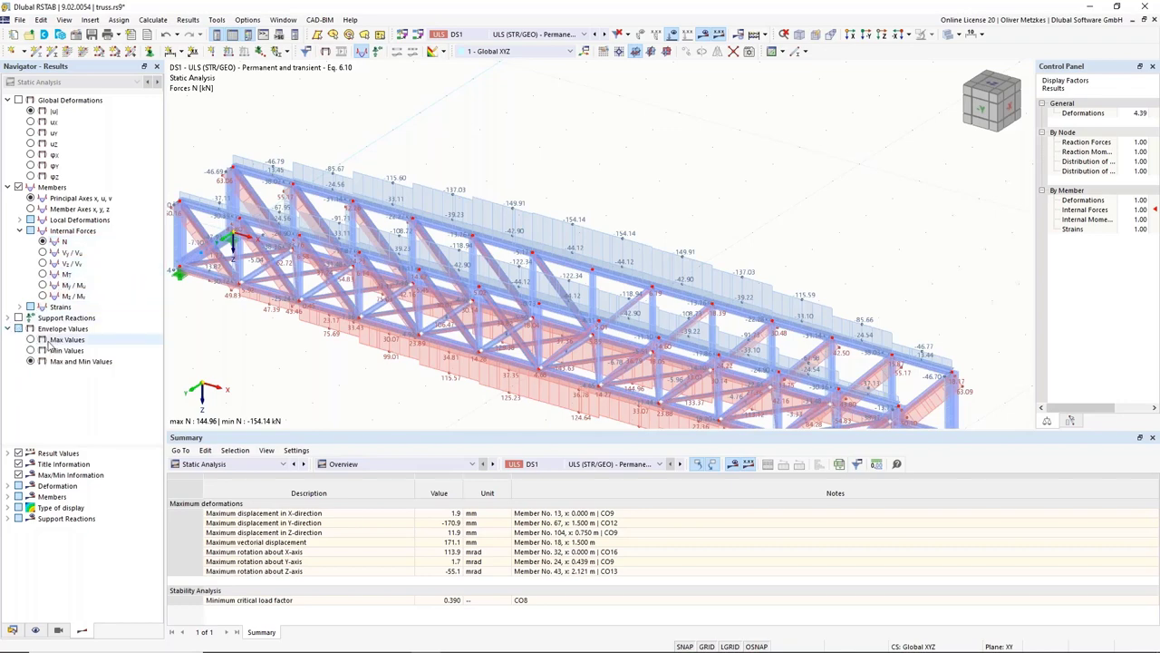
pyautogui.scroll(-1, 282, 282)
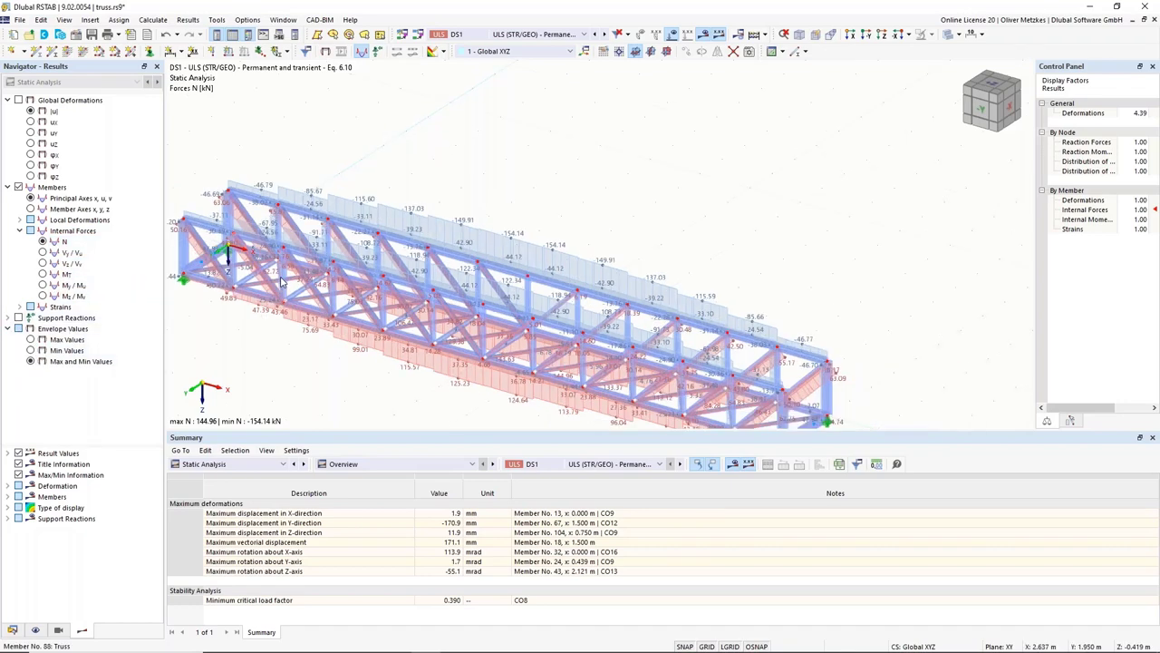
pyautogui.scroll(-1, 337, 256)
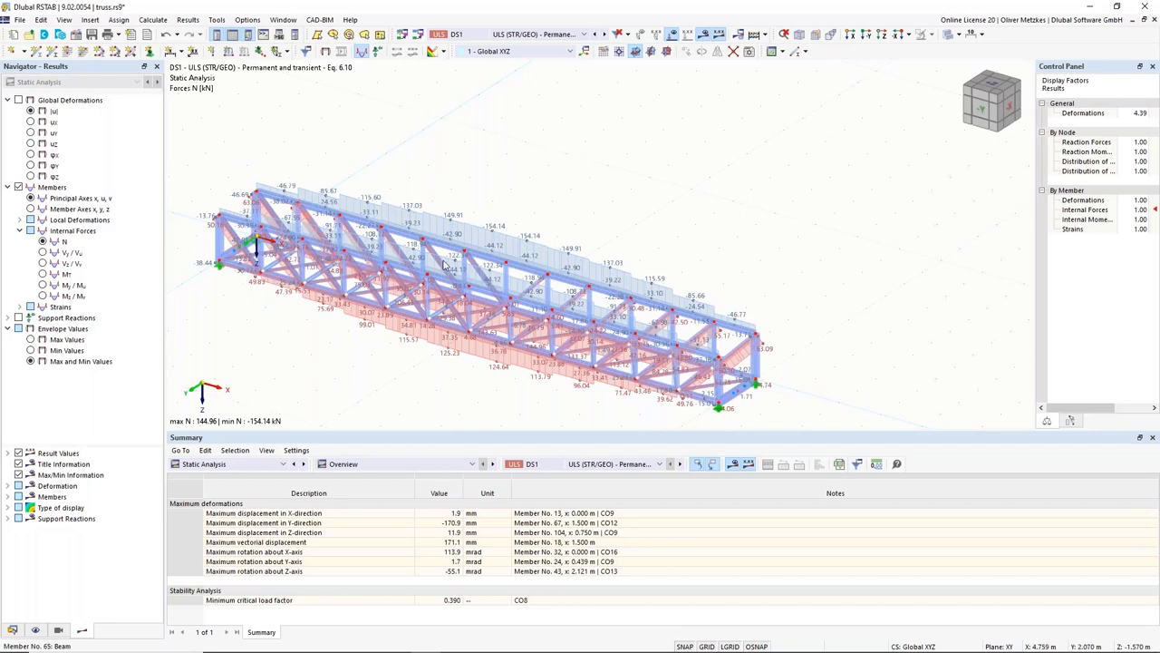
pyautogui.scroll(1, 592, 190)
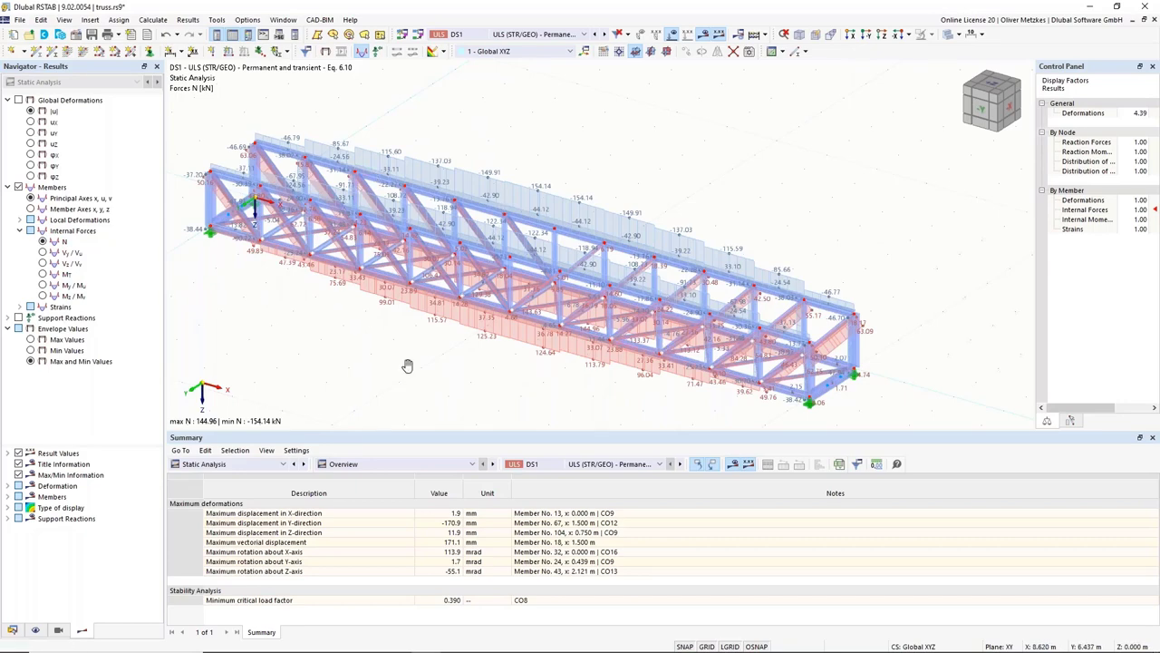
# Select the top chord members of both side trusses and isolate them to examine their axial forces
pyautogui.click(881, 33)
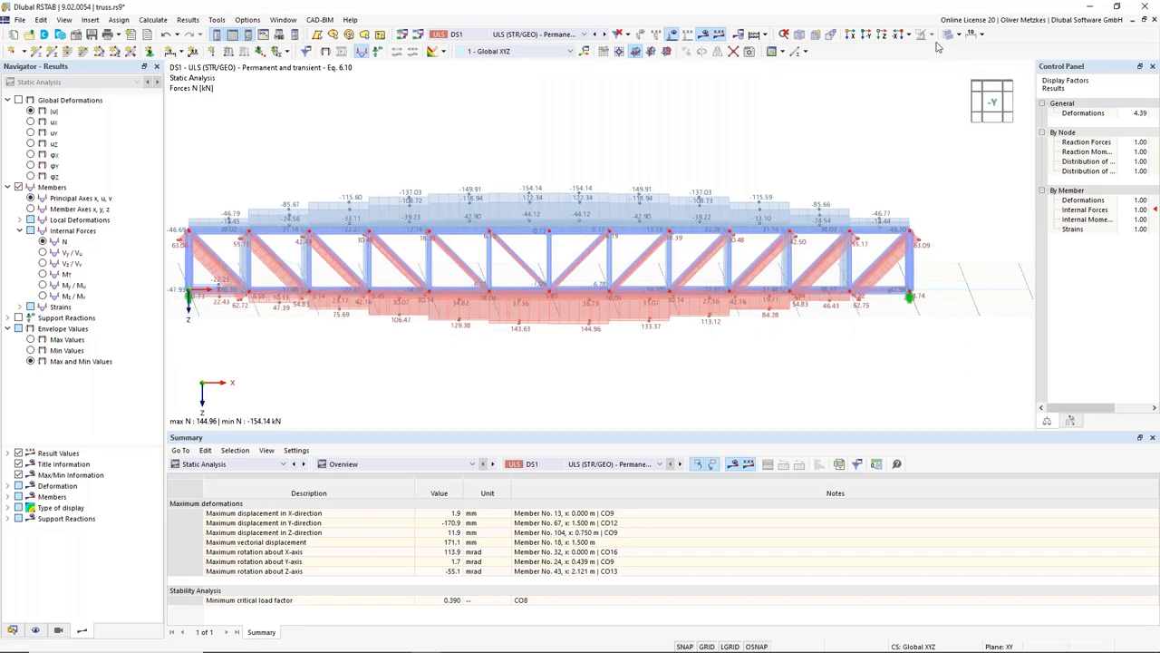
pyautogui.click(898, 33)
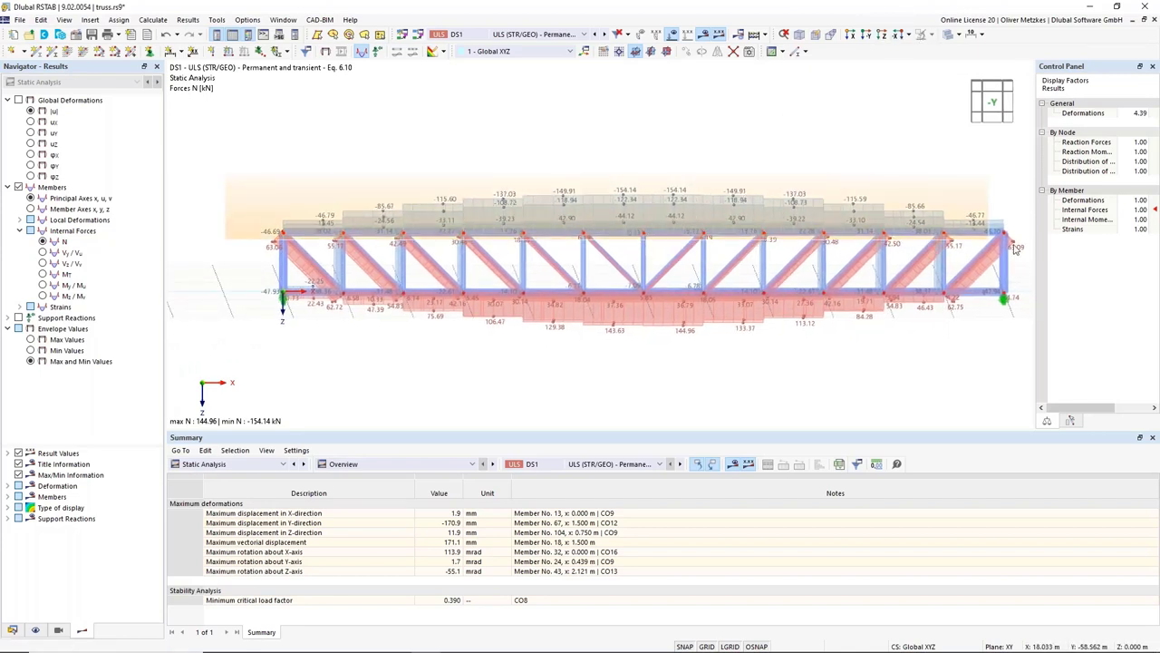
pyautogui.keyDown('ctrl'); pyautogui.moveTo(668, 150); pyautogui.dragTo(678, 174, button='middle'); pyautogui.keyUp('ctrl')
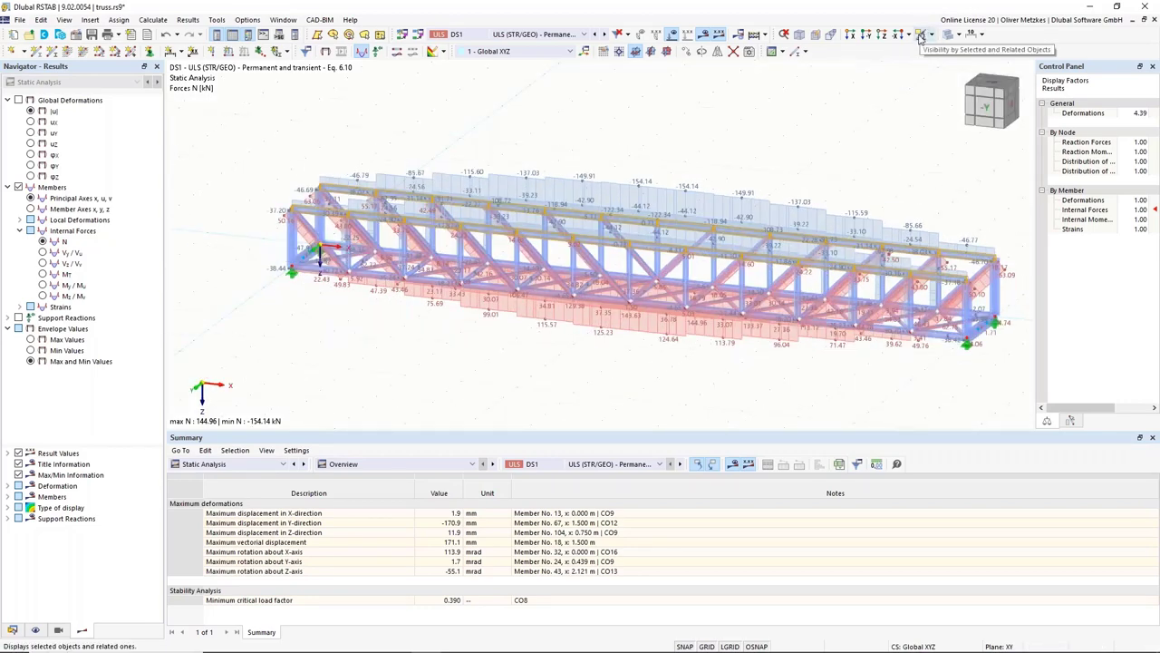
pyautogui.click(919, 36)
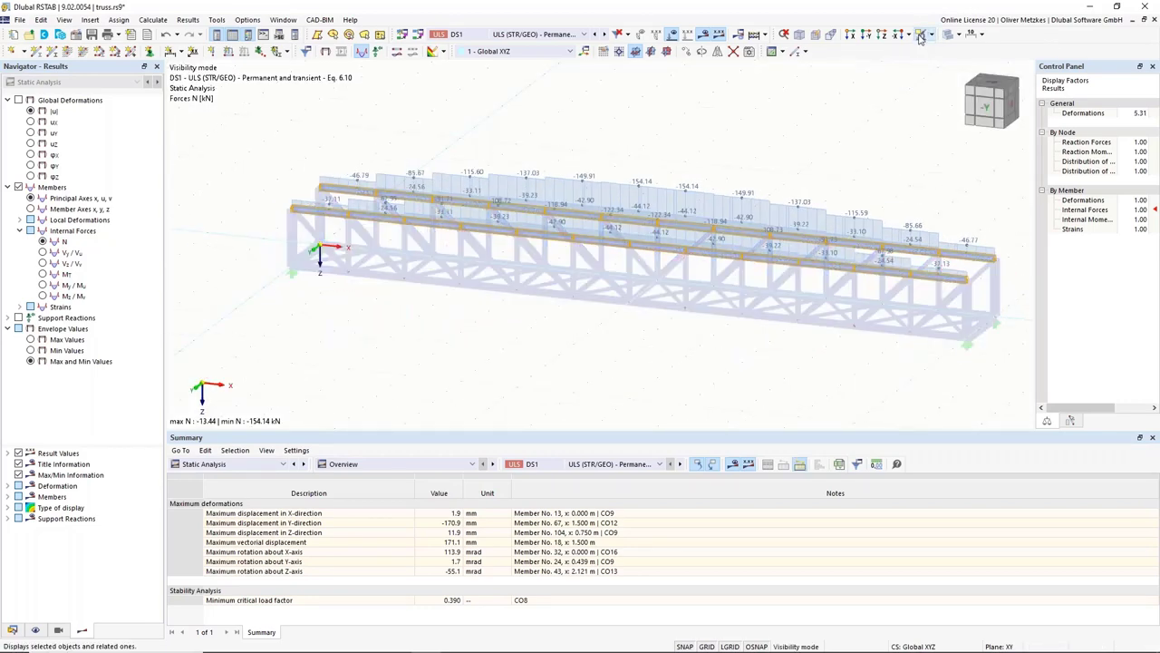
pyautogui.moveTo(599, 164); pyautogui.dragTo(521, 177, button='middle')
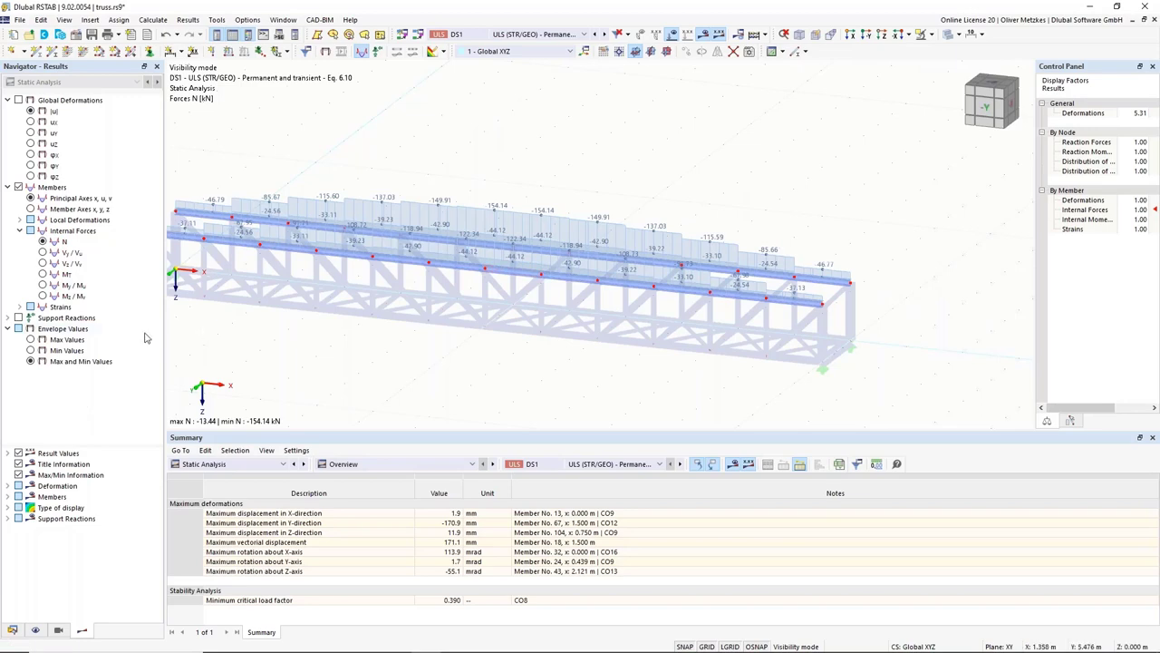
pyautogui.keyDown('ctrl'); pyautogui.moveTo(421, 313); pyautogui.dragTo(542, 313, button='middle'); pyautogui.keyUp('ctrl')
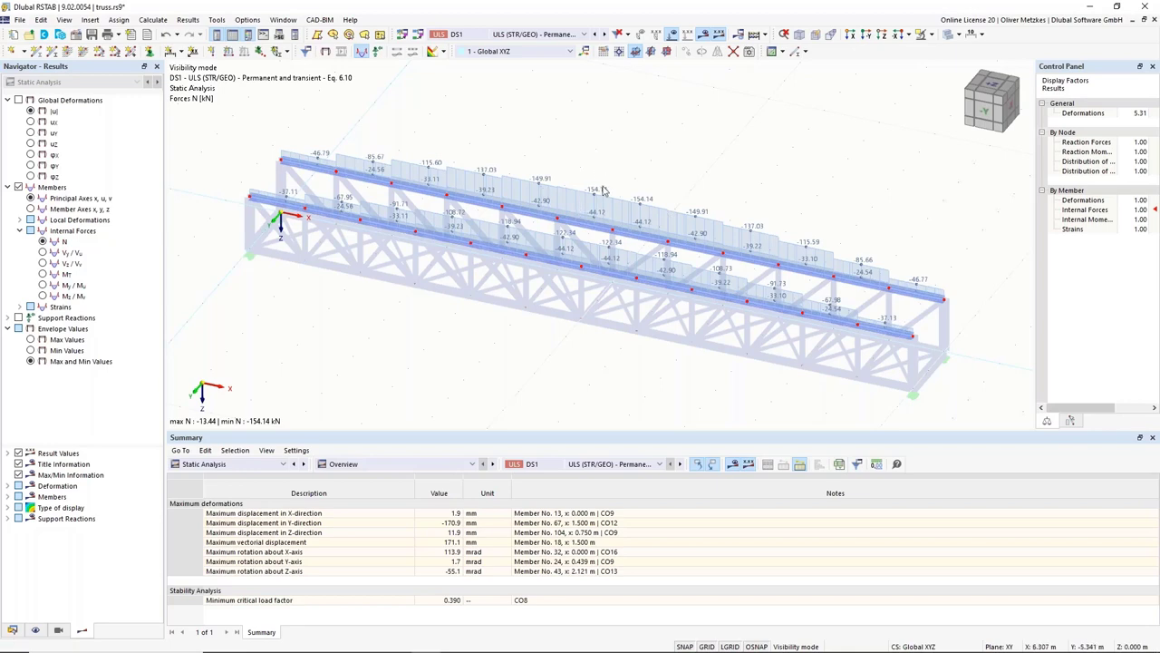
pyautogui.scroll(2, 604, 190)
pyautogui.scroll(-2, 628, 217)
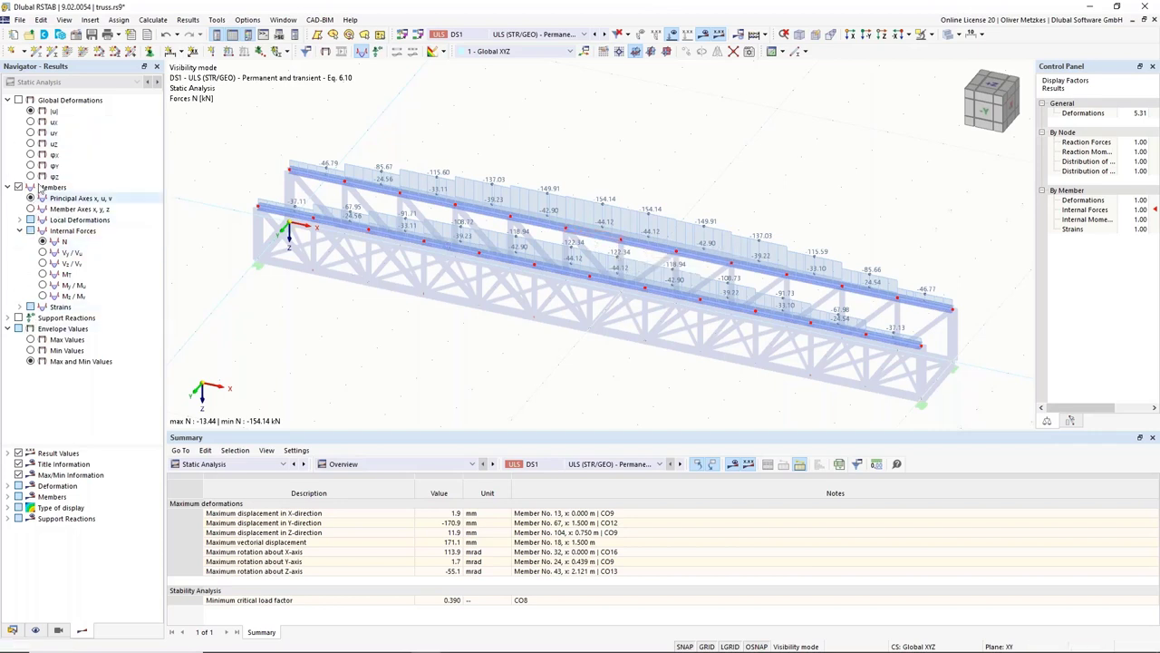
# Display the global deformations of the isolated top chords and check the minimum critical load factor and its governing combination
pyautogui.click(19, 100)
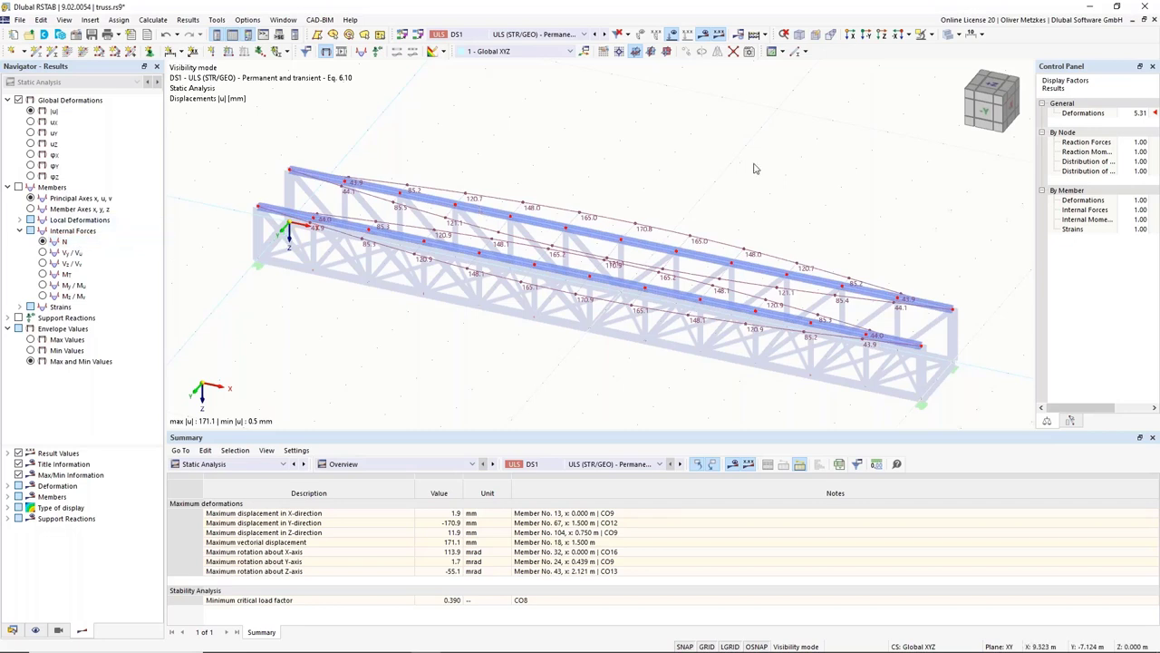
pyautogui.keyDown('ctrl'); pyautogui.moveTo(816, 317); pyautogui.dragTo(745, 322, button='middle'); pyautogui.keyUp('ctrl')
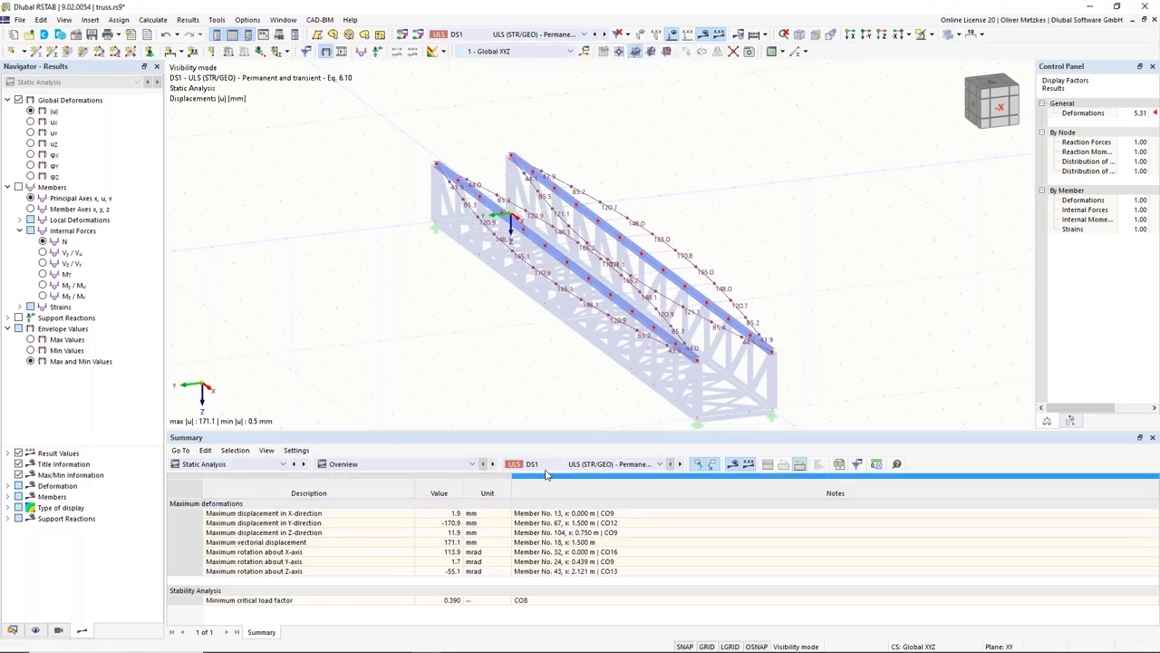
pyautogui.click(392, 601)
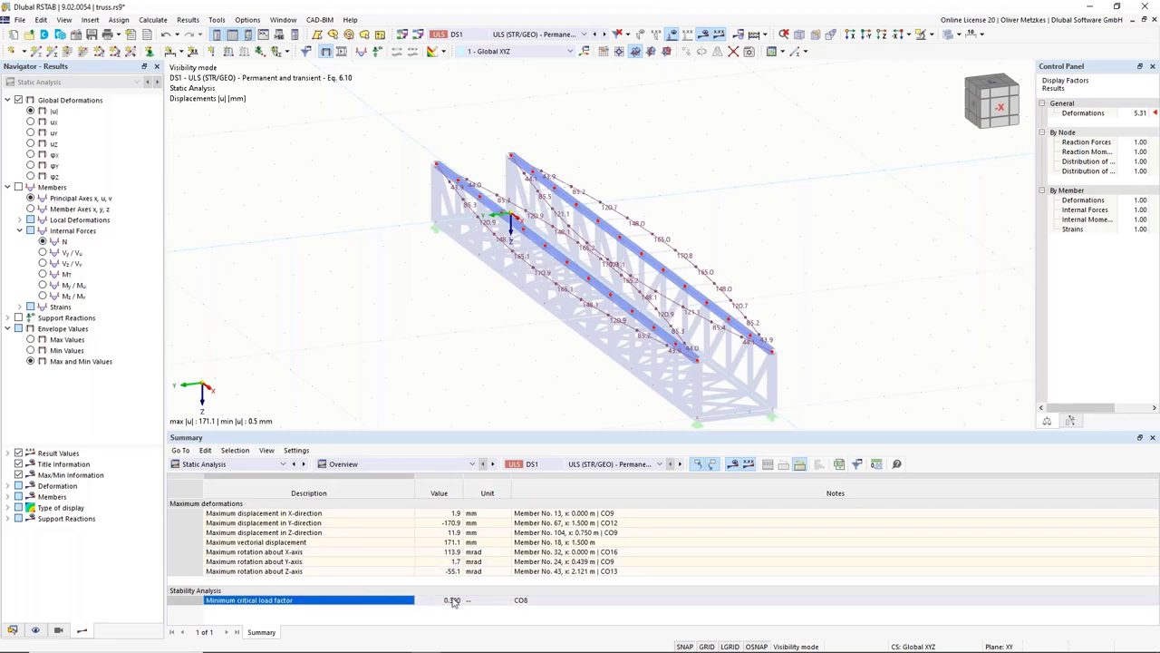
pyautogui.click(532, 603)
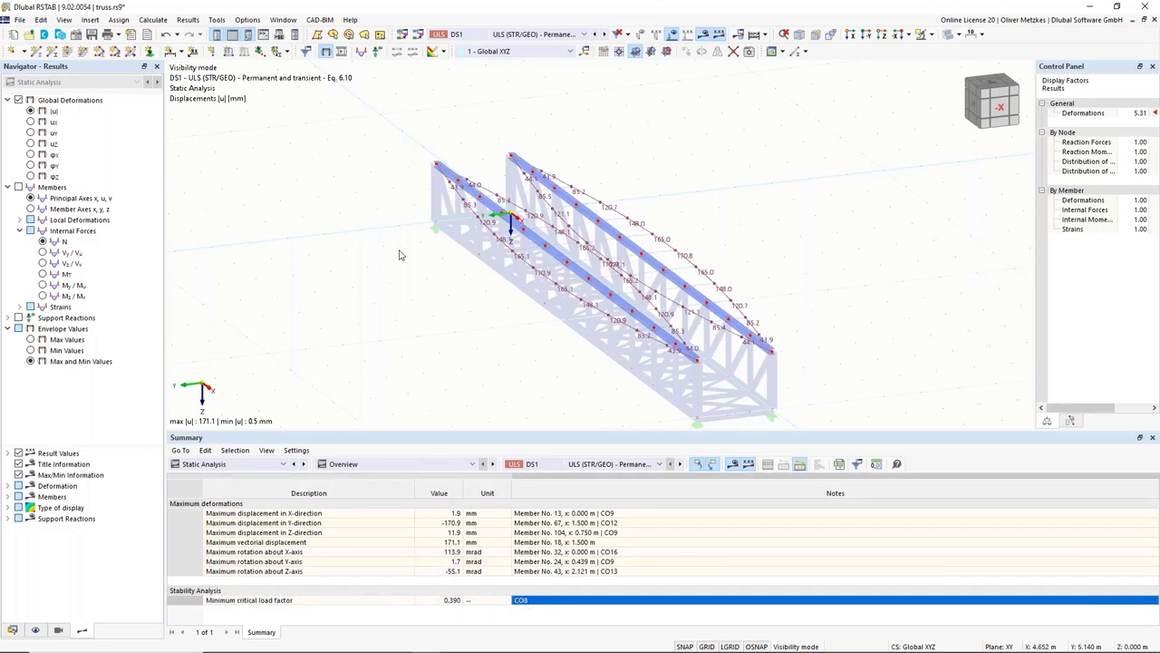
# Switch the results to load combination CO8, make all members visible again and hide the loads
pyautogui.click(510, 35)
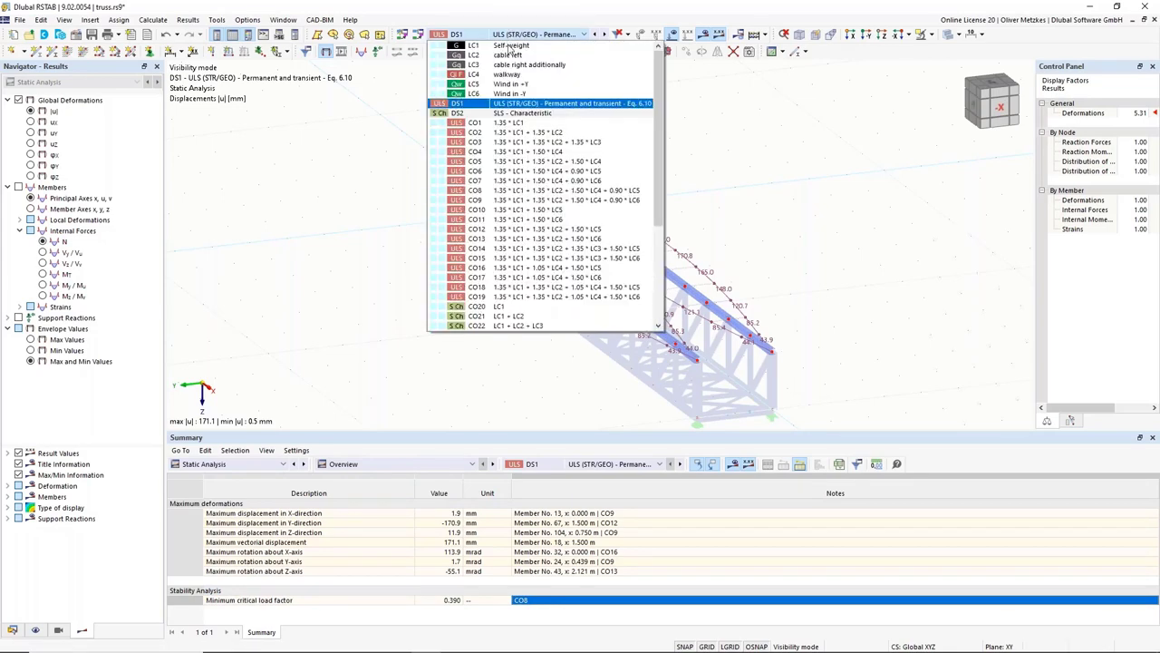
pyautogui.click(510, 192)
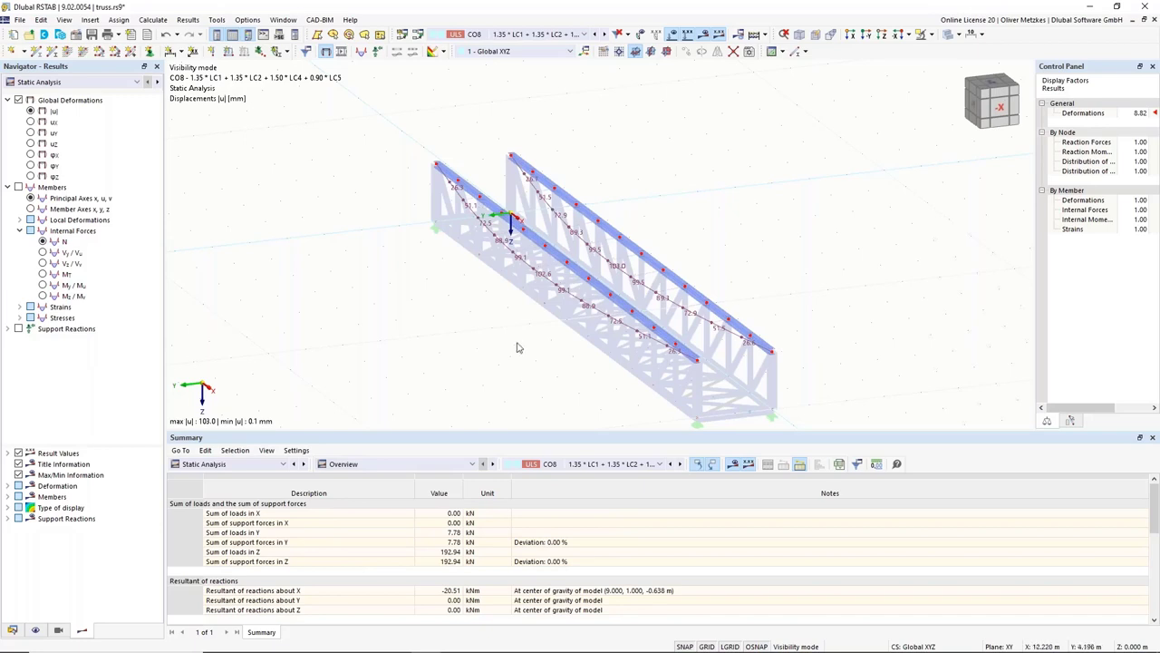
pyautogui.click(931, 36)
pyautogui.click(967, 112)
pyautogui.click(673, 34)
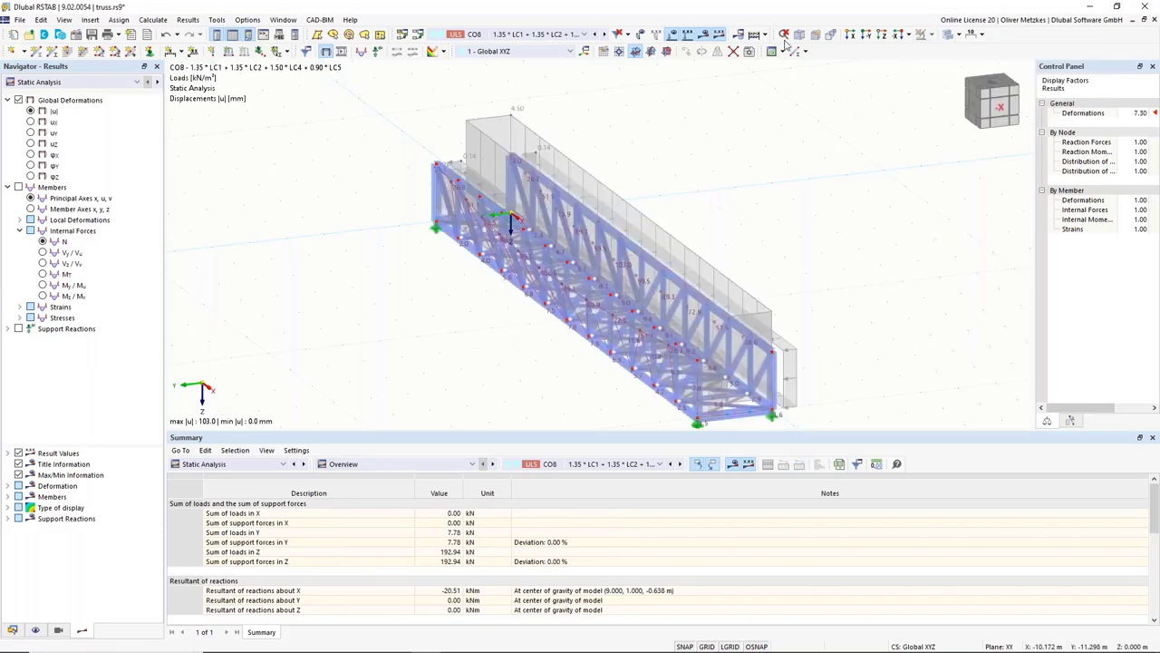
pyautogui.click(673, 36)
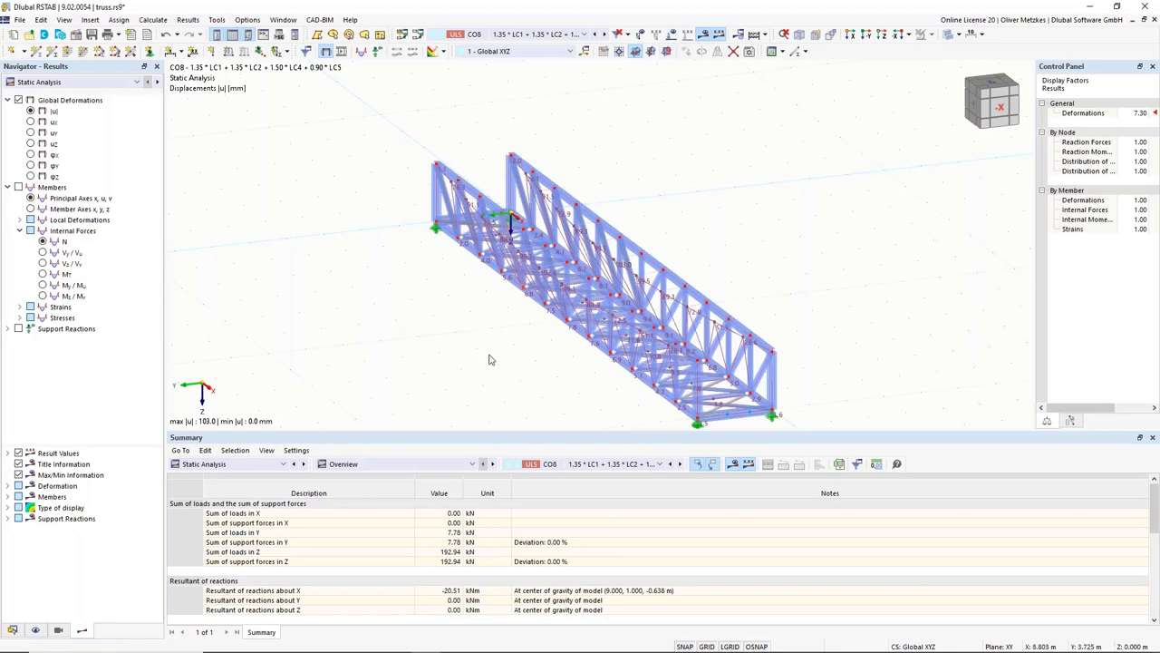
# Set the member deformation display to Section Colored and view the deformed bridge
pyautogui.keyDown('ctrl'); pyautogui.moveTo(518, 268); pyautogui.dragTo(426, 362, button='middle'); pyautogui.keyUp('ctrl')
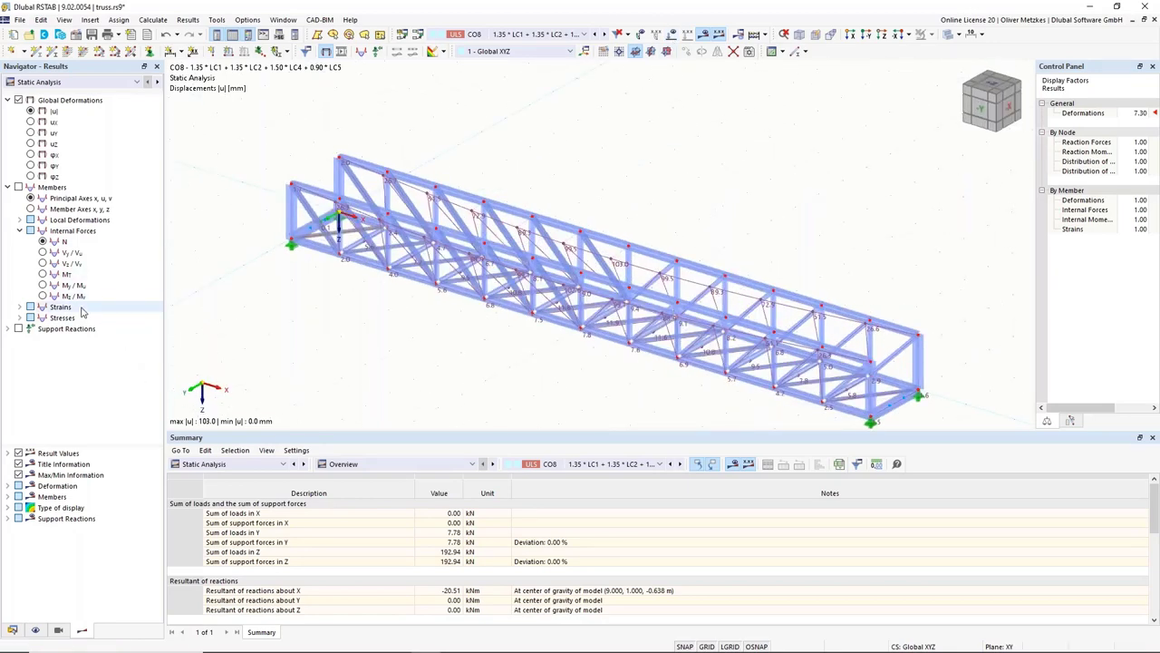
pyautogui.click(7, 485)
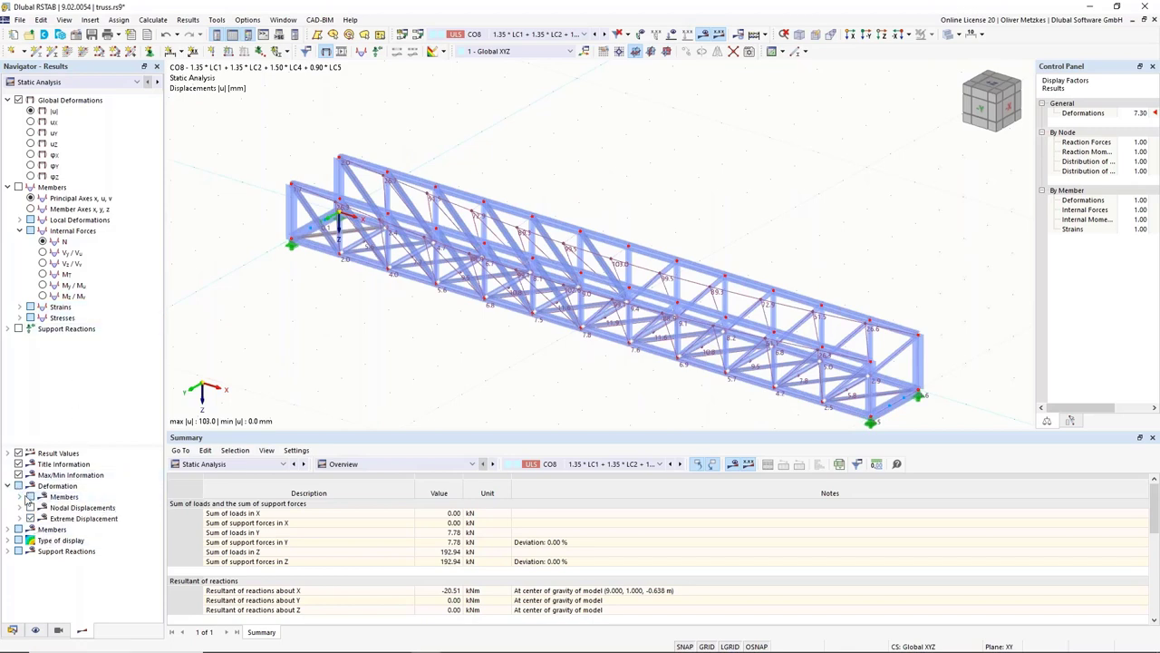
pyautogui.click(20, 497)
pyautogui.click(43, 529)
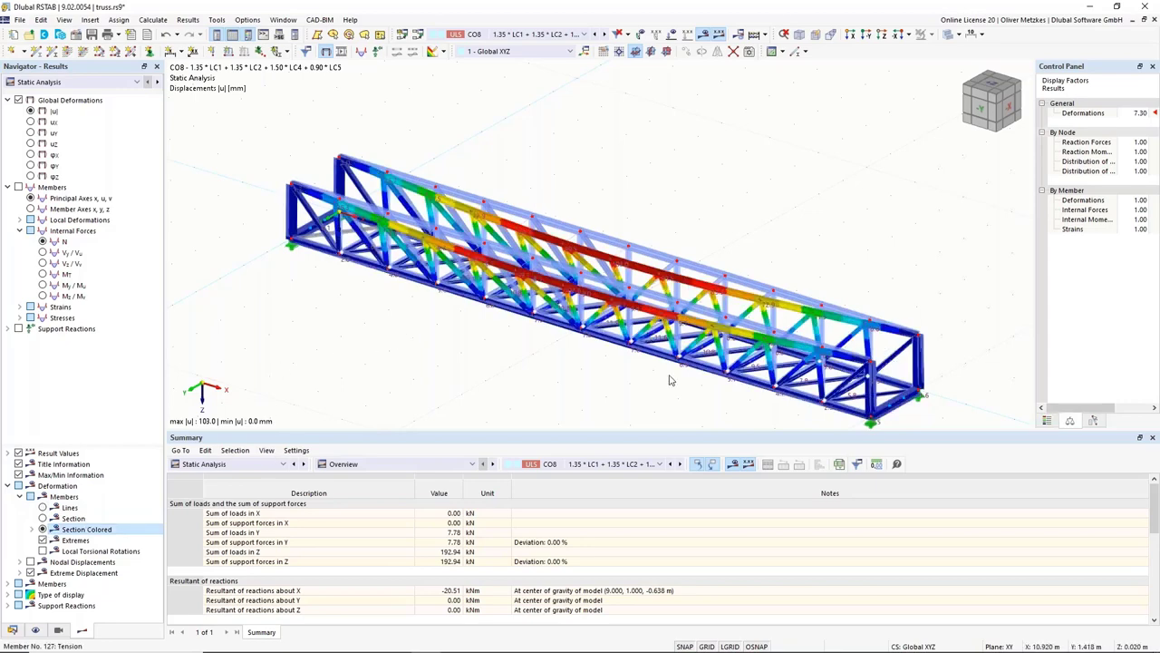
pyautogui.keyDown('ctrl'); pyautogui.moveTo(666, 372); pyautogui.dragTo(590, 365, button='middle'); pyautogui.keyUp('ctrl')
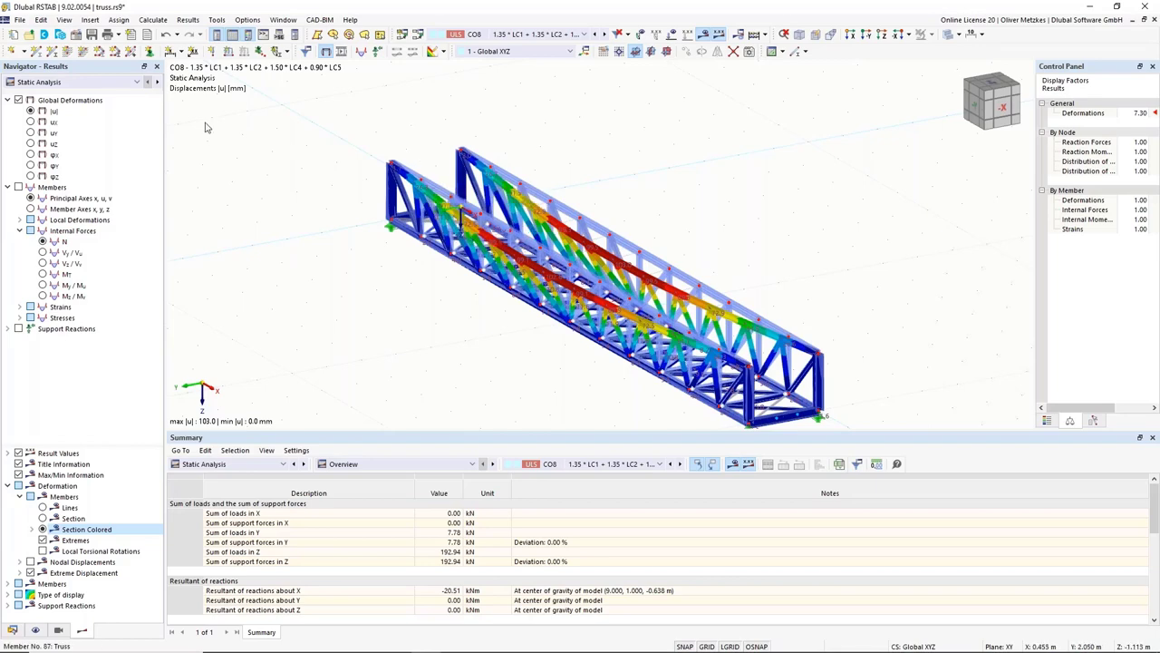
# Switch CO8 to the Stability Analysis results and examine mode shape 1 along the buckling top chord
pyautogui.click(134, 82)
pyautogui.click(129, 103)
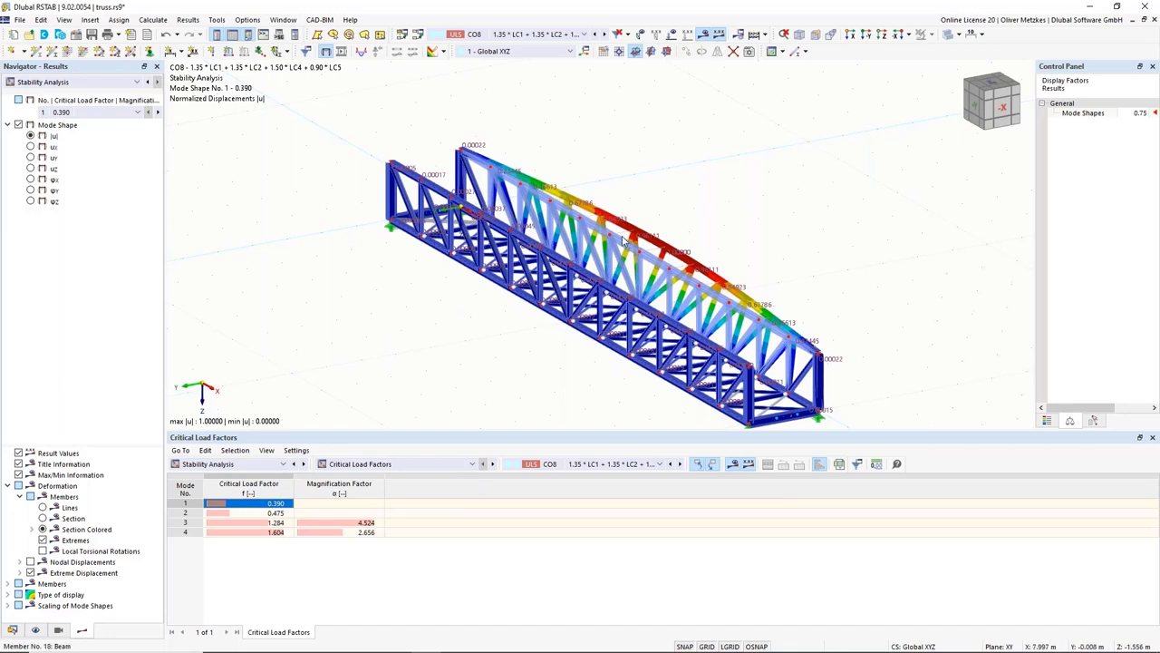
pyautogui.moveTo(624, 241)
pyautogui.keyDown('ctrl'); pyautogui.moveTo(477, 329); pyautogui.dragTo(579, 348, button='middle'); pyautogui.keyUp('ctrl')
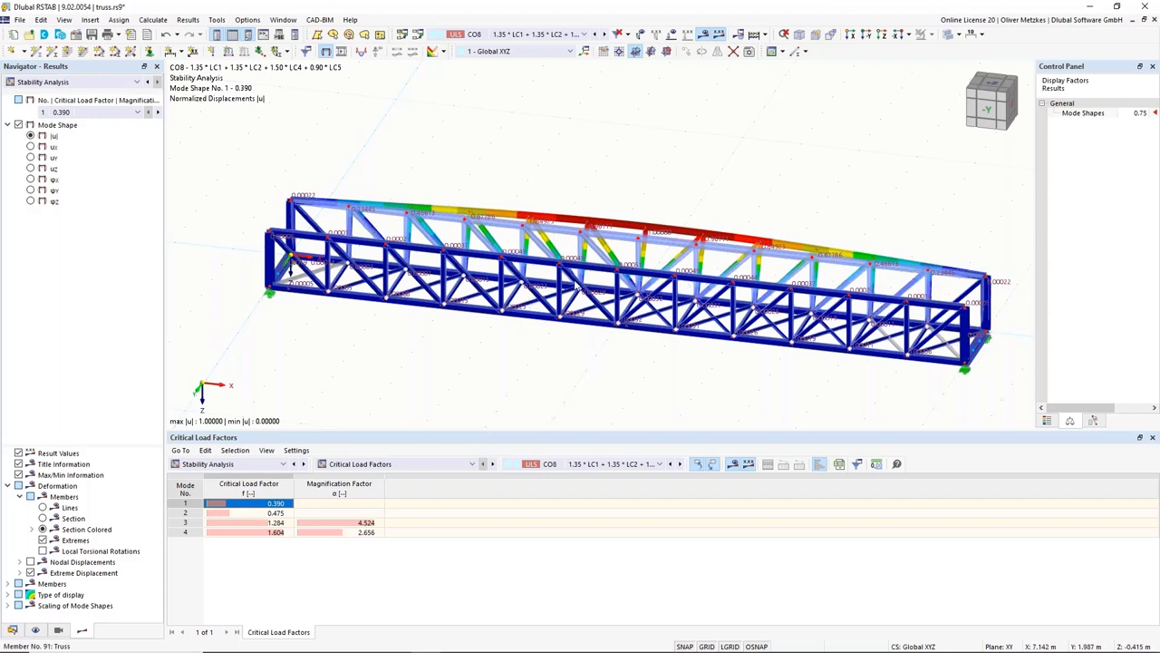
pyautogui.scroll(4, 605, 314)
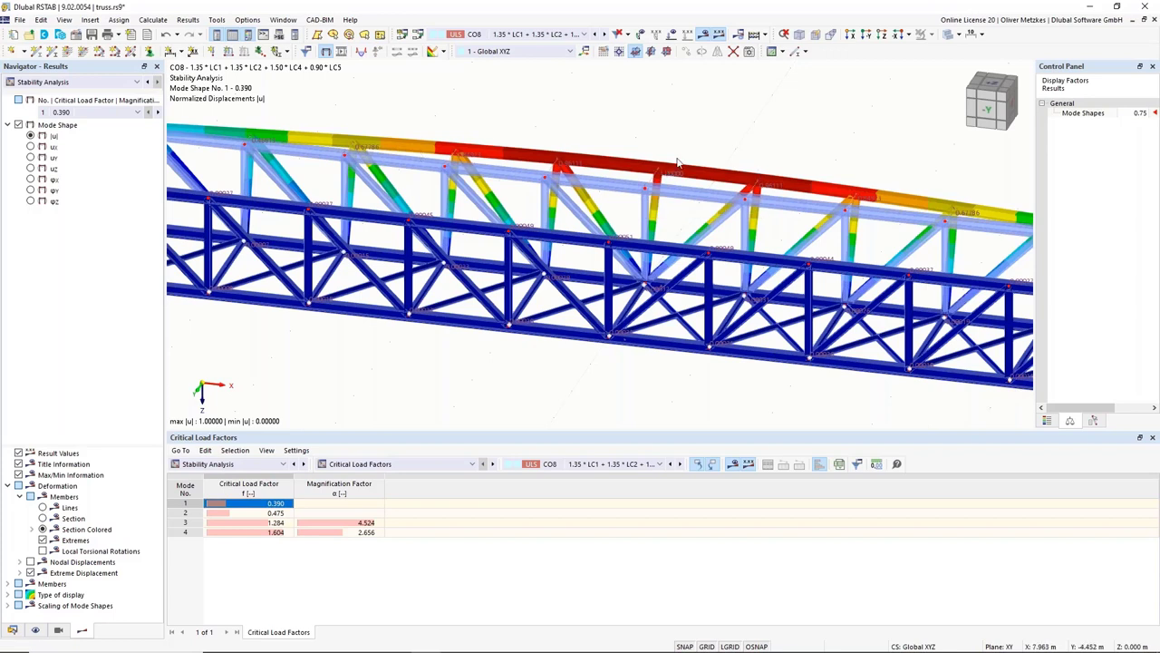
# Change both midspan verticals to Beam members with a 90° section rotation, accepting deletion of the existing results
pyautogui.rightClick(608, 262)
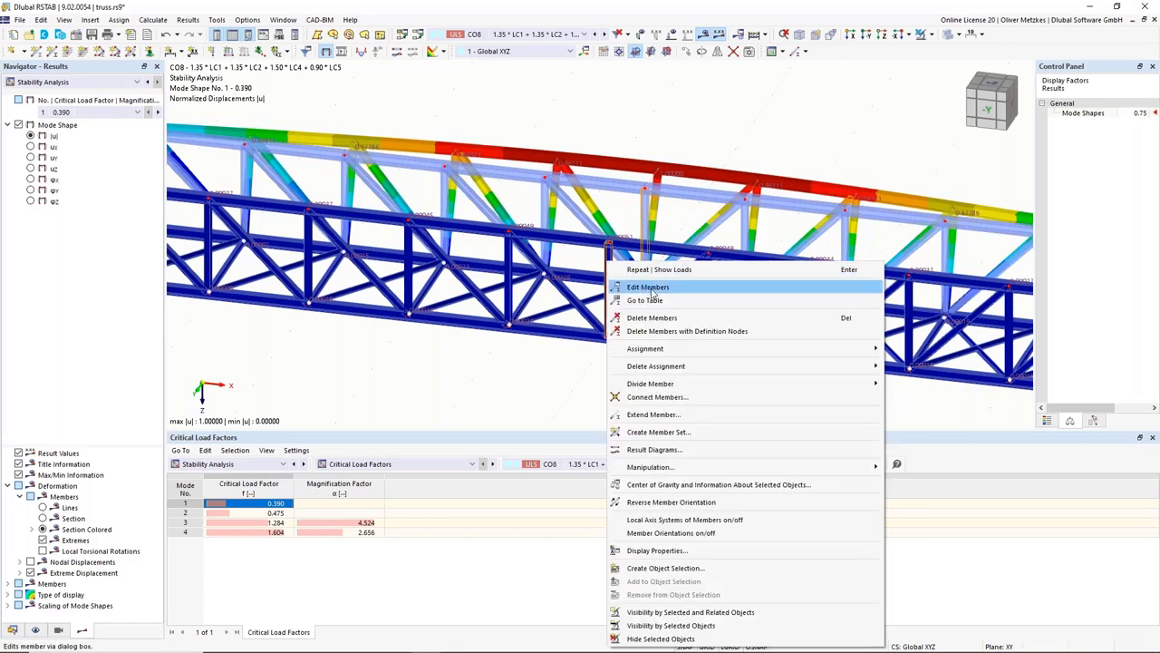
pyautogui.click(649, 288)
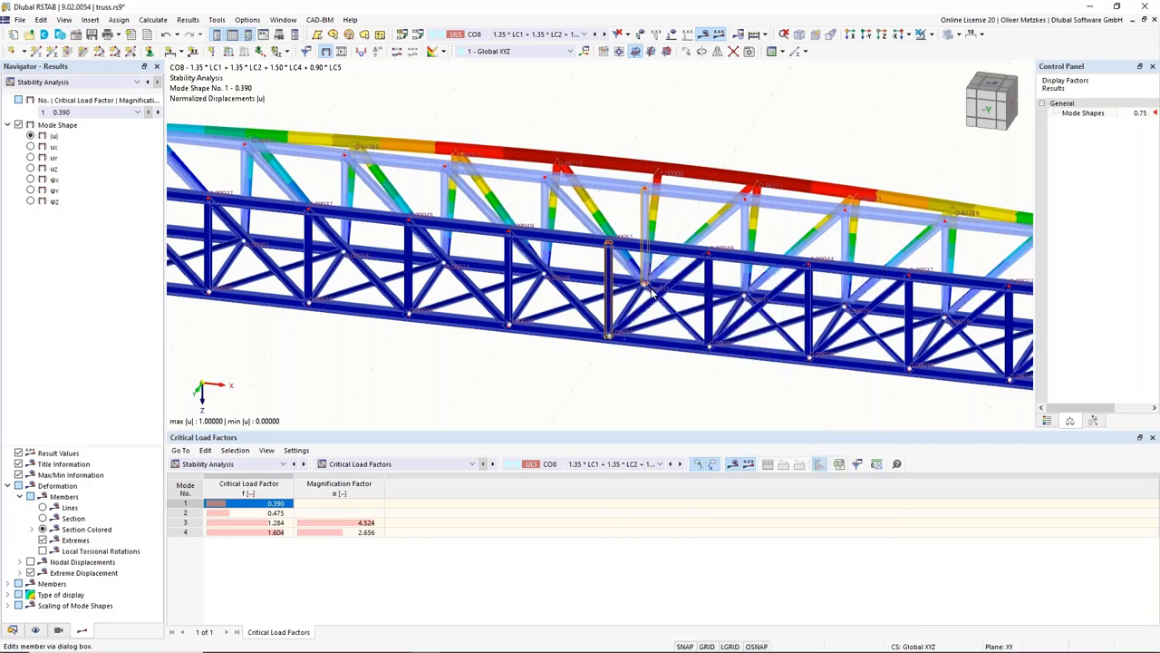
pyautogui.scroll(3, 624, 236)
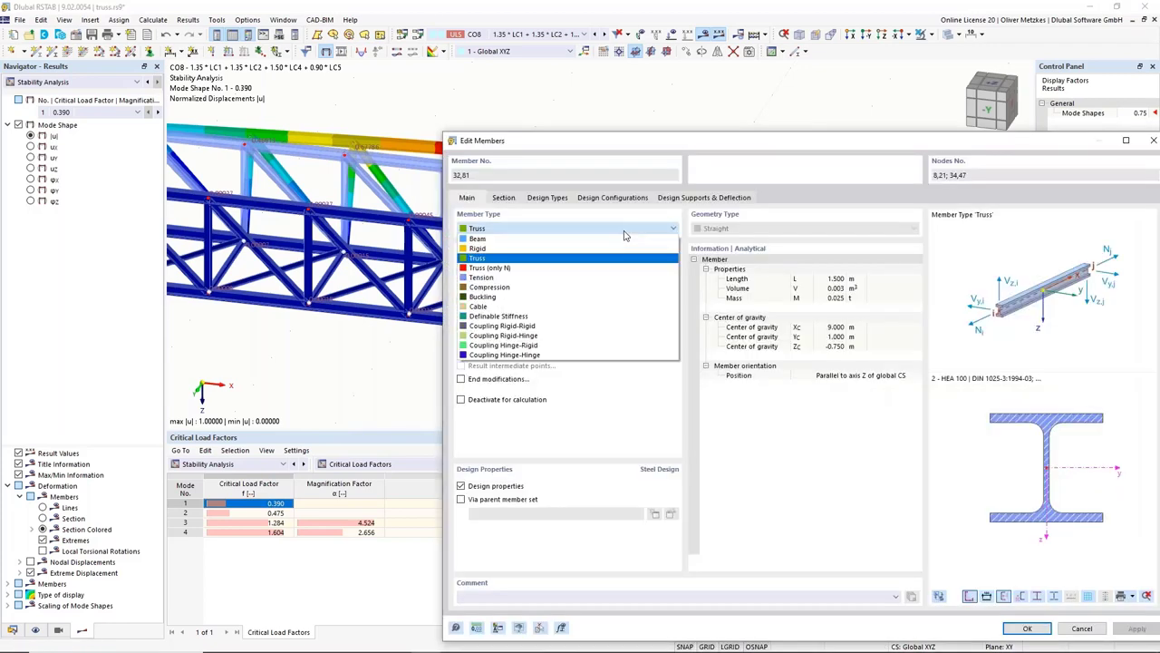
pyautogui.click(495, 239)
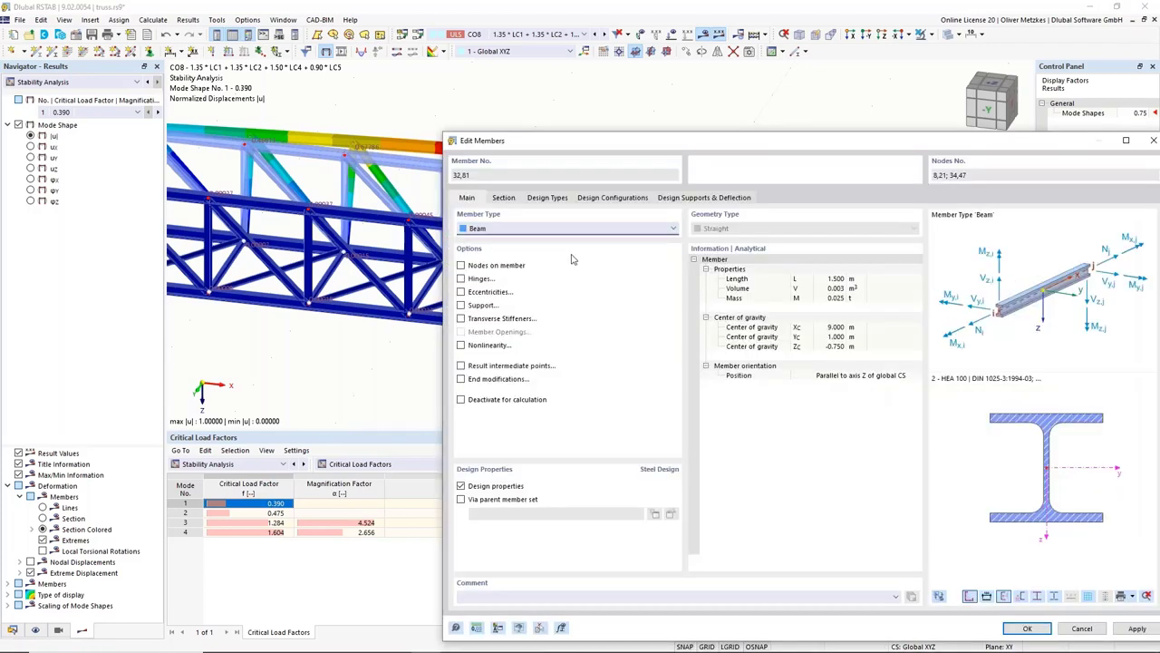
pyautogui.click(504, 200)
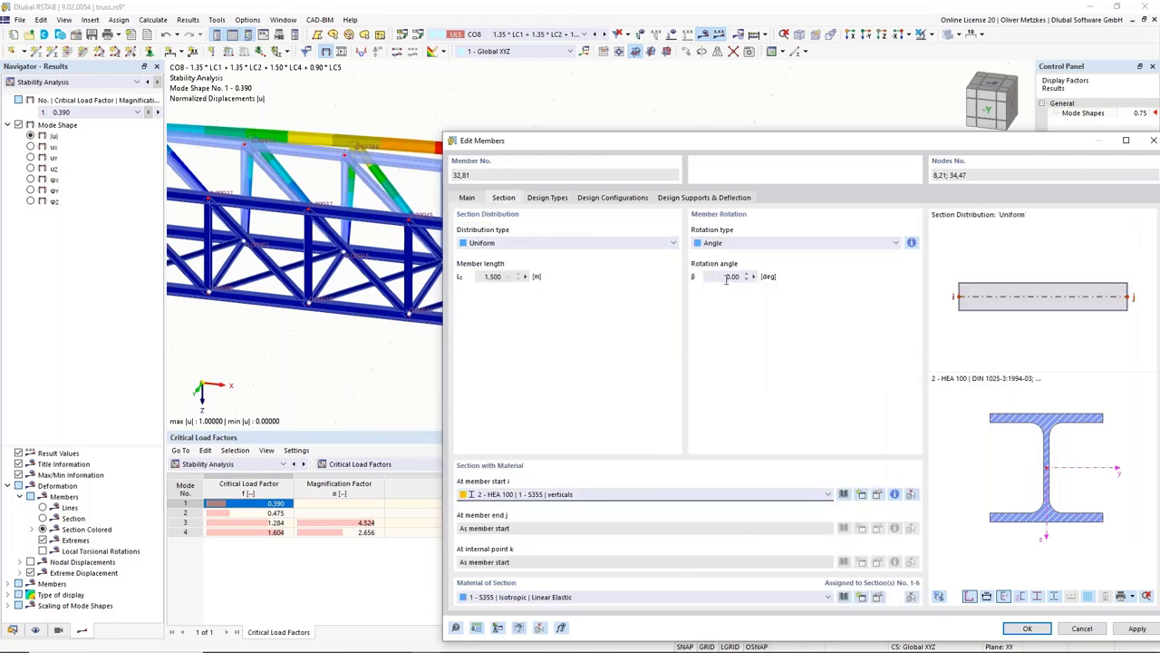
pyautogui.click(726, 278)
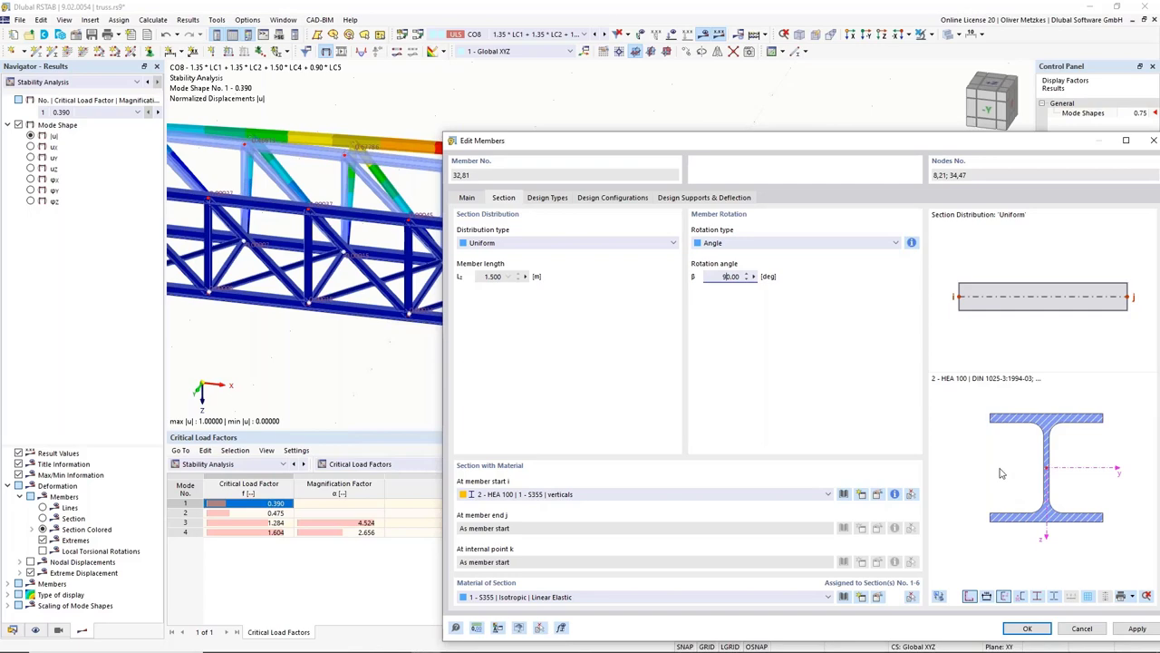
pyautogui.click(1027, 628)
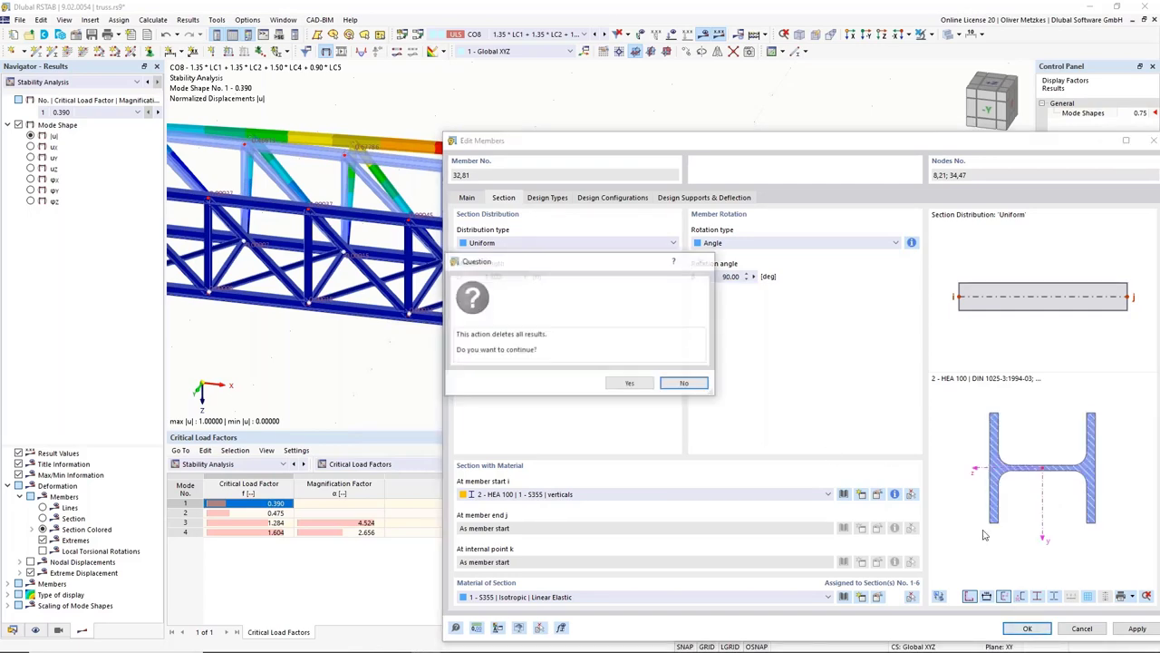
pyautogui.click(629, 383)
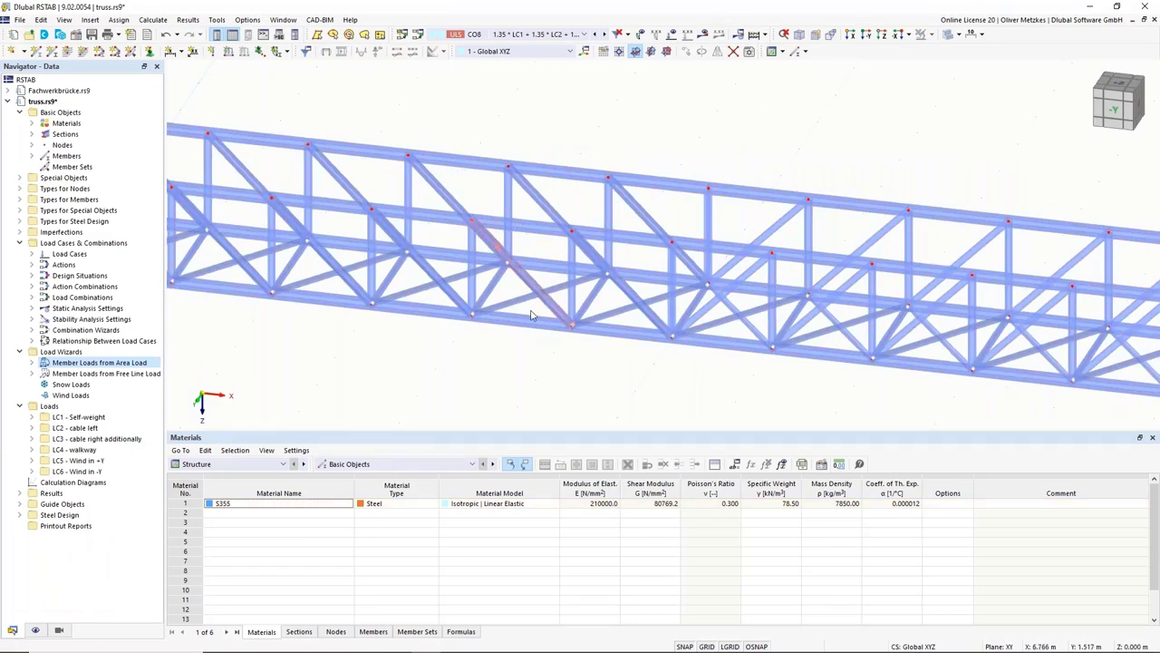
# Remove the hinges from the IPE 100 cross beam joining the bottom chords at midspan
pyautogui.keyDown('ctrl'); pyautogui.moveTo(662, 388); pyautogui.dragTo(680, 362, button='middle'); pyautogui.keyUp('ctrl')
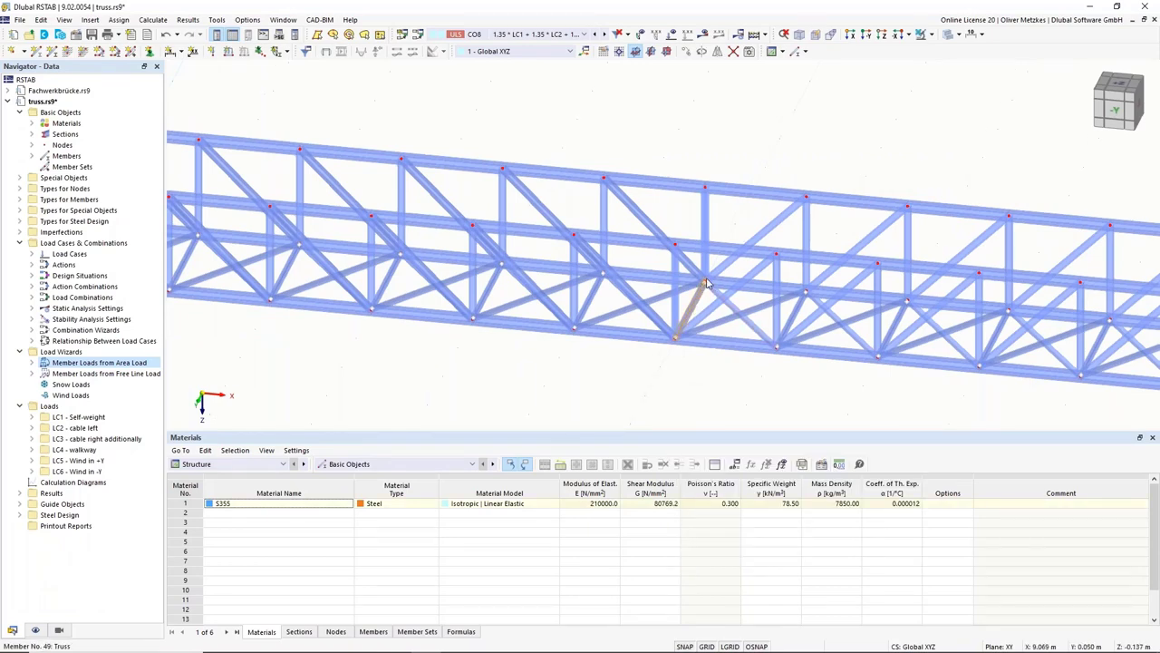
pyautogui.doubleClick(712, 331)
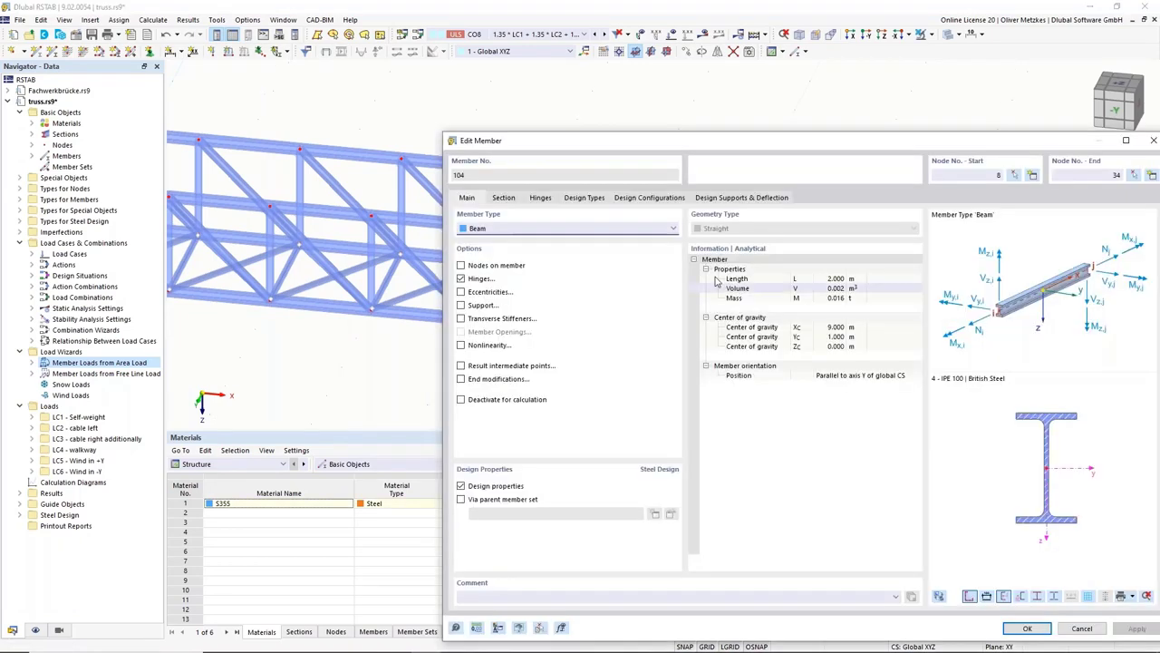
pyautogui.click(480, 279)
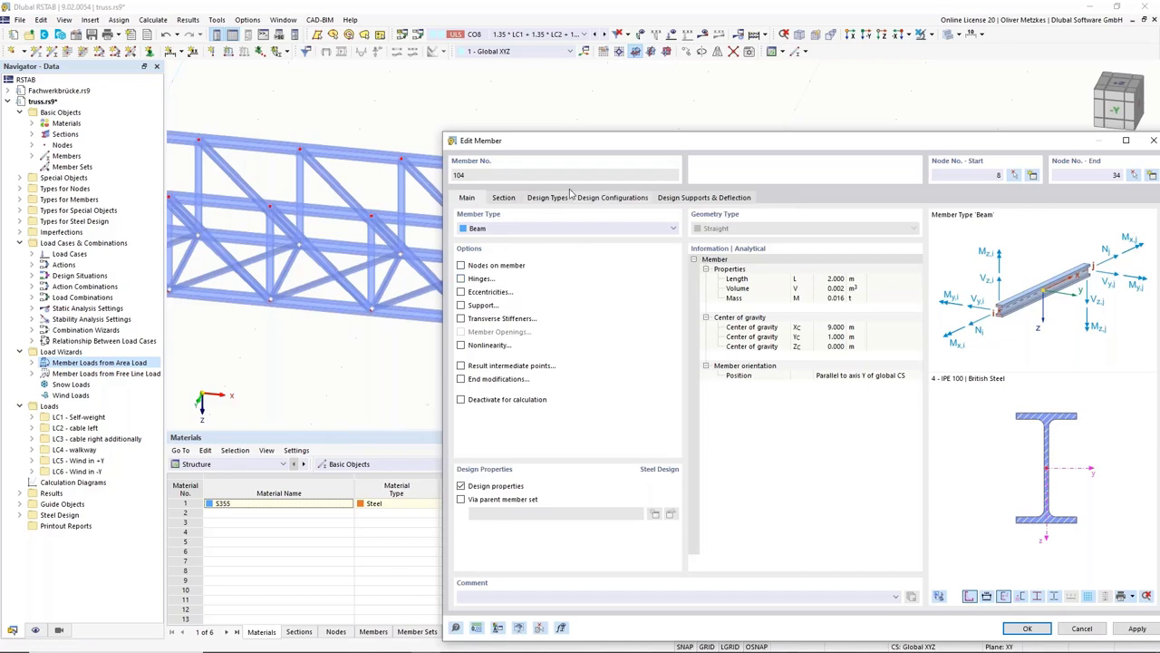
pyautogui.moveTo(571, 145); pyautogui.dragTo(501, 155)
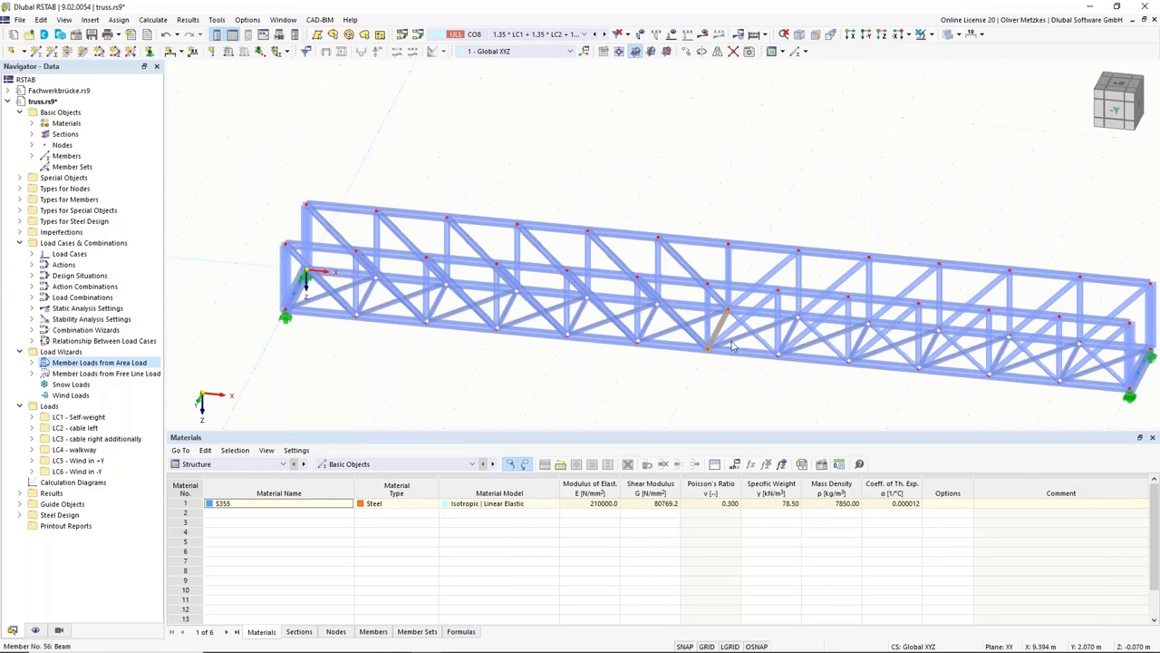
# Assign member hinge 1 (Local xyz) to the member start of the four chord members in the bridge's first bay
pyautogui.moveTo(754, 337); pyautogui.dragTo(368, 361, button='middle')
pyautogui.press('F6')
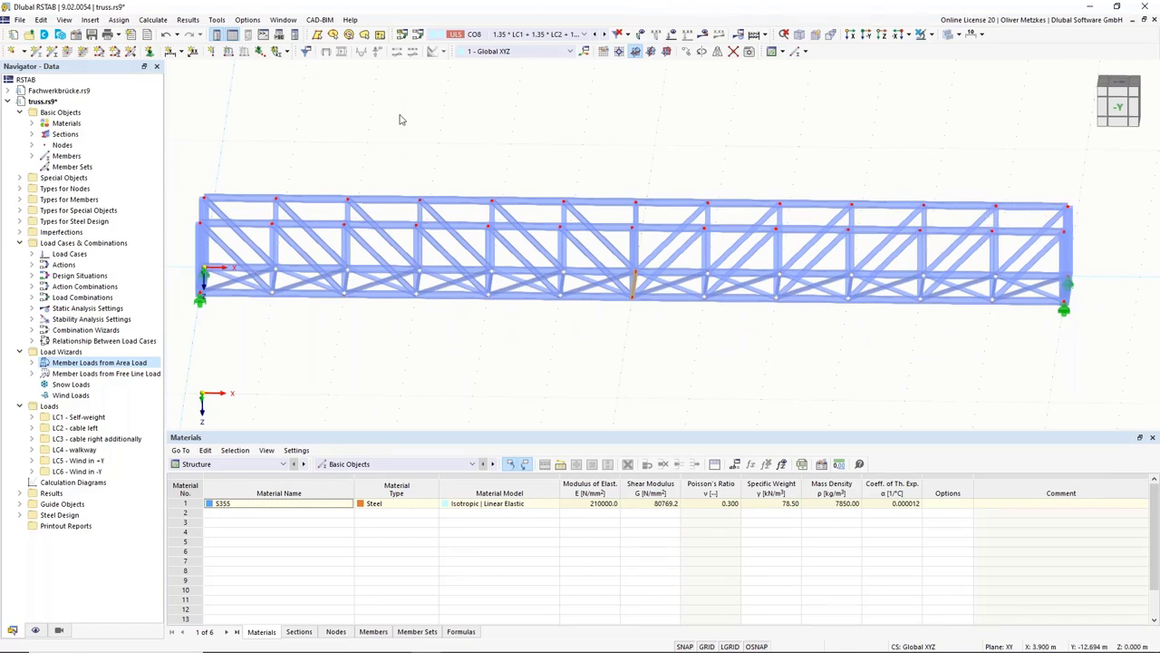
pyautogui.click(228, 270)
pyautogui.scroll(3, 215, 263)
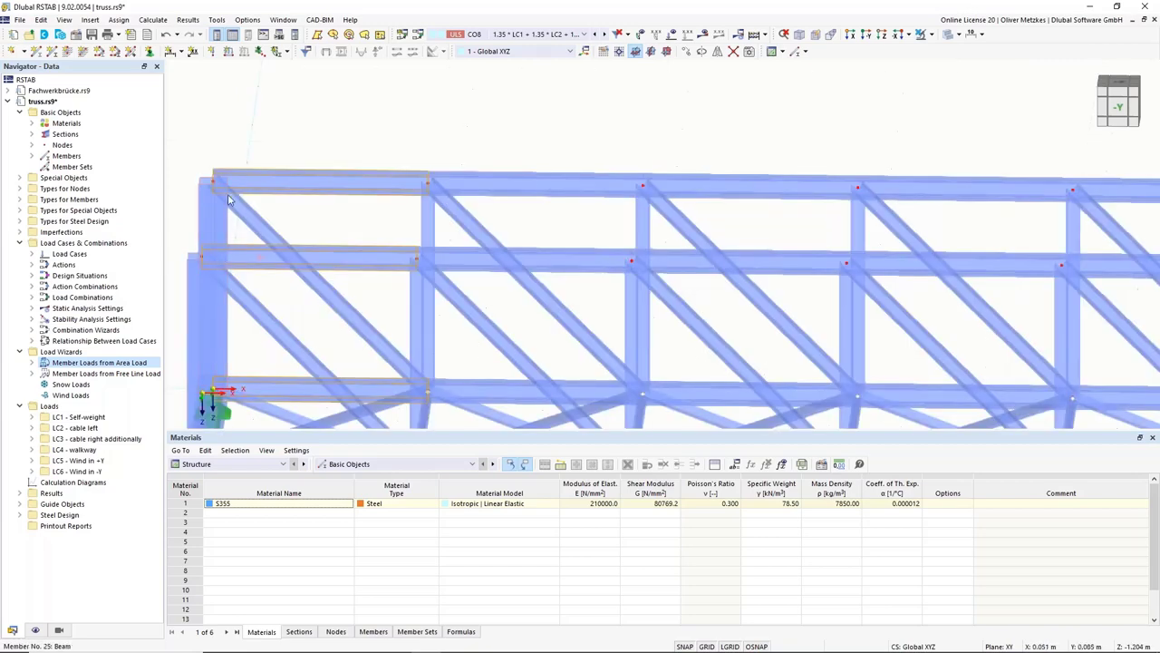
pyautogui.scroll(-5, 372, 238)
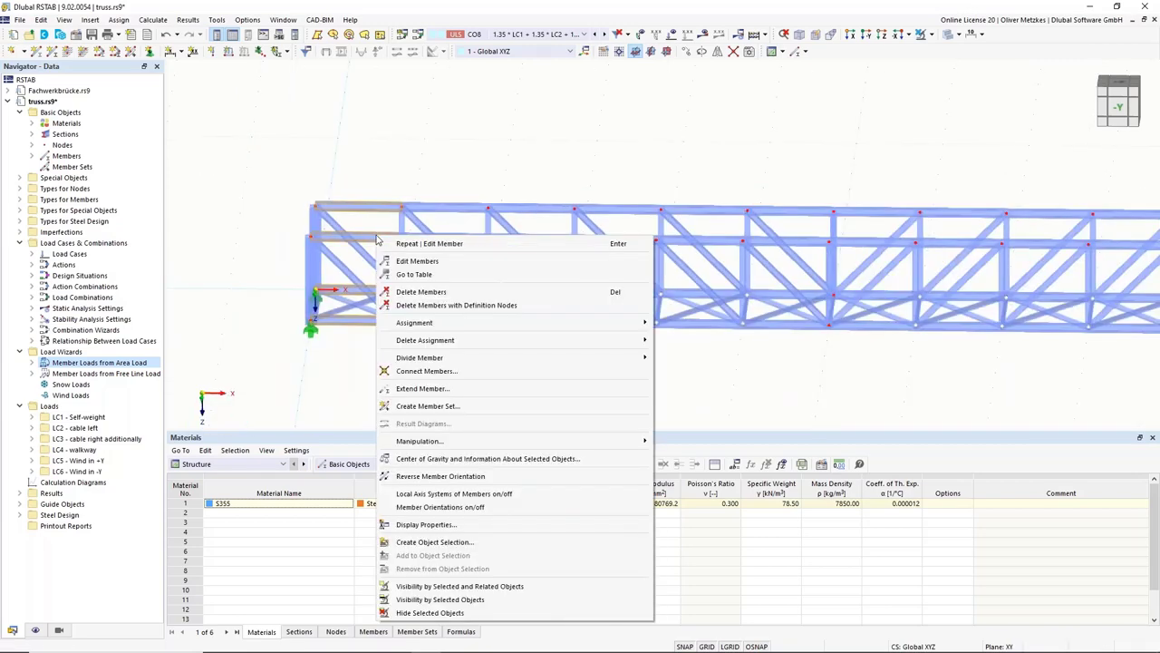
pyautogui.click(424, 259)
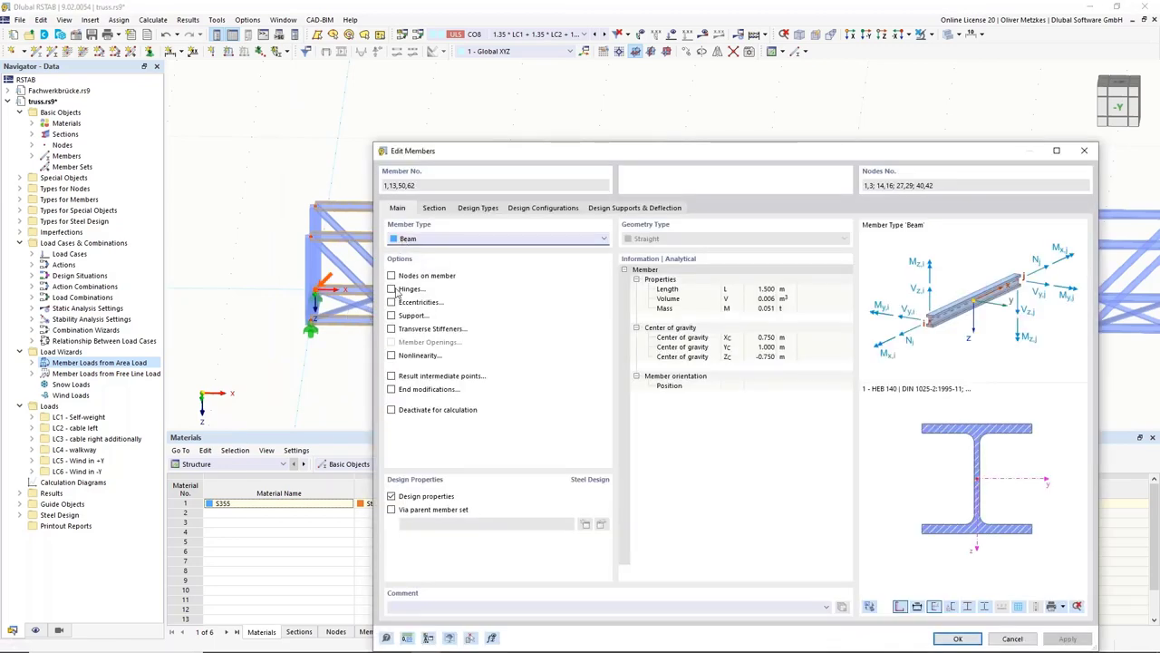
pyautogui.click(391, 288)
pyautogui.click(470, 210)
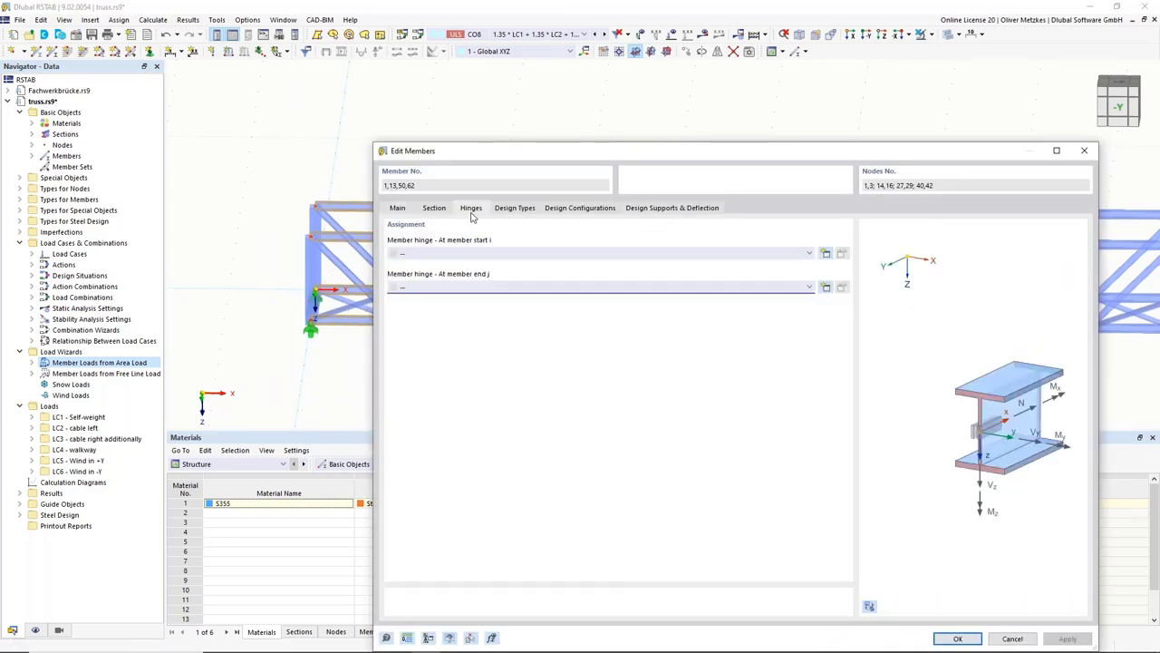
pyautogui.click(485, 254)
pyautogui.click(486, 267)
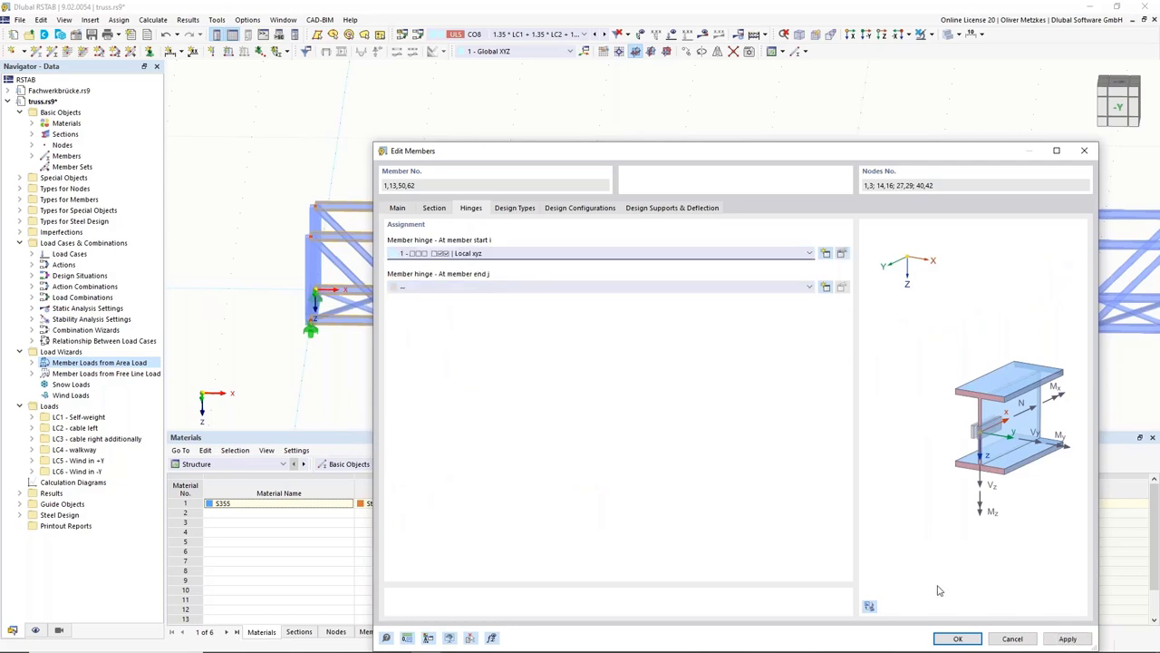
pyautogui.press('Return')
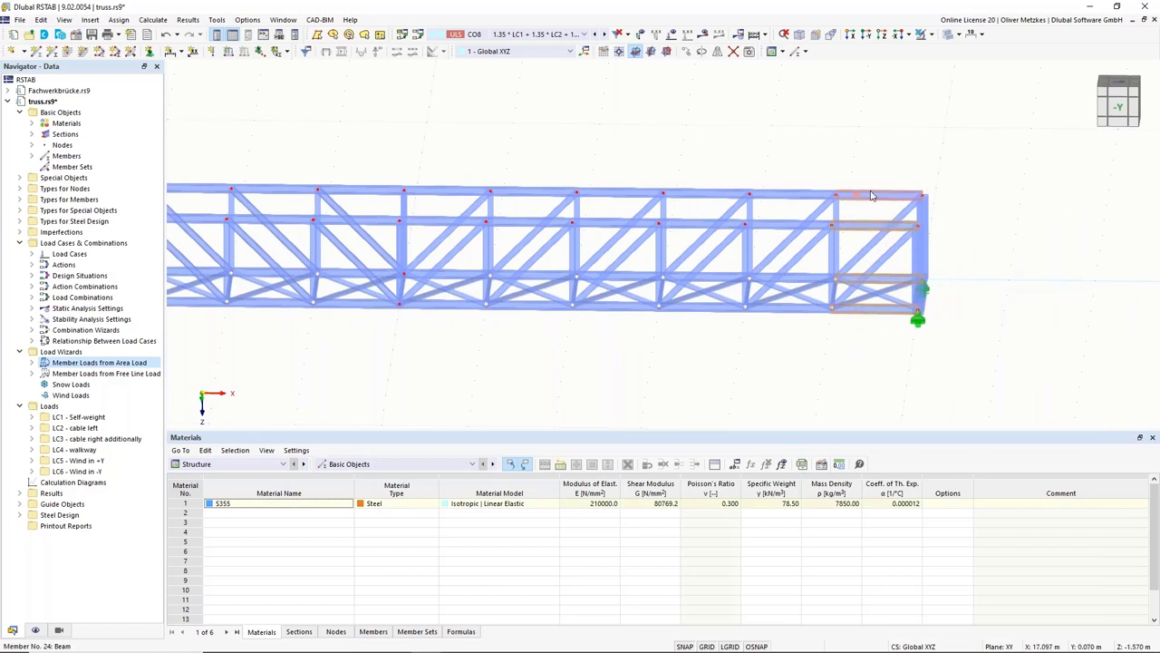
# Assign member hinge 1 (Local xyz) to the member end of the four chord members in the bridge's last bay
pyautogui.rightClick(871, 196)
pyautogui.click(904, 216)
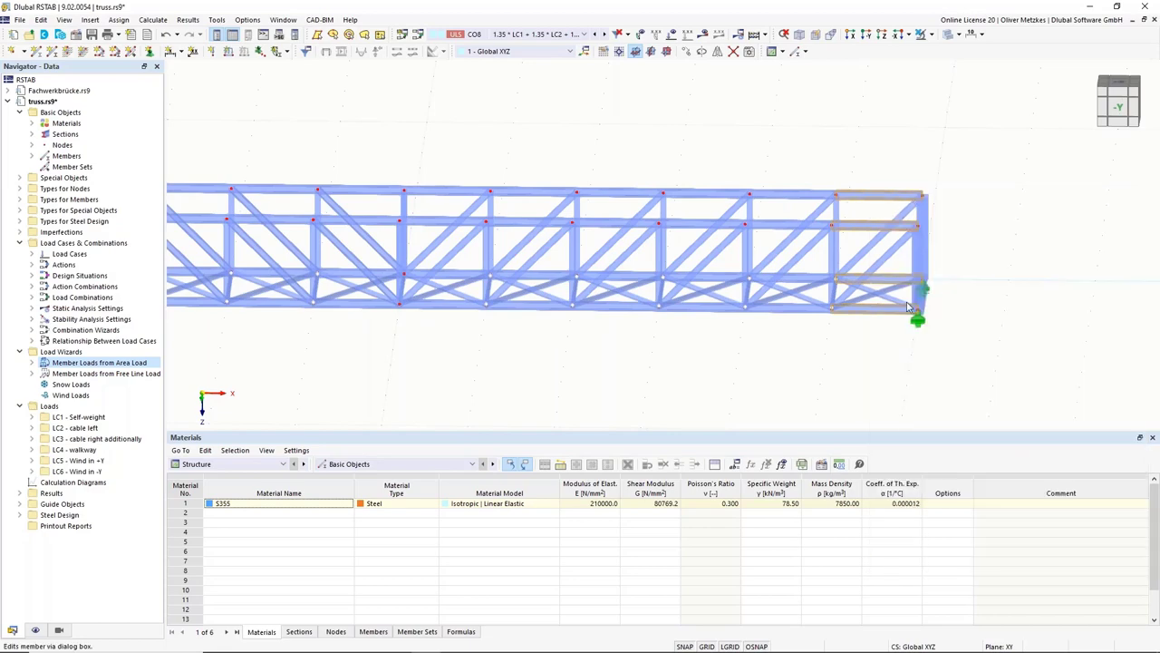
pyautogui.click(411, 288)
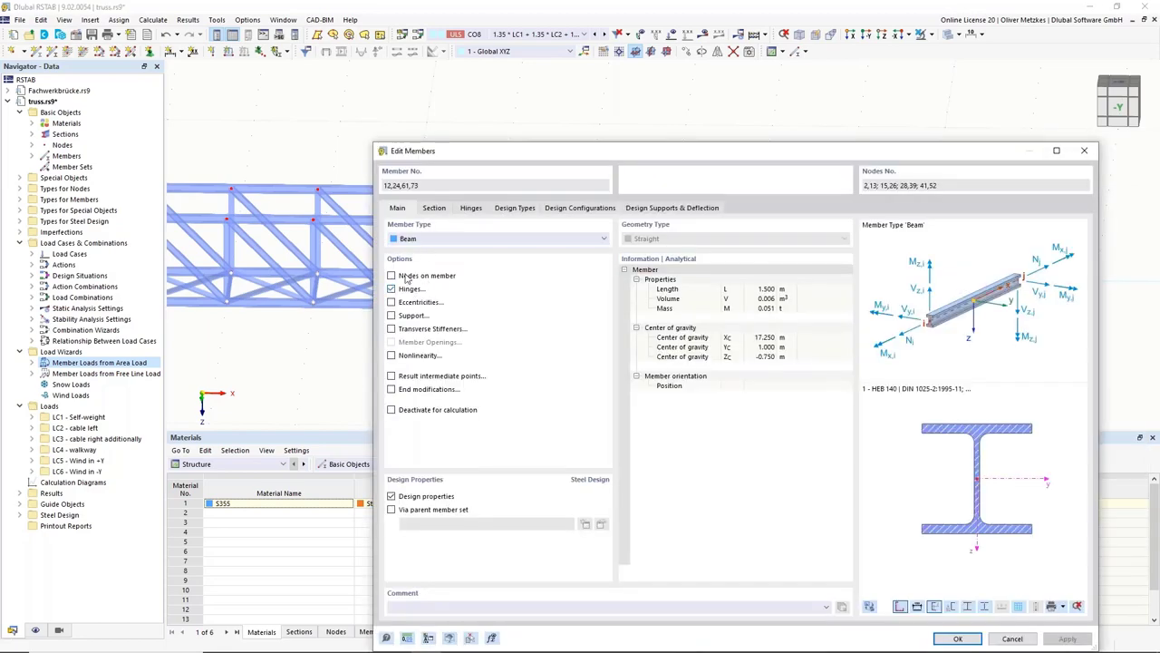
pyautogui.click(470, 208)
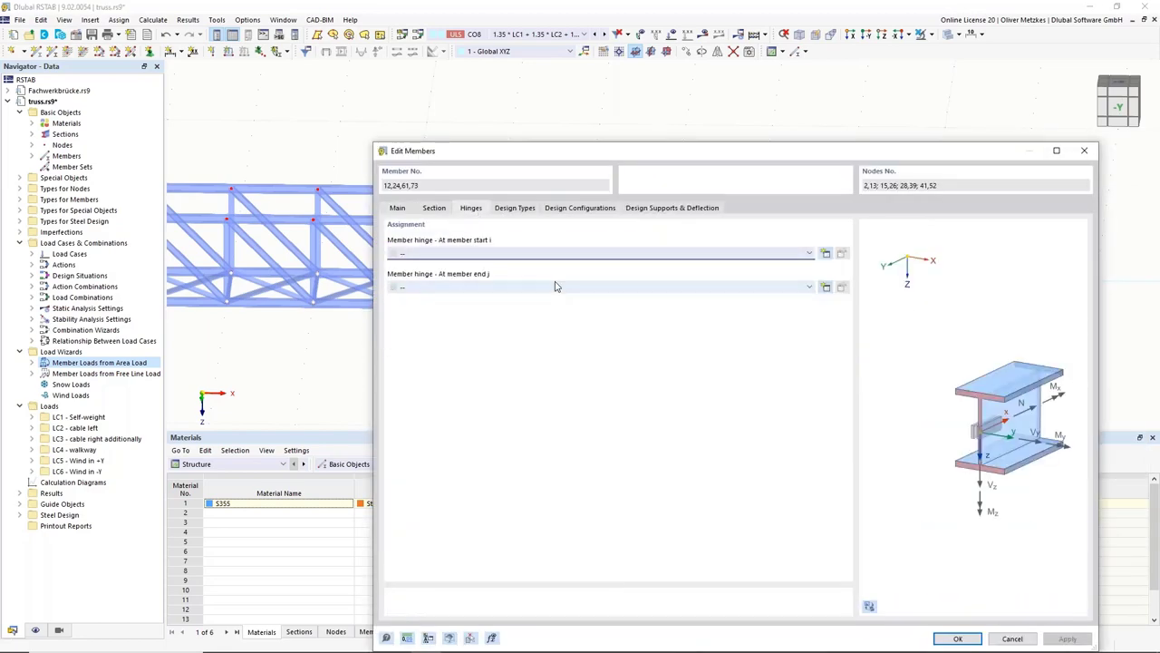
pyautogui.click(480, 289)
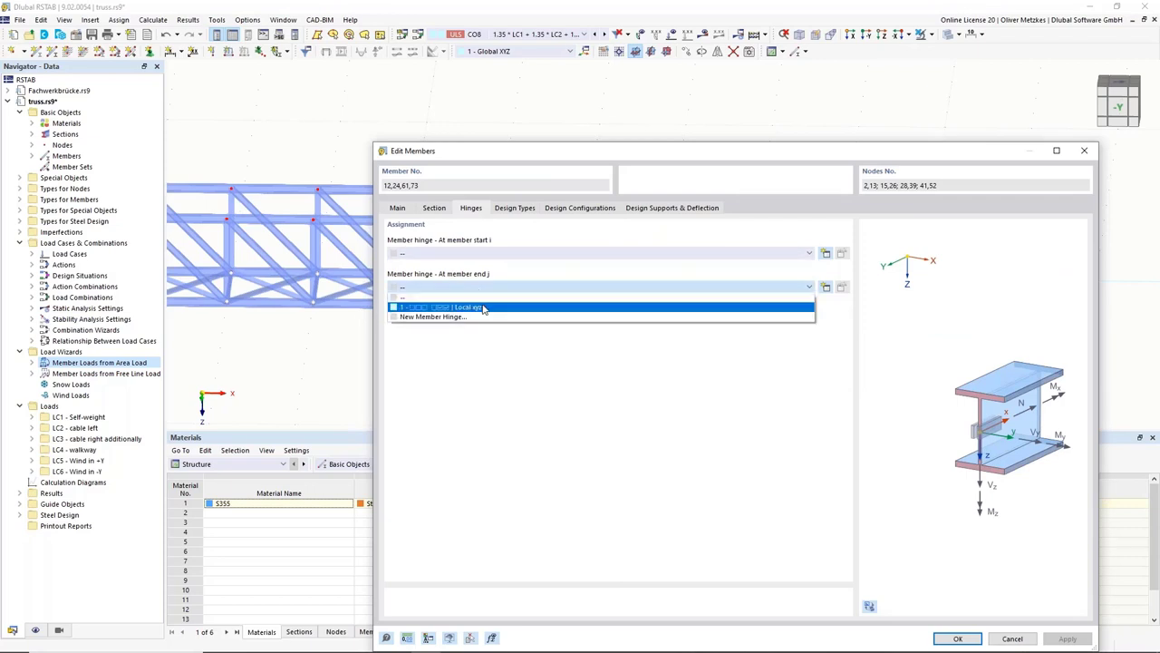
pyautogui.click(483, 308)
pyautogui.click(976, 638)
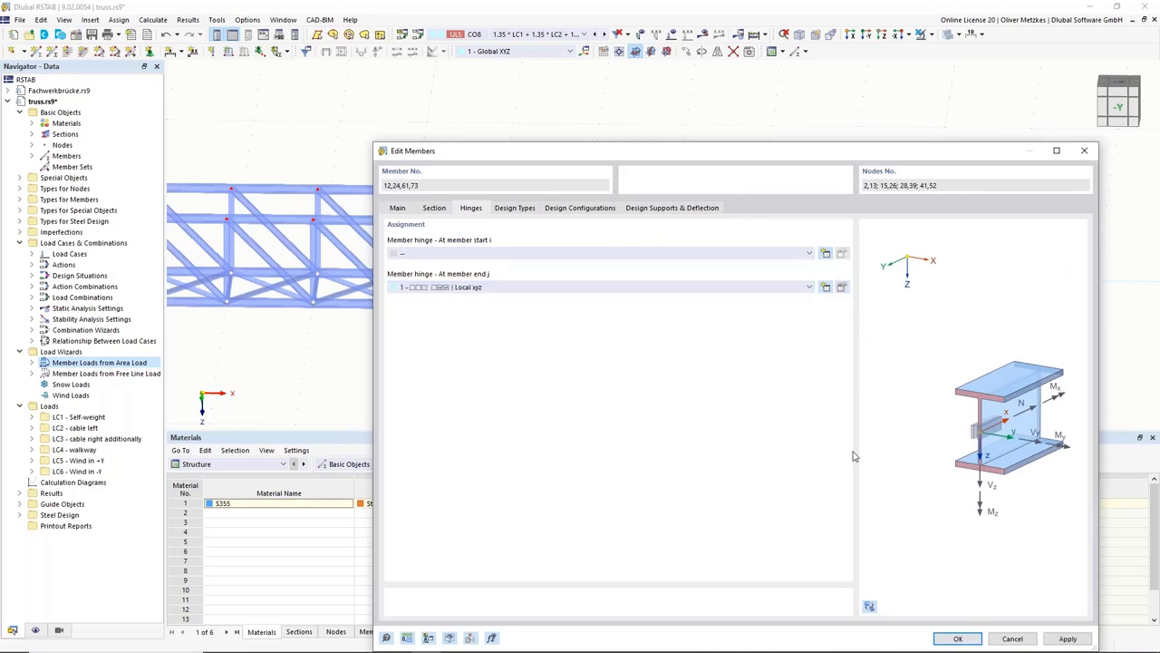
# Recalculate design situation DS1 and check the minimum critical load factor with its governing combination in the results summary
pyautogui.moveTo(546, 256); pyautogui.dragTo(449, 281, button='middle')
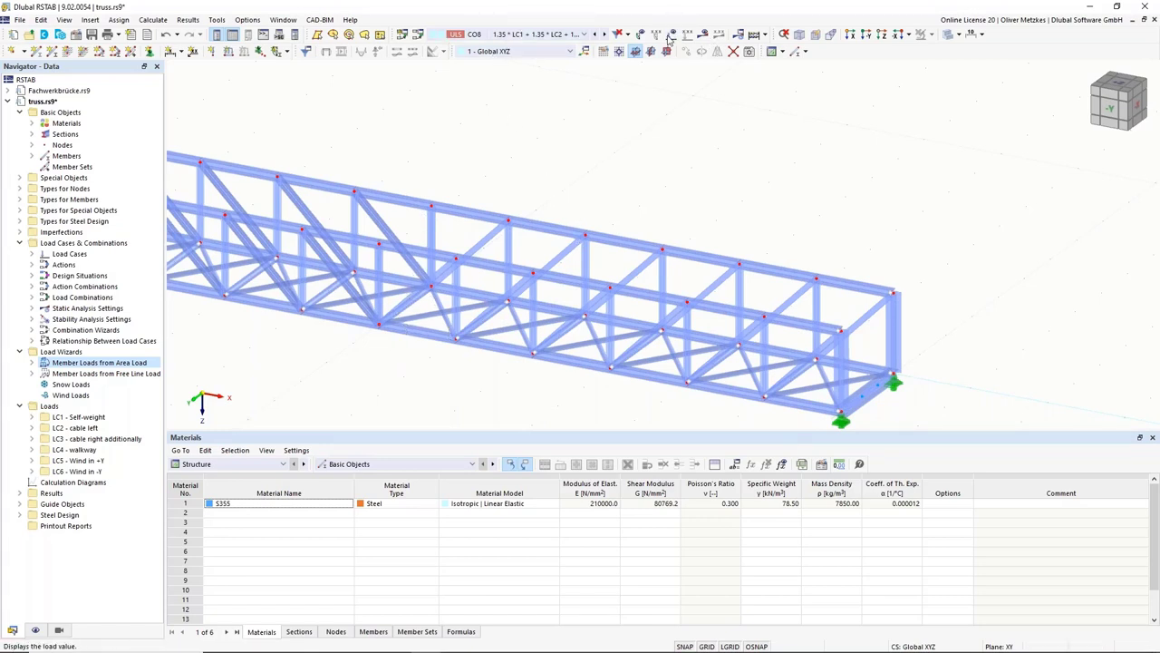
pyautogui.click(544, 34)
pyautogui.click(512, 104)
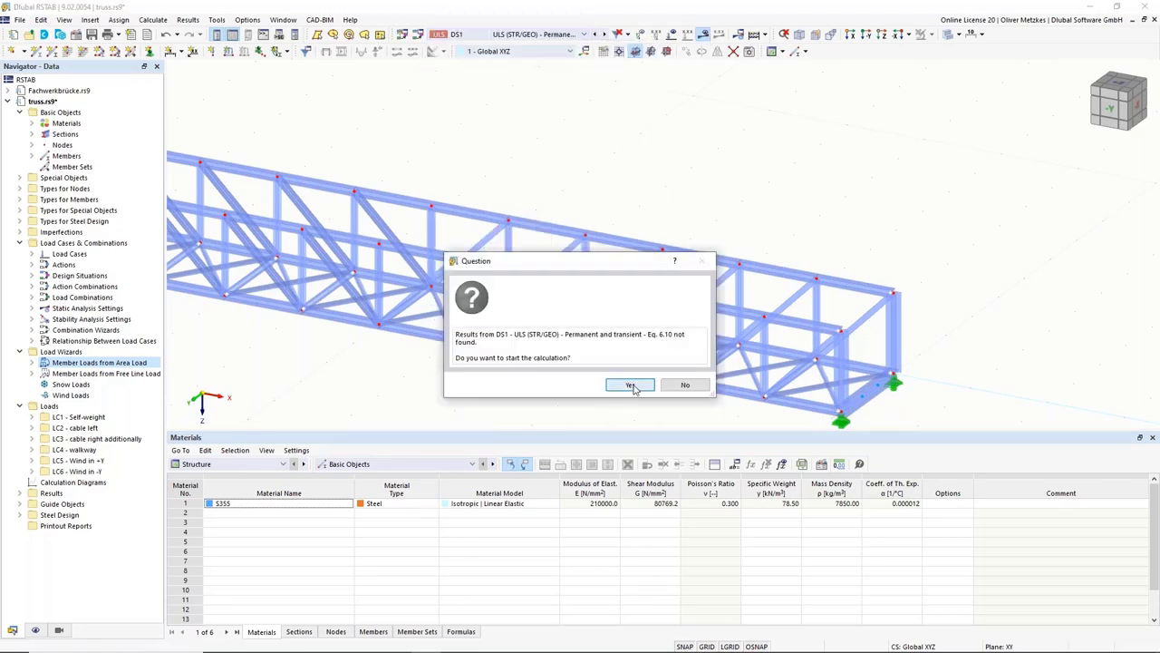
pyautogui.click(630, 385)
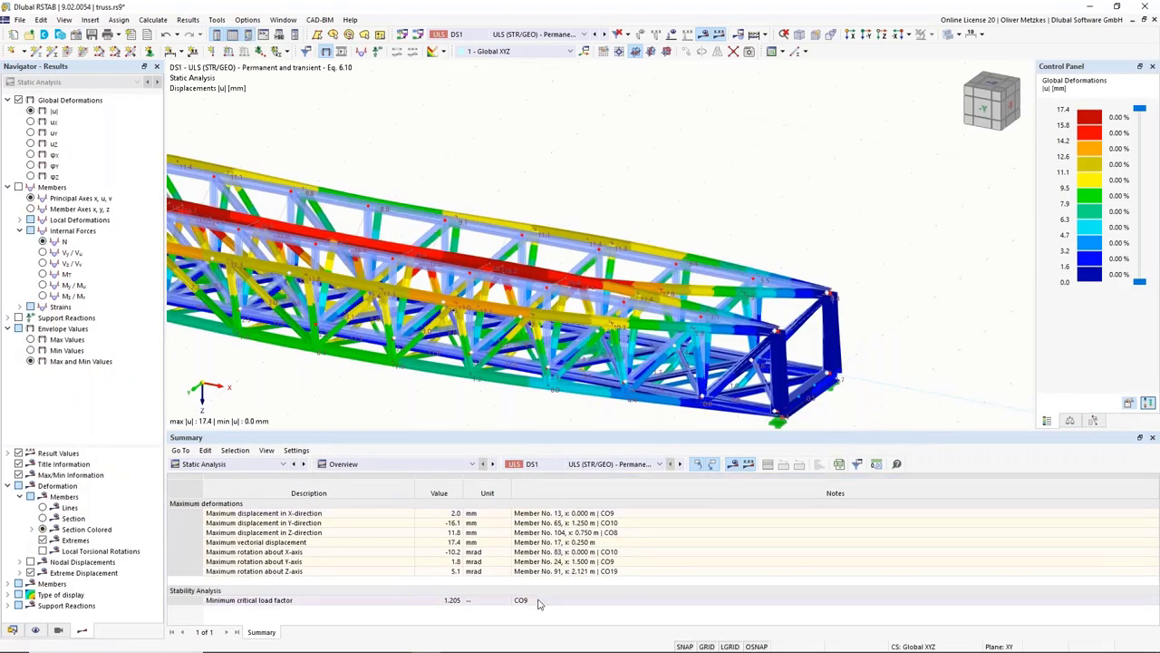
pyautogui.click(509, 599)
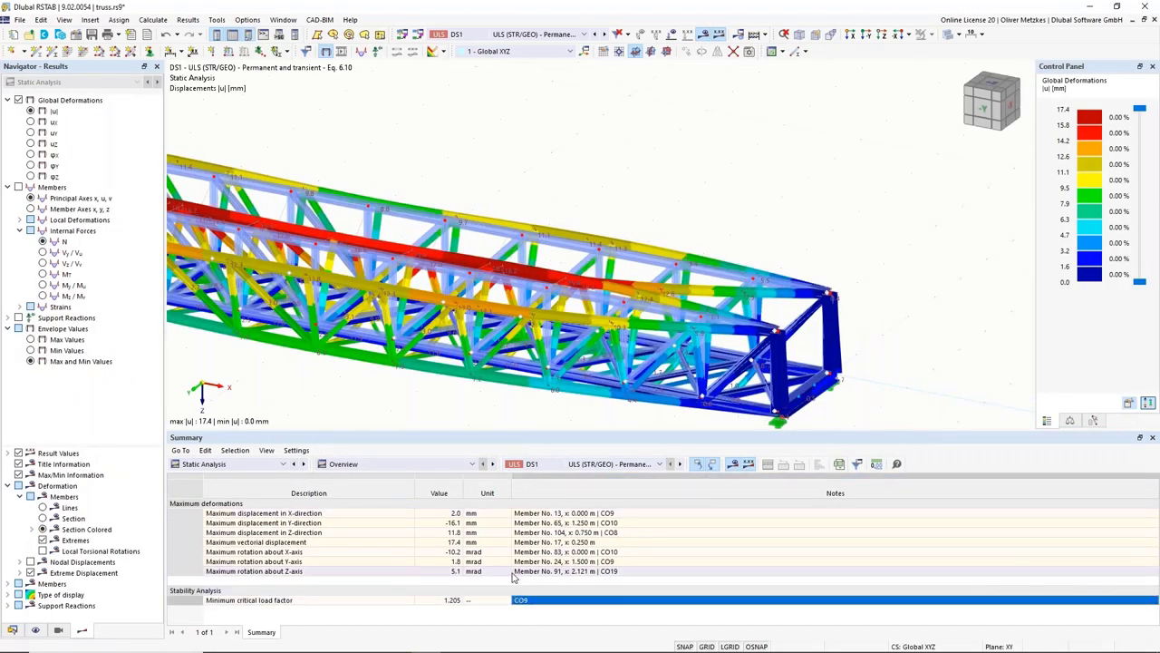
pyautogui.click(441, 601)
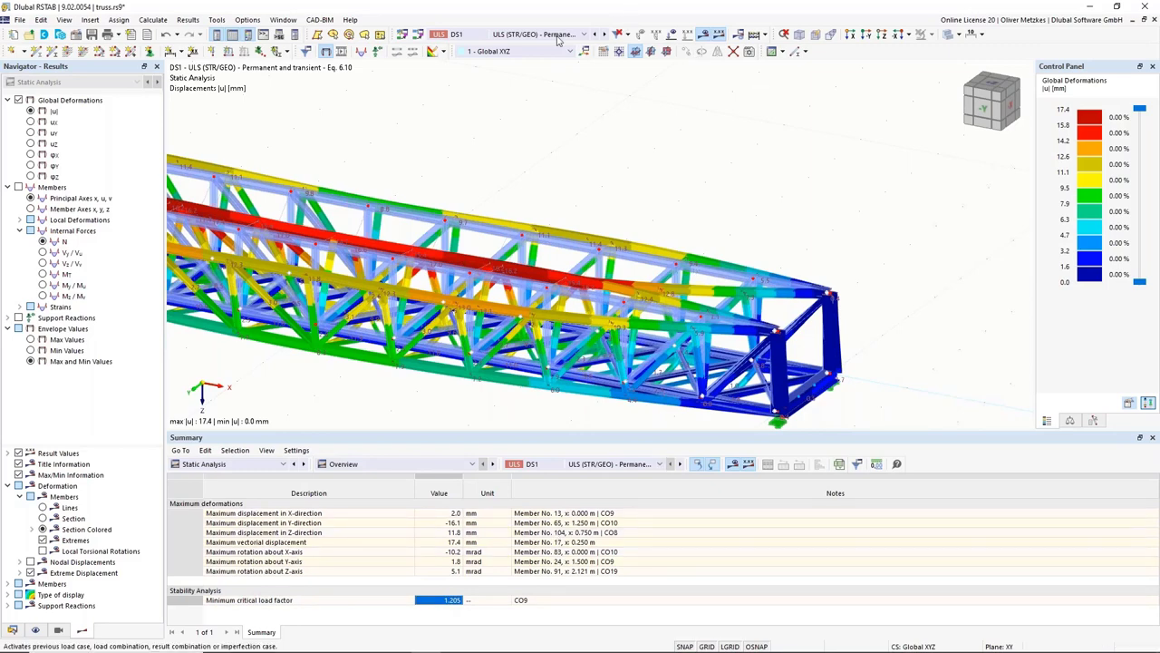
# Switch to the Stability Analysis results of CO9 and examine mode shape 1 and its critical load factor
pyautogui.click(584, 34)
pyautogui.click(549, 201)
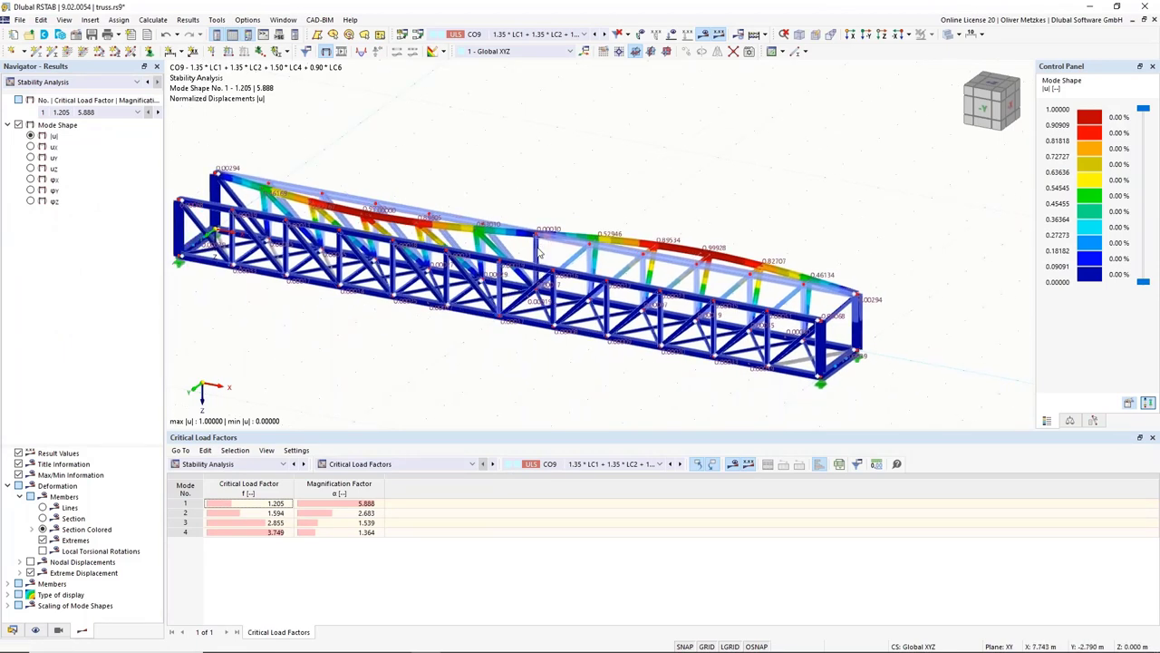
pyautogui.keyDown('ctrl'); pyautogui.moveTo(548, 210); pyautogui.dragTo(675, 201, button='middle'); pyautogui.keyUp('ctrl')
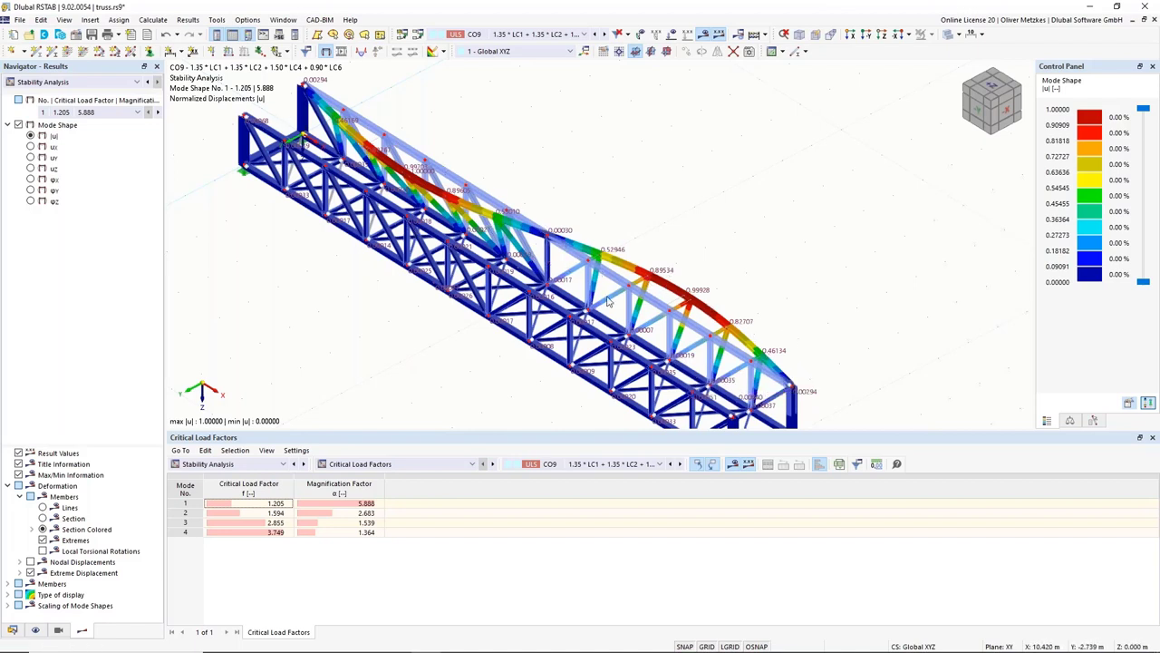
pyautogui.click(250, 506)
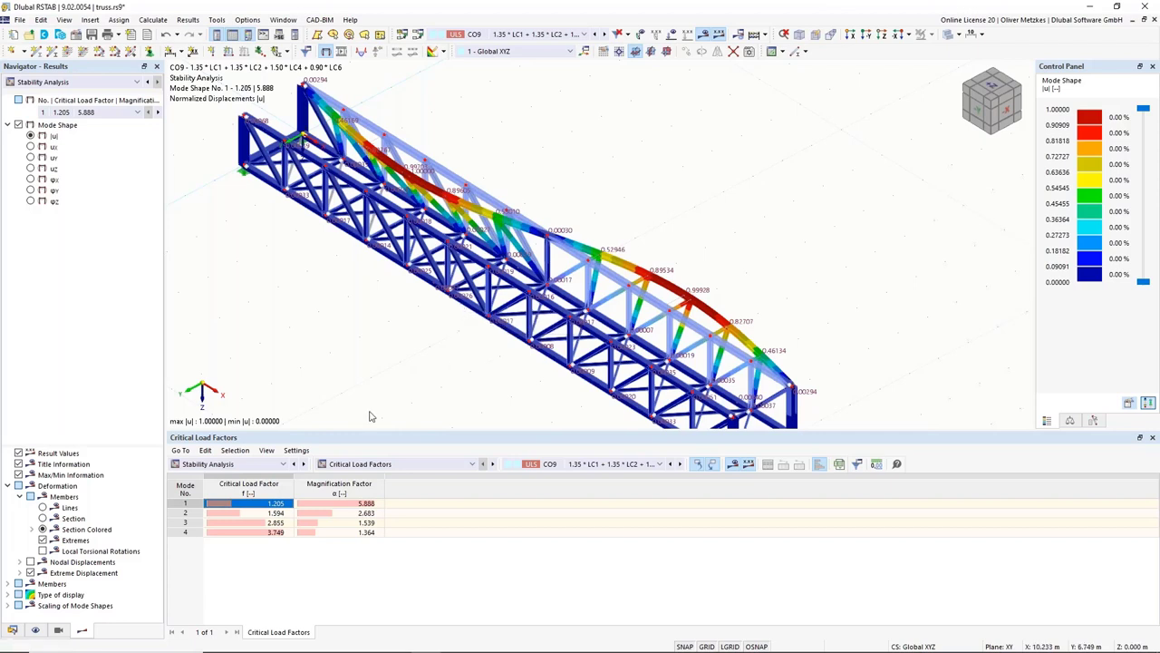
# Show the stability results table by member and view the whole bridge's mode shape from the side
pyautogui.click(407, 464)
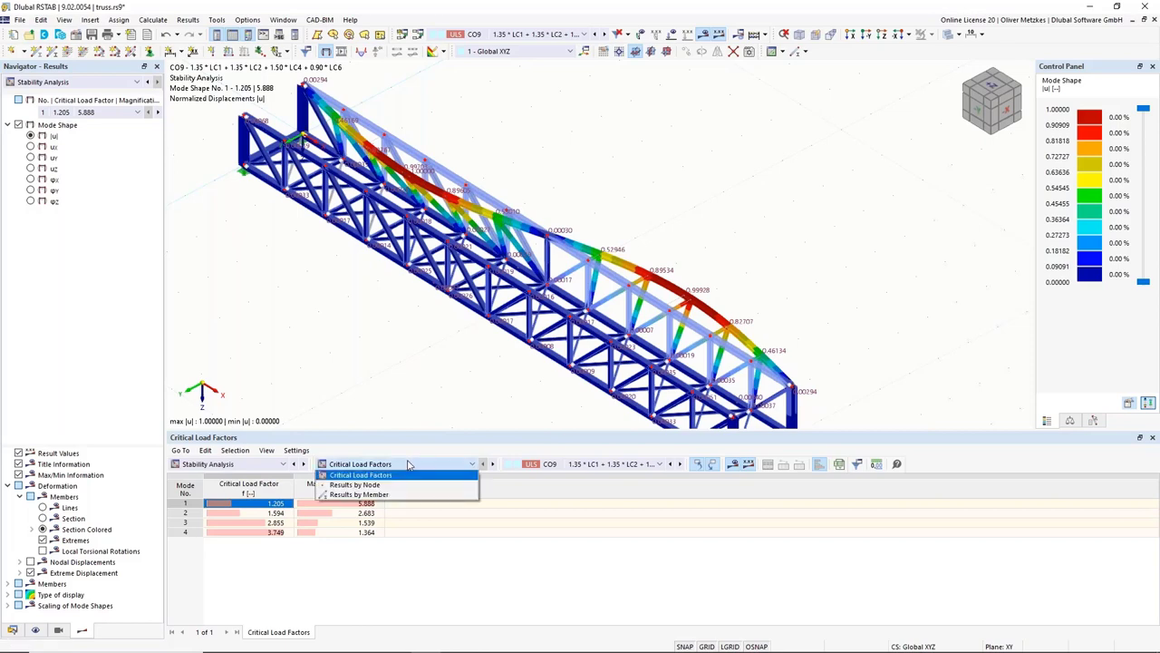
pyautogui.click(359, 494)
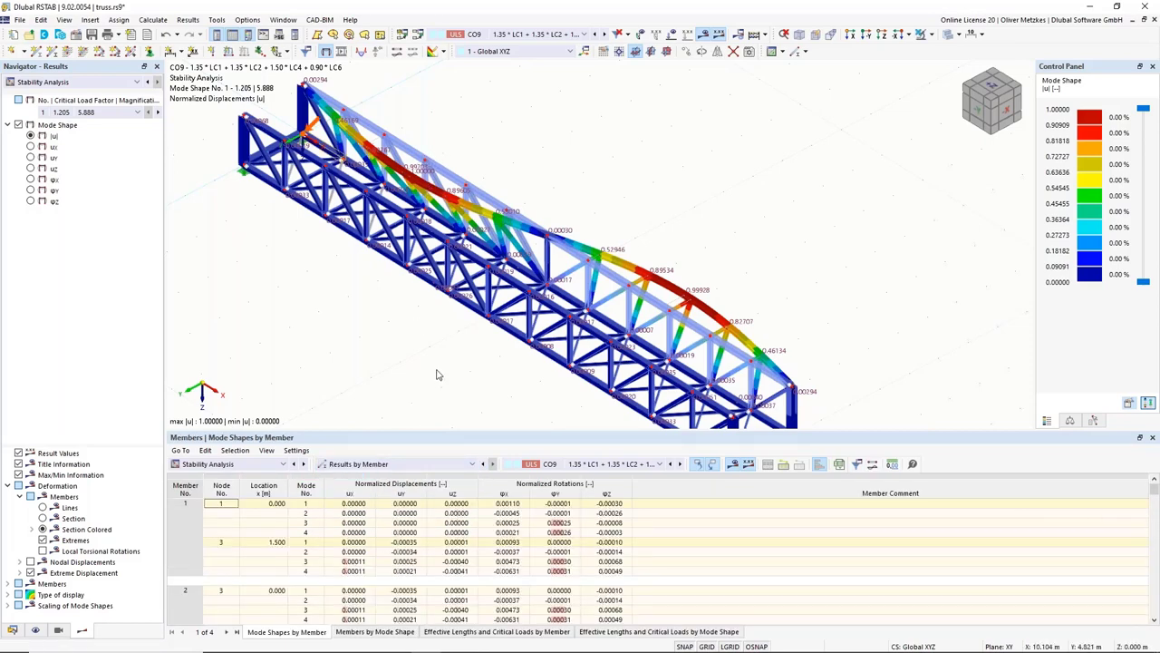
pyautogui.keyDown('ctrl'); pyautogui.moveTo(446, 373); pyautogui.dragTo(563, 157, button='middle'); pyautogui.keyUp('ctrl')
pyautogui.scroll(-2, 564, 156)
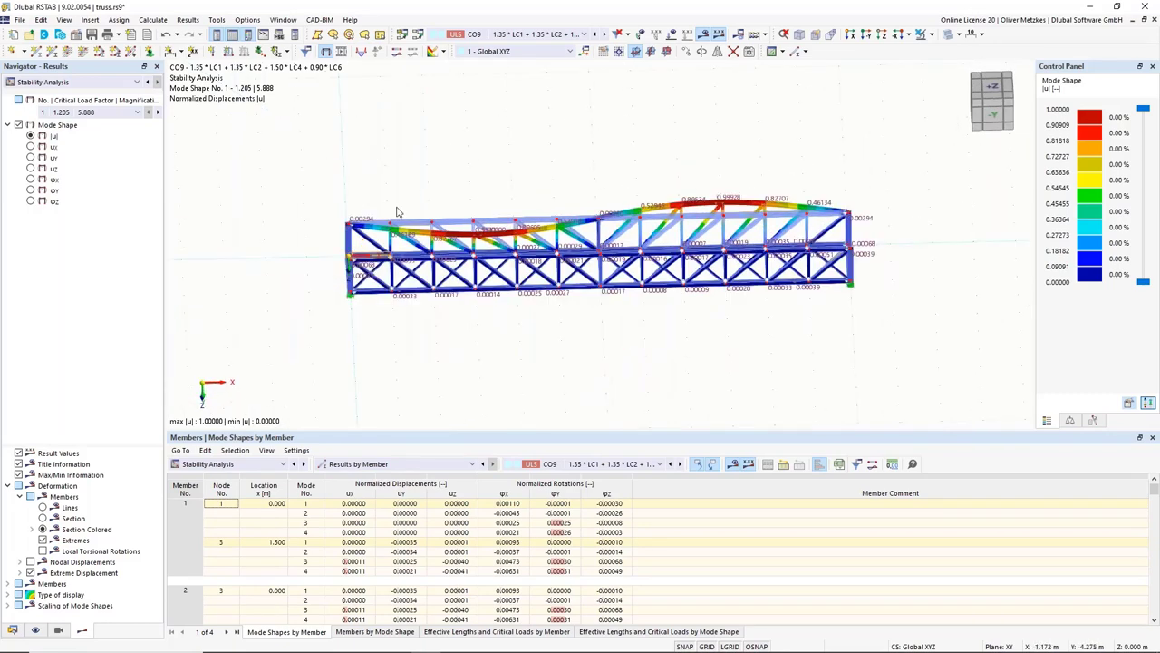
# Isolate top chord members 13 to 24 by selected and related objects, and show their effective lengths and critical loads by mode shape
pyautogui.moveTo(303, 181); pyautogui.dragTo(891, 233)
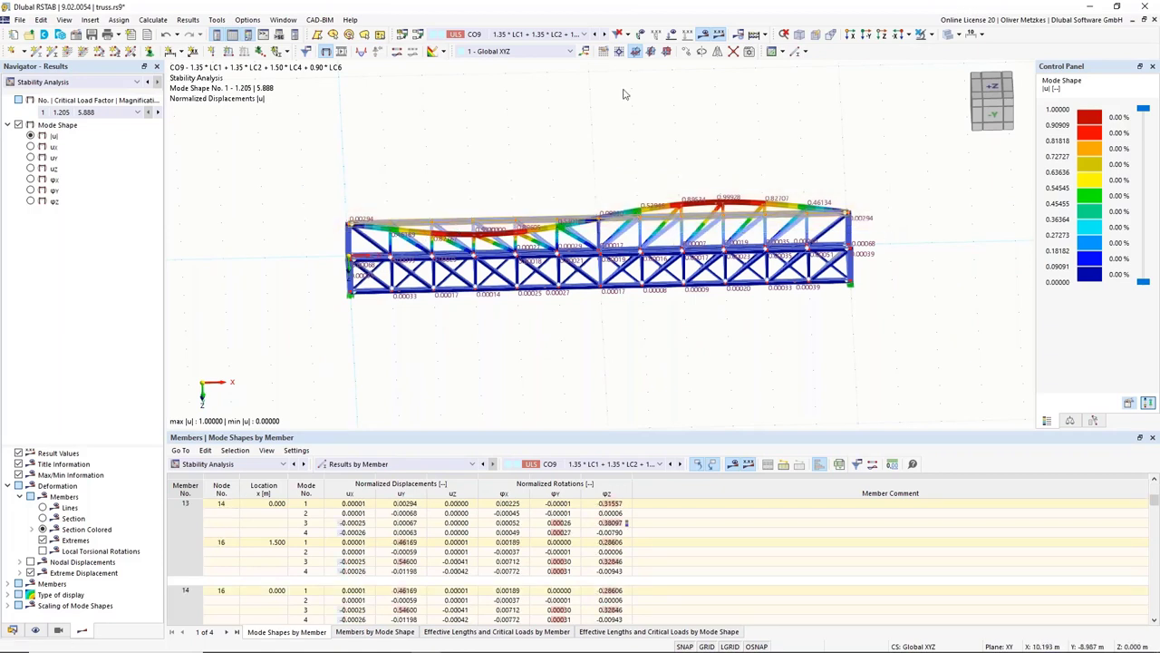
pyautogui.click(925, 34)
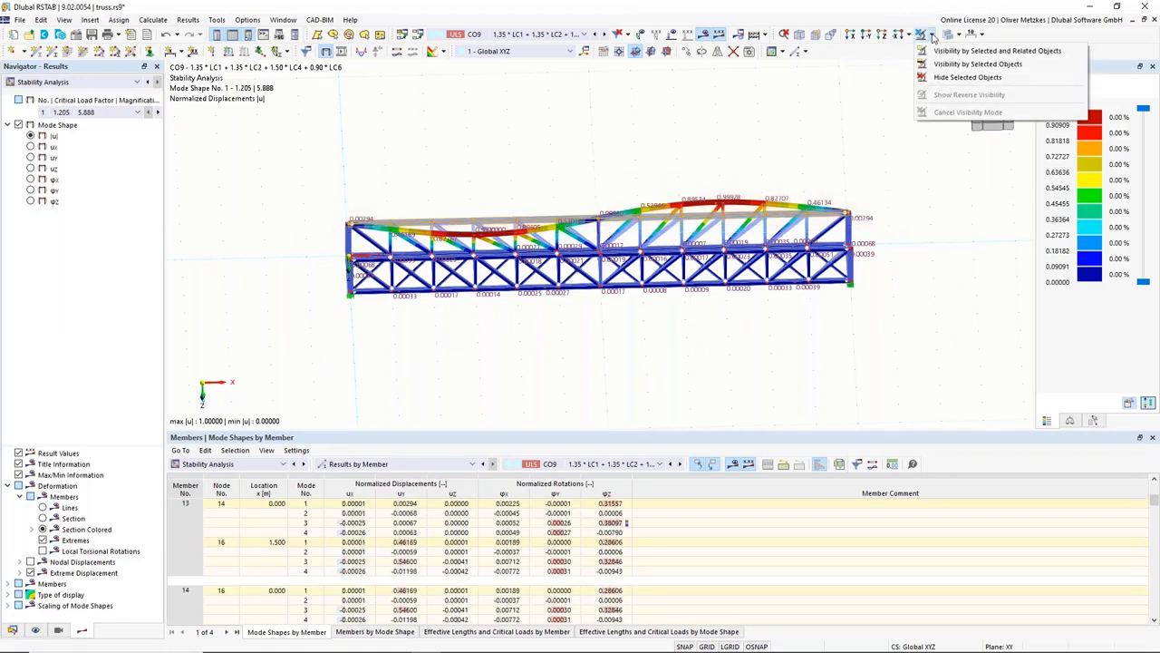
pyautogui.click(937, 51)
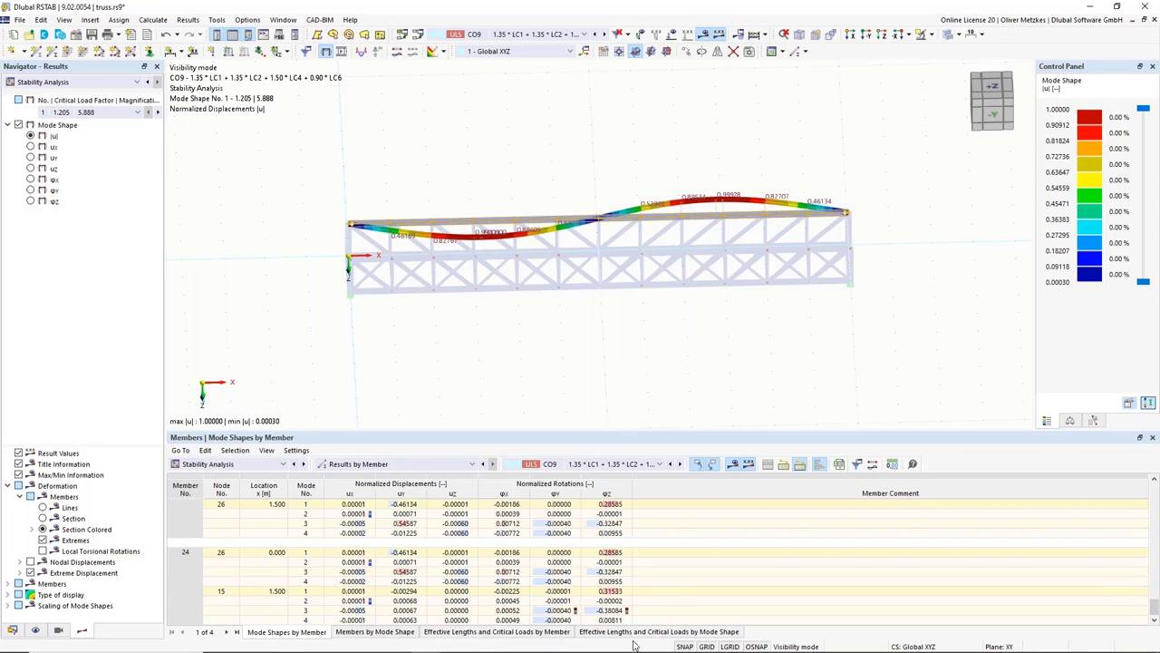
pyautogui.click(667, 634)
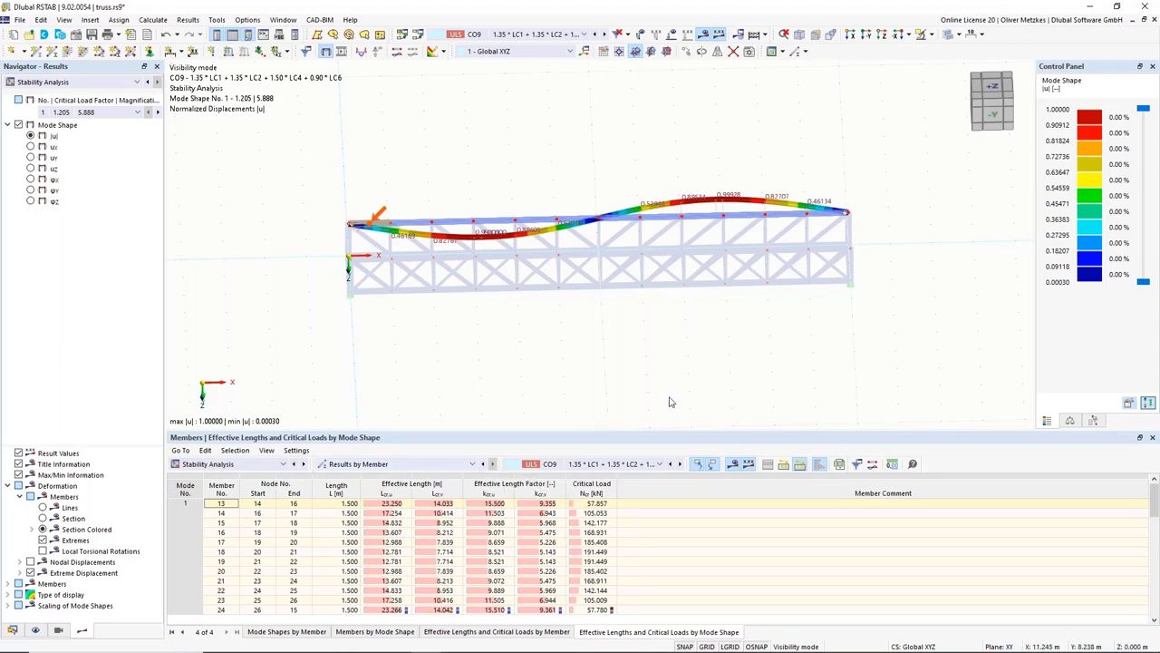
# Turn on the local axis systems of the members and examine the axes along the isolated top chord
pyautogui.keyDown('ctrl'); pyautogui.moveTo(657, 292); pyautogui.dragTo(602, 286, button='middle'); pyautogui.keyUp('ctrl')
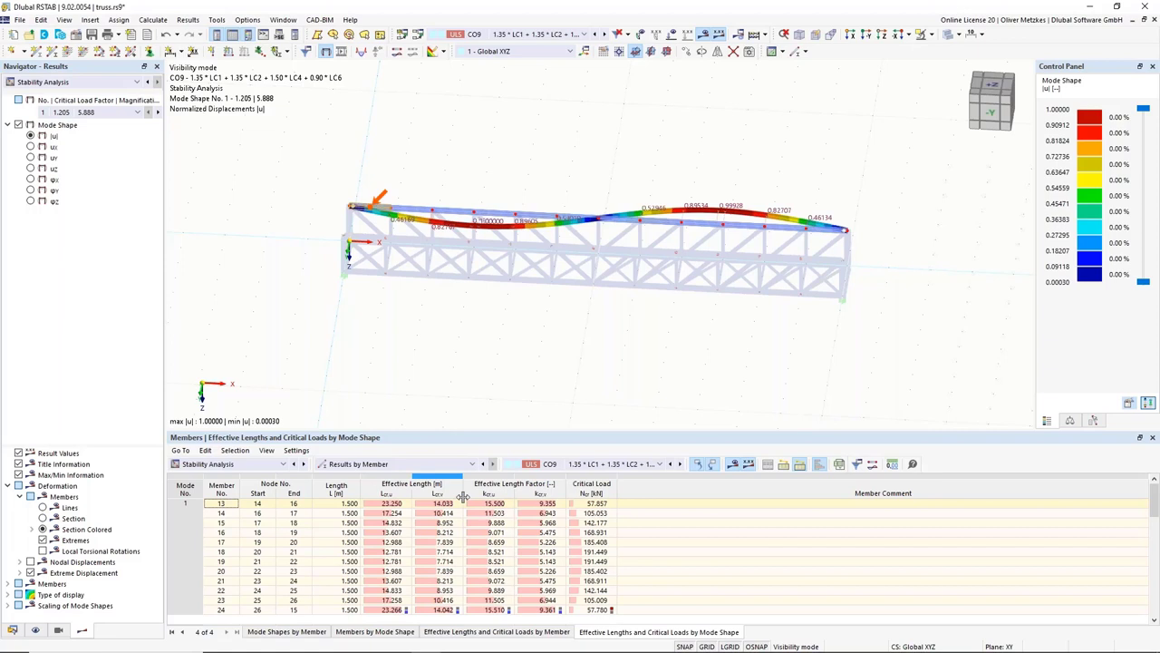
pyautogui.keyDown('ctrl'); pyautogui.moveTo(529, 169); pyautogui.dragTo(508, 157, button='middle'); pyautogui.keyUp('ctrl')
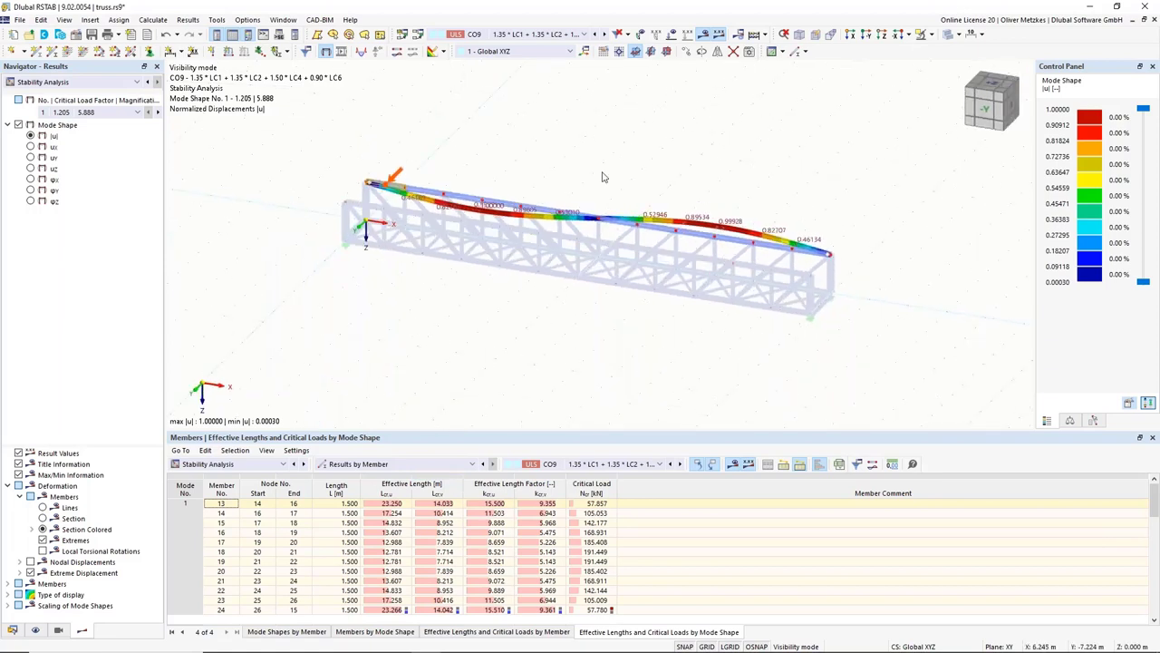
pyautogui.scroll(1, 555, 204)
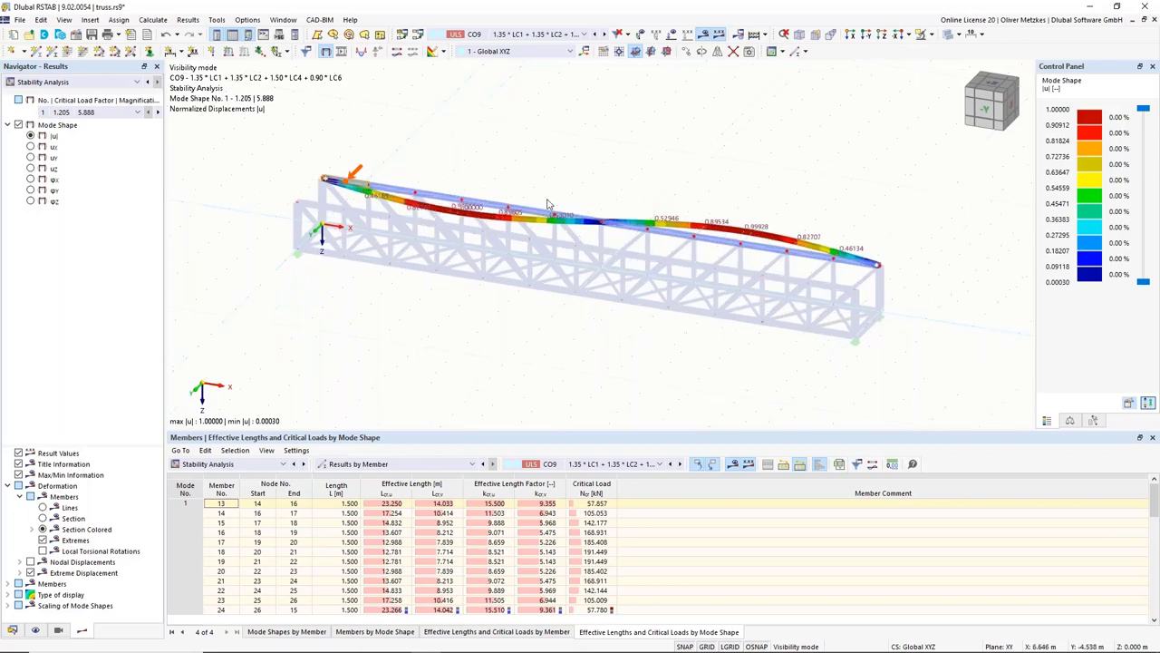
pyautogui.scroll(2, 547, 204)
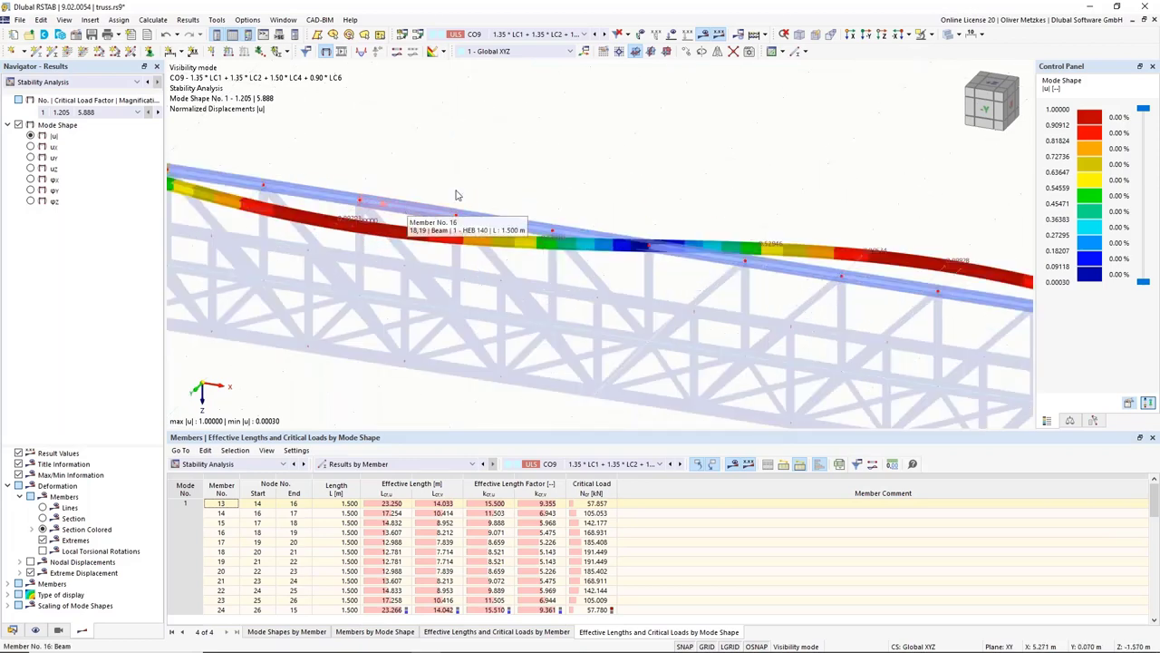
pyautogui.rightClick(405, 214)
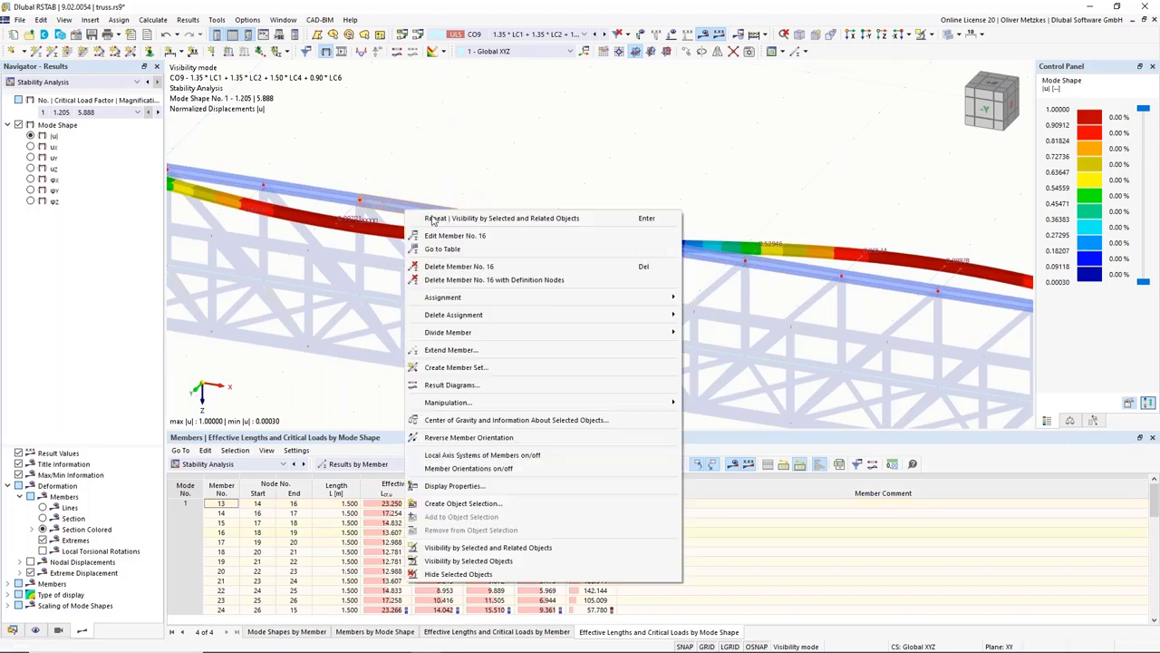
pyautogui.click(436, 454)
pyautogui.scroll(3, 408, 208)
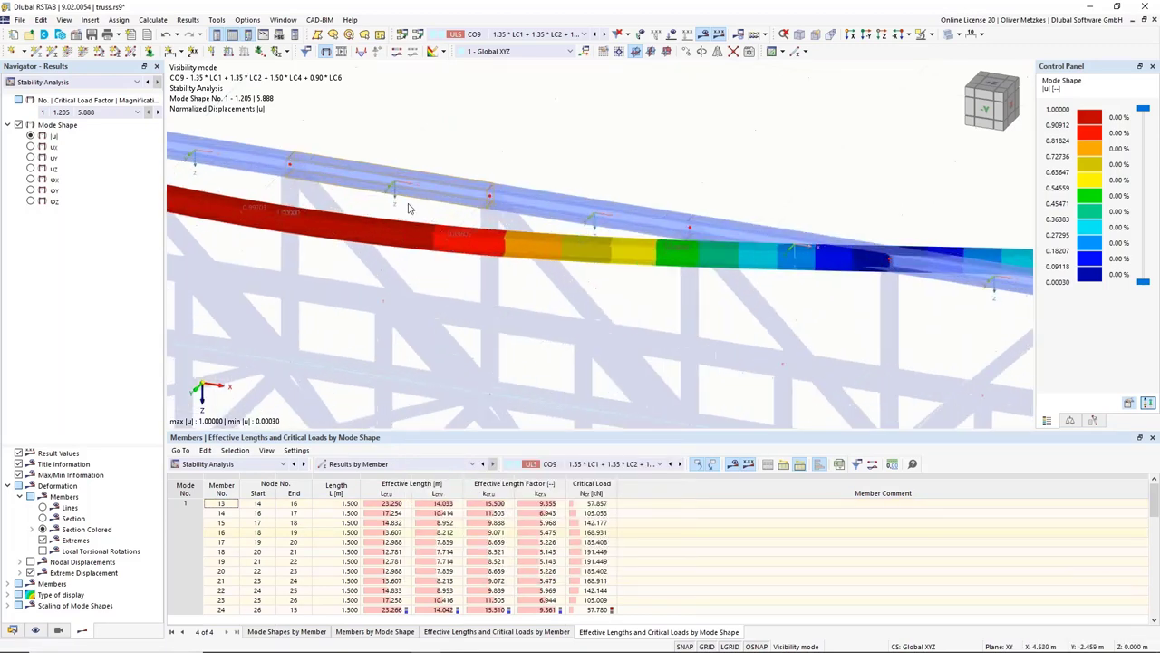
pyautogui.keyDown('ctrl'); pyautogui.moveTo(349, 204); pyautogui.dragTo(390, 210, button='middle'); pyautogui.keyUp('ctrl')
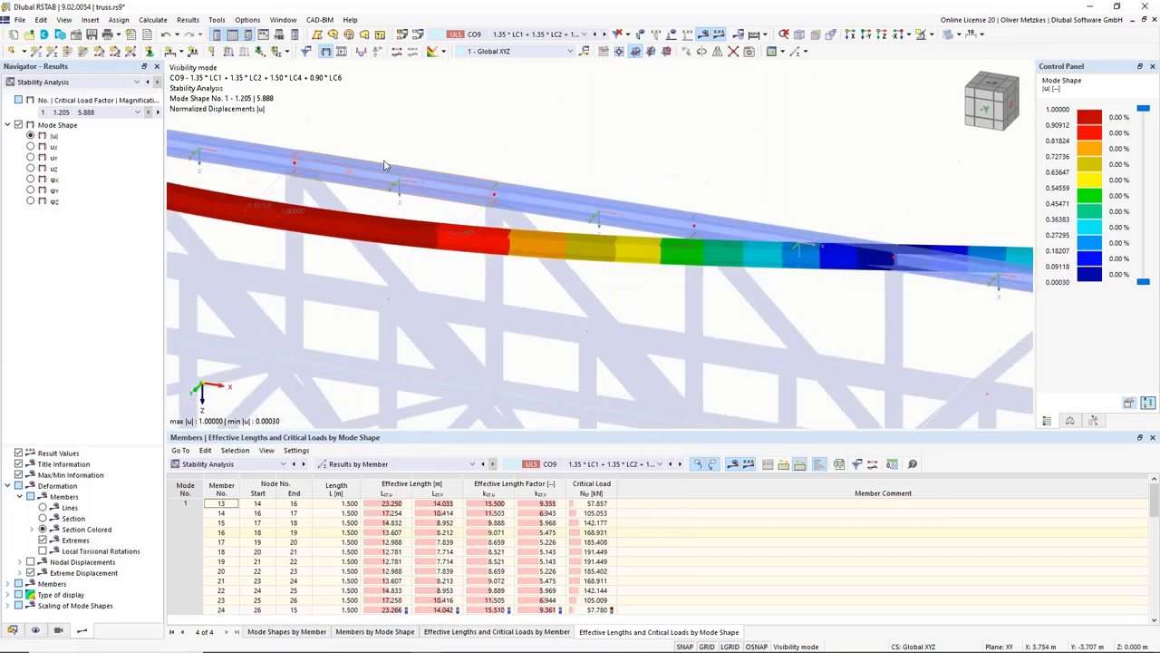
pyautogui.keyDown('ctrl'); pyautogui.moveTo(404, 210); pyautogui.dragTo(331, 217, button='middle'); pyautogui.keyUp('ctrl')
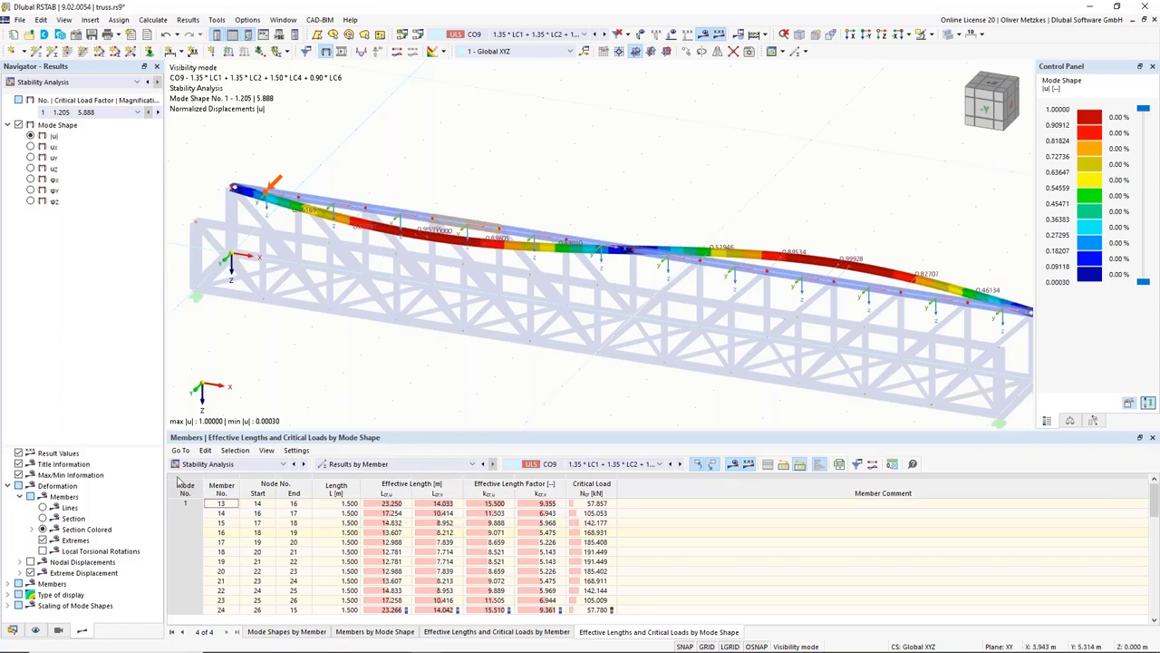
# Open the L 65x50x6 section for viewing and examine the orientation of its principal axes u and v
pyautogui.click(13, 631)
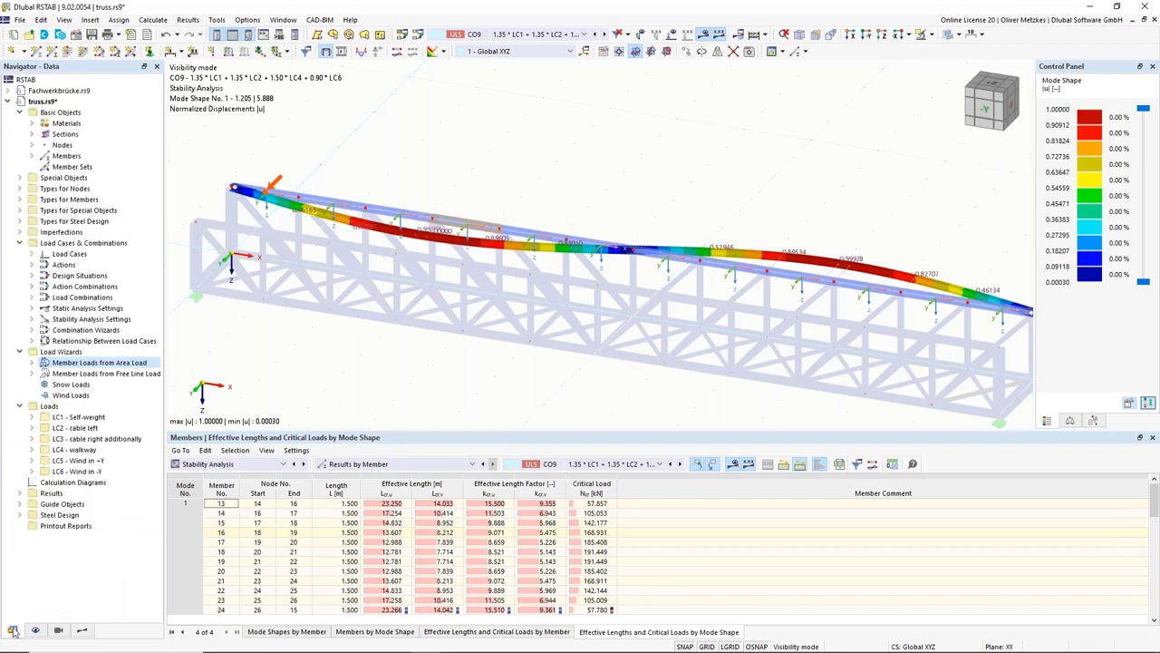
pyautogui.click(32, 134)
pyautogui.doubleClick(84, 188)
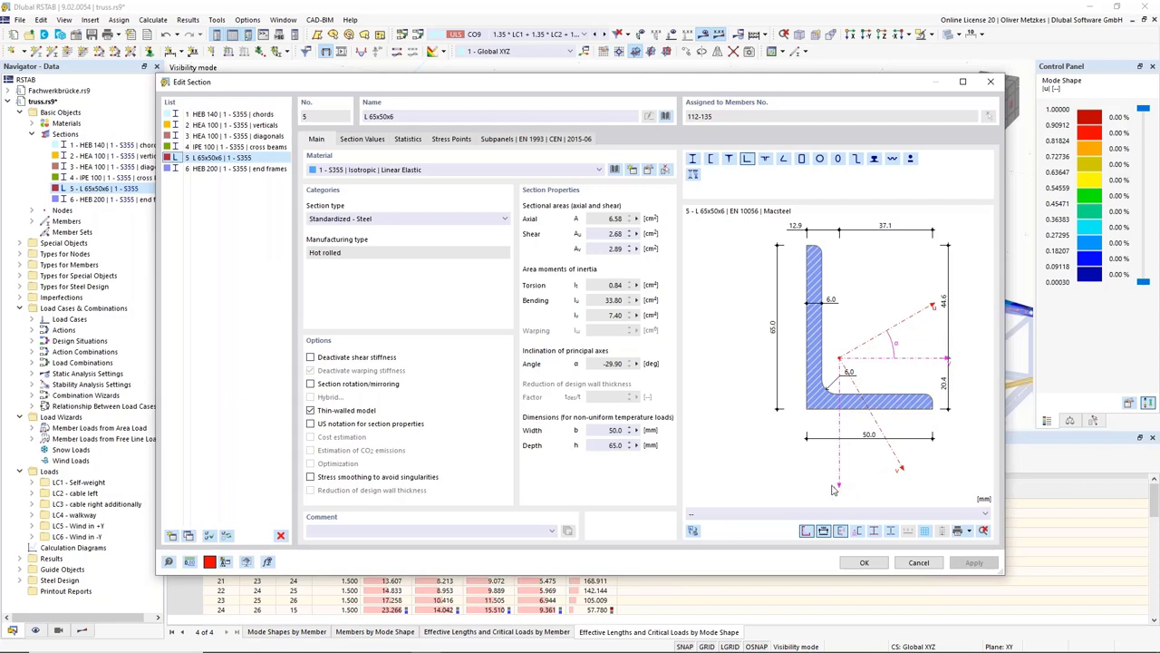
pyautogui.click(925, 565)
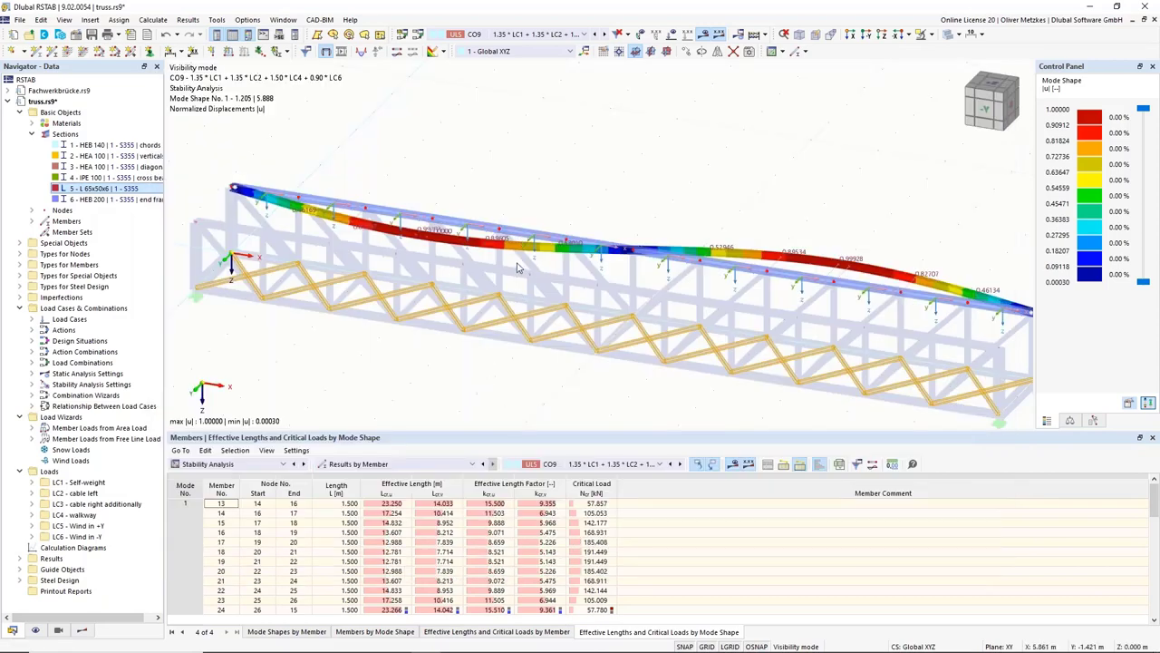
# Compare the effective lengths Lcr,v of the isolated top chord members, locating individual members between 14 and 21 in the model
pyautogui.click(436, 486)
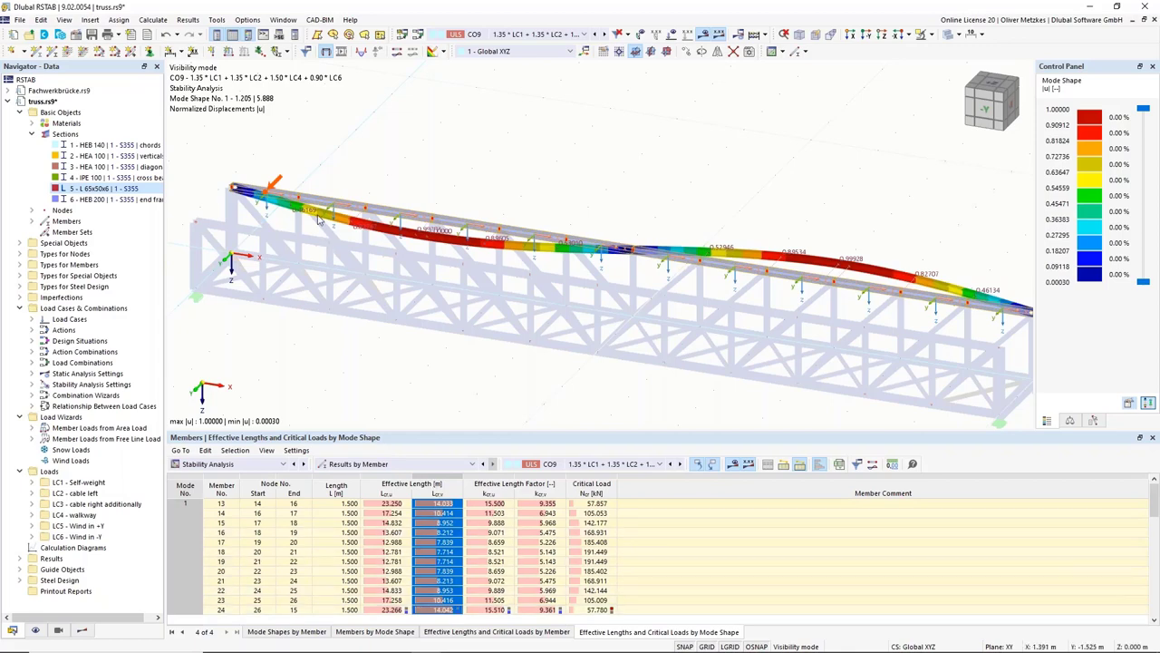
pyautogui.scroll(-2, 624, 203)
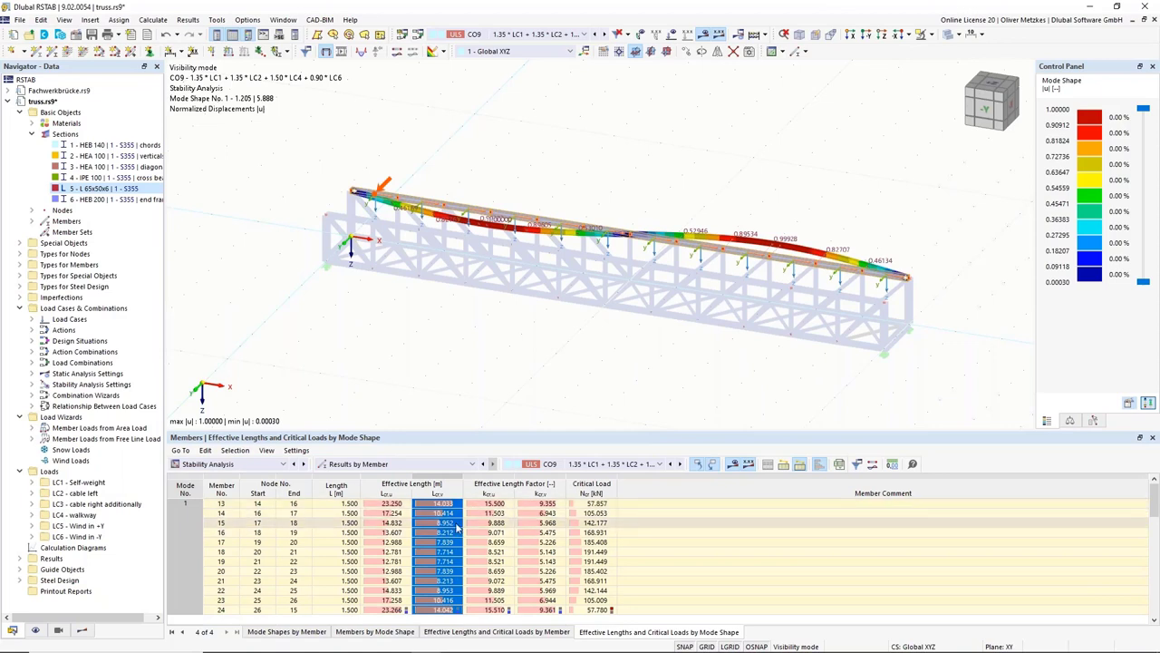
pyautogui.click(438, 523)
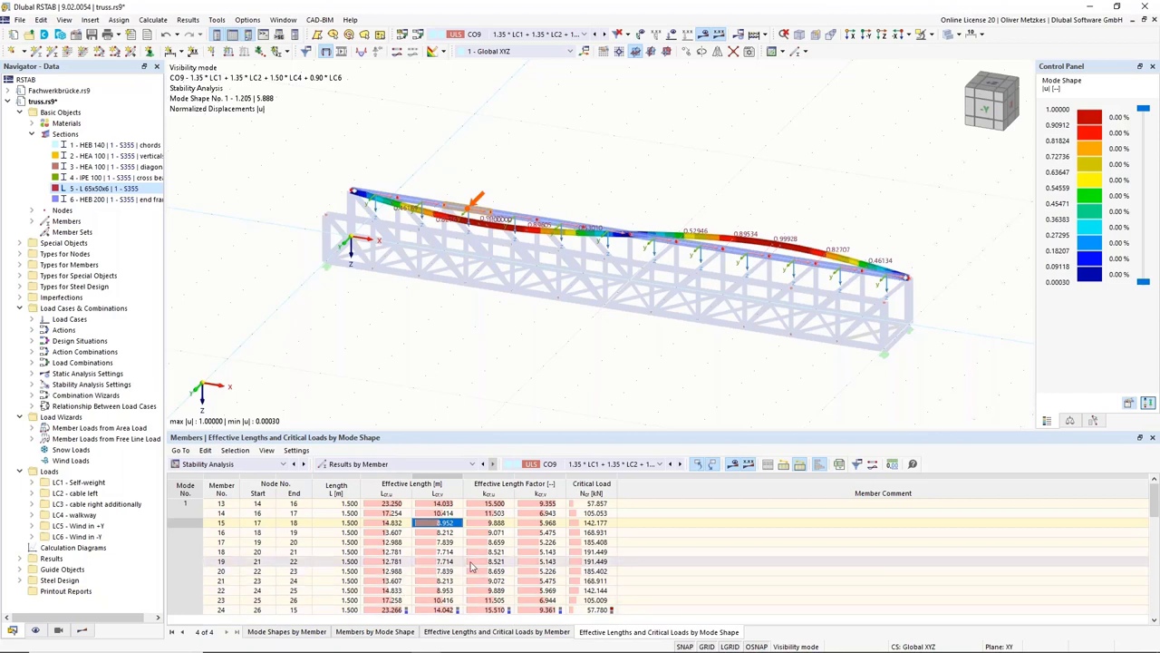
pyautogui.click(444, 514)
pyautogui.click(444, 532)
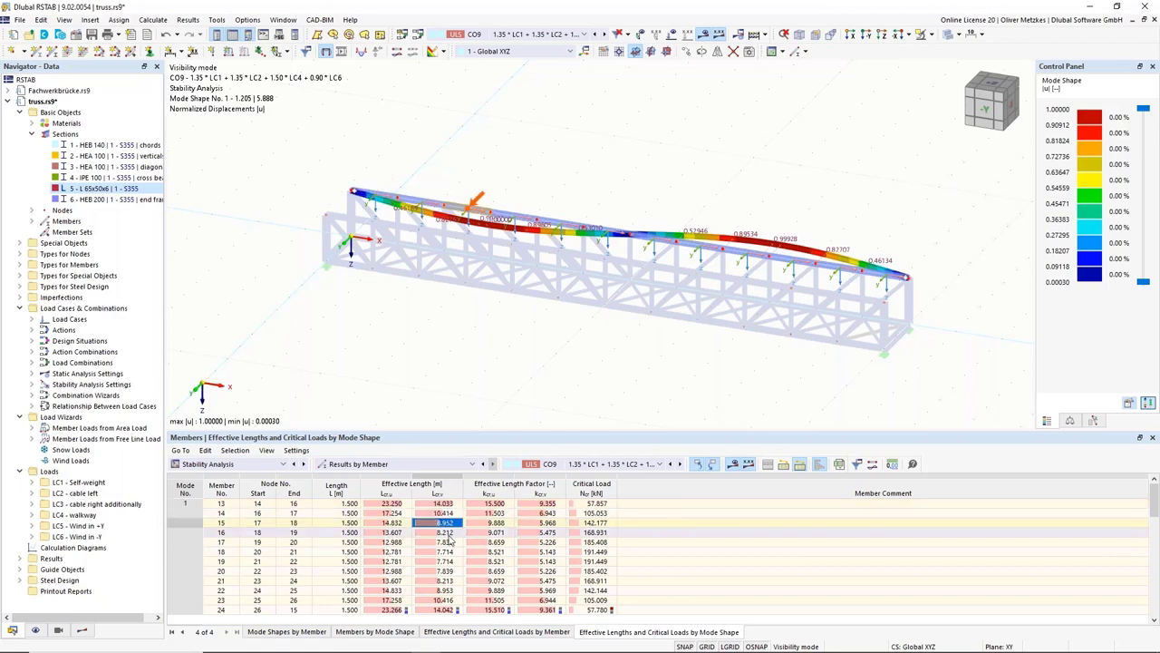
pyautogui.click(444, 542)
pyautogui.click(444, 561)
pyautogui.click(445, 580)
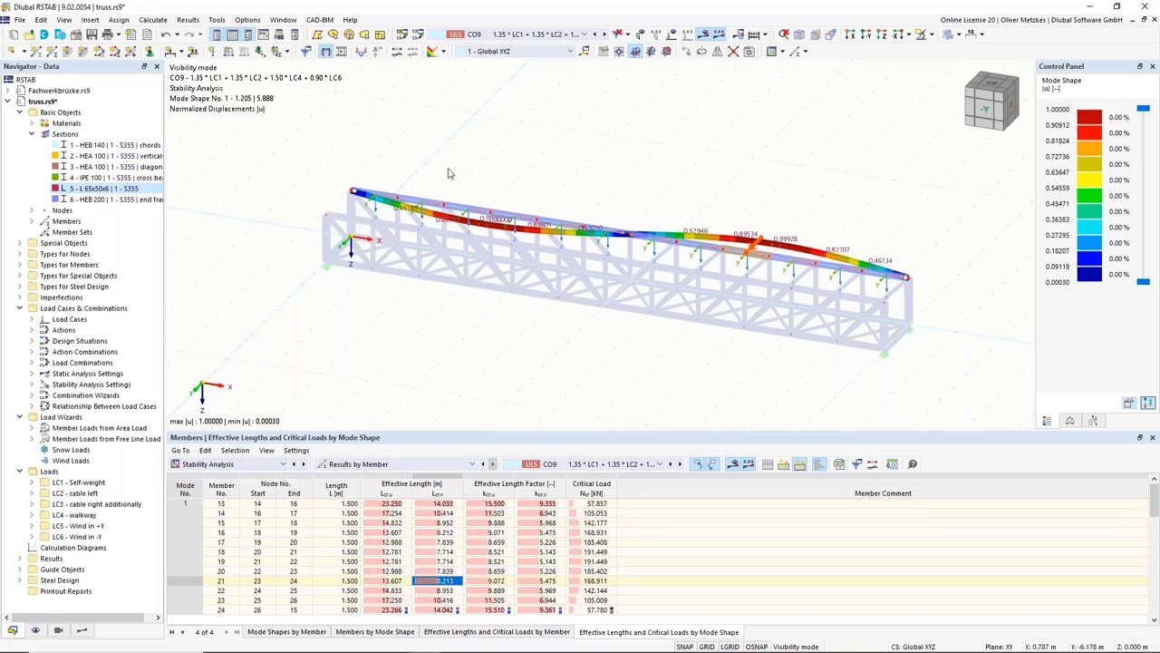
# Inspect mode shape 1 at the top chord's far end and midpoint, and check member 13's effective length Lcr,v
pyautogui.scroll(5, 694, 246)
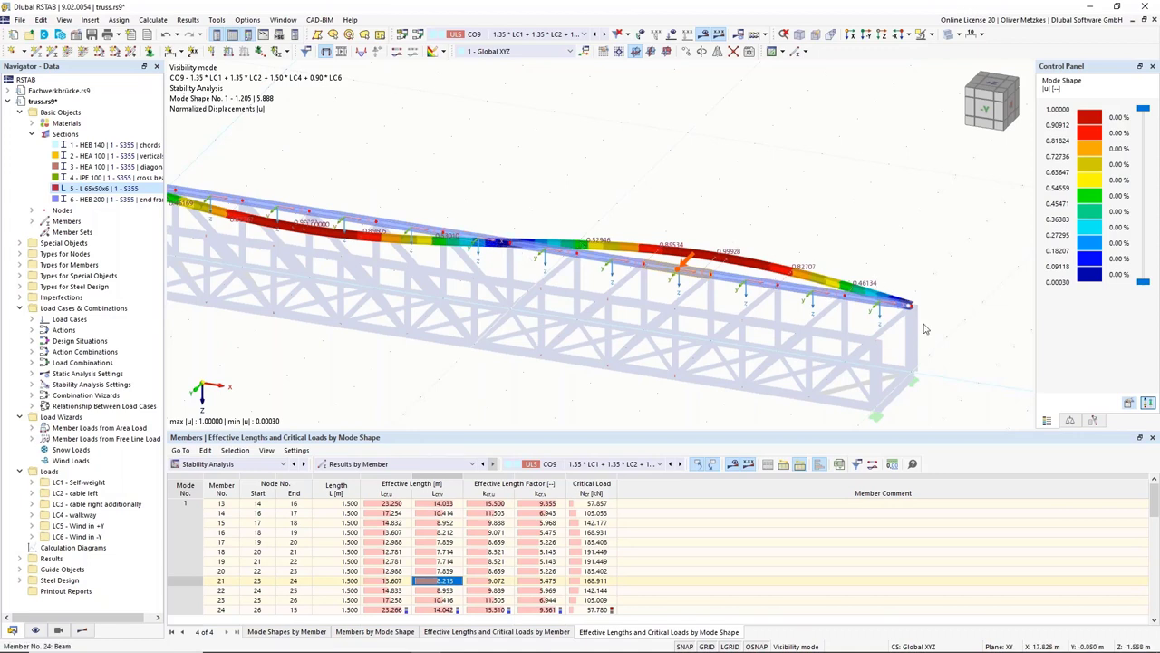
pyautogui.scroll(-2, 860, 272)
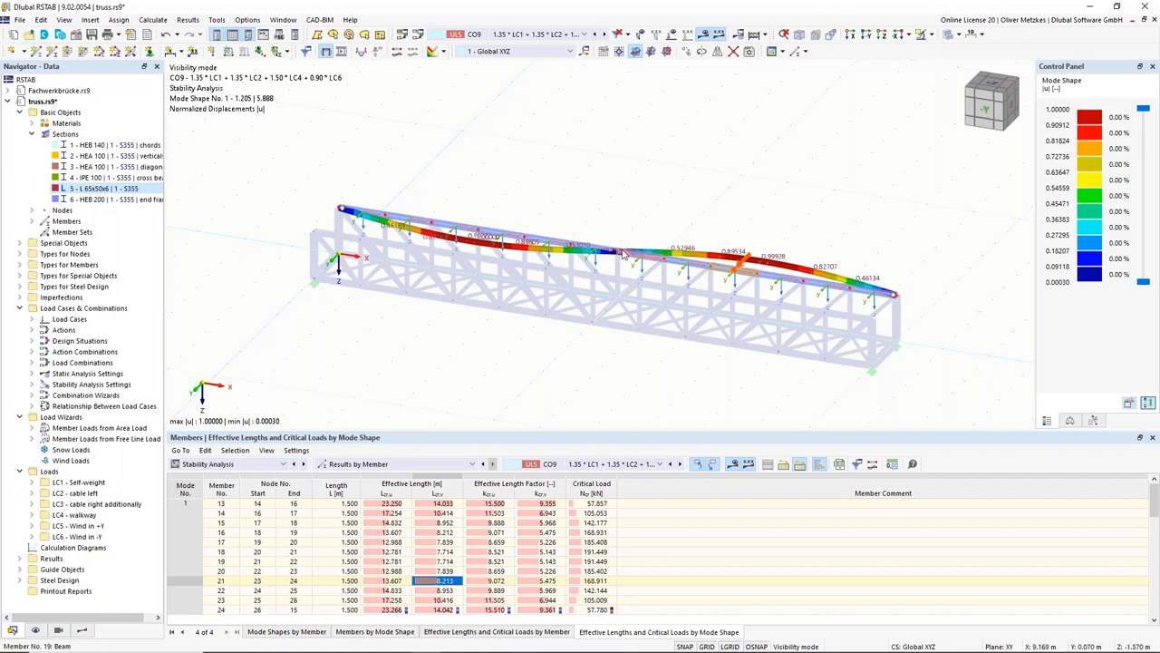
pyautogui.moveTo(623, 256)
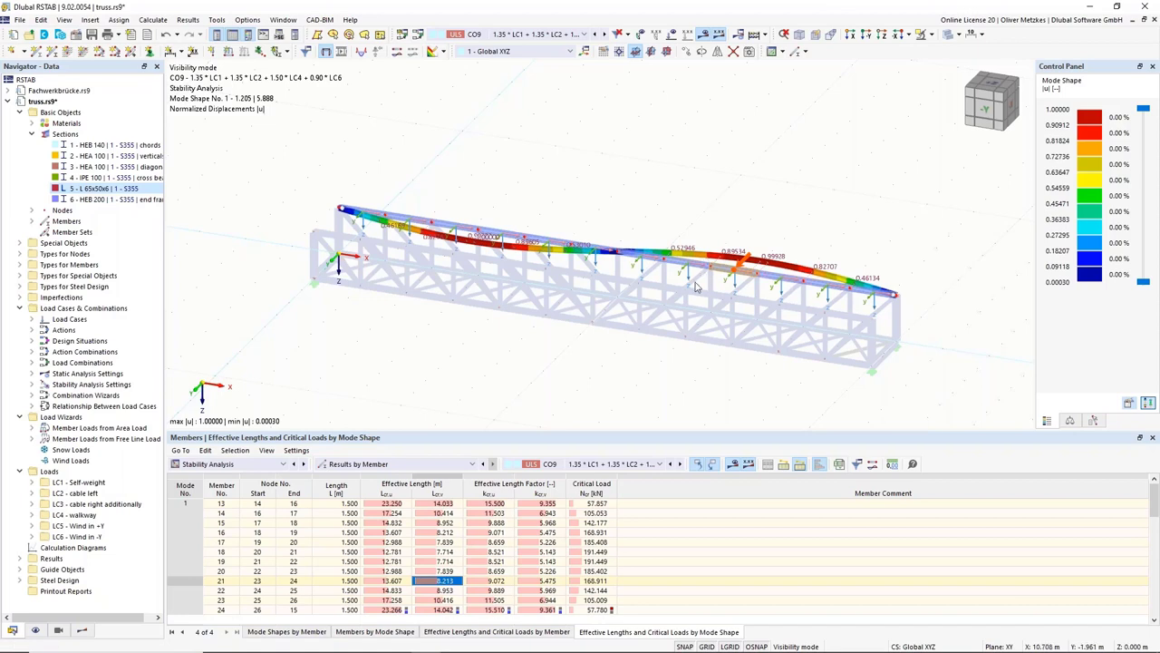
pyautogui.click(442, 504)
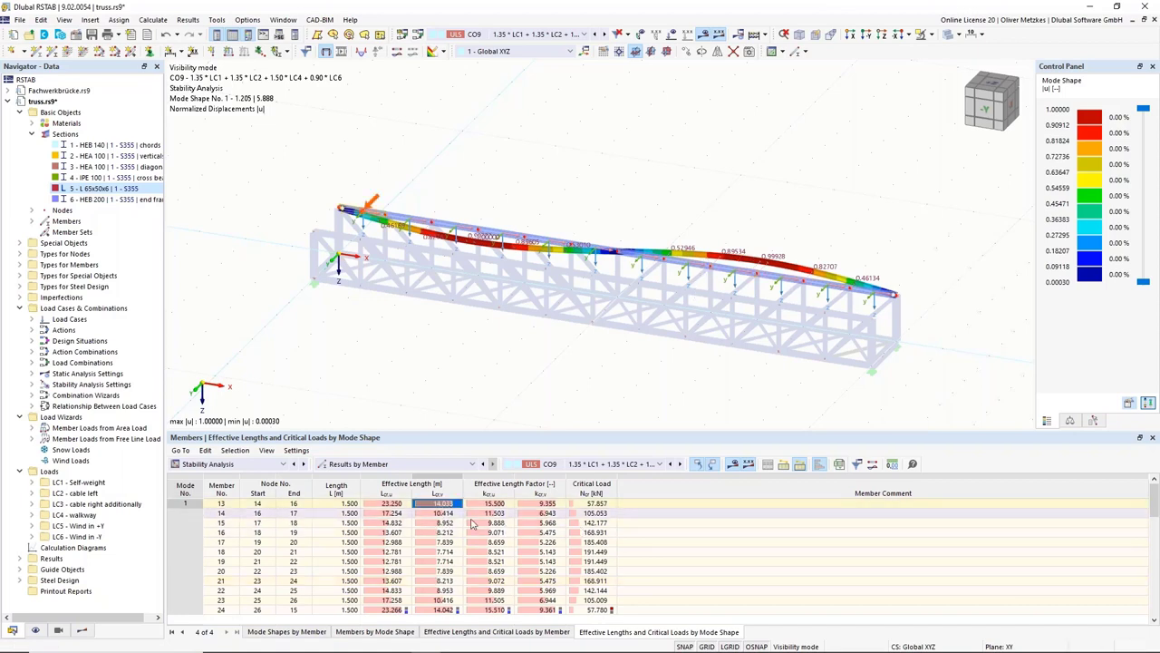
# Compare the critical loads Ncr of the top chord members, from end member 13 to the middle members 18 and 19
pyautogui.click(598, 504)
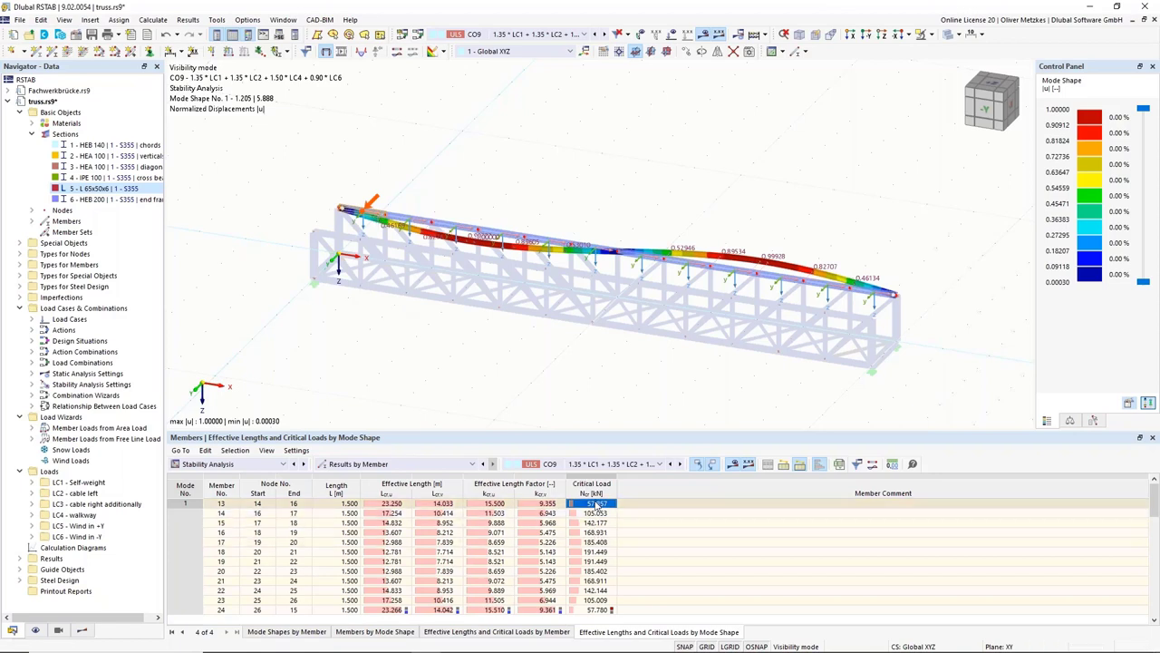
pyautogui.press('Down')
pyautogui.press('Down')
pyautogui.press('Down')
pyautogui.press('Down')
pyautogui.press('Down')
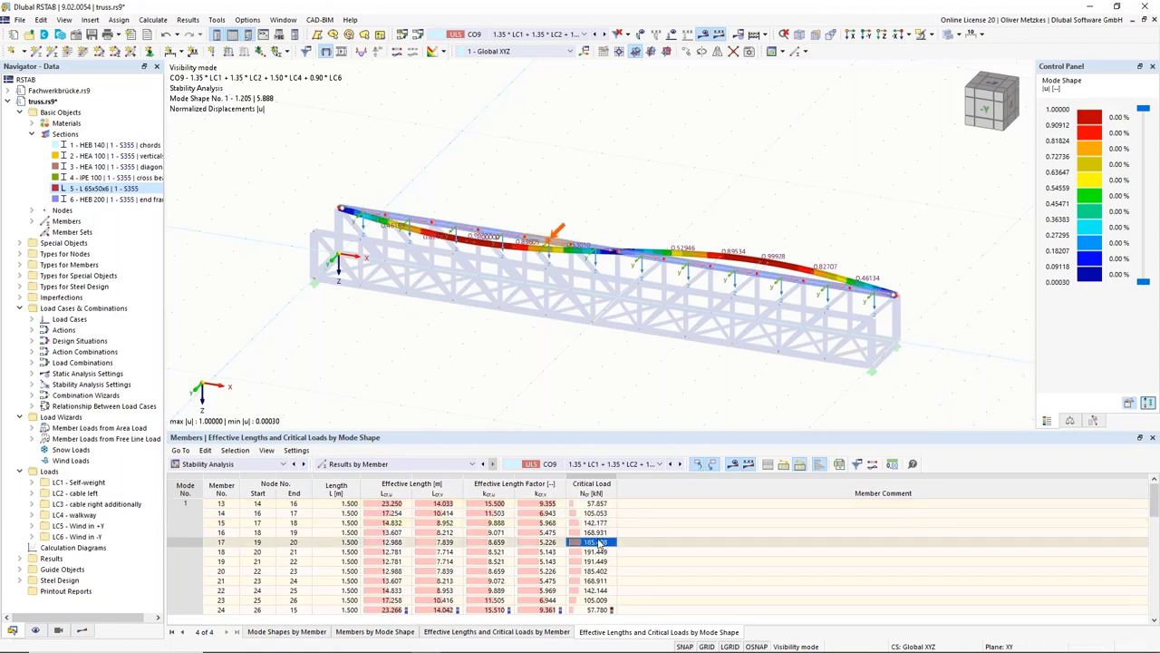
pyautogui.click(598, 562)
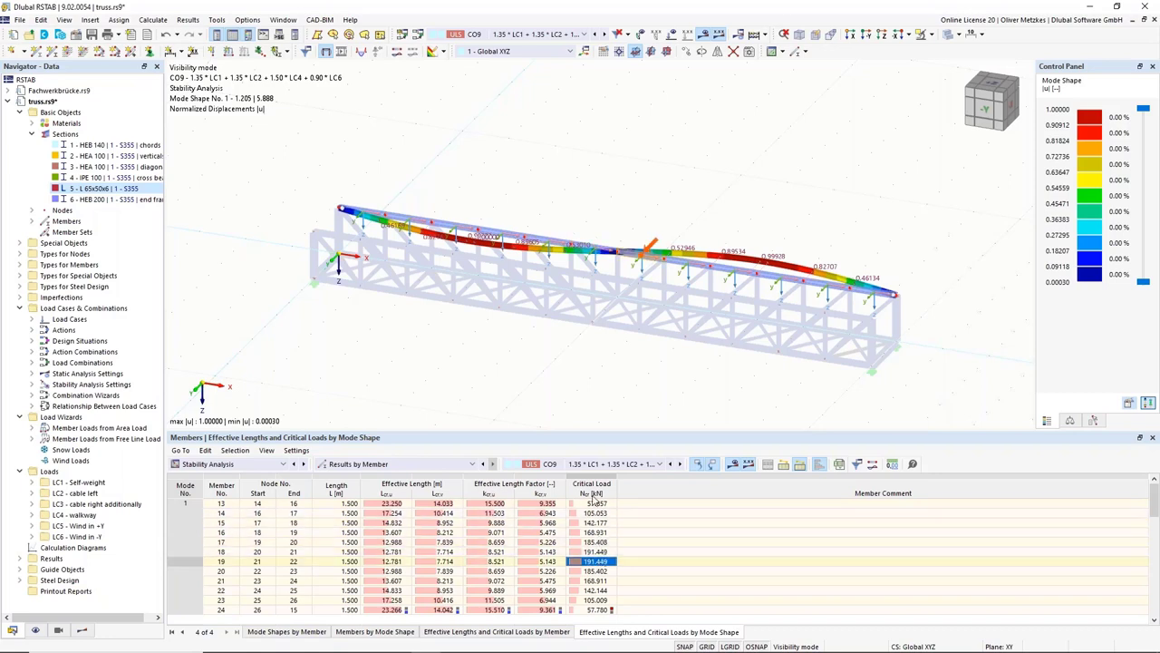
pyautogui.click(595, 503)
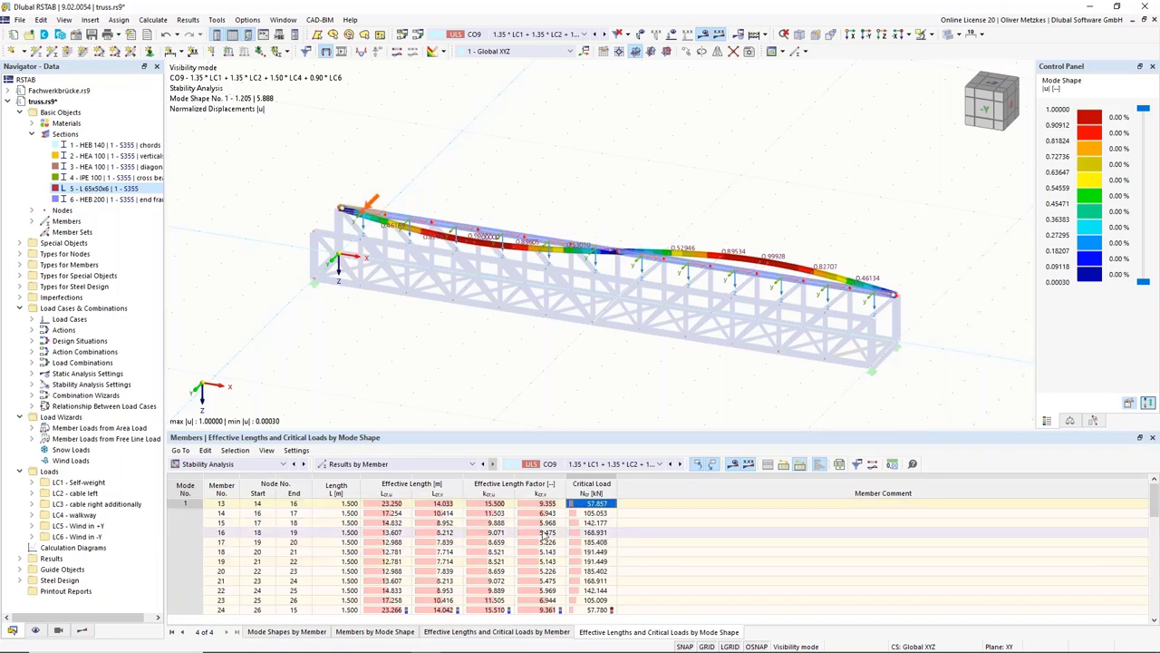
pyautogui.click(596, 551)
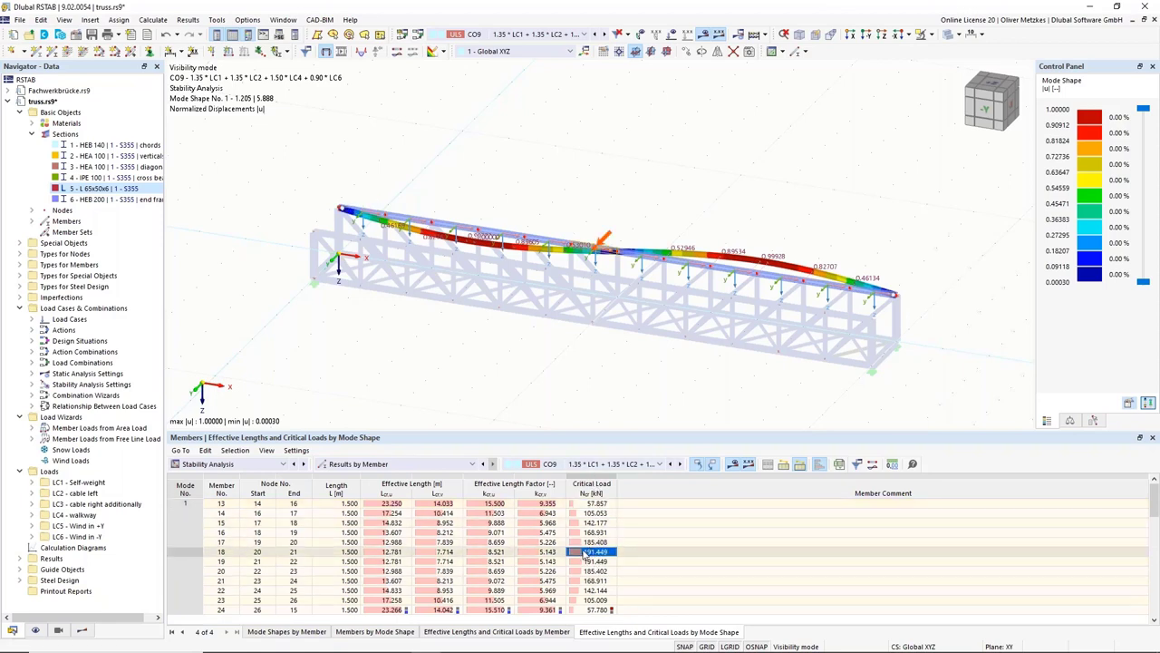
# Compare the effective length Lcr,v of middle member 18 with that of end member 13 and locate both on the chord
pyautogui.click(445, 552)
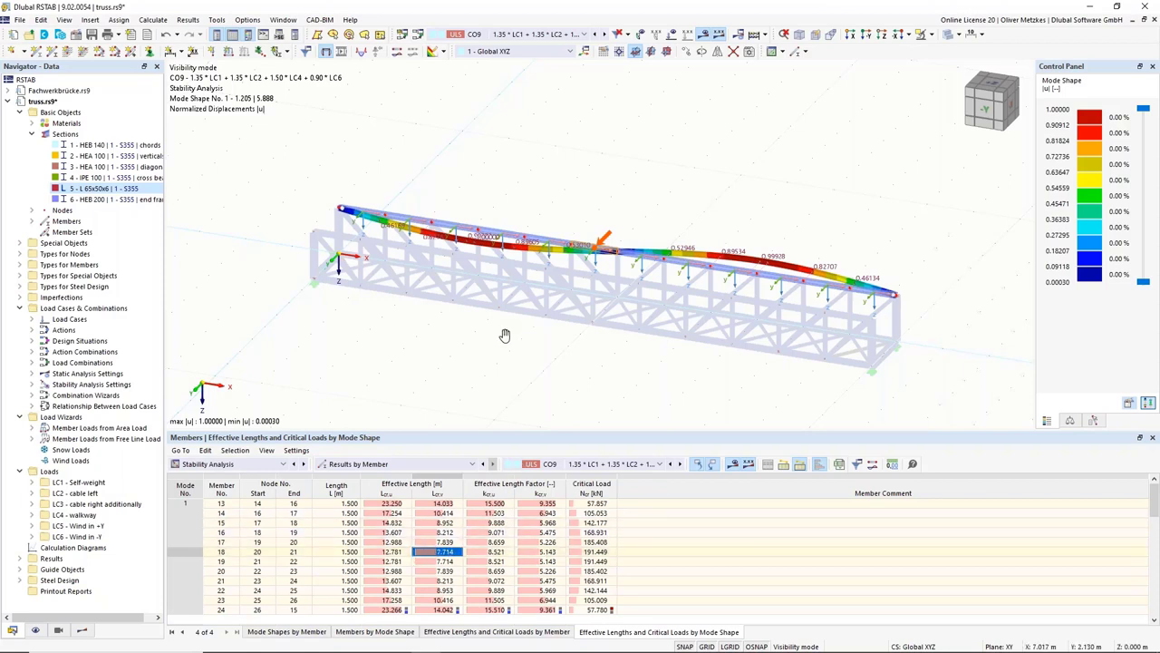
pyautogui.moveTo(505, 335); pyautogui.dragTo(545, 301, button='middle')
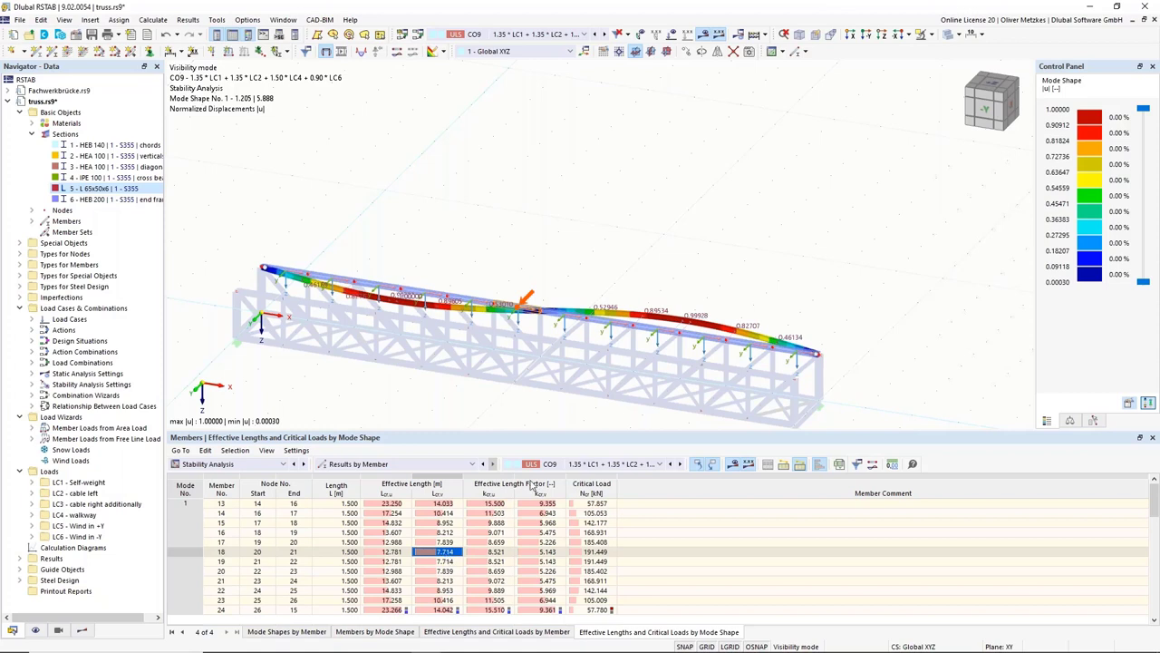
pyautogui.click(441, 507)
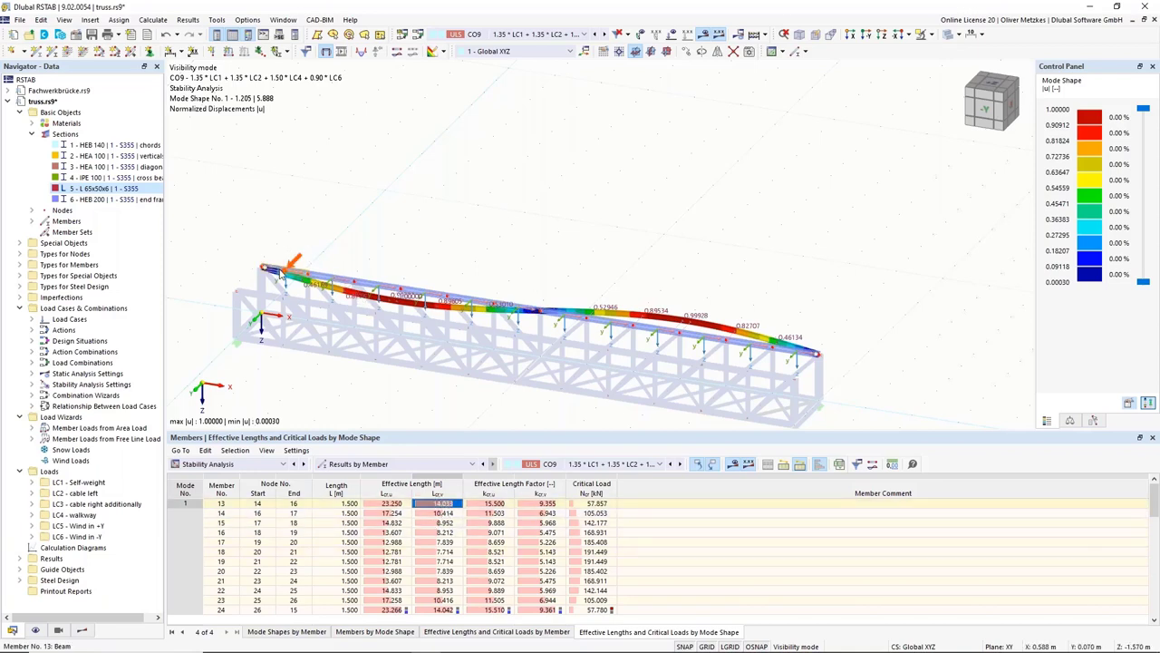
pyautogui.moveTo(291, 272)
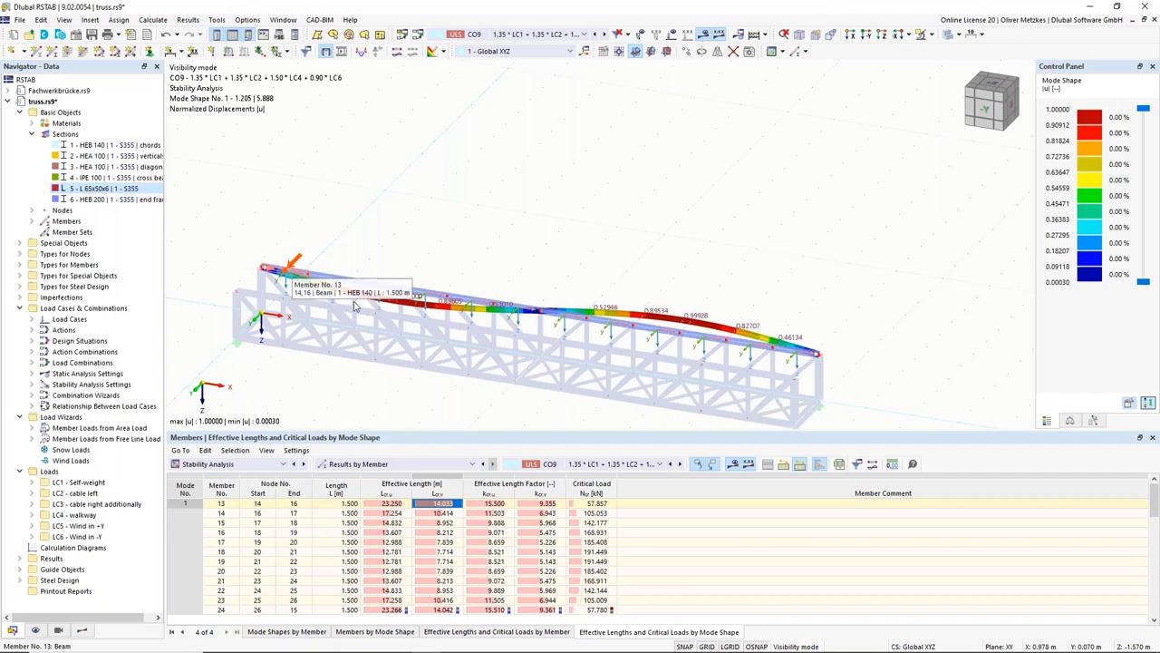
pyautogui.click(436, 505)
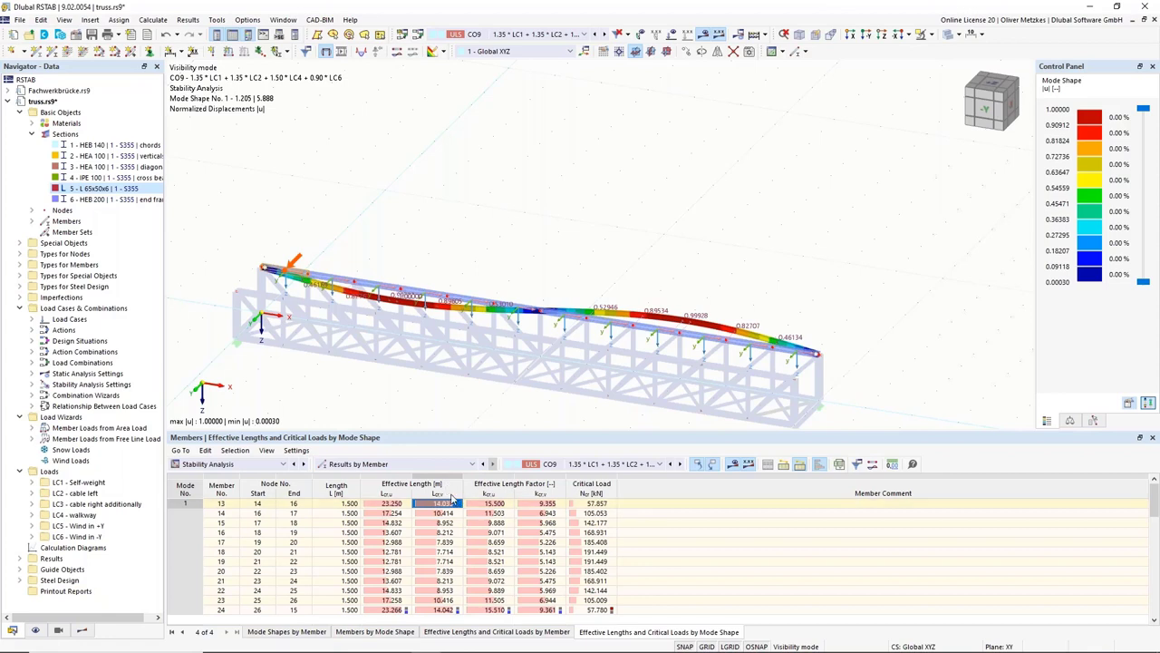
pyautogui.click(438, 552)
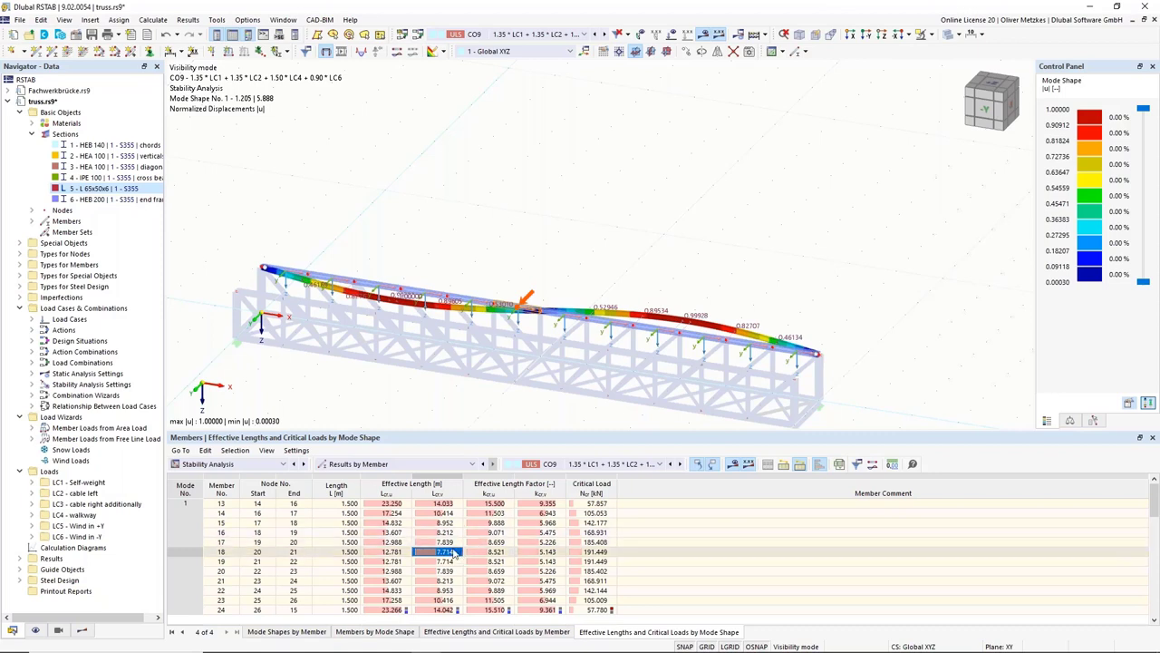
# Compare the effective lengths Lcr,v of top chord members 17, 16, 15 and 18 and locate each member in the model
pyautogui.click(444, 541)
pyautogui.click(444, 532)
pyautogui.click(444, 522)
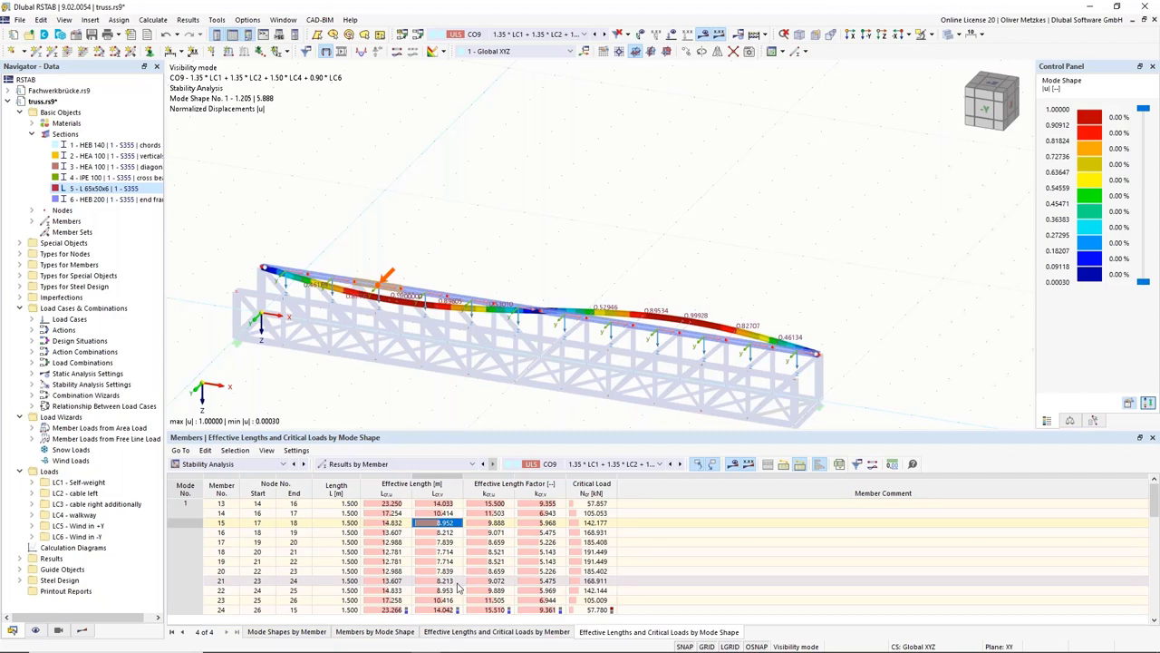
pyautogui.click(444, 551)
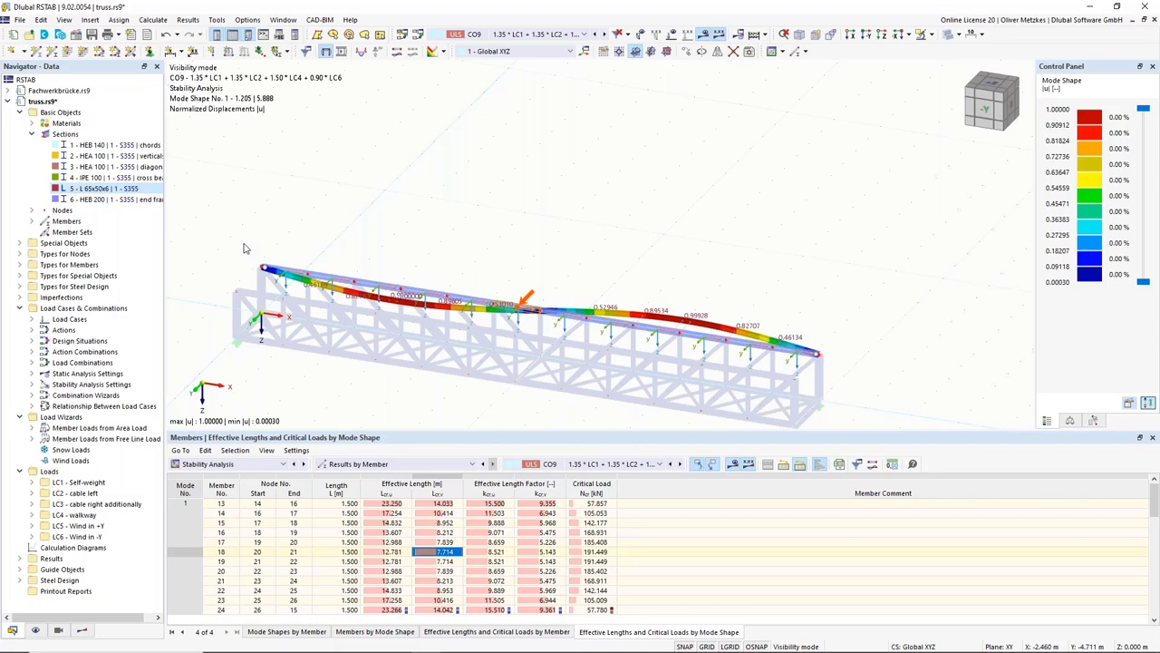
# Switch to the image ohne Anpassung.jpg, examine the chord diagrams enlarged, and return to the truss model
pyautogui.moveTo(456, 640)
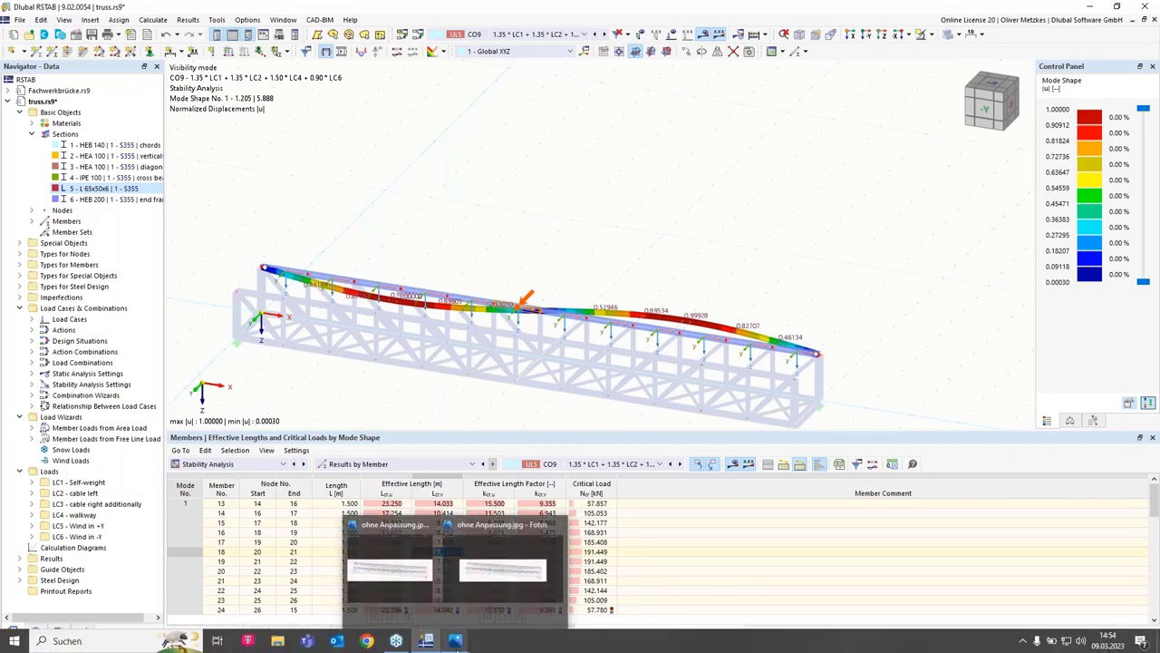
pyautogui.click(422, 591)
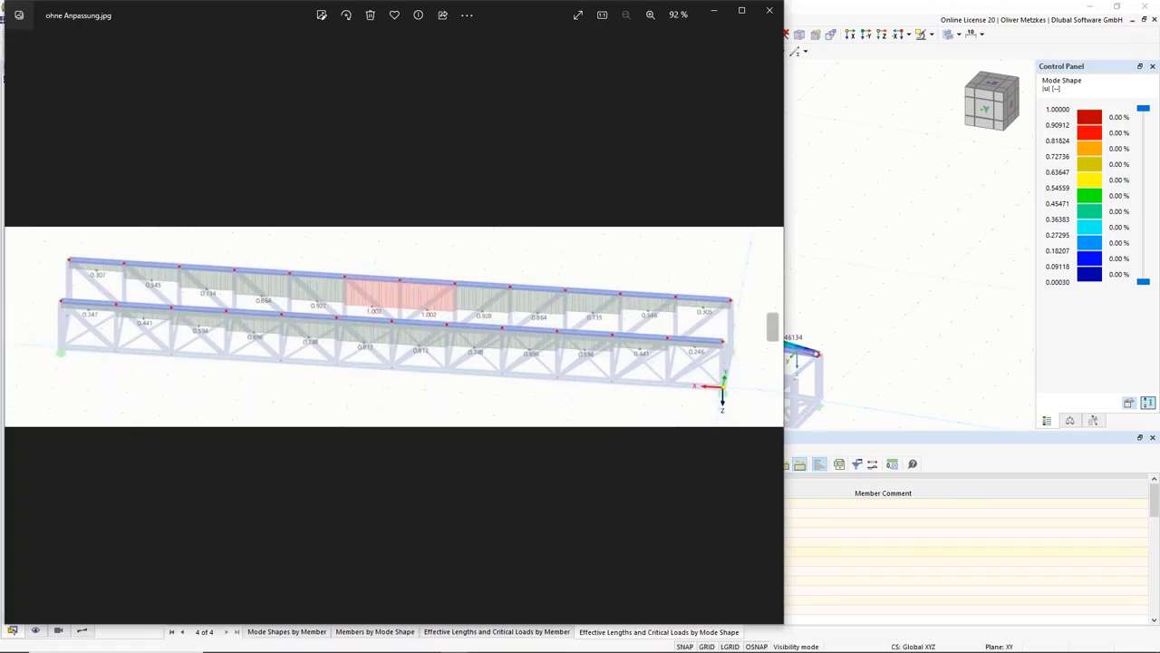
pyautogui.click(741, 10)
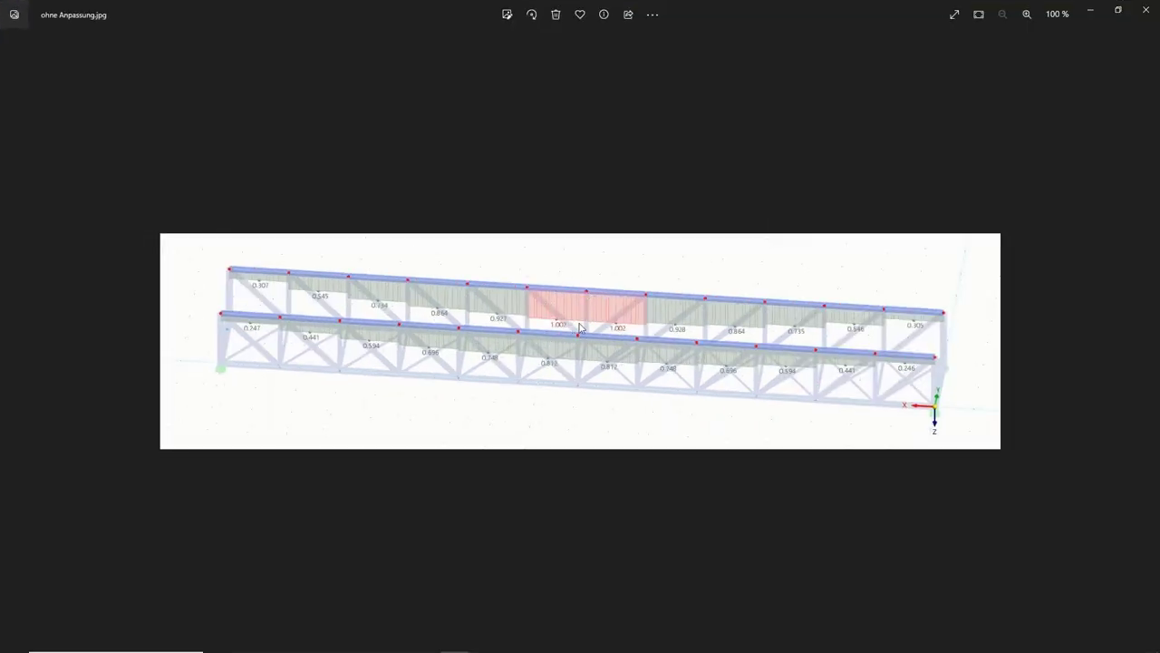
pyautogui.press('Right')
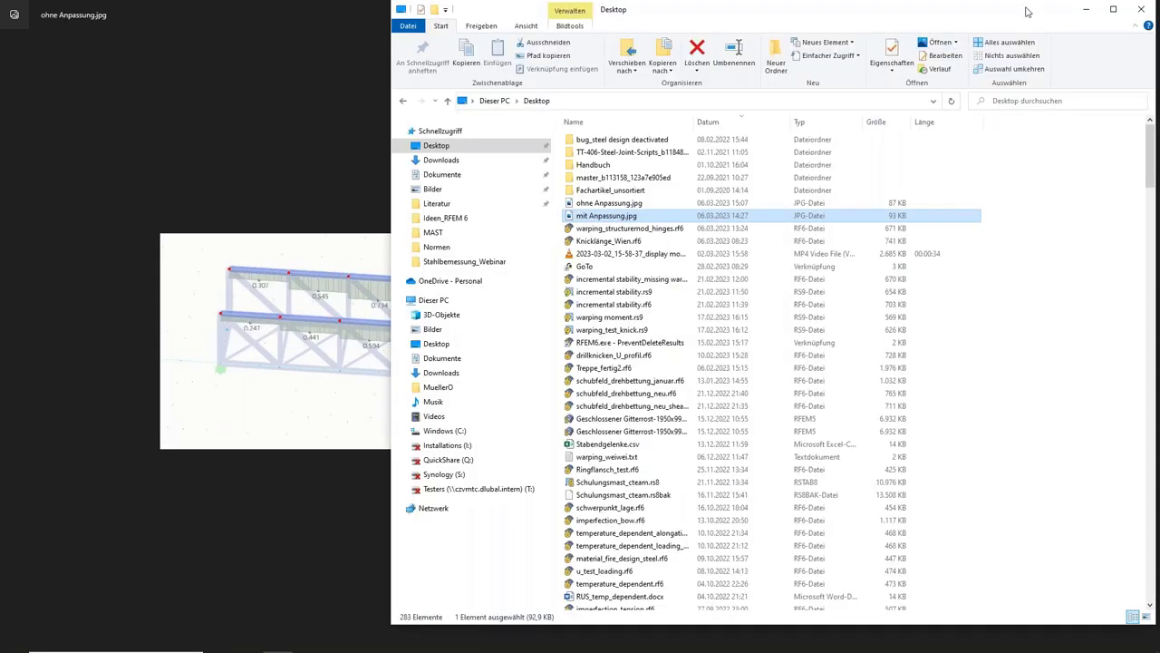
pyautogui.click(1141, 9)
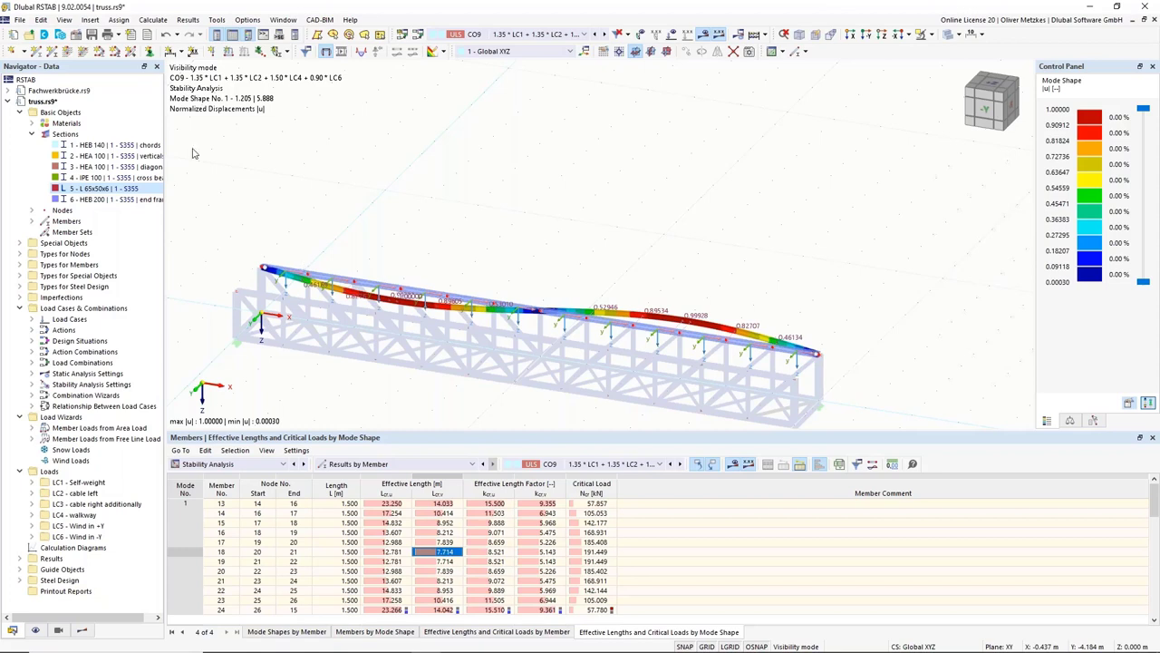
# Create a new effective lengths definition for steel design and enable the import from stability analysis
pyautogui.click(19, 287)
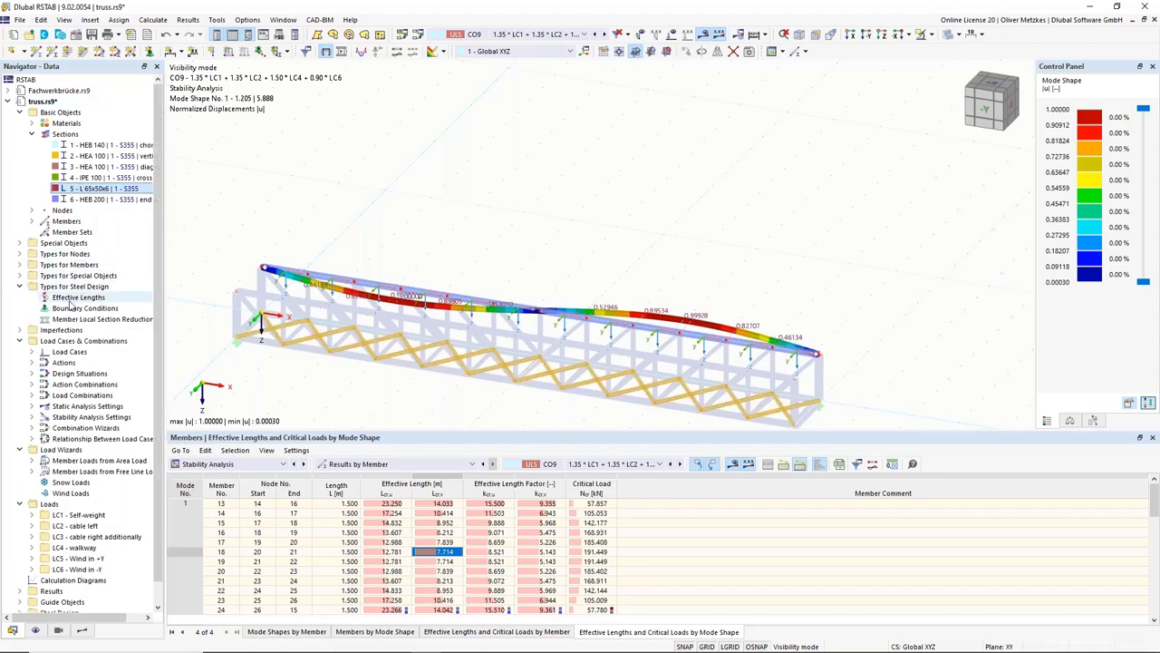
pyautogui.click(72, 298)
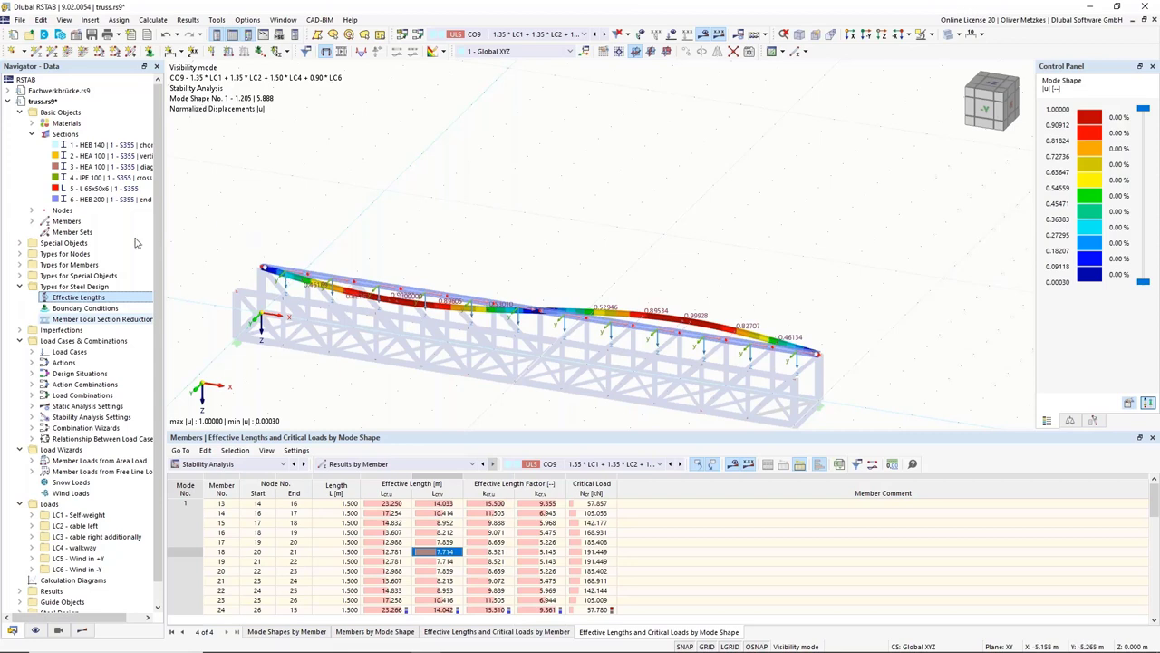
pyautogui.rightClick(80, 299)
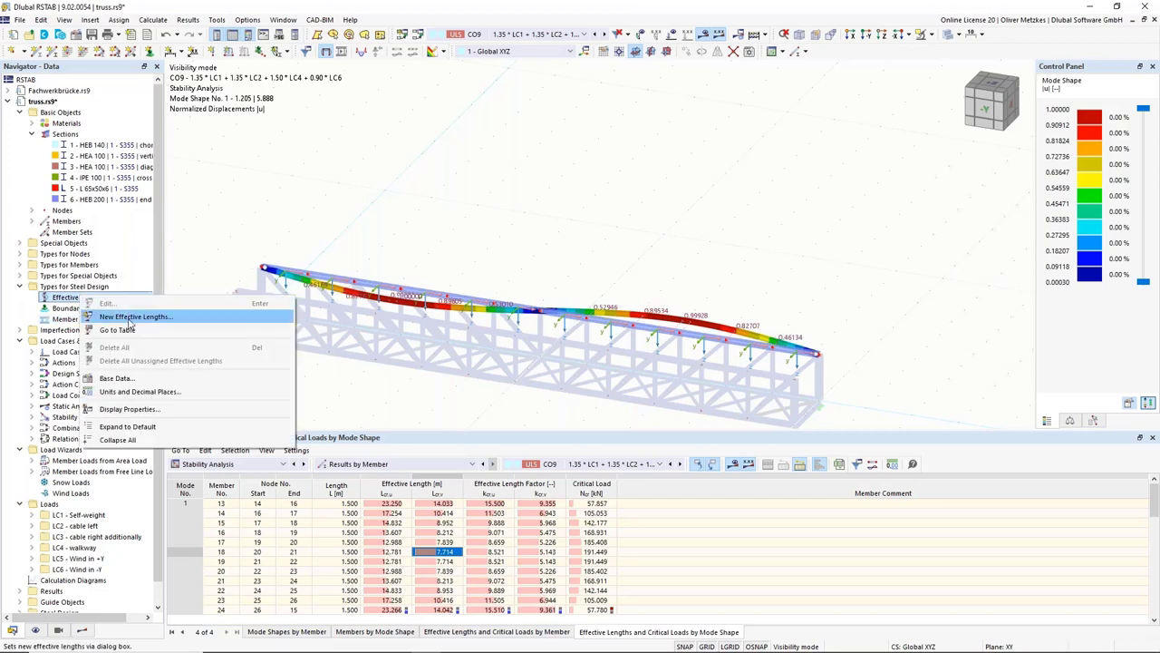
pyautogui.click(113, 308)
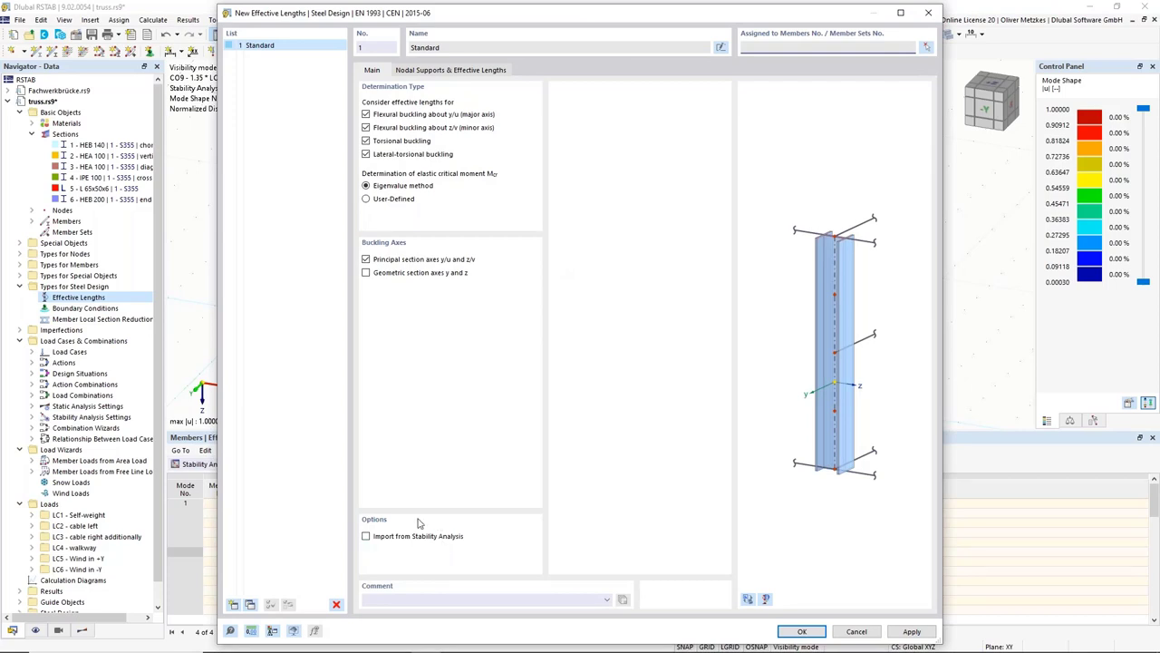
pyautogui.click(366, 536)
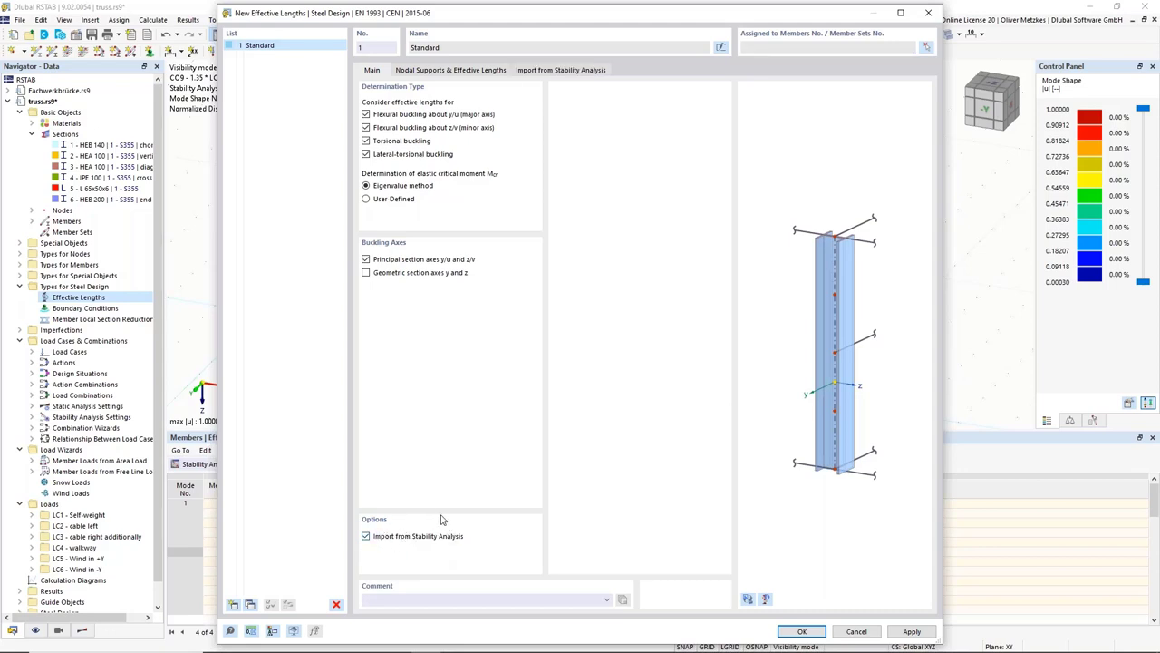
# Import the z/v axis effective length factor from load combination CO9, mode 1, using middle top chord member 19
pyautogui.click(539, 73)
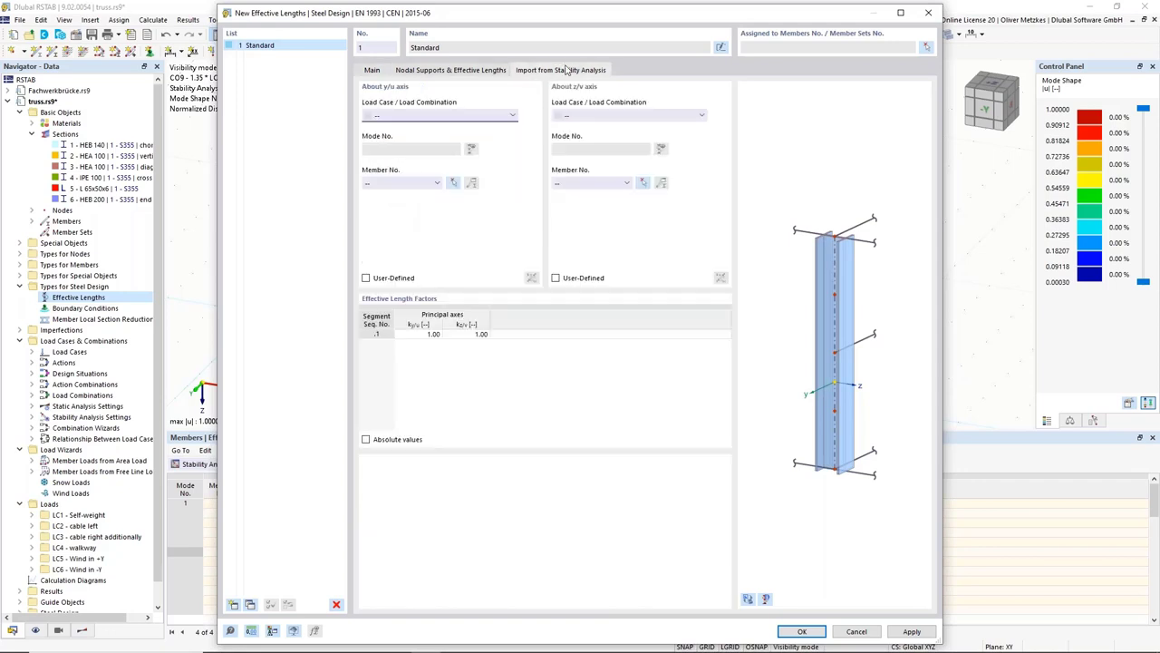
pyautogui.click(628, 114)
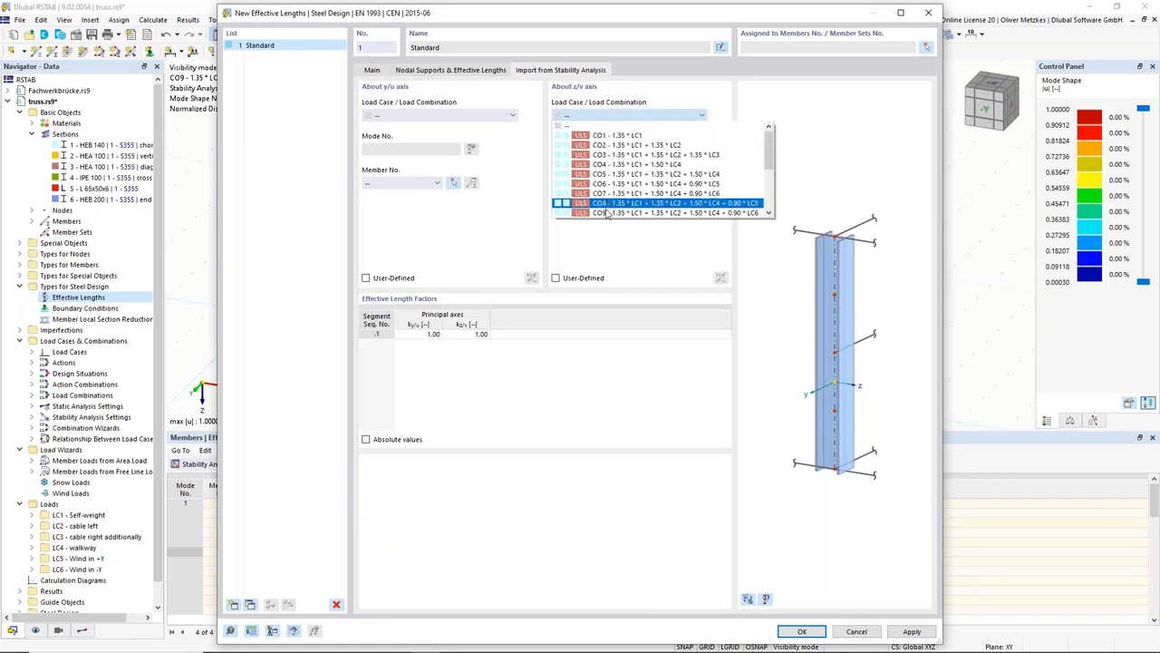
pyautogui.click(652, 212)
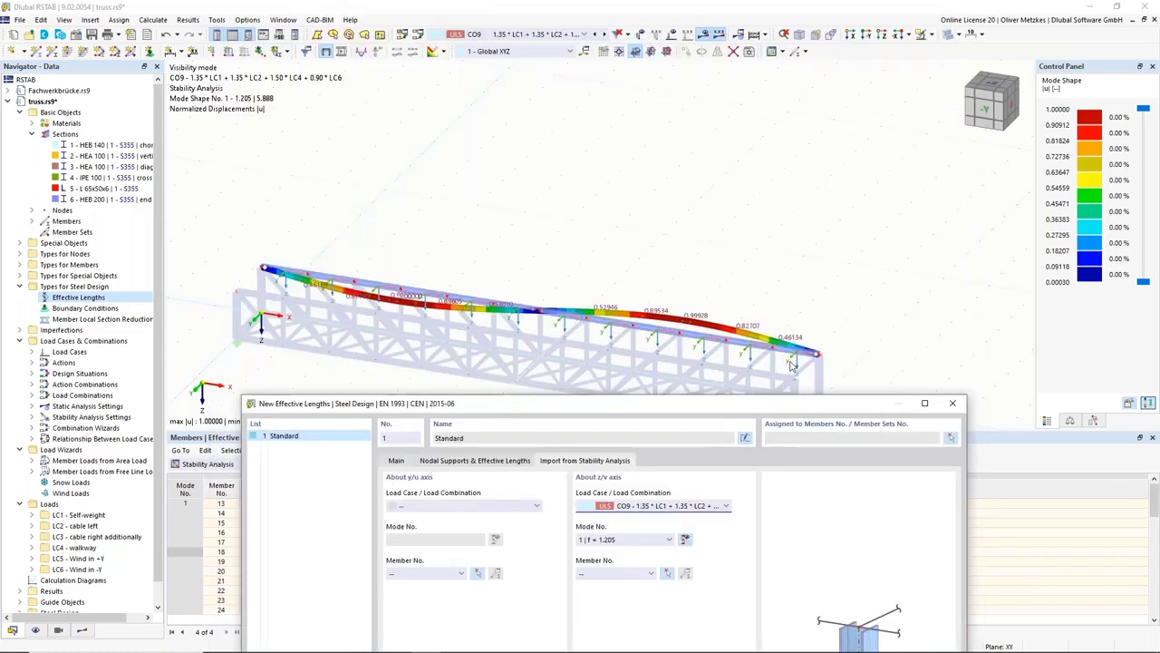
pyautogui.click(667, 575)
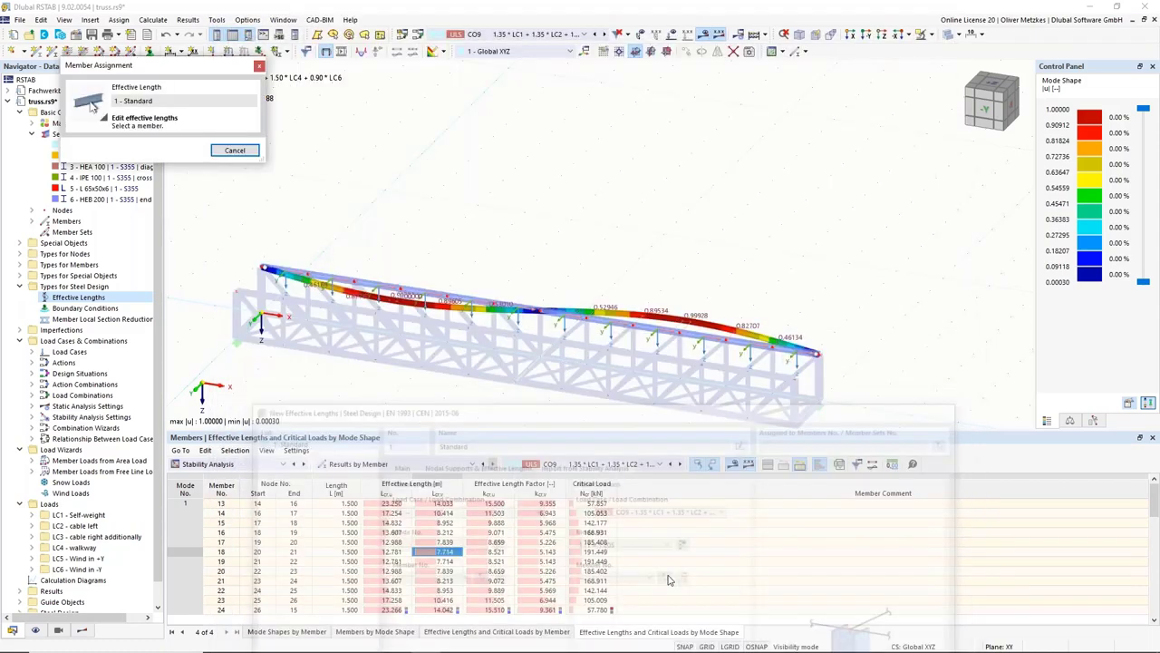
pyautogui.click(538, 311)
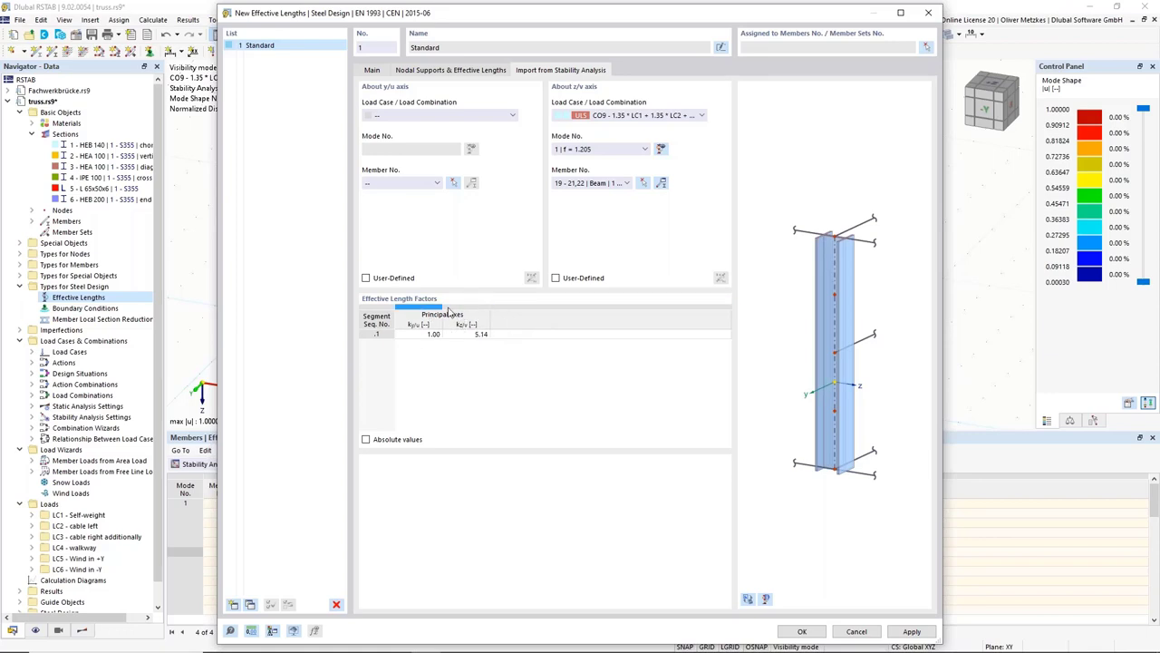
# Cancel the visibility mode during member assignment to display the whole bridge, leaving the selection empty
pyautogui.moveTo(542, 13); pyautogui.dragTo(763, 18)
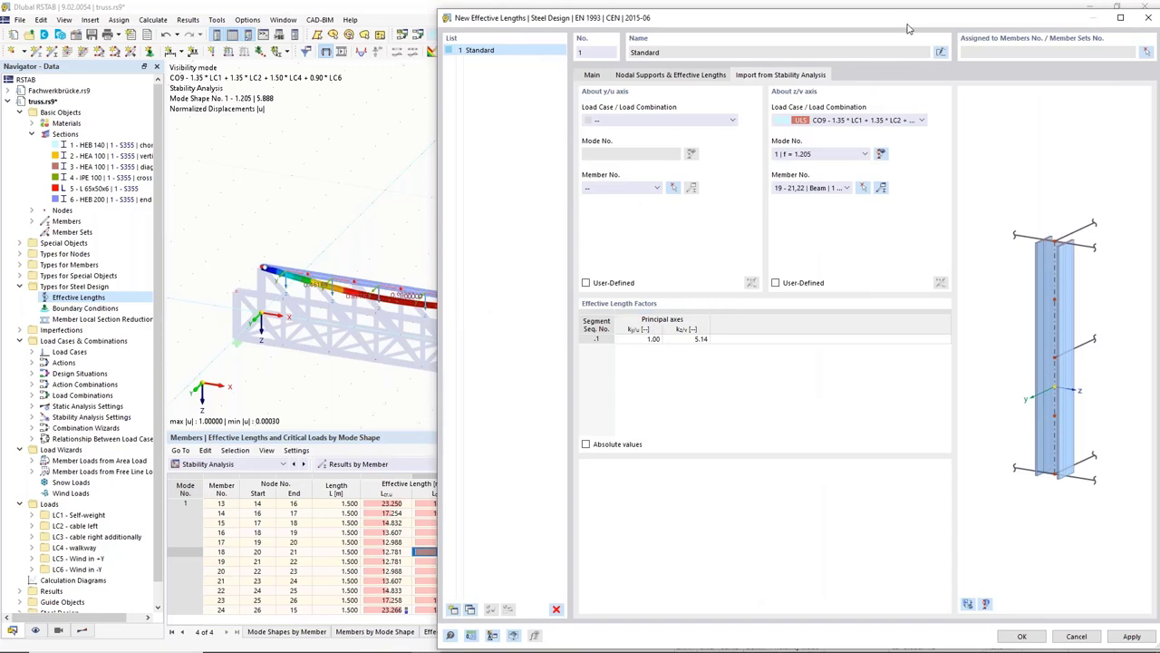
pyautogui.moveTo(909, 29); pyautogui.dragTo(665, 49)
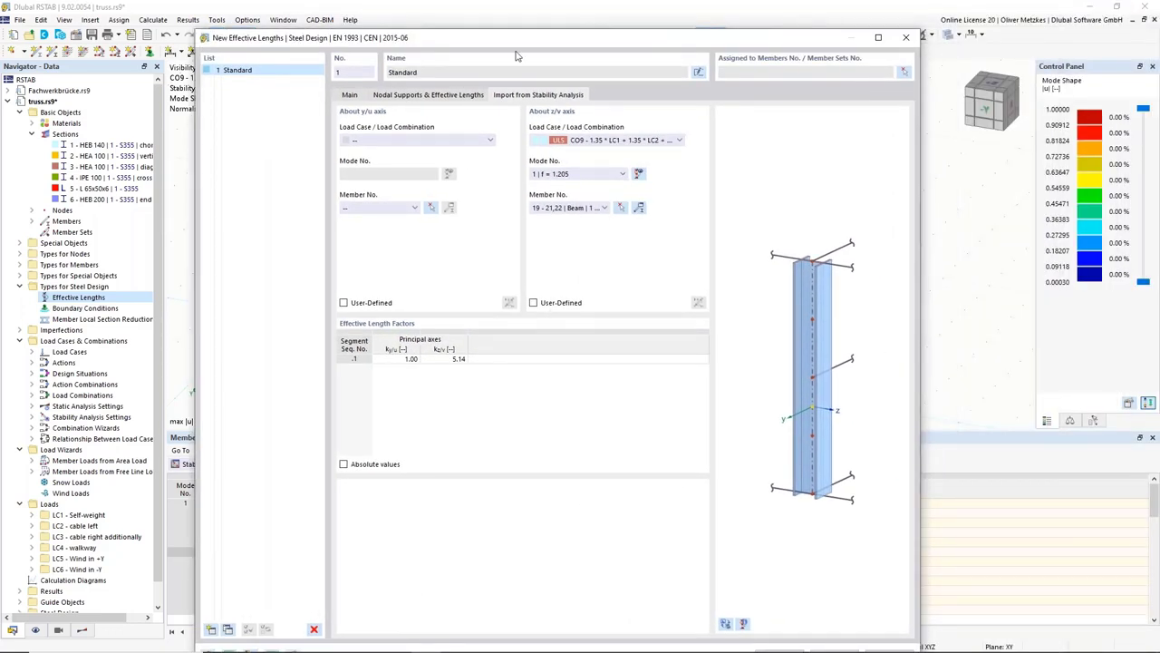
pyautogui.click(902, 74)
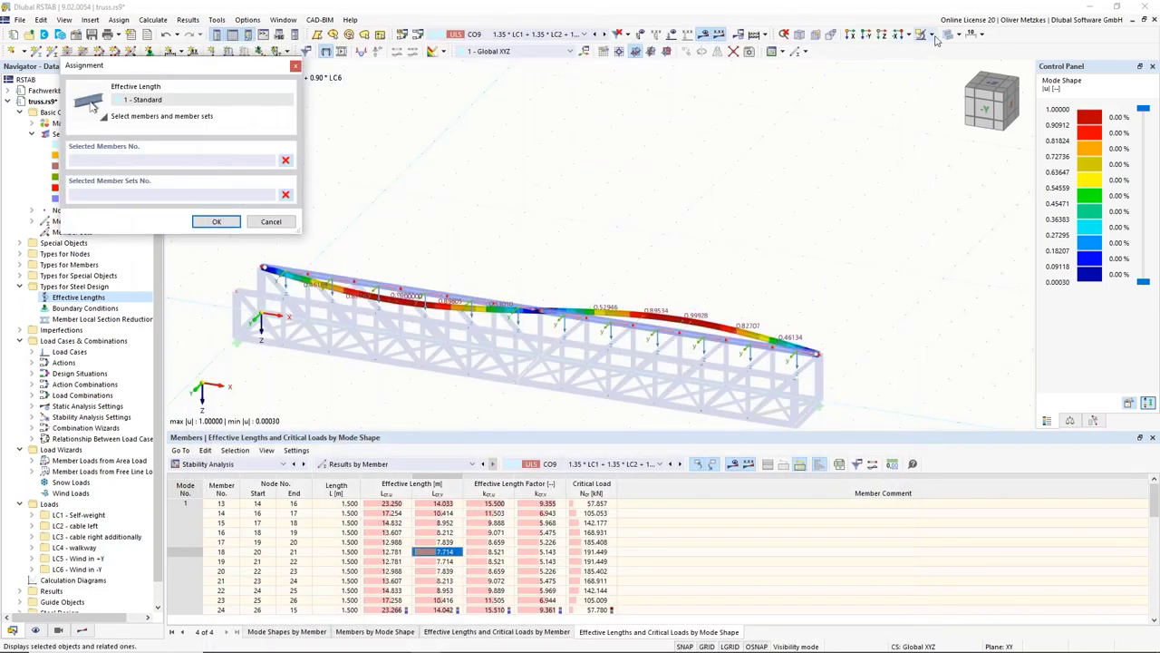
pyautogui.click(933, 36)
pyautogui.click(961, 65)
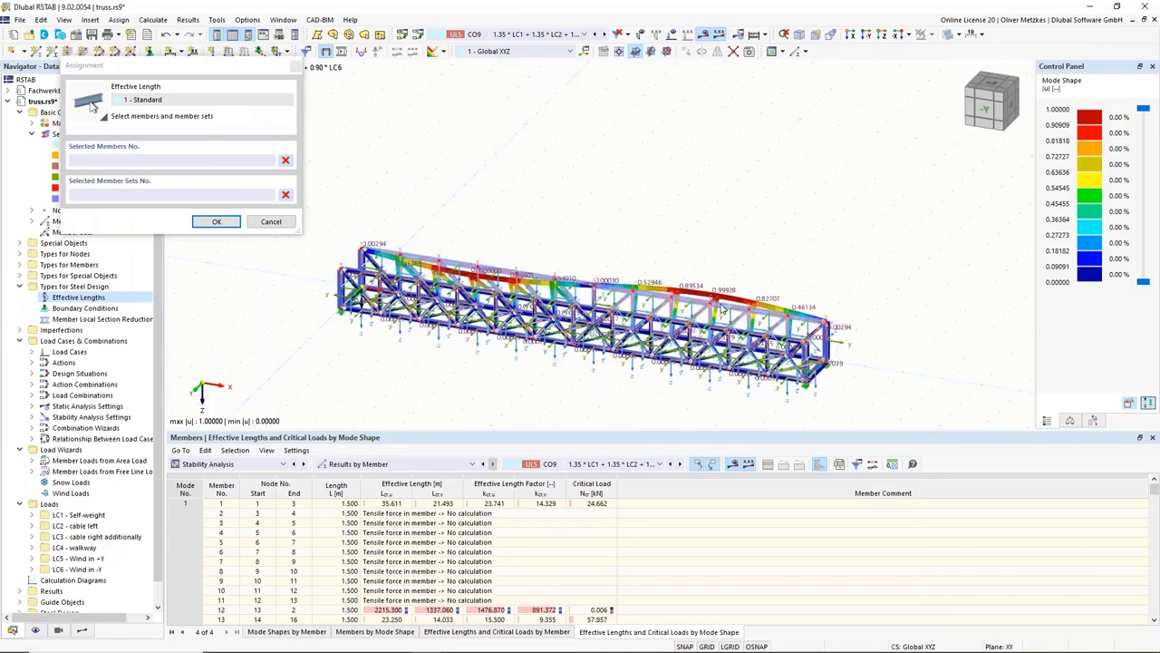
pyautogui.scroll(3, 722, 309)
pyautogui.press('Return')
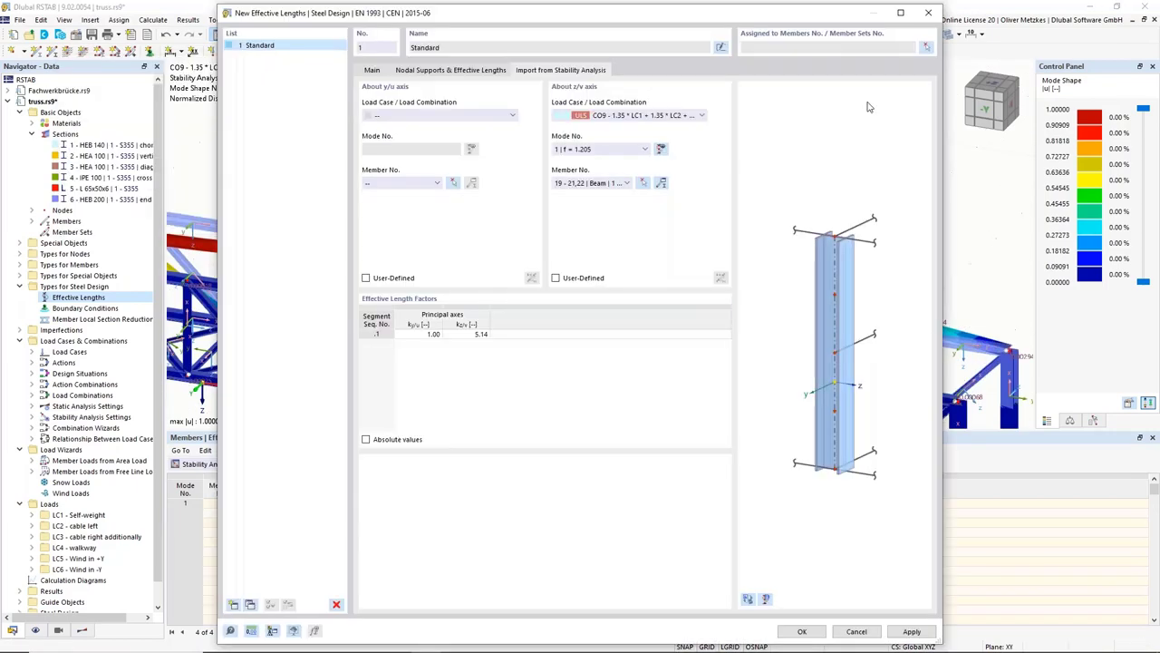
# Assign the effective lengths to all top chord members 13-24 and 62-73 in the side view and accept the definition
pyautogui.click(926, 46)
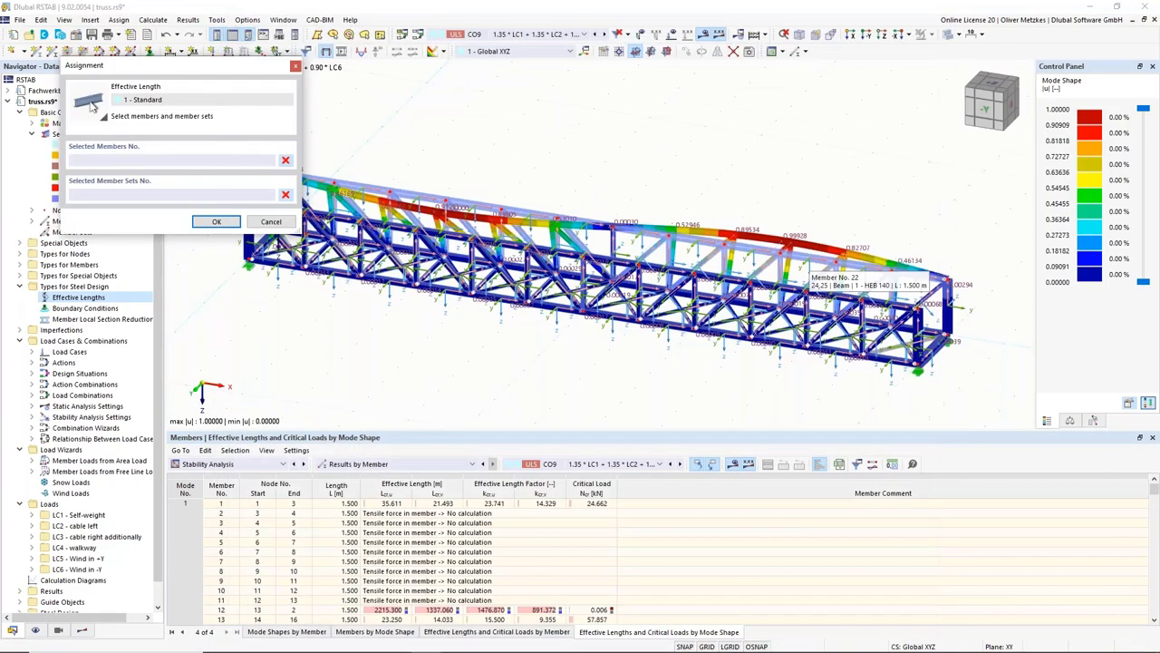
pyautogui.hotkey('ctrl', 'shift', '2')
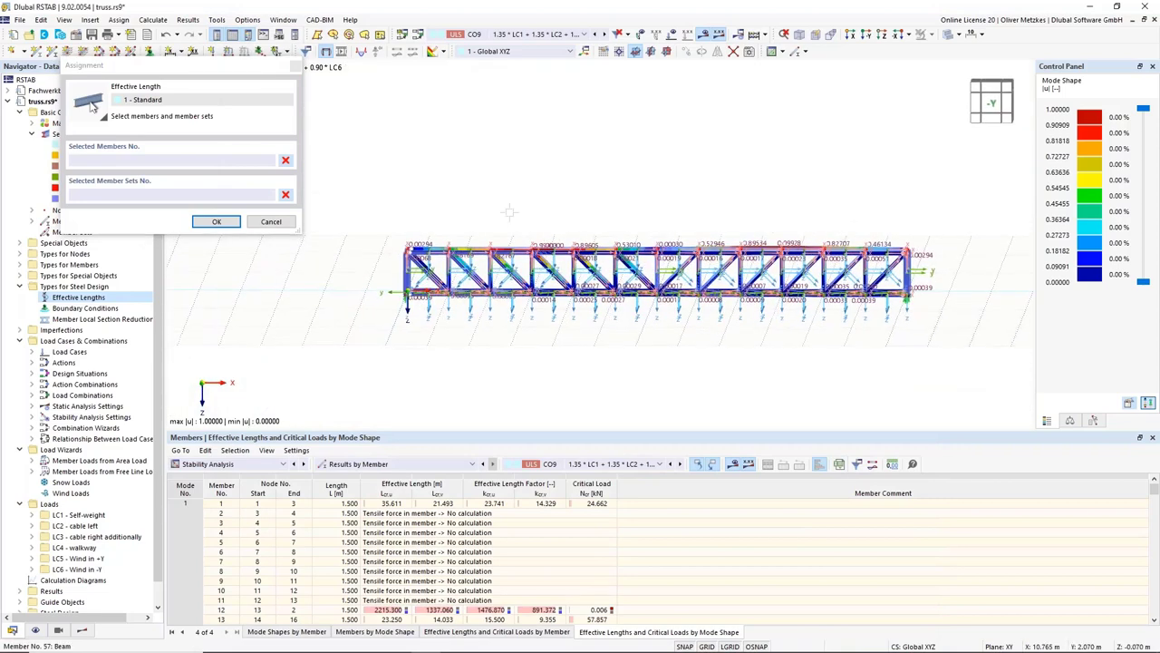
pyautogui.moveTo(375, 203); pyautogui.dragTo(993, 277)
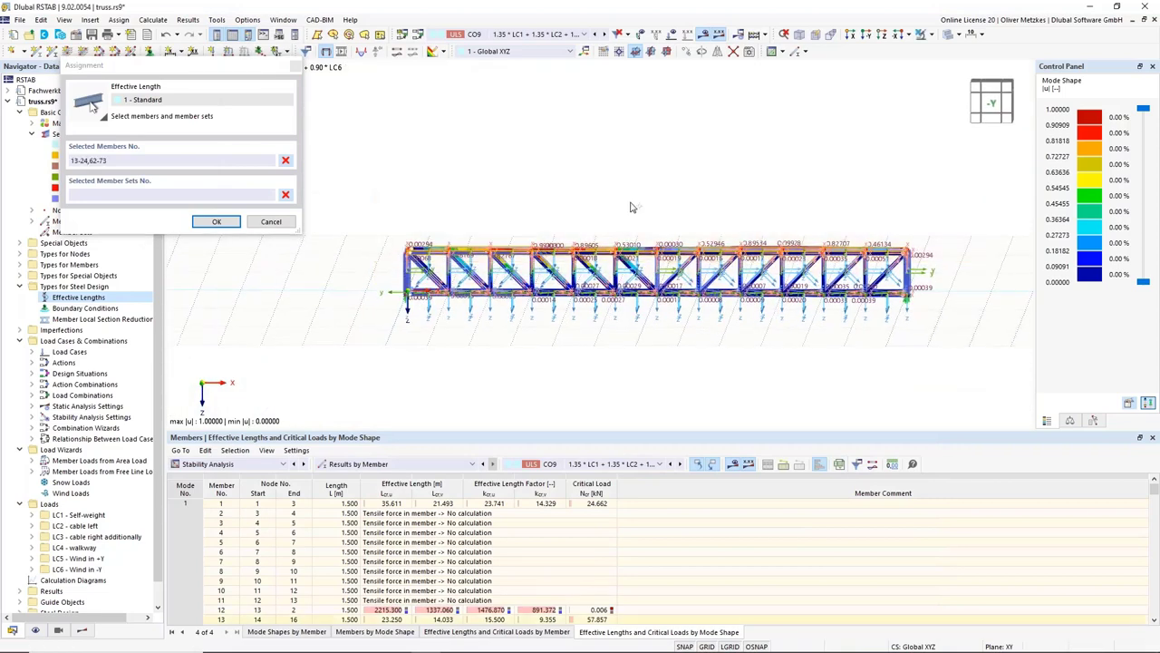
pyautogui.click(214, 222)
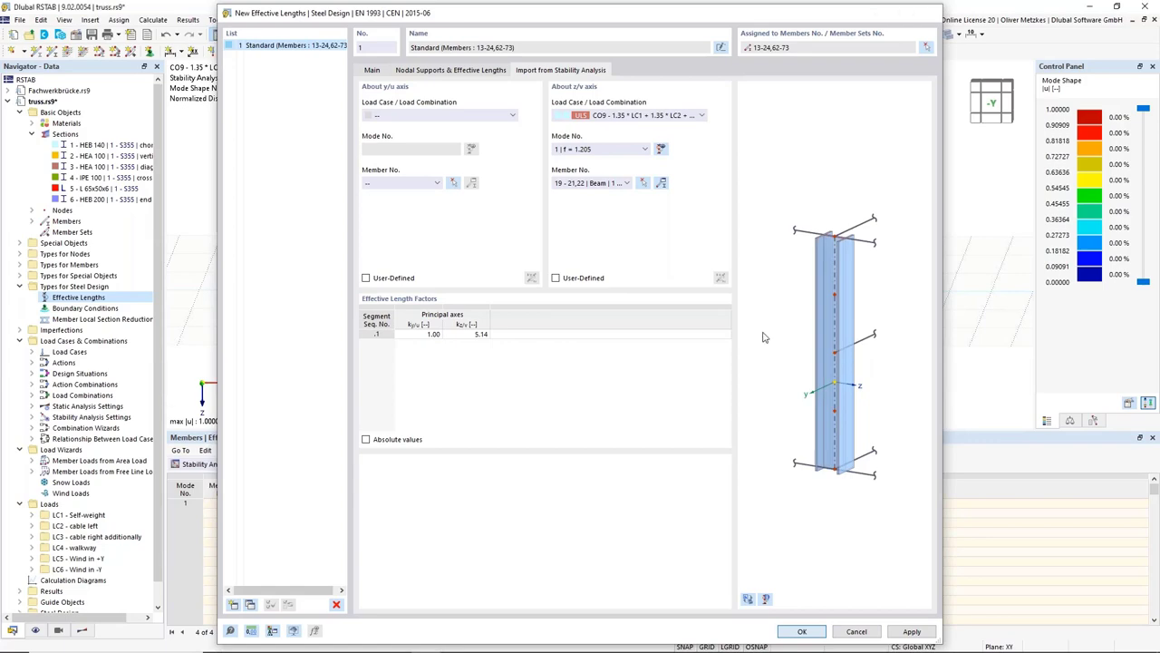
pyautogui.press('Return')
# Turn off the local member axis systems and the results display, showing the whole bridge in an isometric view
pyautogui.rightClick(686, 259)
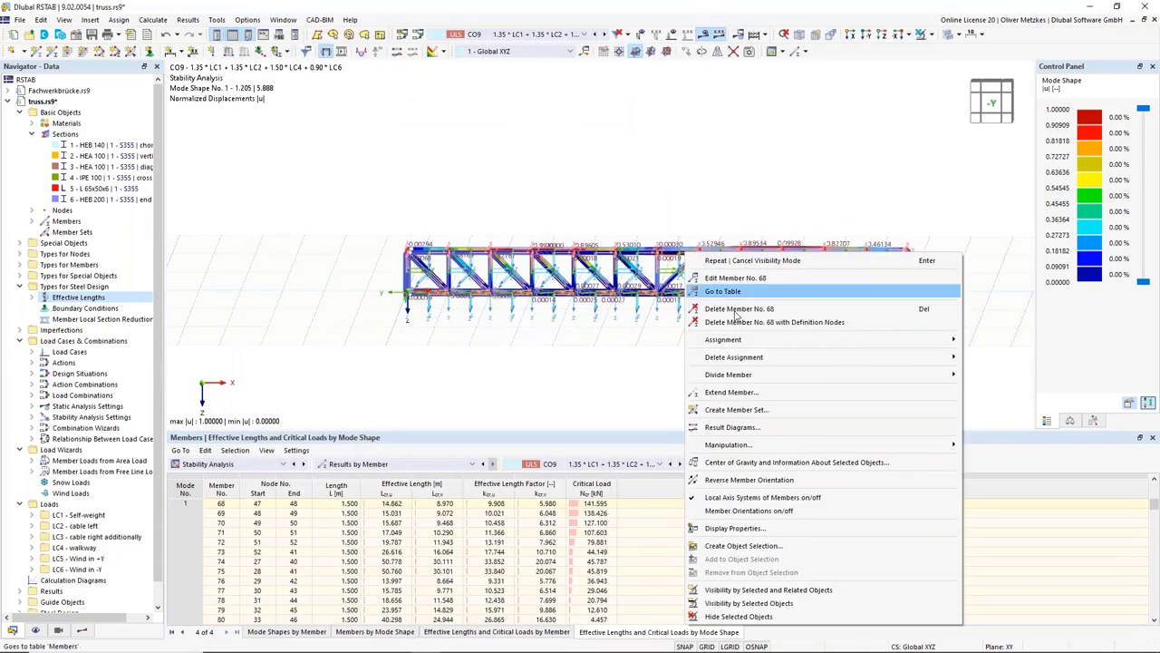
pyautogui.click(721, 497)
pyautogui.click(921, 35)
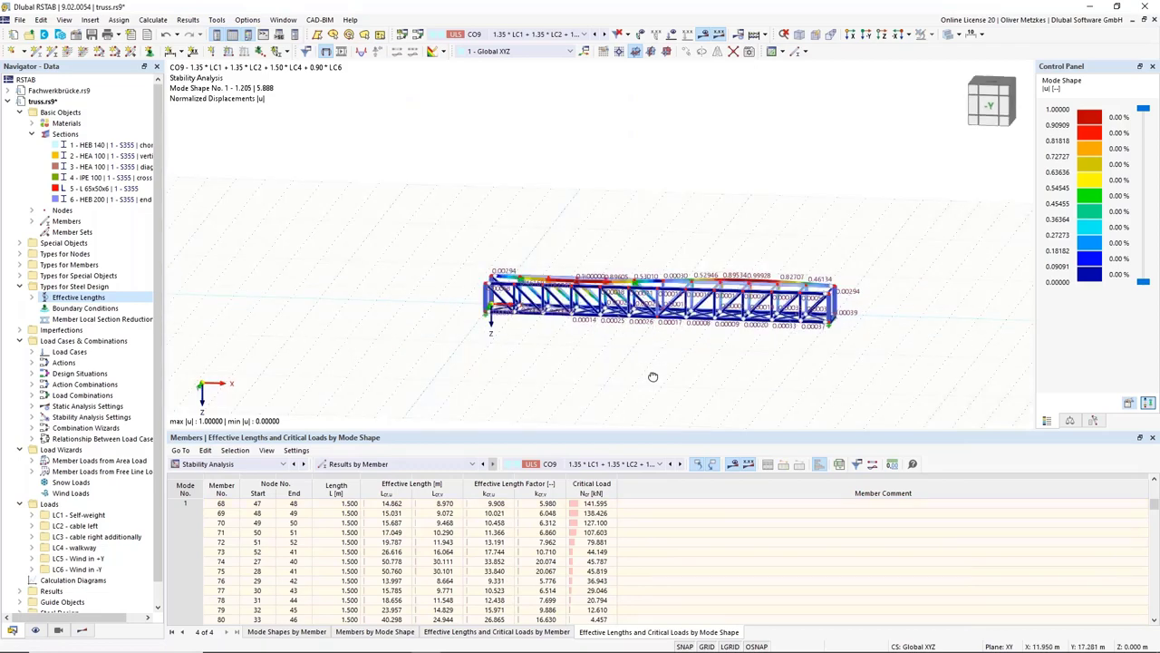
pyautogui.click(701, 53)
pyautogui.scroll(5, 669, 253)
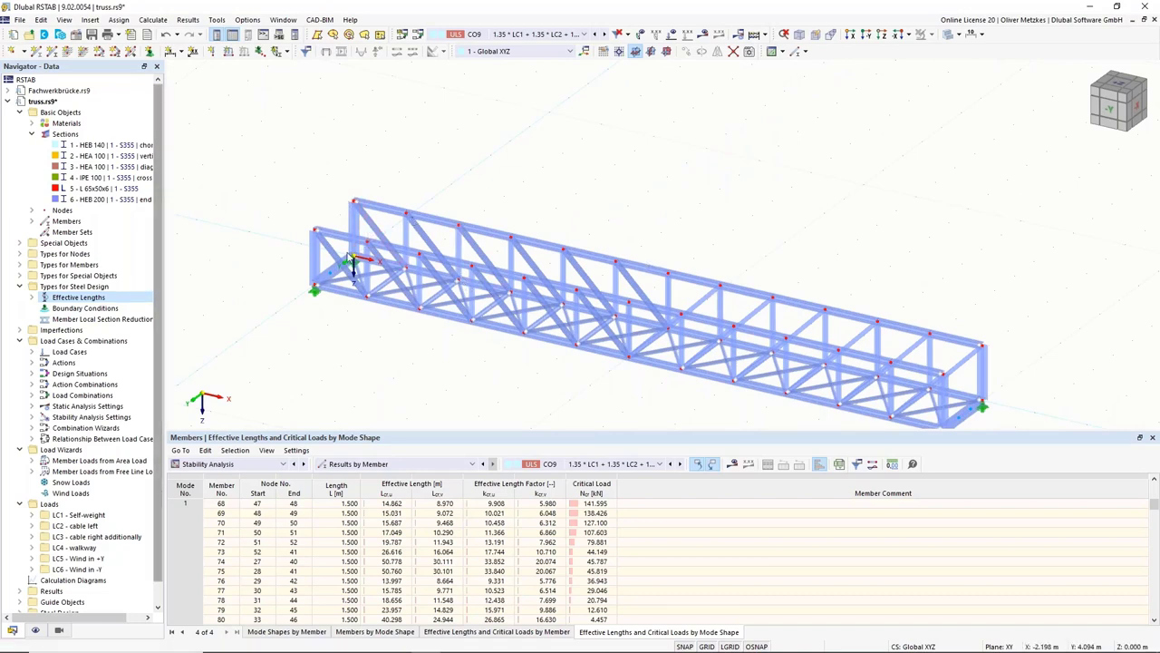
# Create a second effective lengths definition for steel design named "Diagonals and verticals"
pyautogui.rightClick(95, 300)
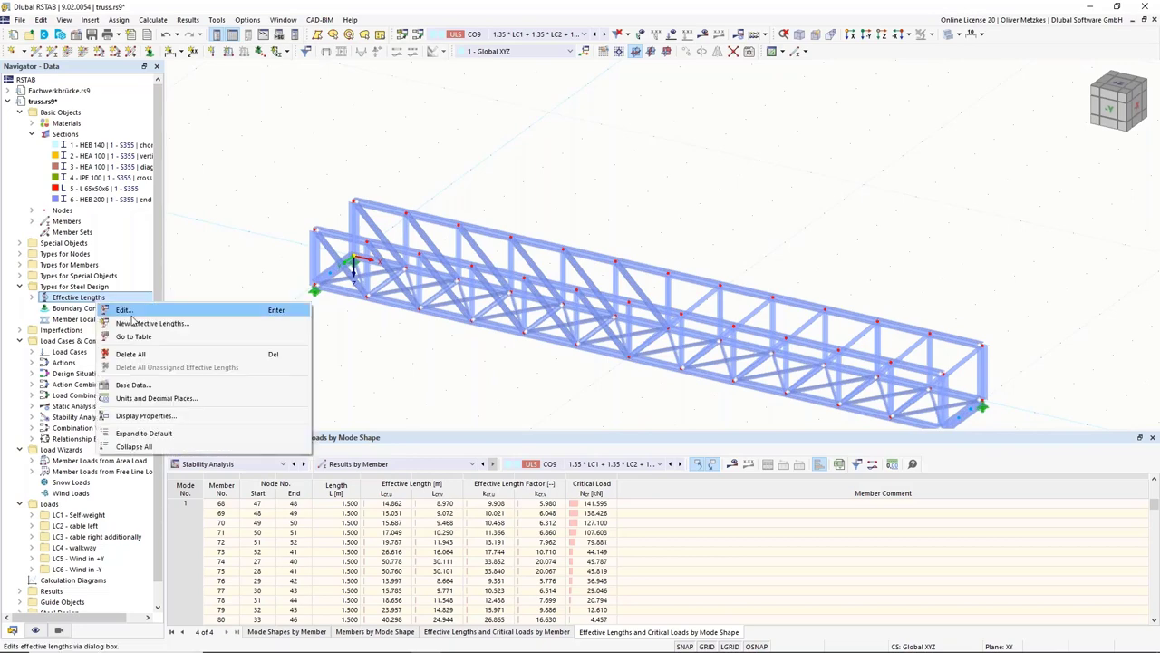
pyautogui.click(240, 314)
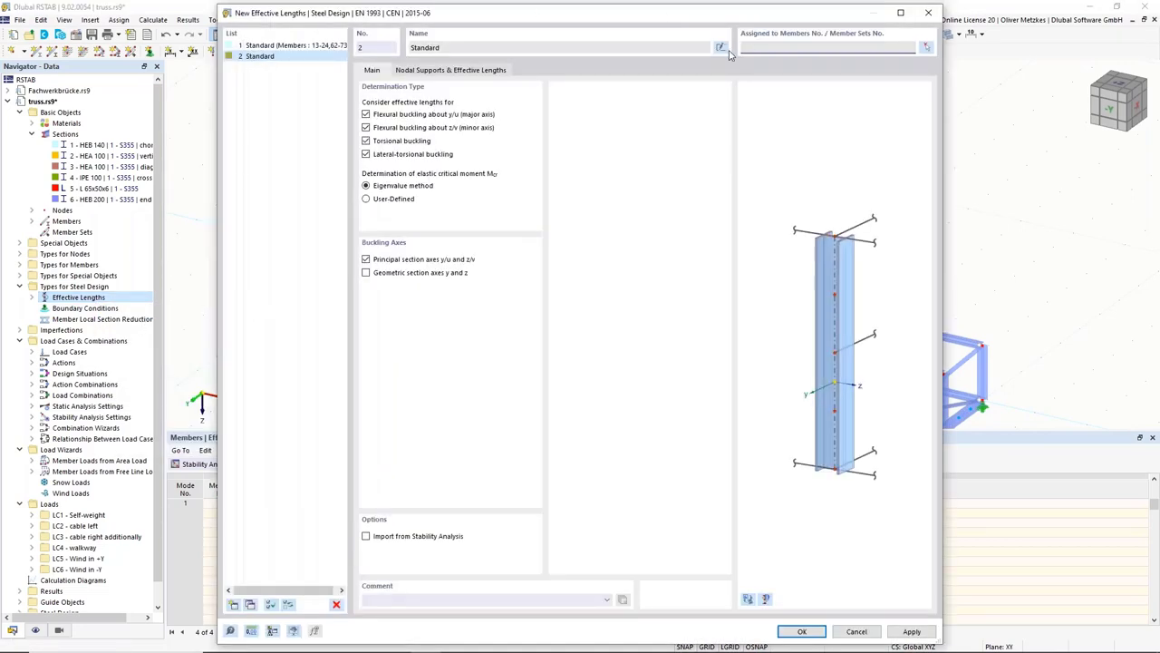
pyautogui.click(720, 48)
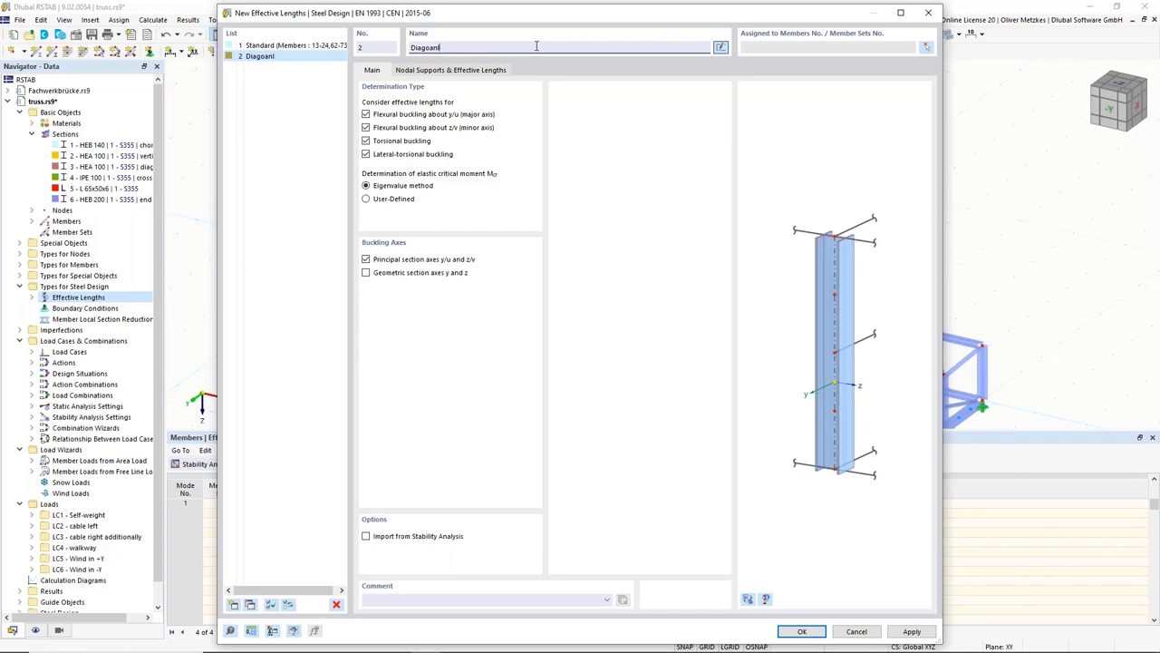
pyautogui.press('BackSpace')
pyautogui.press('BackSpace')
pyautogui.press('BackSpace')
pyautogui.write('cal')
# Set the effective length factor about the major axis (y/u) to 0.90 for the "Diagonals and verticals" definition
pyautogui.click(471, 71)
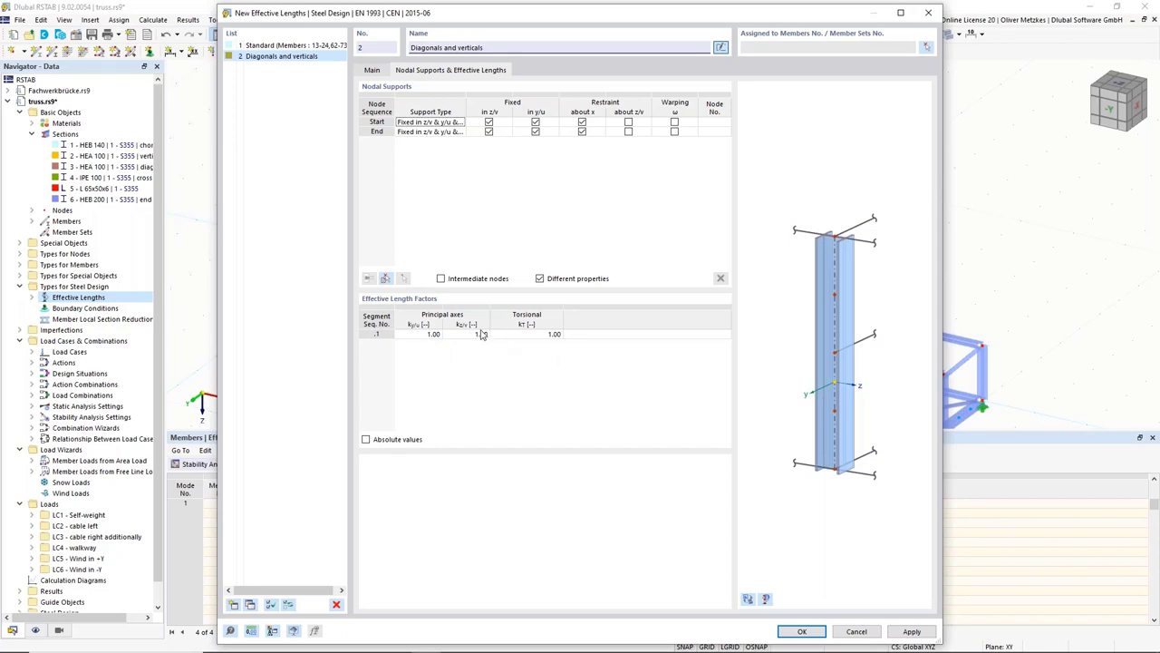
pyautogui.moveTo(496, 23); pyautogui.dragTo(831, 126)
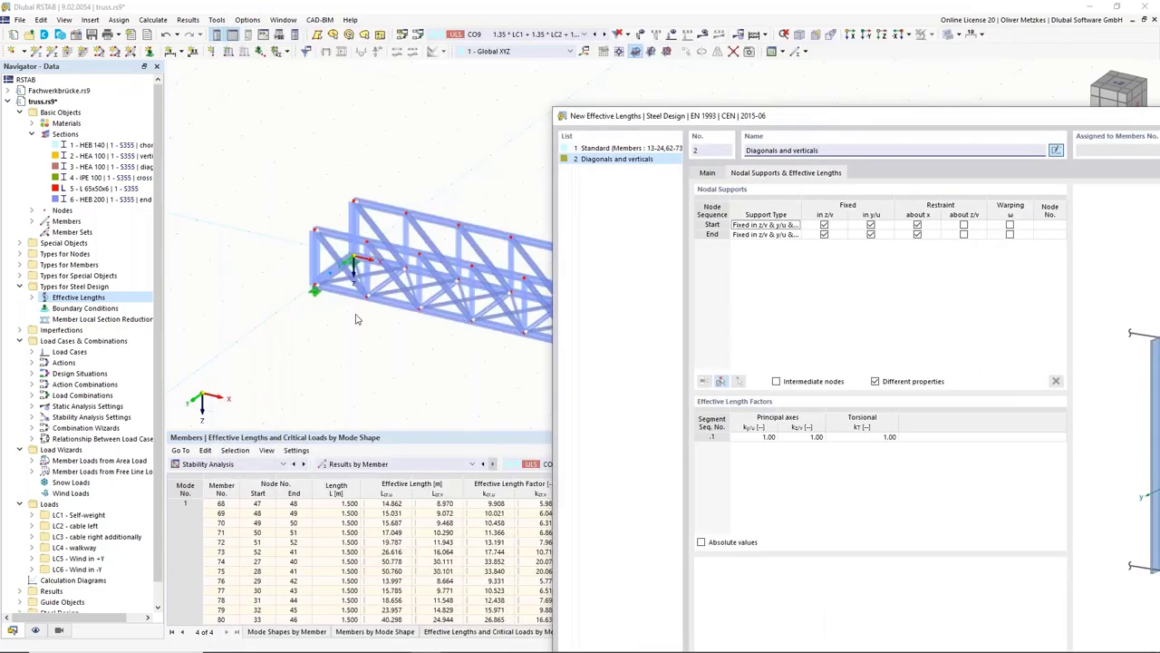
pyautogui.click(757, 437)
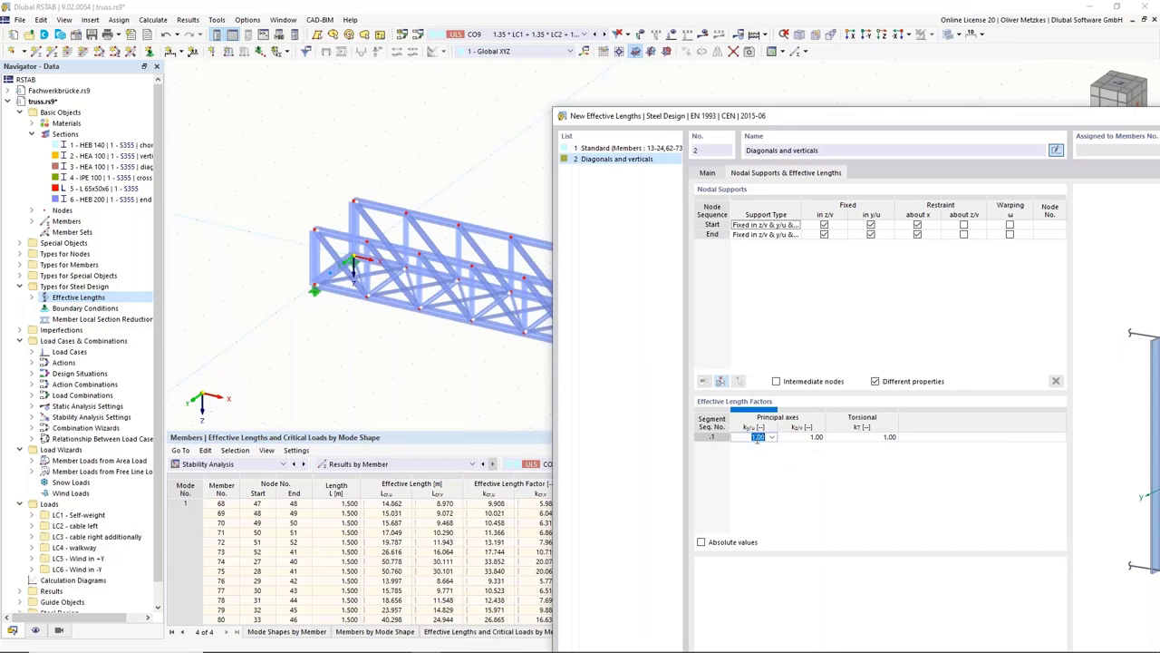
pyautogui.write('0,9')
pyautogui.click(799, 437)
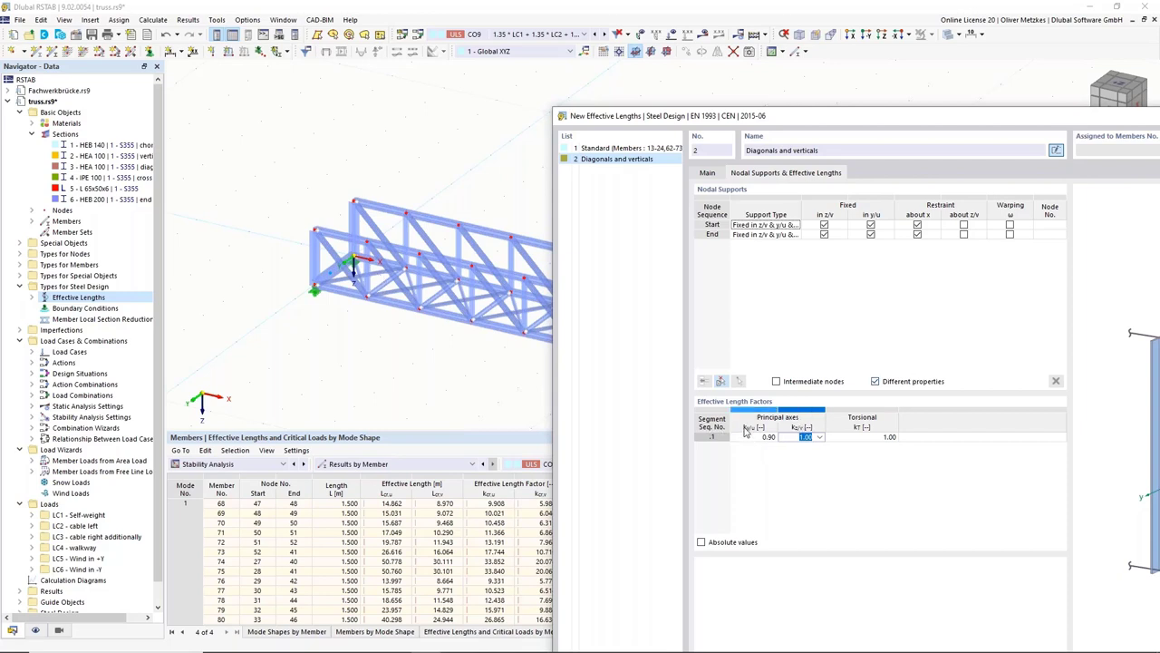
pyautogui.moveTo(885, 114); pyautogui.dragTo(761, 55)
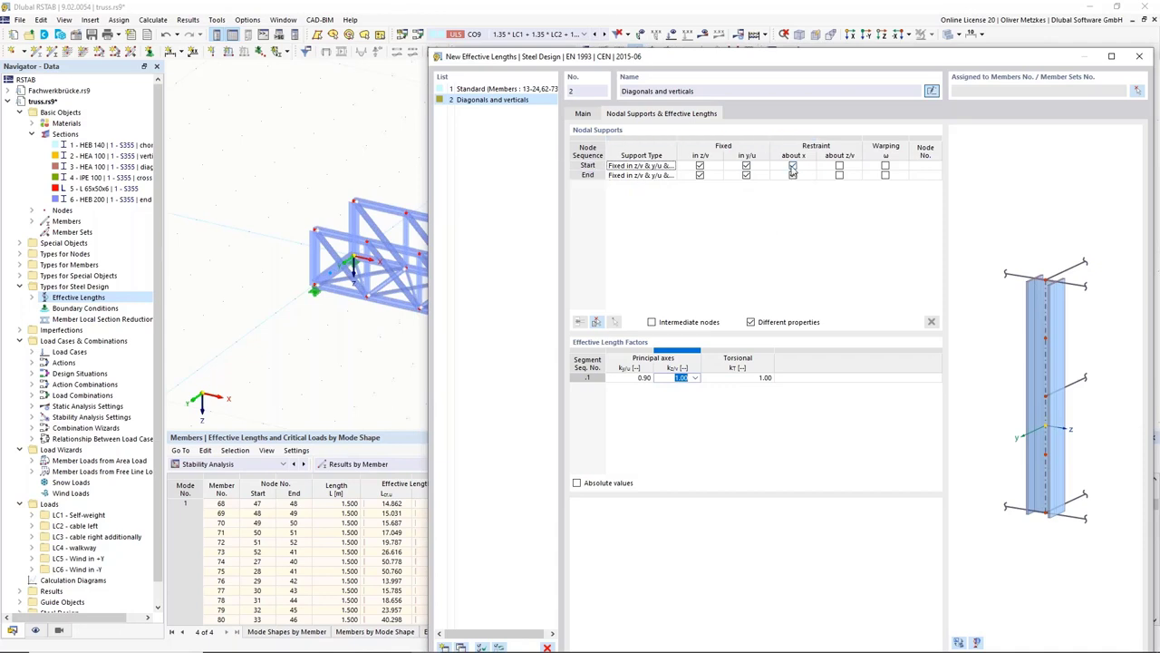
pyautogui.moveTo(809, 62); pyautogui.dragTo(599, 60)
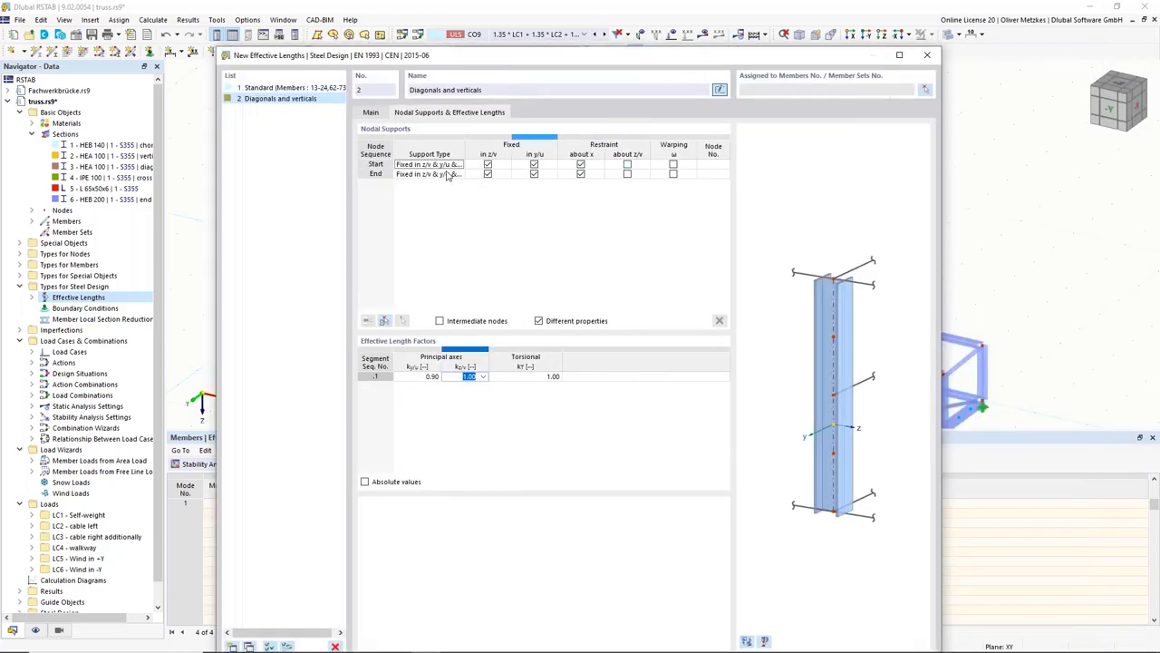
# Assign "Diagonals and verticals" to members 27-31, 33-49, 76-80 and 82-98 in the side view, leaving out the end and middle verticals
pyautogui.click(924, 92)
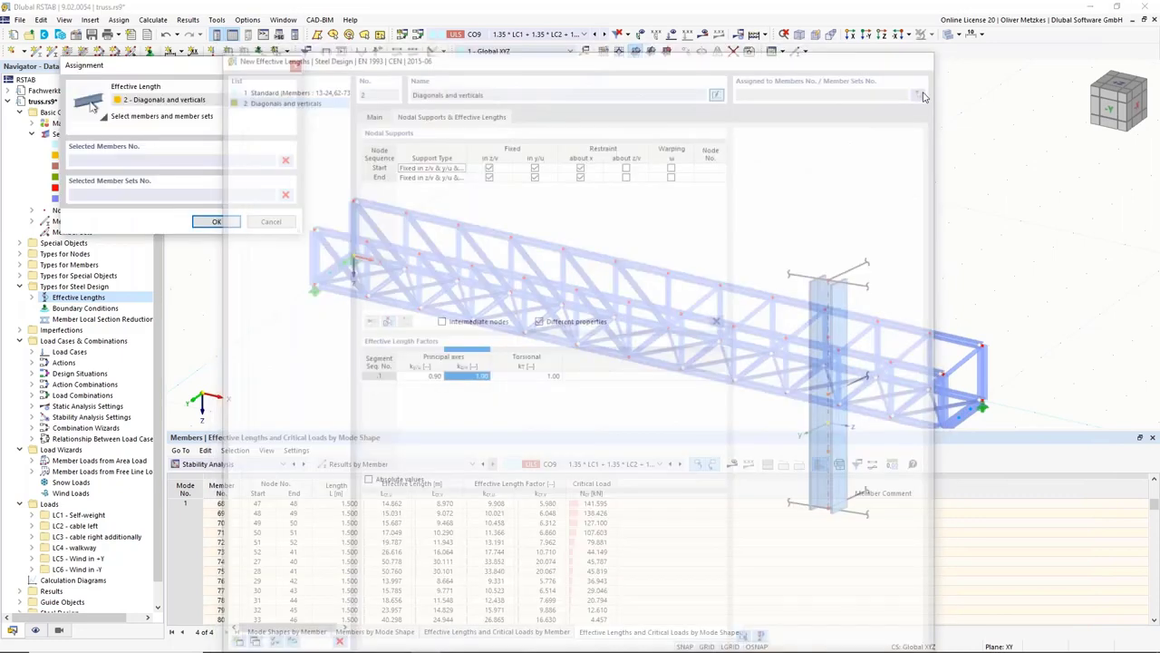
pyautogui.hotkey('ctrl', 'shift', '2')
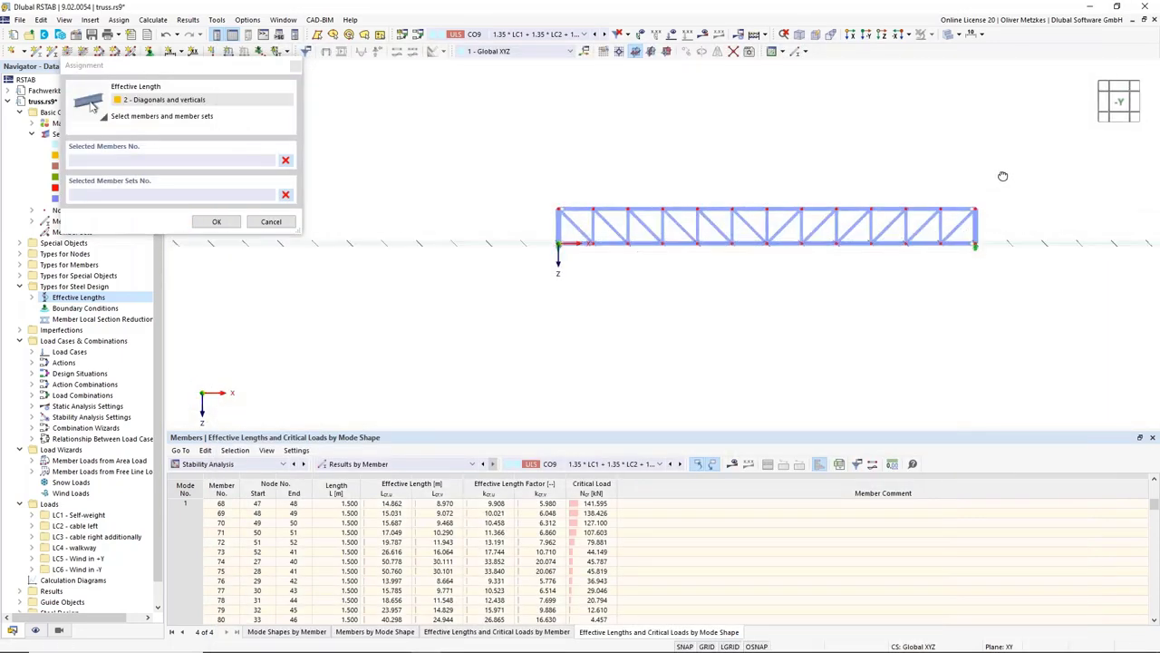
pyautogui.moveTo(1012, 309); pyautogui.dragTo(548, 186)
pyautogui.moveTo(549, 183); pyautogui.dragTo(724, 156, button='middle')
pyautogui.moveTo(838, 243); pyautogui.dragTo(358, 220)
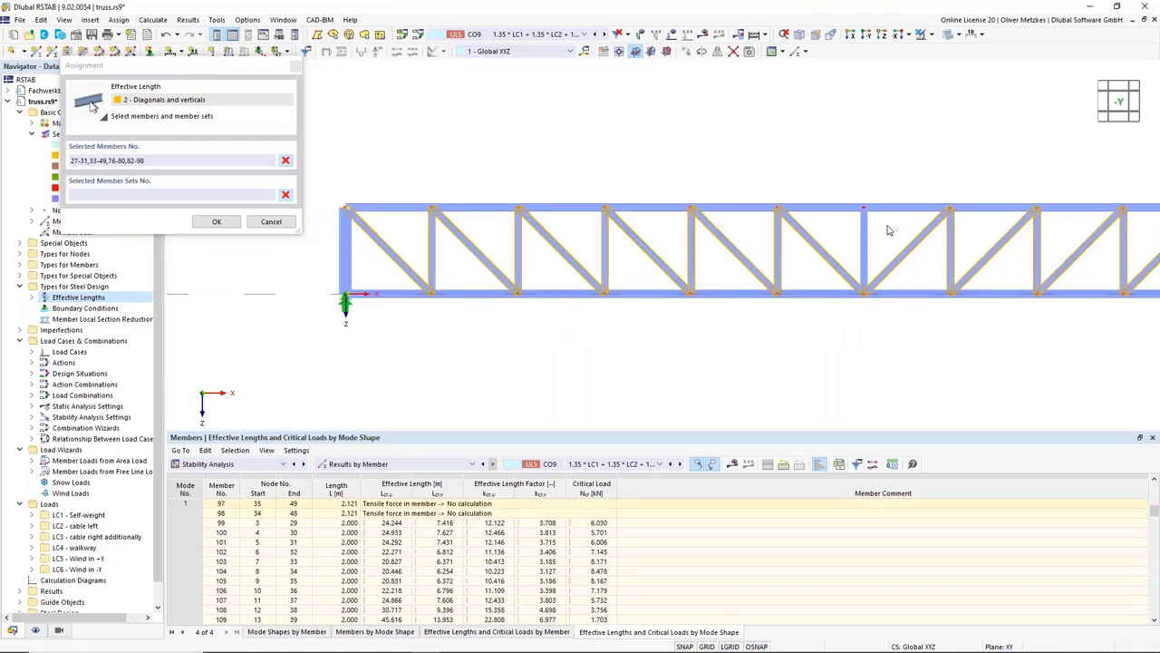
pyautogui.middleClick(942, 127)
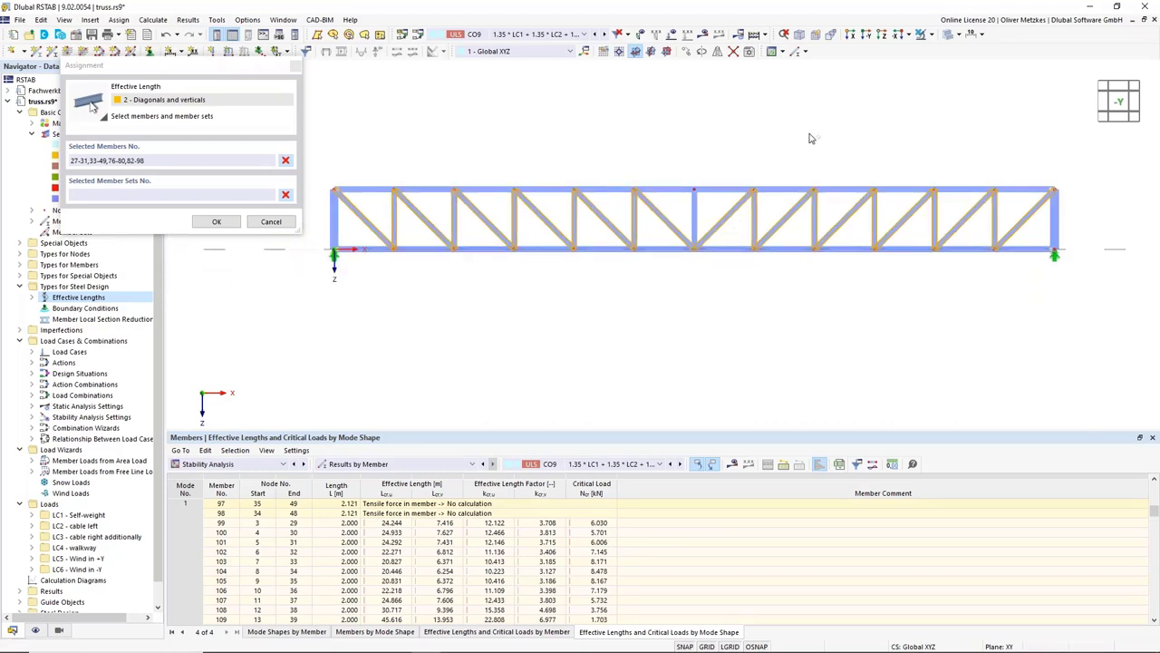
pyautogui.click(218, 223)
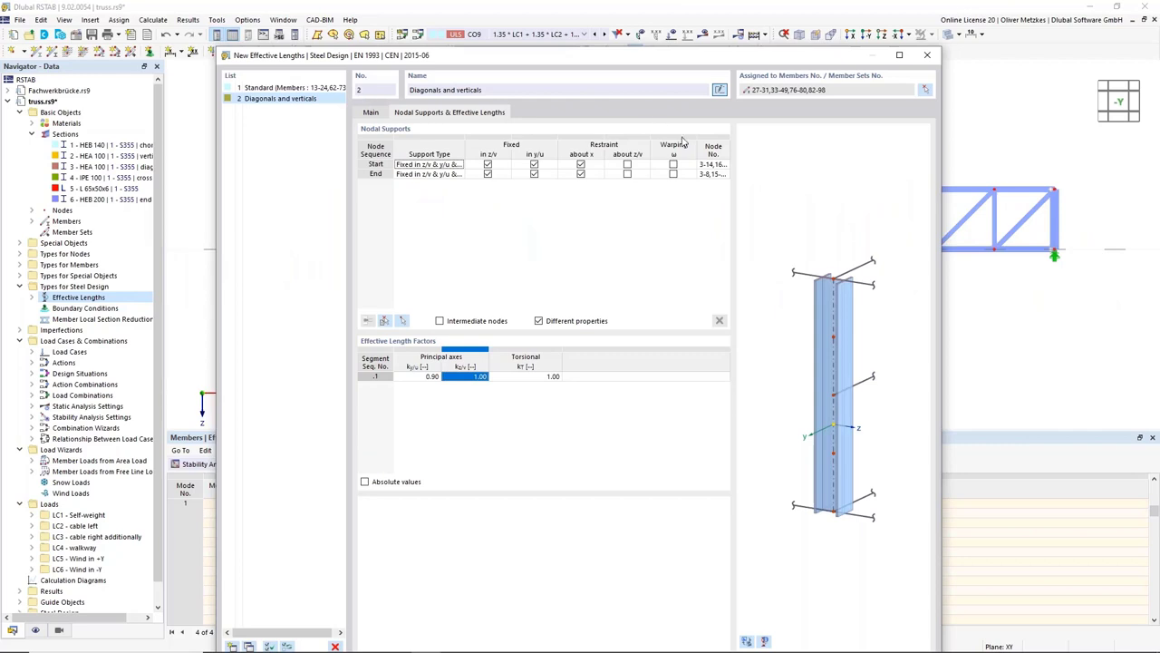
pyautogui.moveTo(590, 58); pyautogui.dragTo(497, 83)
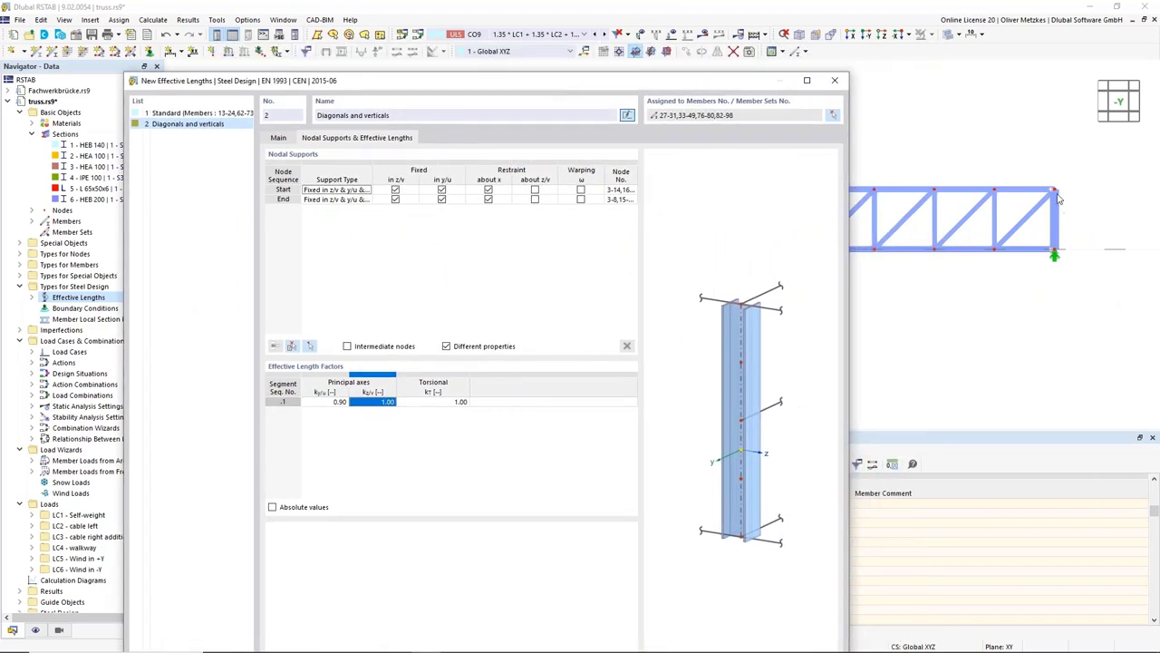
pyautogui.moveTo(670, 85); pyautogui.dragTo(743, 47)
# Create a third effective lengths definition that does not consider flexural buckling about the major axis y/u
pyautogui.click(209, 634)
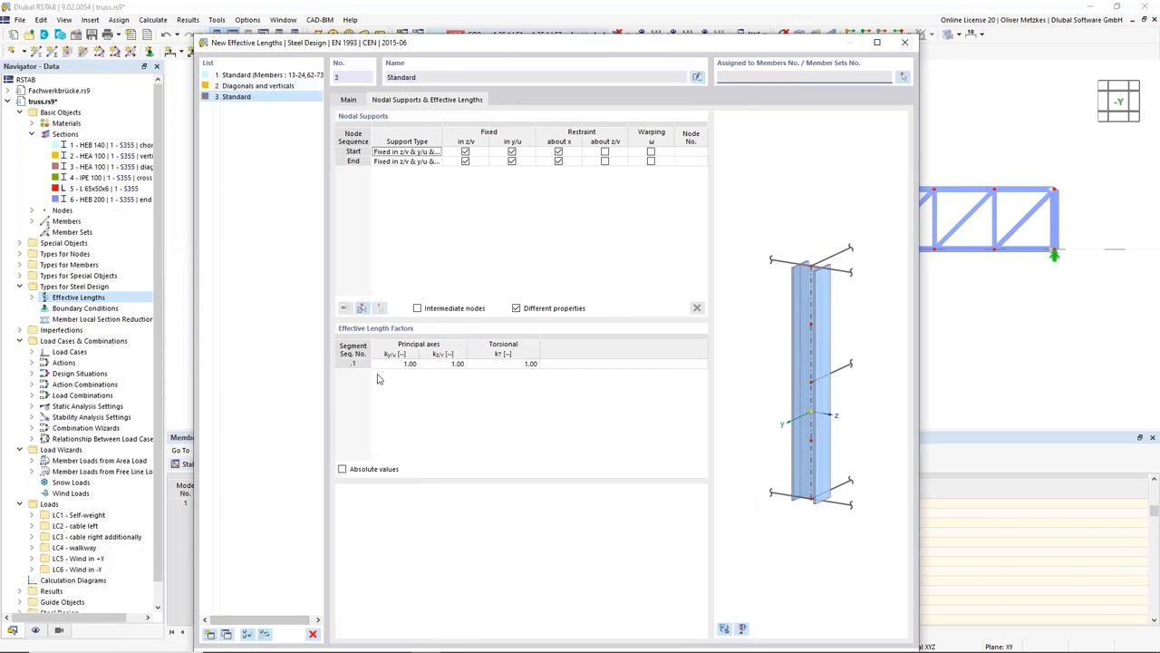
pyautogui.click(350, 101)
pyautogui.moveTo(393, 45); pyautogui.dragTo(735, 134)
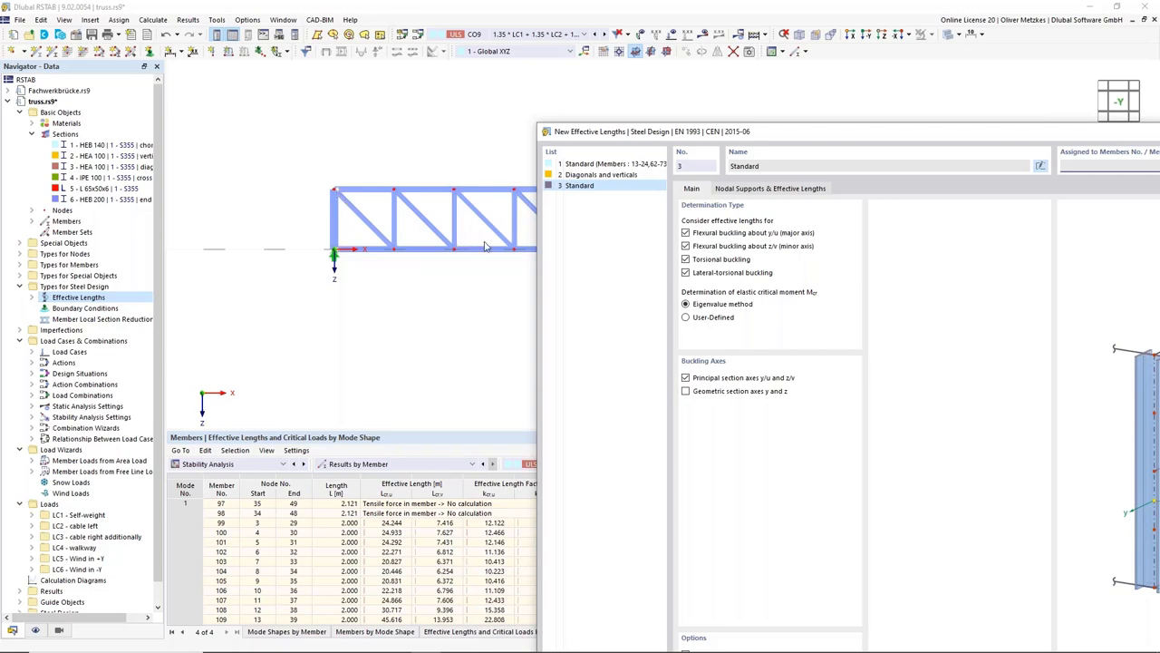
pyautogui.moveTo(772, 136); pyautogui.dragTo(625, 82)
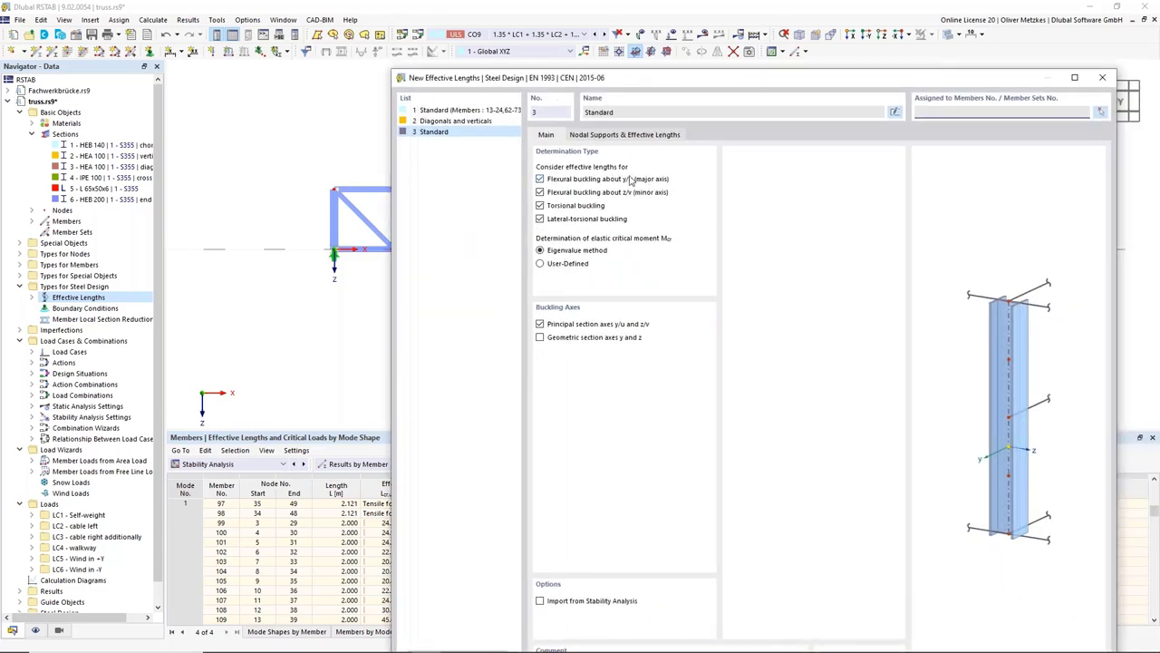
pyautogui.click(580, 180)
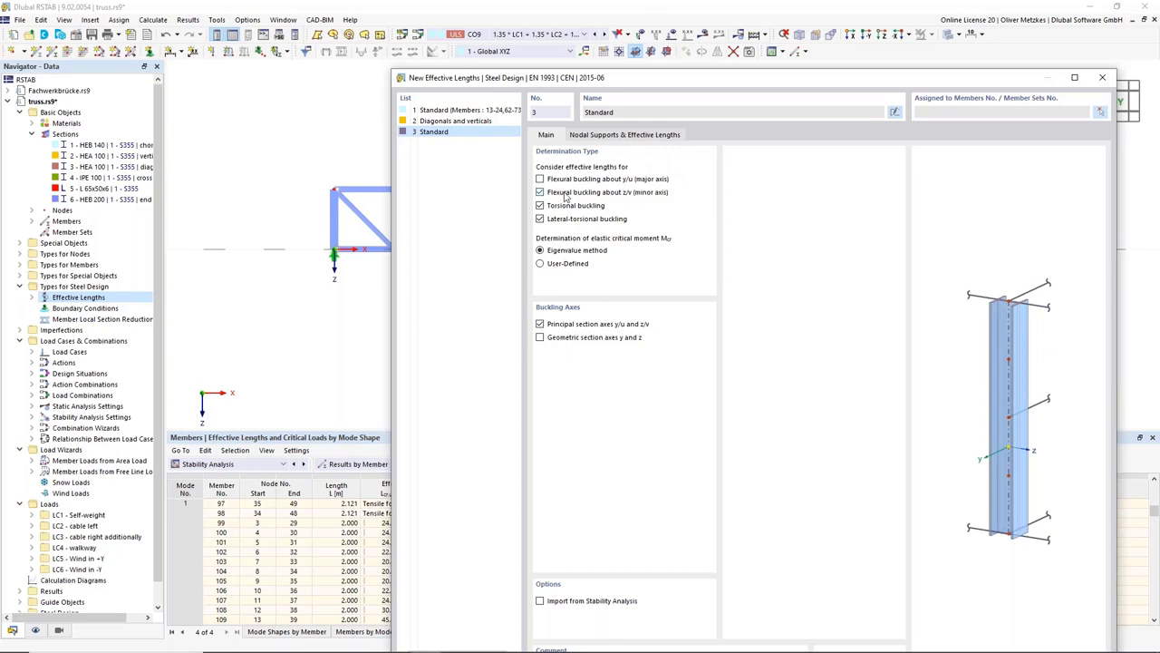
pyautogui.moveTo(636, 79); pyautogui.dragTo(549, 44)
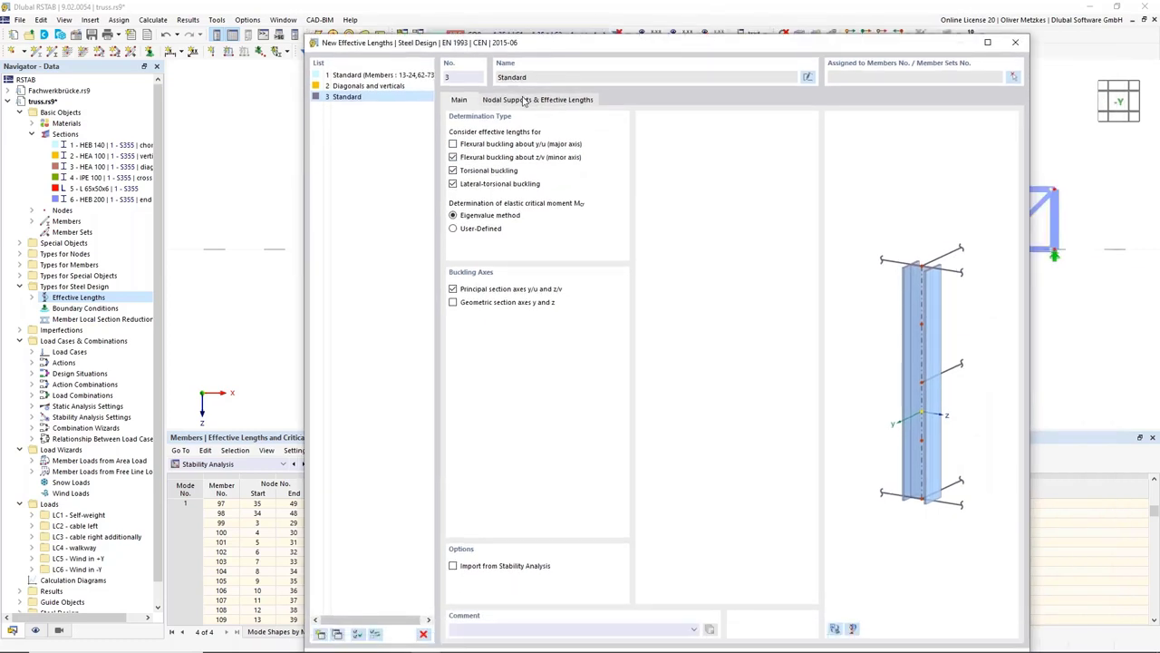
# Release the restraint about x at the end node of the third effective lengths definition
pyautogui.click(531, 100)
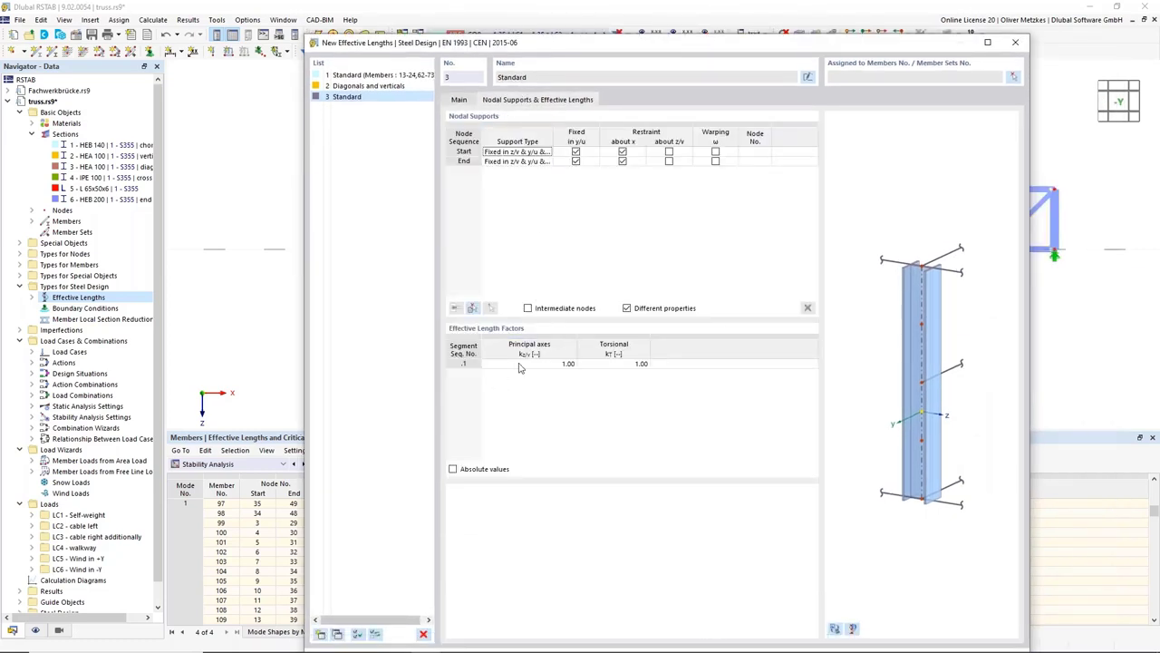
pyautogui.moveTo(556, 45); pyautogui.dragTo(664, 57)
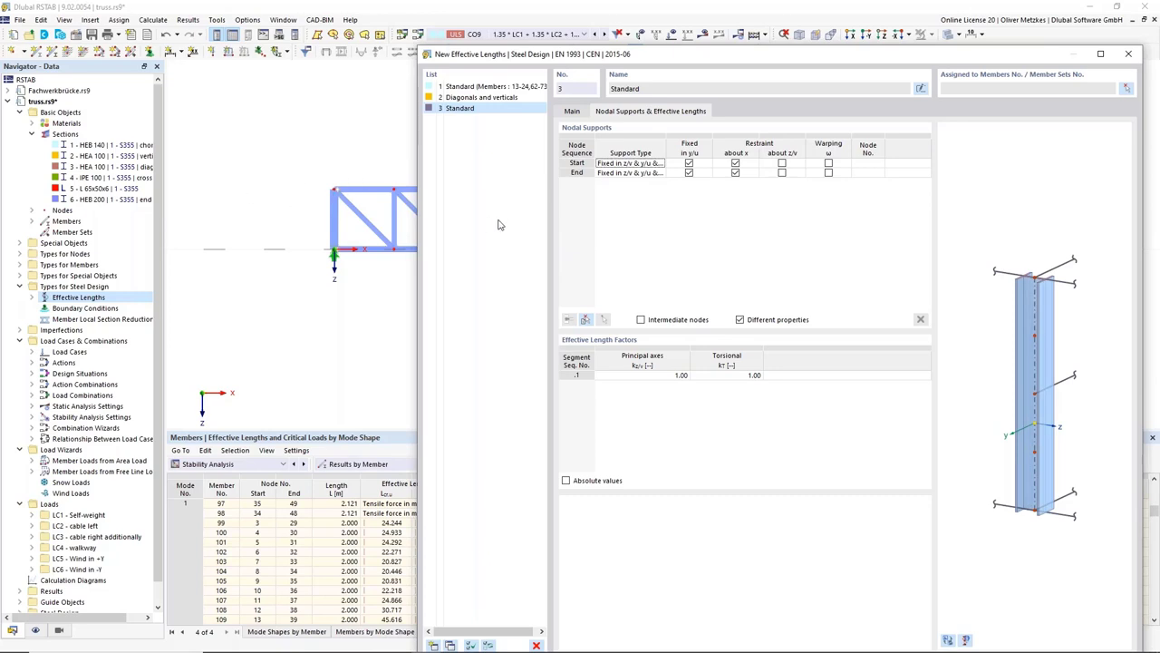
pyautogui.click(735, 172)
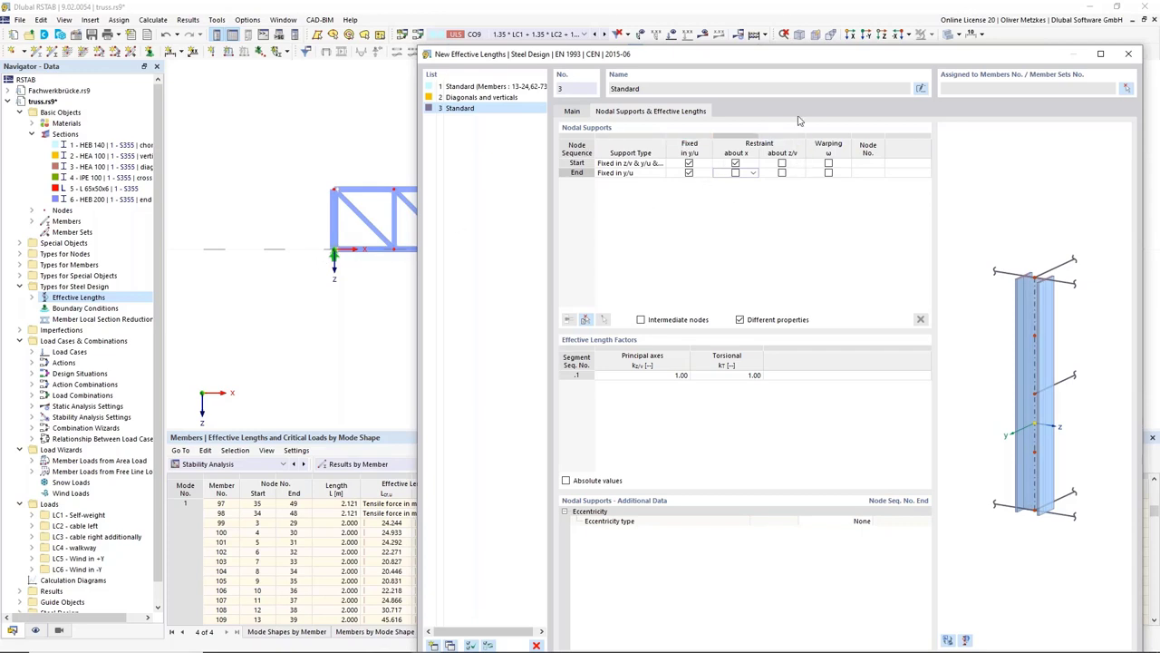
pyautogui.moveTo(799, 58); pyautogui.dragTo(693, 52)
# Assign the third definition to the end and middle verticals 25, 26, 32, 74, 75 and 81, and accept all effective lengths definitions
pyautogui.click(1021, 83)
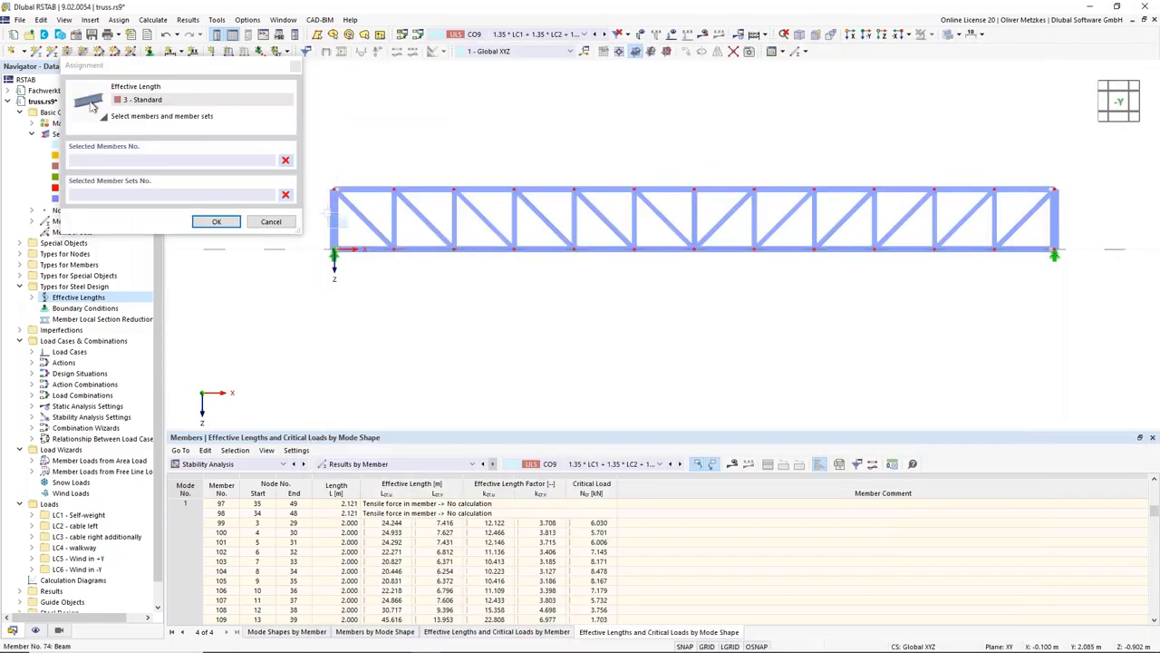
pyautogui.click(335, 226)
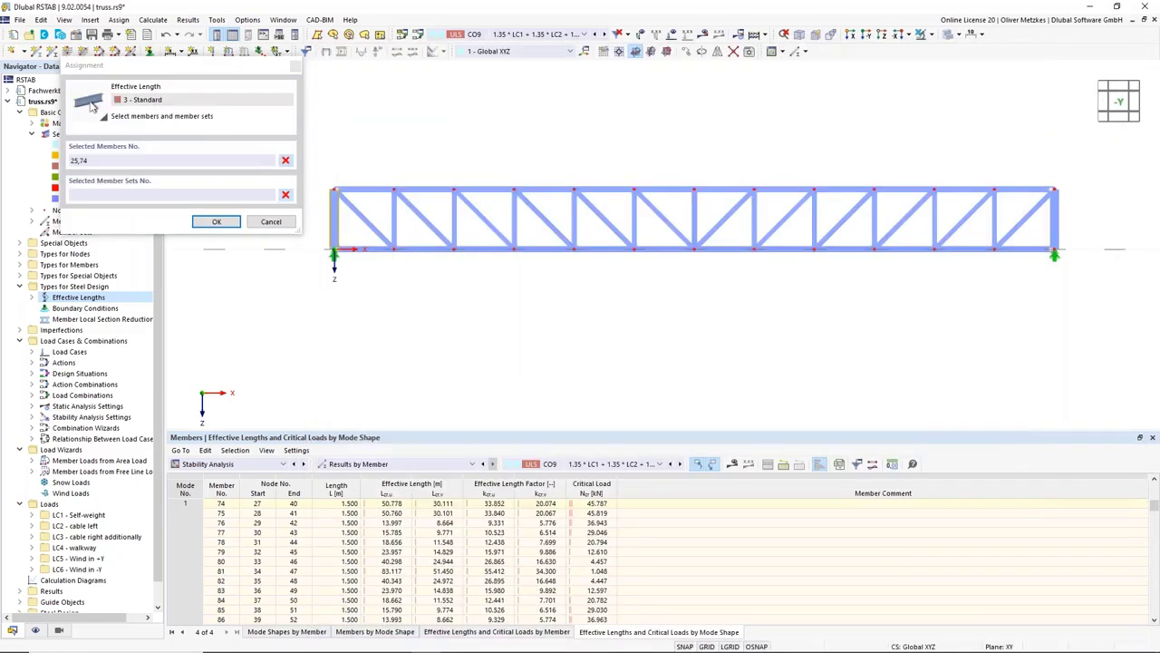
pyautogui.click(692, 210)
pyautogui.click(1055, 219)
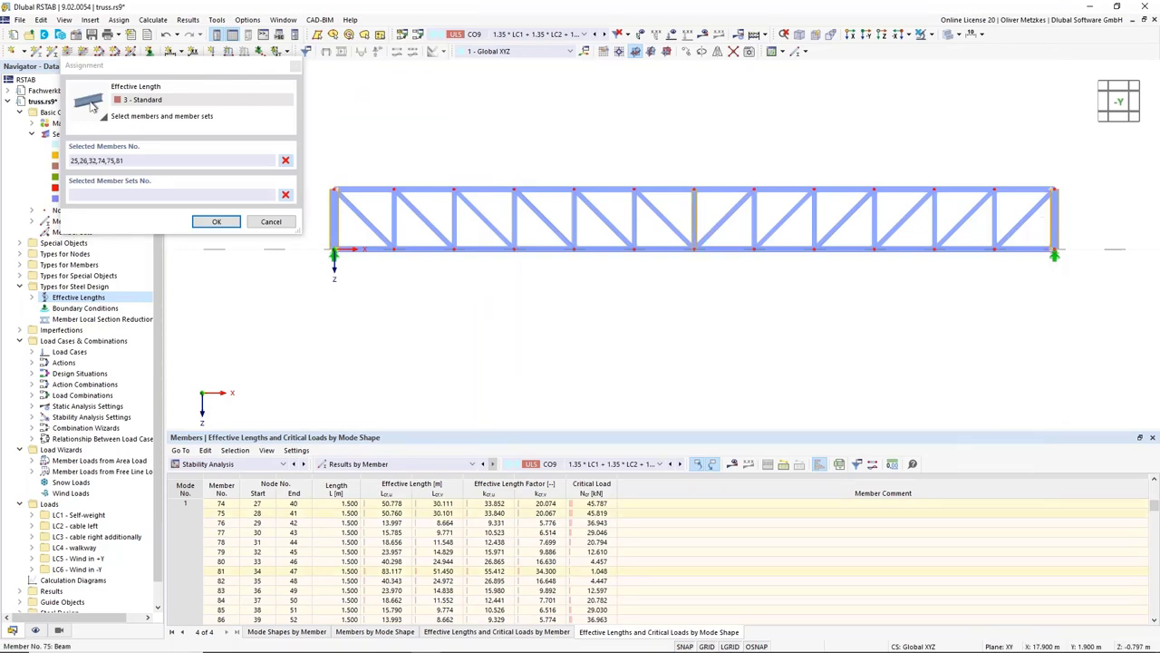
pyautogui.click(217, 222)
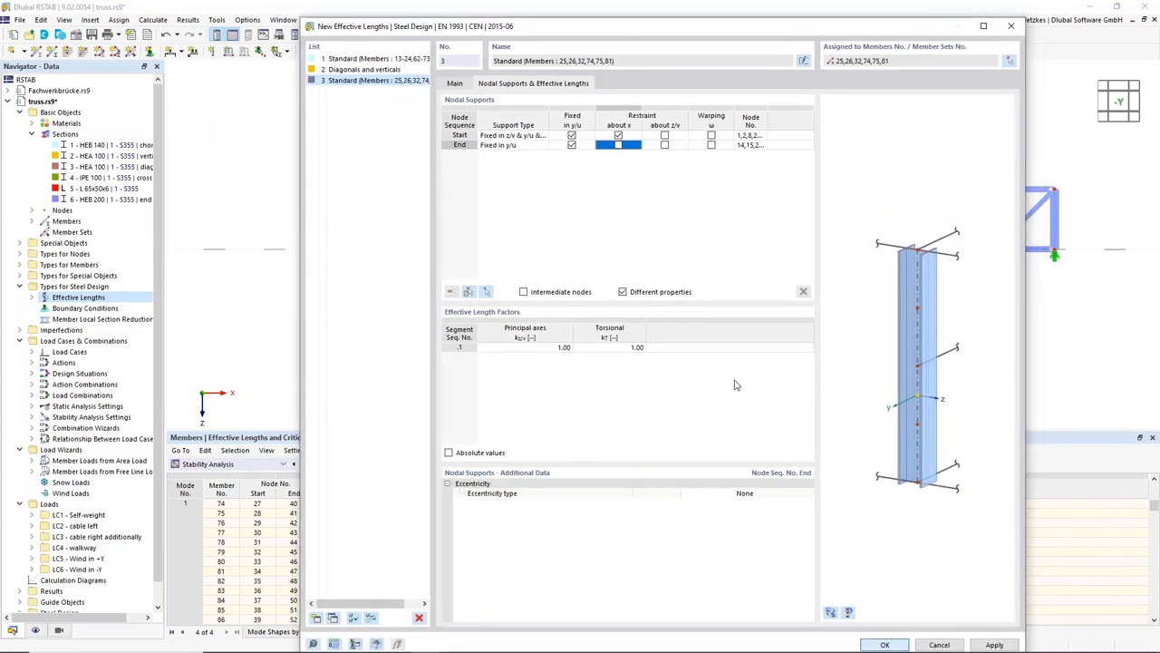
pyautogui.press('Return')
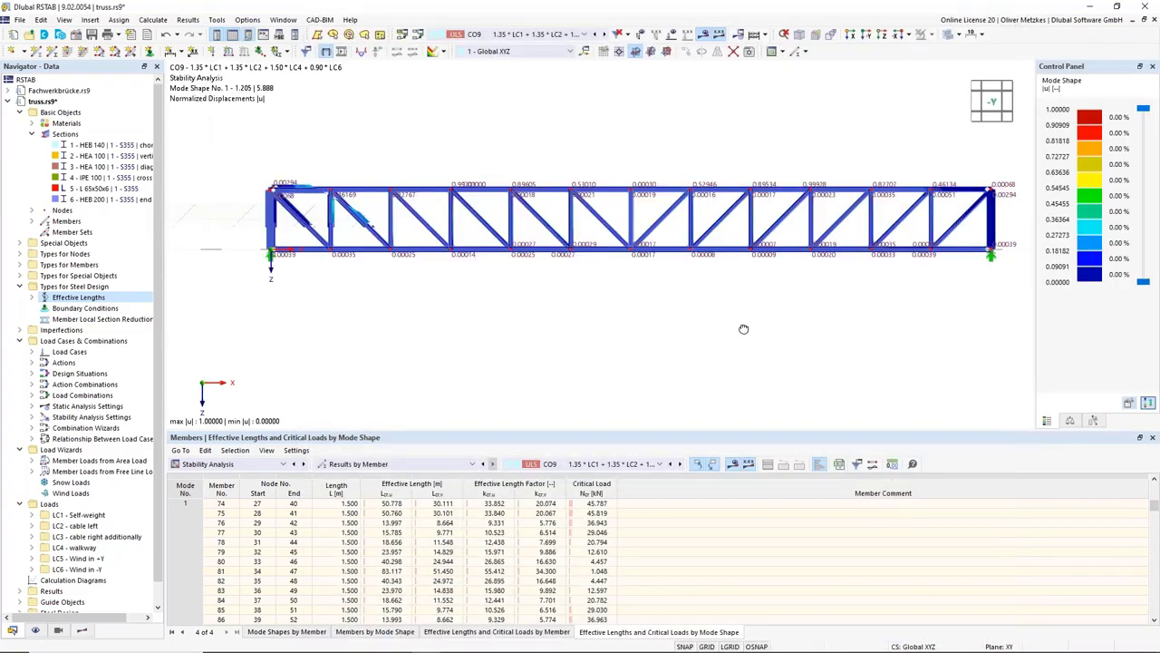
# Show the whole bridge in a 3D view and turn off the results display
pyautogui.keyDown('ctrl'); pyautogui.moveTo(743, 326); pyautogui.dragTo(732, 340, button='middle'); pyautogui.keyUp('ctrl')
pyautogui.click(814, 37)
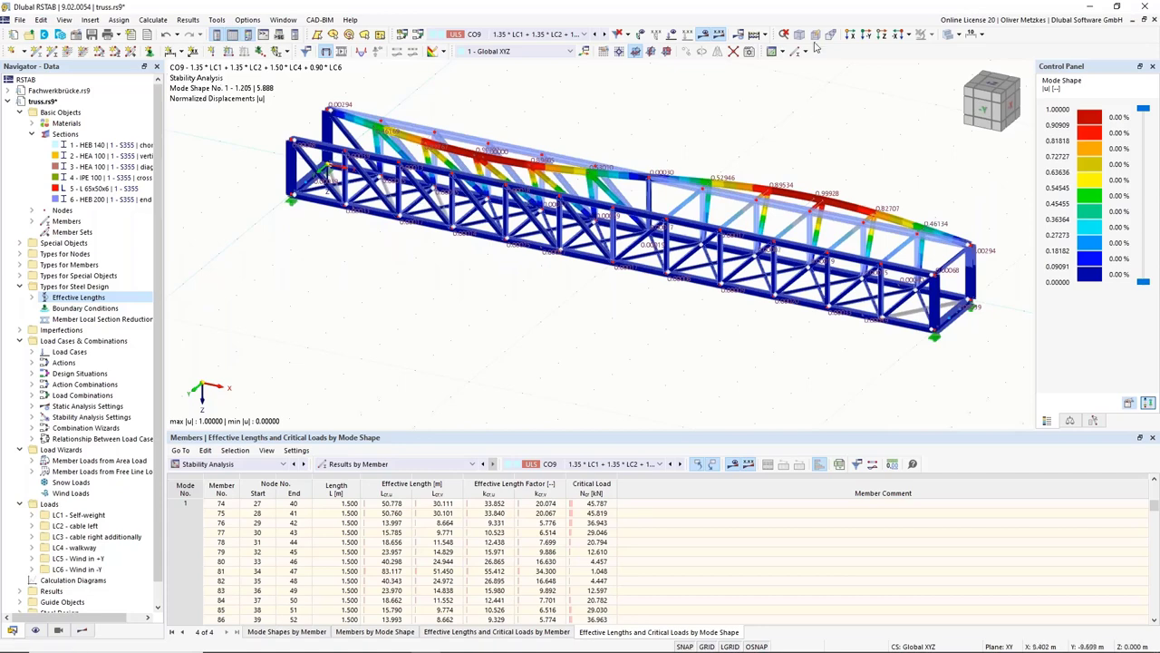
pyautogui.click(702, 33)
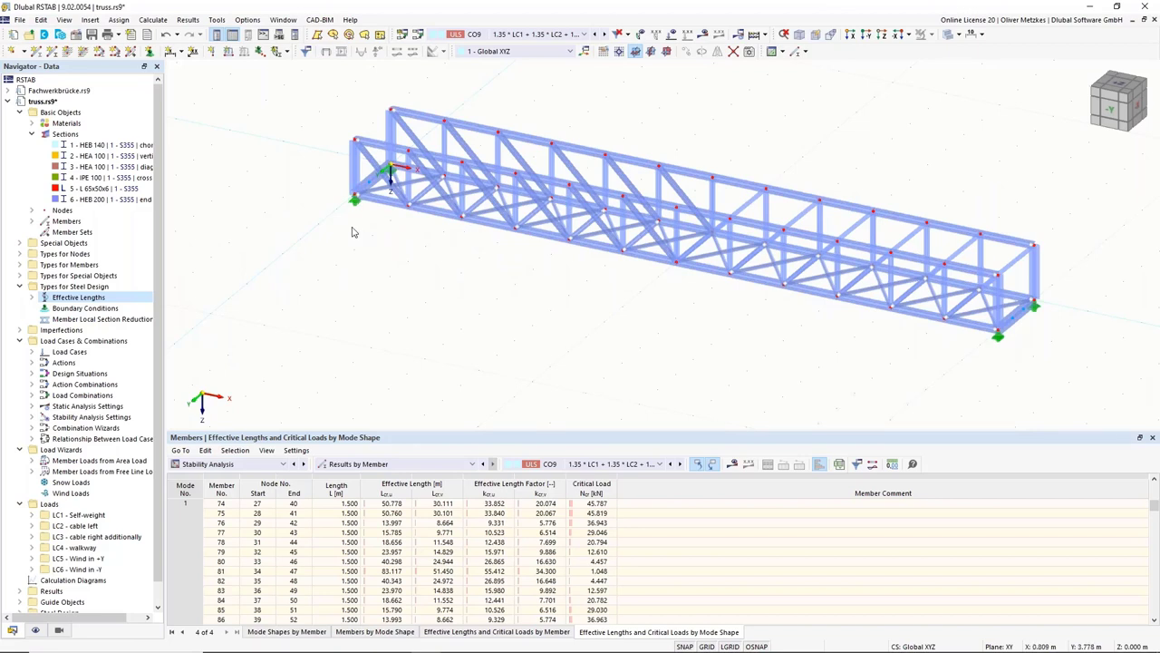
# Create a new steel design boundary conditions definition and show its nodal supports, keeping the start and end nodes fixed in y and torsion
pyautogui.click(87, 297)
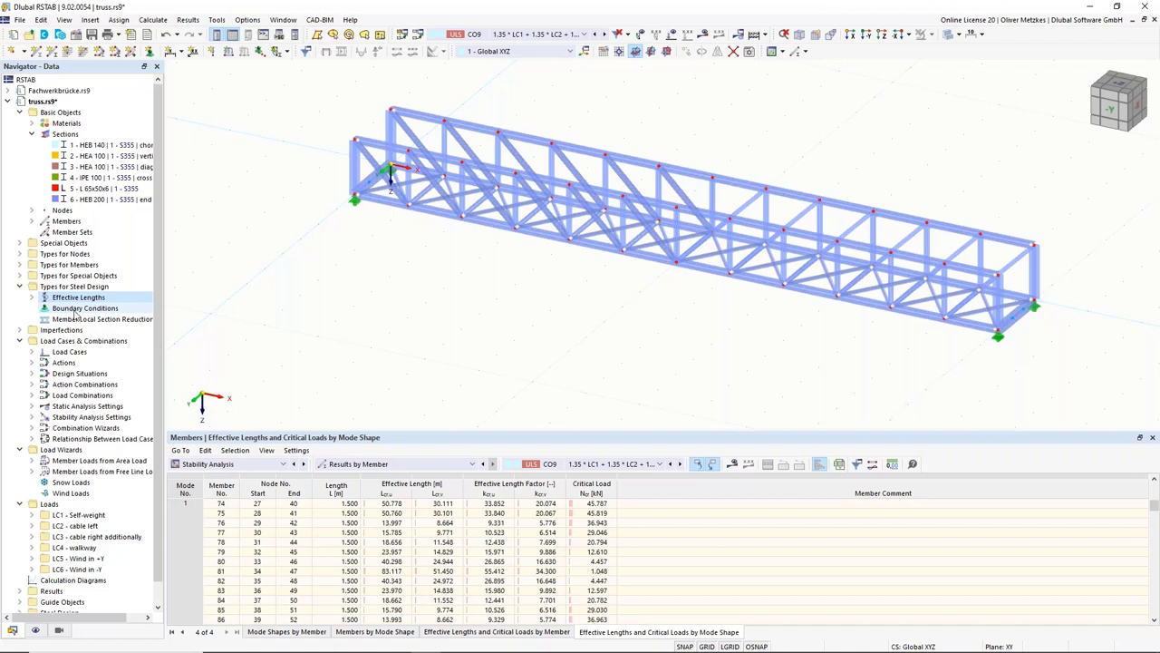
pyautogui.click(64, 310)
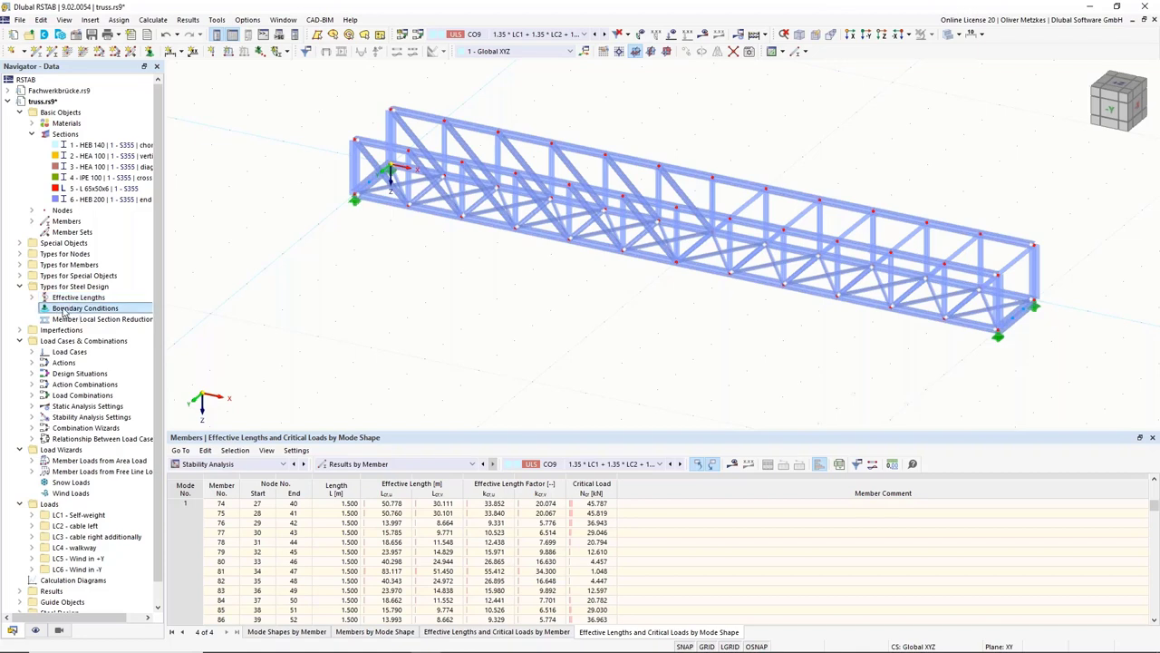
pyautogui.rightClick(110, 313)
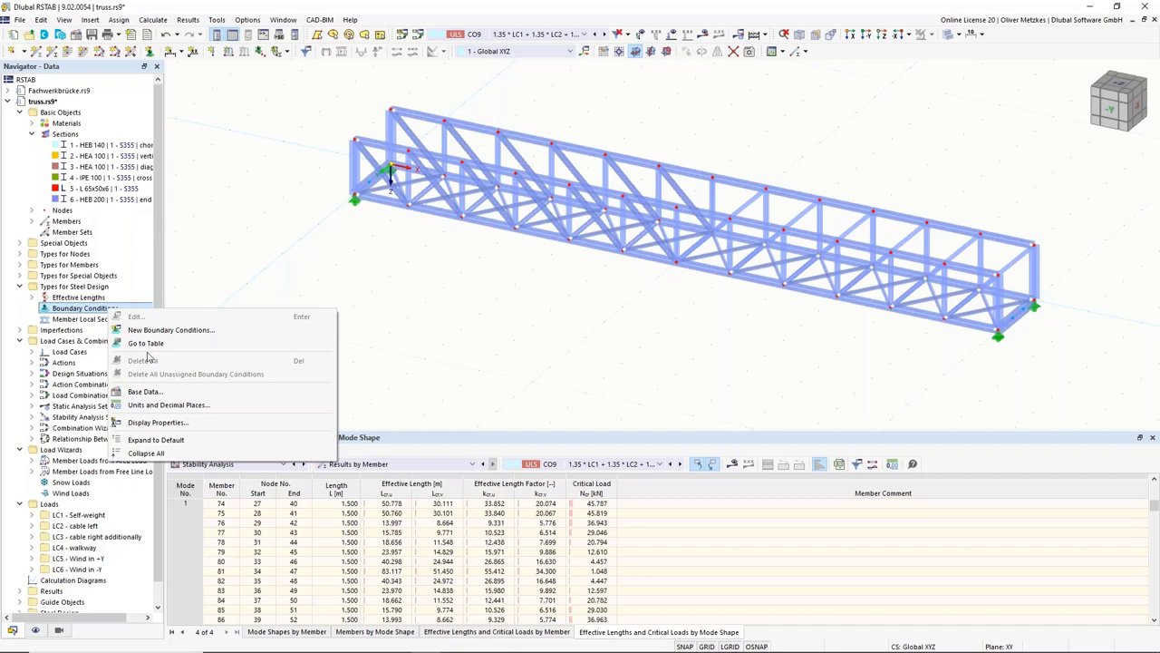
pyautogui.click(172, 330)
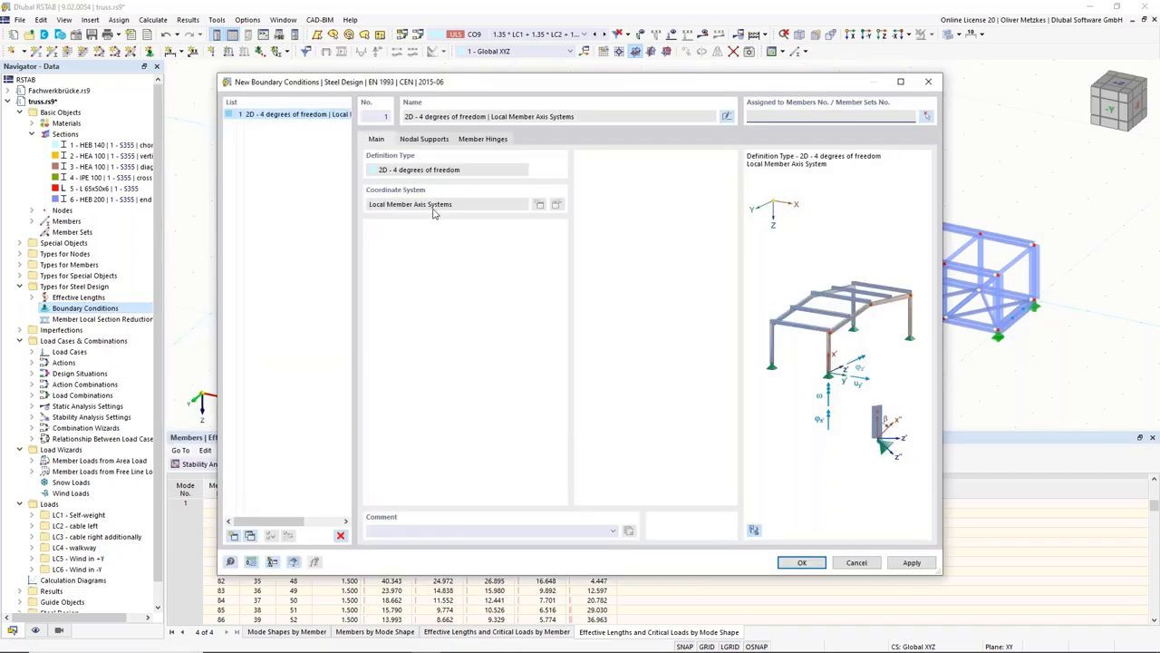
pyautogui.click(420, 139)
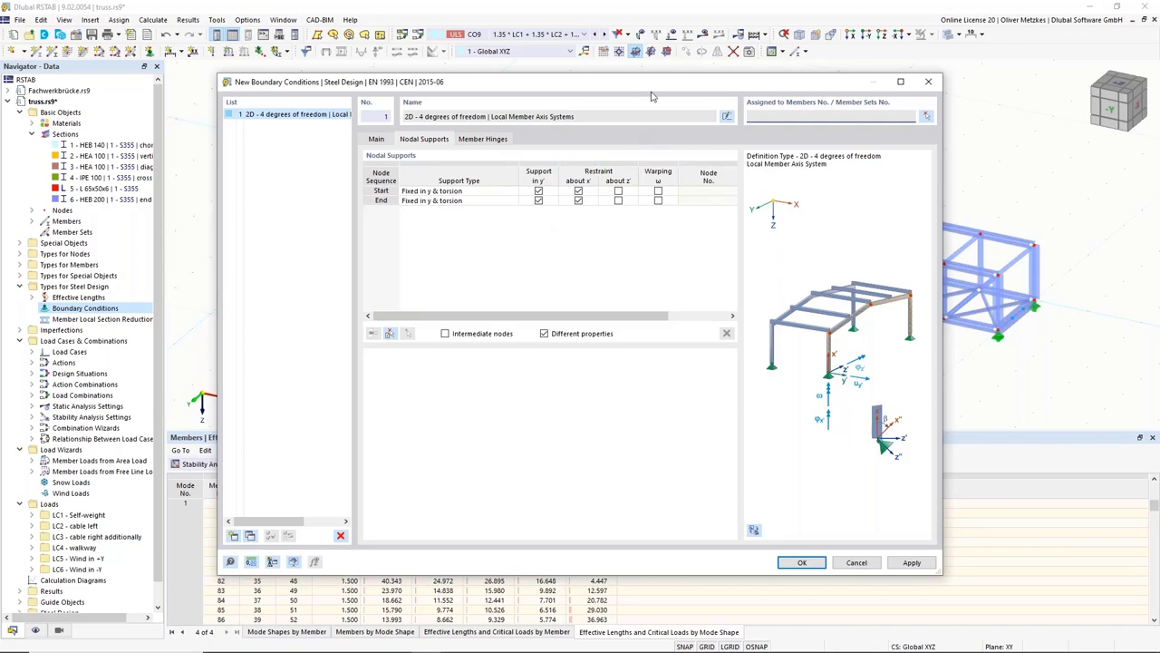
pyautogui.moveTo(686, 85); pyautogui.dragTo(720, 297)
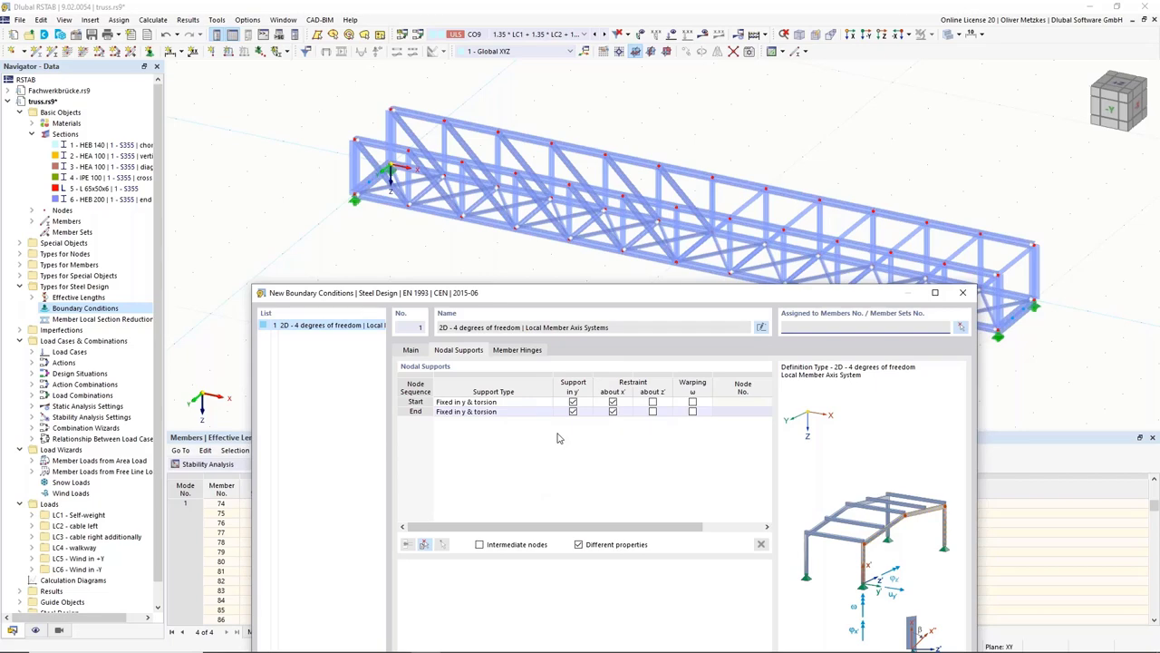
pyautogui.moveTo(651, 293); pyautogui.dragTo(567, 224)
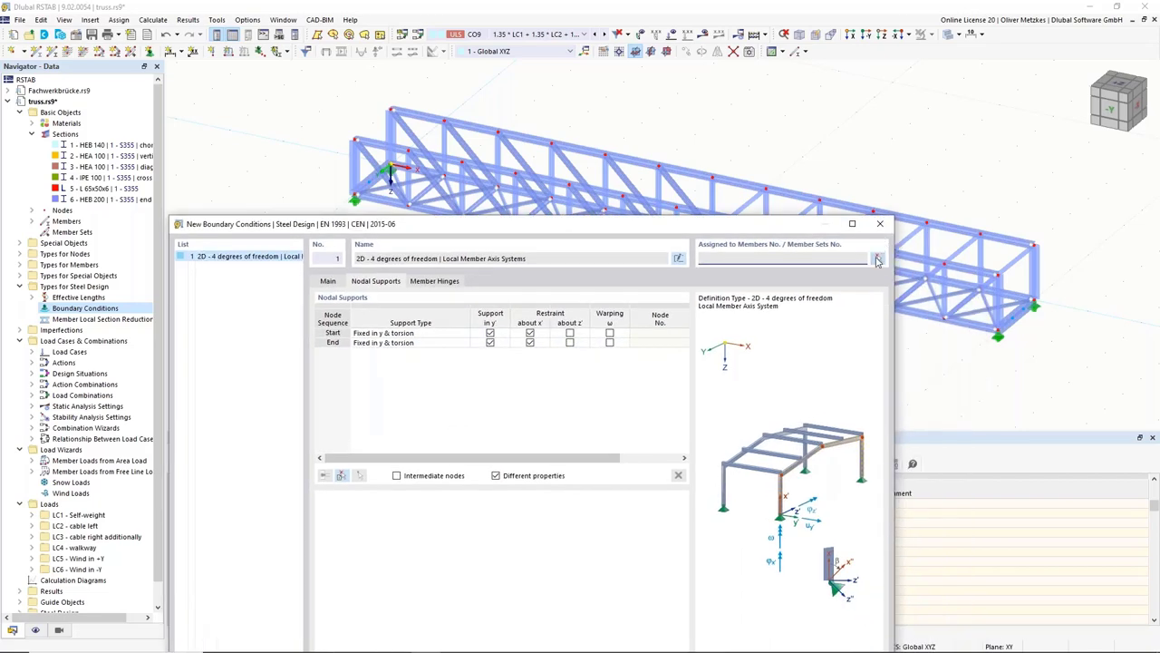
# Start assigning the boundary conditions in the model, isolate the IPE 100 section members, and select cross beams 99-109
pyautogui.click(878, 261)
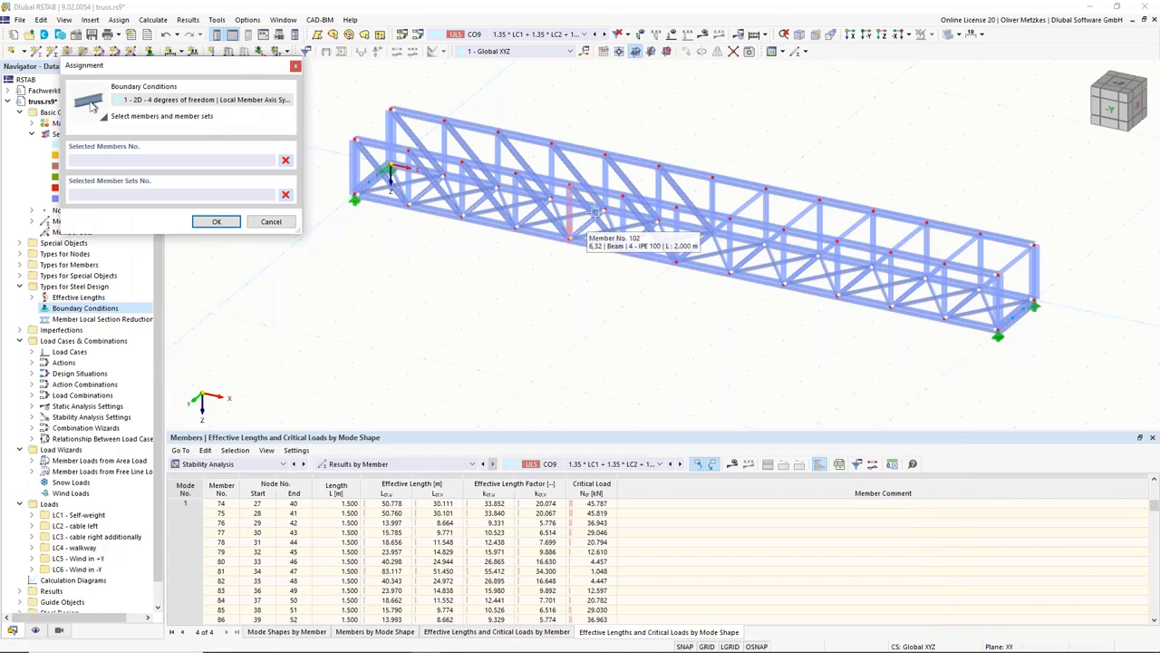
pyautogui.click(59, 633)
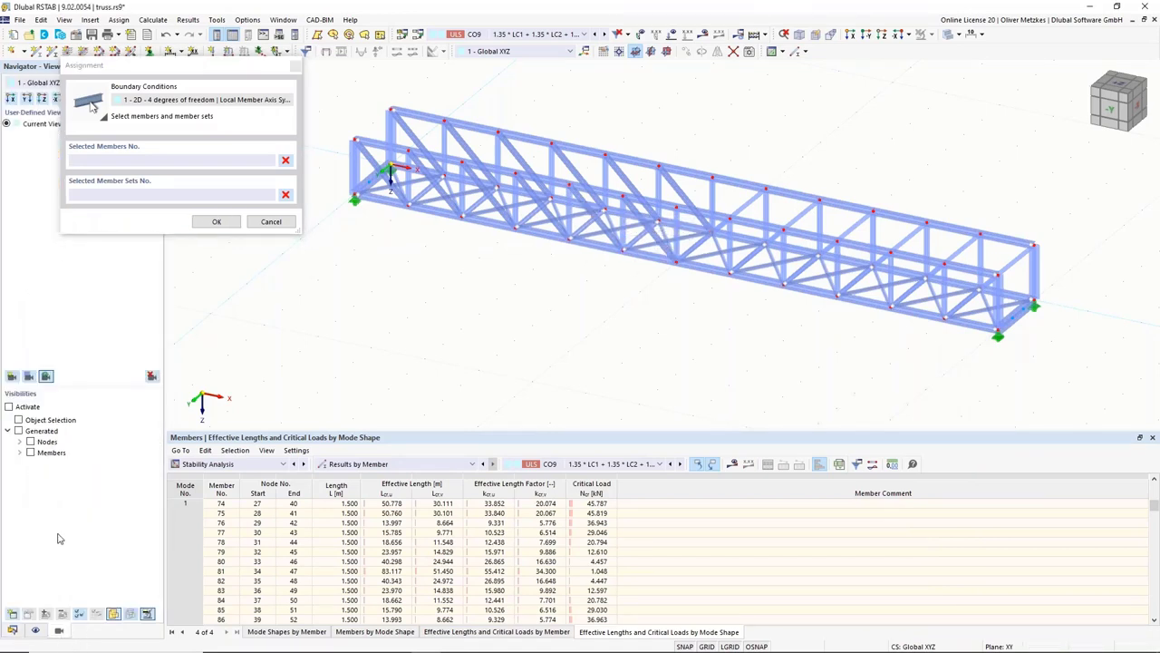
pyautogui.click(21, 453)
pyautogui.click(31, 474)
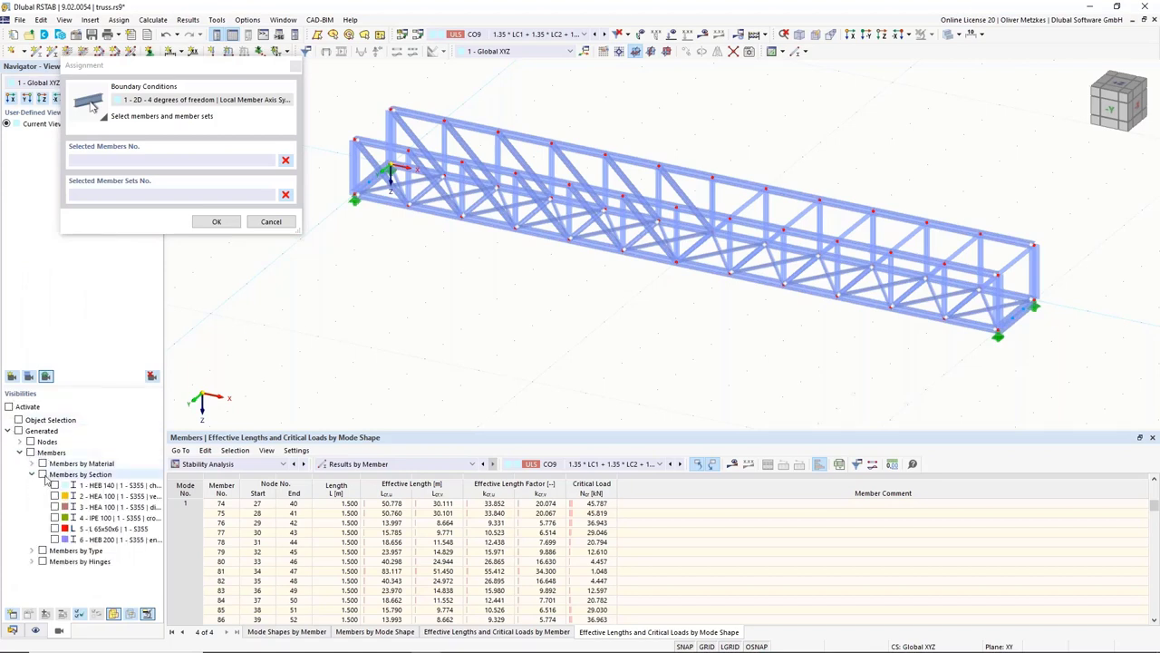
pyautogui.click(56, 518)
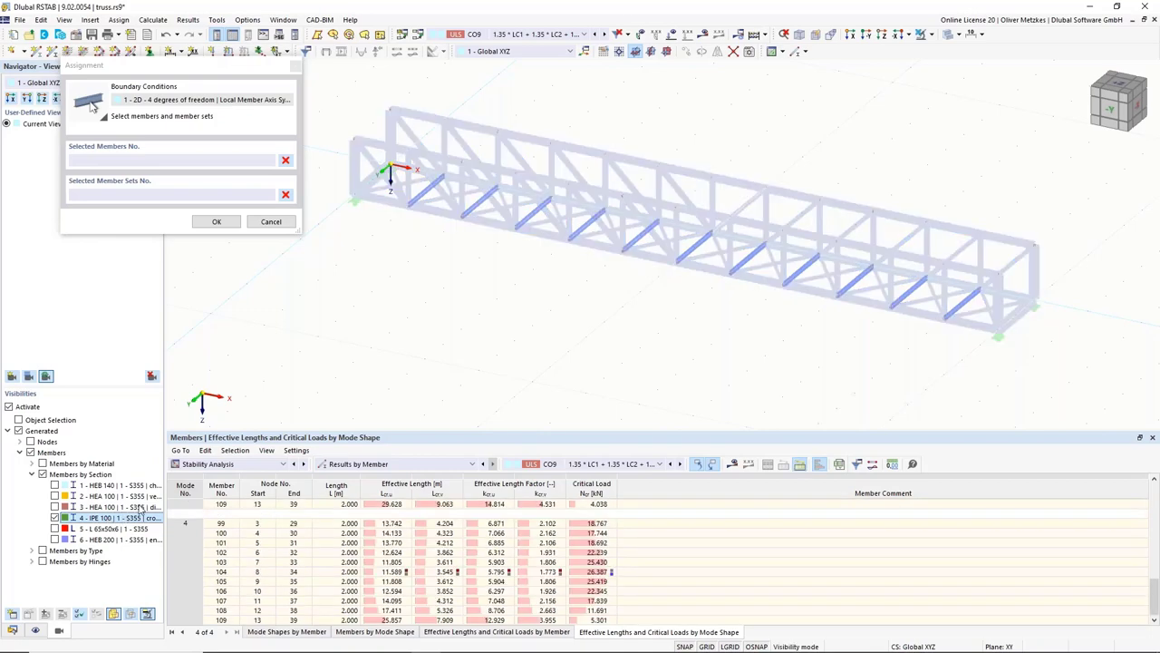
pyautogui.scroll(-2, 460, 294)
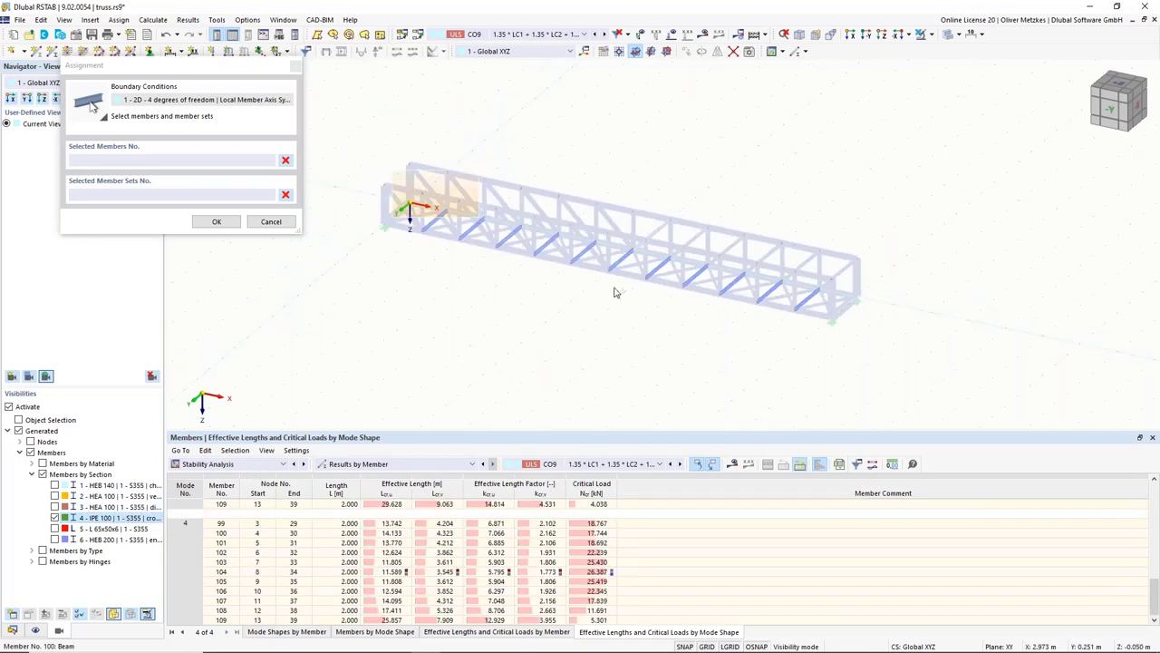
pyautogui.moveTo(395, 201); pyautogui.dragTo(930, 372)
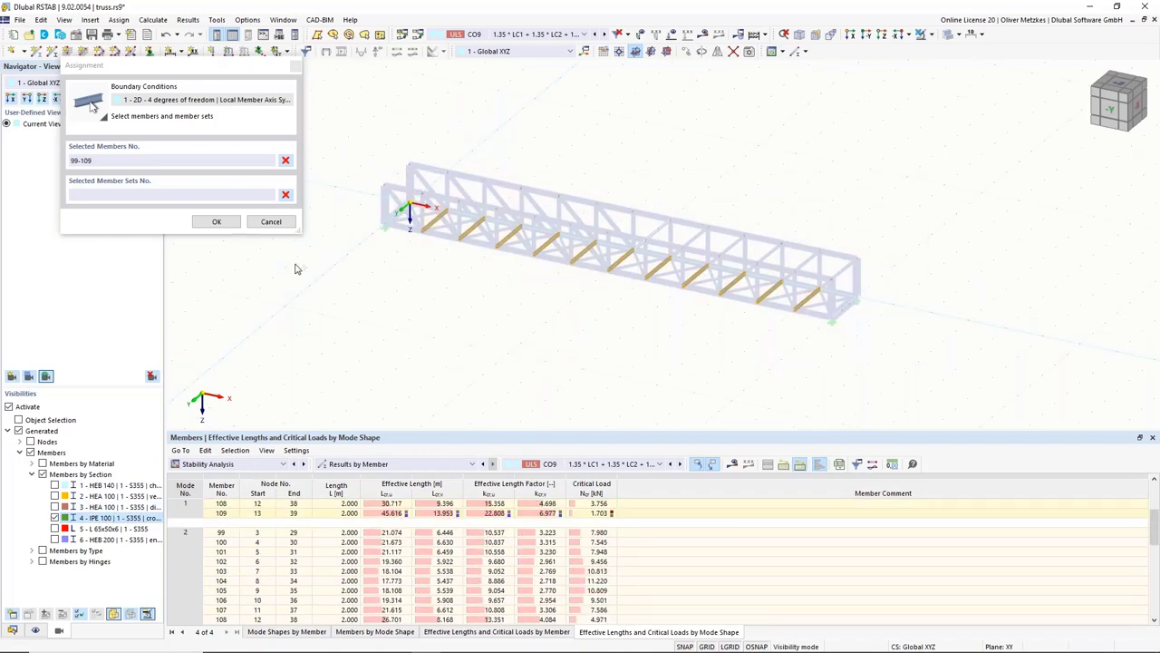
# Restore the visibility of all members, add the end cross beams 110 and 111 to the assignment, and accept the boundary conditions
pyautogui.click(9, 406)
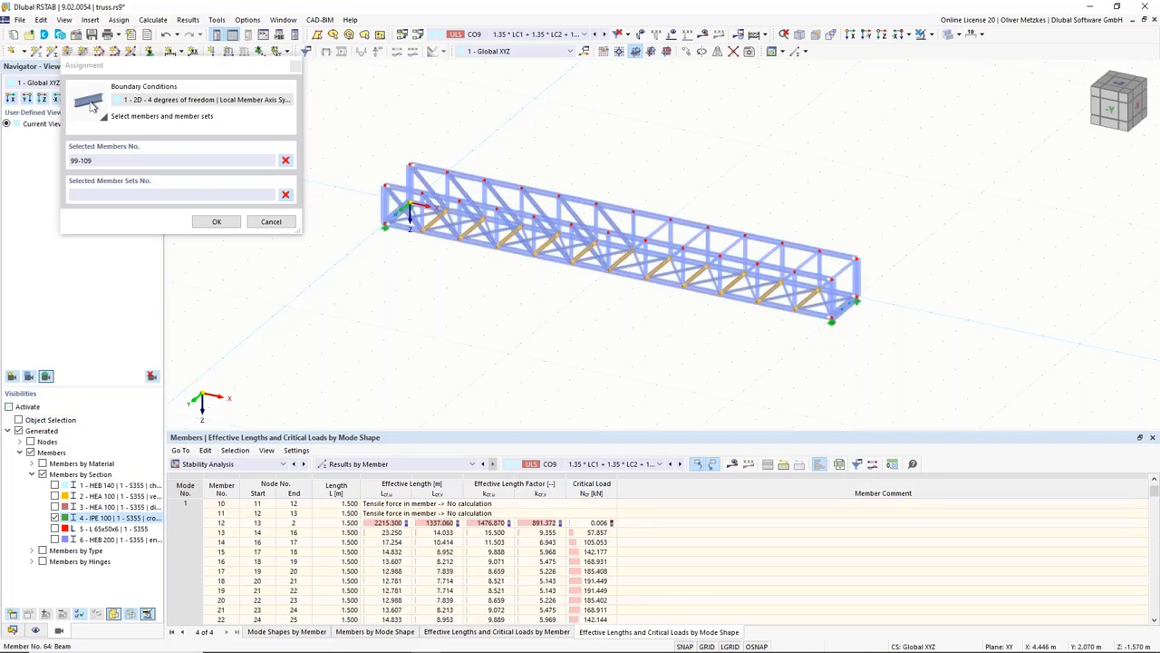
pyautogui.scroll(2, 435, 195)
pyautogui.click(357, 238)
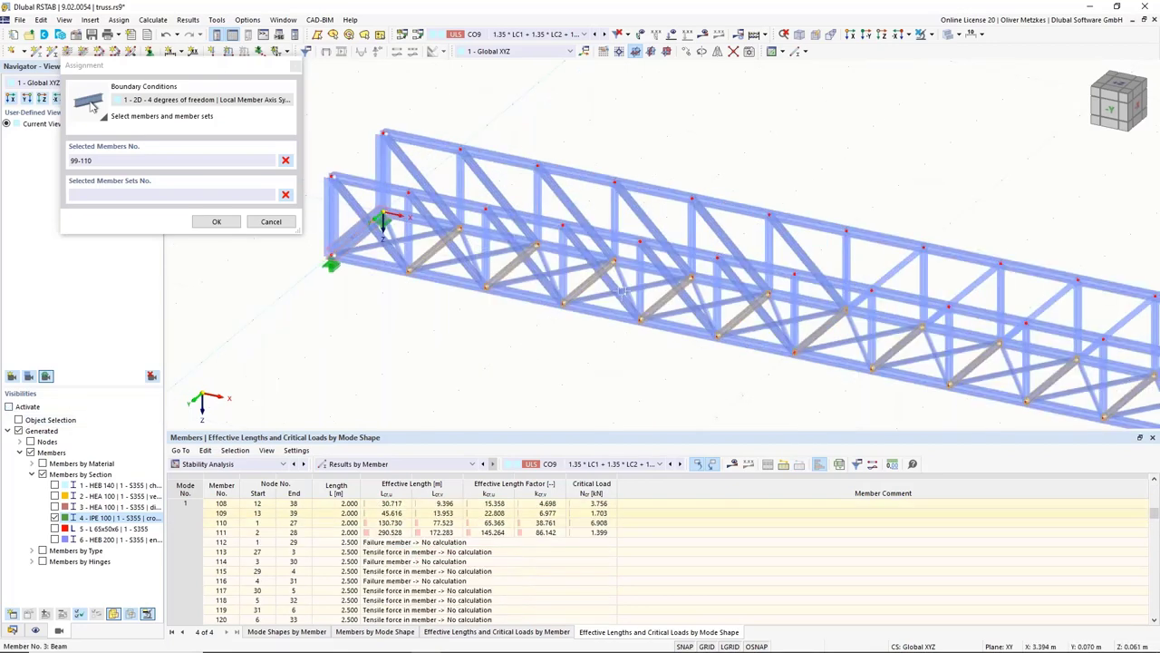
pyautogui.moveTo(623, 292); pyautogui.dragTo(391, 249, button='middle')
pyautogui.click(775, 252)
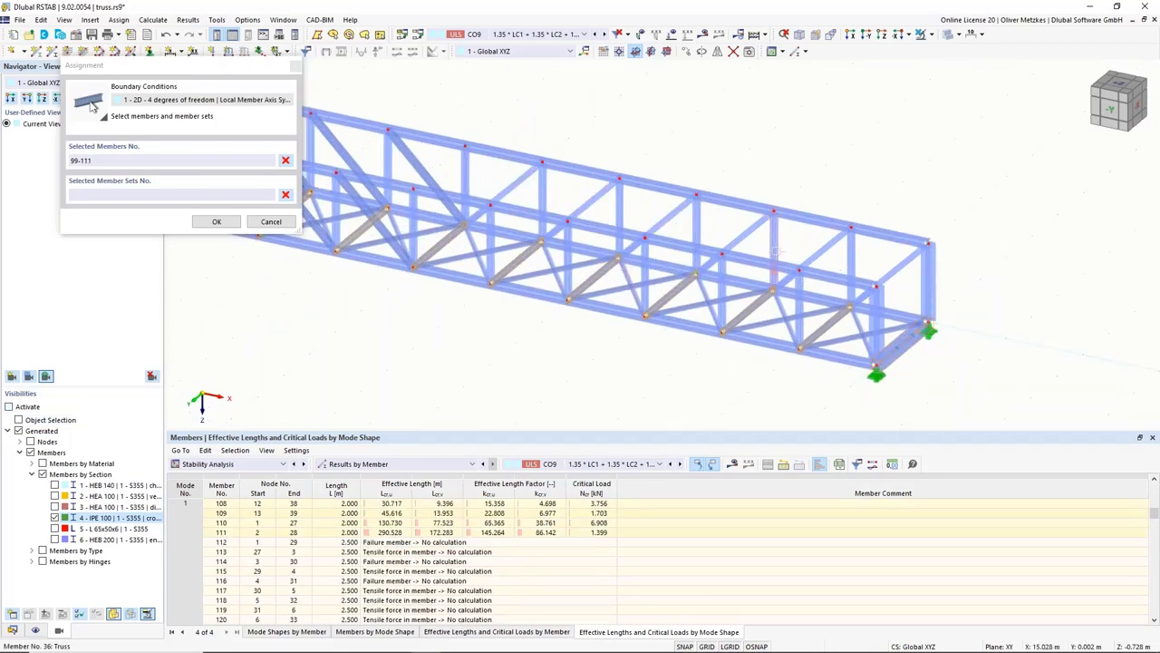
pyautogui.click(215, 222)
pyautogui.click(785, 564)
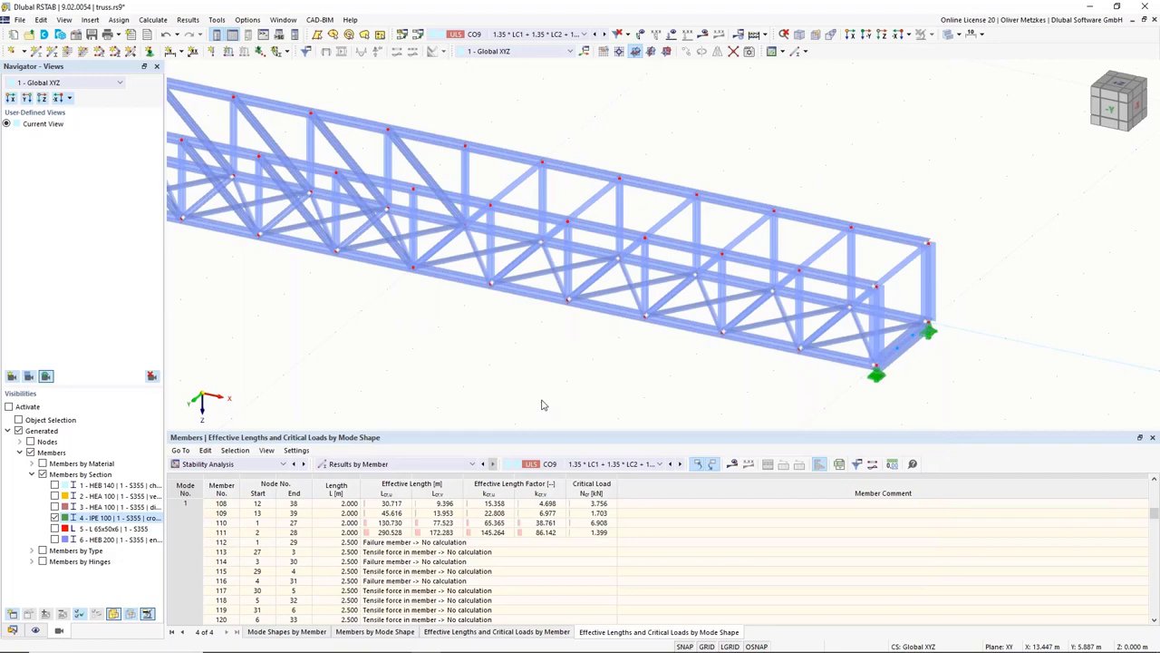
# Look through the load cases, design situations and combinations for SLS Characteristic, and show the whole bridge from the side
pyautogui.click(13, 629)
pyautogui.scroll(-1, 294, 400)
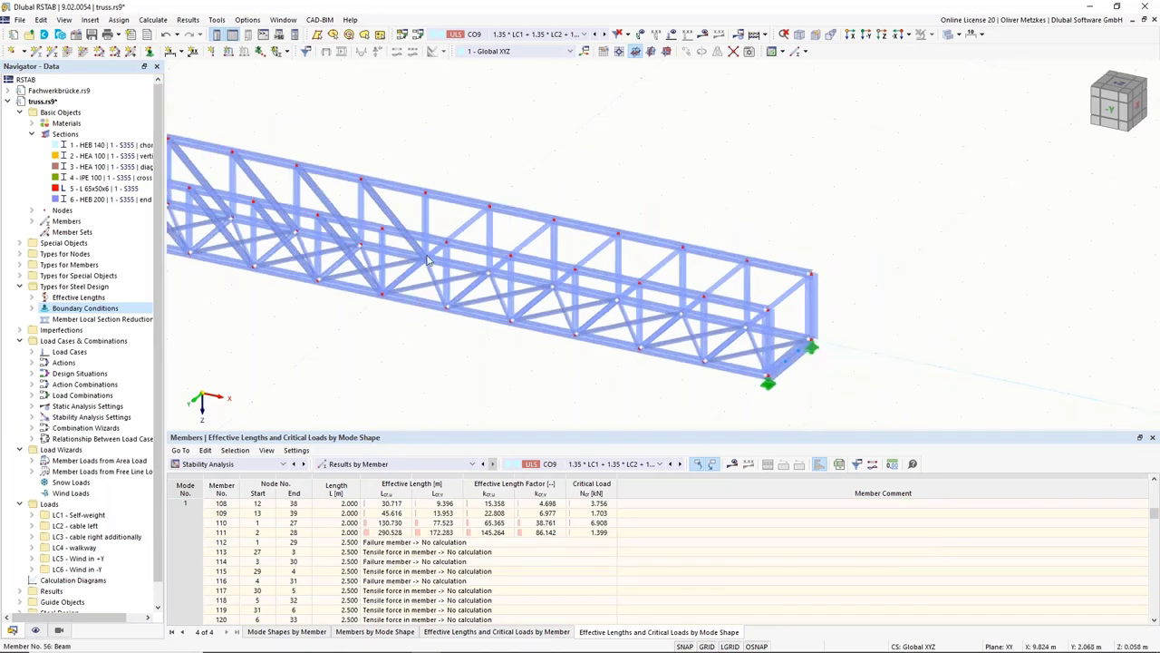
pyautogui.click(535, 33)
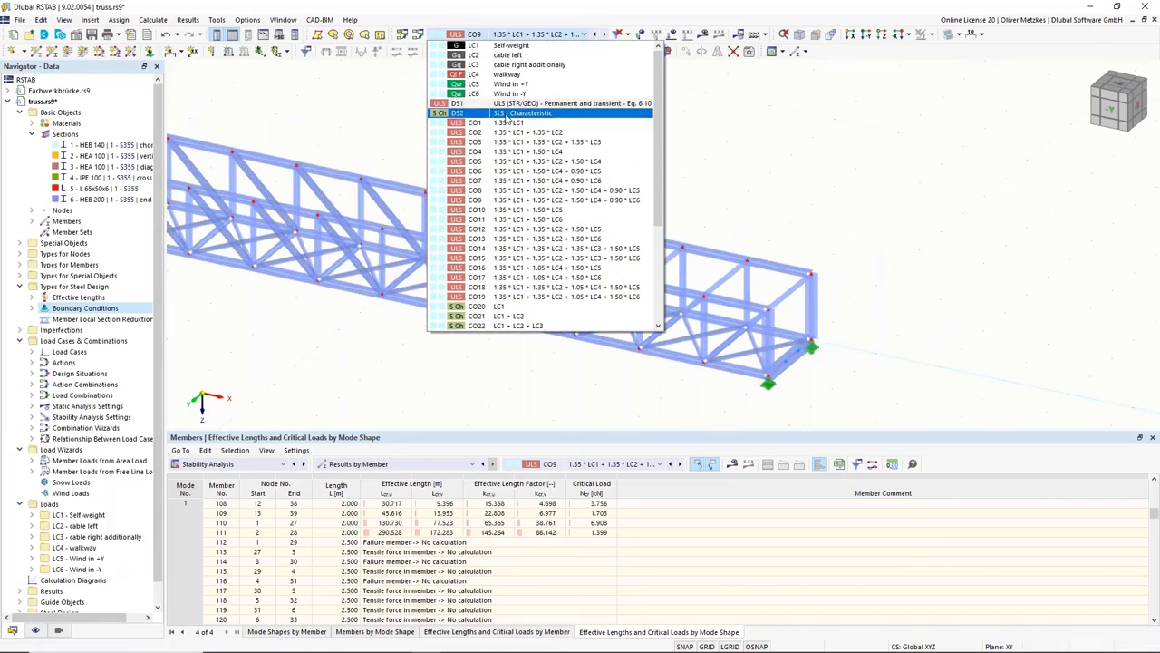
pyautogui.keyDown('ctrl'); pyautogui.moveTo(355, 111); pyautogui.dragTo(541, 271, button='middle'); pyautogui.keyUp('ctrl')
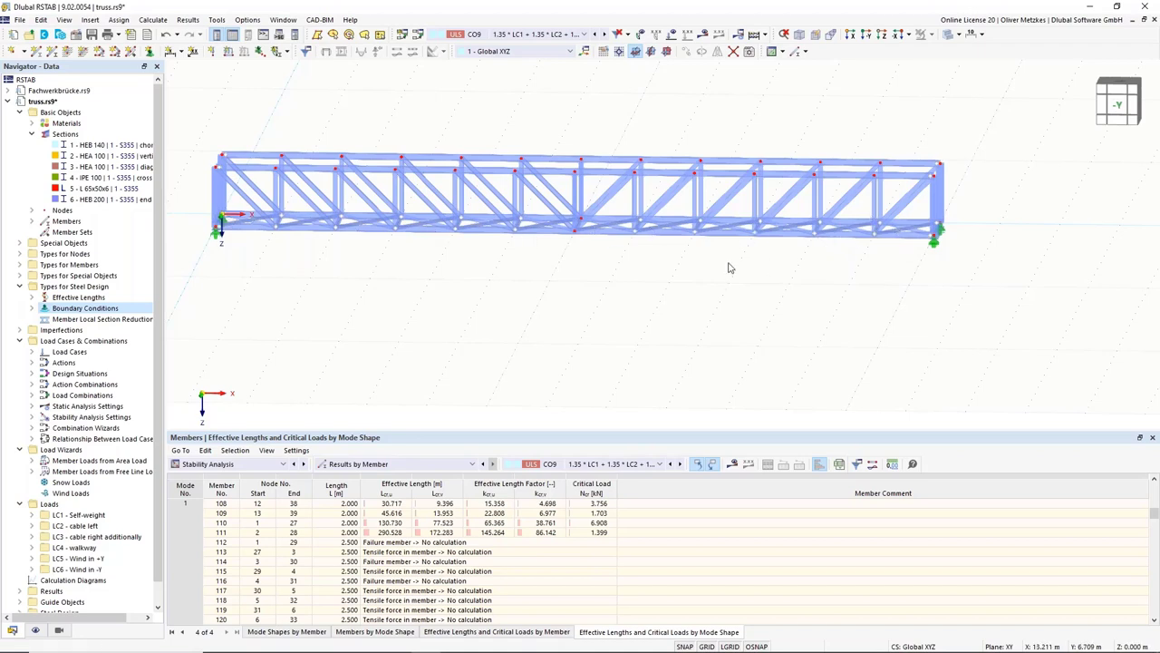
# Set user-defined deflection segment lengths of 18 m in the z-axis and y-axis for the bottom chord members 6 and 55 near midspan
pyautogui.click(551, 234)
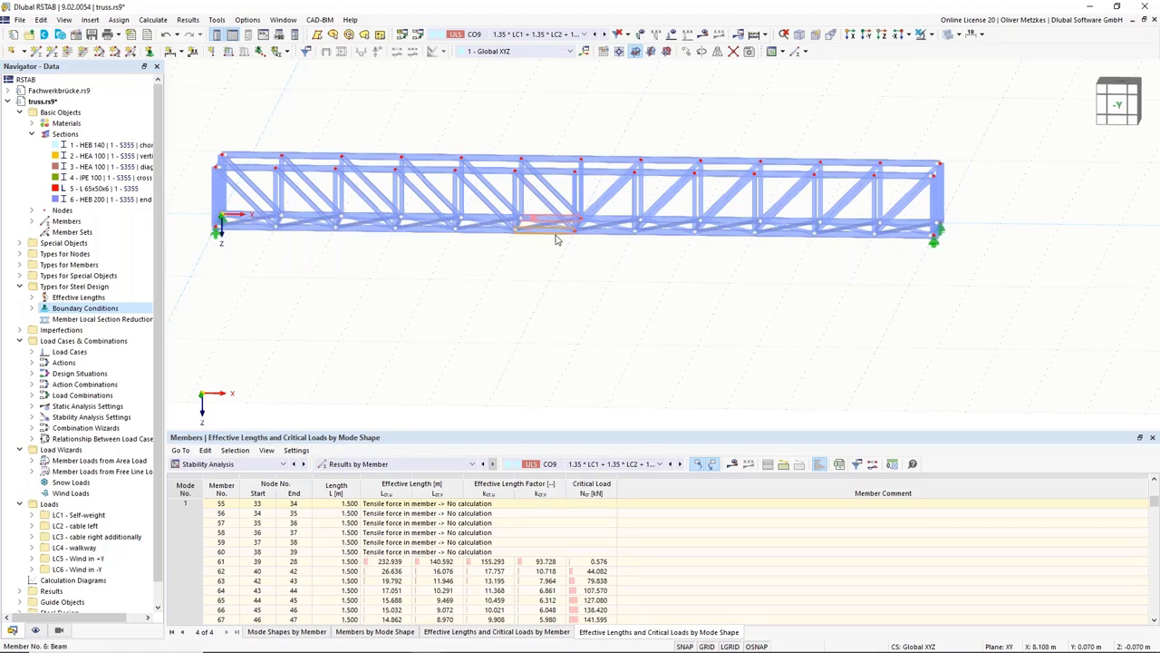
pyautogui.rightClick(558, 236)
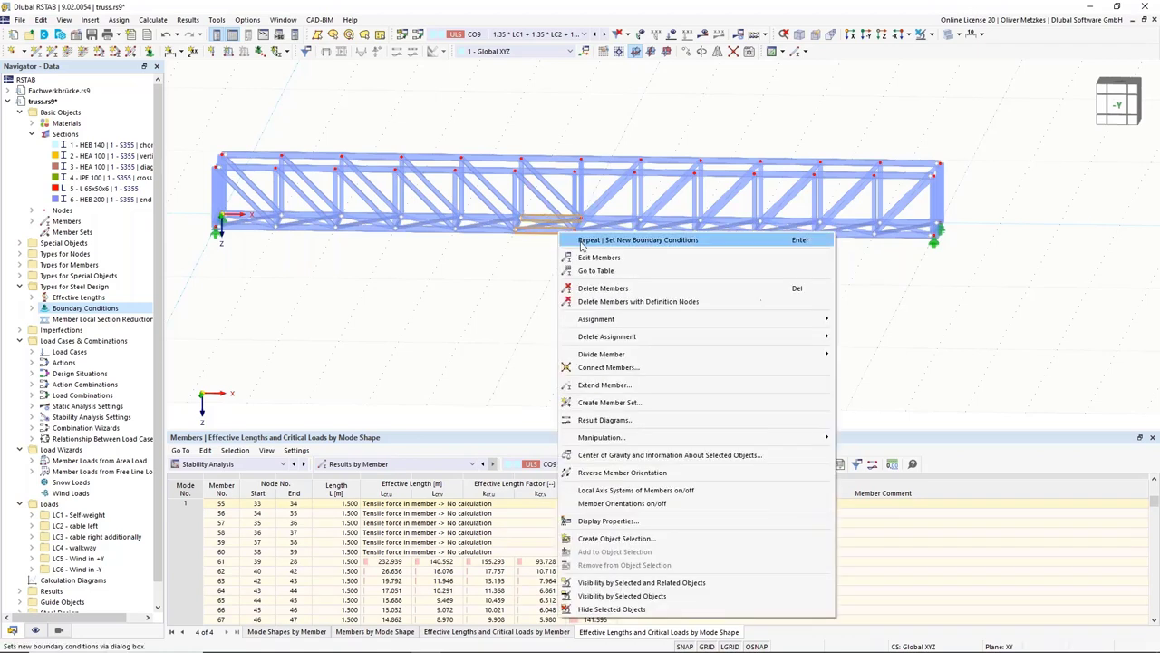
pyautogui.click(615, 263)
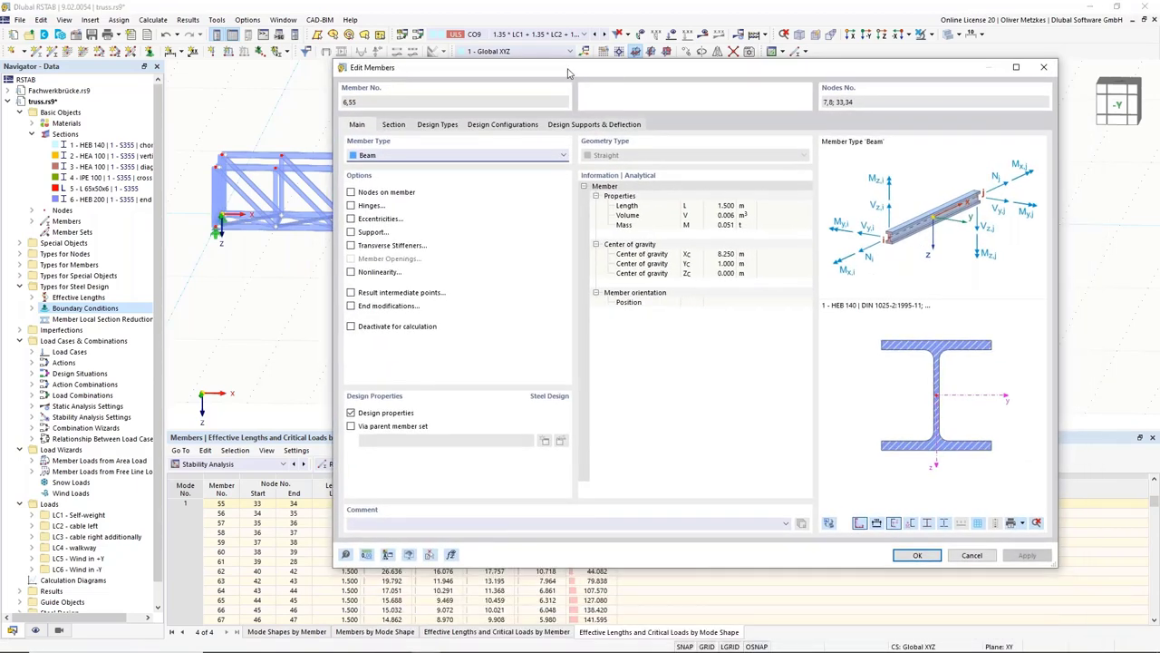
pyautogui.click(594, 127)
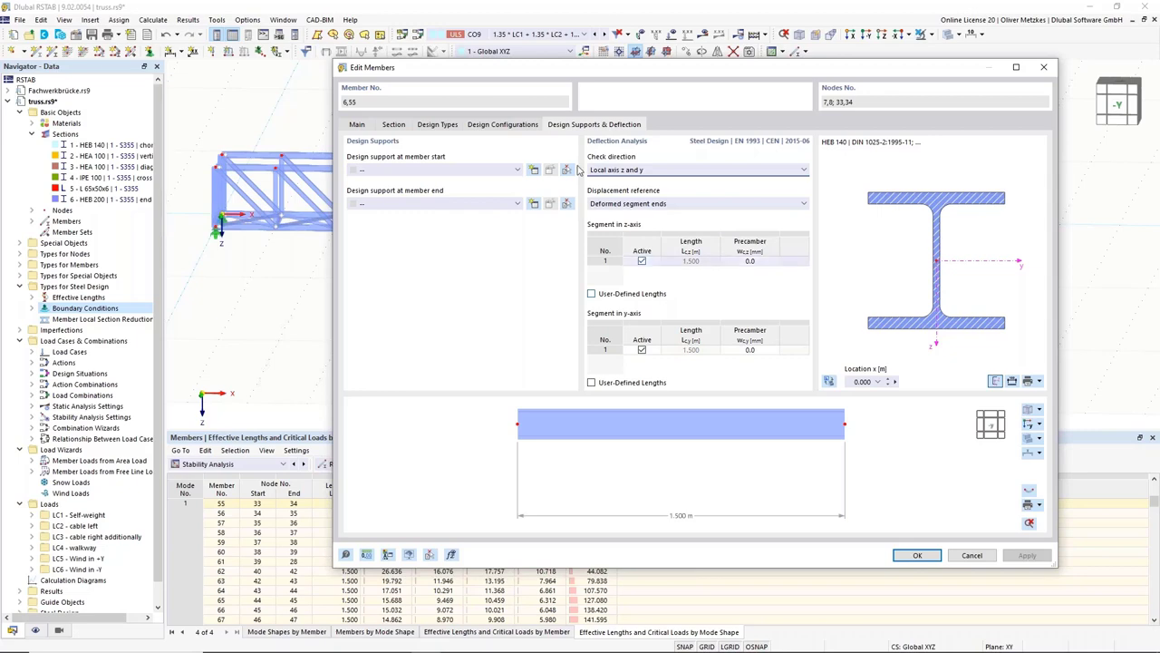
pyautogui.moveTo(574, 68); pyautogui.dragTo(557, 328)
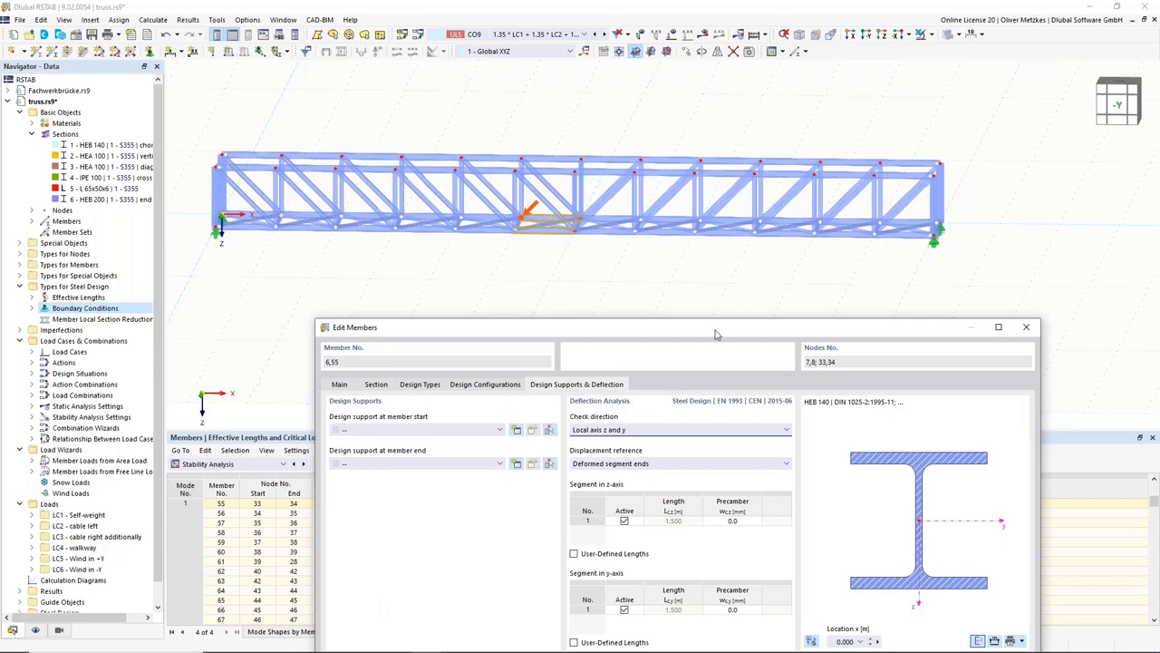
pyautogui.moveTo(716, 326); pyautogui.dragTo(717, 228)
pyautogui.click(600, 456)
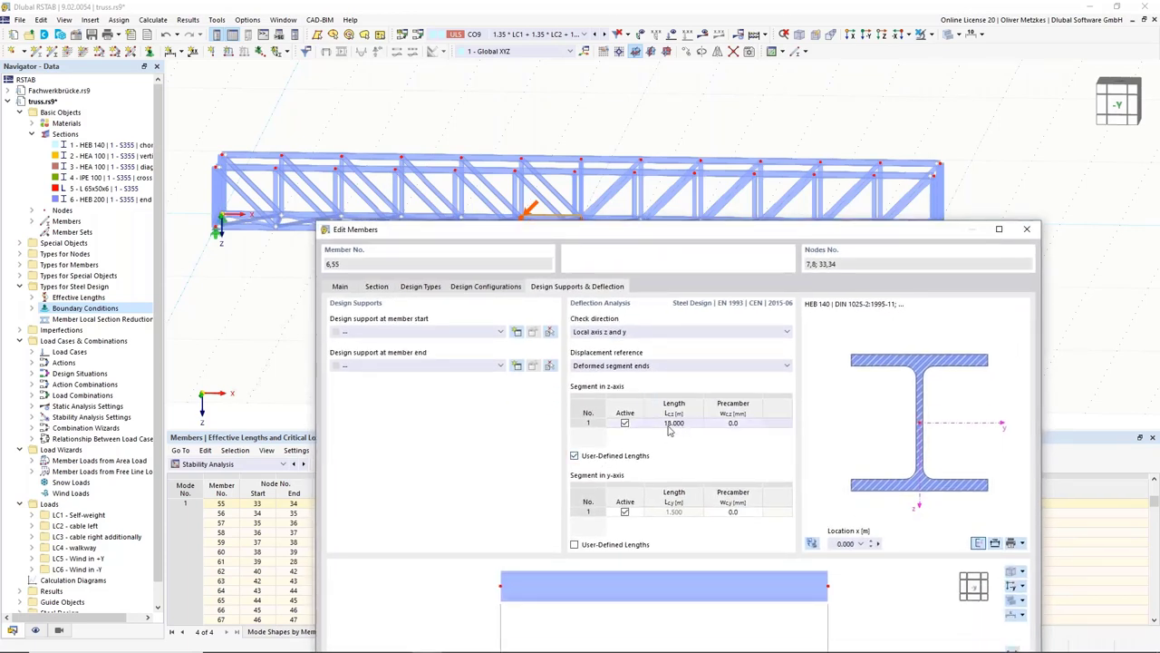
pyautogui.click(615, 543)
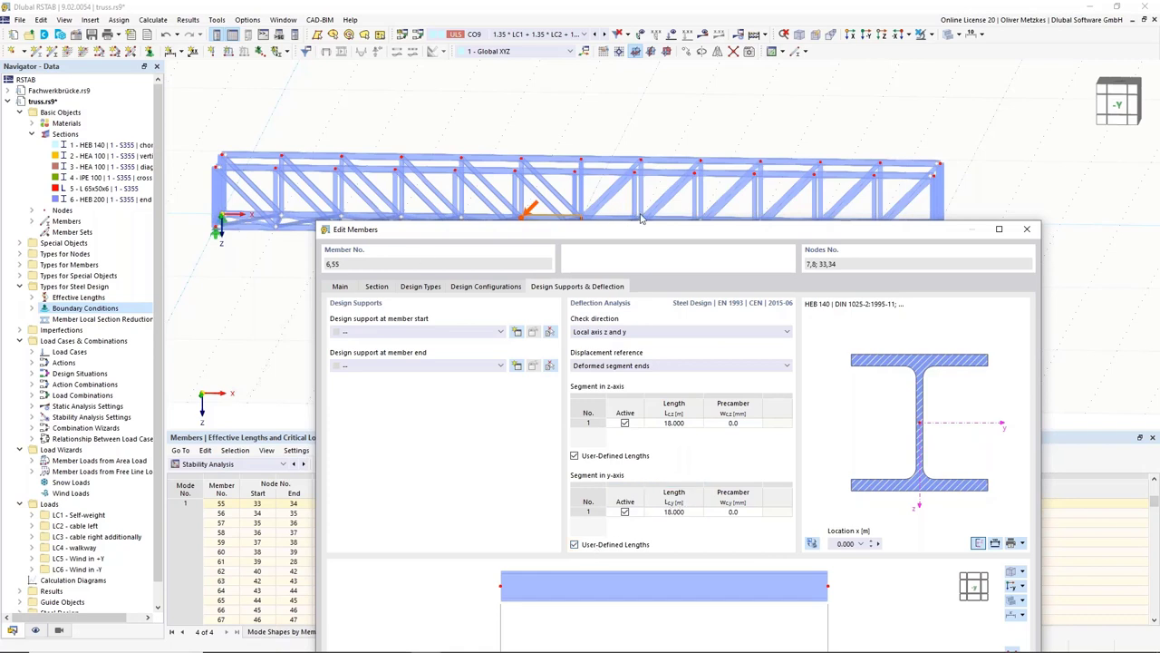
pyautogui.moveTo(674, 233); pyautogui.dragTo(645, 279)
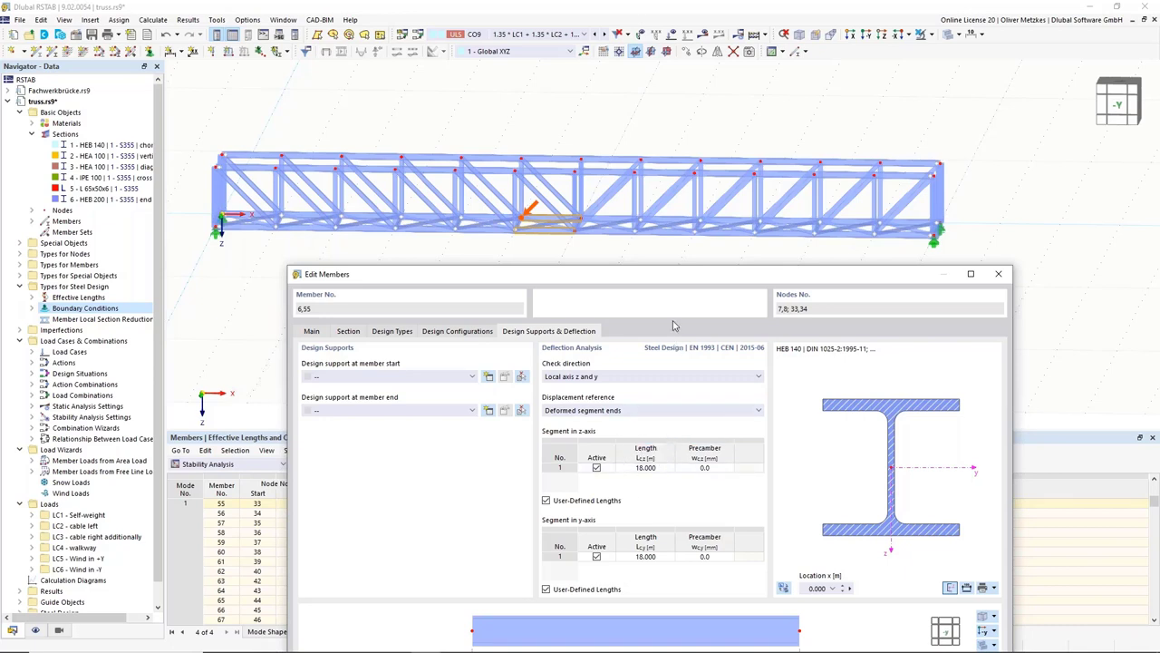
pyautogui.moveTo(672, 280); pyautogui.dragTo(749, 255)
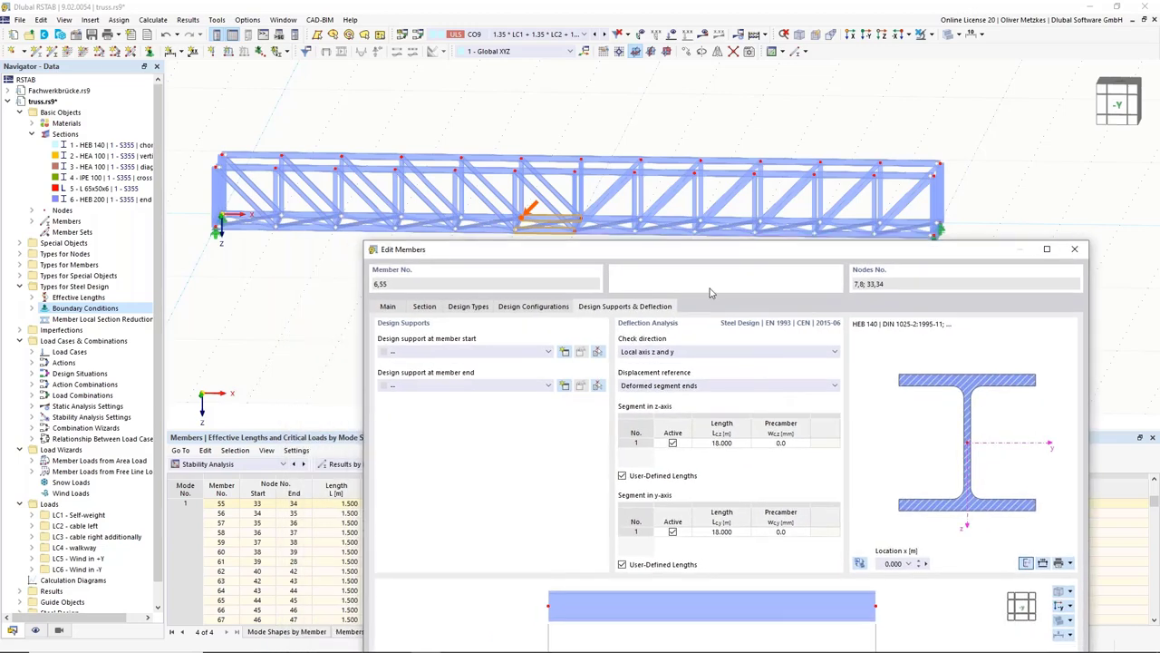
# Set the beam deflection limit for the characteristic combination to L/200 in the default serviceability configuration
pyautogui.click(532, 306)
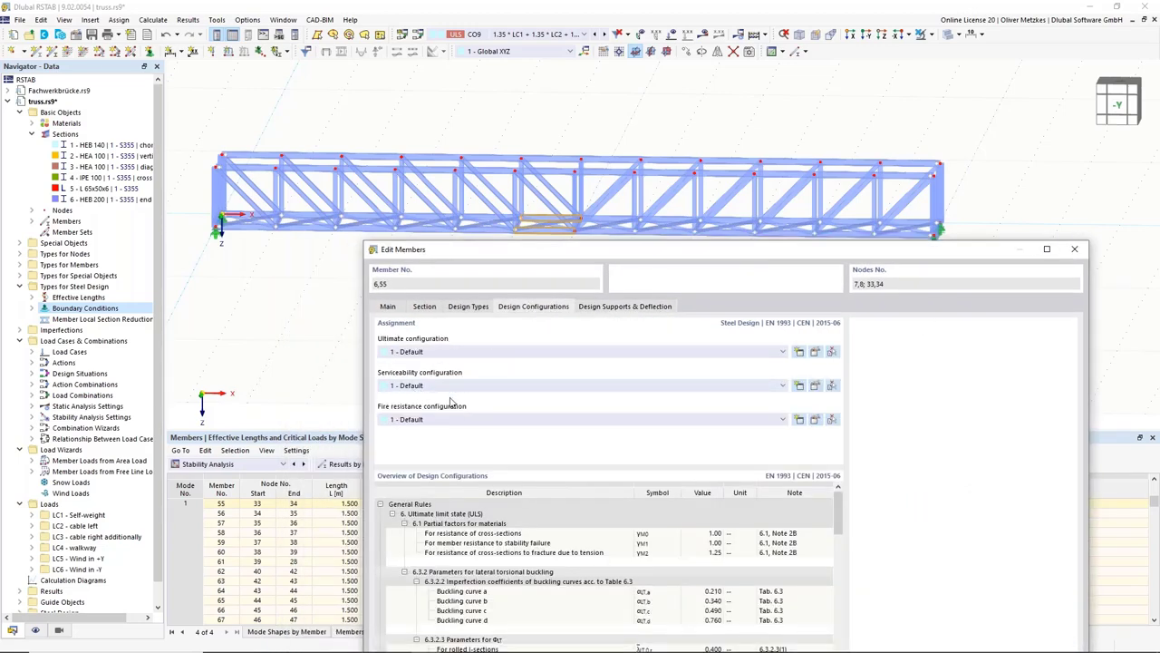
pyautogui.click(816, 386)
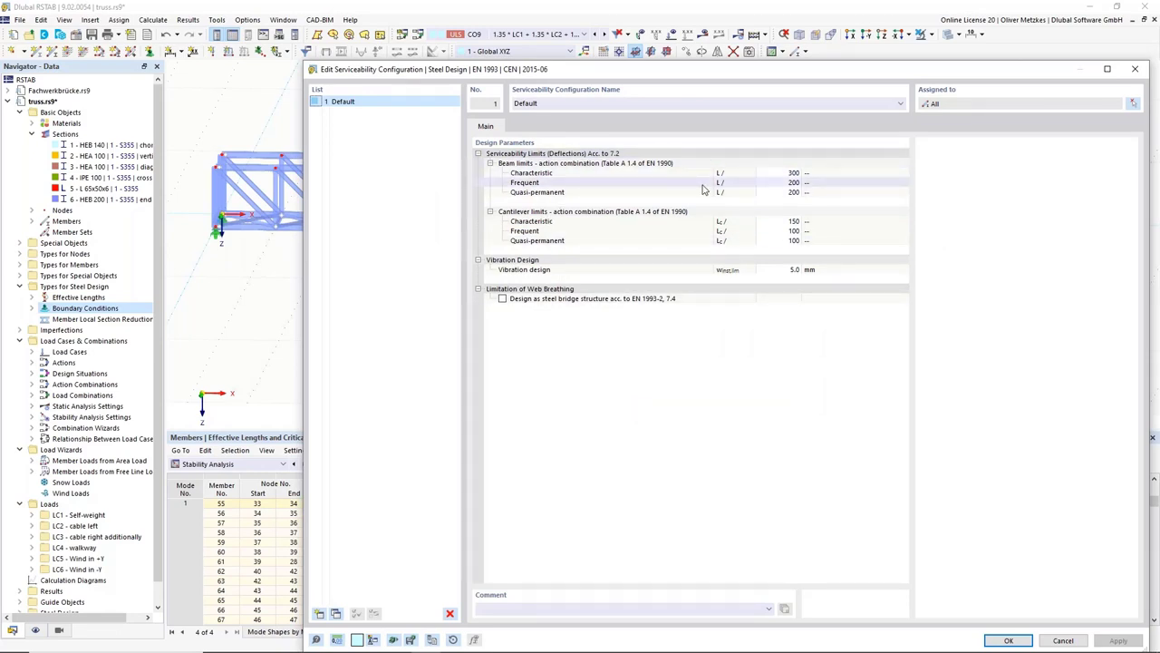
pyautogui.click(792, 172)
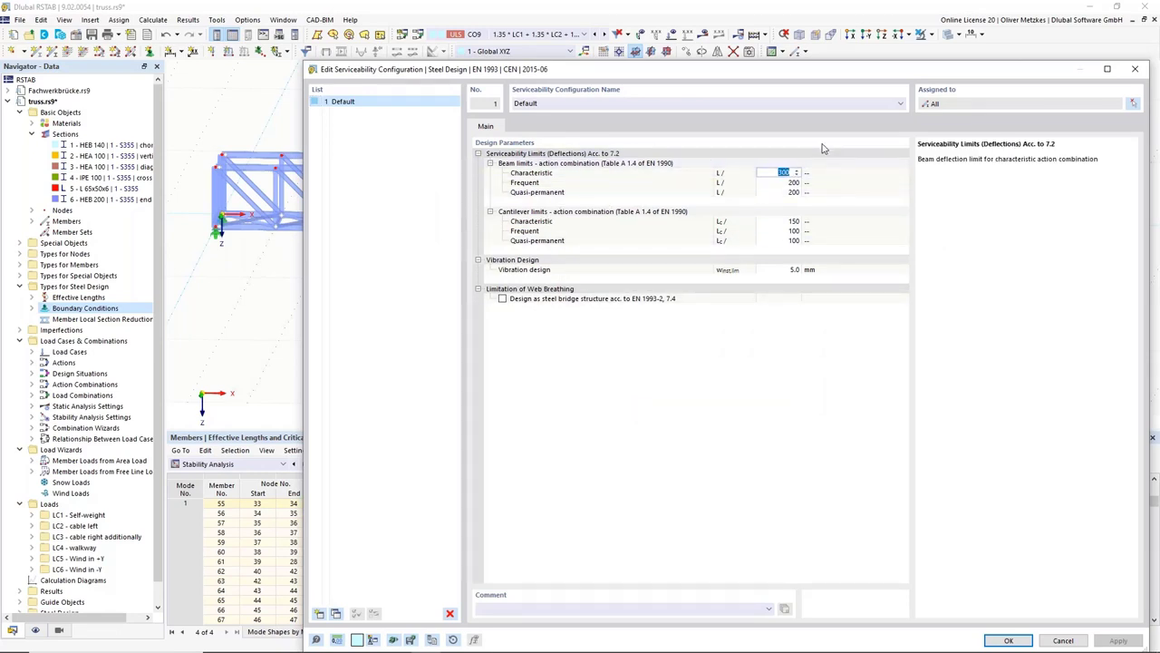
pyautogui.press('Tab')
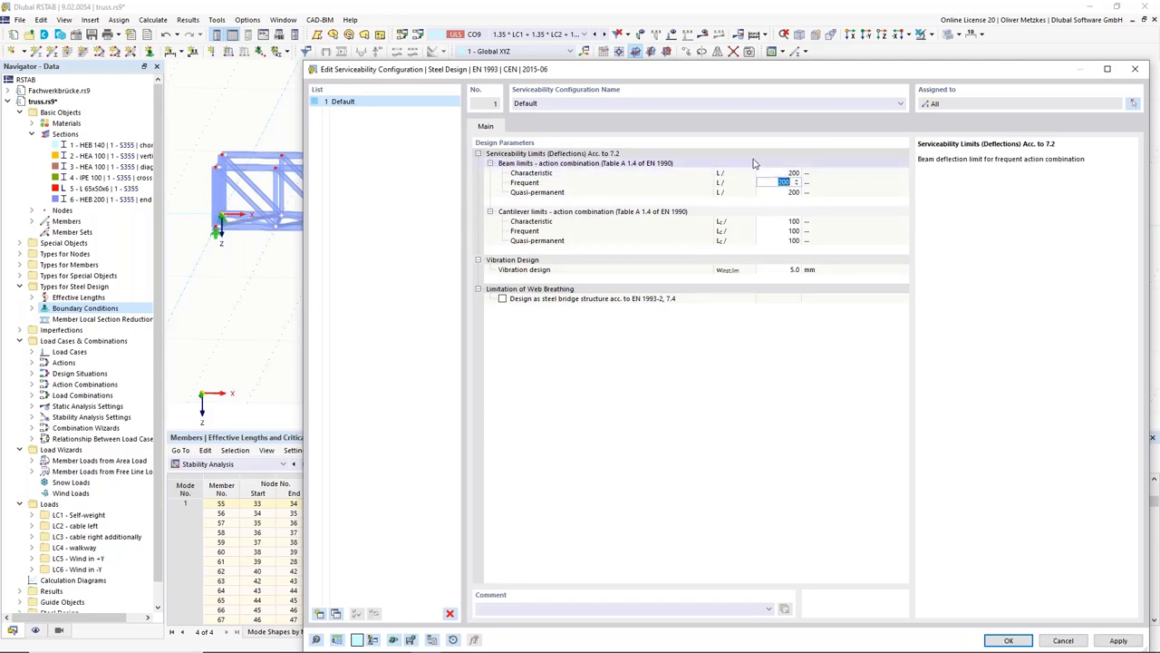
# Restrict the default serviceability configuration to bottom chord members 6 and 55 instead of all members, and accept the member changes
pyautogui.moveTo(747, 74); pyautogui.dragTo(516, 474)
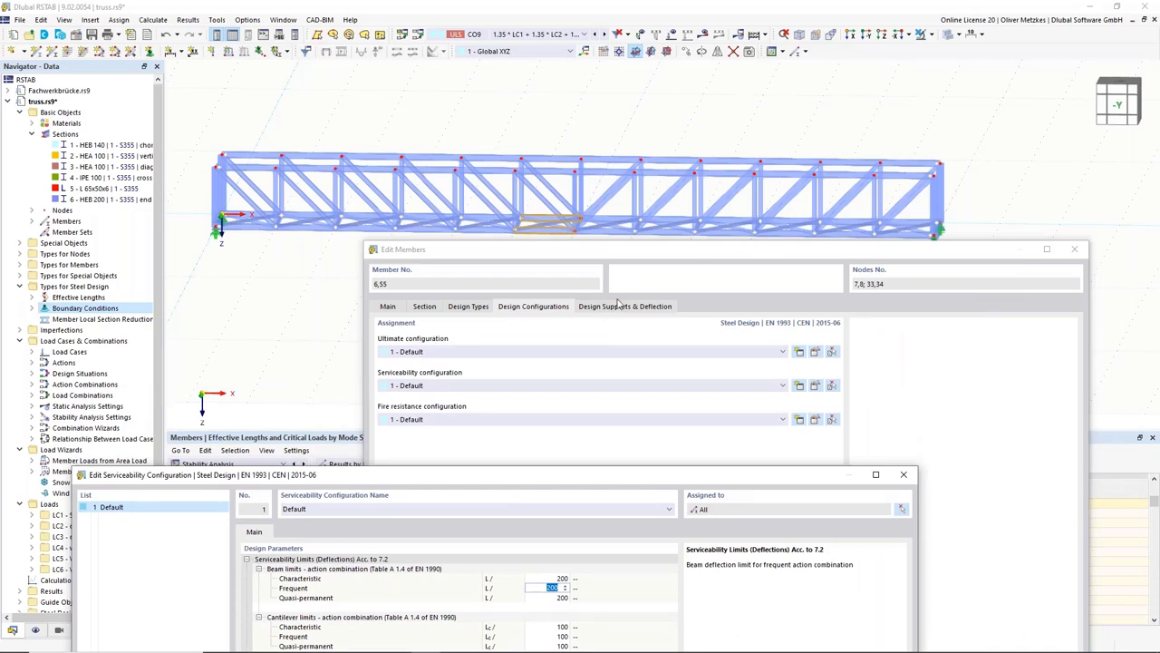
pyautogui.moveTo(641, 479); pyautogui.dragTo(676, 441)
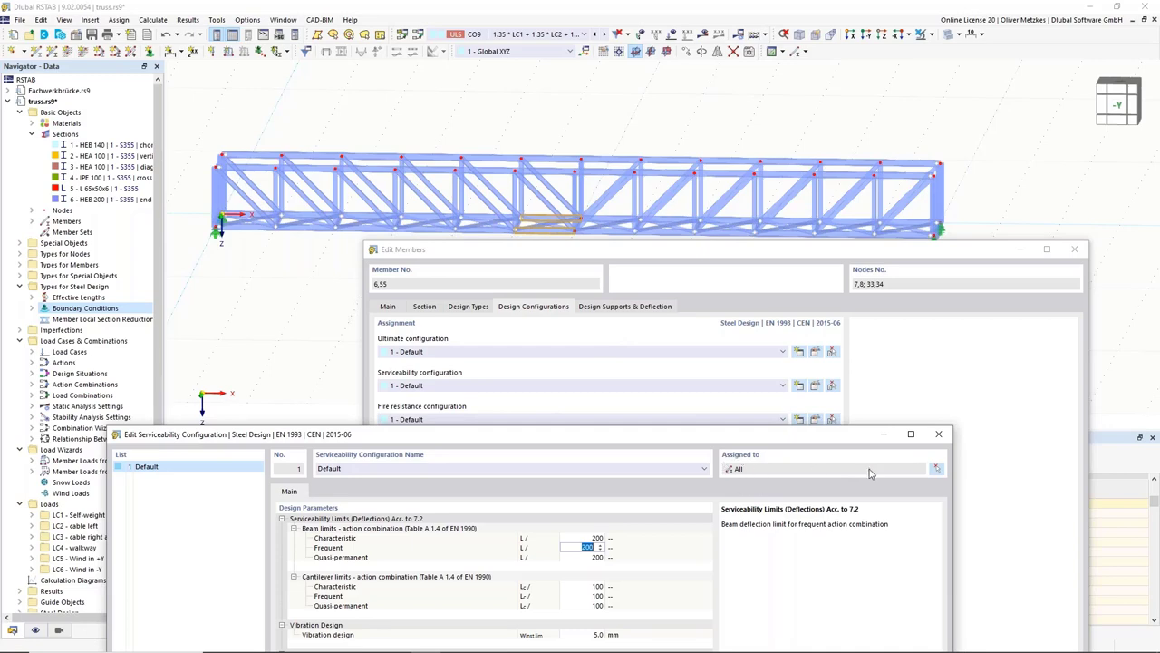
pyautogui.click(938, 470)
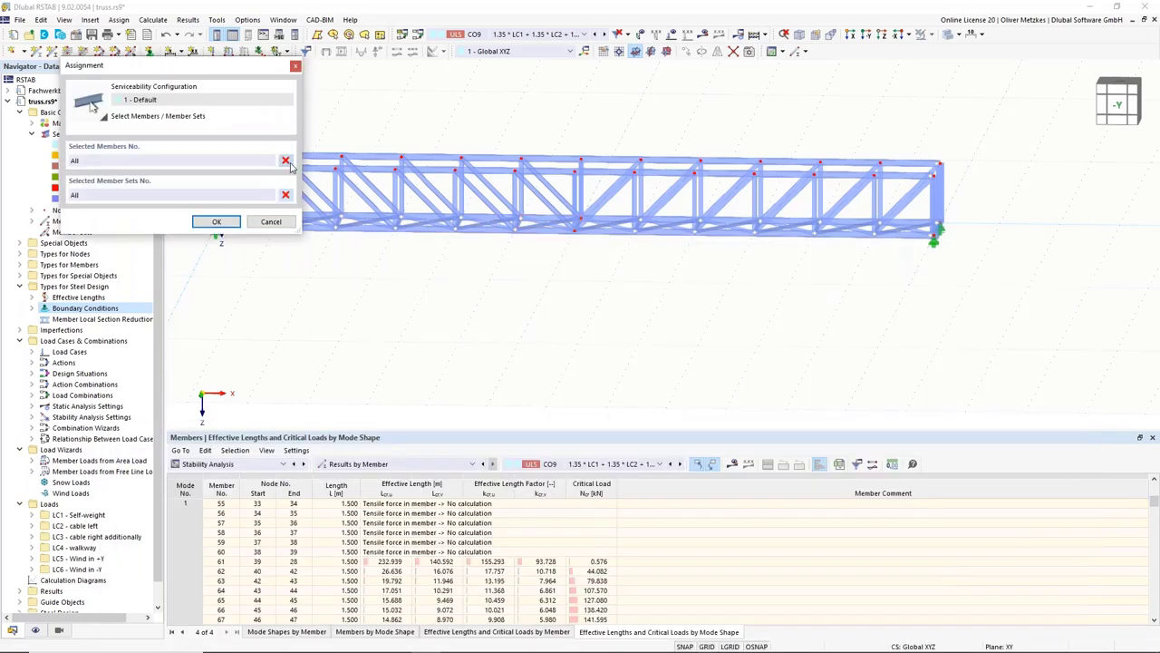
pyautogui.click(286, 195)
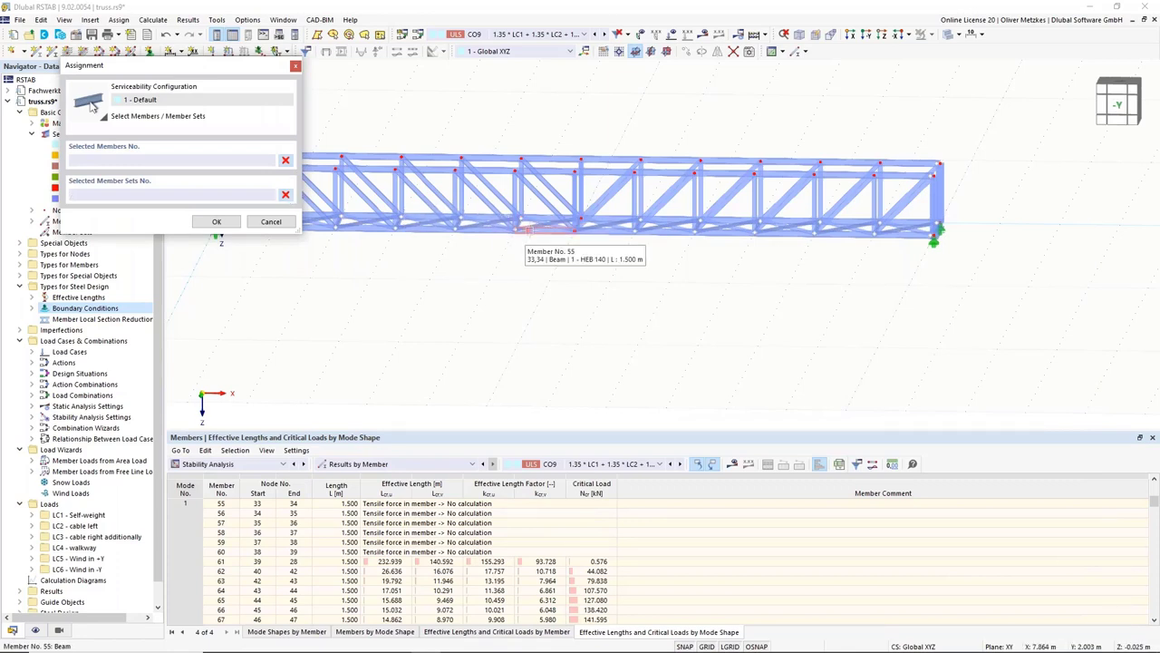
pyautogui.click(539, 223)
pyautogui.click(539, 221)
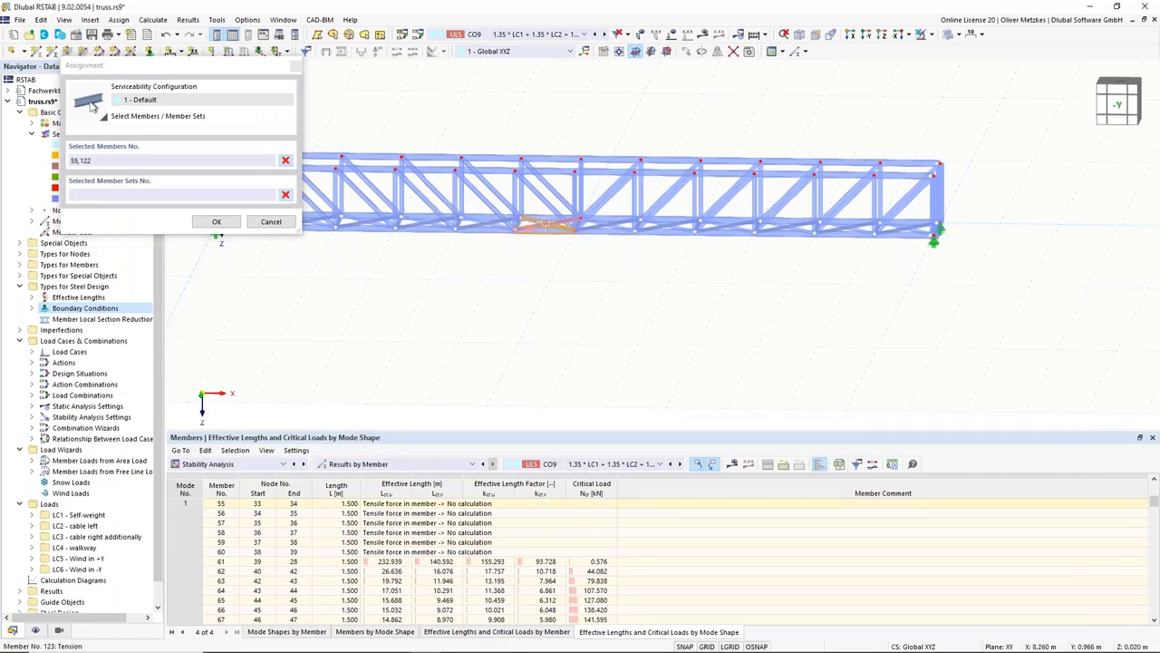
pyautogui.click(547, 219)
pyautogui.press('Escape')
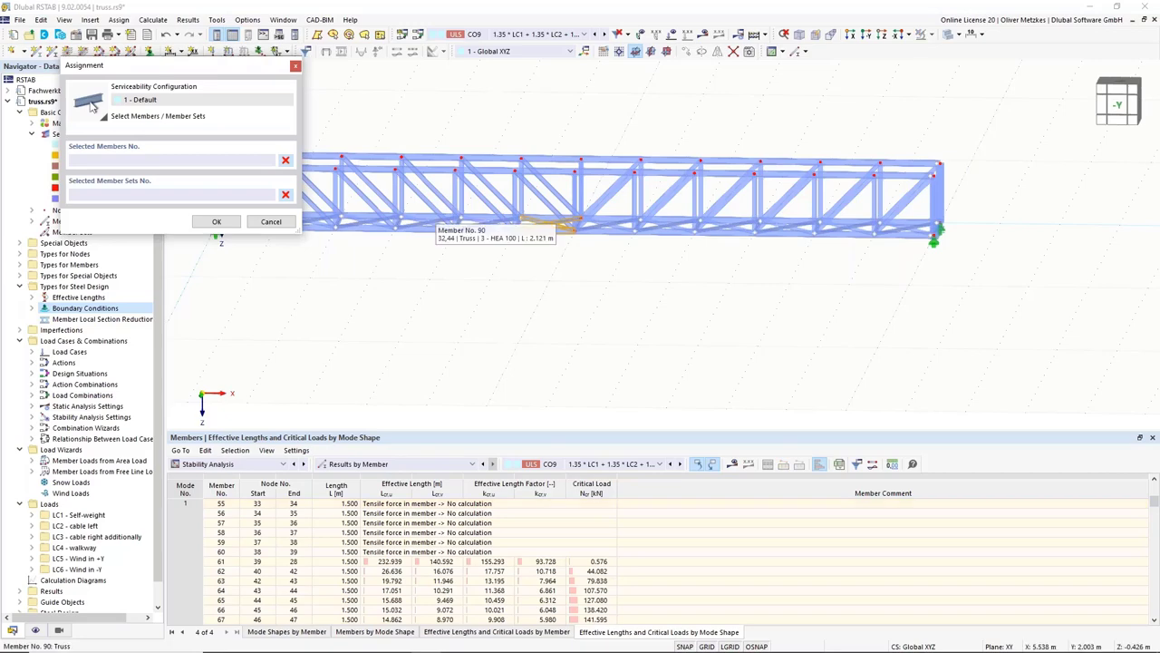
pyautogui.scroll(4, 549, 223)
pyautogui.click(572, 232)
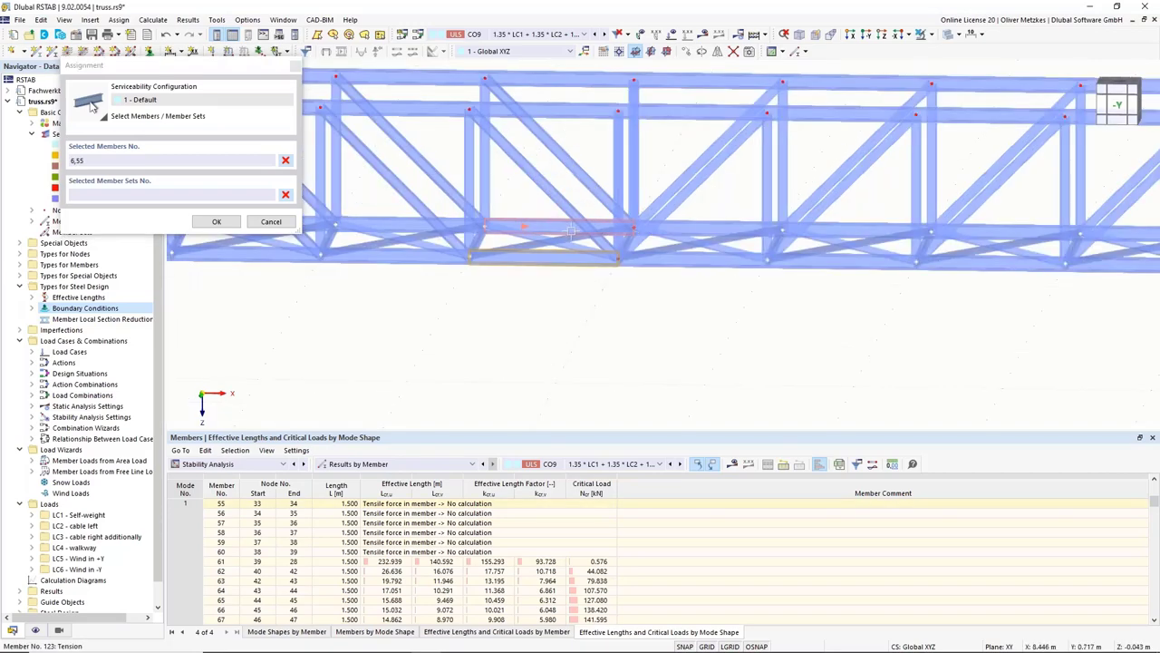
pyautogui.click(217, 221)
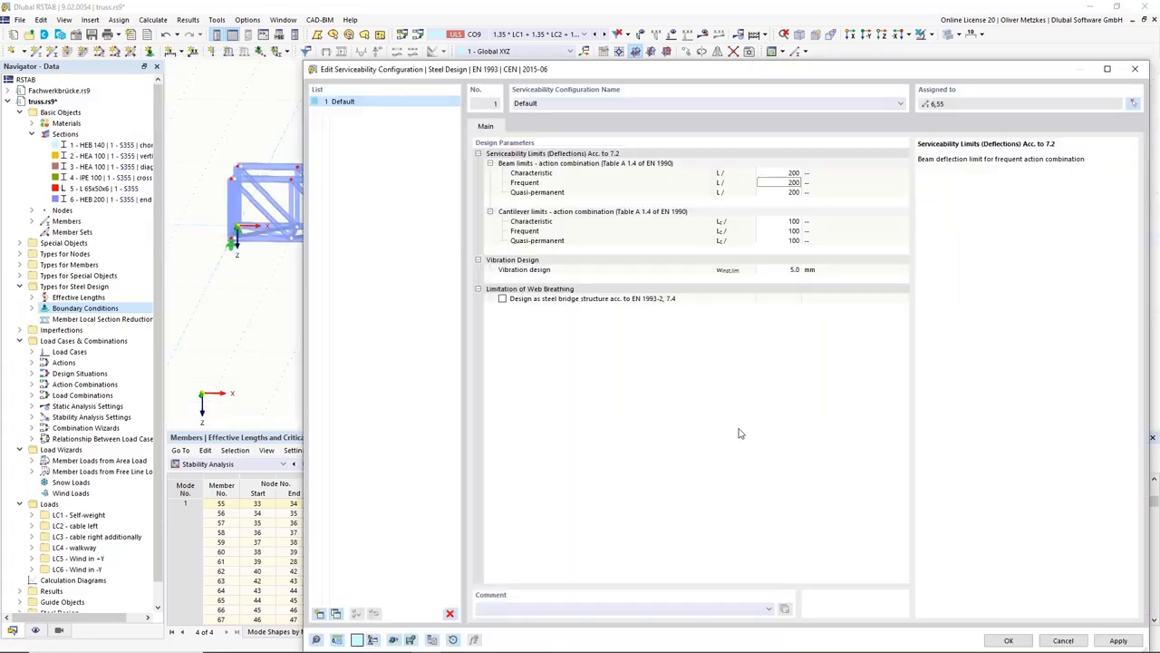
pyautogui.click(1008, 640)
pyautogui.moveTo(915, 249); pyautogui.dragTo(824, 24)
pyautogui.click(857, 527)
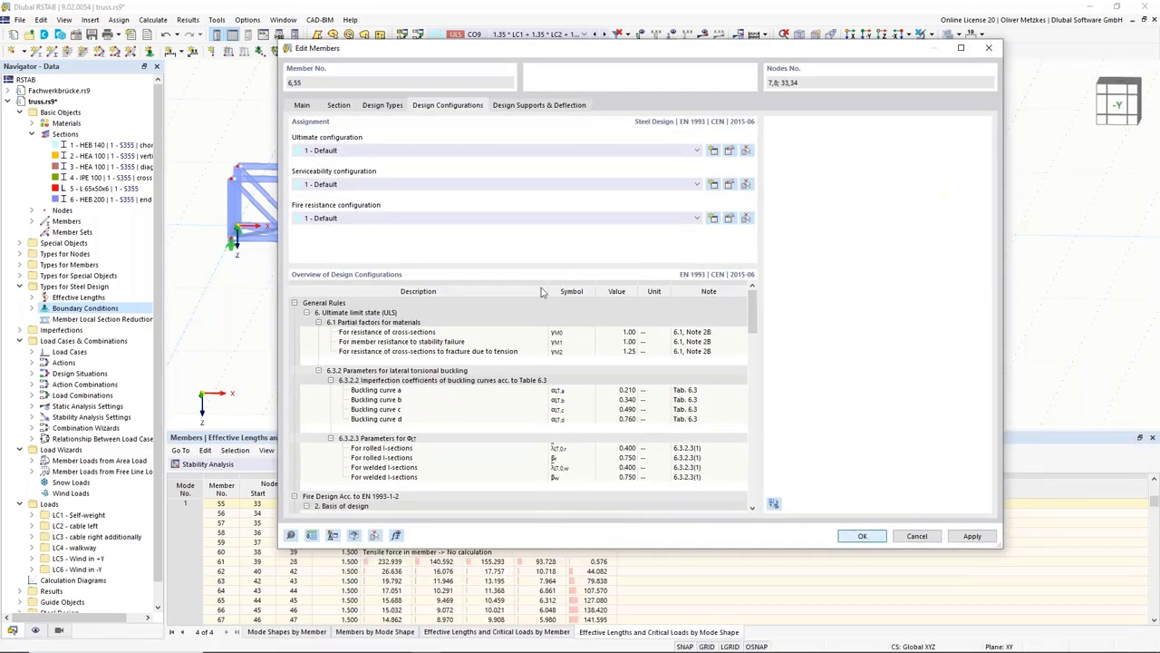
# Check which design configurations are assigned to bottom chord member 53, leaving the member unchanged
pyautogui.doubleClick(462, 241)
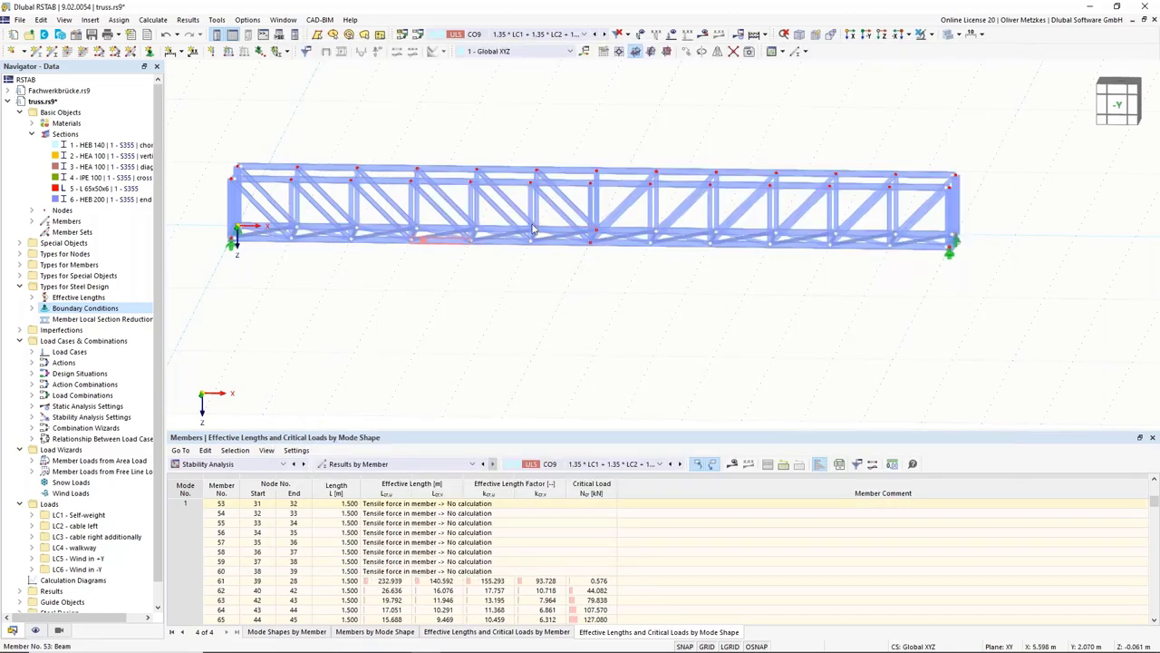
pyautogui.click(471, 107)
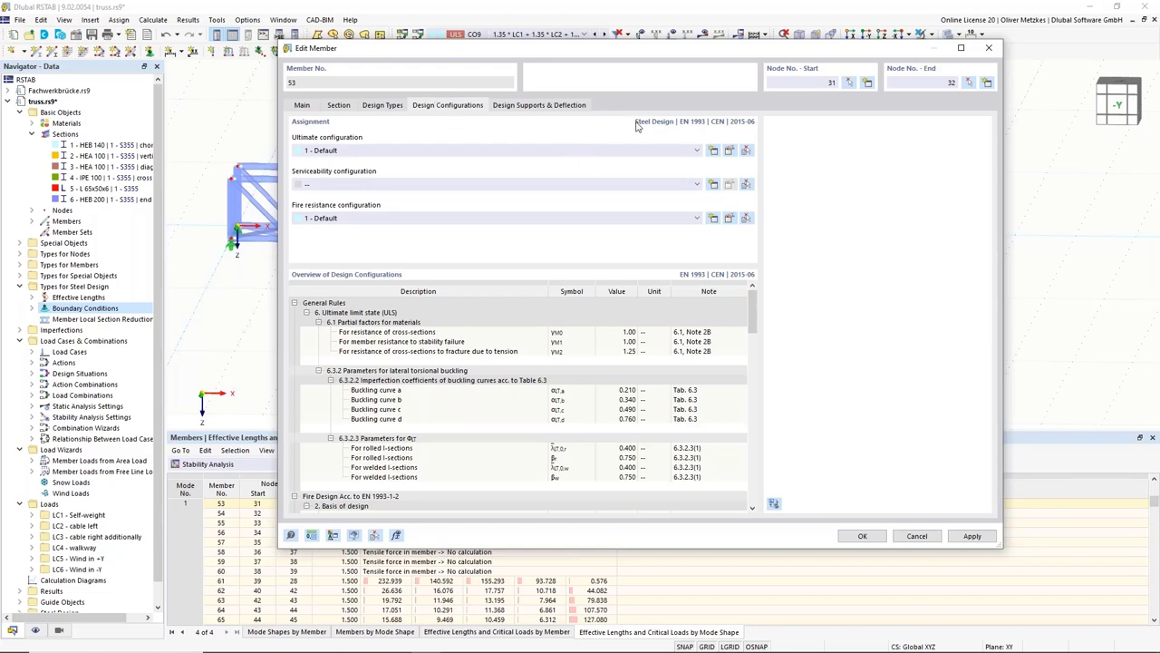
pyautogui.click(917, 535)
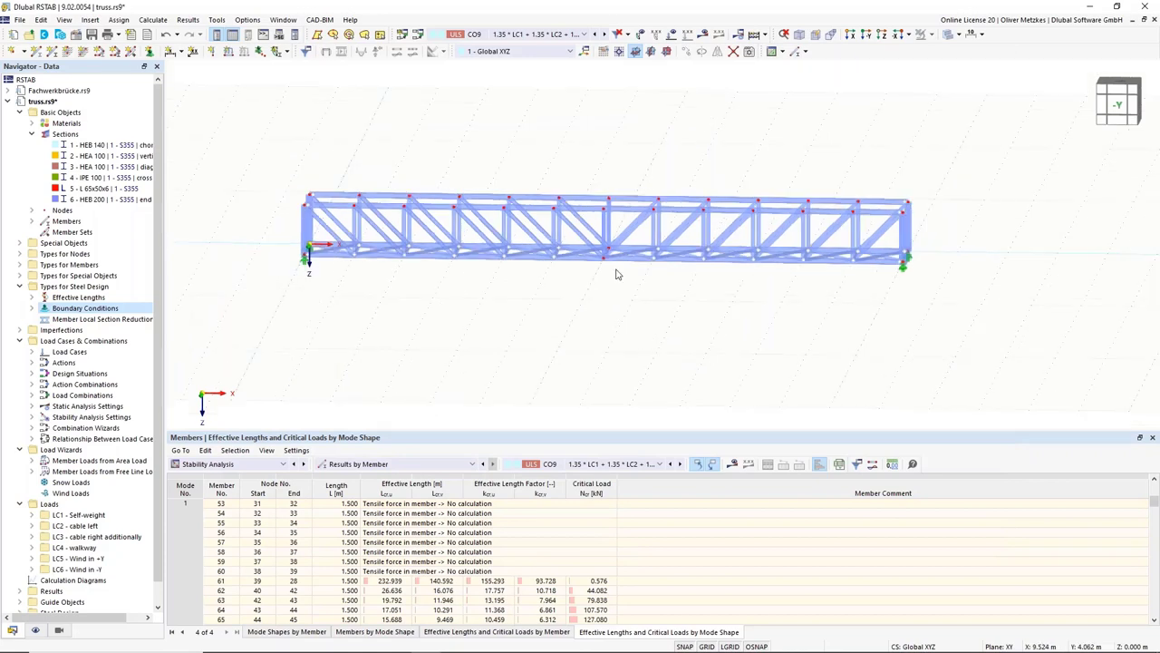
# Review the Steel Design input tables for design situations, objects to design, materials, sections, and ultimate and serviceability configurations
pyautogui.click(257, 466)
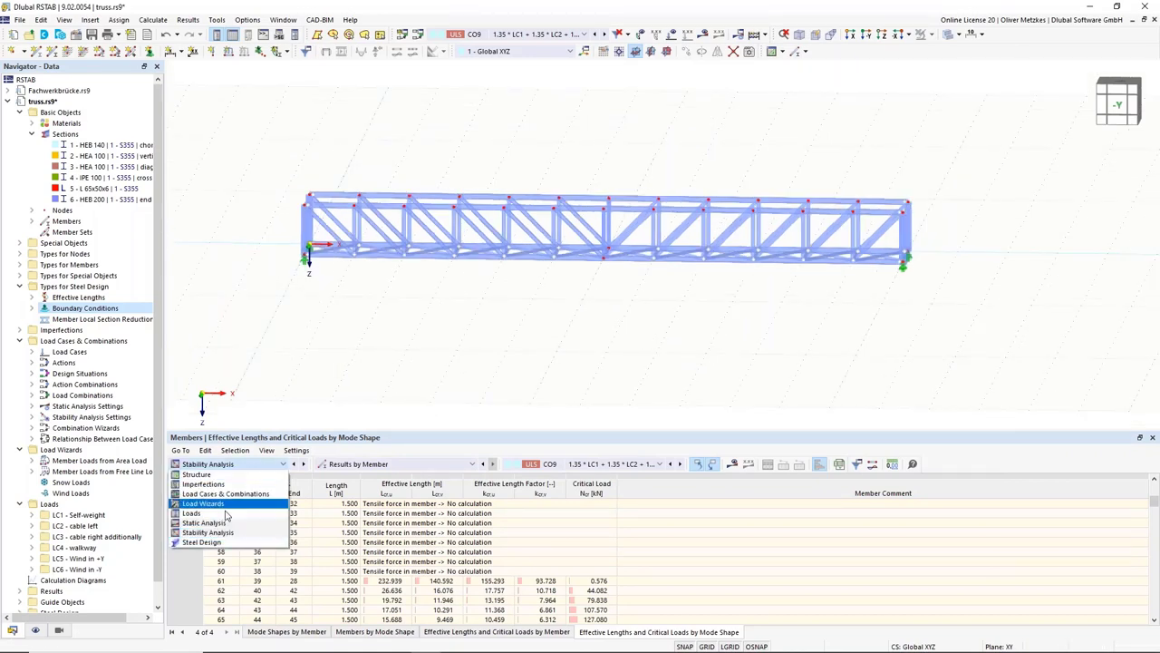
pyautogui.click(218, 547)
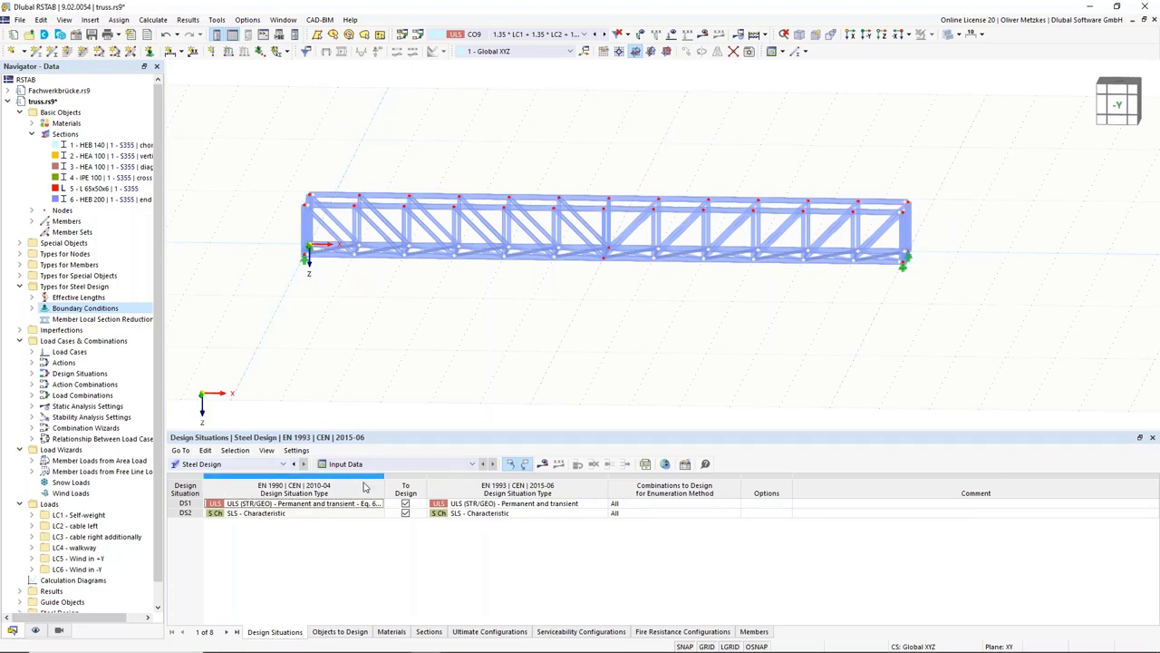
pyautogui.click(334, 633)
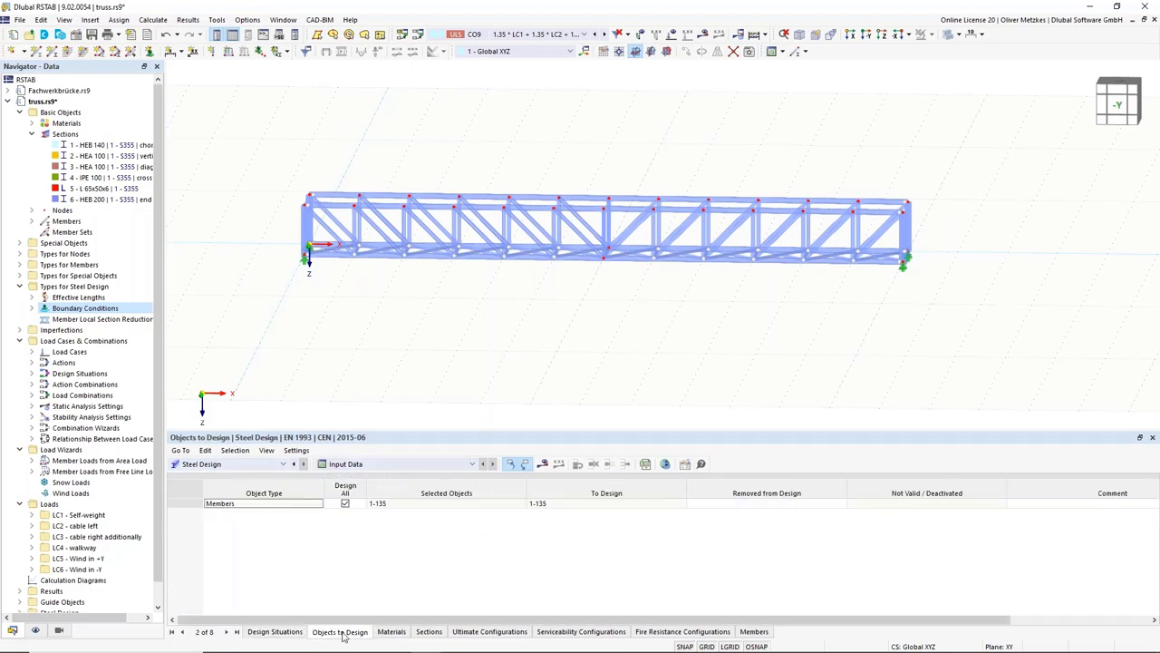
pyautogui.click(402, 633)
pyautogui.click(428, 632)
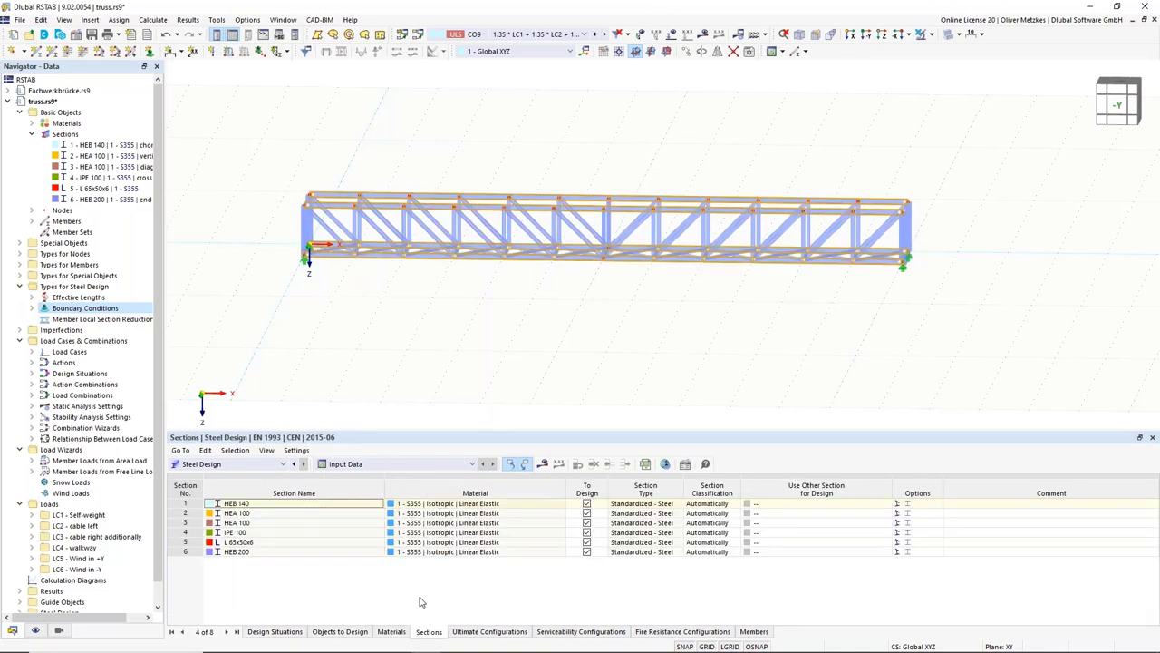
pyautogui.click(508, 631)
pyautogui.click(566, 632)
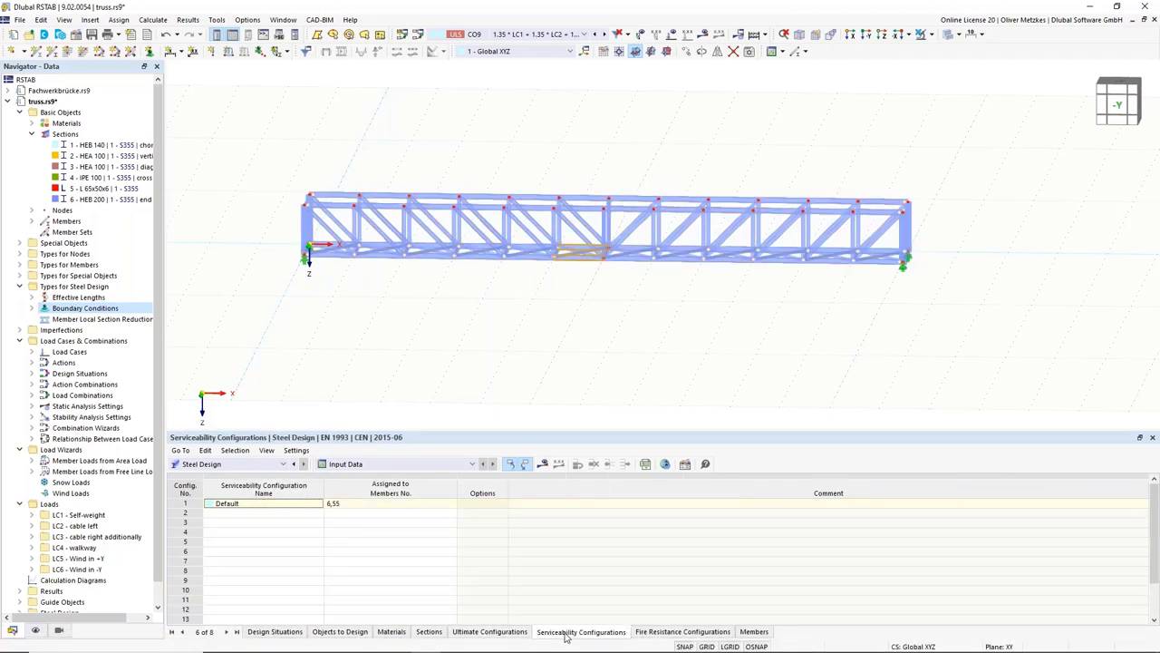
# Review the default ultimate configuration, and create a second ultimate configuration with stability design deactivated
pyautogui.click(499, 633)
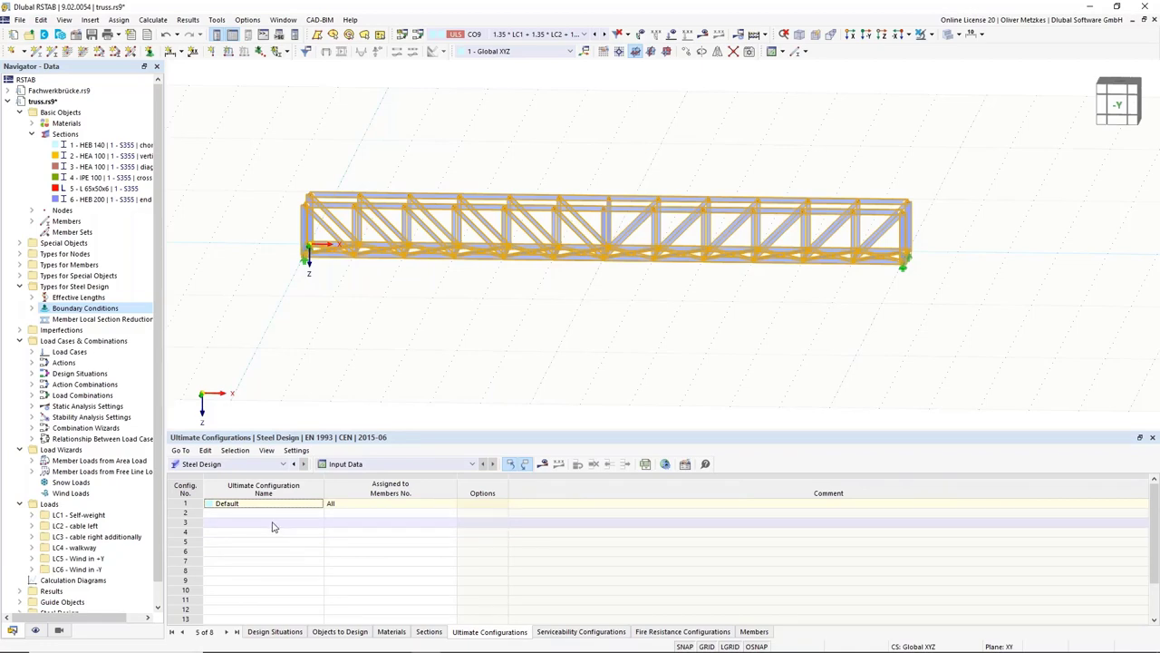
pyautogui.click(202, 505)
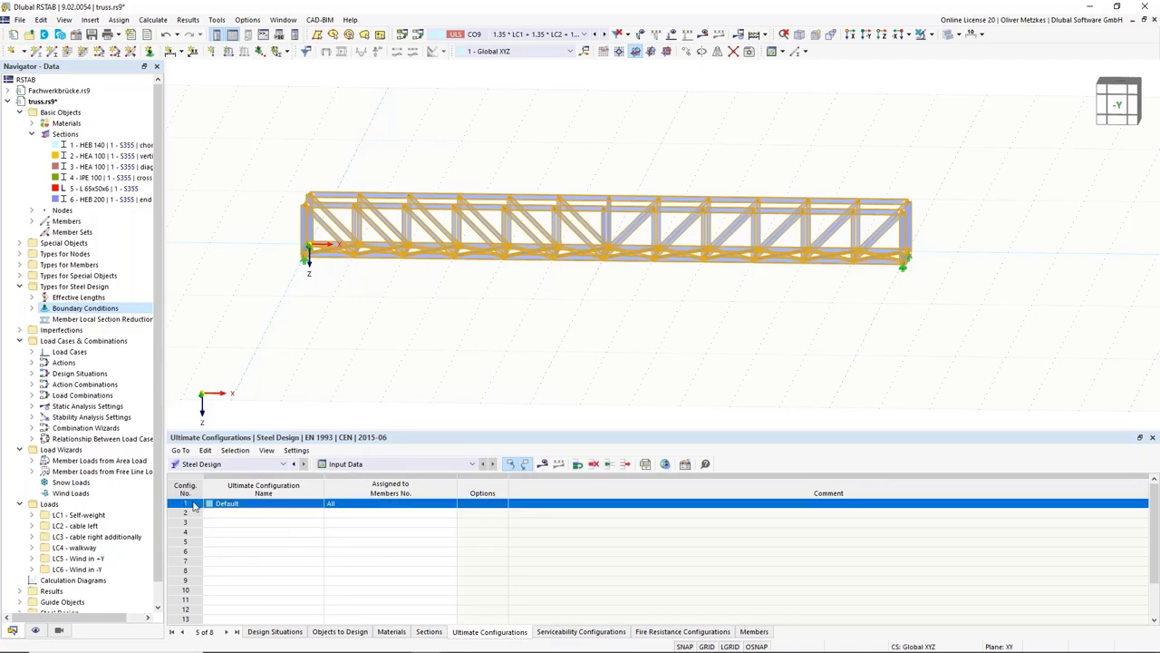
pyautogui.doubleClick(193, 506)
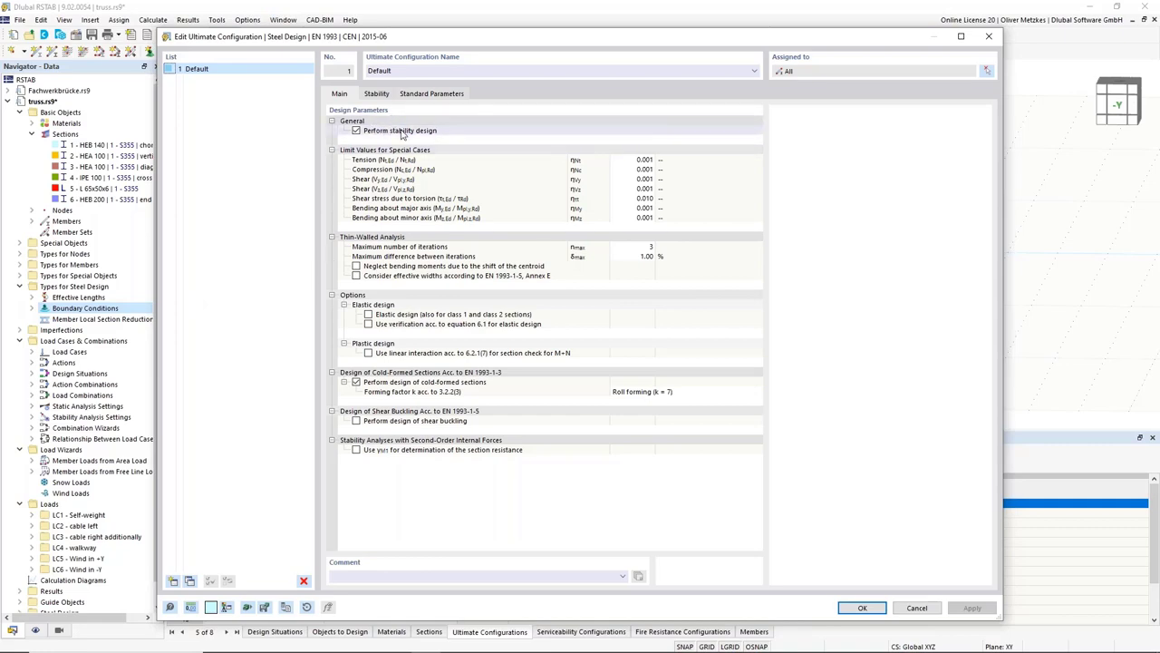
pyautogui.moveTo(433, 38); pyautogui.dragTo(468, 355)
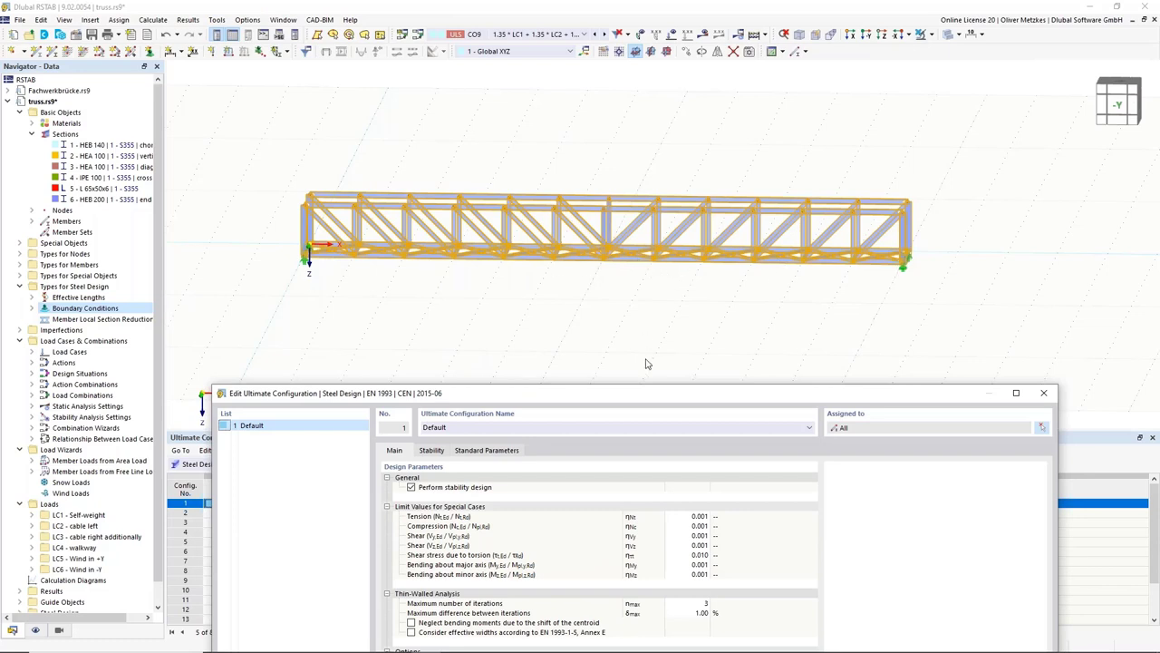
pyautogui.moveTo(652, 395); pyautogui.dragTo(702, 295)
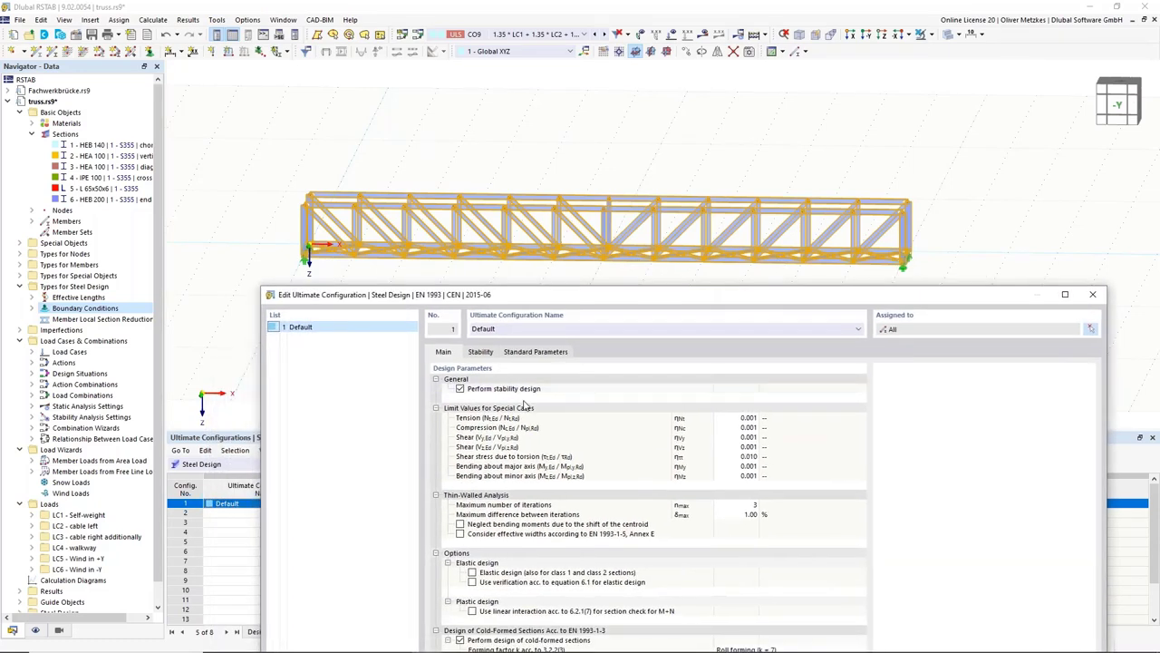
pyautogui.moveTo(610, 302); pyautogui.dragTo(616, 54)
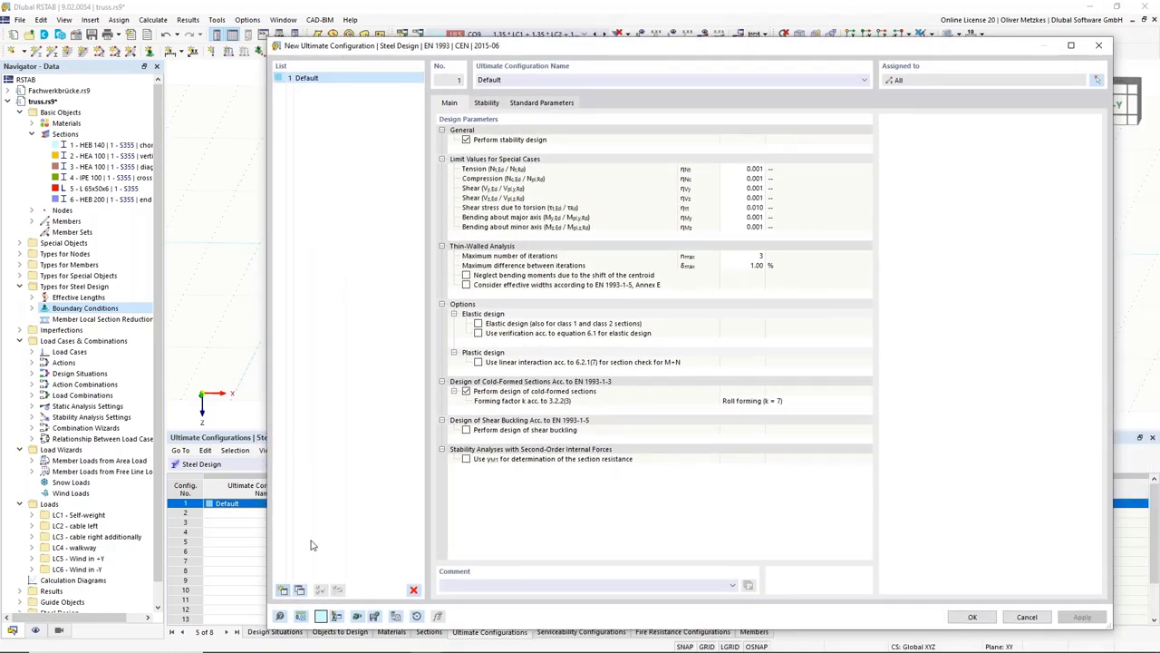
pyautogui.click(465, 139)
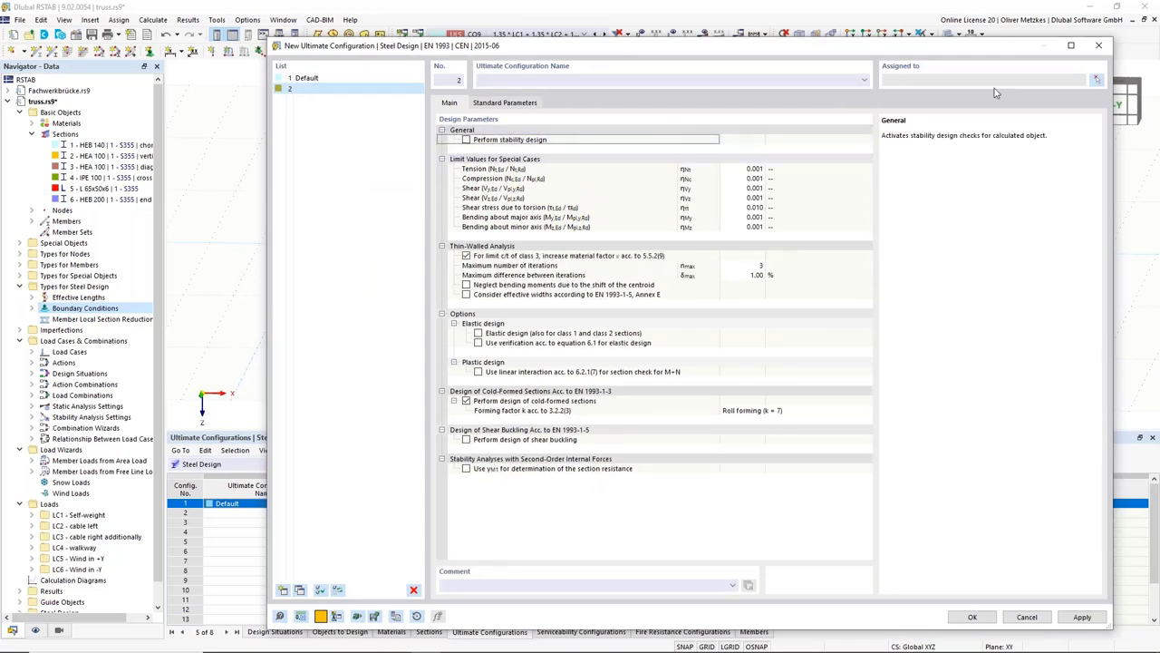
# Isolate the HEB 140 chords, assign ultimate configuration 2 to bottom chord members 1-12 and 50-61, and accept the configuration
pyautogui.click(1097, 82)
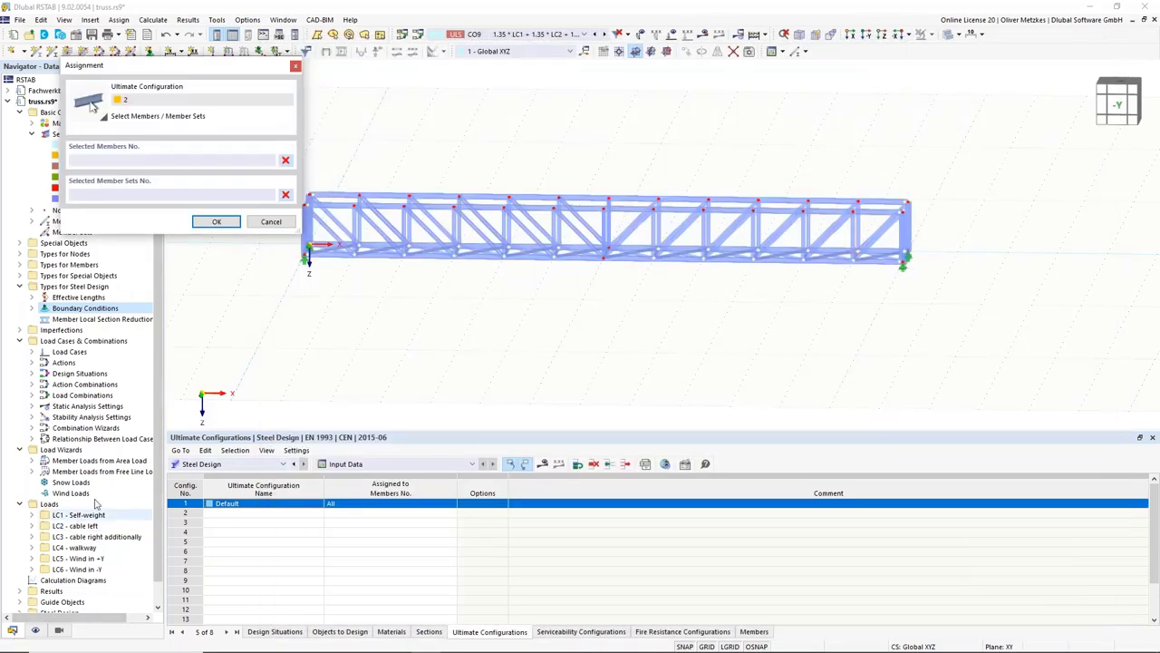
pyautogui.click(58, 629)
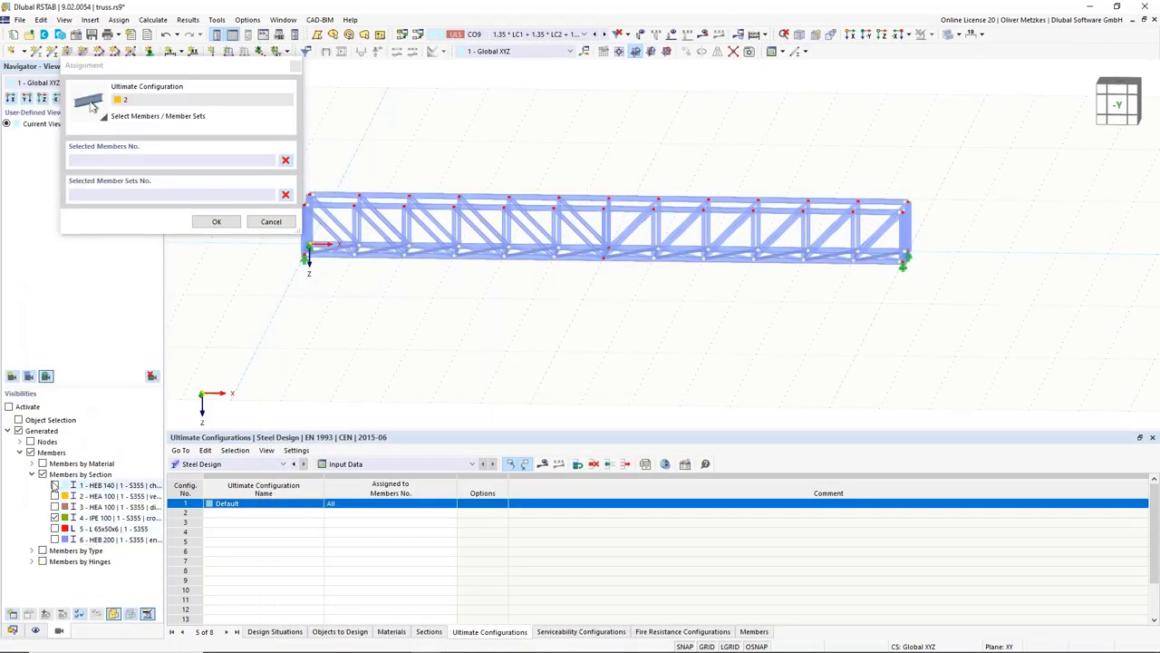
pyautogui.click(108, 518)
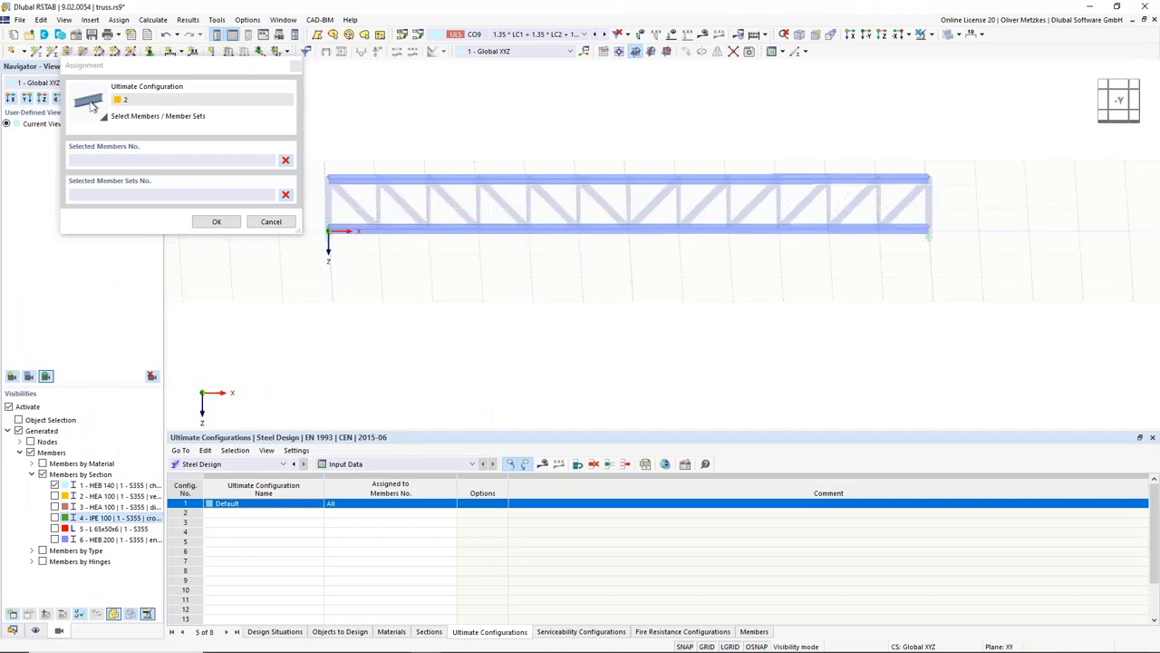
pyautogui.moveTo(323, 226); pyautogui.dragTo(988, 288)
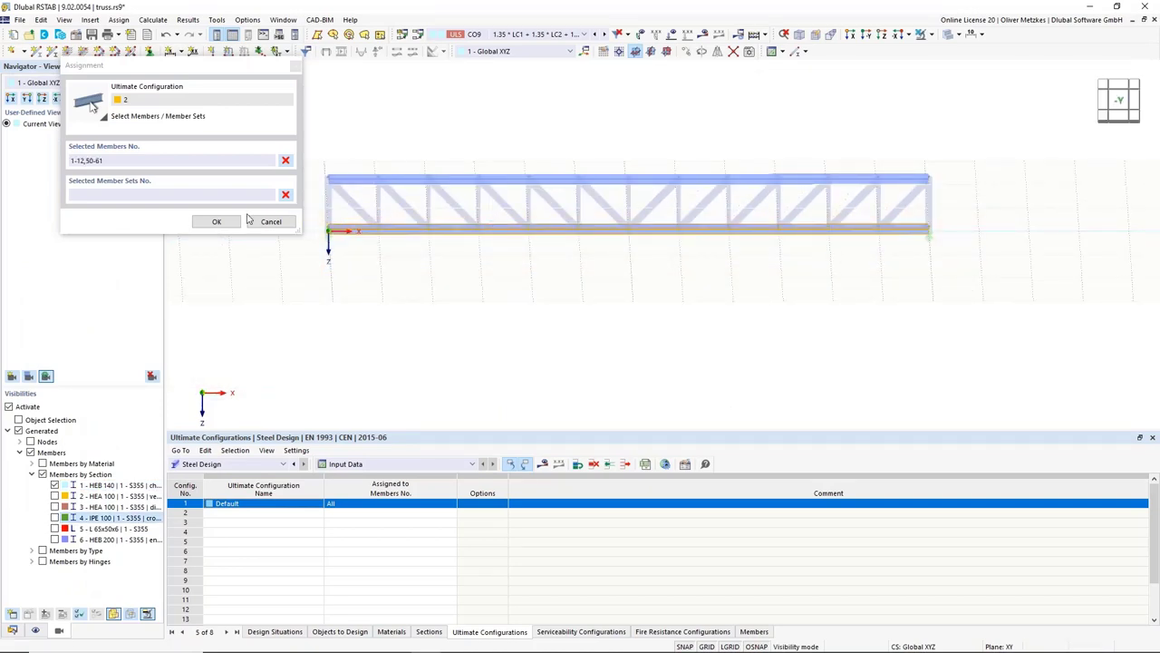
pyautogui.click(218, 223)
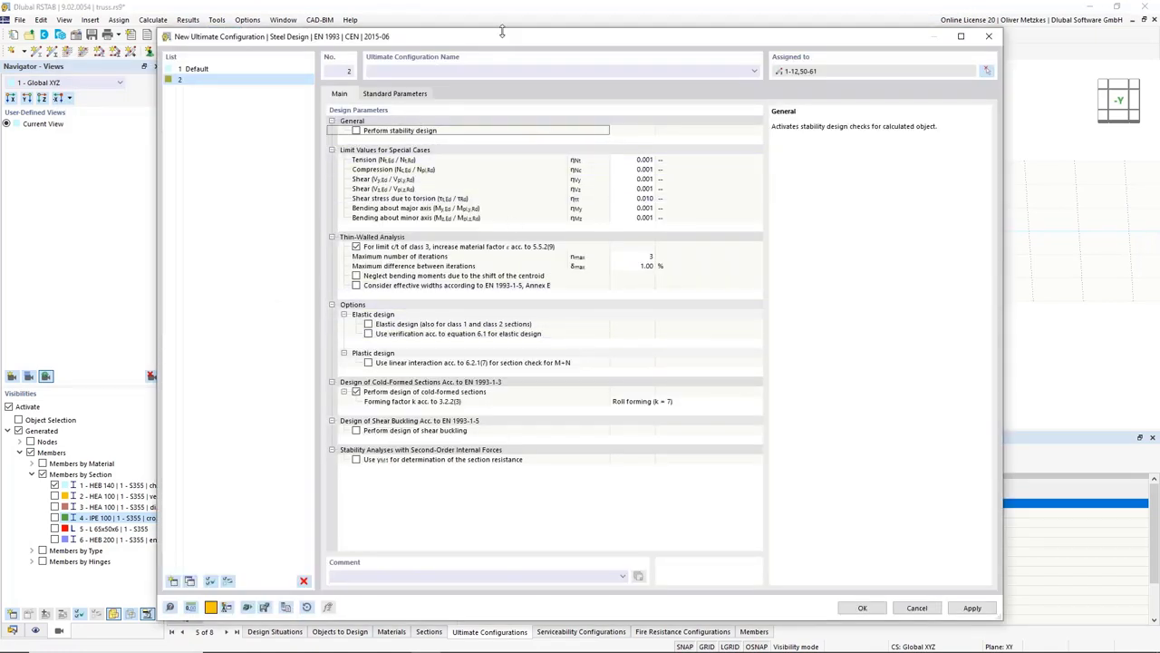
pyautogui.moveTo(501, 30); pyautogui.dragTo(604, 51)
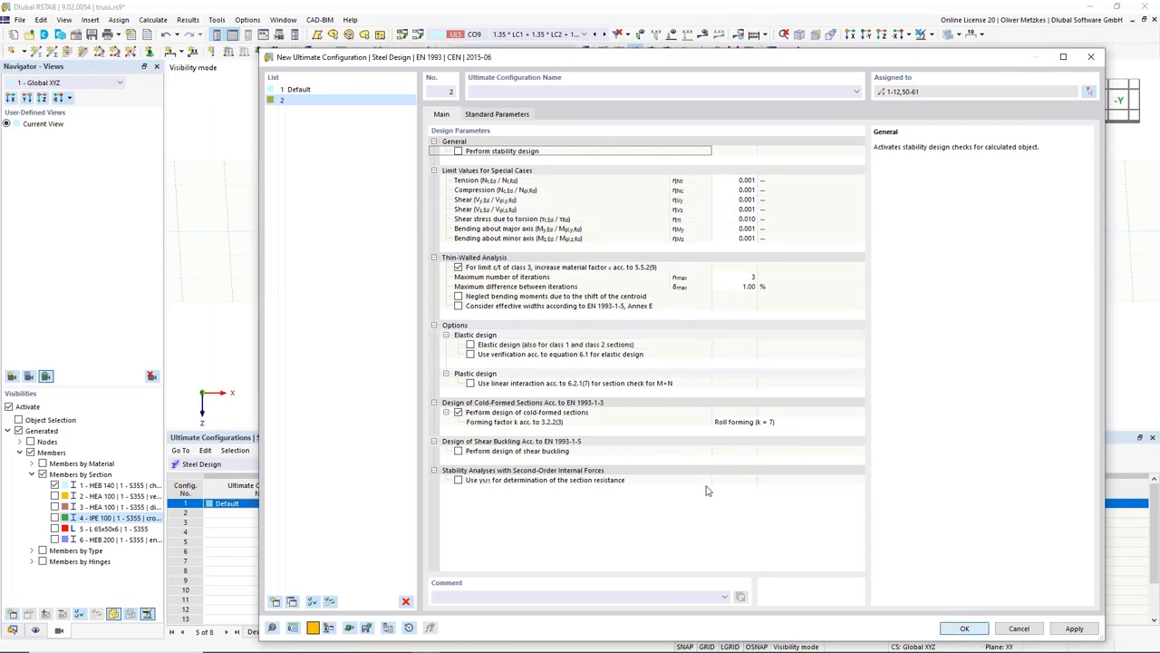
pyautogui.press('Return')
# Request the Steel Design results and run the calculation they require
pyautogui.click(543, 463)
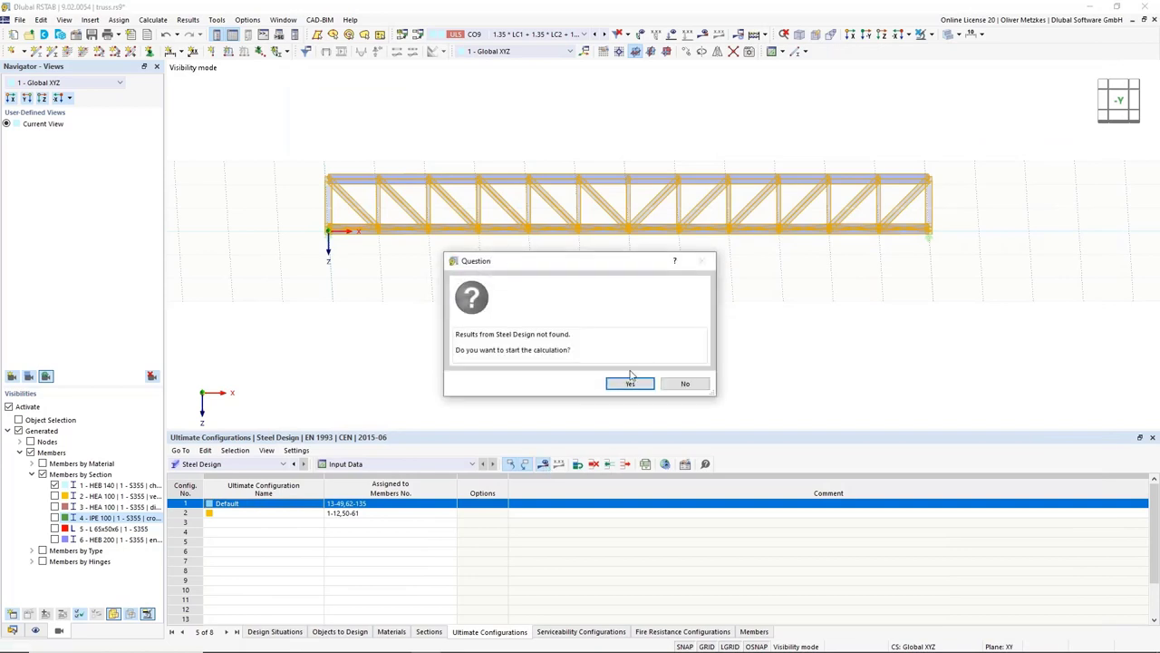
pyautogui.click(629, 381)
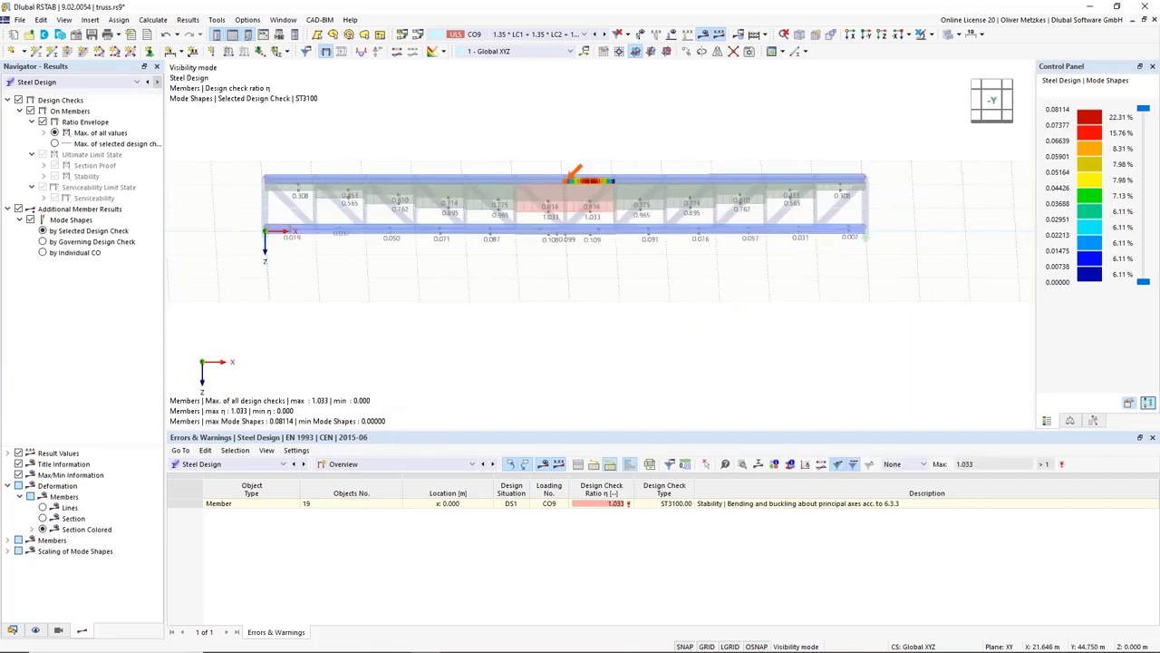
# Examine upper chord member 19 in the design ratio results and review its ST3100 stability design check details
pyautogui.keyDown('ctrl'); pyautogui.moveTo(770, 306); pyautogui.dragTo(544, 242, button='middle'); pyautogui.keyUp('ctrl')
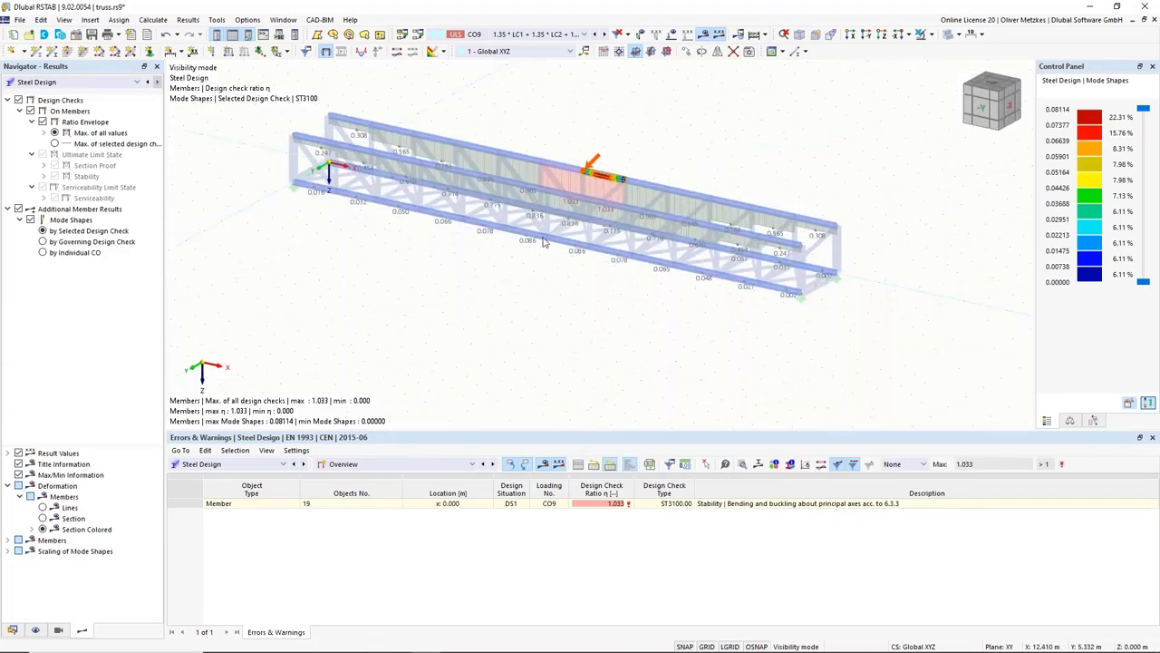
pyautogui.moveTo(472, 111); pyautogui.dragTo(480, 172, button='middle')
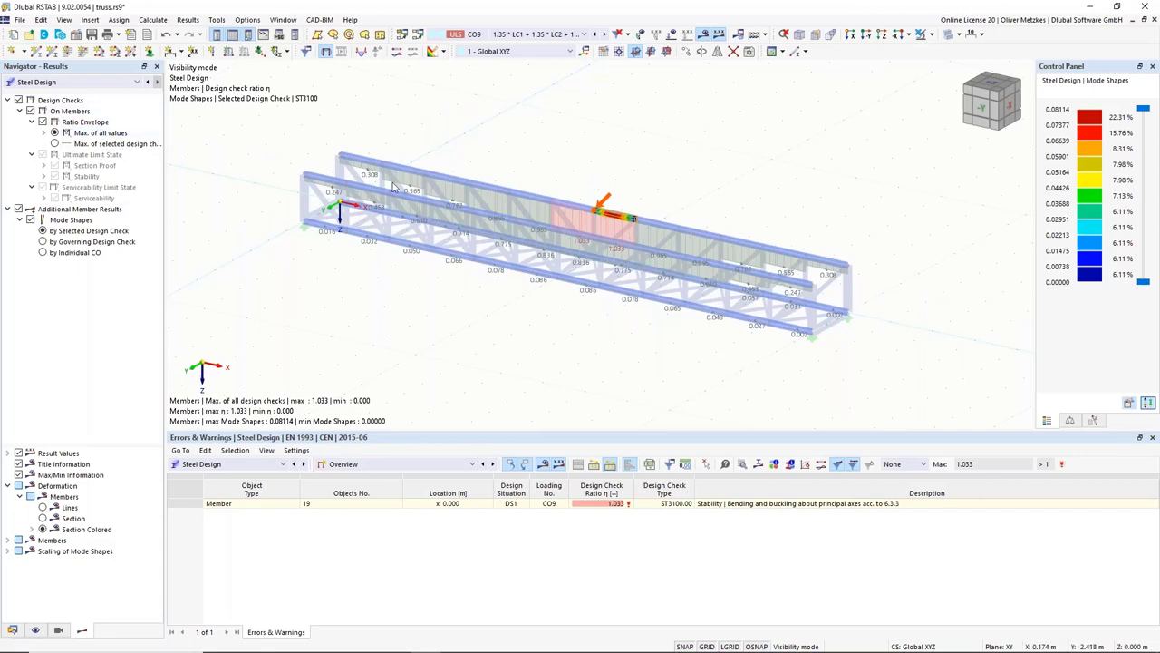
pyautogui.scroll(2, 524, 208)
pyautogui.keyDown('ctrl'); pyautogui.moveTo(725, 261); pyautogui.dragTo(709, 254, button='middle'); pyautogui.keyUp('ctrl')
pyautogui.scroll(3, 709, 255)
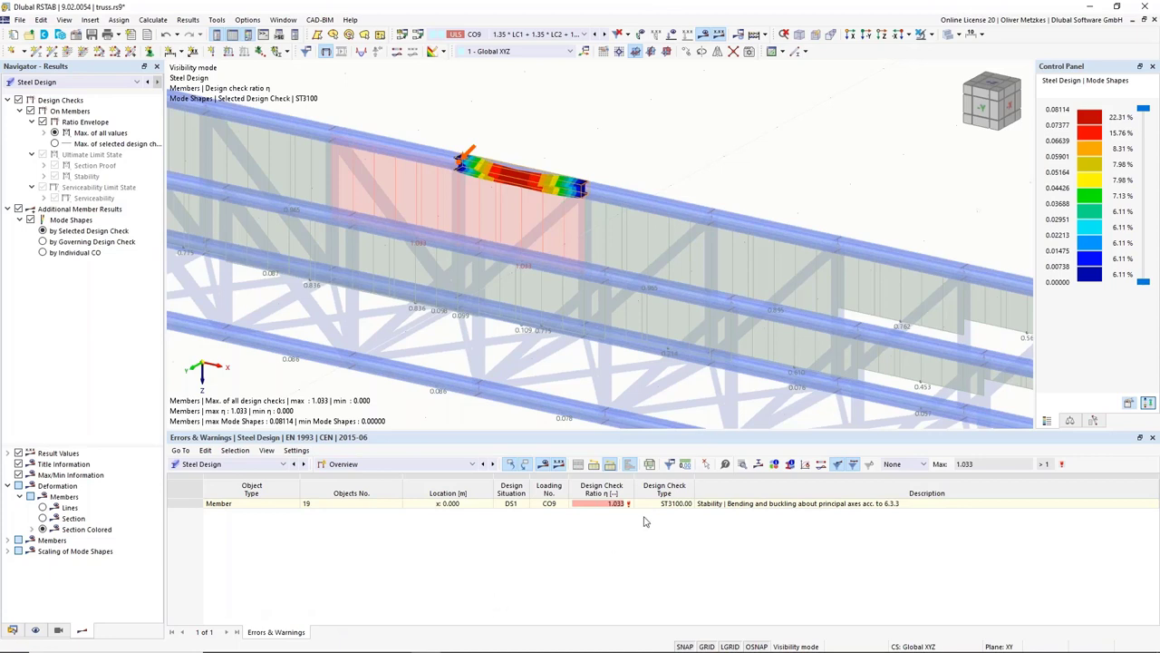
pyautogui.click(705, 505)
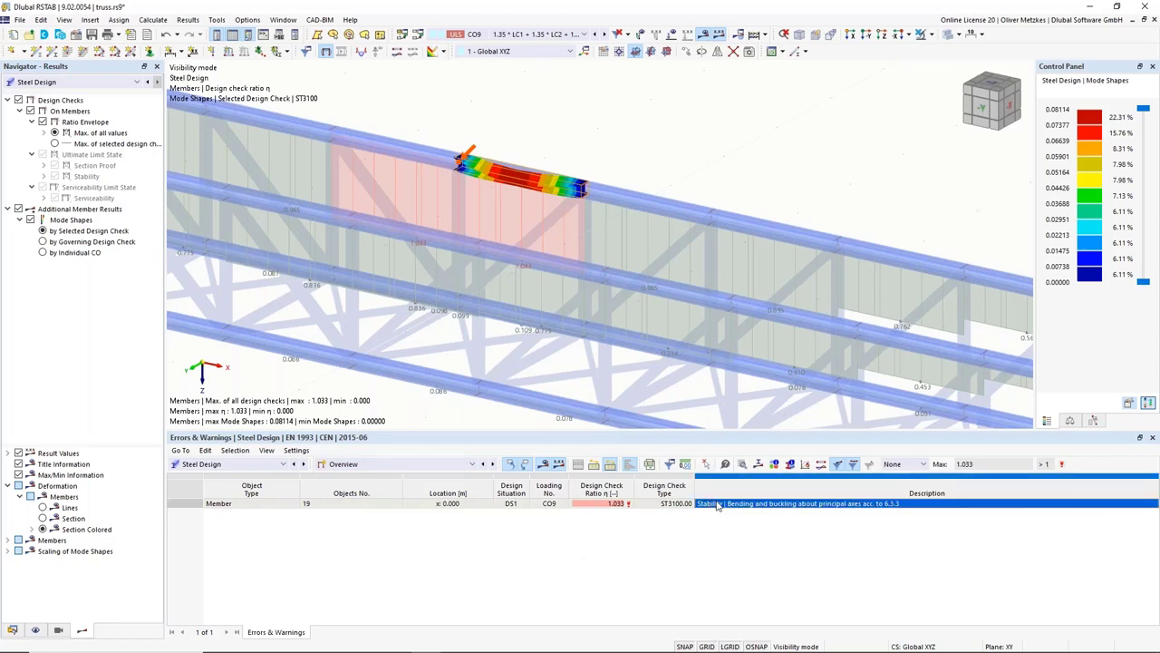
pyautogui.doubleClick(716, 505)
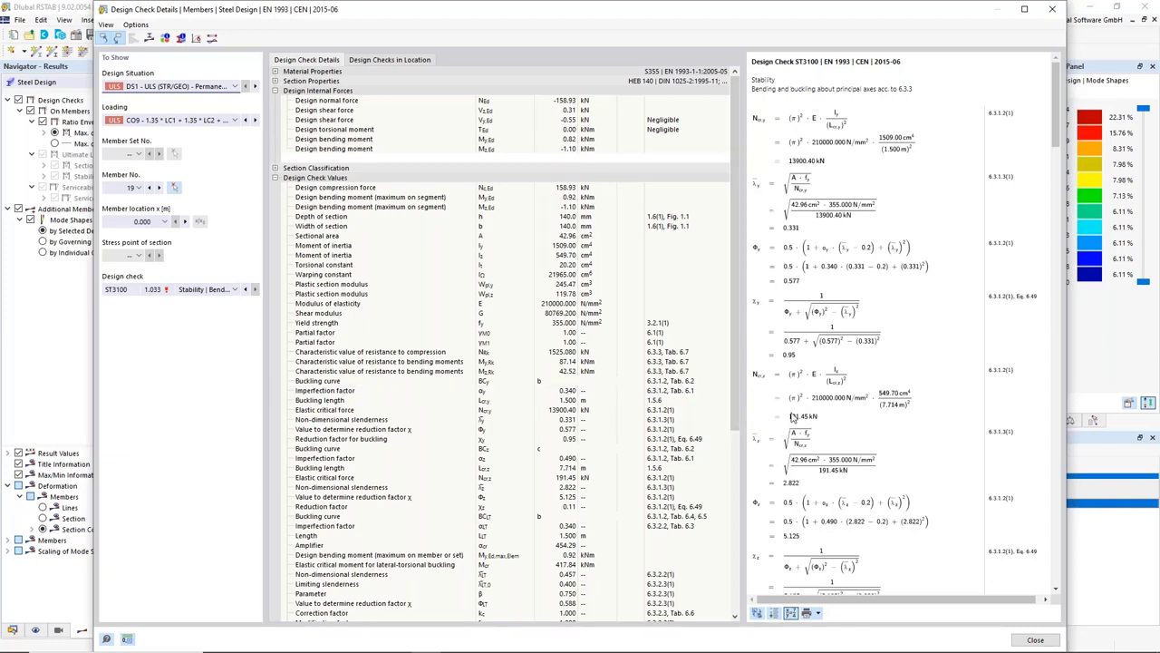
pyautogui.click(1036, 640)
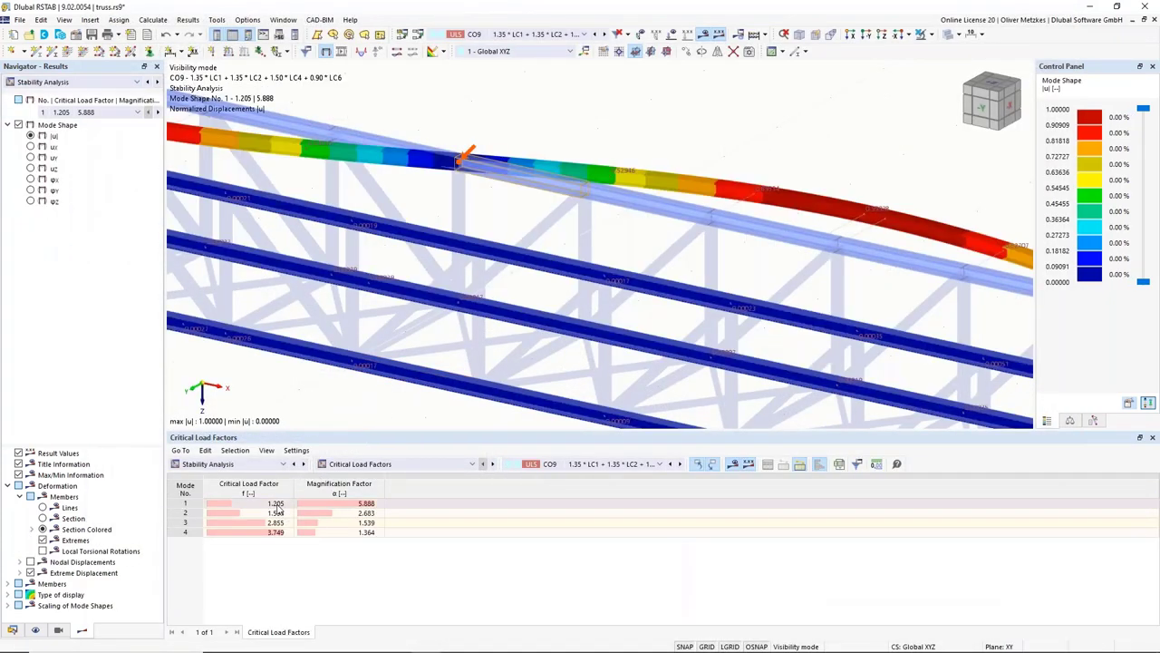
# Review the CO9 stability analysis results by member, comparing member 19's effective lengths and critical load with mode shape 1
pyautogui.click(381, 463)
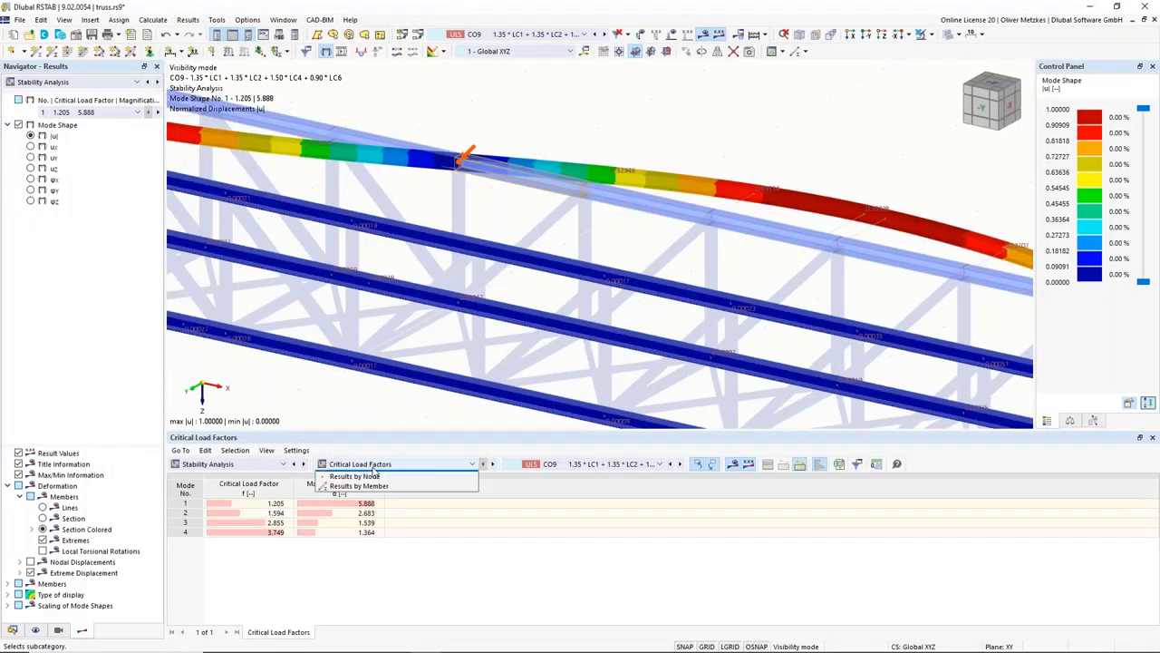
pyautogui.click(359, 494)
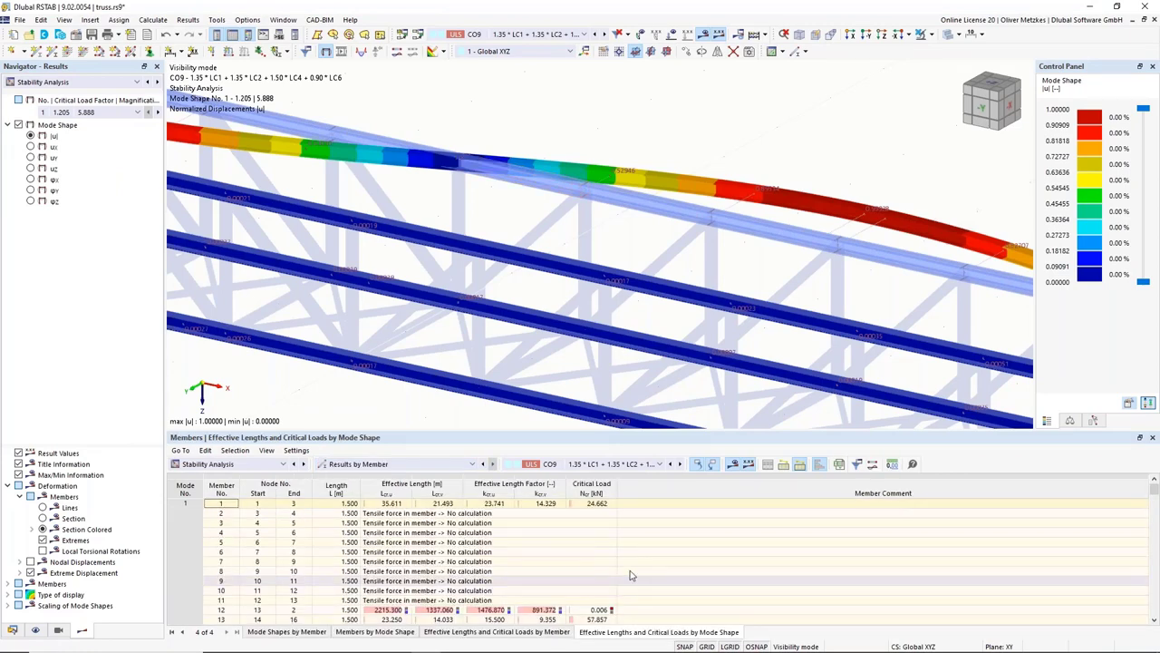
pyautogui.scroll(-3, 551, 186)
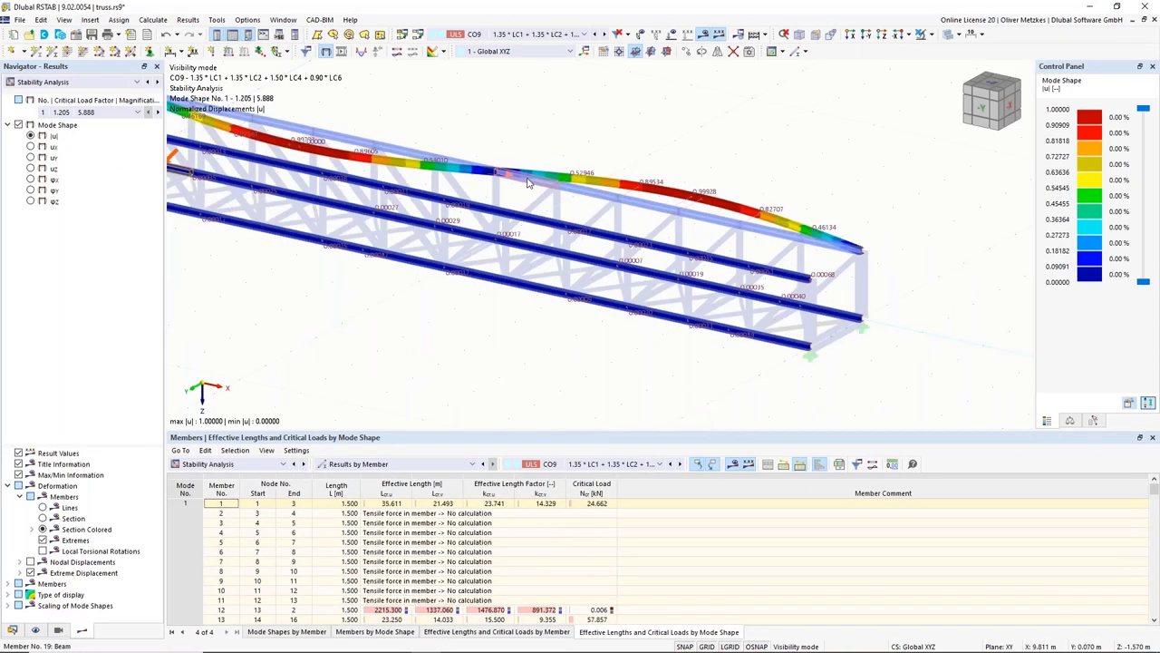
pyautogui.click(592, 504)
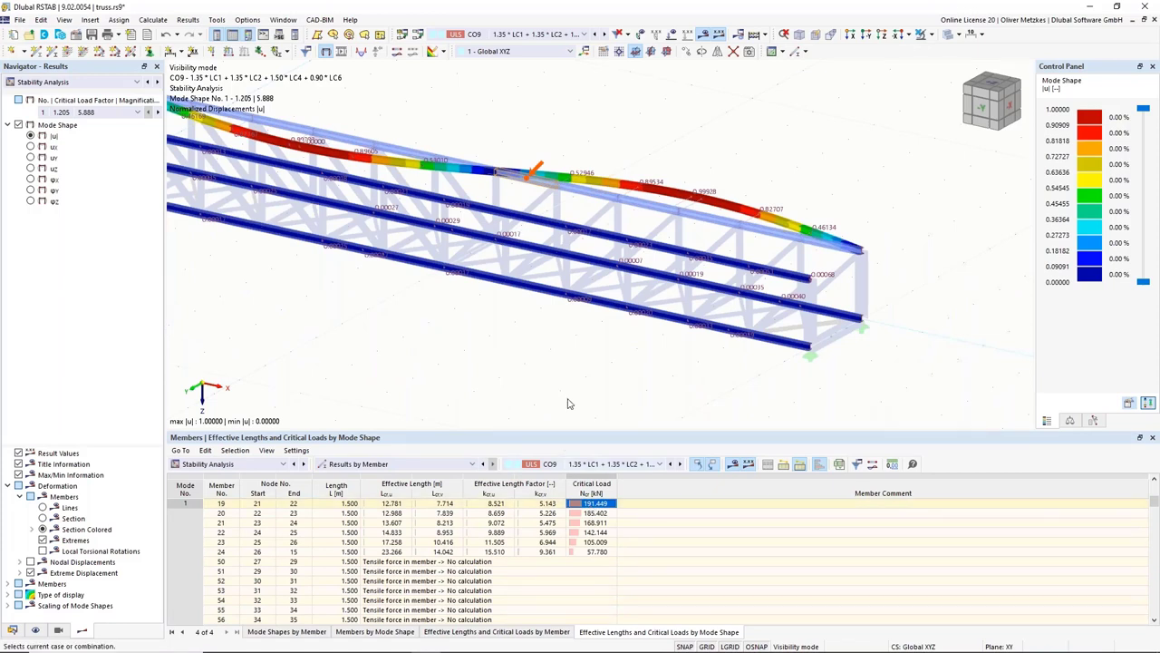
pyautogui.moveTo(544, 271); pyautogui.dragTo(568, 326, button='middle')
pyautogui.moveTo(553, 241); pyautogui.dragTo(554, 245, button='middle')
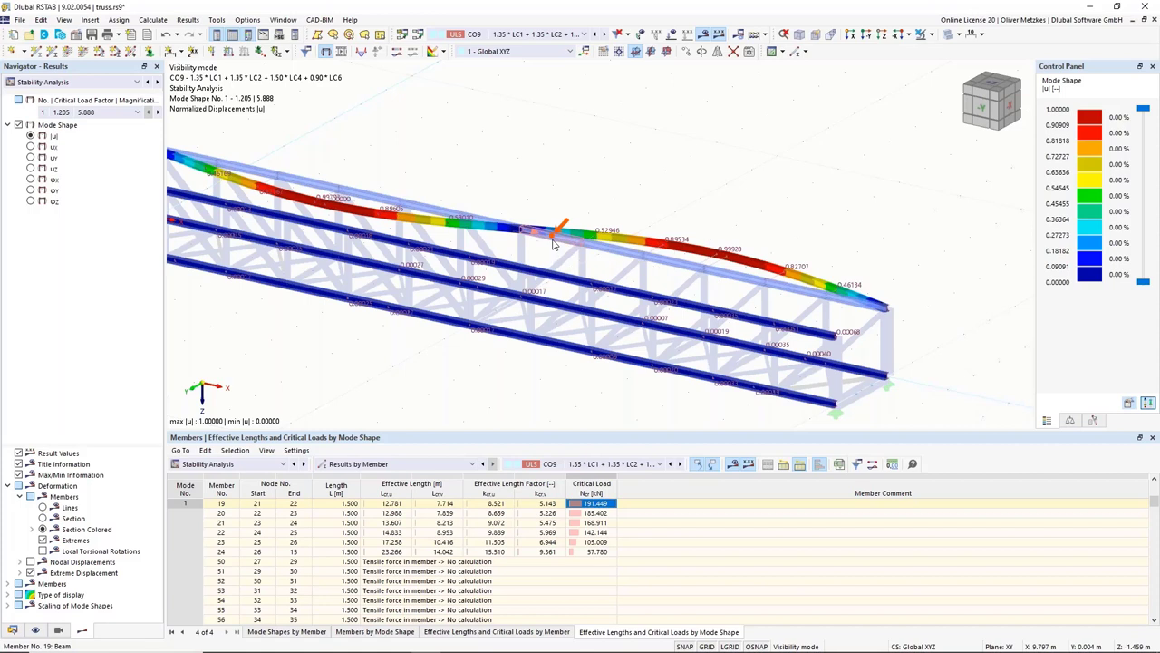
pyautogui.scroll(-2, 547, 207)
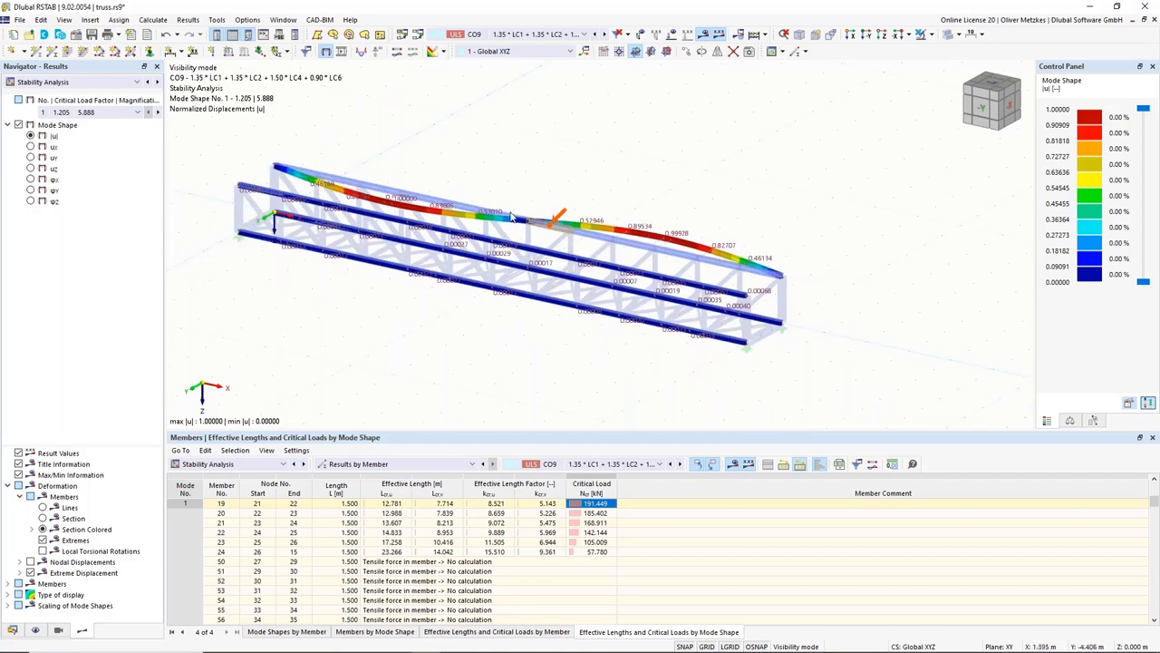